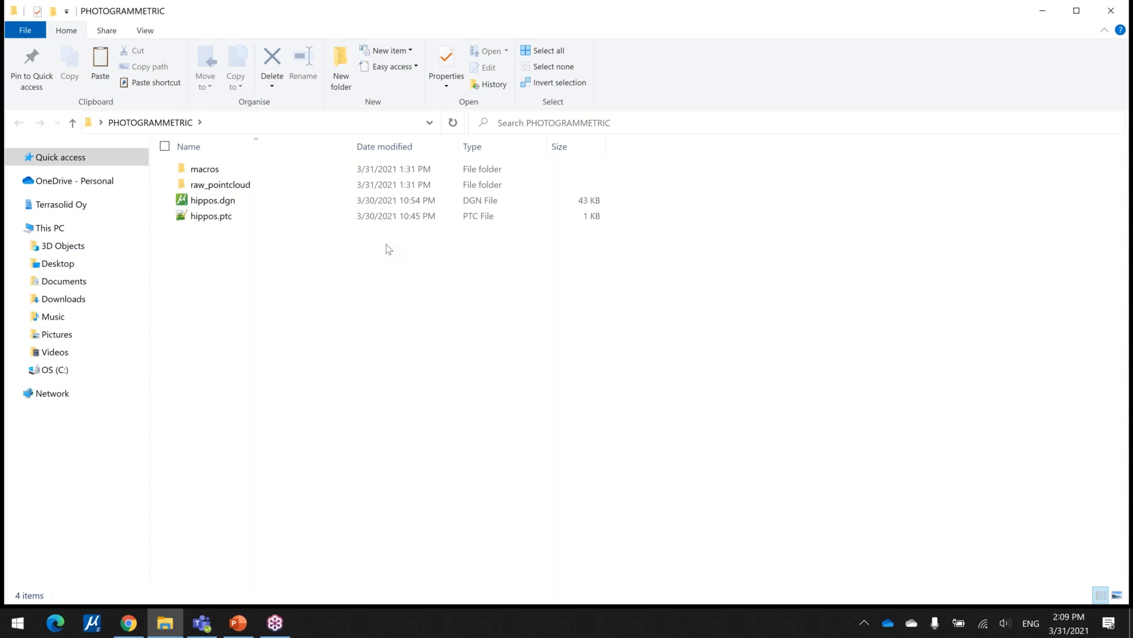
Open hippos.dgn from the PHOTOGRAMMETRIC folder in MicroStation, and launch Spatix alongside it.
click(354, 205)
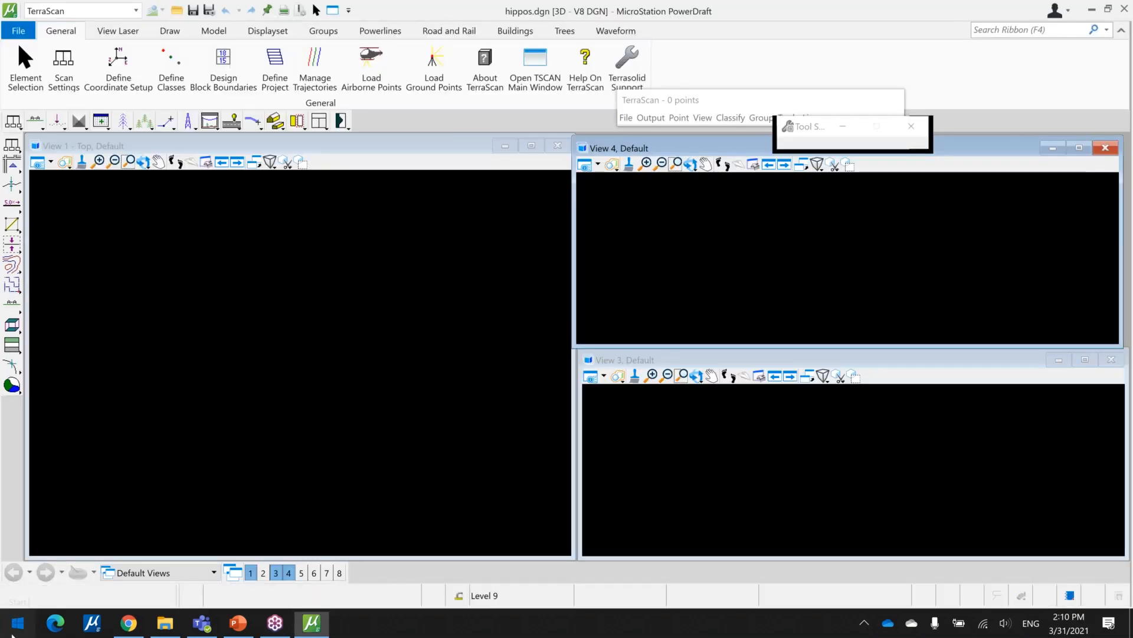
click(16, 625)
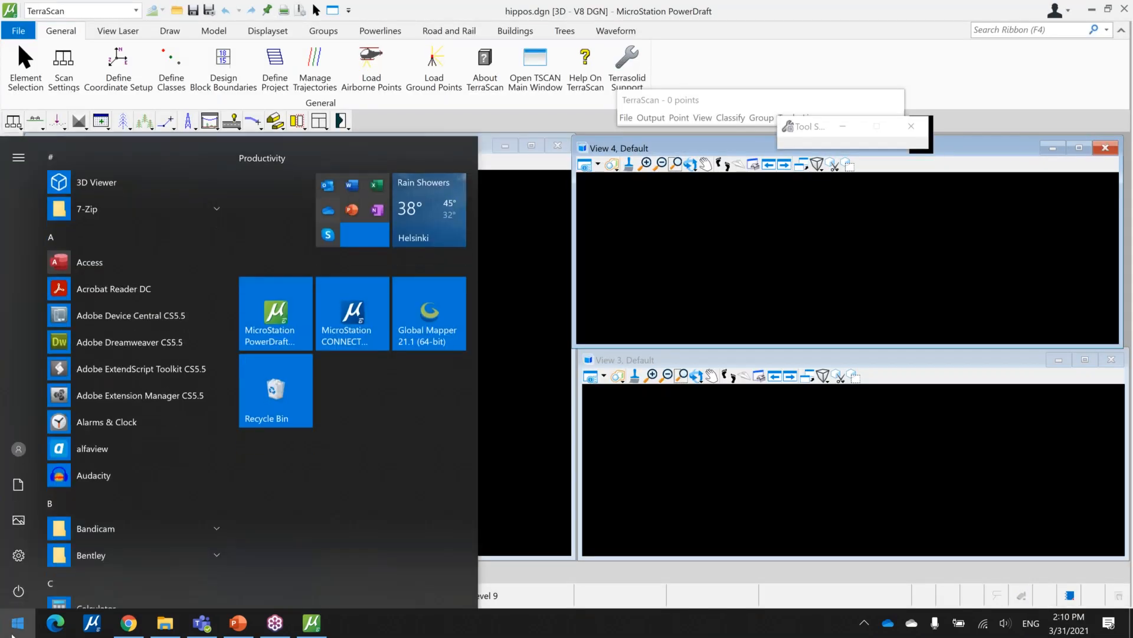
text(spati)
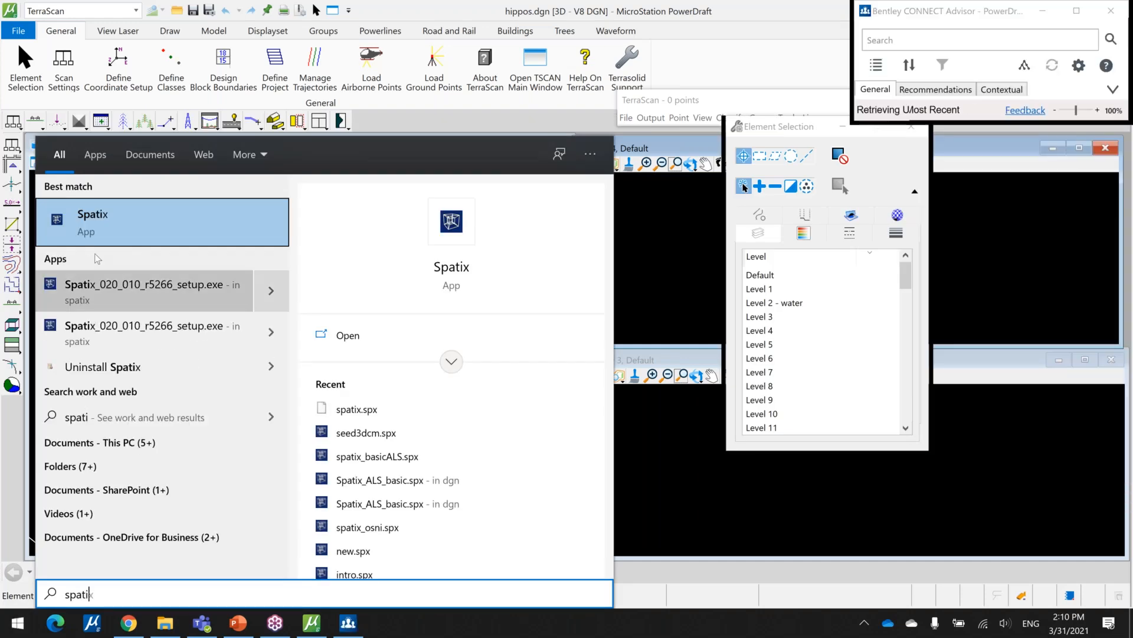
key(Return)
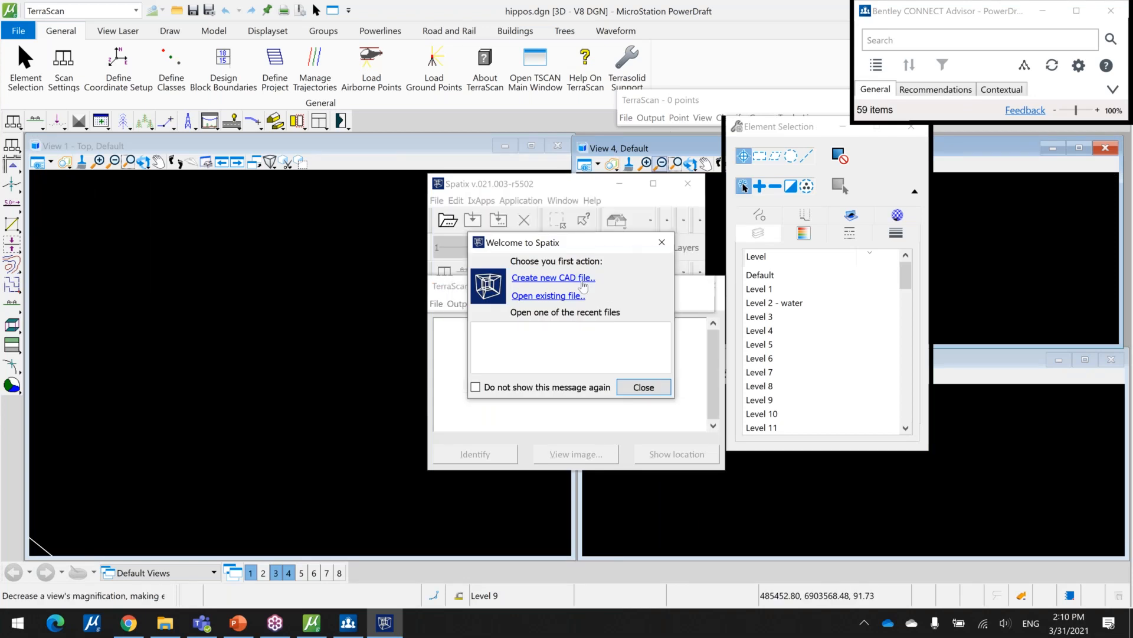
Start a new CAD file based on the template seed3dcm.spx from the C: drive's terra64\seed folder.
click(581, 280)
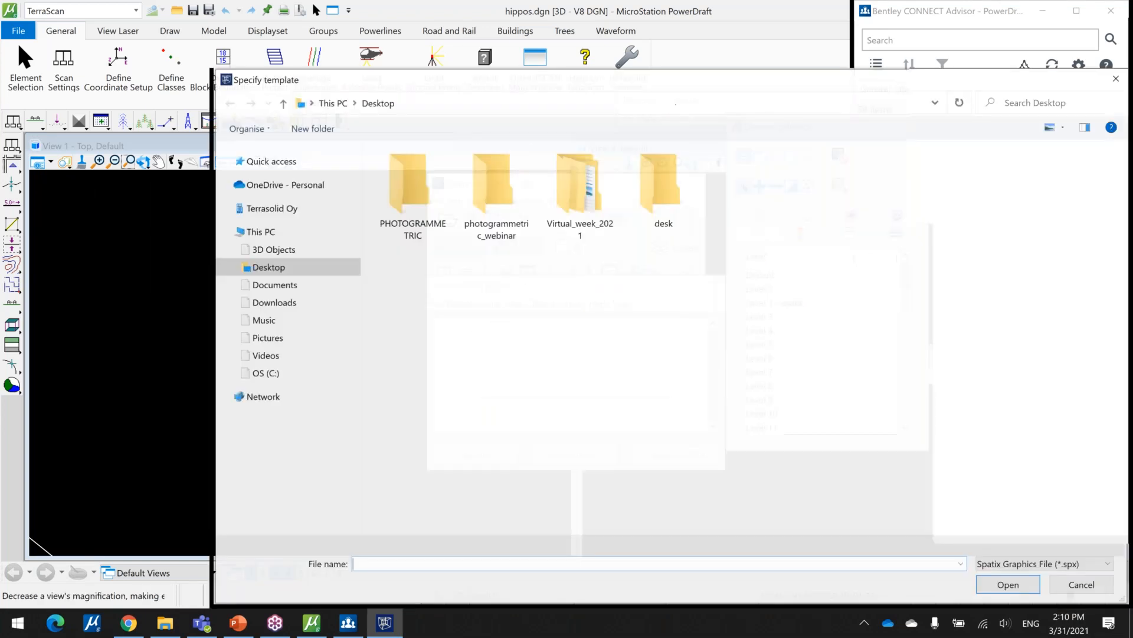
mouse_move(565, 87)
mouse_down()
mouse_move(546, 44)
mouse_move(507, 29)
mouse_move(447, 38)
mouse_up()
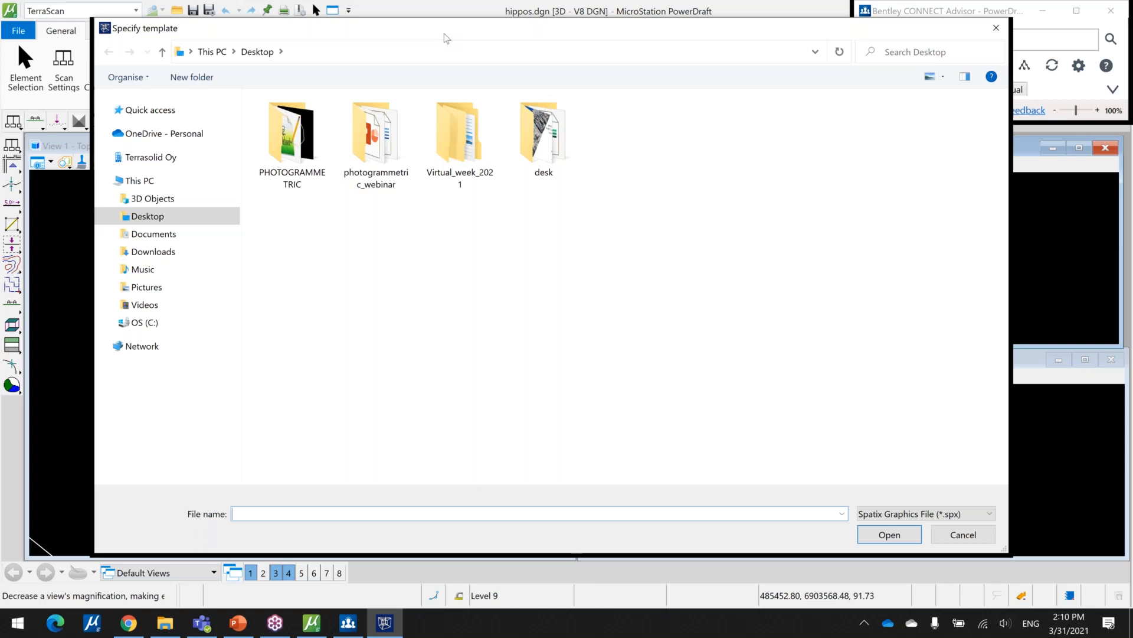
click(183, 317)
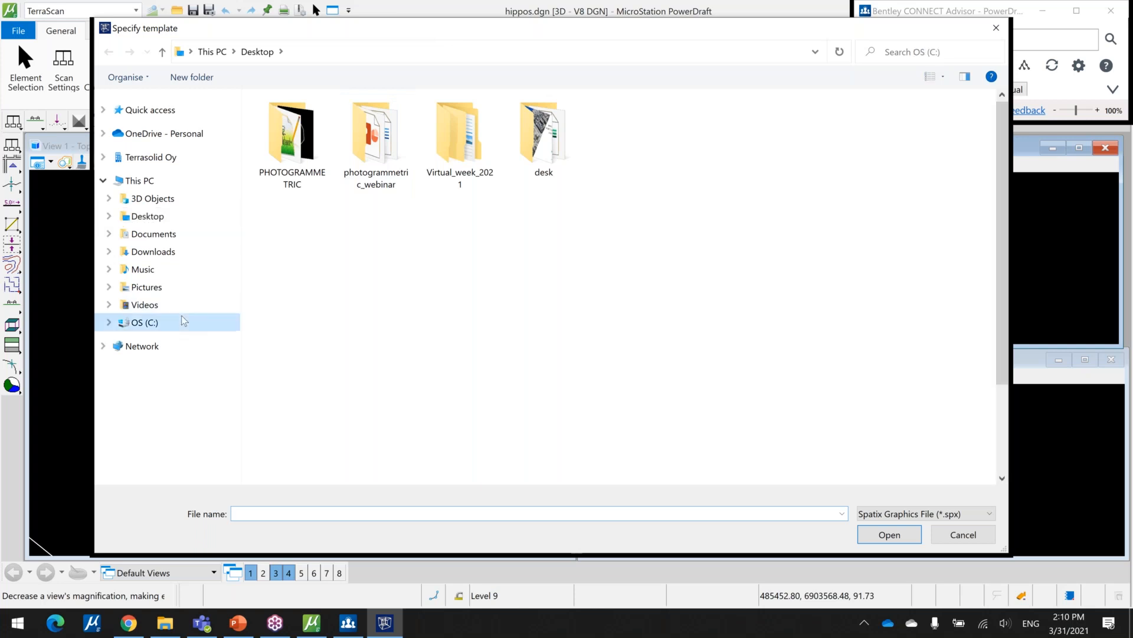
scroll(310, 449, down, 3)
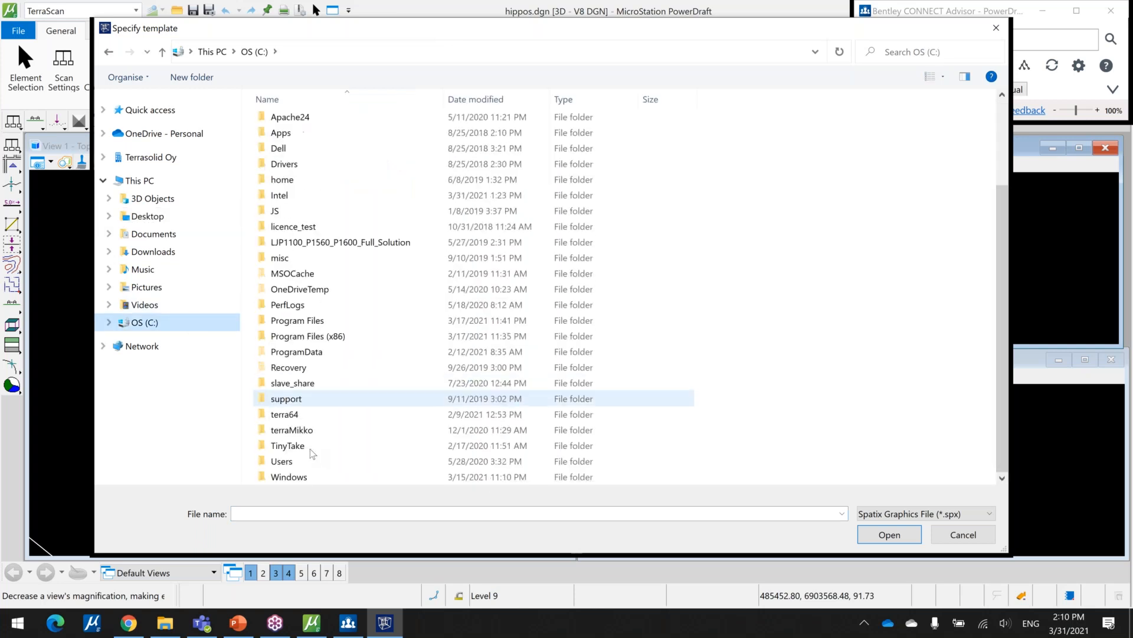
double_click(317, 412)
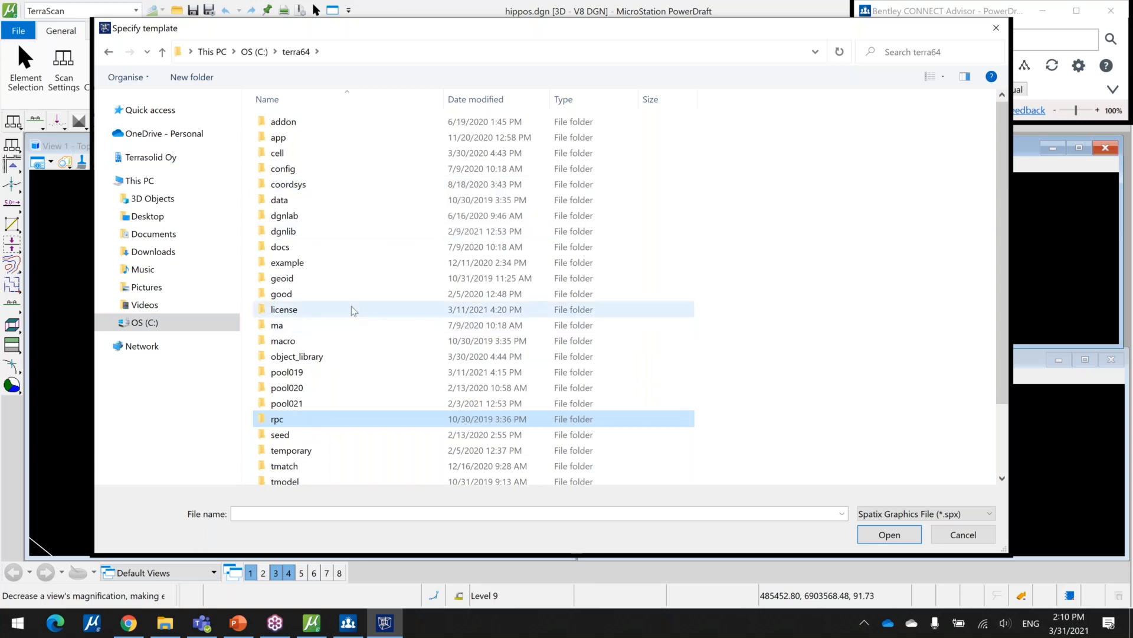
click(386, 440)
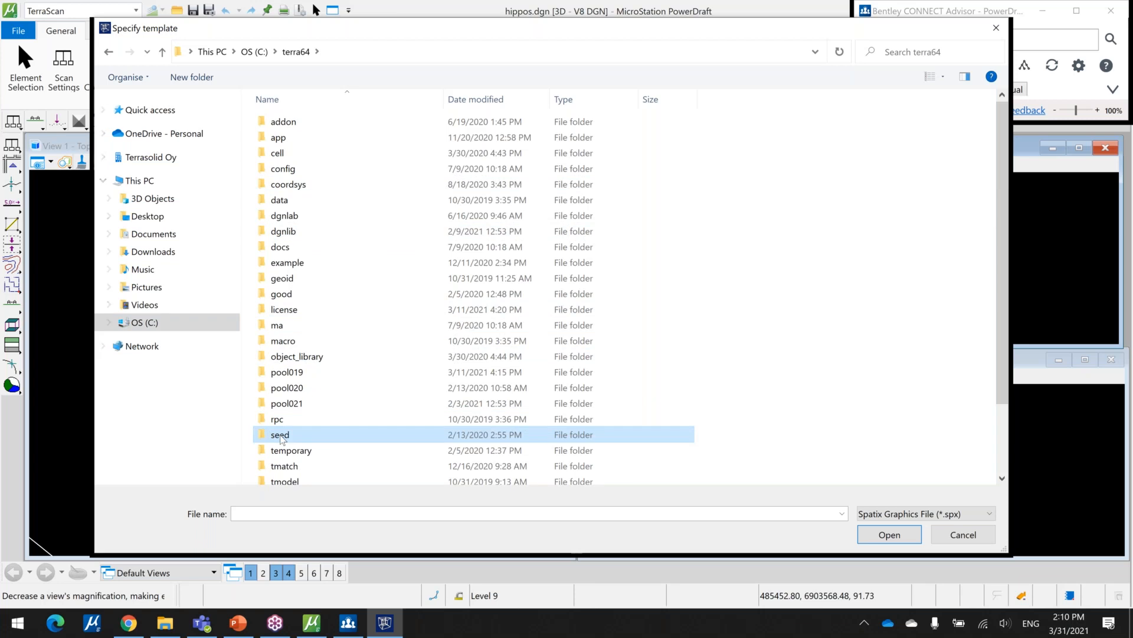
double_click(281, 438)
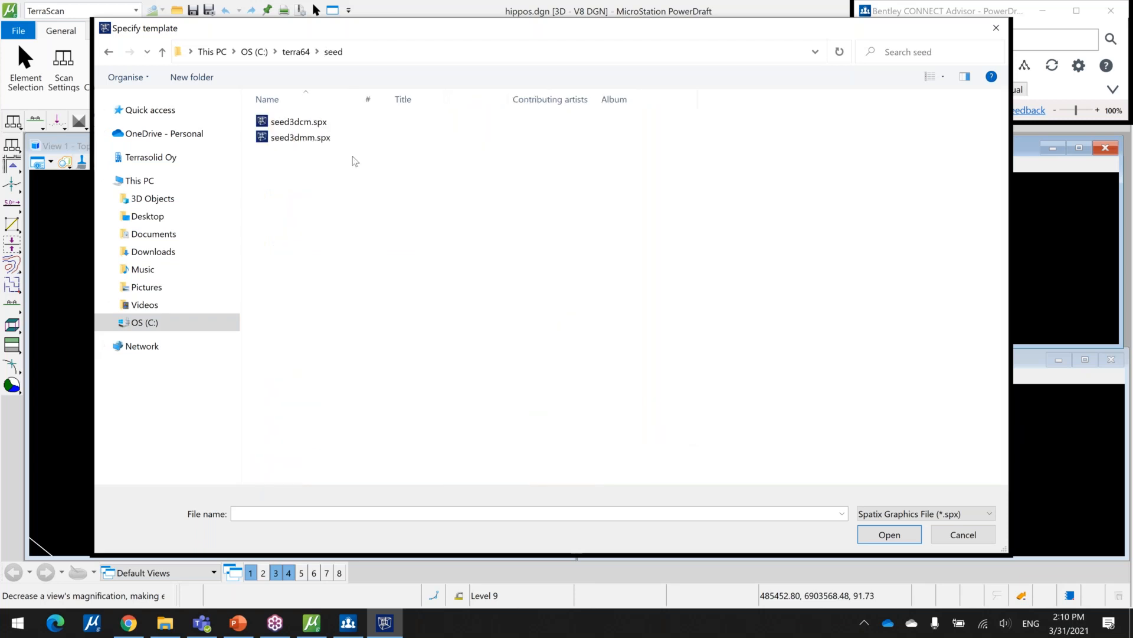
click(356, 118)
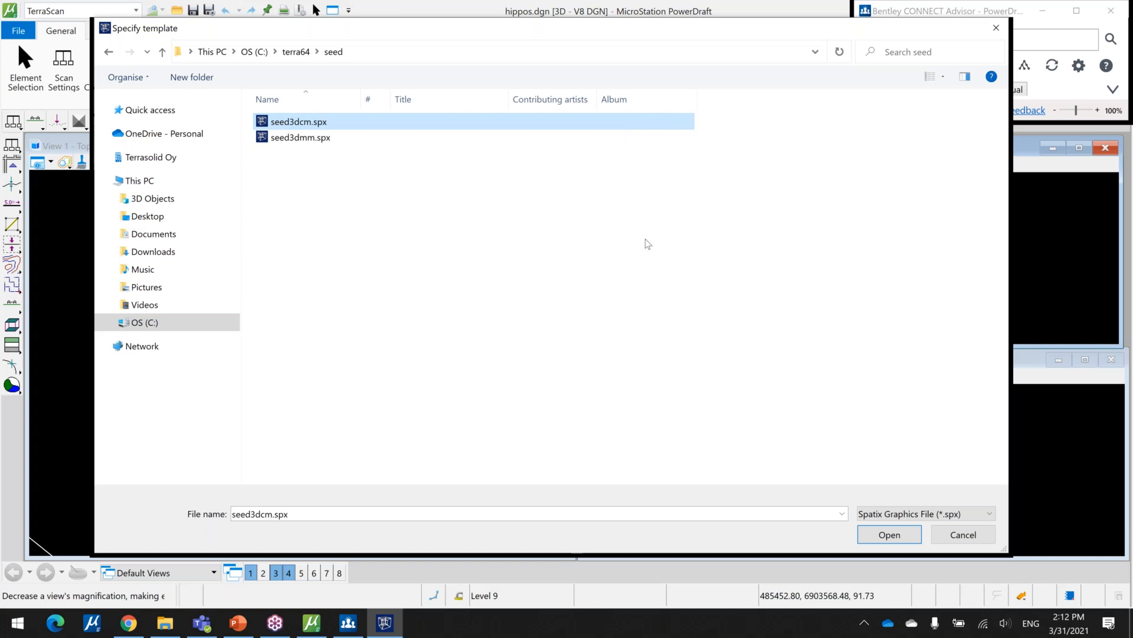
click(870, 535)
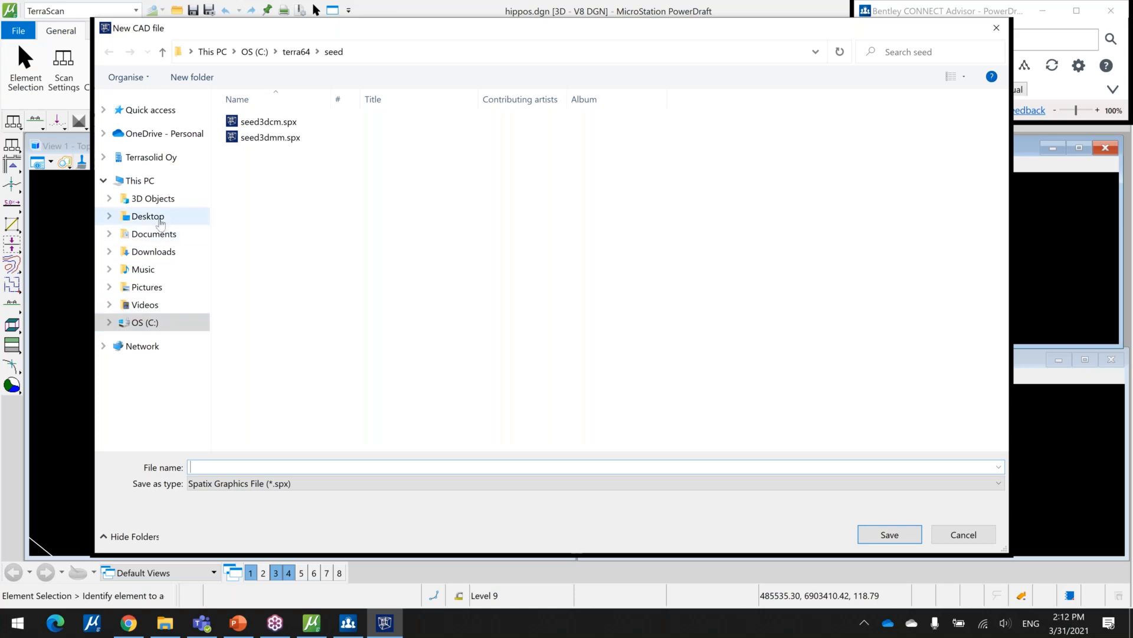
Save the new CAD file on the Desktop under the name spatix.
click(159, 222)
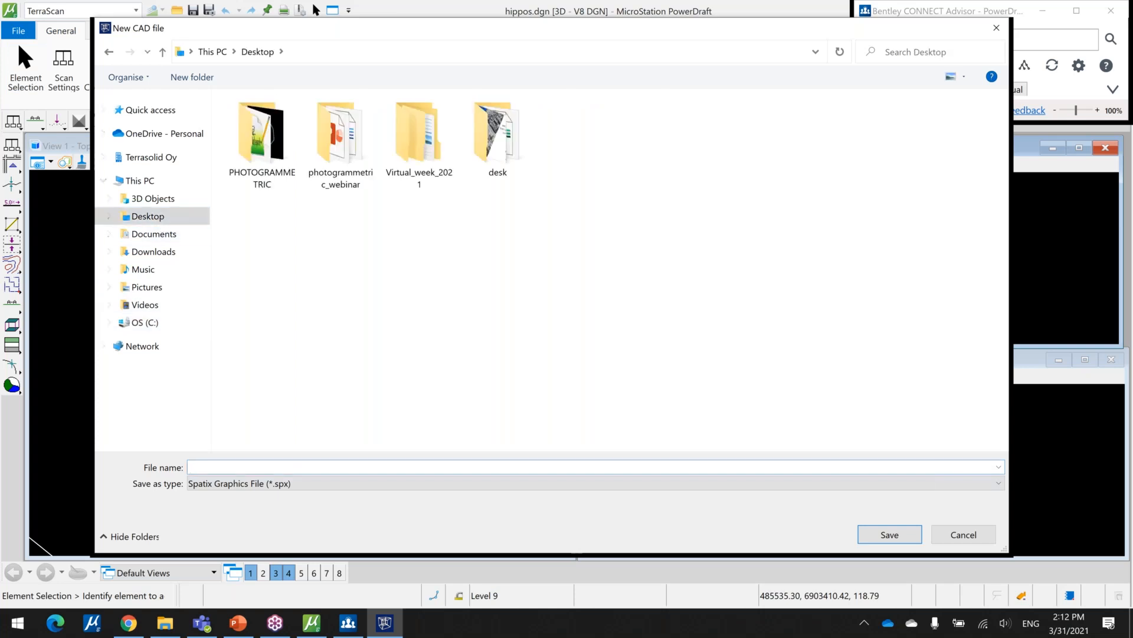
text(spatix)
click(912, 537)
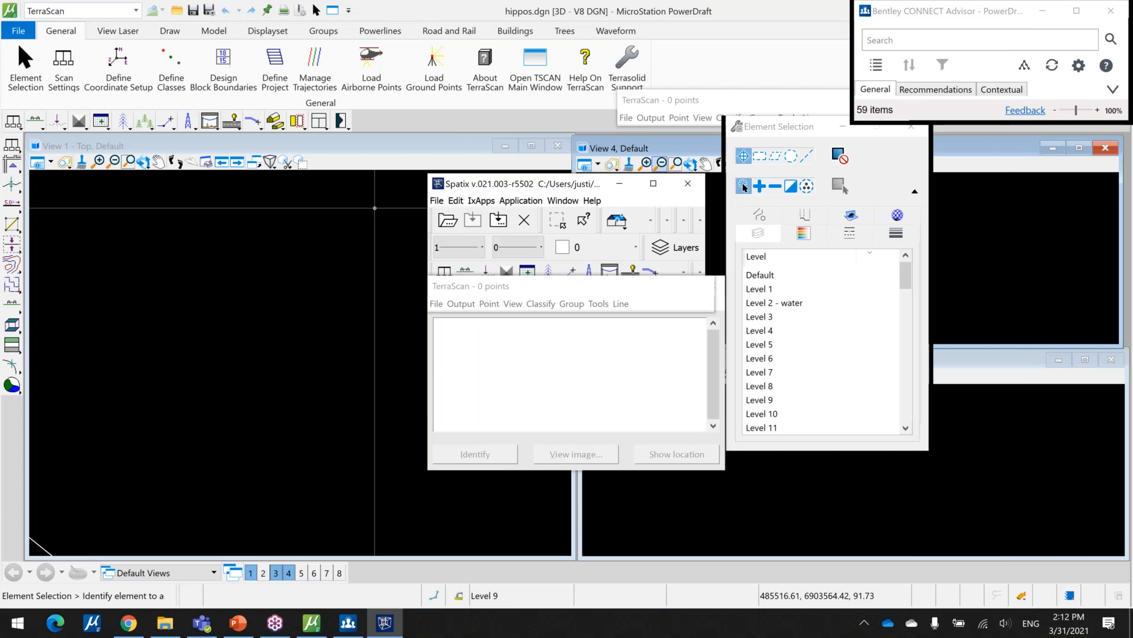
Maximize the Spatix window, move View 2 away from View 1, and enlarge View 1.
click(653, 183)
drag(177, 116, 648, 128)
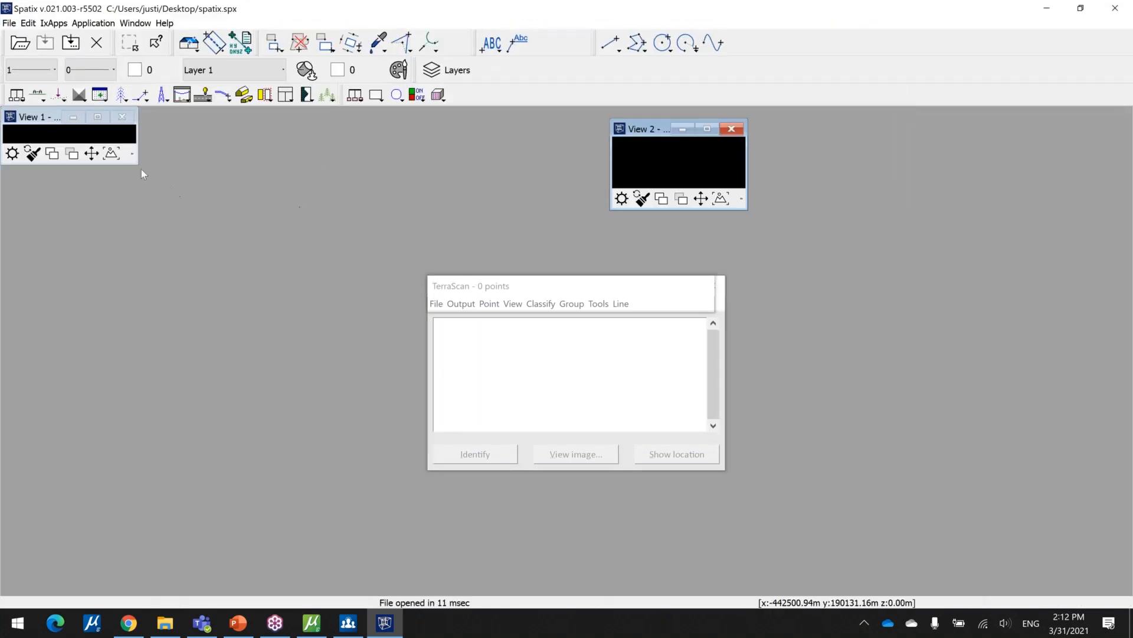
drag(136, 161, 486, 385)
Examine which IxApp files in the terra64\app folder can be executed, without loading any.
click(47, 23)
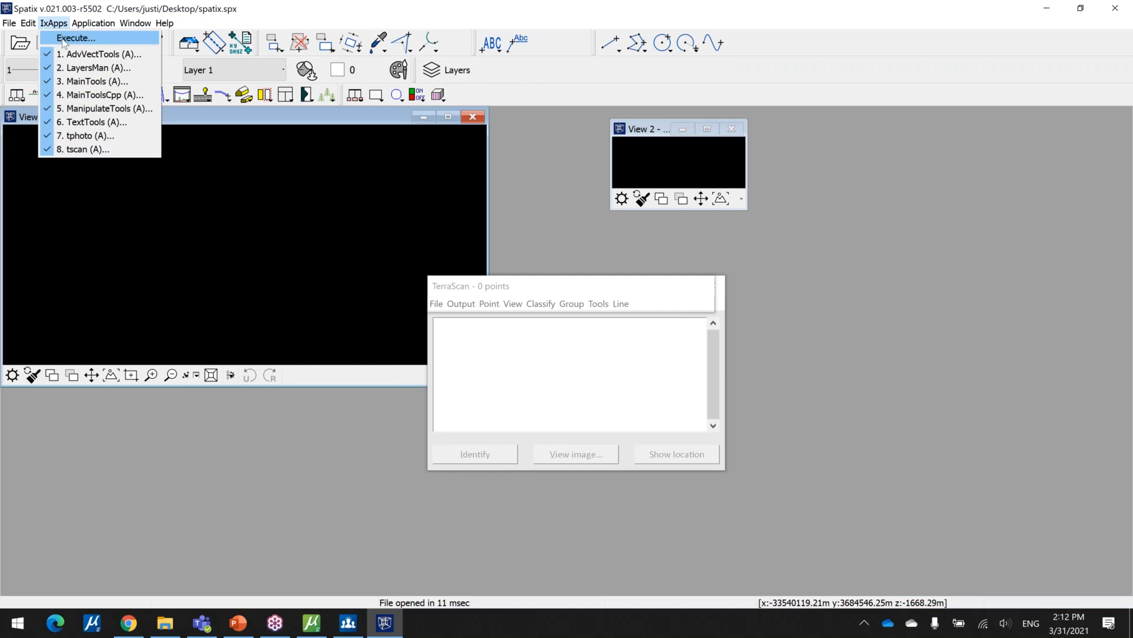
click(64, 43)
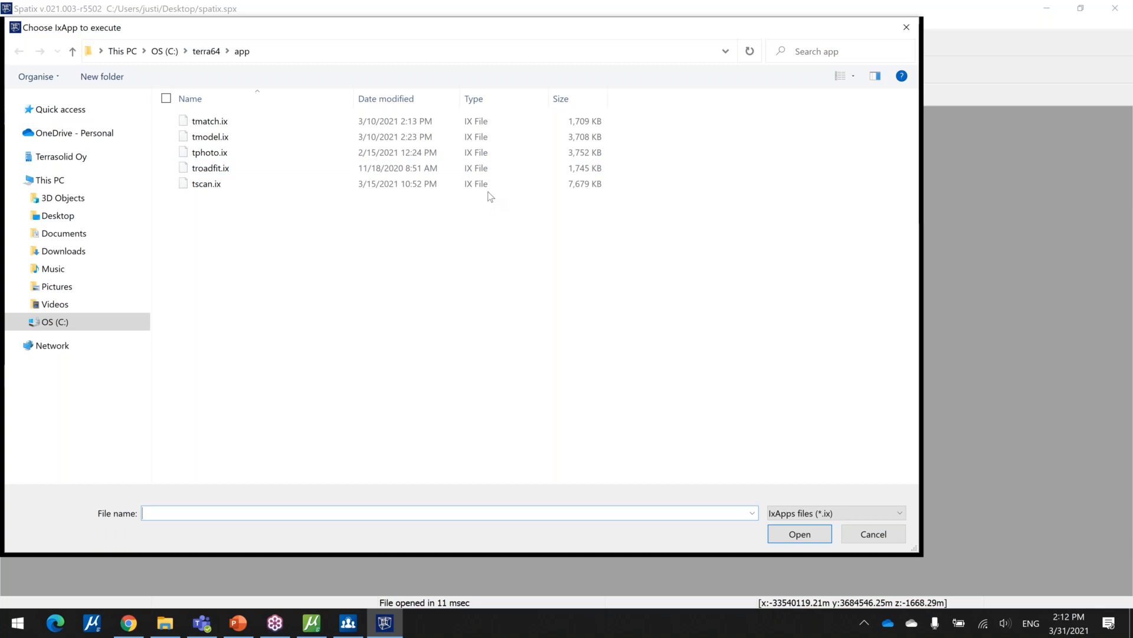
click(905, 29)
Switch to MicroStation, move the TerraScan window clear of the ribbon, and change the workflow to Drawing.
click(311, 623)
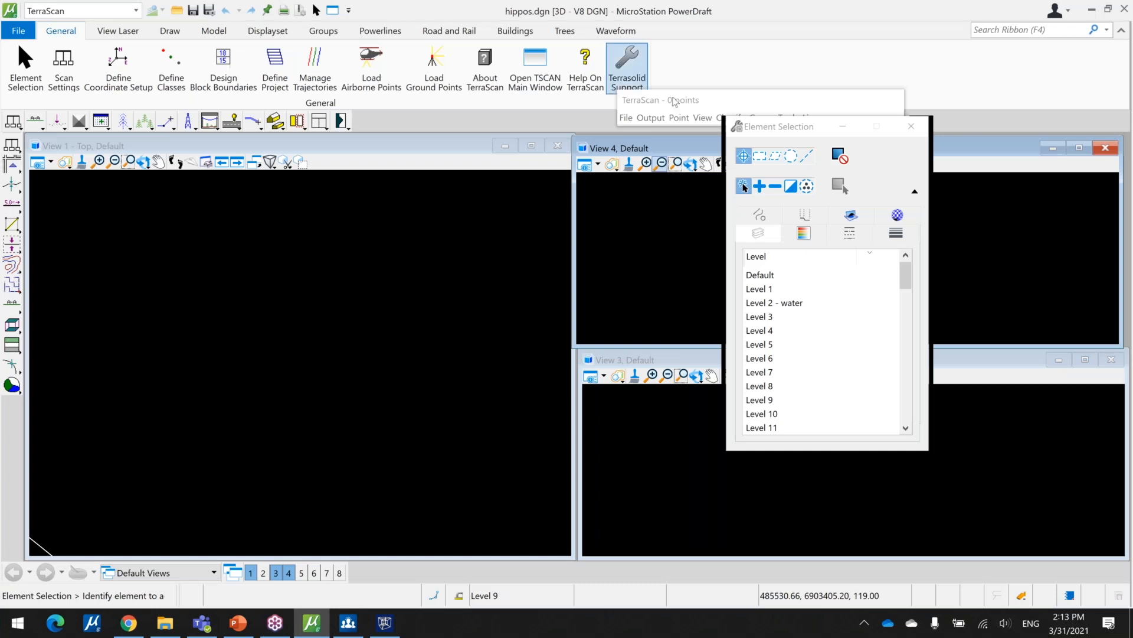
drag(674, 100, 565, 191)
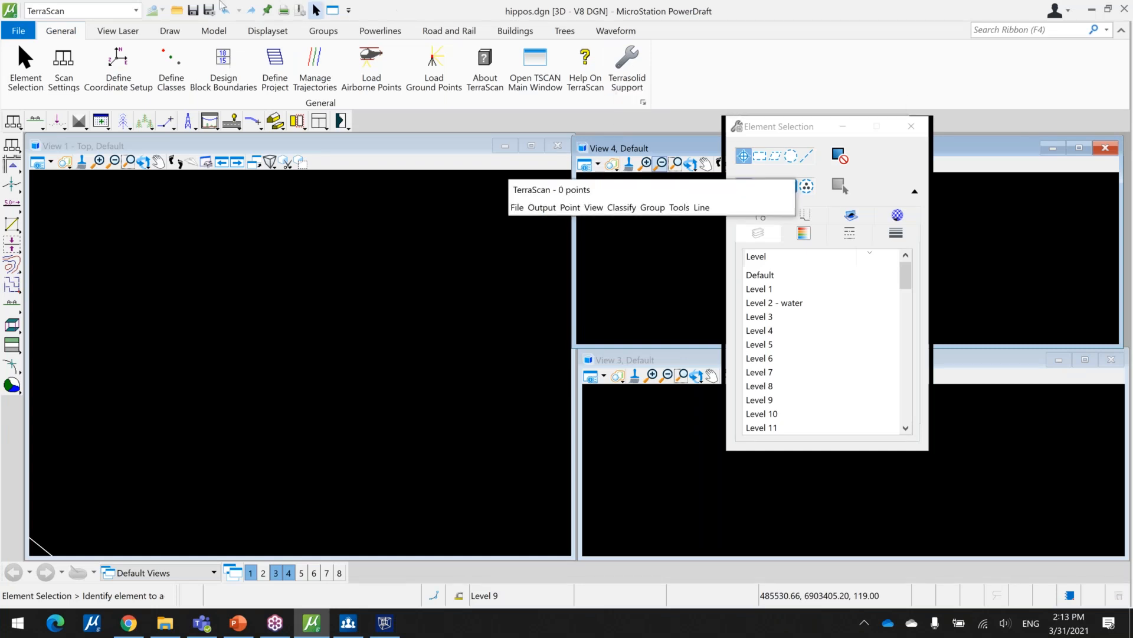
click(74, 11)
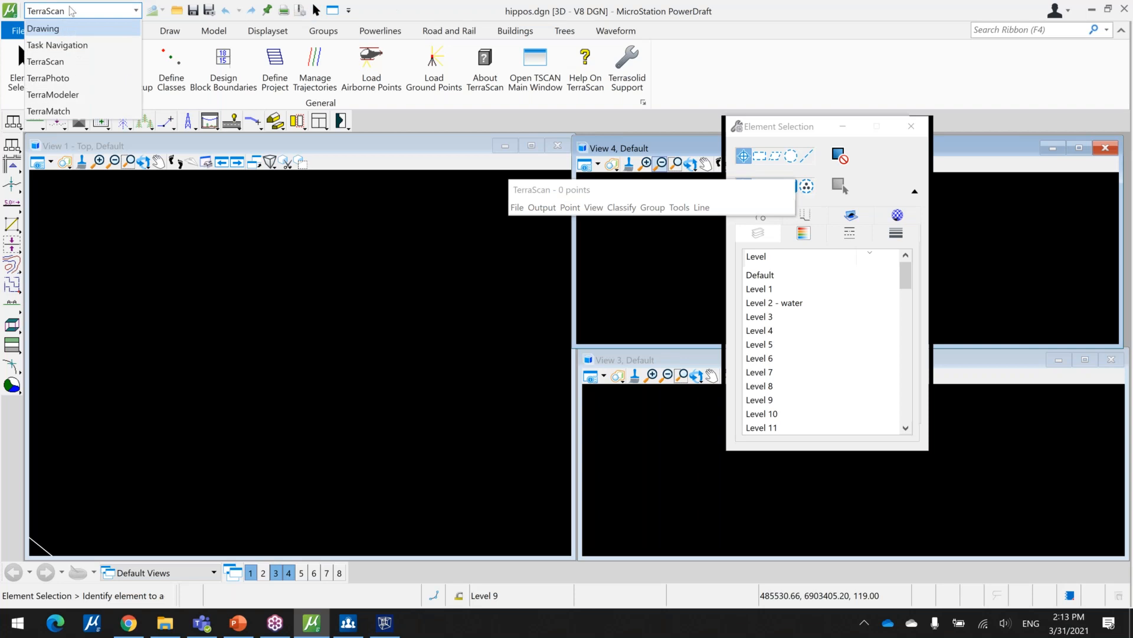
click(69, 25)
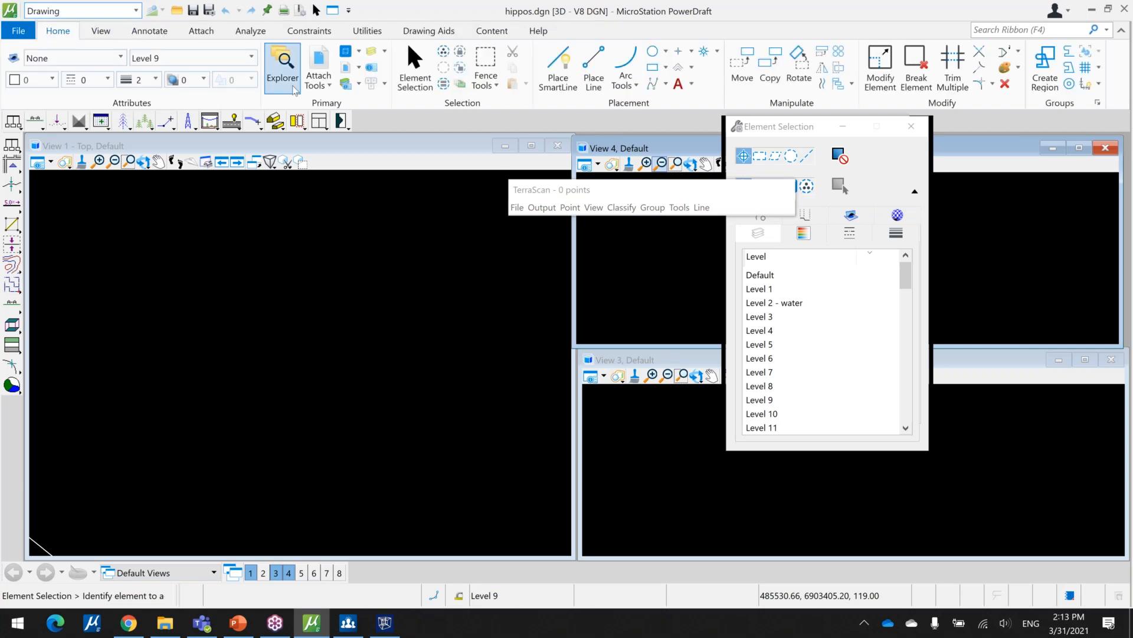
Look through the available MDL applications for the Terrasolid modules.
click(376, 31)
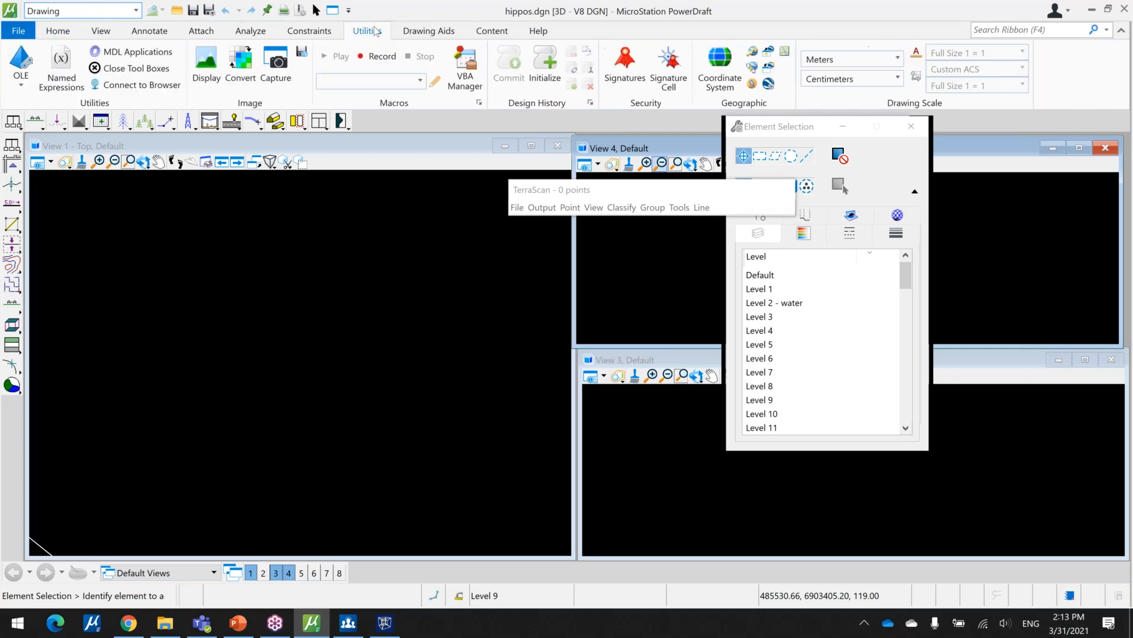
click(155, 58)
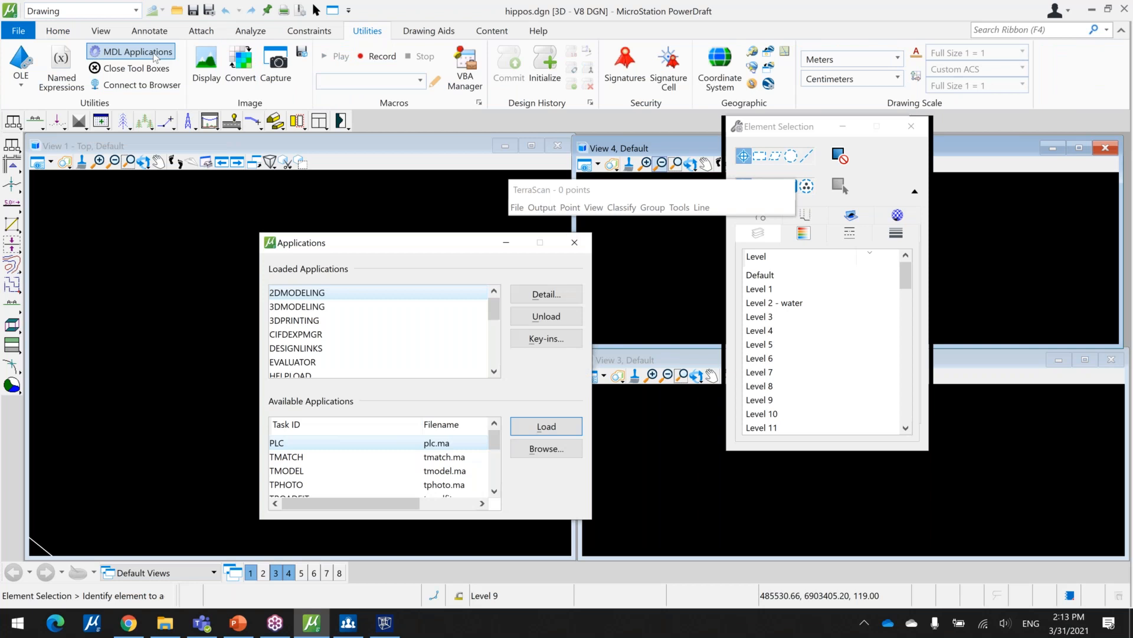
scroll(363, 490, down, 2)
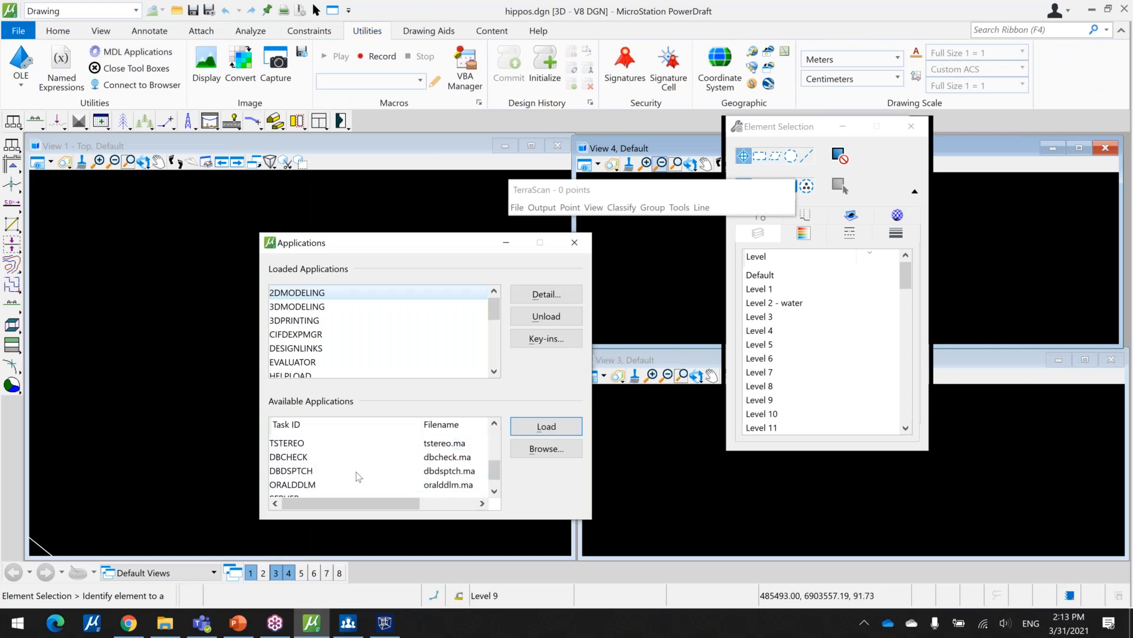
scroll(370, 487, up, 2)
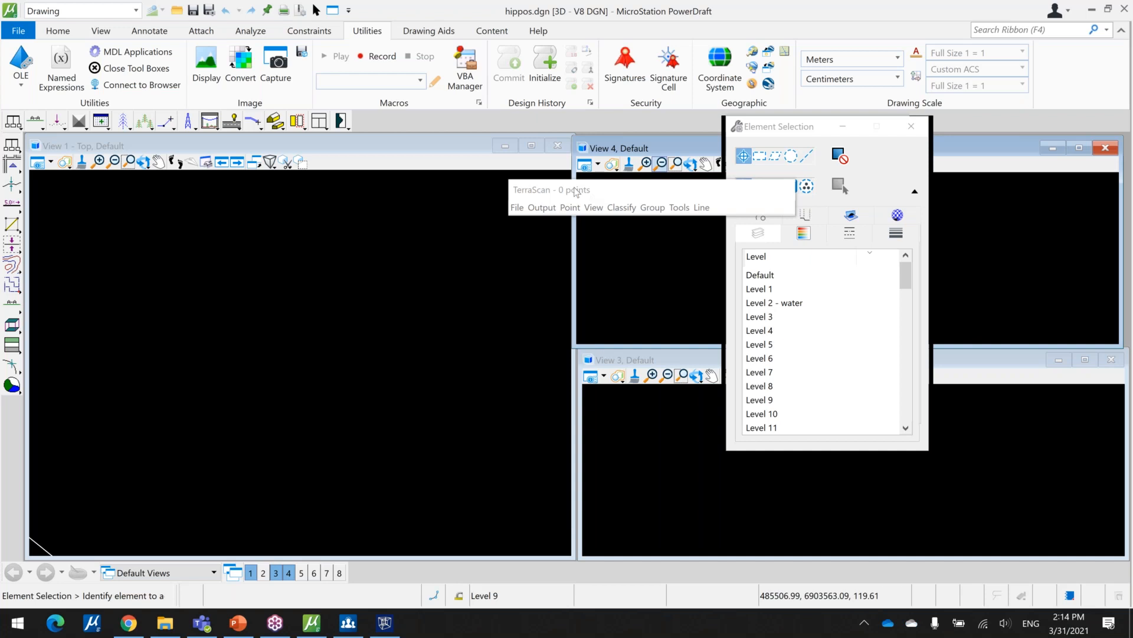
Start reading points in TerraScan and browse to the raw_pointcloud folder inside PHOTOGRAMMETRIC on the Desktop.
drag(533, 193, 441, 197)
click(410, 233)
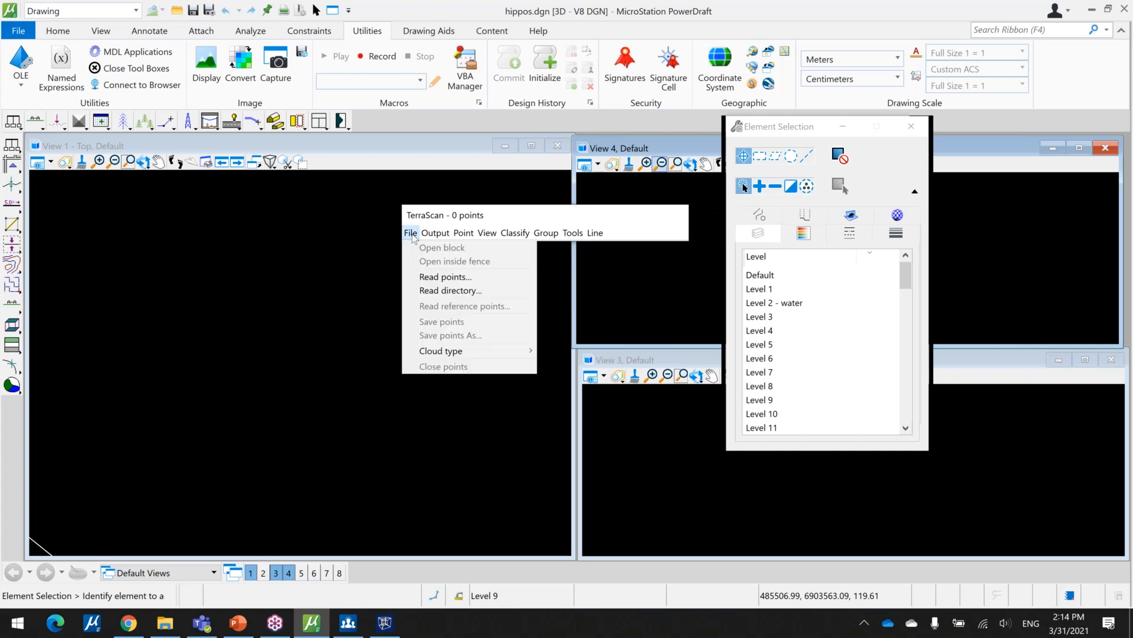
click(490, 282)
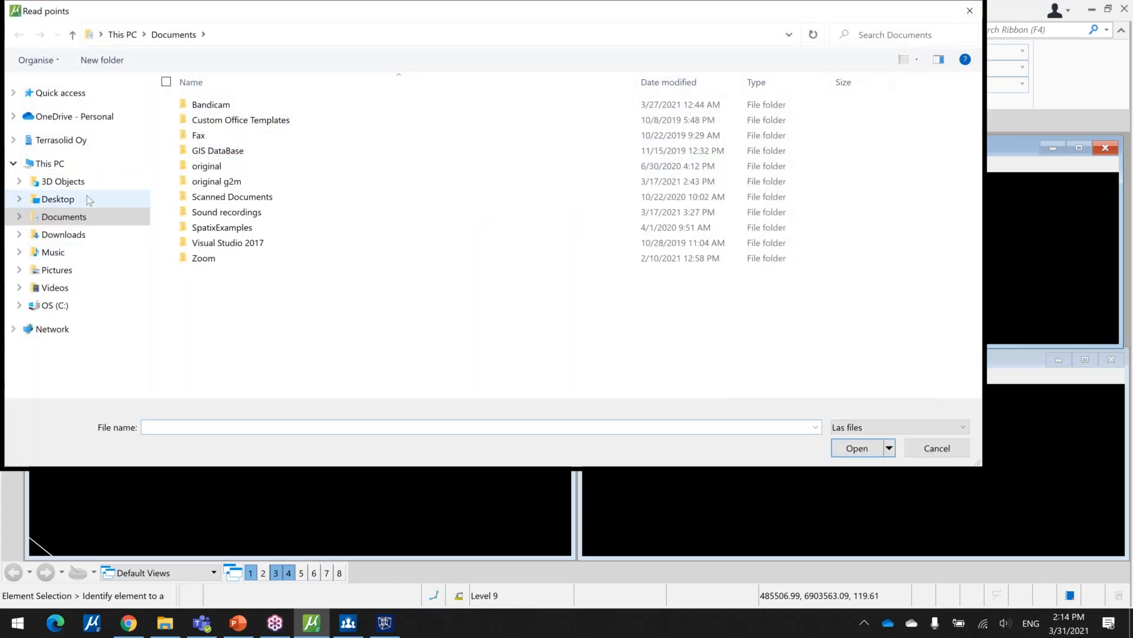
click(88, 200)
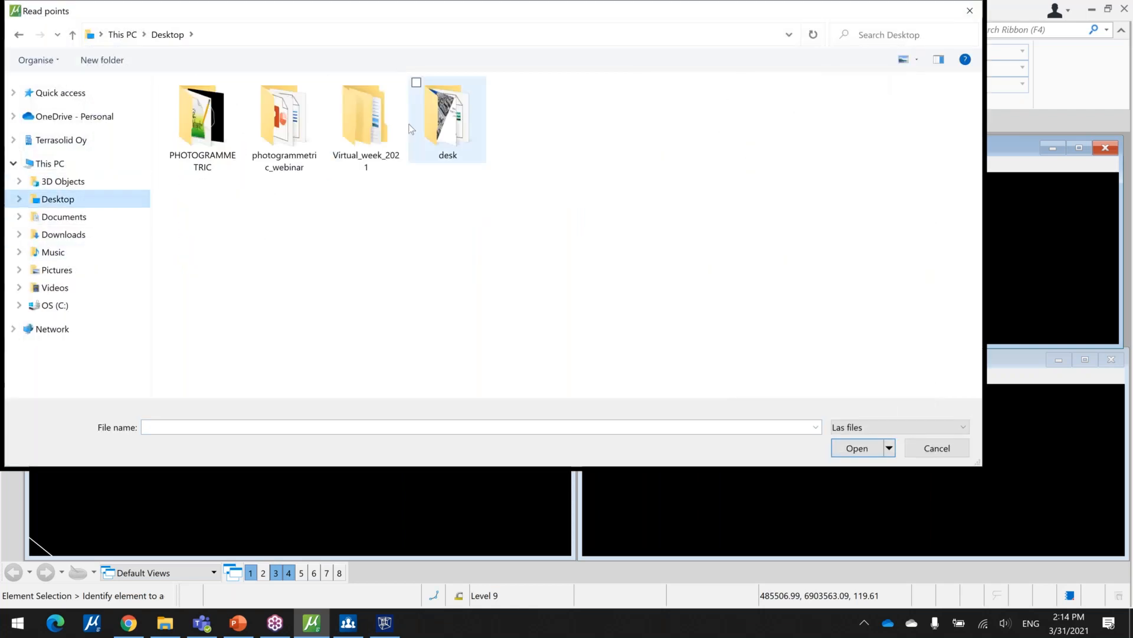
double_click(214, 139)
double_click(214, 121)
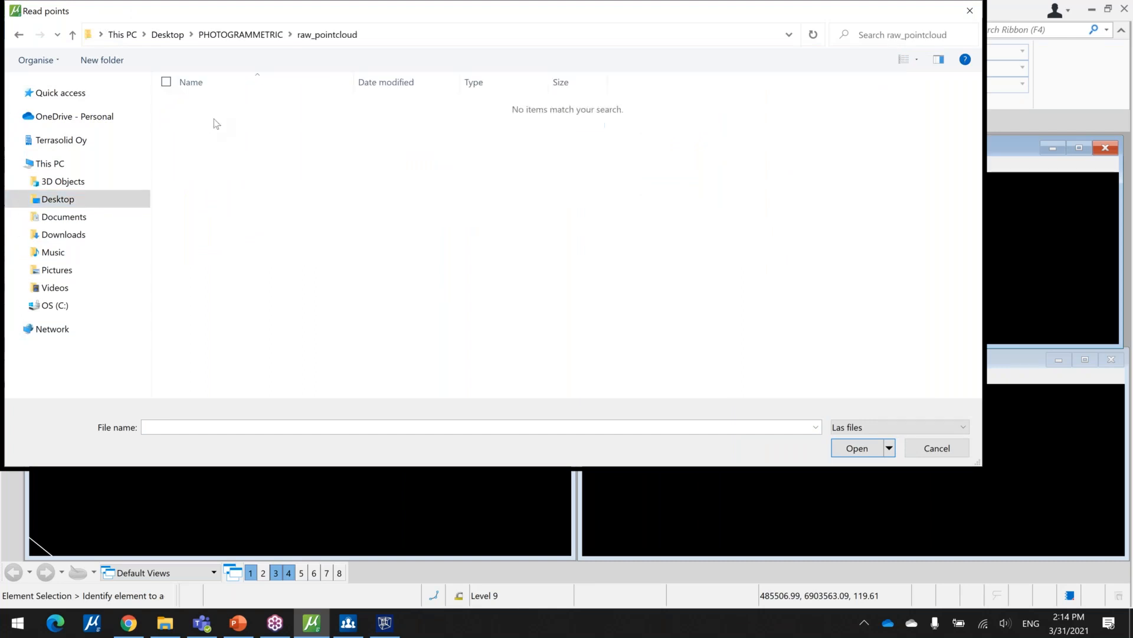
Set the file filter to All files and open raw_point.laz for reading.
click(847, 429)
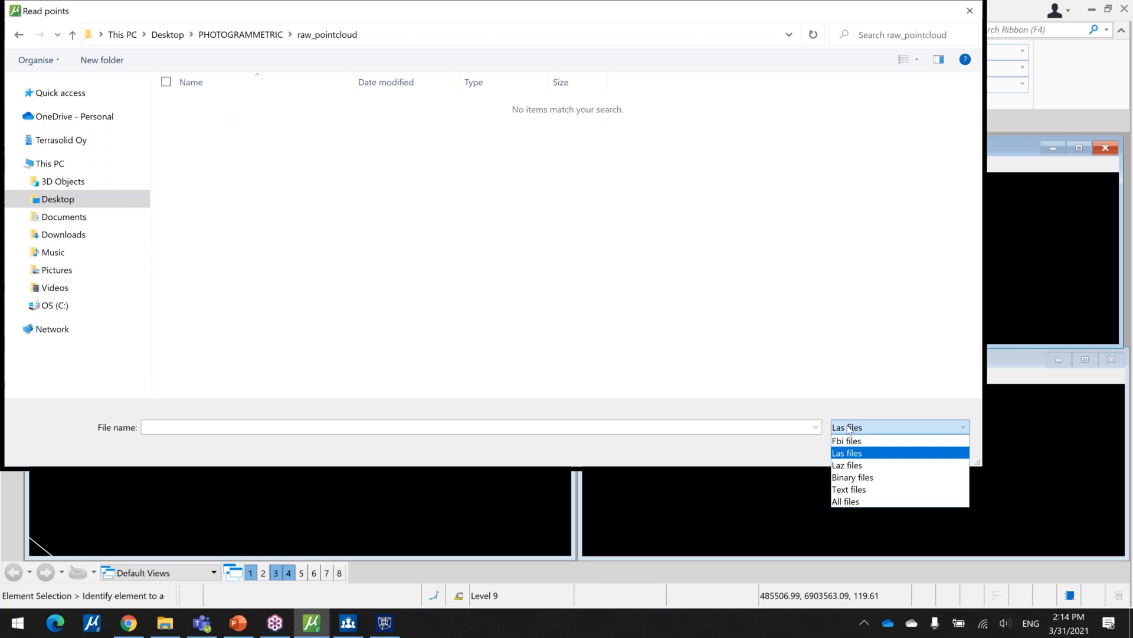
click(864, 503)
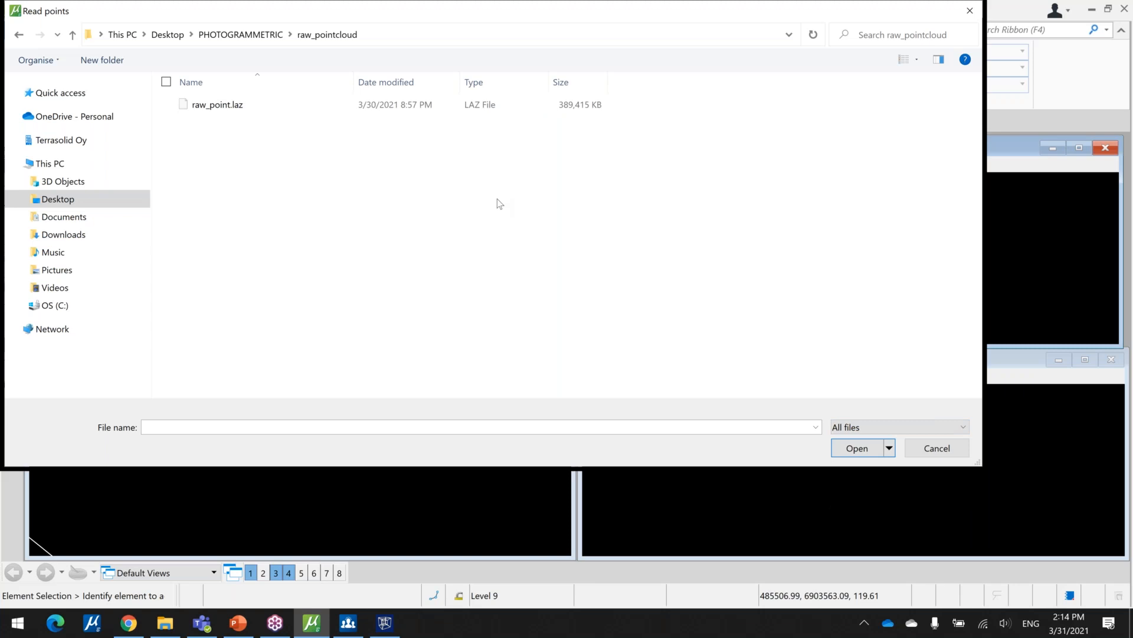
click(332, 109)
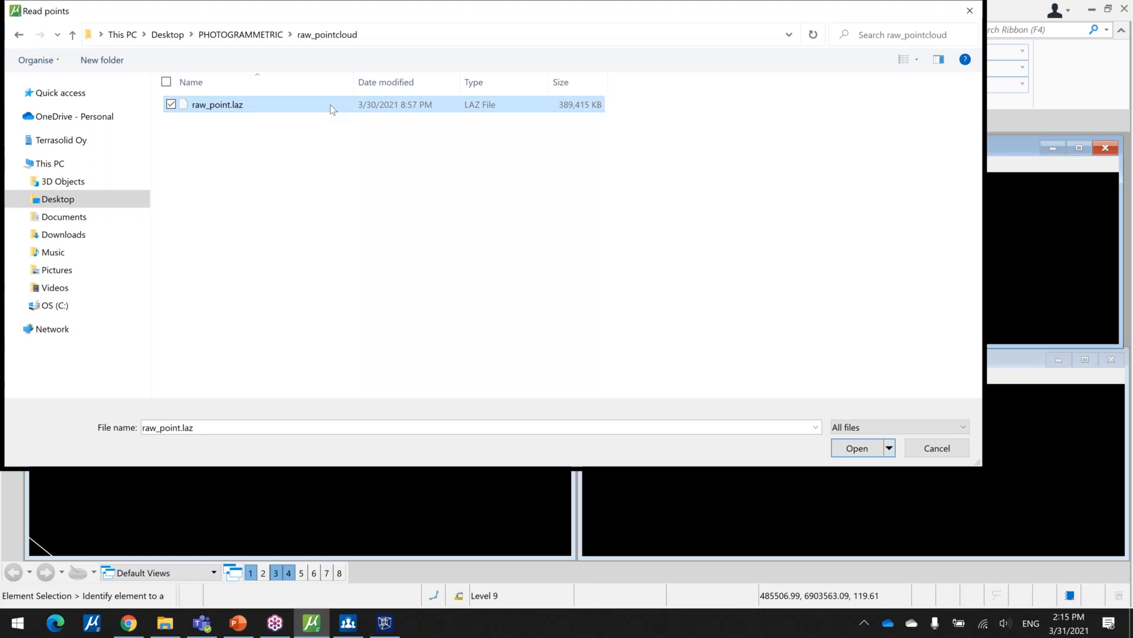
click(847, 450)
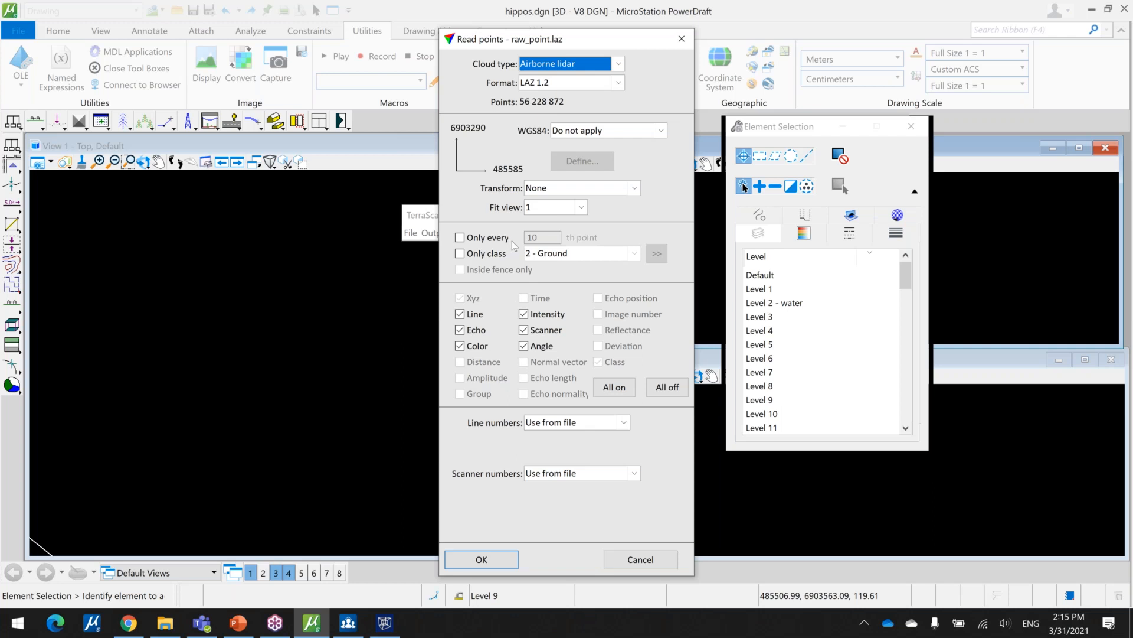
click(394, 634)
click(394, 634)
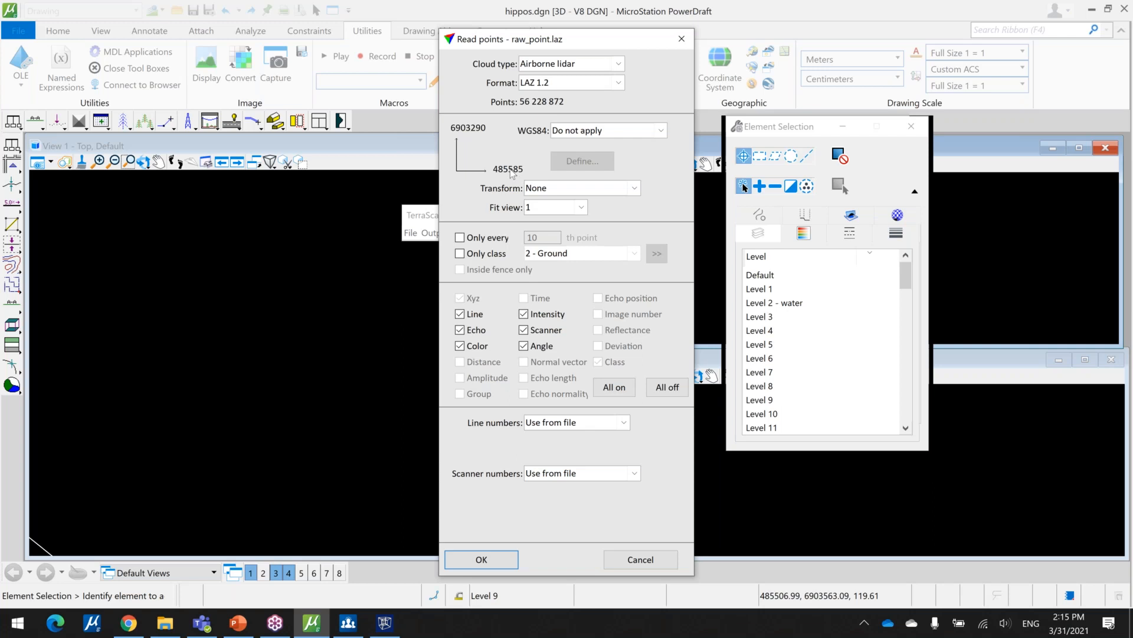
Switch to Spatix and set the TerraScan coordinate setup resolution to 100 per m.
click(388, 627)
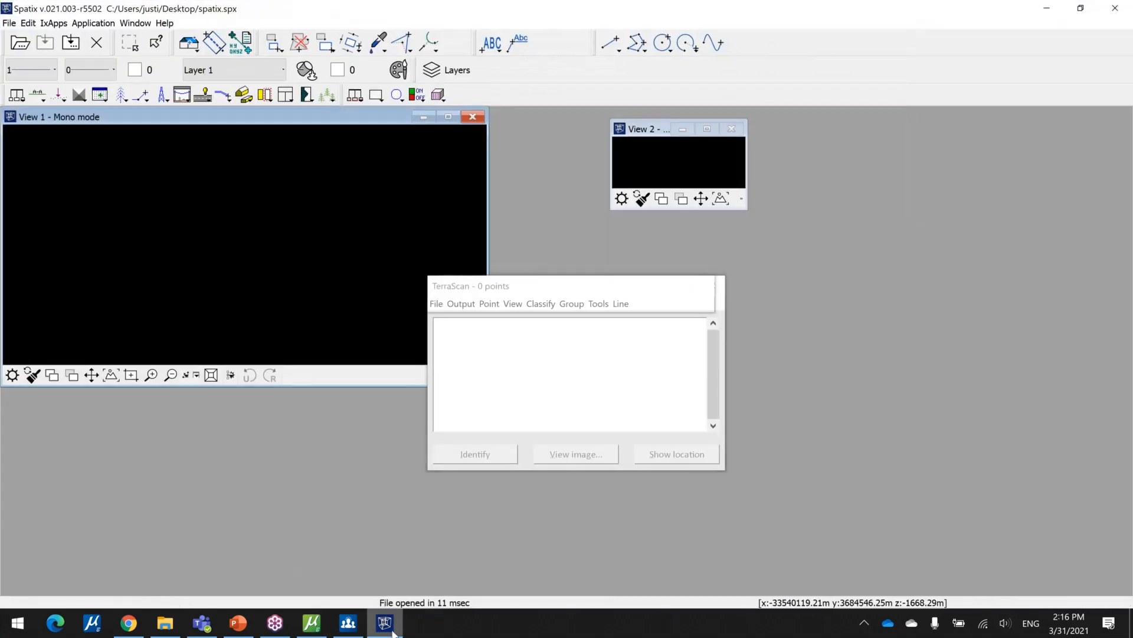
click(390, 627)
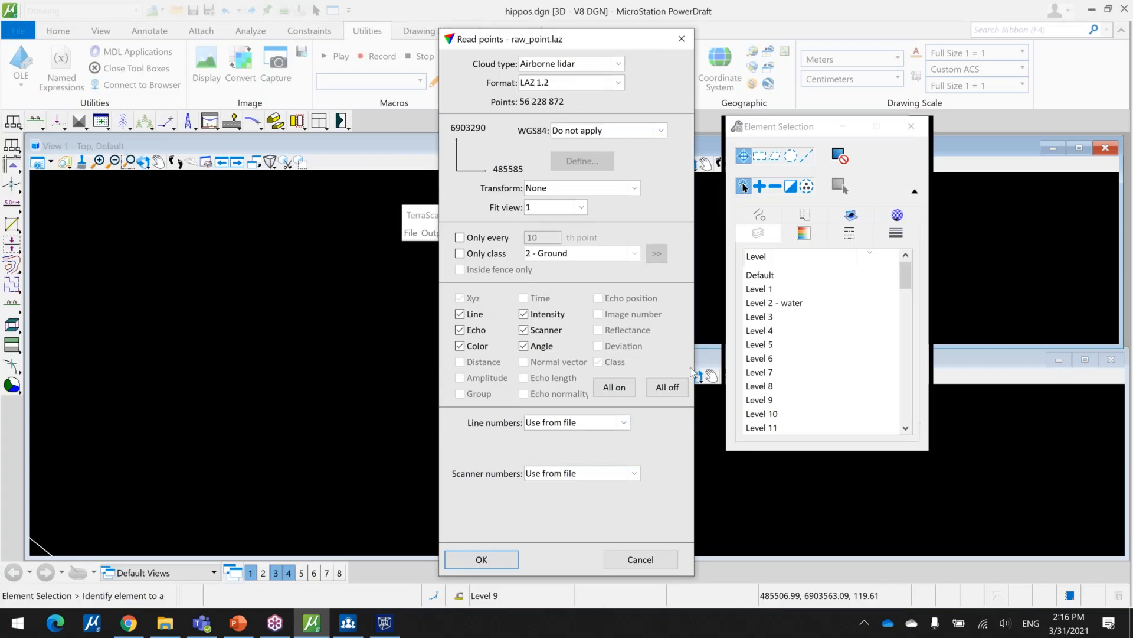
click(390, 628)
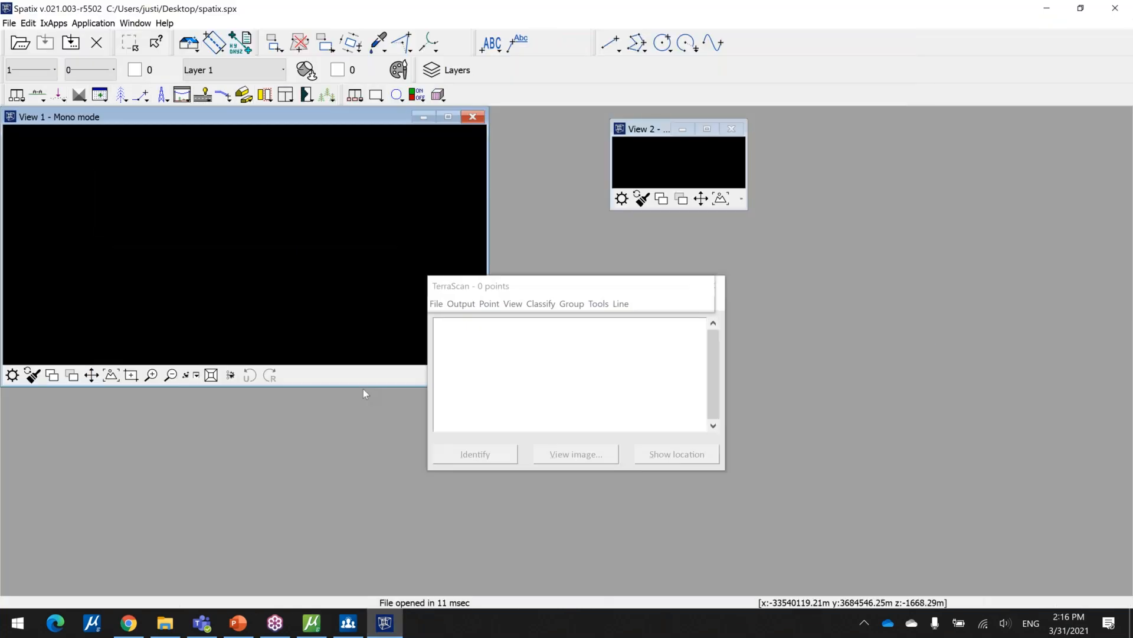
click(17, 96)
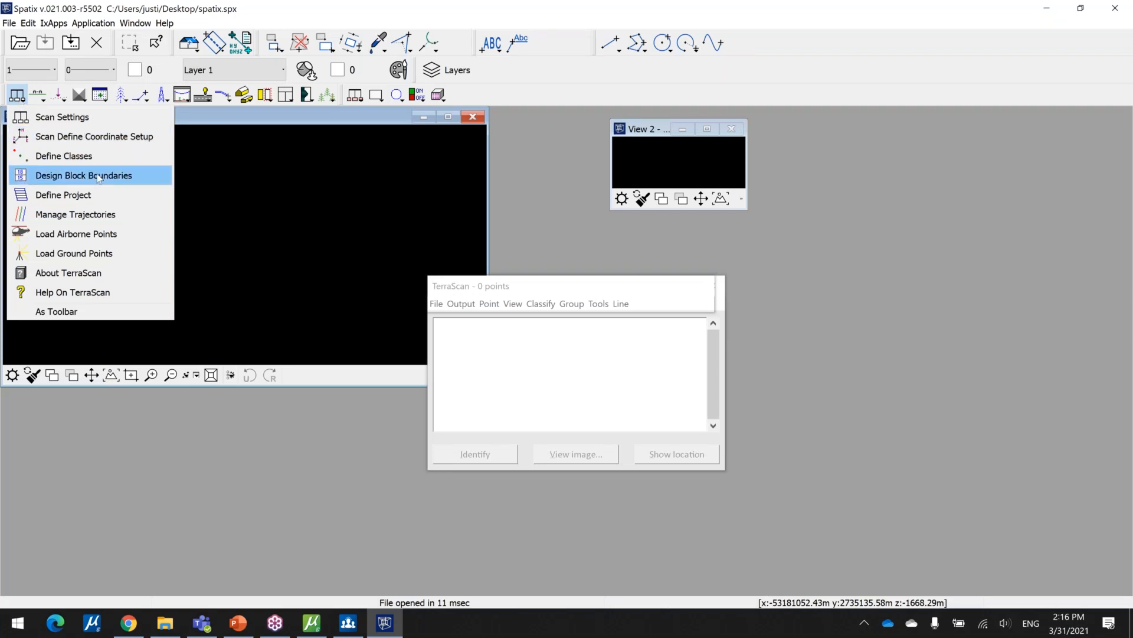
click(161, 137)
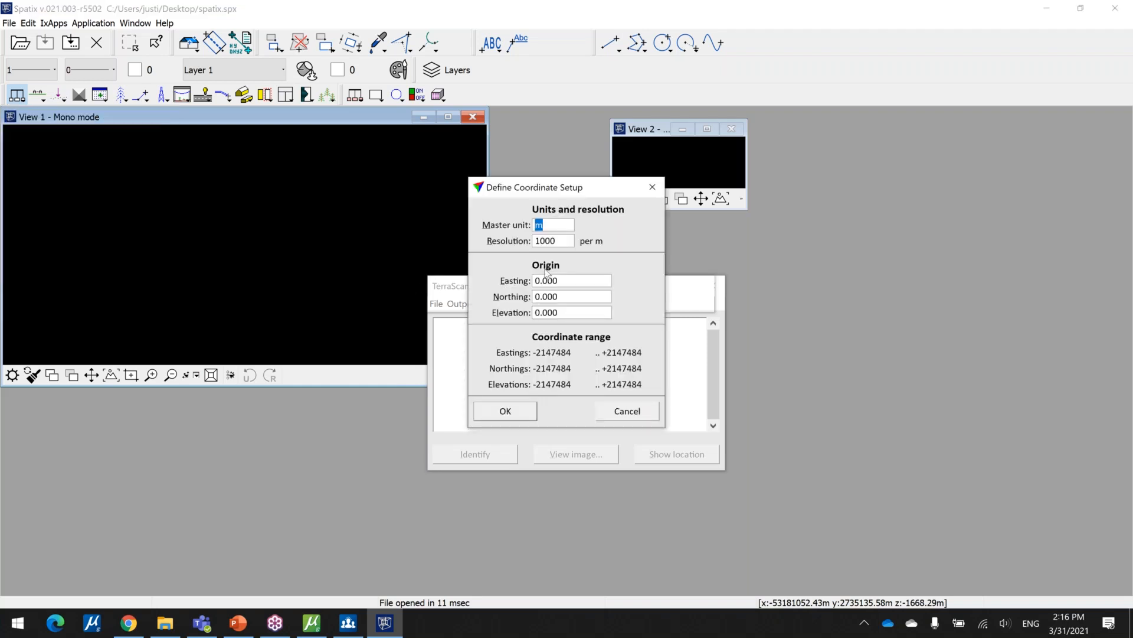
click(552, 241)
key(BackSpace)
double_click(560, 240)
click(560, 244)
Set the coordinate setup origin to easting 400000 and northing 7000000, and apply the setup.
key(Tab)
text(4)
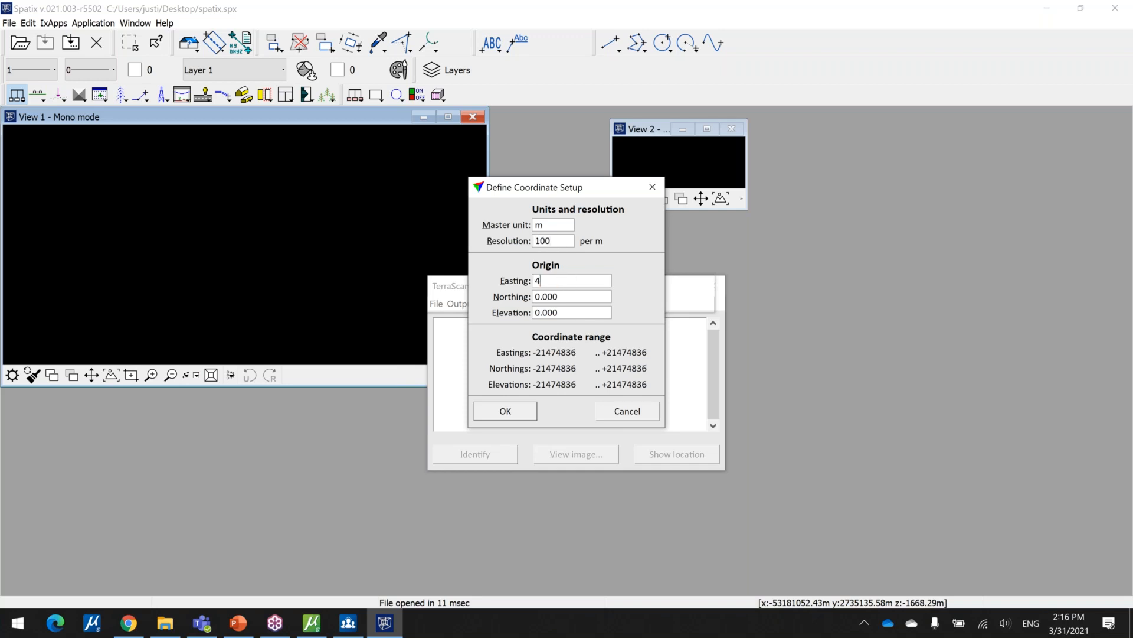
text(00000)
key(Tab)
text(7000000)
click(577, 312)
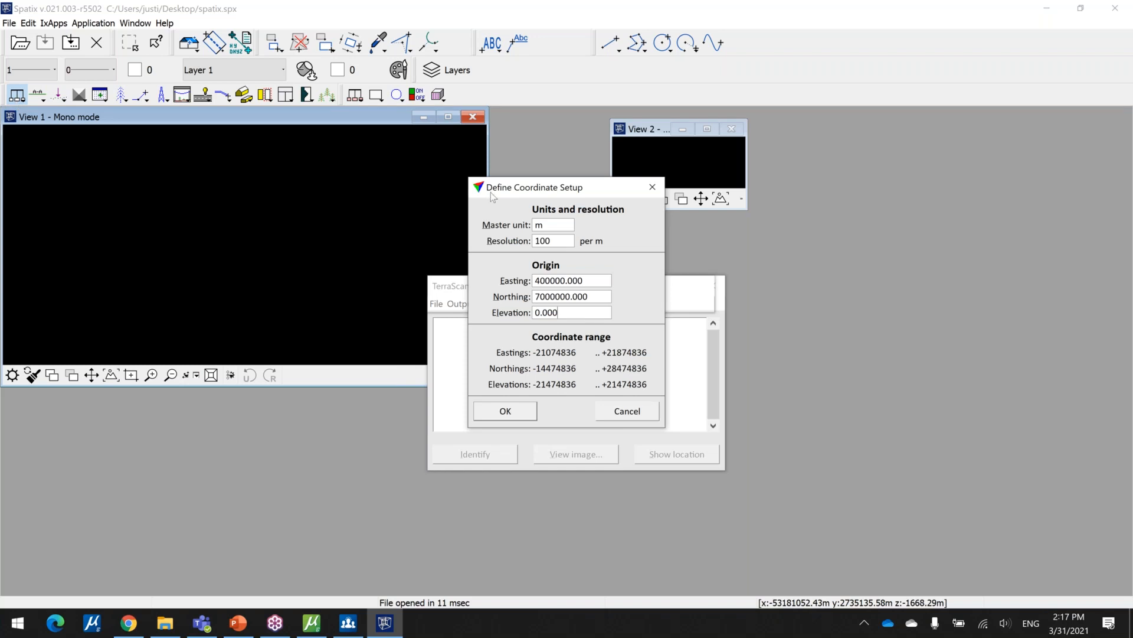
double_click(545, 240)
double_click(556, 282)
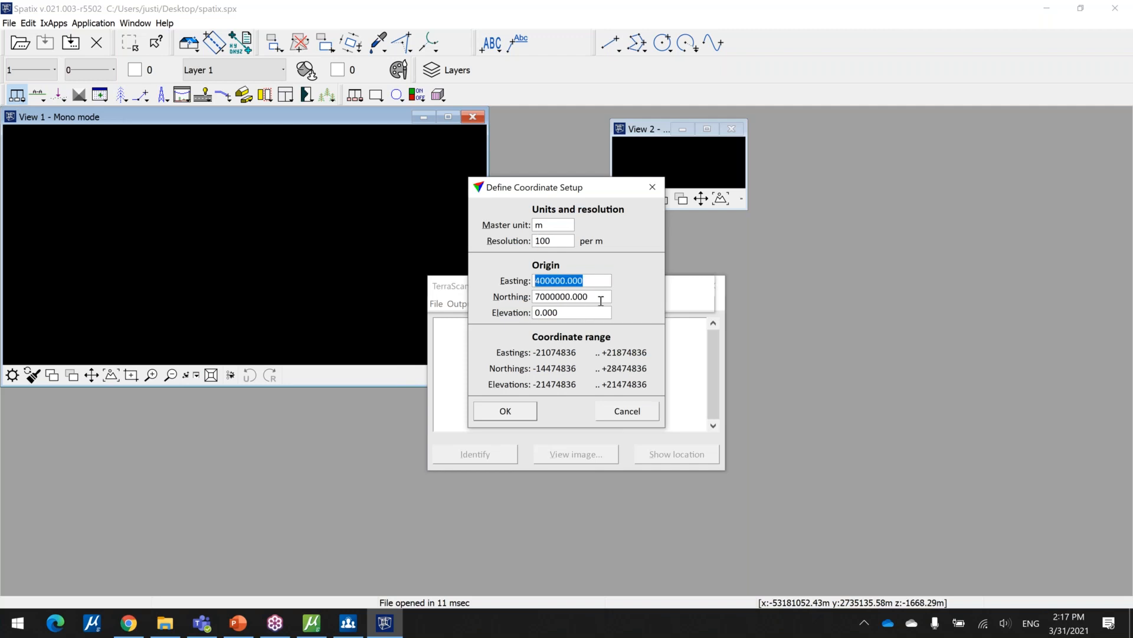
double_click(601, 301)
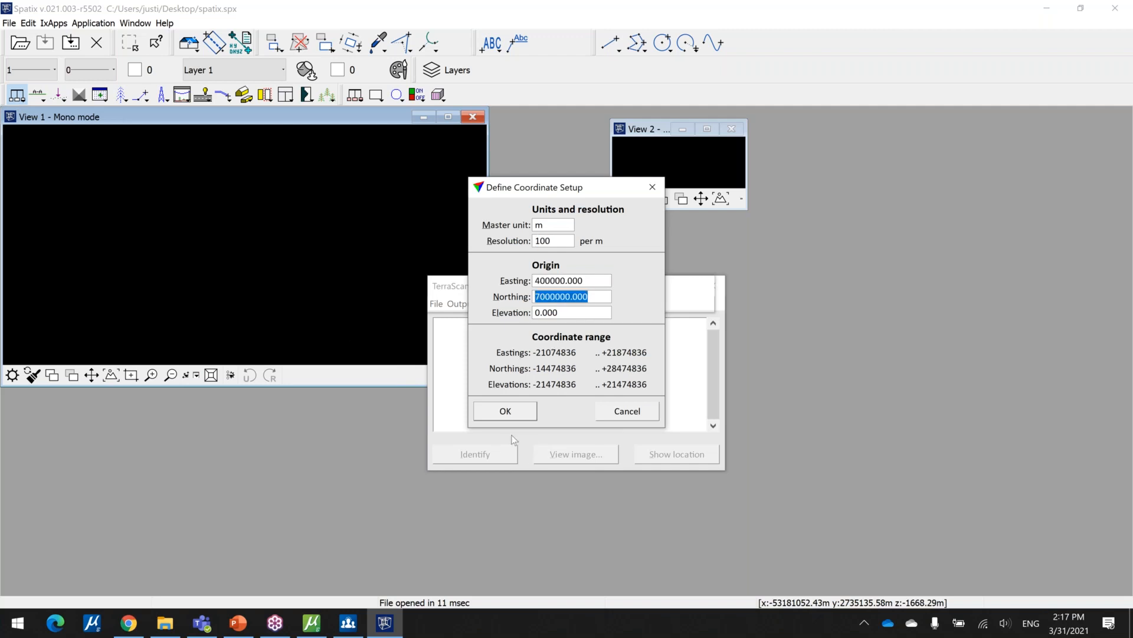
click(506, 412)
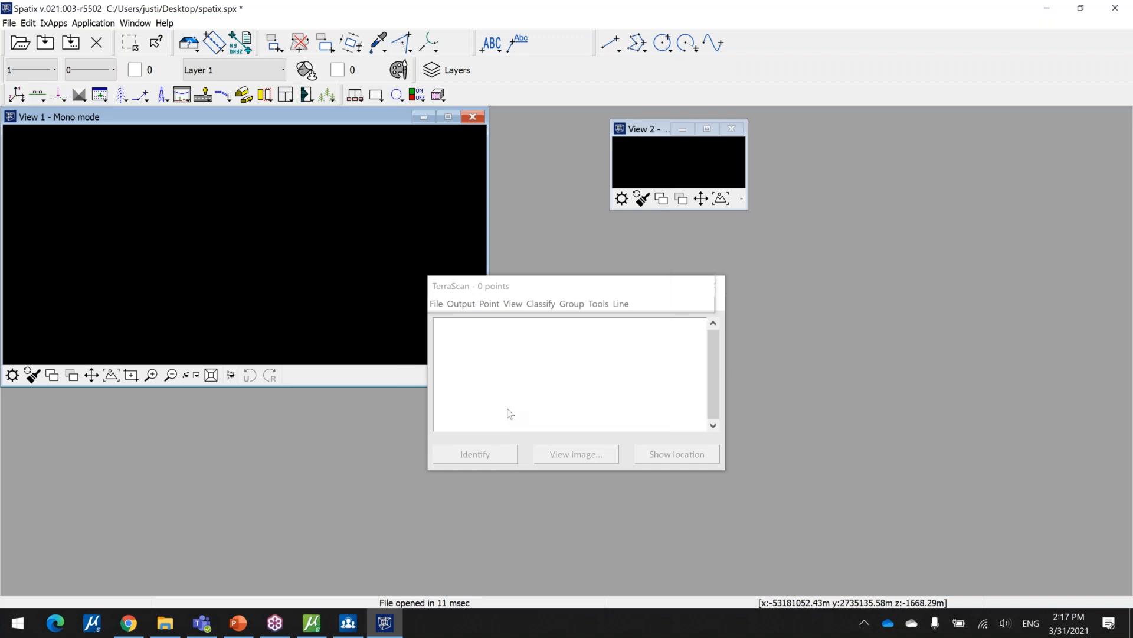
Open raw_point.laz for reading in TerraScan from PHOTOGRAMMETRIC\raw_pointcloud on the Desktop, with the file filter set to All files.
click(437, 304)
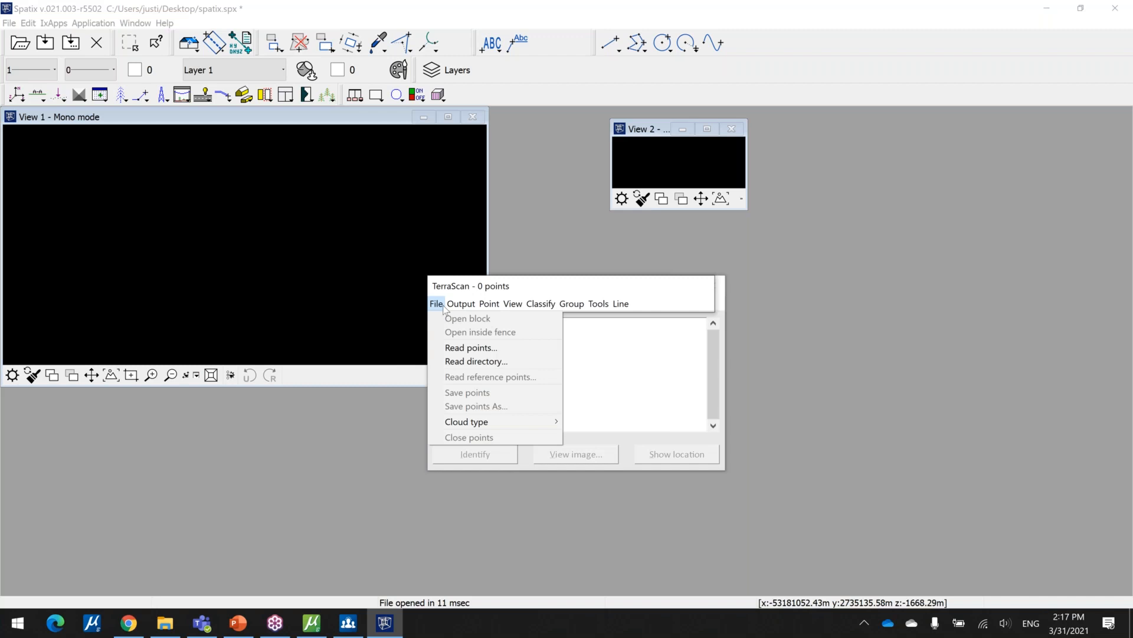
click(457, 348)
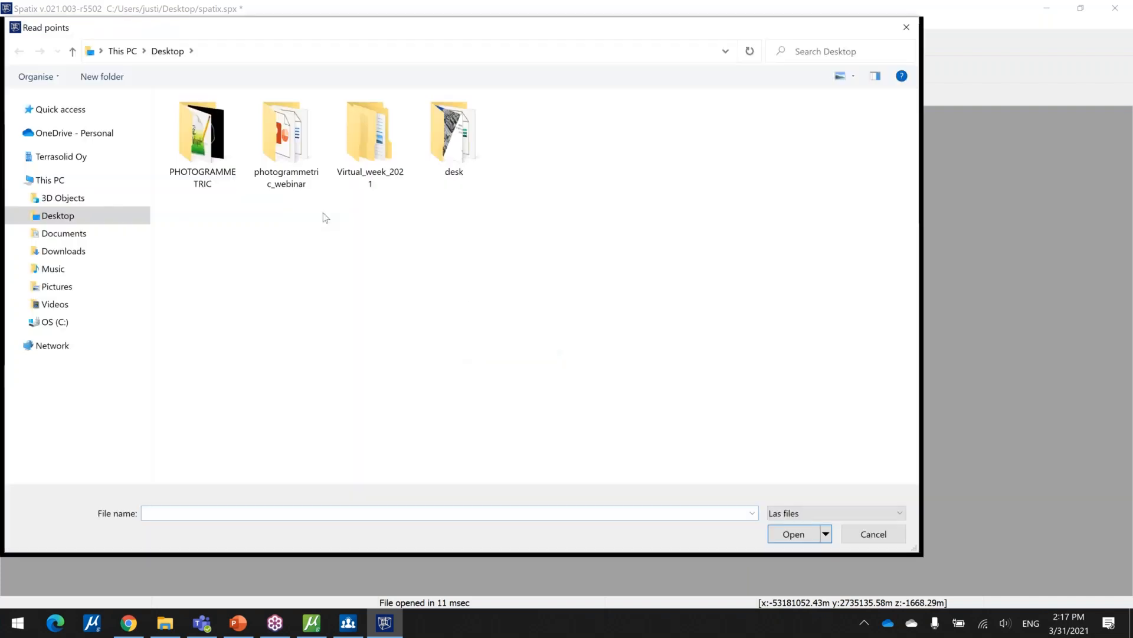
double_click(213, 144)
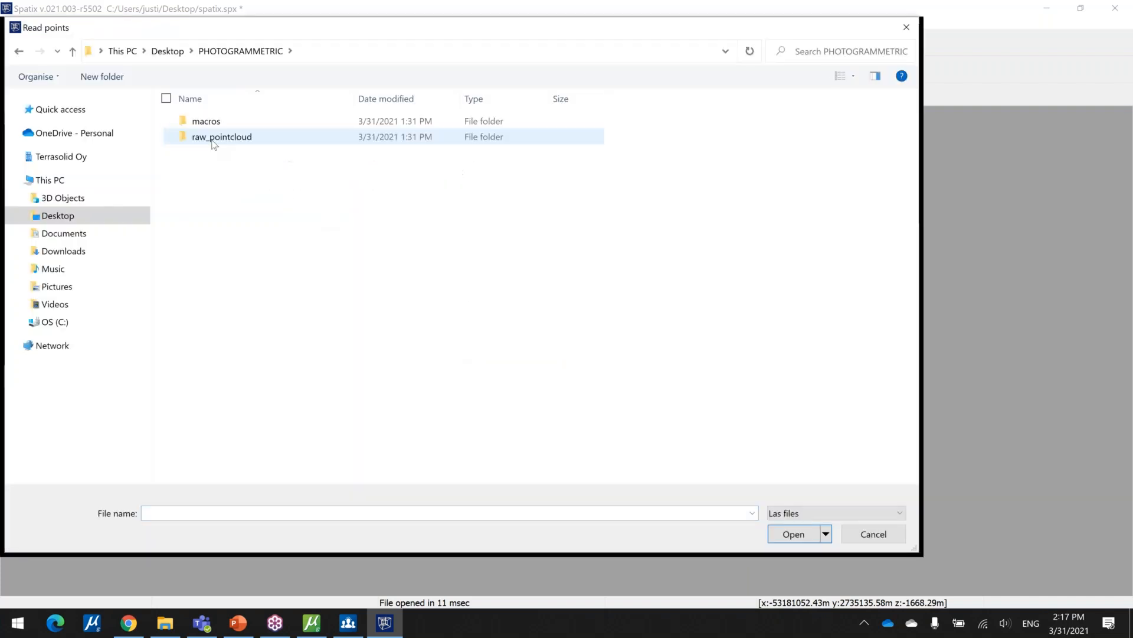
double_click(213, 137)
click(876, 513)
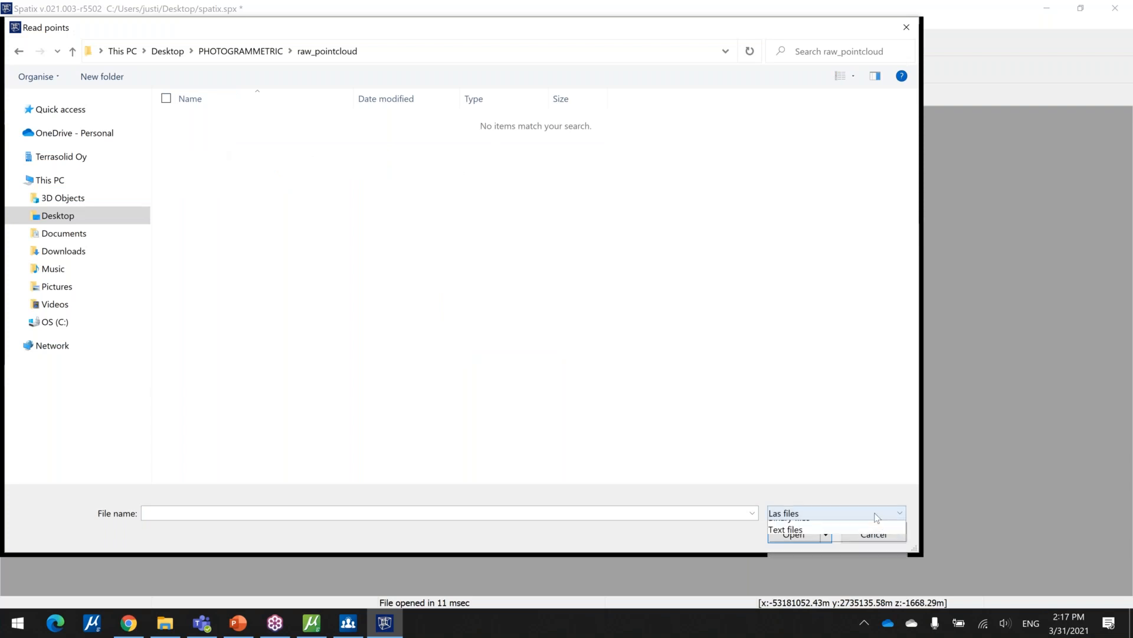
click(849, 588)
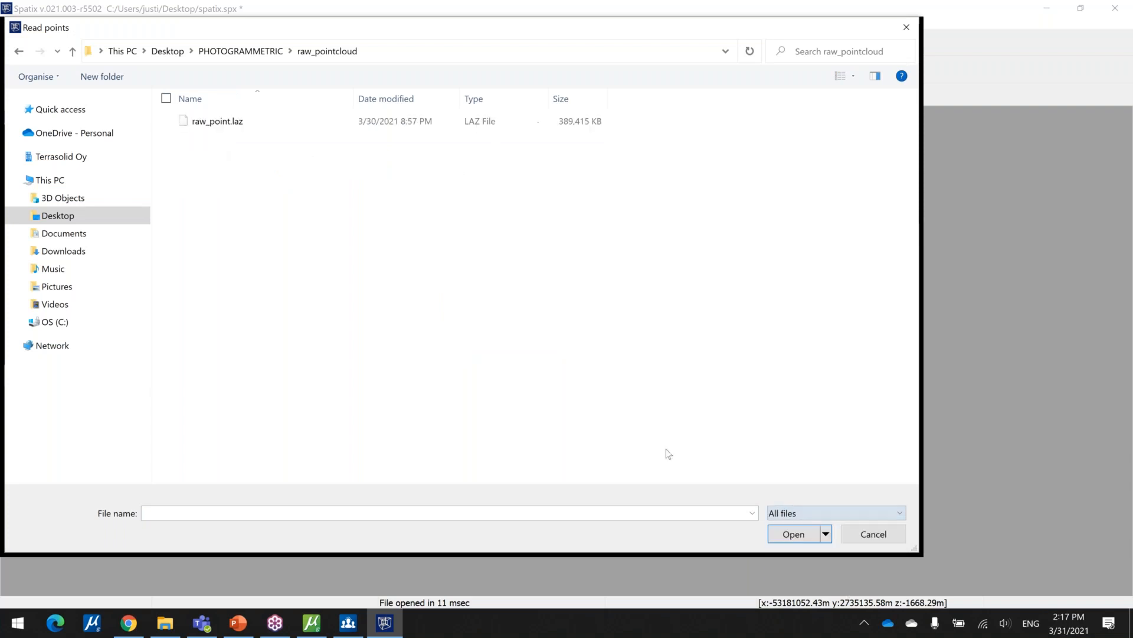
double_click(237, 122)
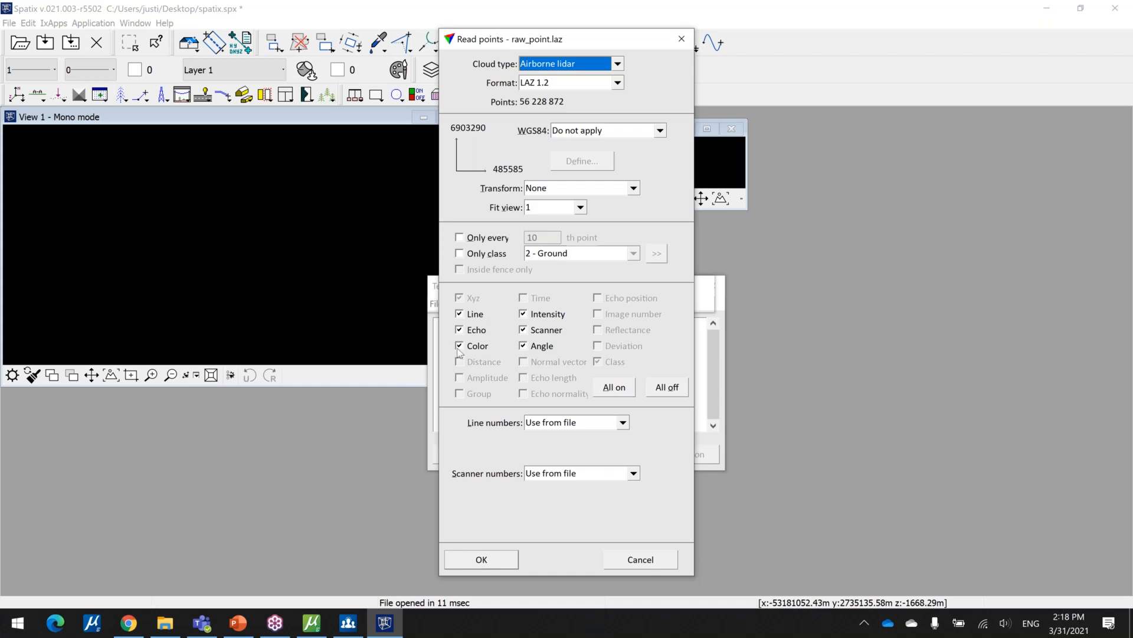
Exclude the Intensity, Scanner, Angle, Echo and Line attributes, keep Color, and load the points into Spatix.
click(544, 316)
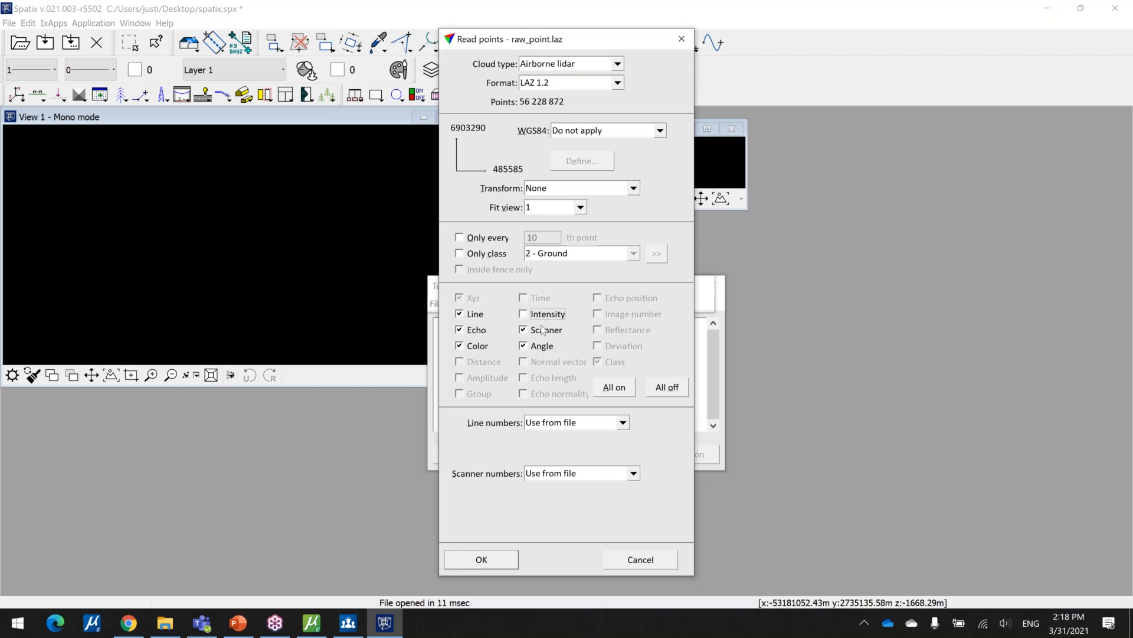
click(543, 330)
click(547, 346)
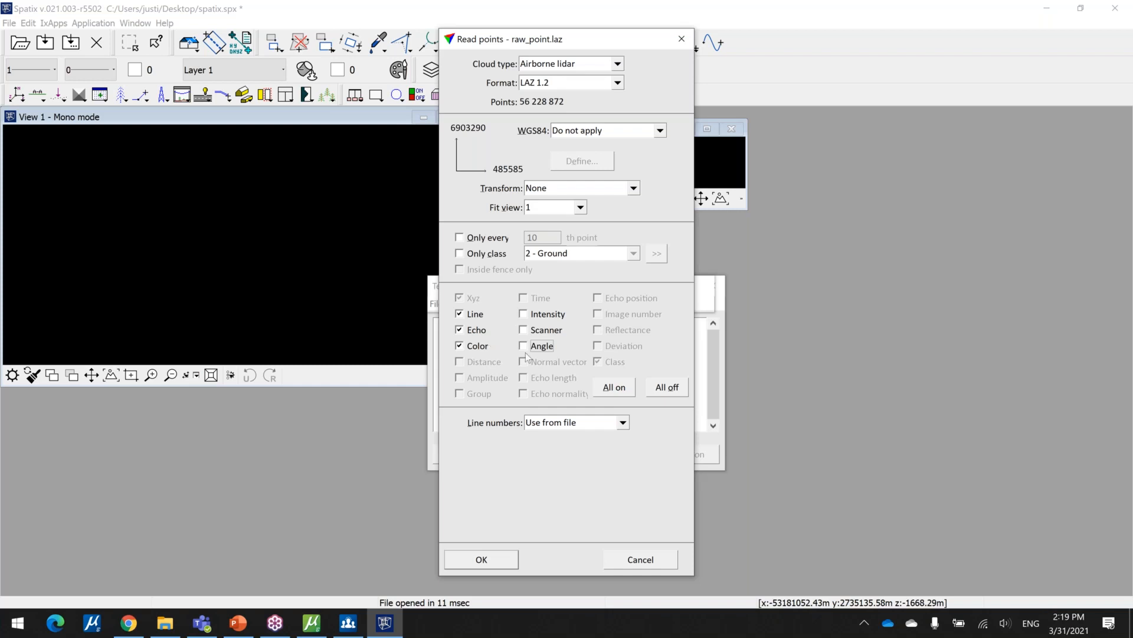
click(472, 330)
click(475, 313)
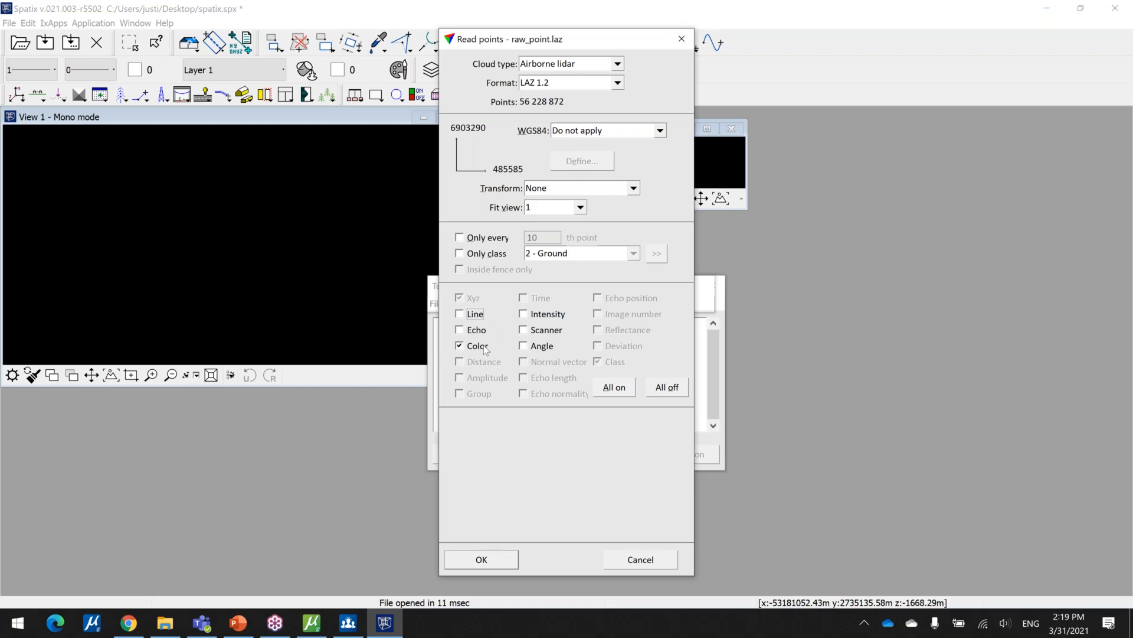
click(460, 561)
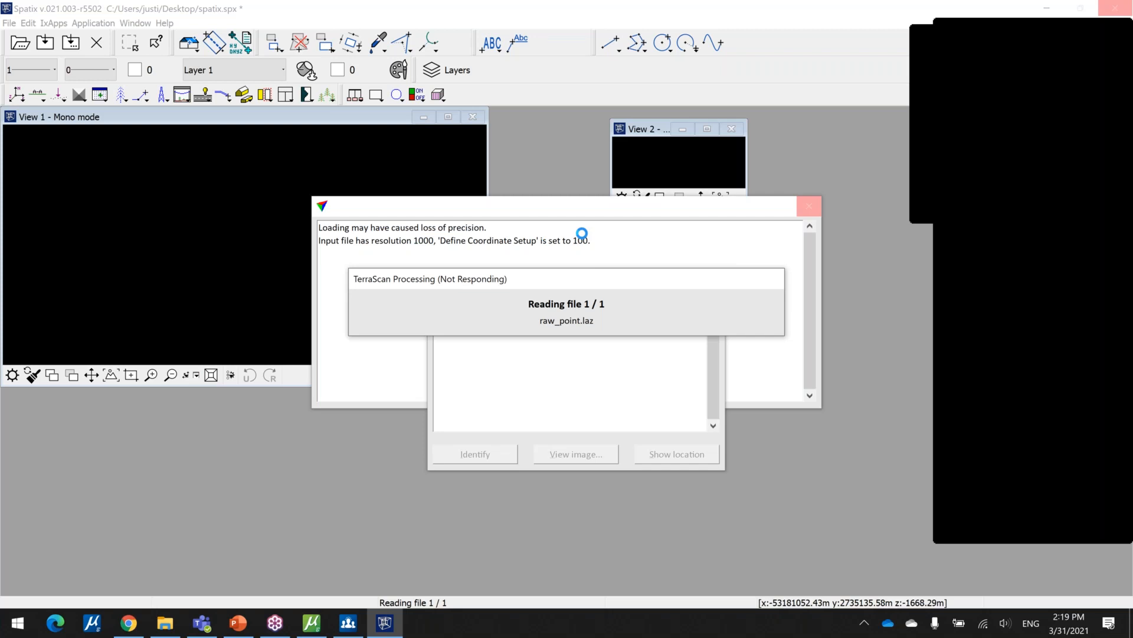
Switch to MicroStation, exclude the Line, Echo, Intensity, Scanner and Angle attributes while keeping Color, and load raw_point.laz.
mouse_move(401, 633)
click(311, 623)
click(474, 329)
click(538, 330)
click(537, 317)
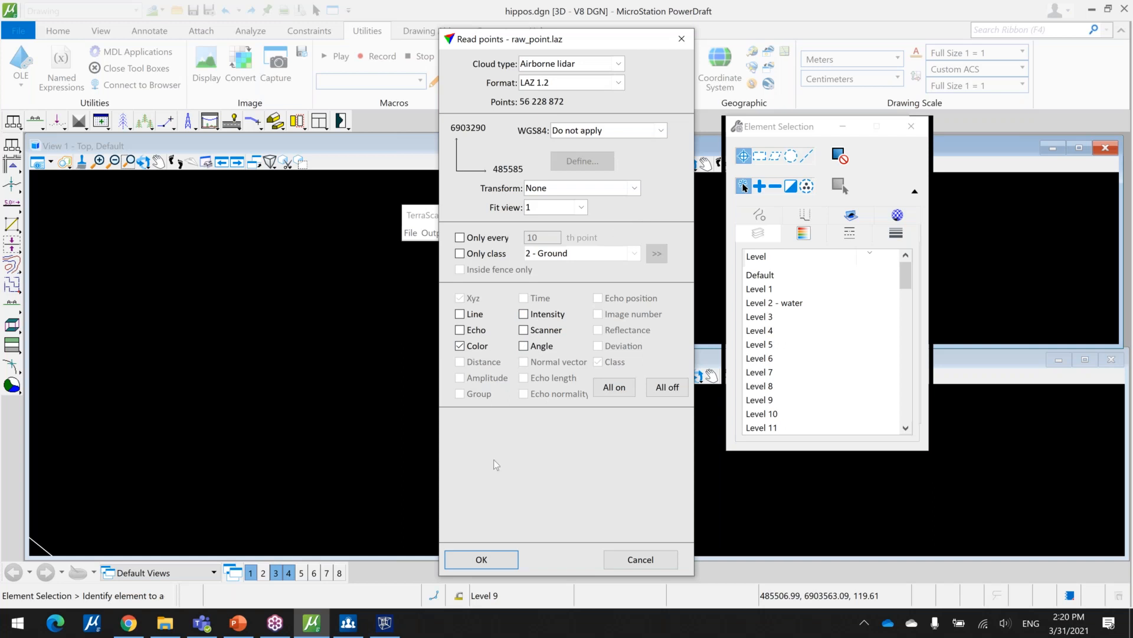
click(495, 559)
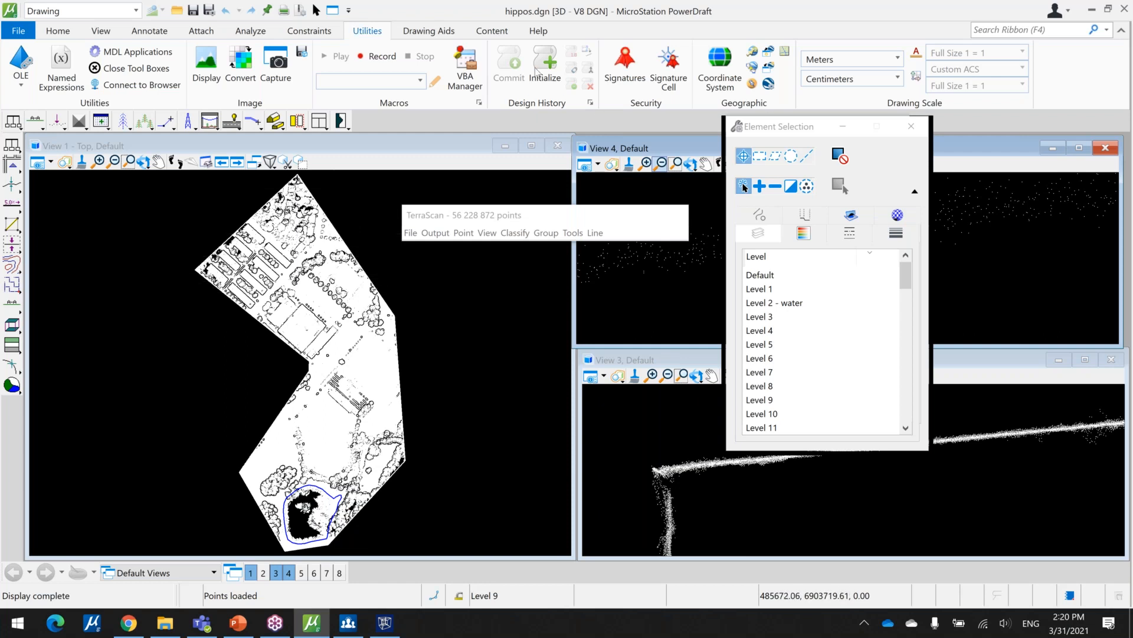
Close the Element Selection window covering the views and activate the Pan View tool.
drag(779, 126, 738, 206)
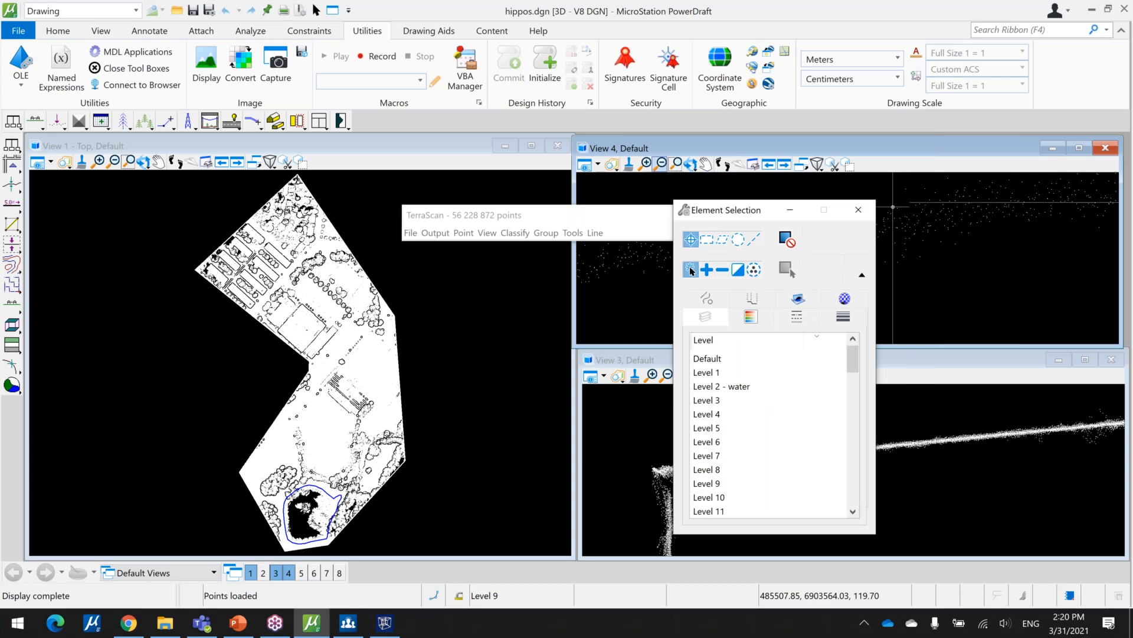
click(860, 207)
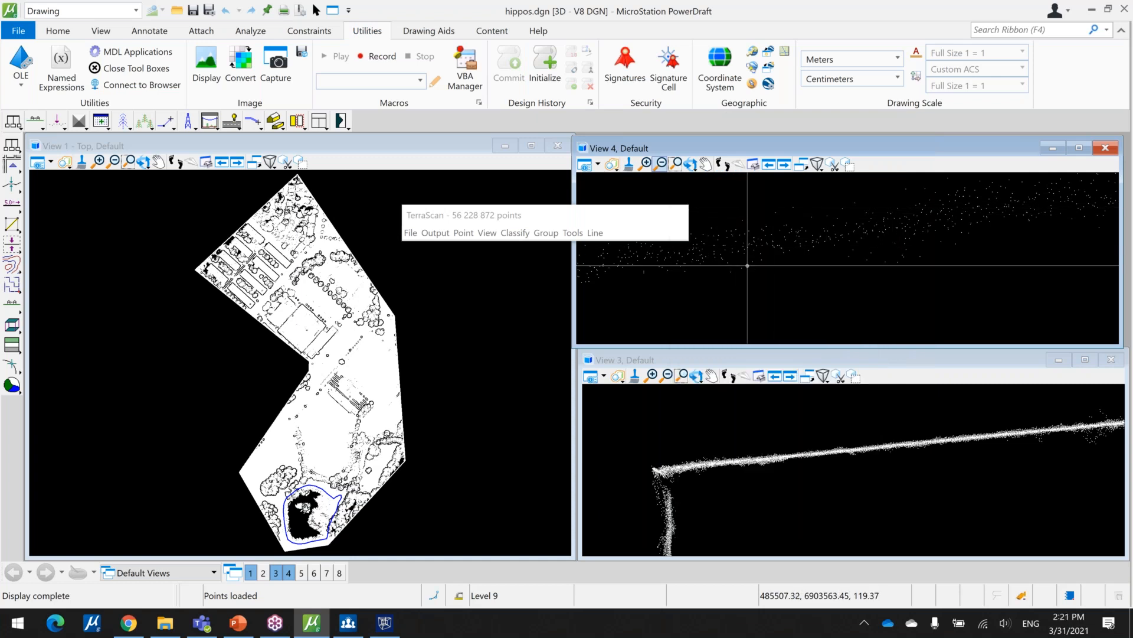
middle_drag(734, 229, 779, 266)
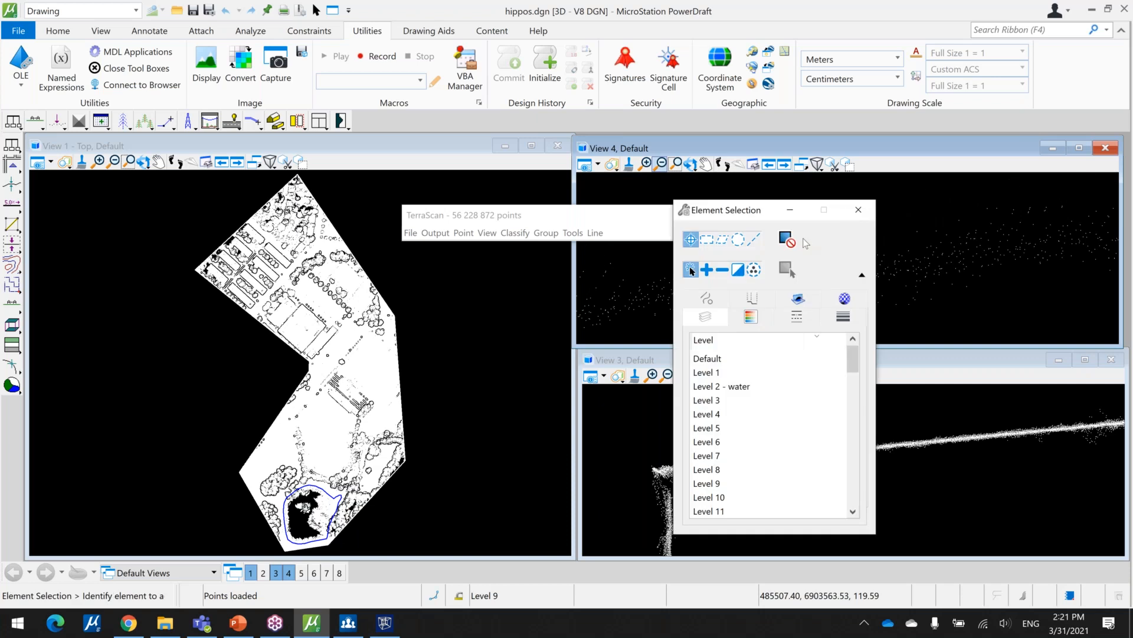
click(858, 210)
click(148, 163)
click(158, 162)
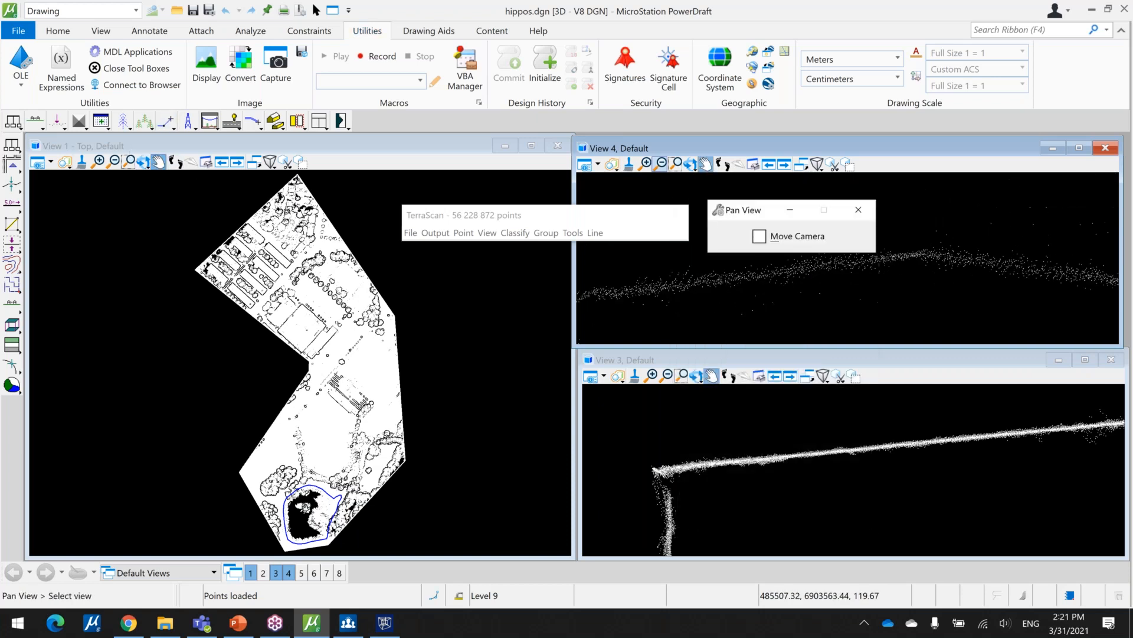
Examine the loaded point cloud in the cross-sections of Views 4 and 3 and in the top view.
drag(767, 213, 749, 80)
click(805, 273)
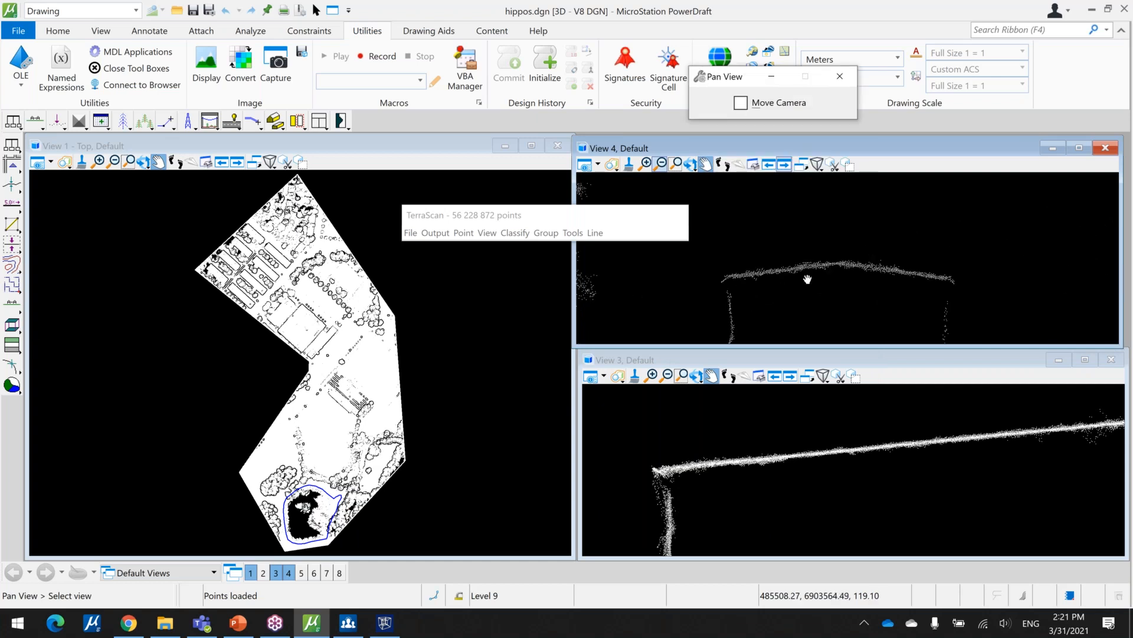
drag(855, 338, 851, 282)
scroll(793, 267, down, 5)
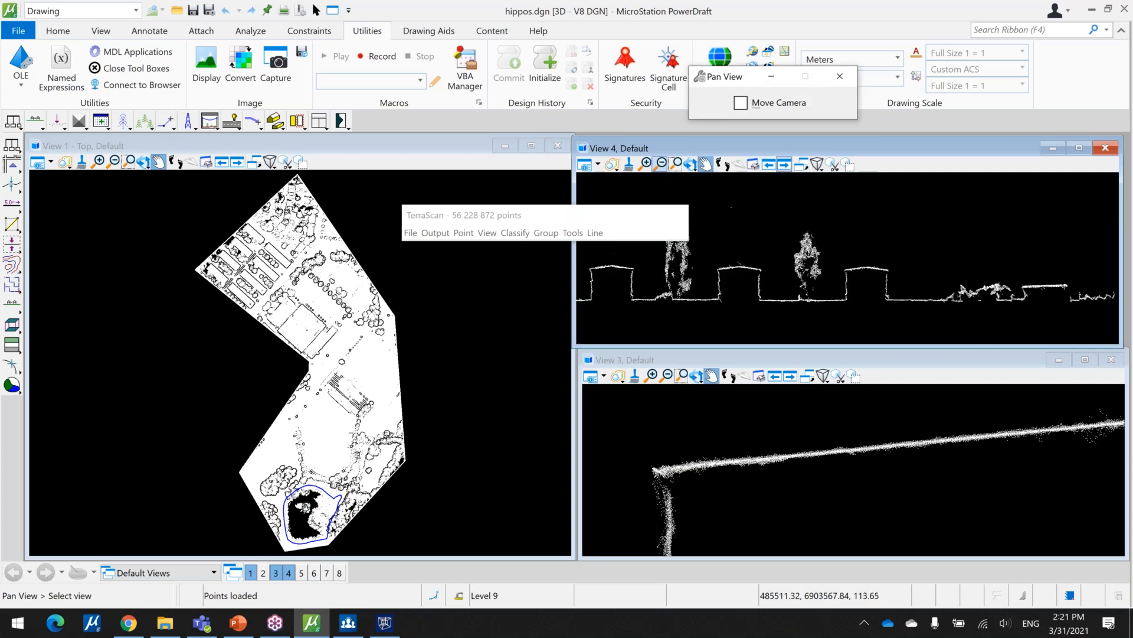
drag(686, 266, 768, 262)
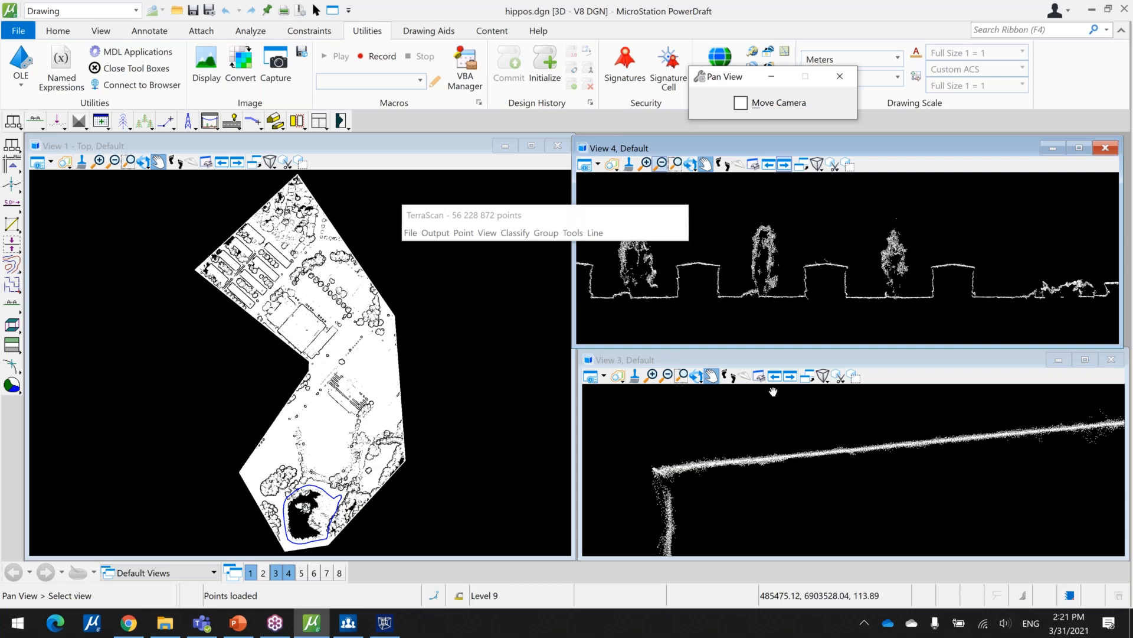
drag(731, 466, 697, 432)
scroll(698, 435, up, 3)
scroll(697, 435, down, 6)
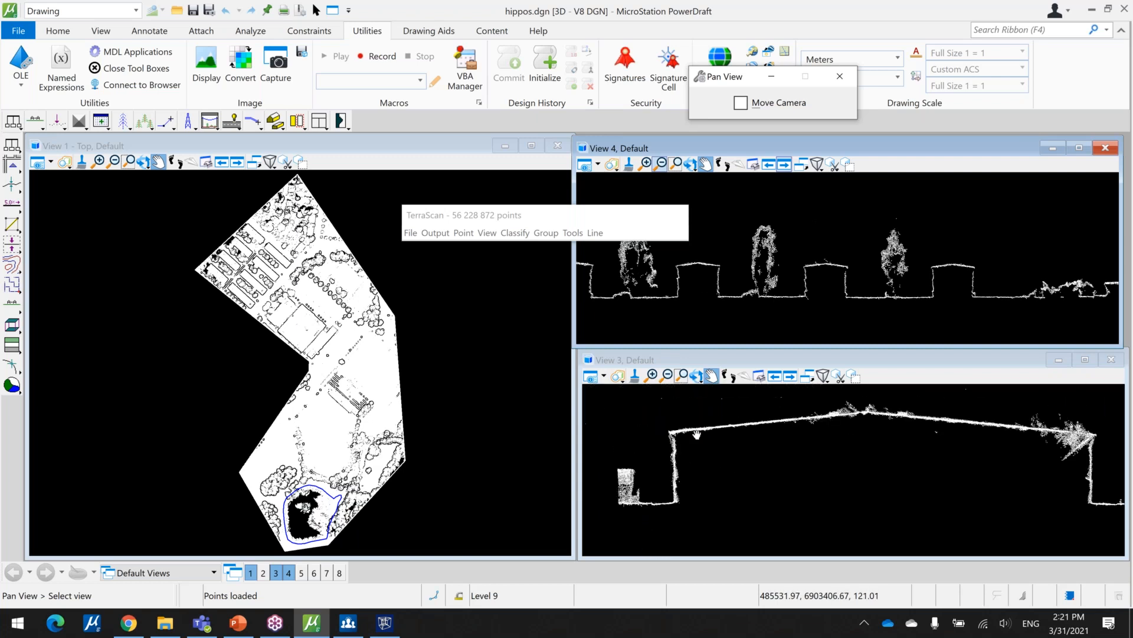
scroll(287, 269, up, 5)
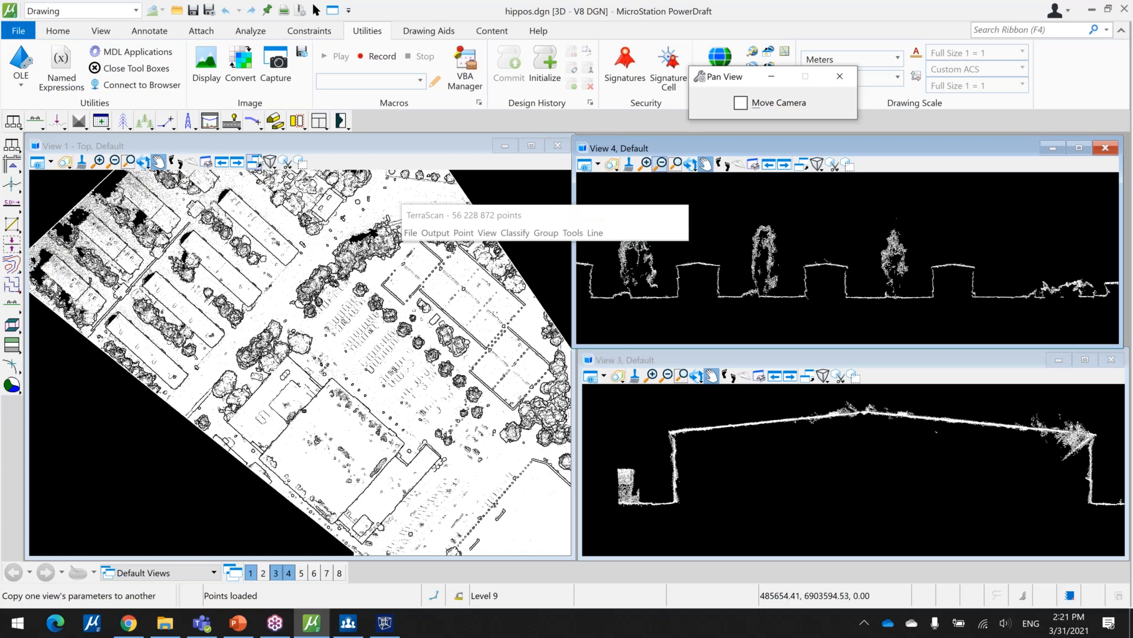
Load the point class definitions from hippos.ptc in the PHOTOGRAMMETRIC folder and close the class list.
click(19, 130)
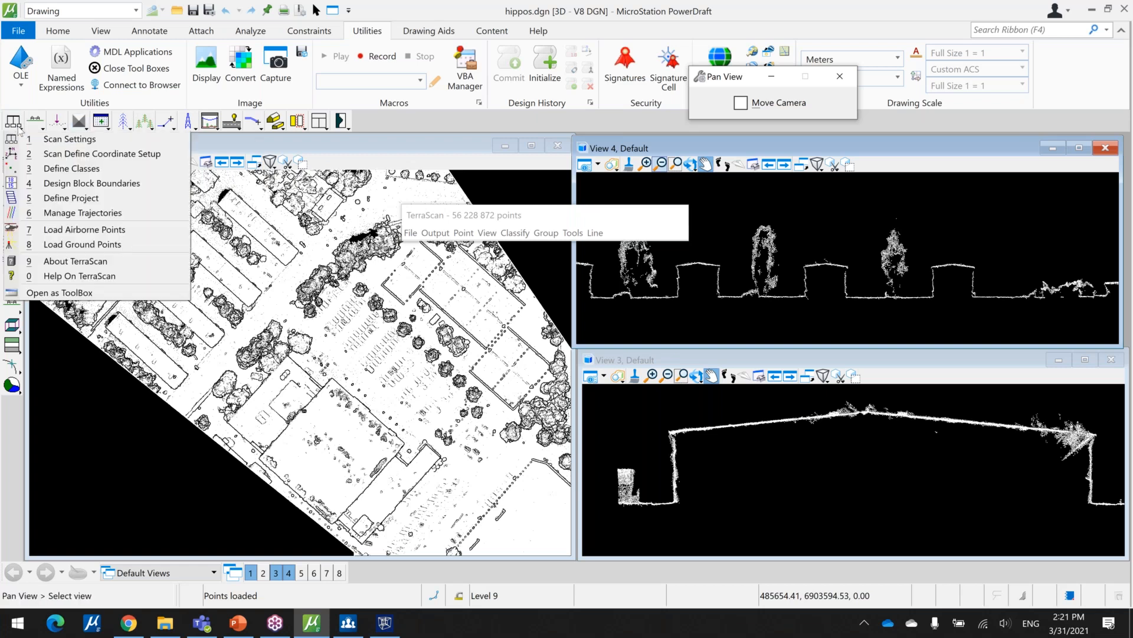
click(147, 168)
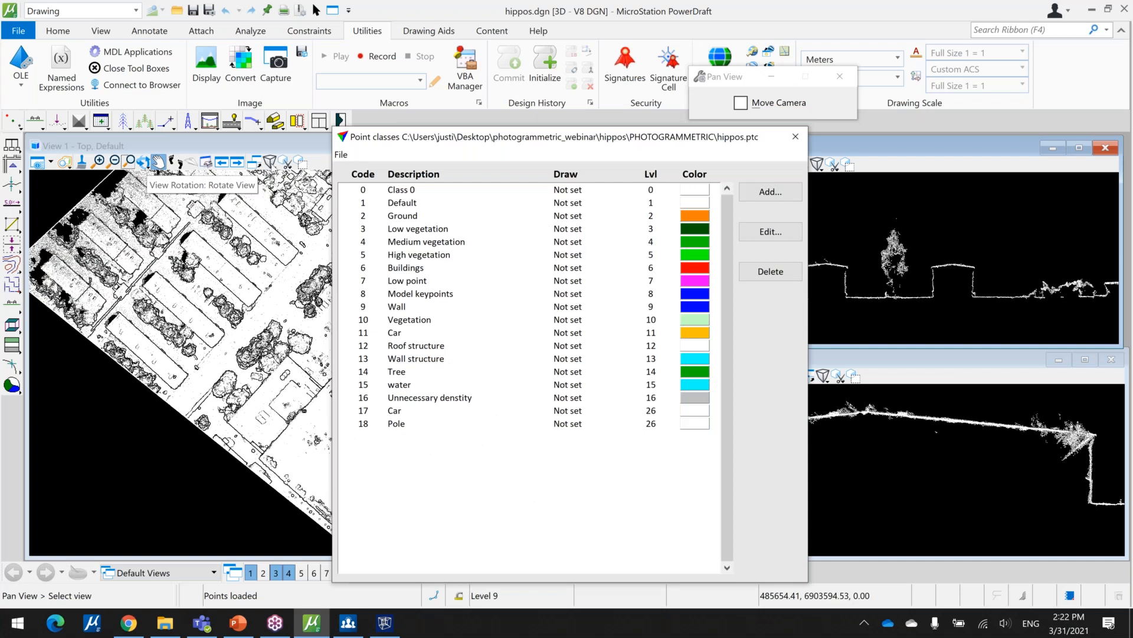
click(341, 154)
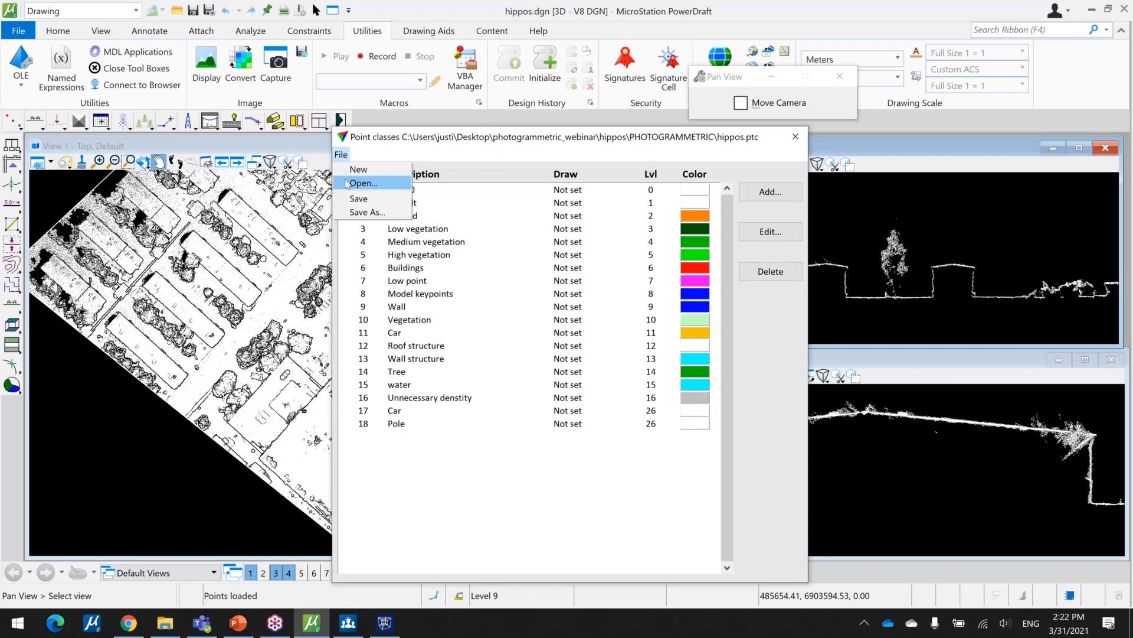
click(347, 184)
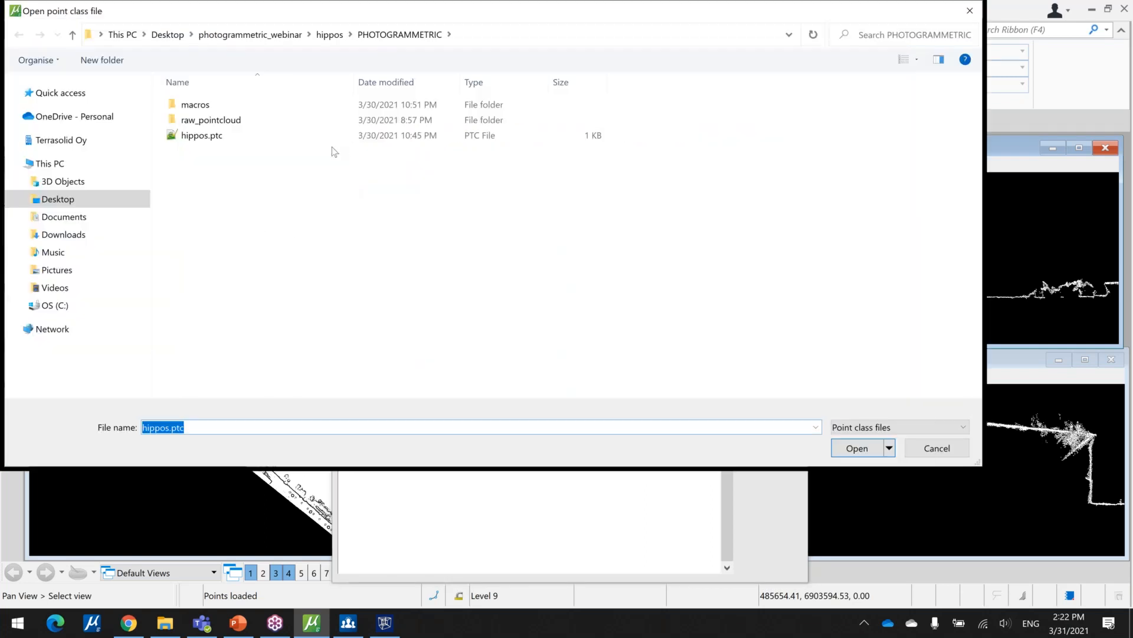
click(328, 140)
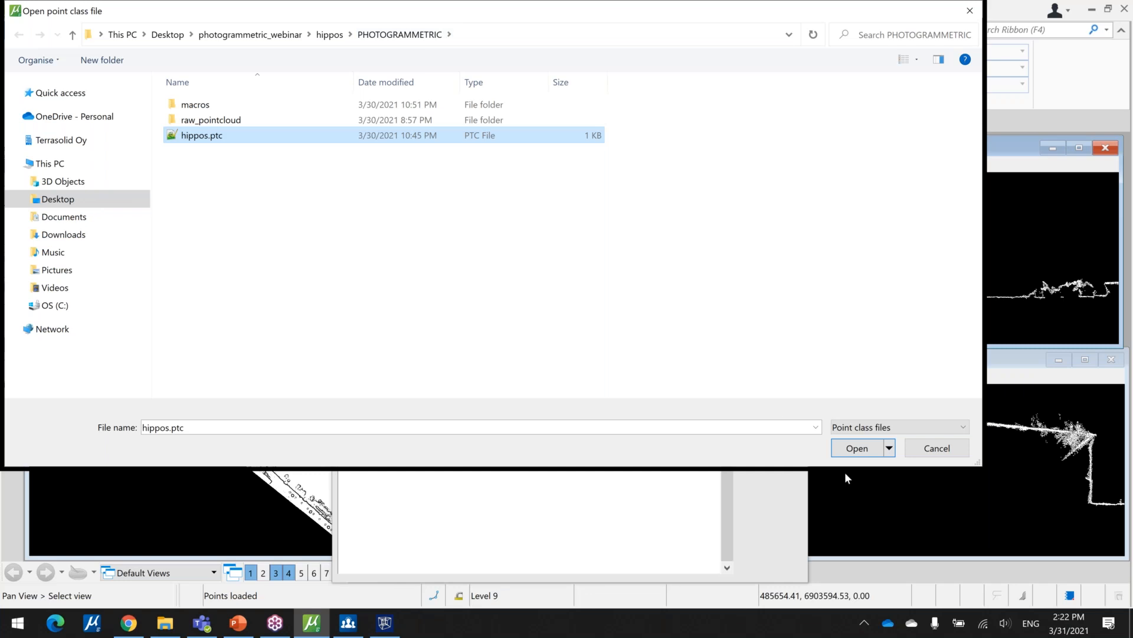
click(851, 452)
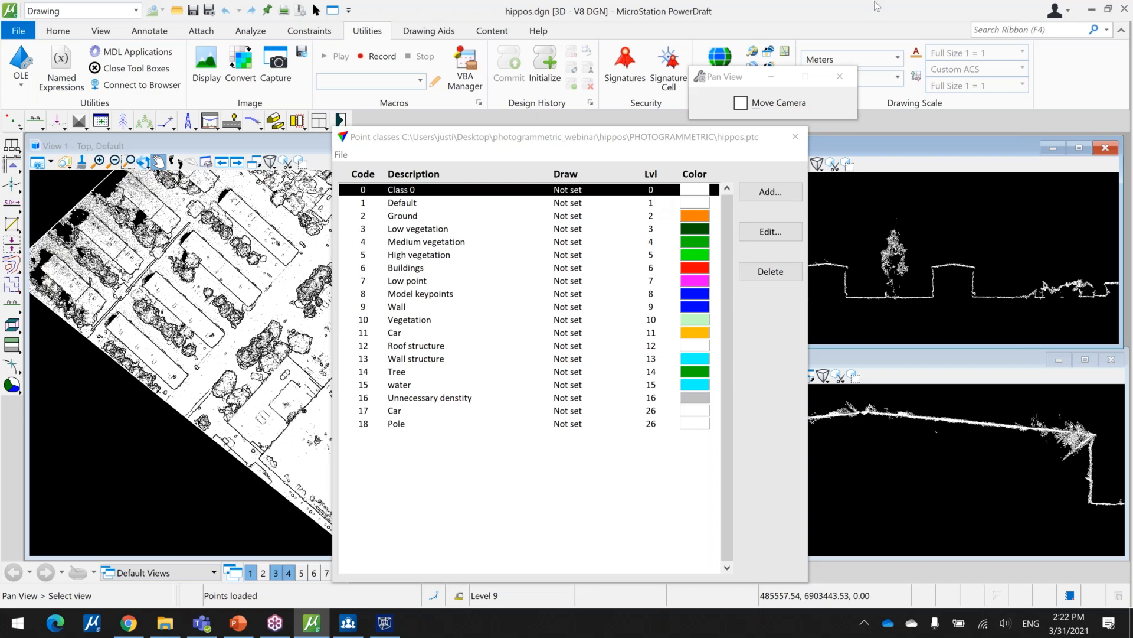
click(795, 136)
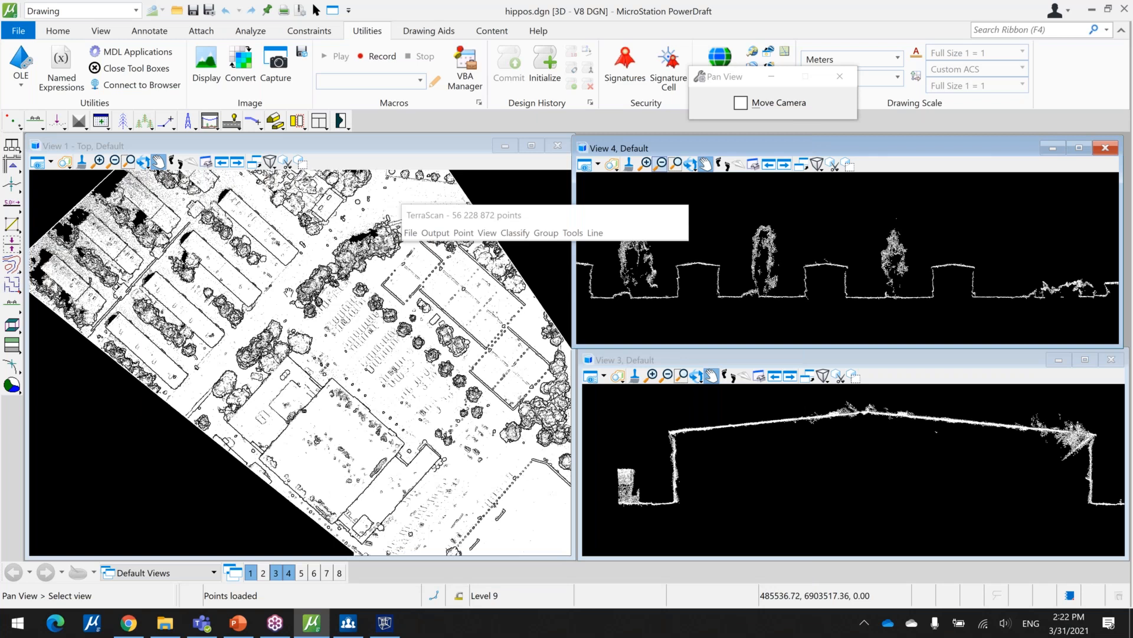
Check the TerraScan statistics for the point count and elevation range of each class, then close them.
scroll(288, 292, down, 1)
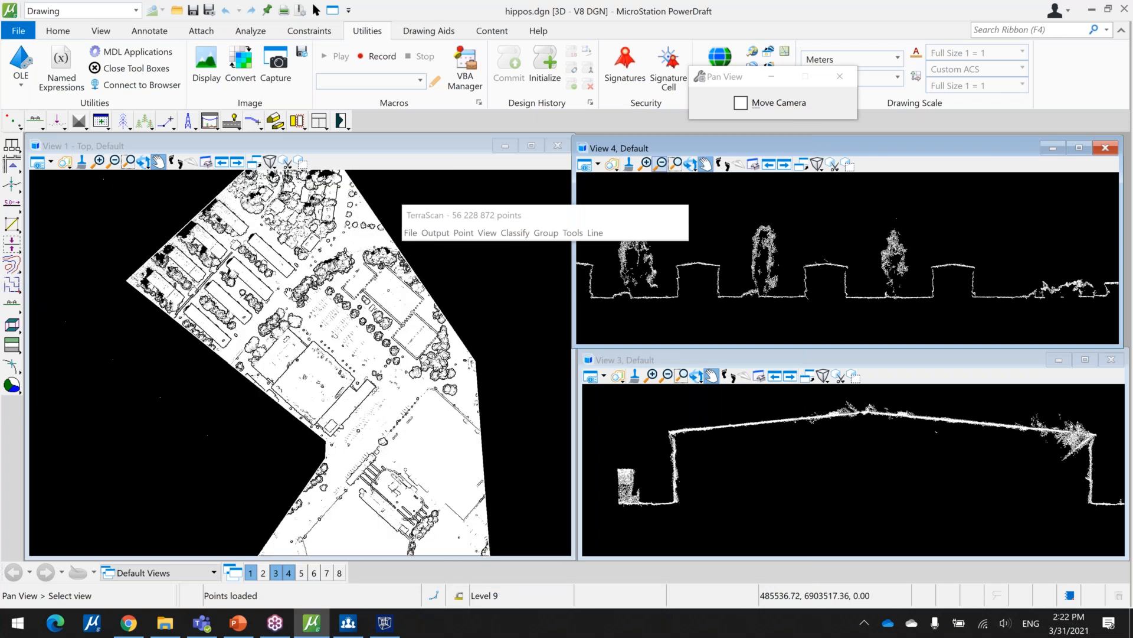
click(579, 234)
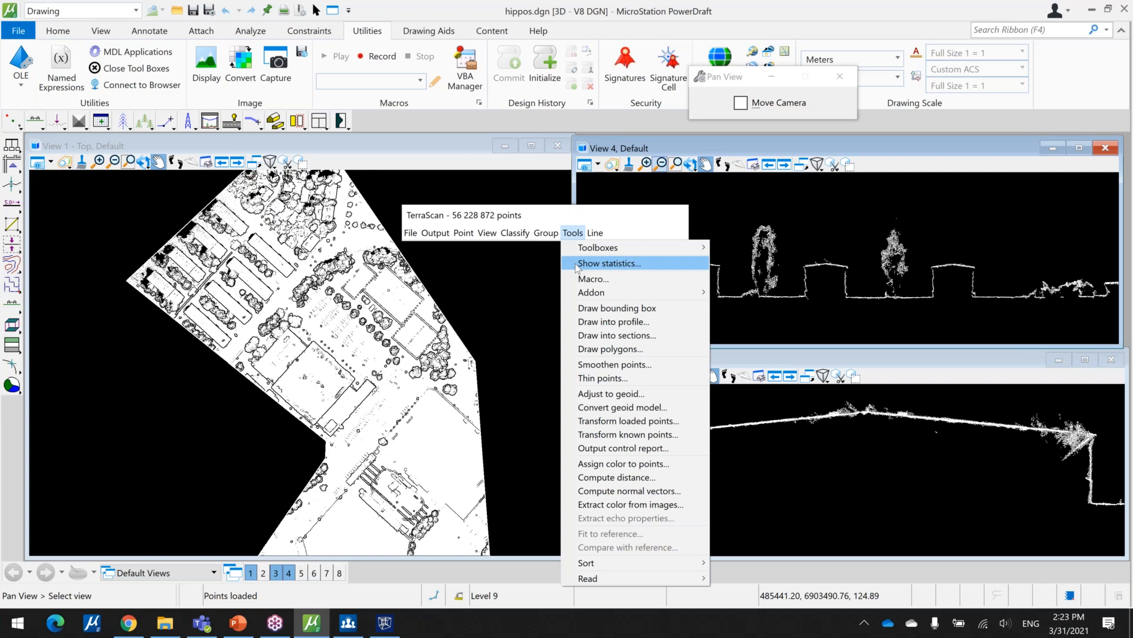
click(578, 265)
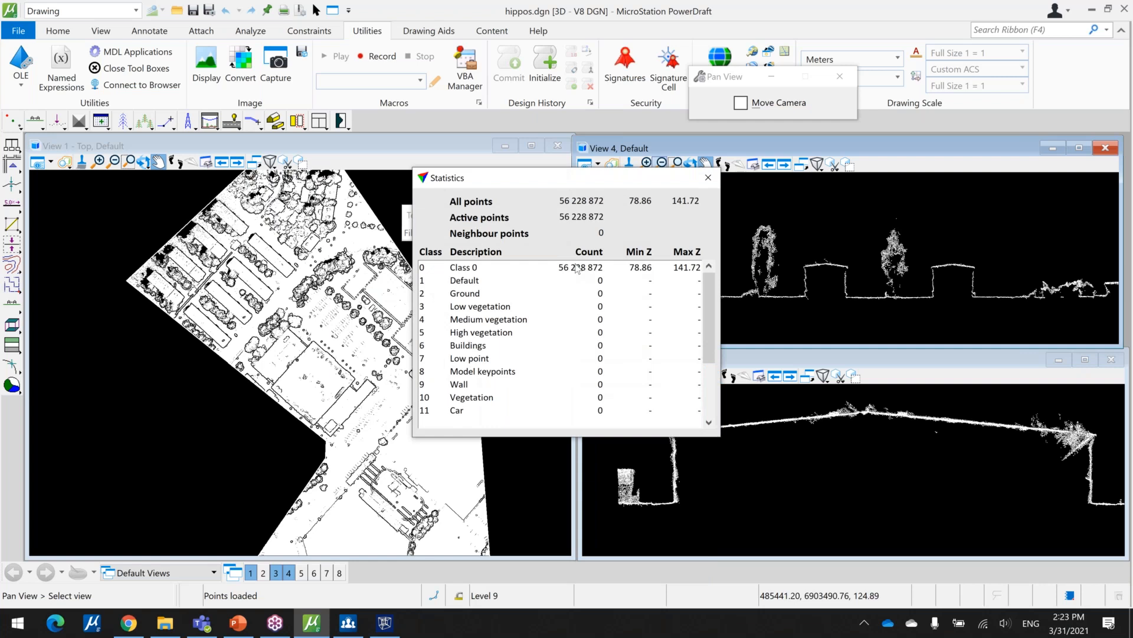
drag(710, 301, 710, 331)
scroll(710, 254, up, 2)
click(709, 178)
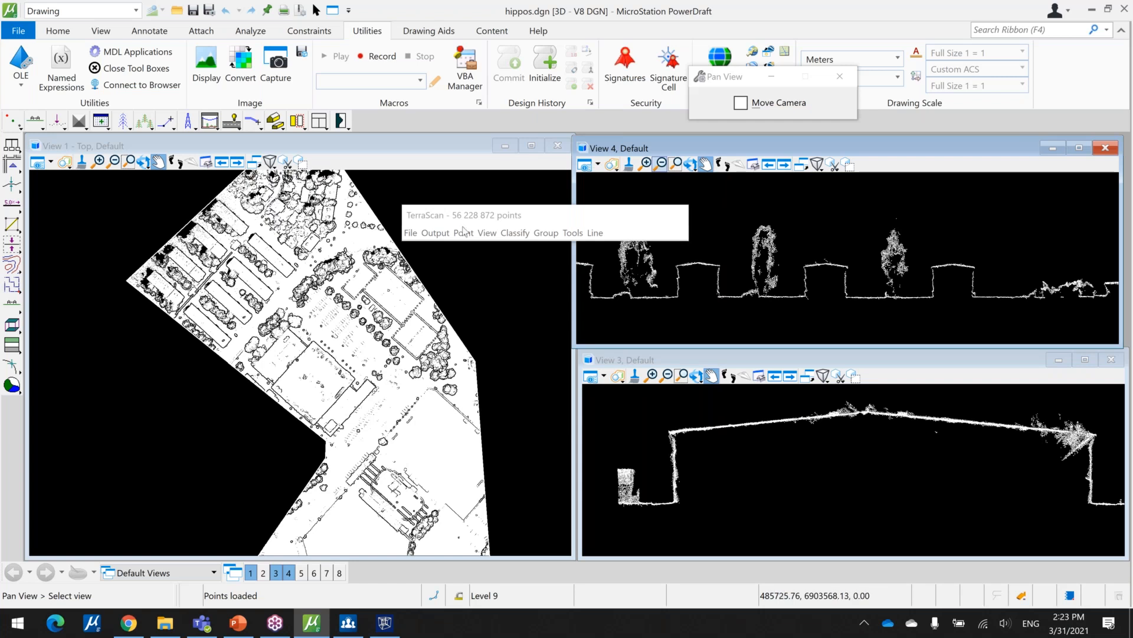
Set TerraScan's display mode for View 1 to color the points by Color and apply it.
click(488, 234)
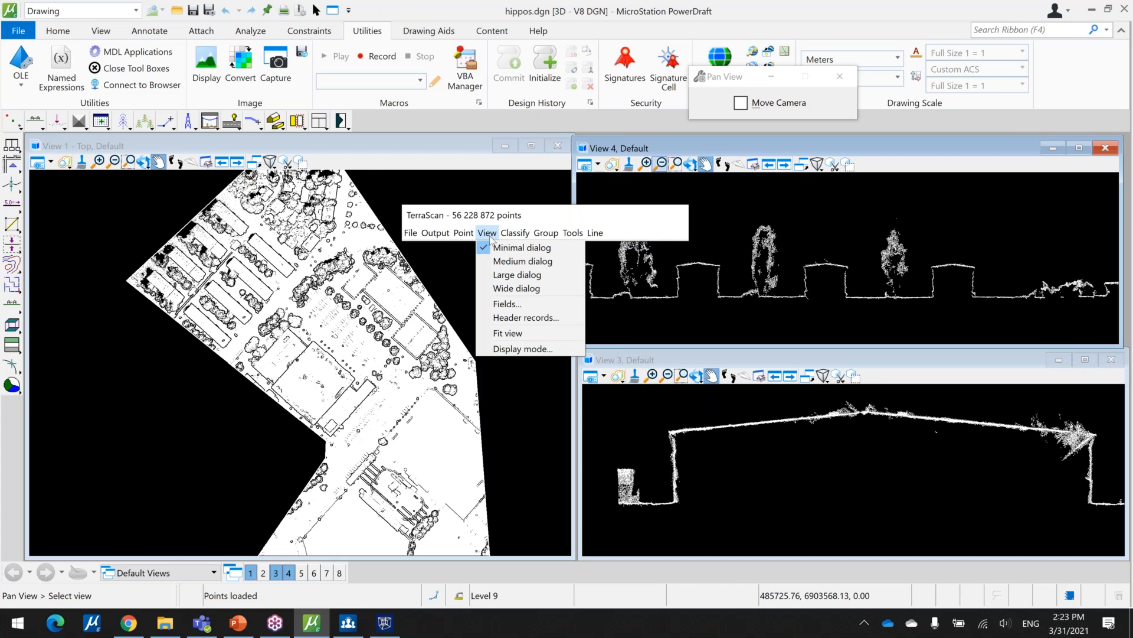
click(556, 349)
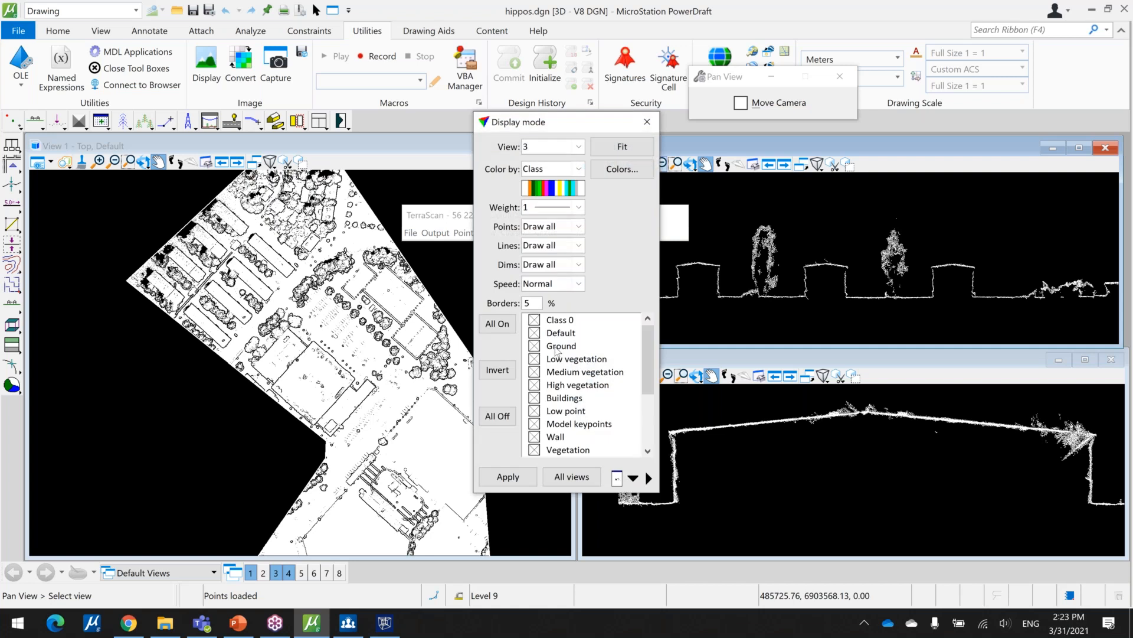
click(532, 149)
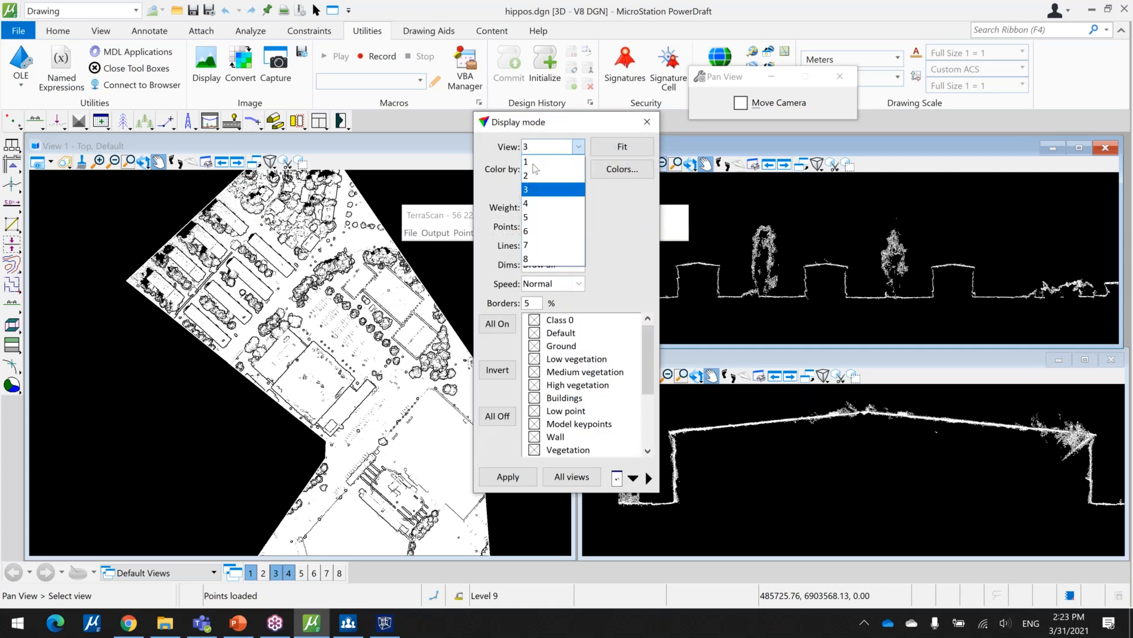
click(534, 161)
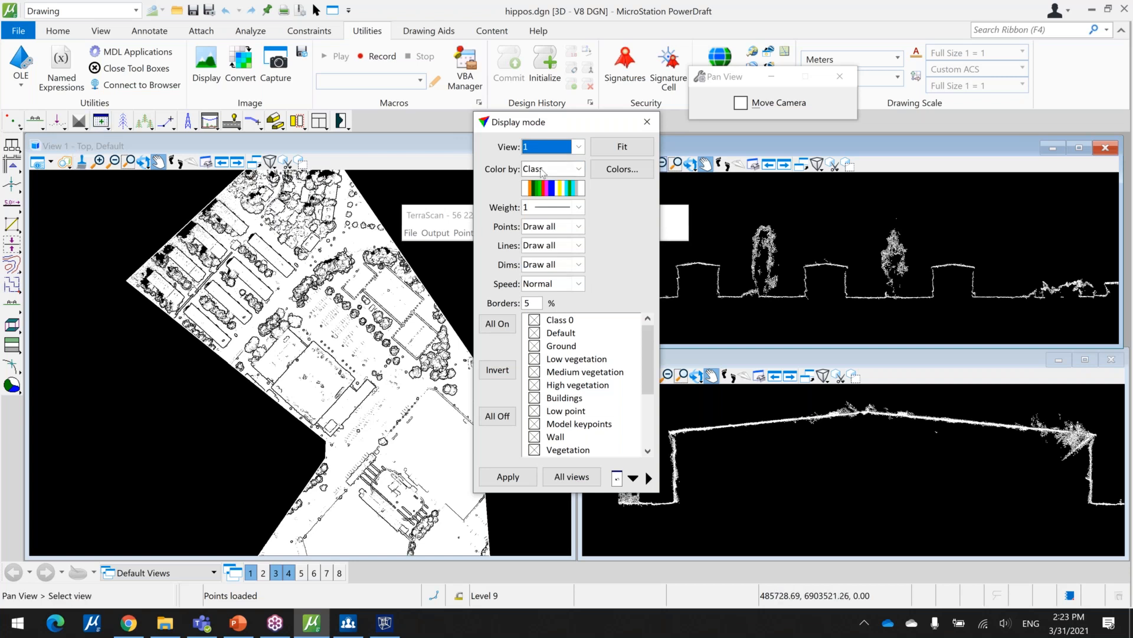
click(545, 170)
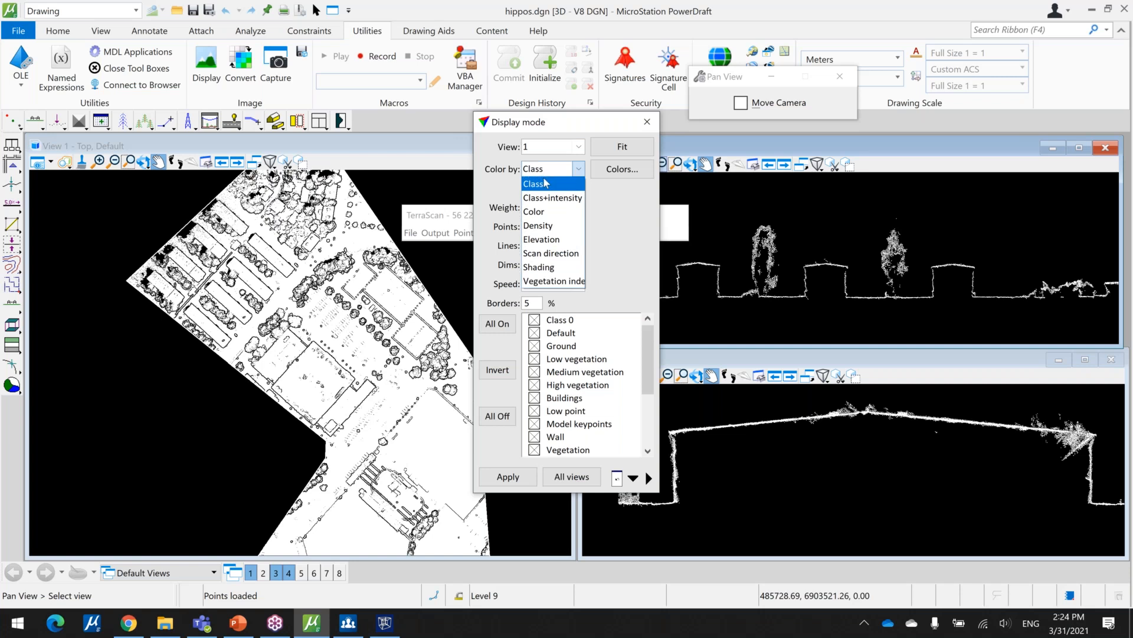
click(551, 215)
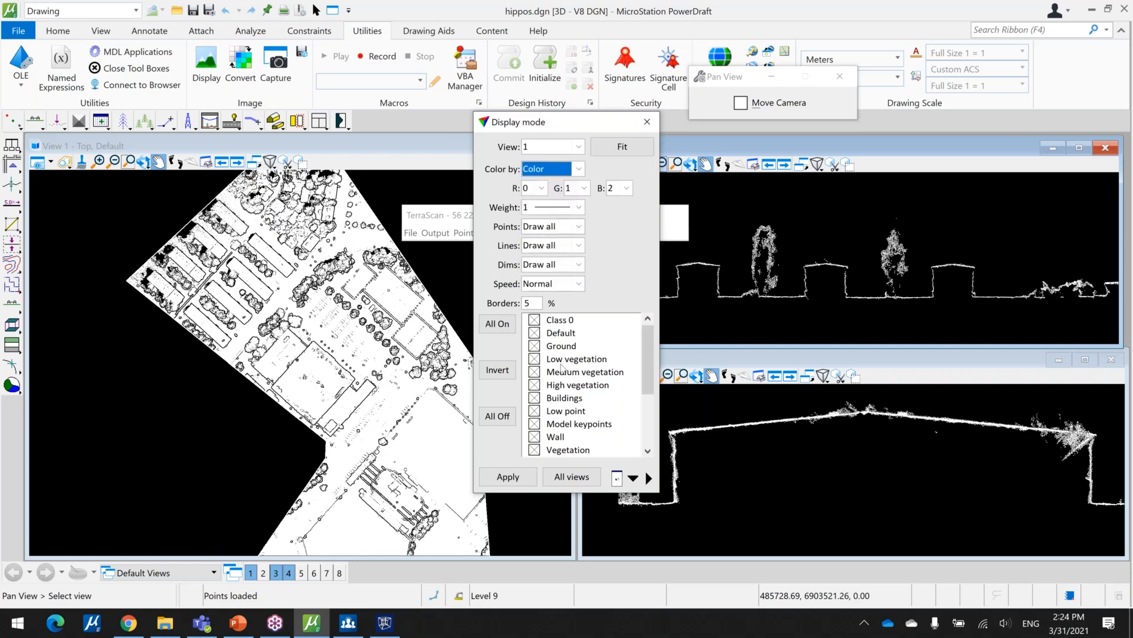
click(508, 476)
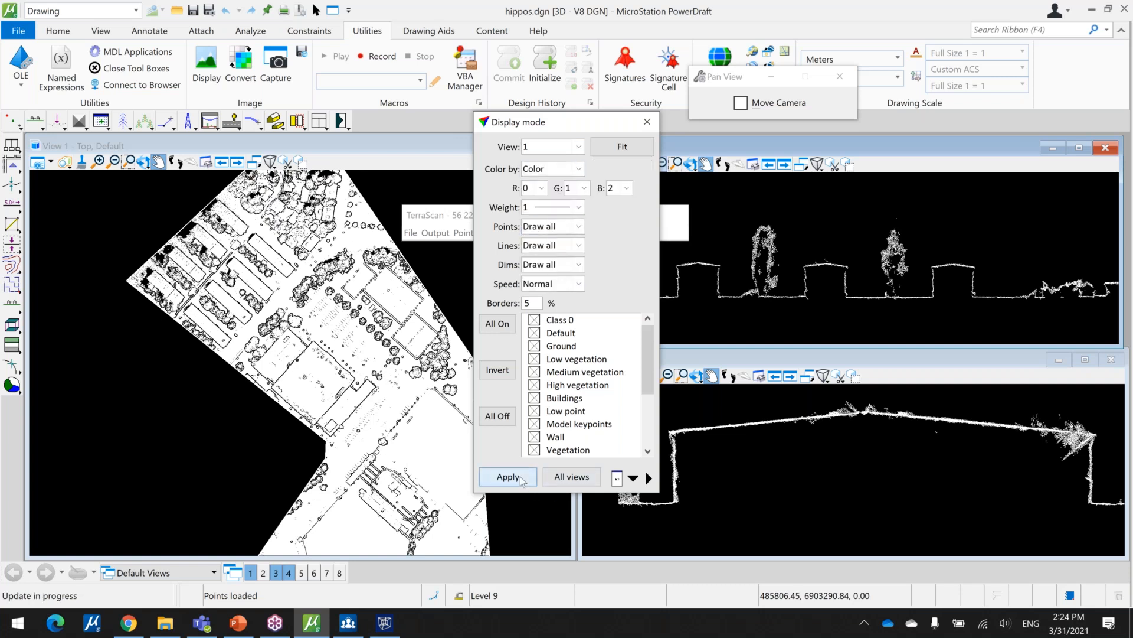
click(647, 122)
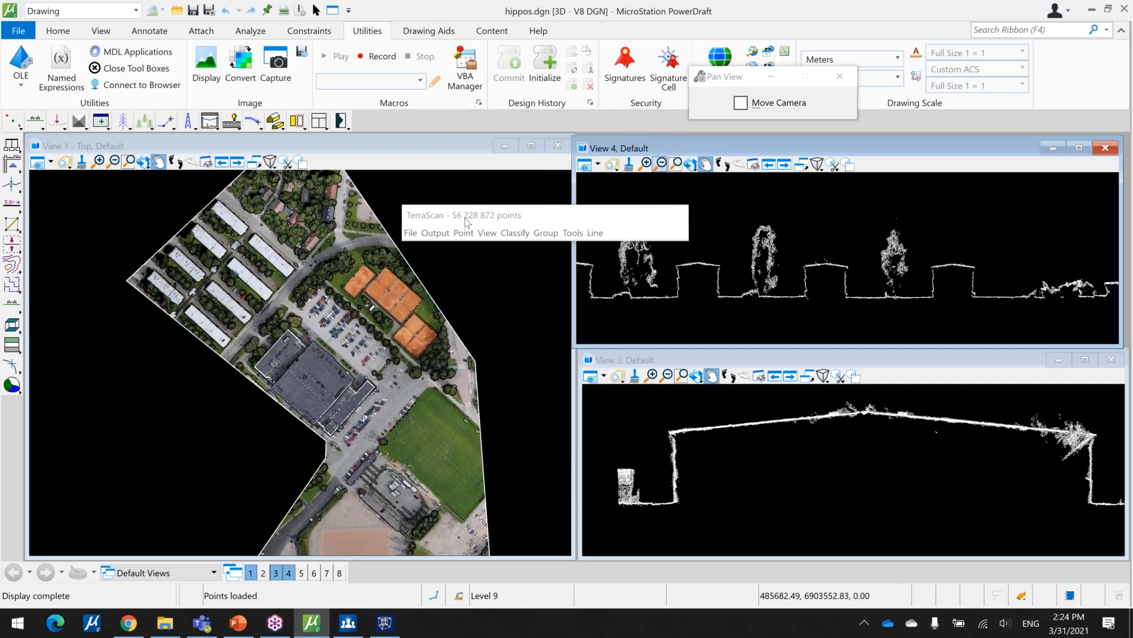
Move the TerraScan window above the views, close View 3, and extend View 4 down over the freed area.
drag(467, 221, 469, 122)
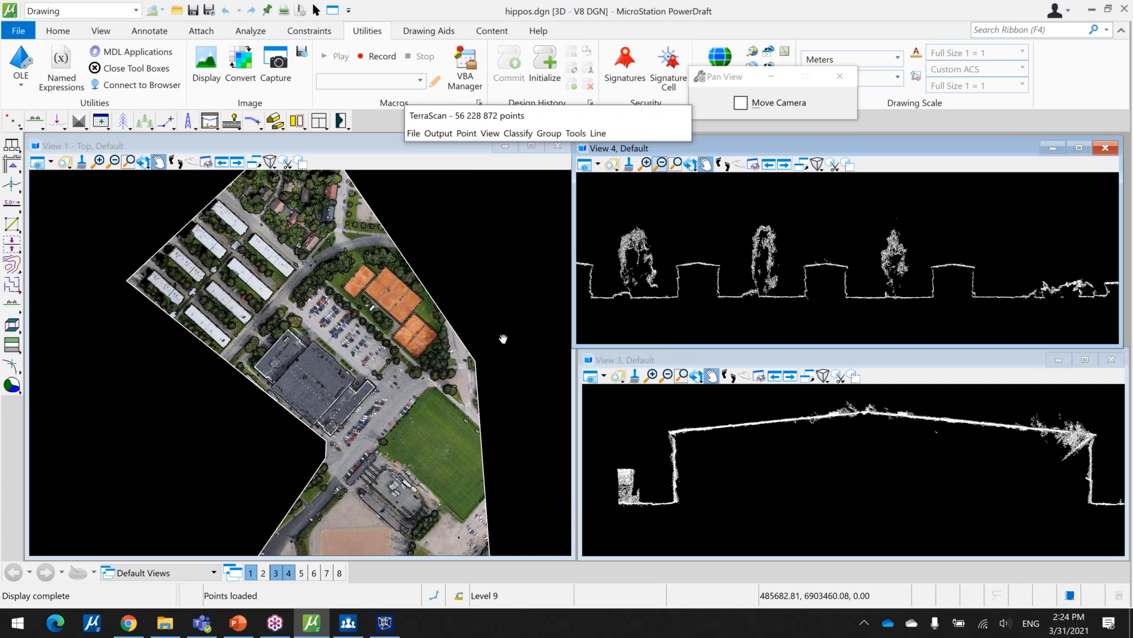
drag(696, 360, 362, 387)
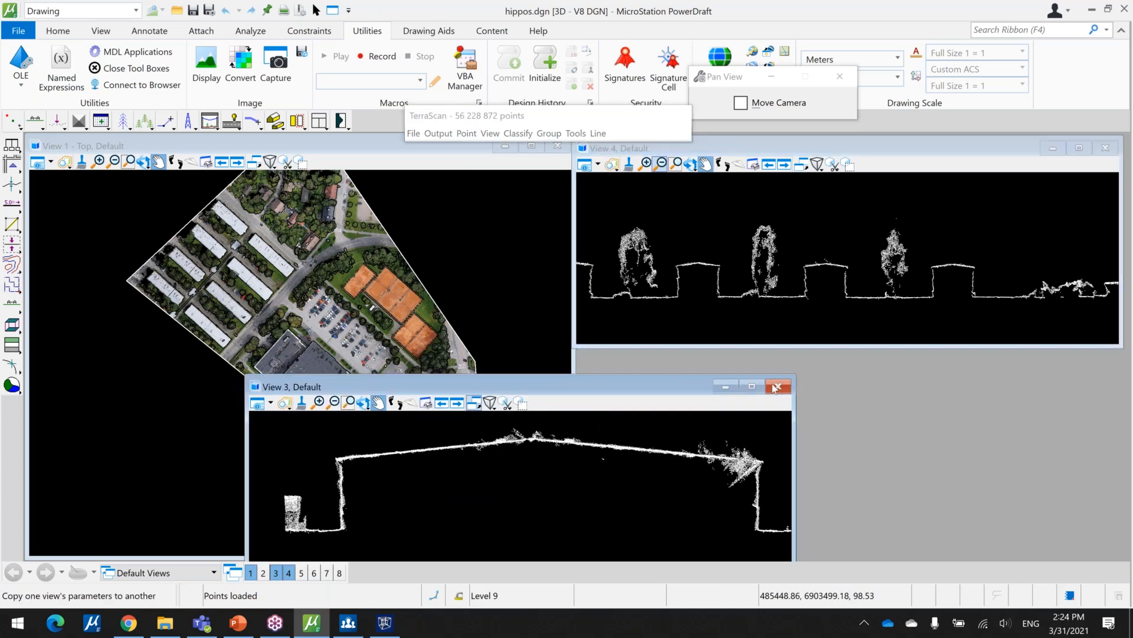
click(777, 388)
drag(746, 348, 745, 554)
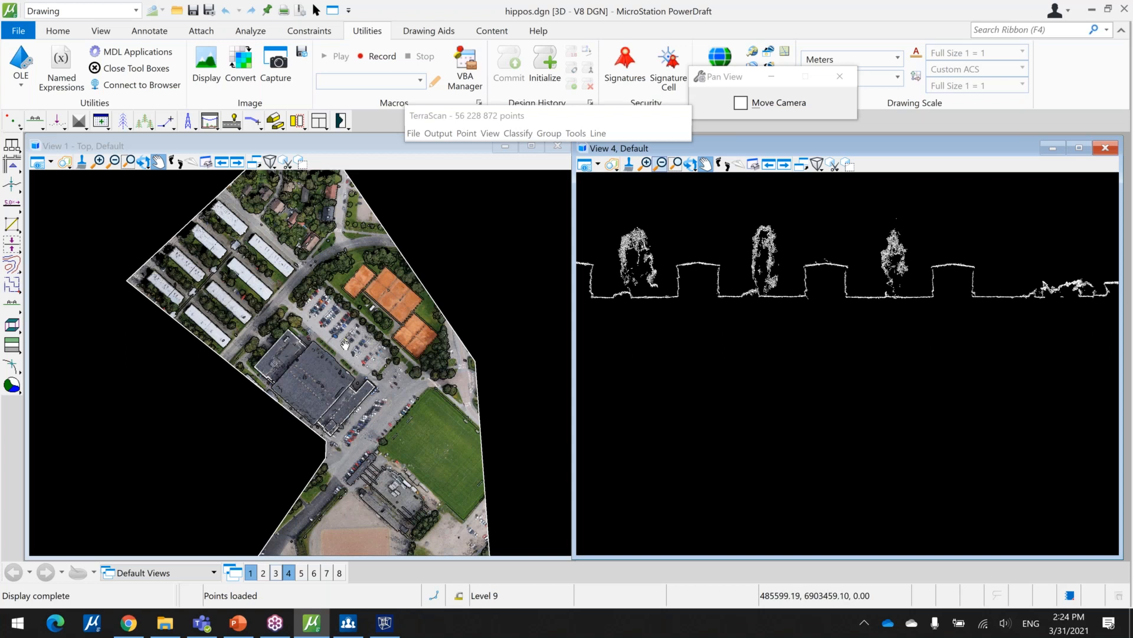
Draw a vertical section about 1.76 m deep along the large dark-roofed building's parking-lot side and show it in View 4.
scroll(345, 344, up, 2)
scroll(346, 344, up, 2)
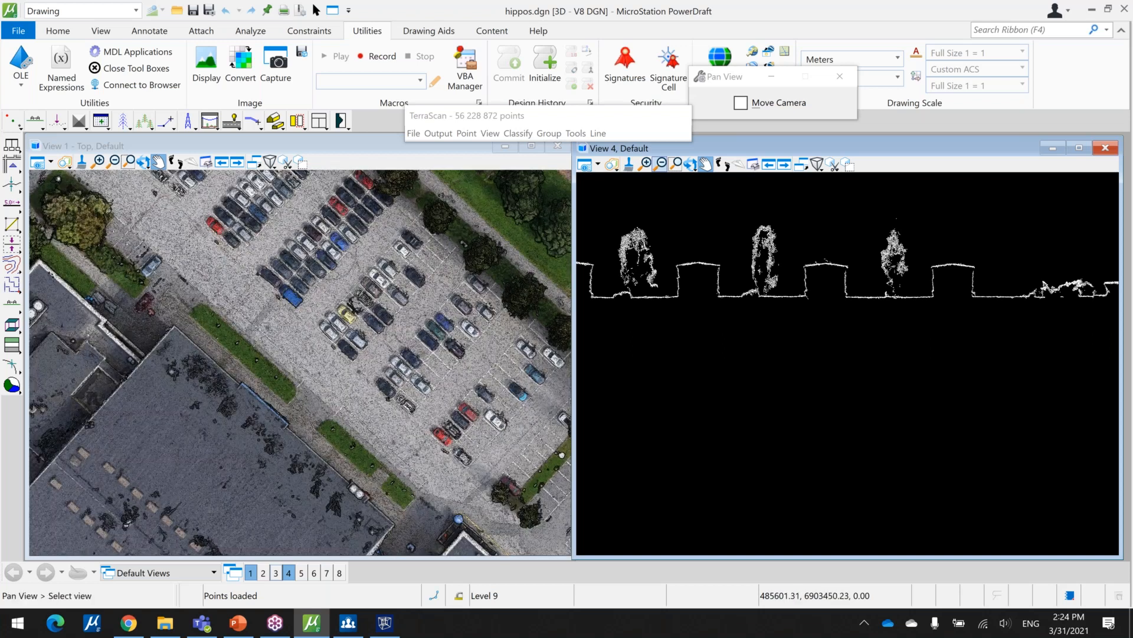
mouse_move(320, 274)
mouse_down()
mouse_move(383, 310)
mouse_move(291, 273)
mouse_up()
click(35, 120)
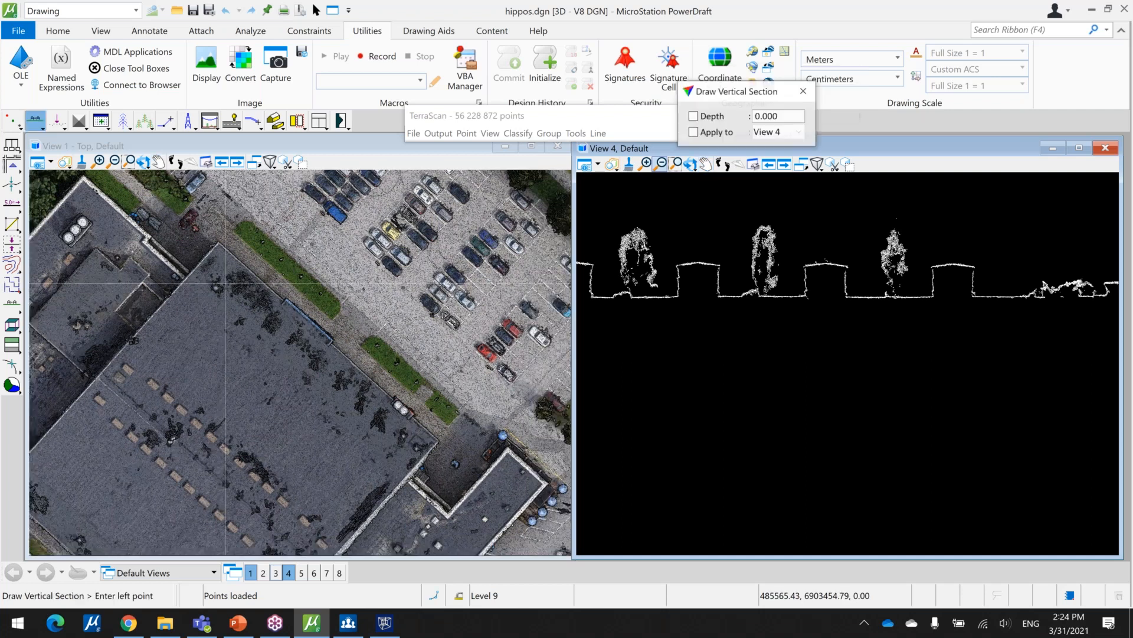
click(203, 244)
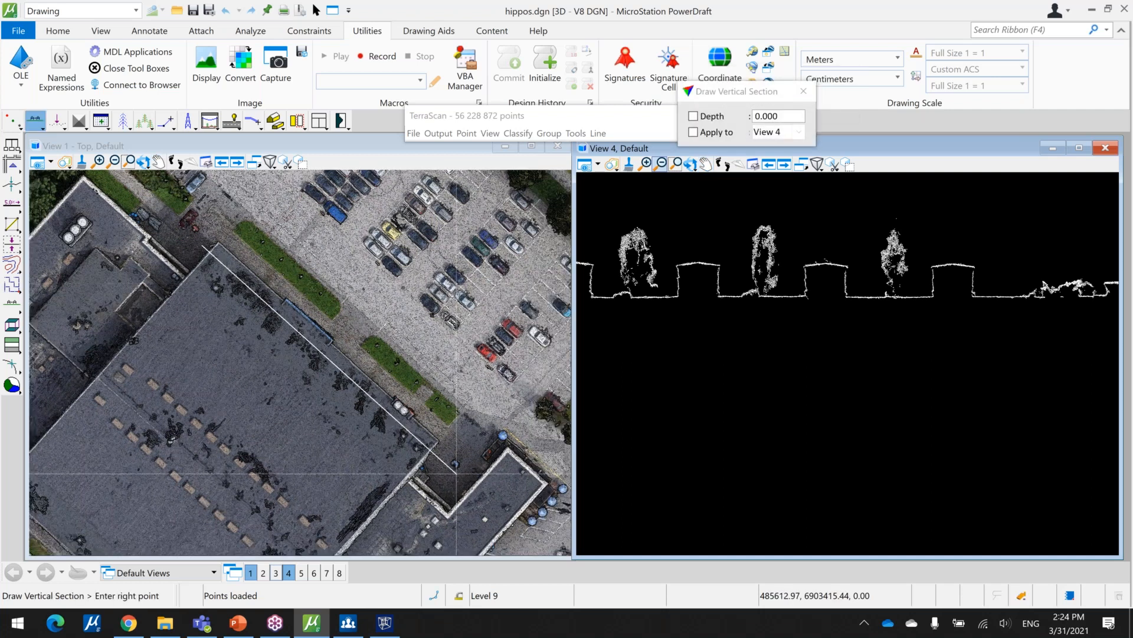
click(456, 473)
click(460, 475)
click(705, 425)
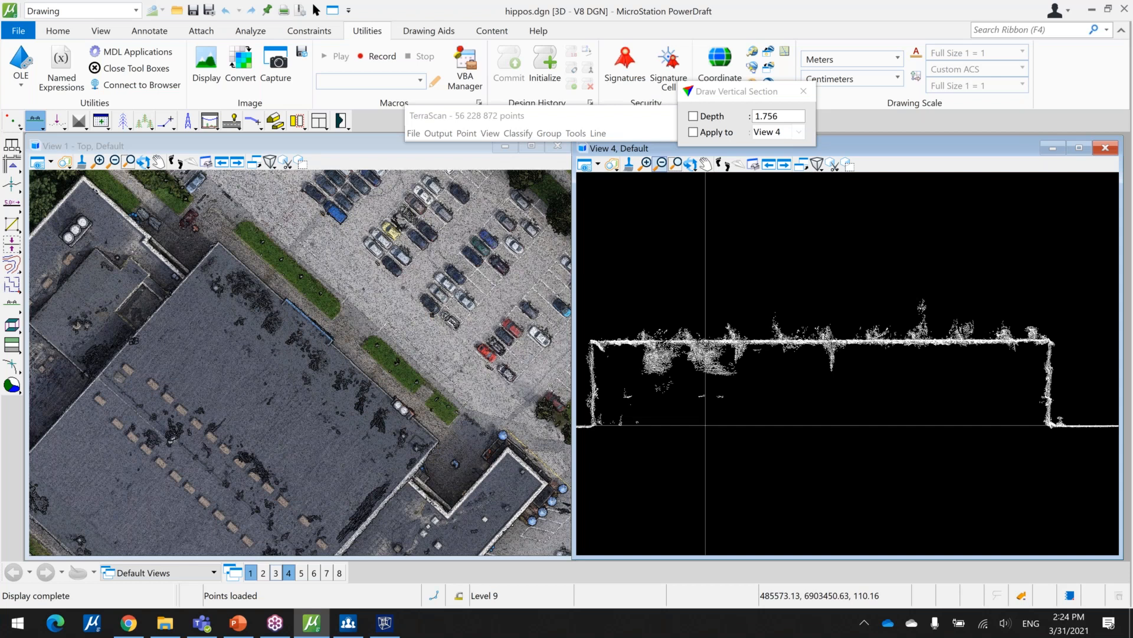
Set vertical sections to apply to View 4 and draw one about 0.63 m deep across the pavement beside the football field.
scroll(294, 423, down, 2)
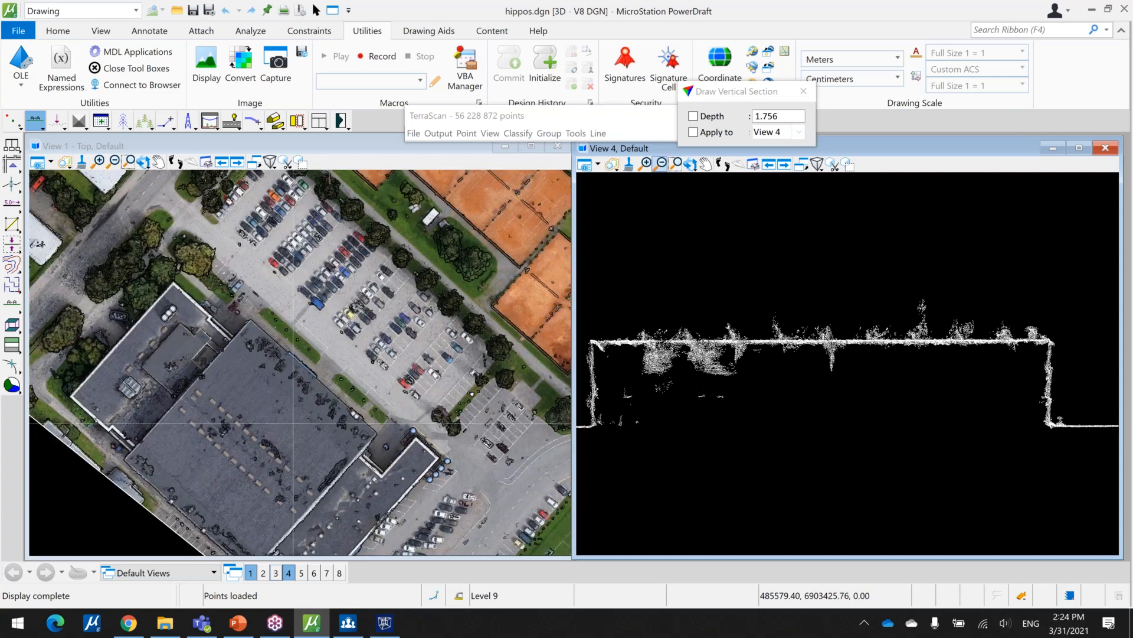
scroll(815, 341, up, 2)
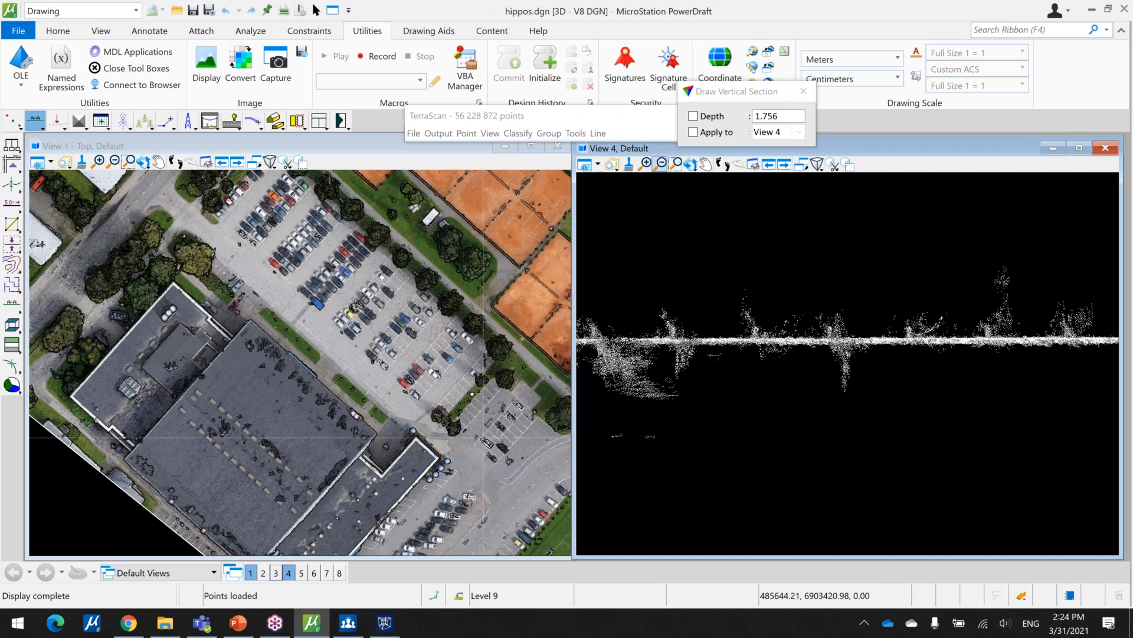
scroll(269, 320, down, 2)
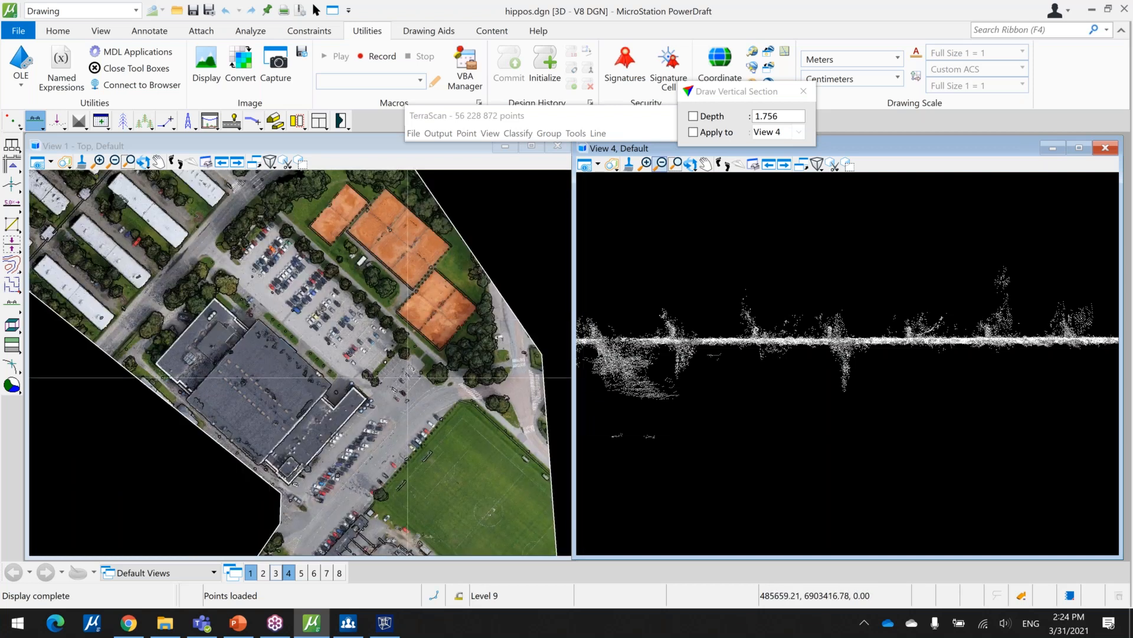
scroll(449, 447, up, 2)
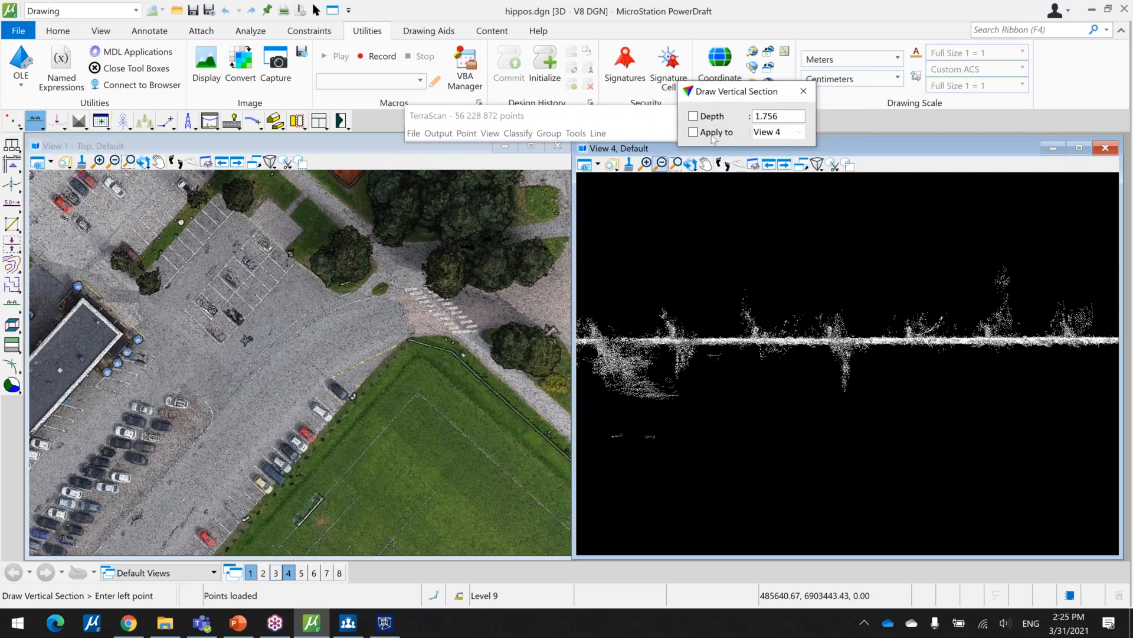
click(774, 132)
click(768, 188)
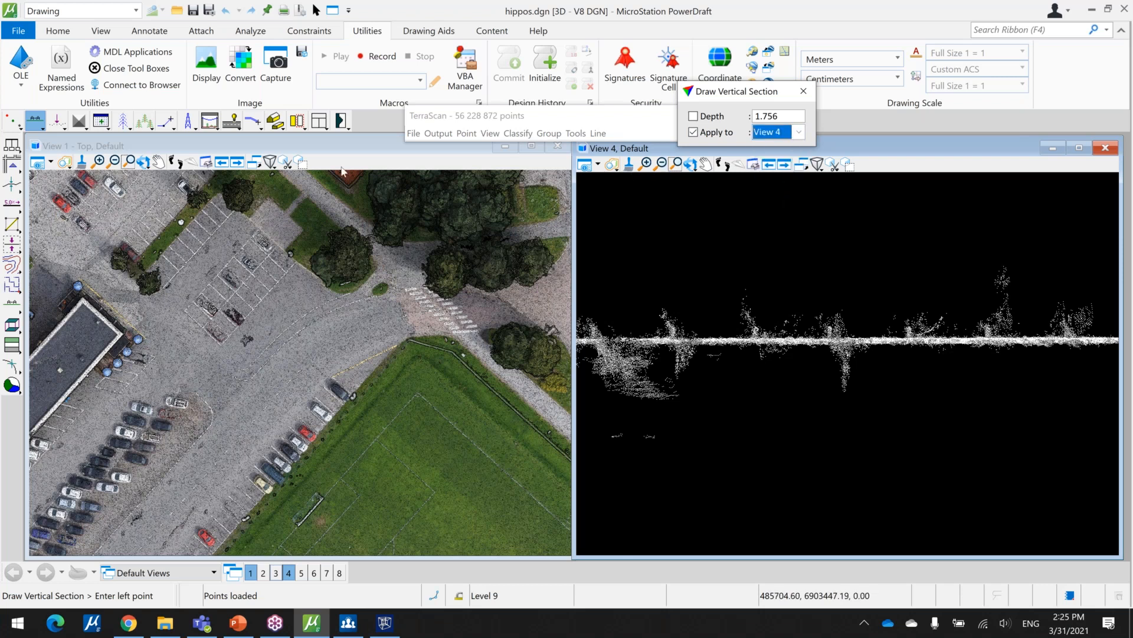
click(187, 362)
click(314, 293)
click(317, 295)
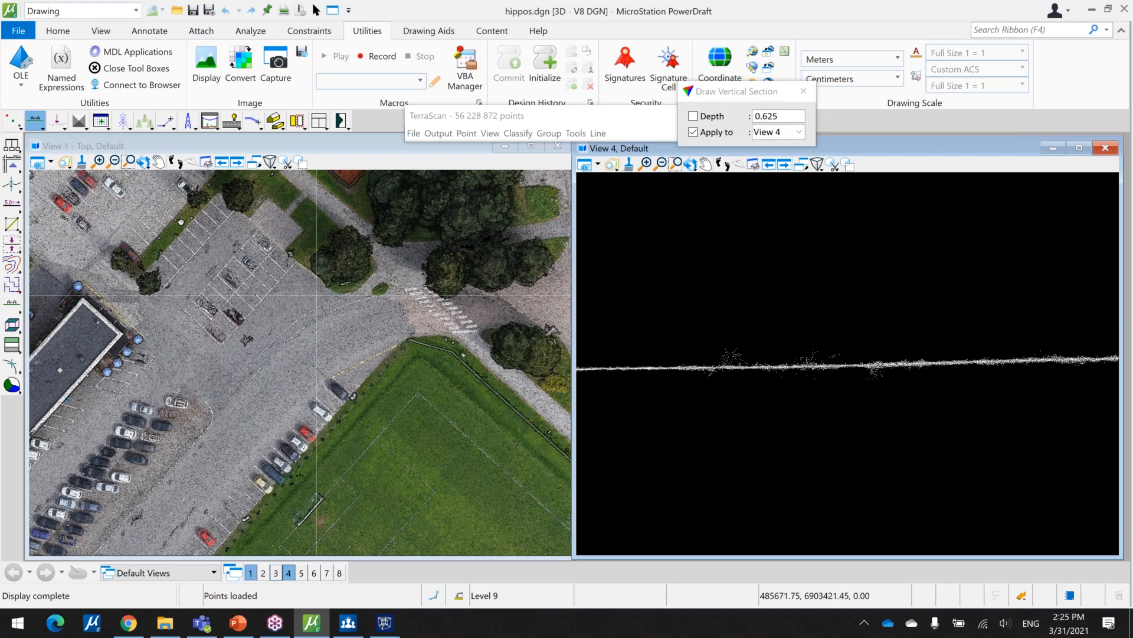
Examine the ground surface and nearby trees along the pavement cross-section in View 4.
scroll(725, 408, down, 3)
middle_drag(650, 383, 830, 379)
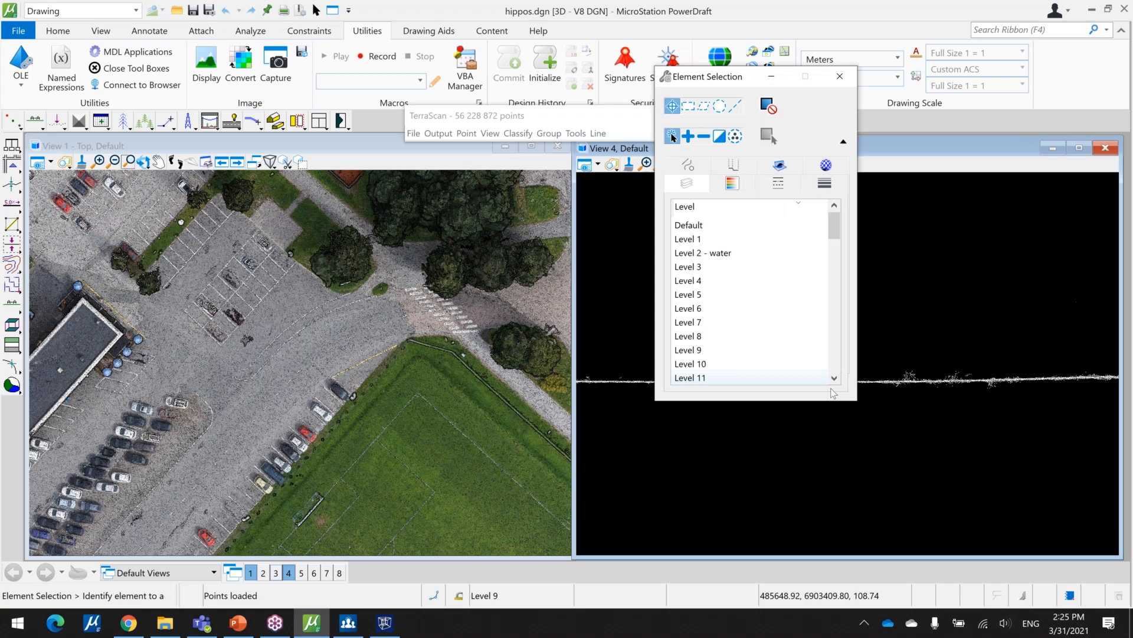
scroll(831, 388, down, 1)
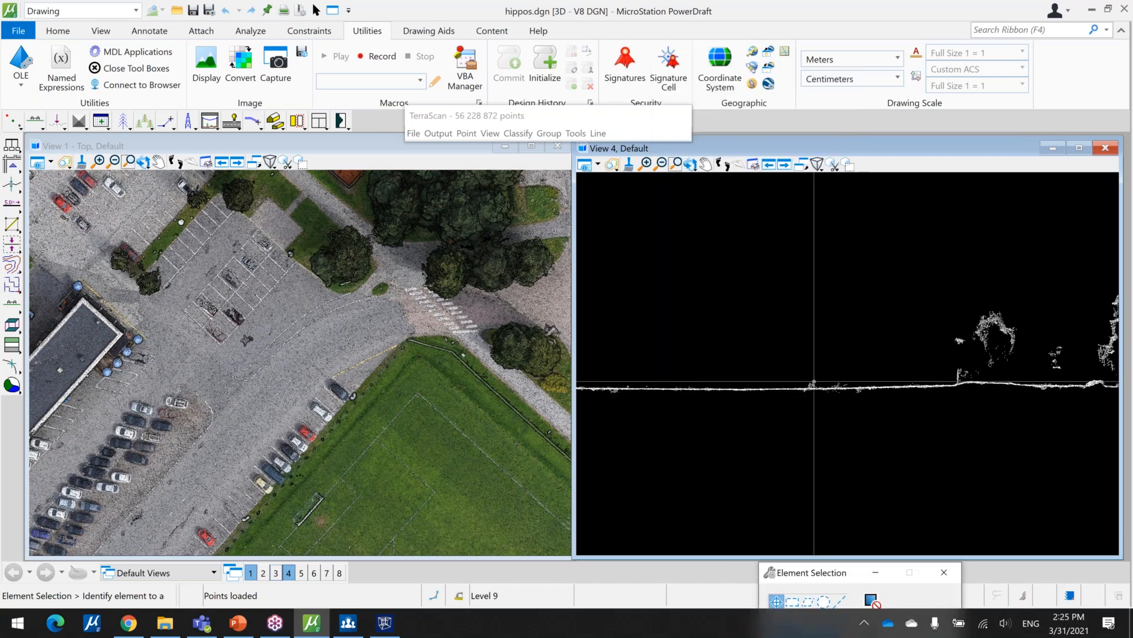
middle_drag(814, 382, 680, 381)
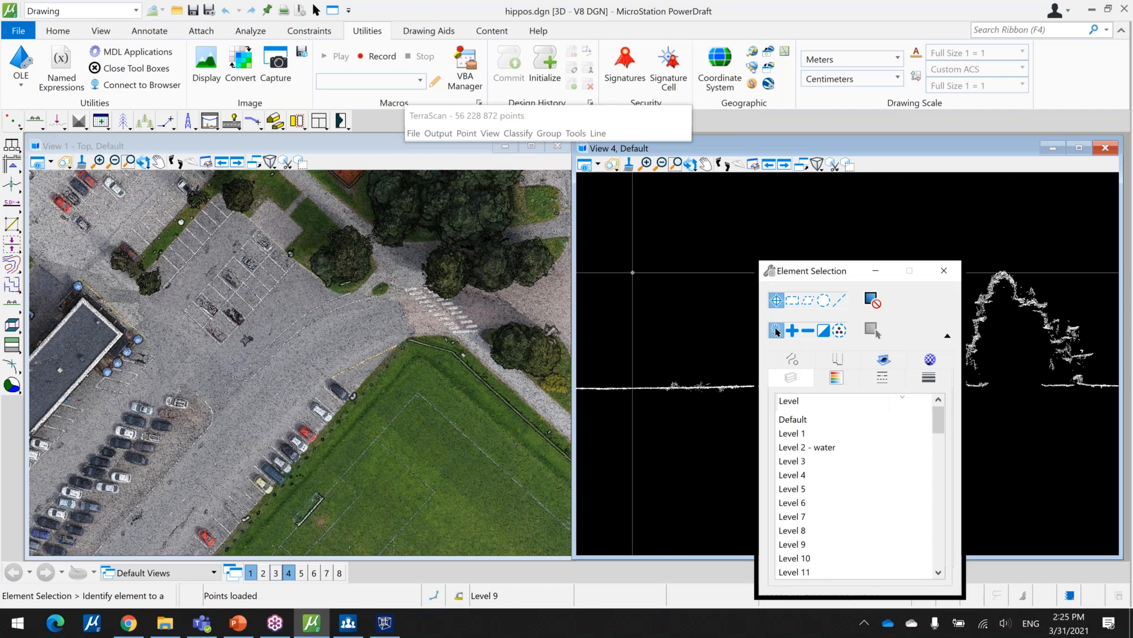
Move the Element Selection window clear of the cross-section and inspect the full length of the pavement profile in View 4.
drag(794, 276, 980, 274)
middle_drag(794, 360, 649, 365)
scroll(661, 360, down, 2)
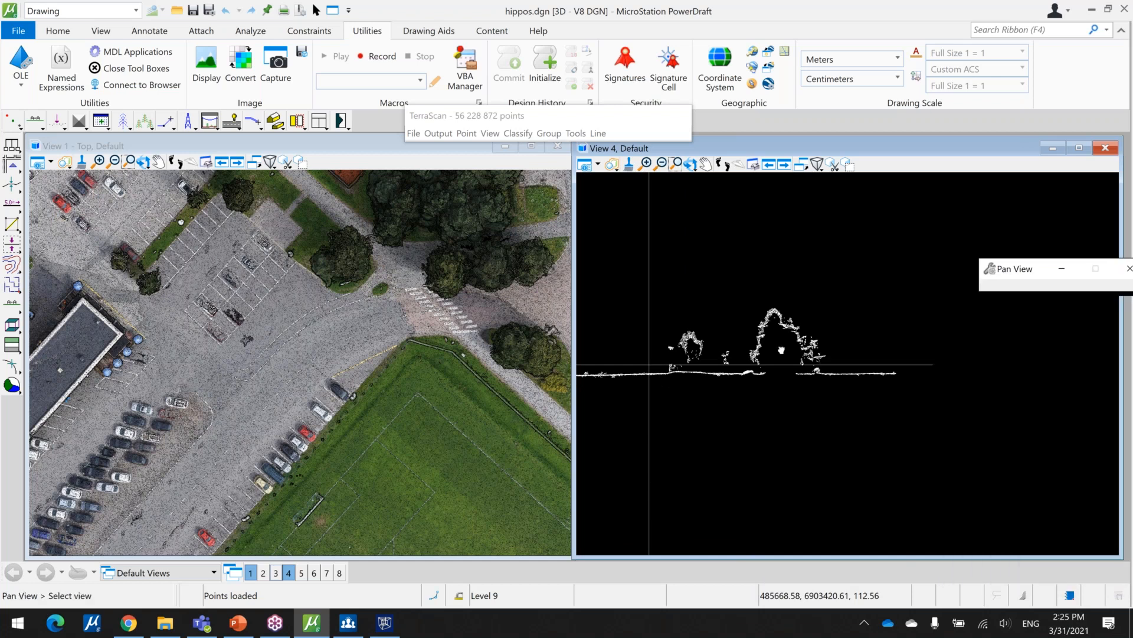
middle_drag(781, 350, 926, 331)
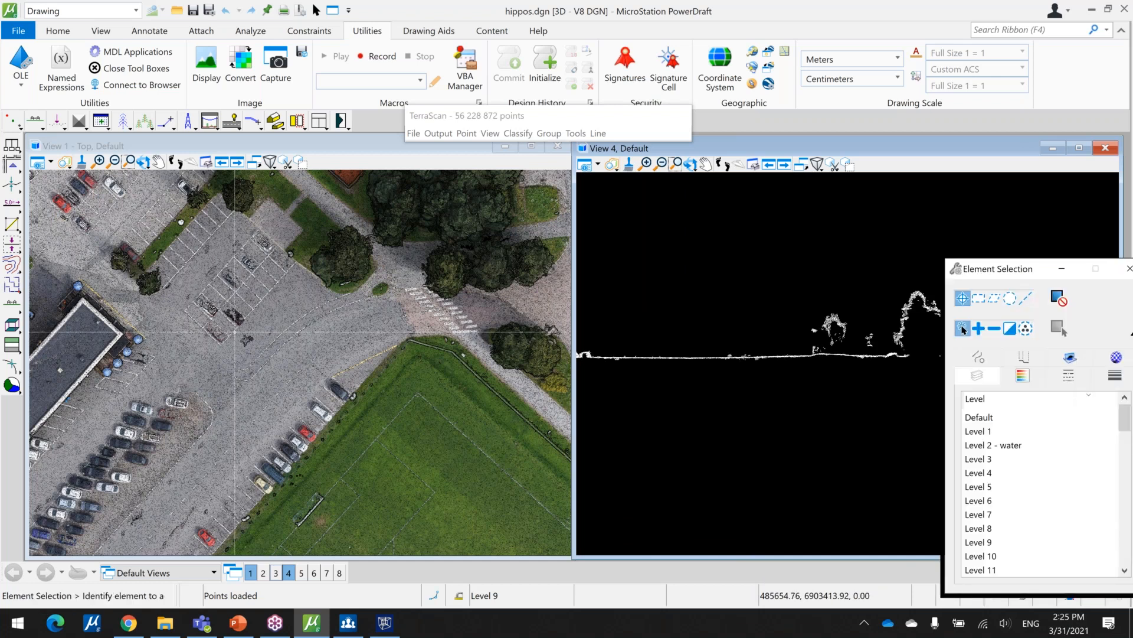
Draw a vertical section about 0.44 m deep lengthwise along a white-roofed row building and show it in View 4.
scroll(235, 331, down, 2)
middle_drag(235, 332, 508, 467)
middle_drag(300, 363, 388, 462)
click(57, 121)
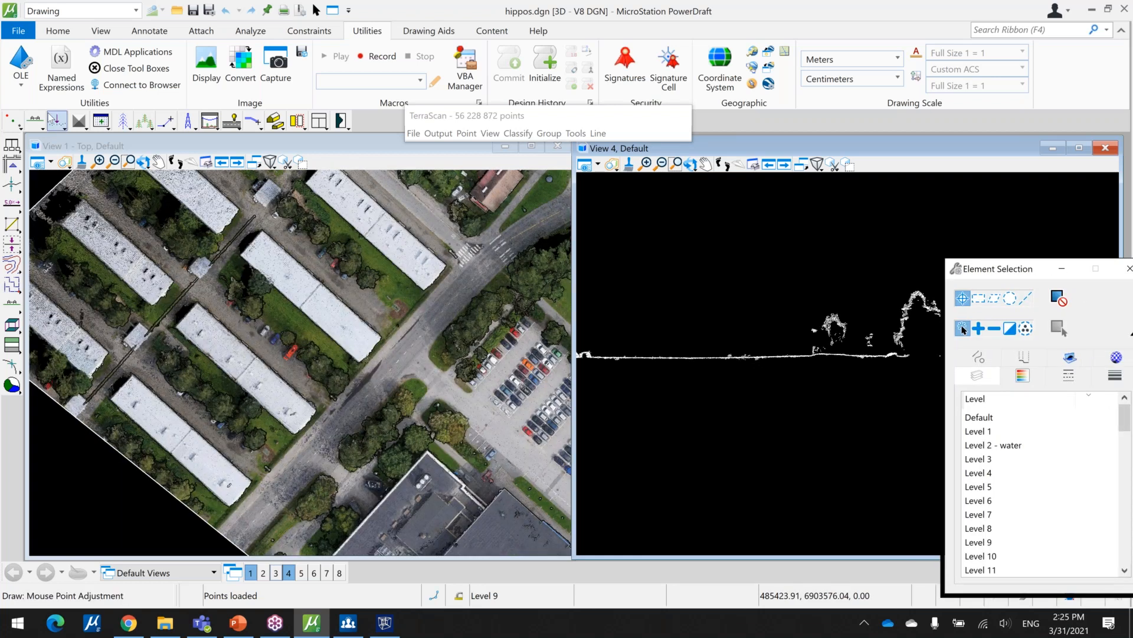
click(35, 121)
scroll(249, 268, up, 2)
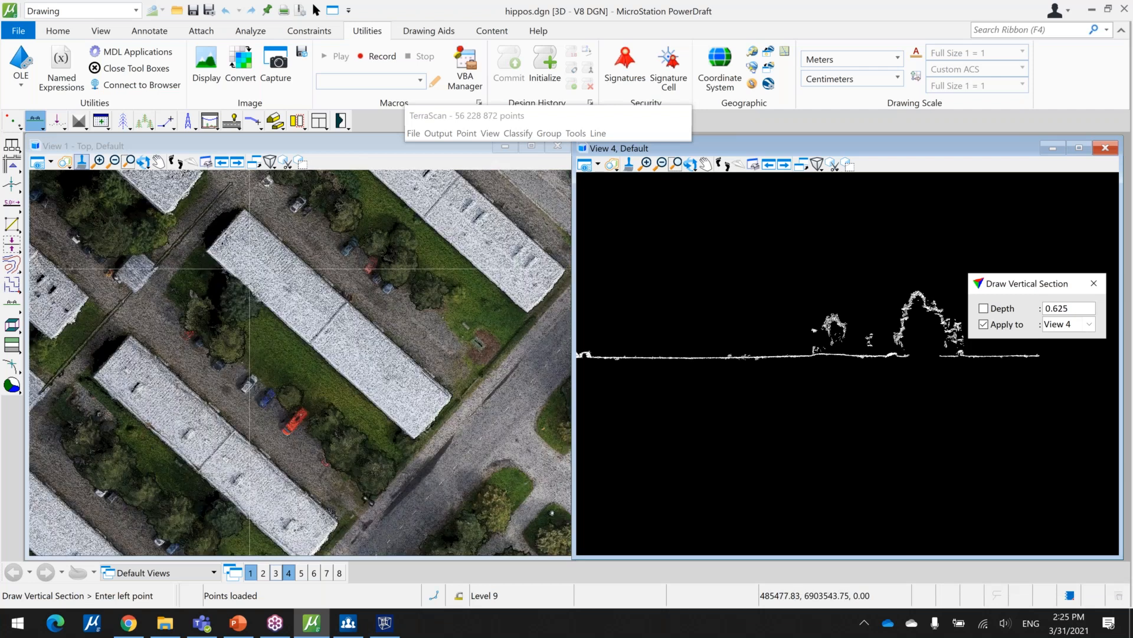
click(236, 247)
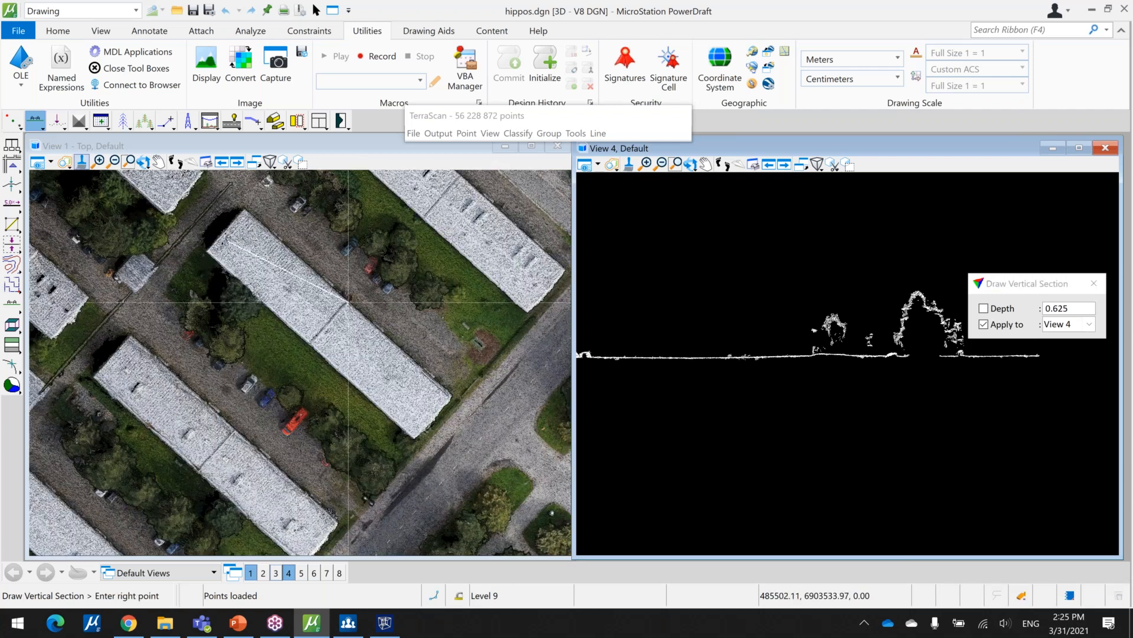
click(448, 415)
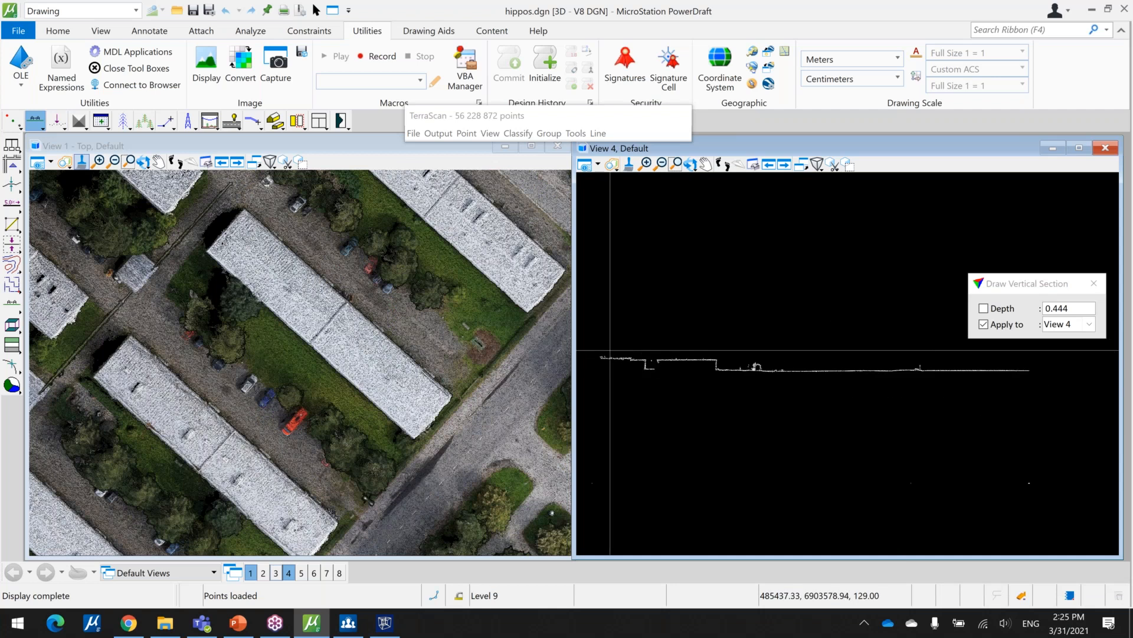
middle_drag(610, 350, 637, 353)
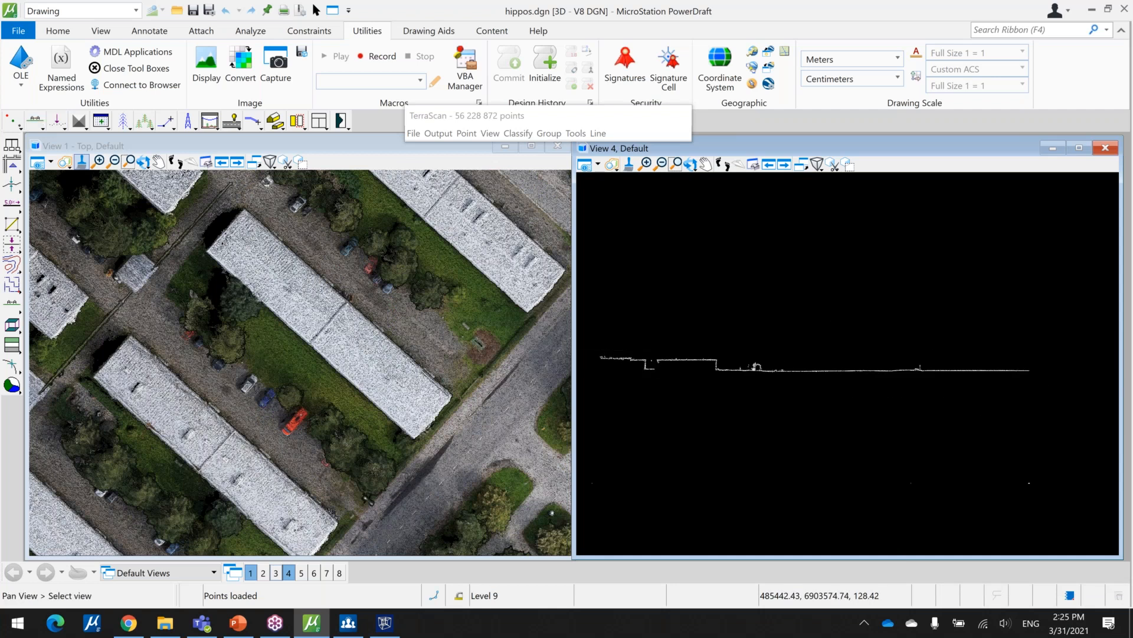
middle_drag(605, 306, 672, 286)
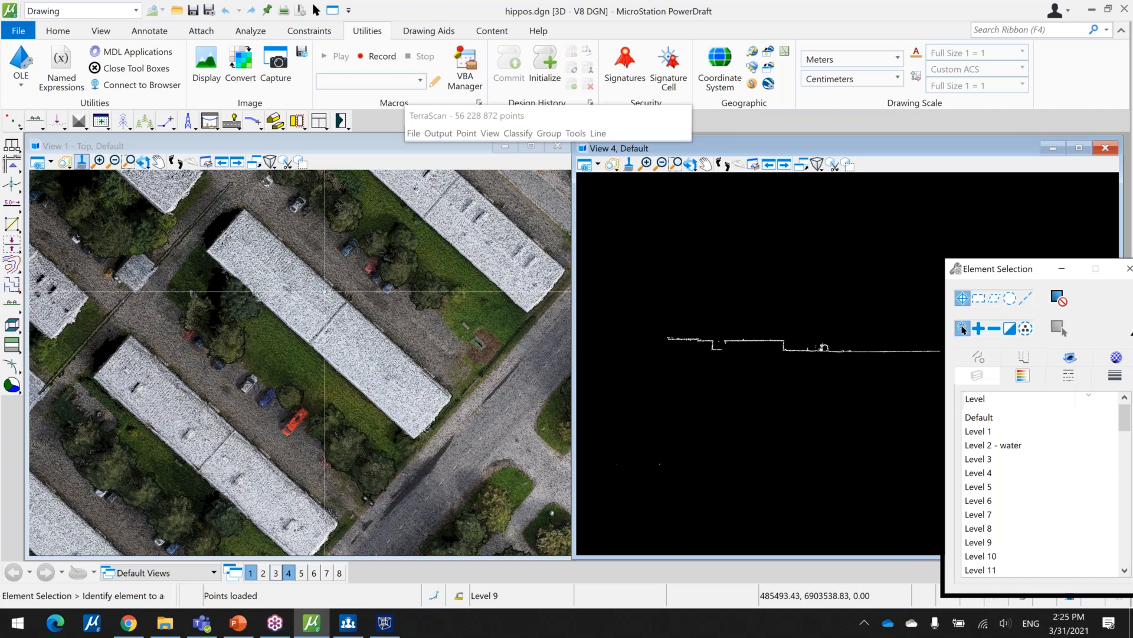
Draw a vertical section about 4.06 m deep diagonally across the pond and its banks, and show it in View 4.
scroll(382, 268, down, 5)
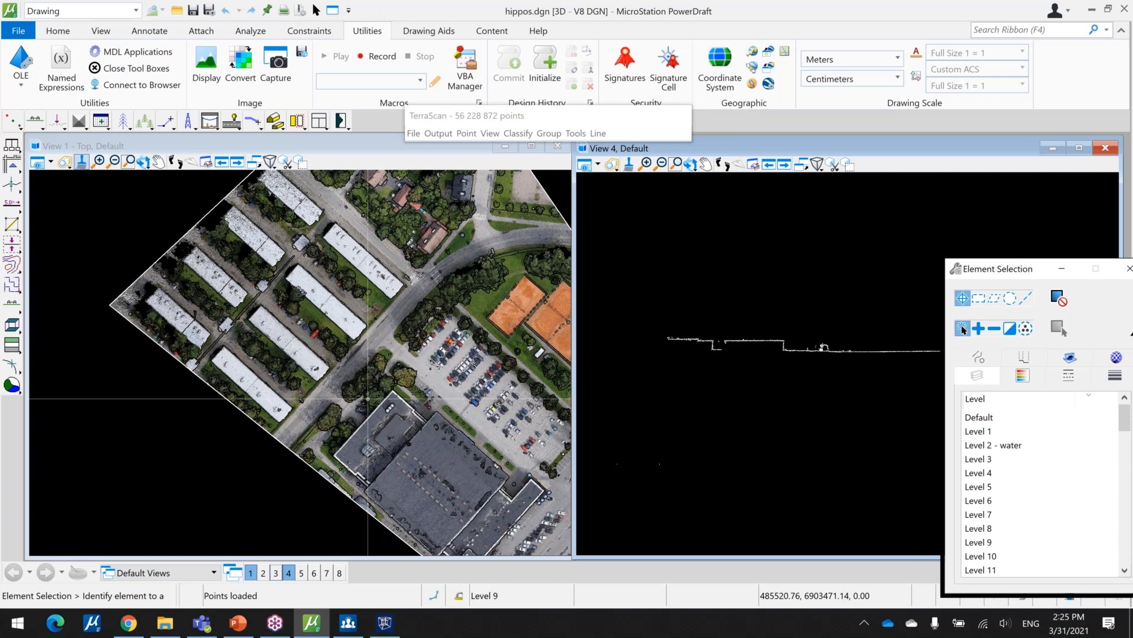
middle_drag(414, 277, 331, 298)
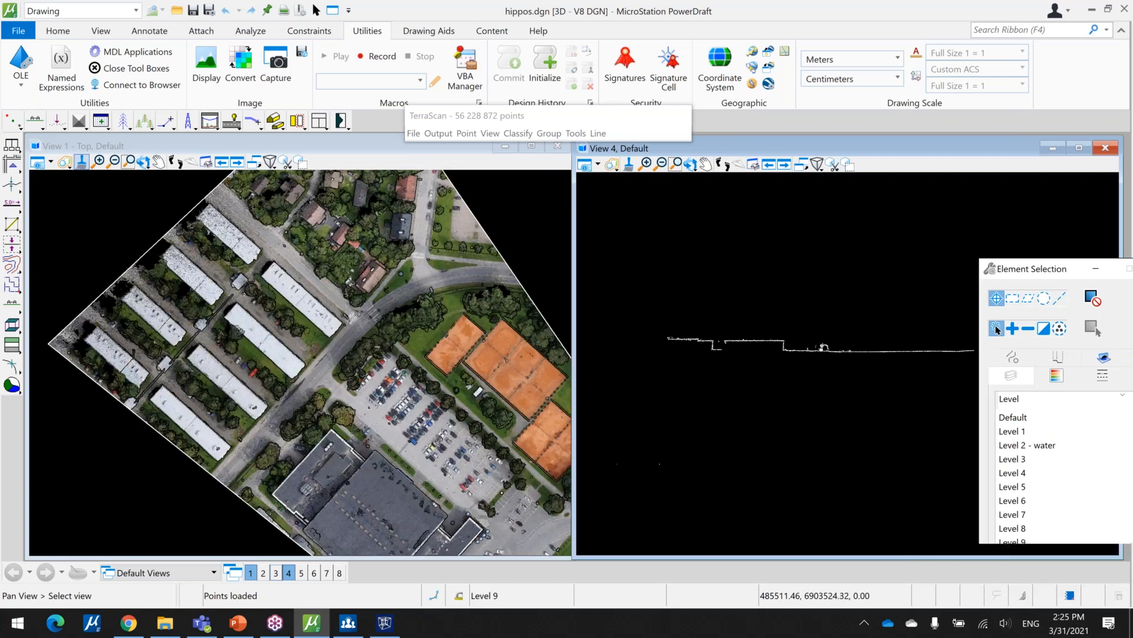
middle_drag(531, 301, 344, 362)
middle_drag(420, 524, 410, 349)
middle_drag(324, 510, 401, 190)
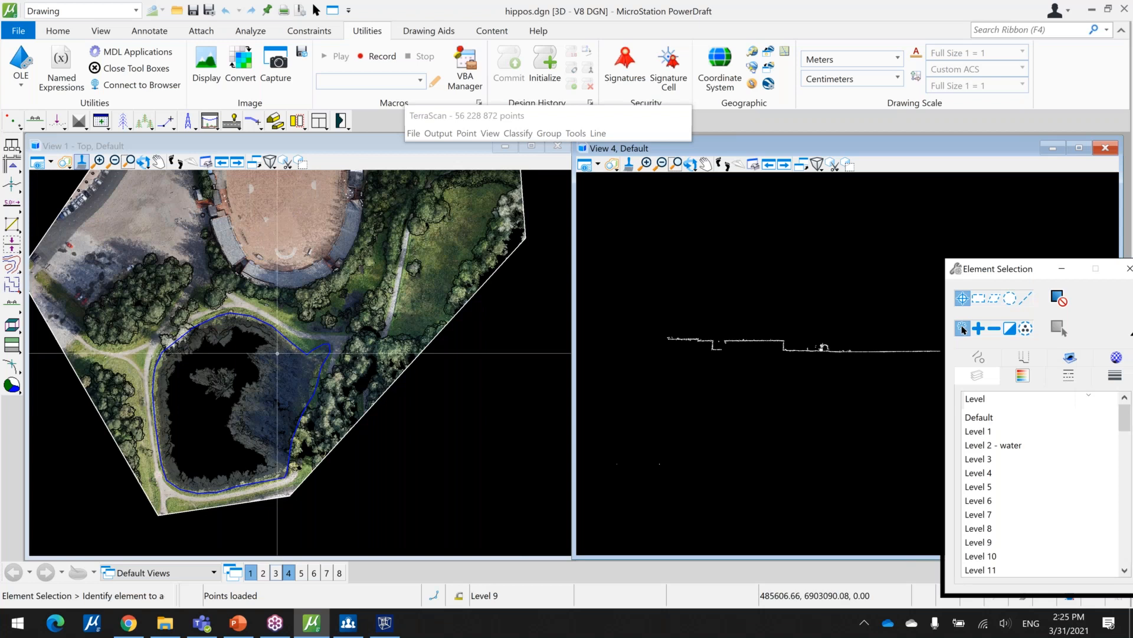
click(37, 119)
click(107, 282)
click(424, 464)
click(427, 458)
scroll(761, 419, up, 3)
scroll(768, 417, up, 3)
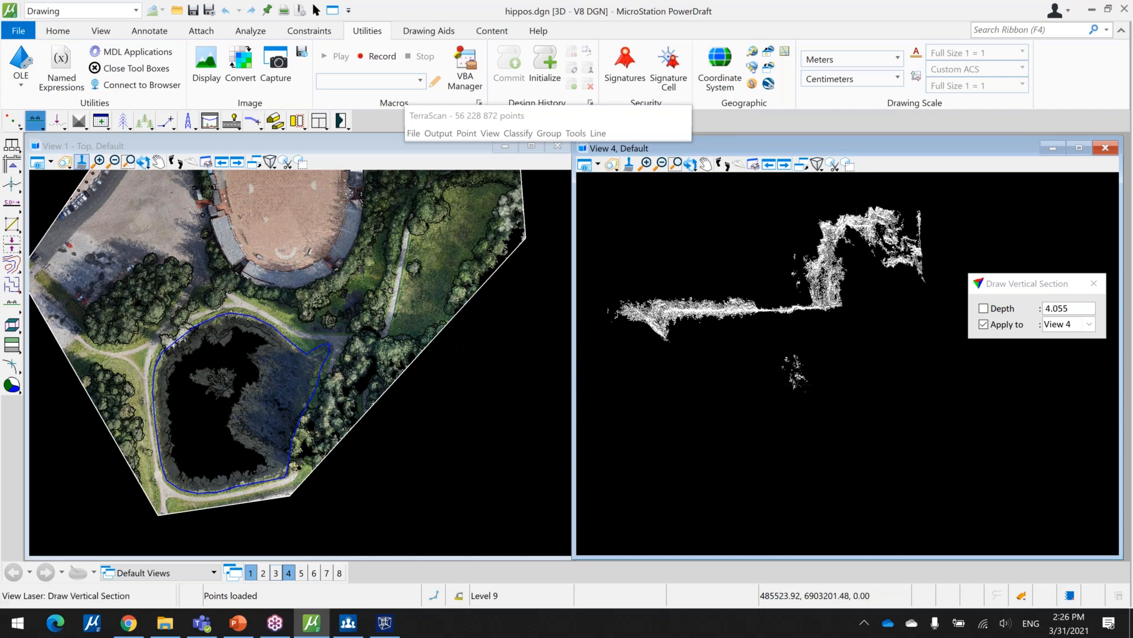
Draw a vertical section about 52.6 m deep running lengthwise over the pond and its eastern tree bank, shown in View 4.
click(320, 292)
click(272, 534)
click(366, 469)
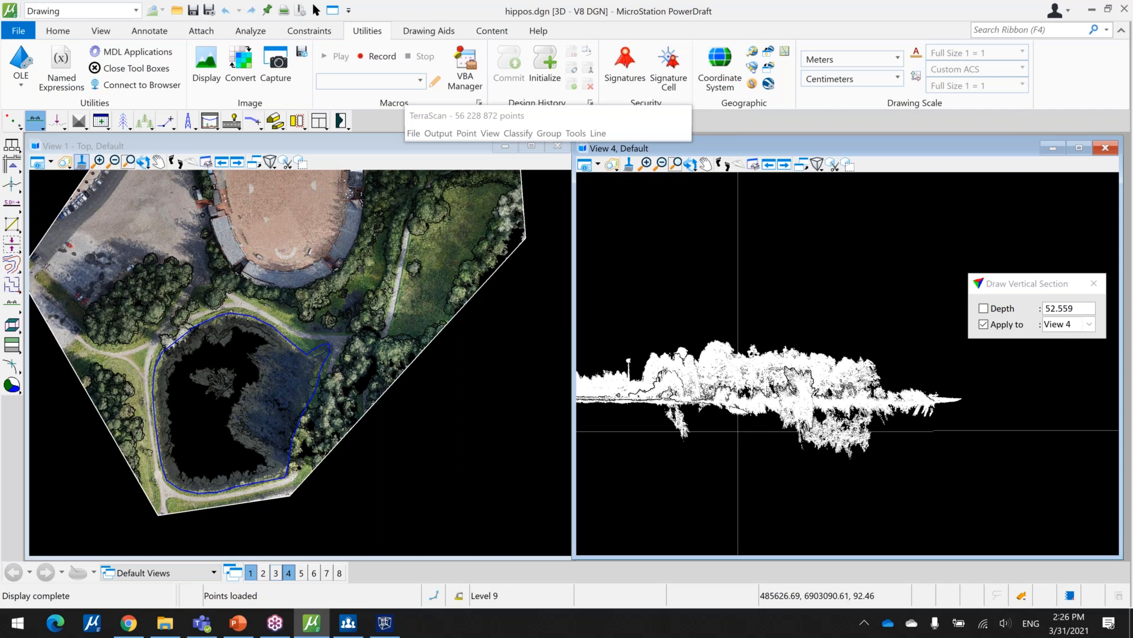
Draw a vertical section about 2.02 m deep across the curved road and the trees by the orange courts, and inspect the ground there.
scroll(366, 247, down, 2)
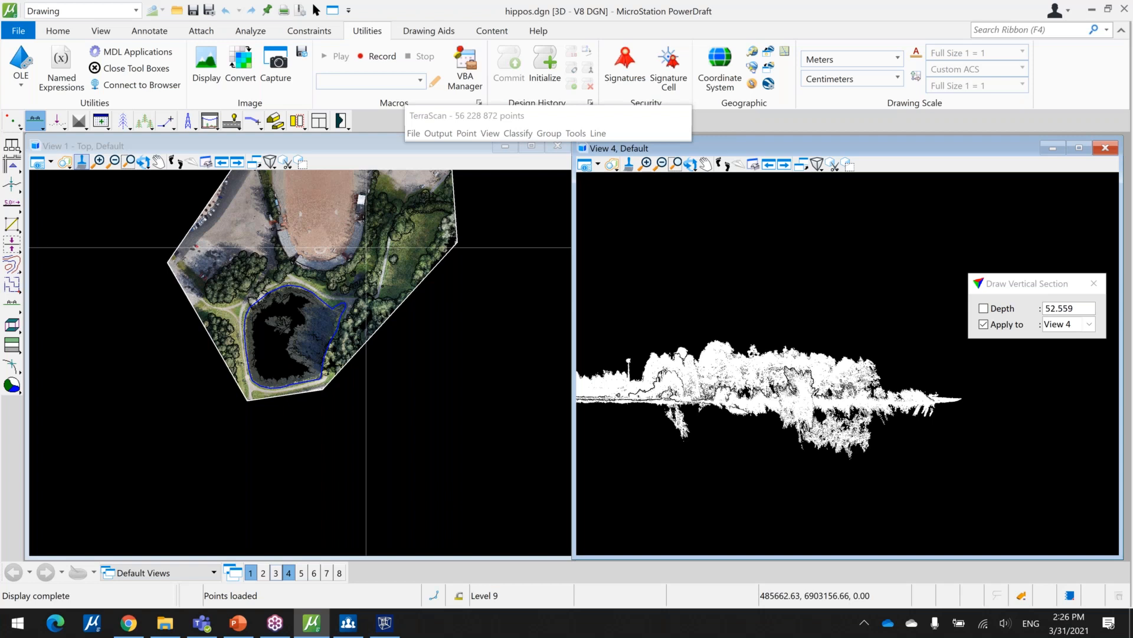
middle_drag(367, 189, 378, 338)
middle_drag(366, 297, 396, 442)
middle_drag(384, 243, 436, 426)
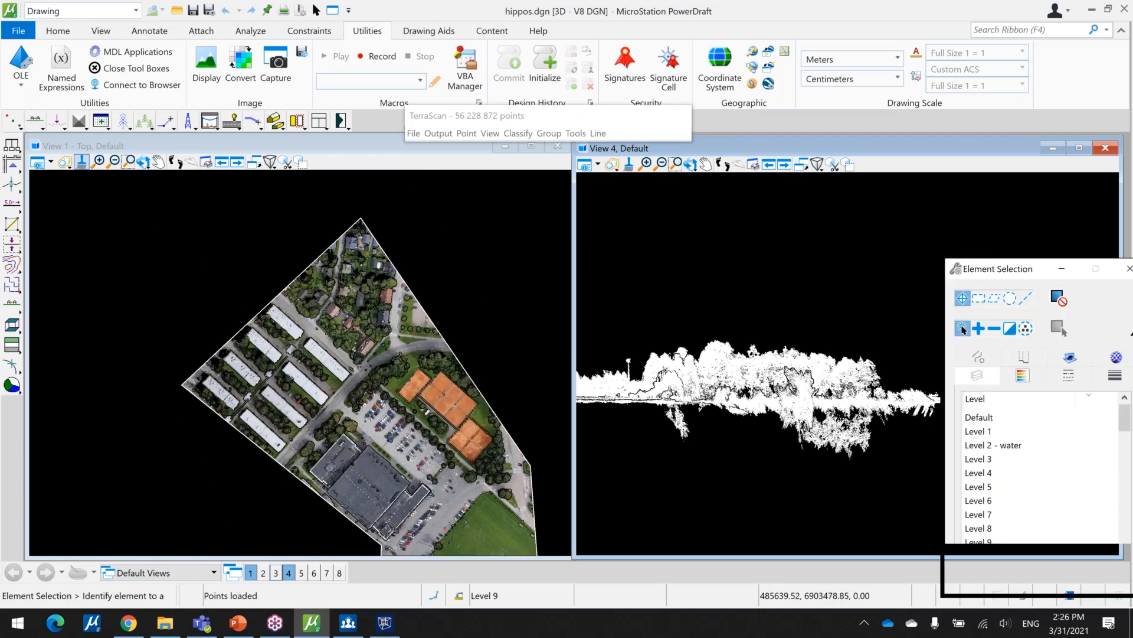
scroll(394, 391, up, 4)
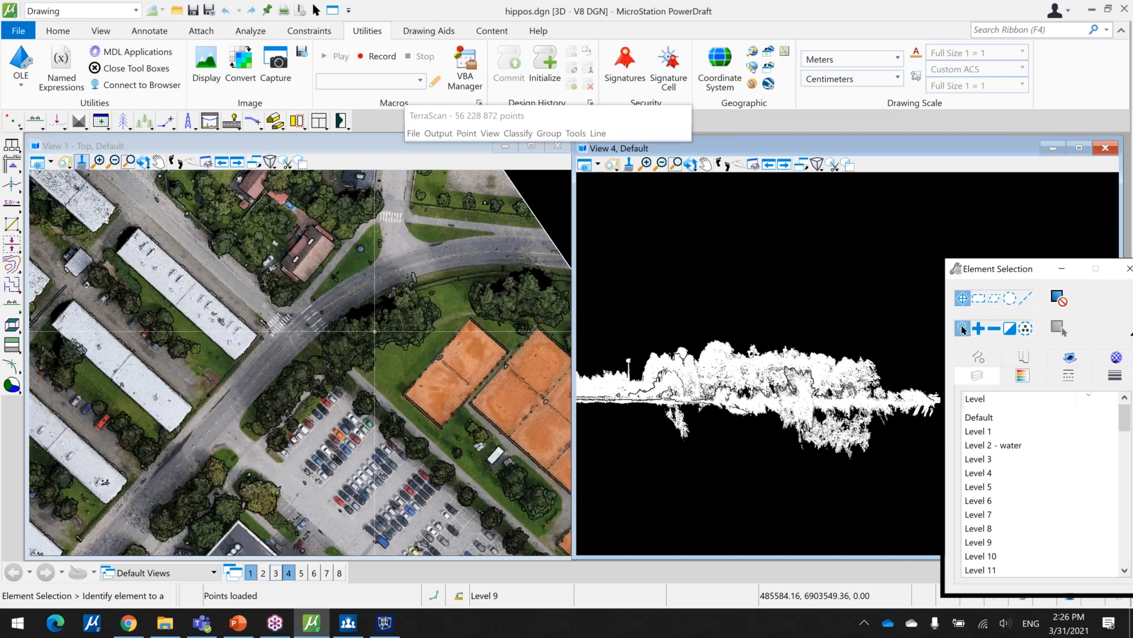
scroll(374, 331, up, 2)
click(36, 121)
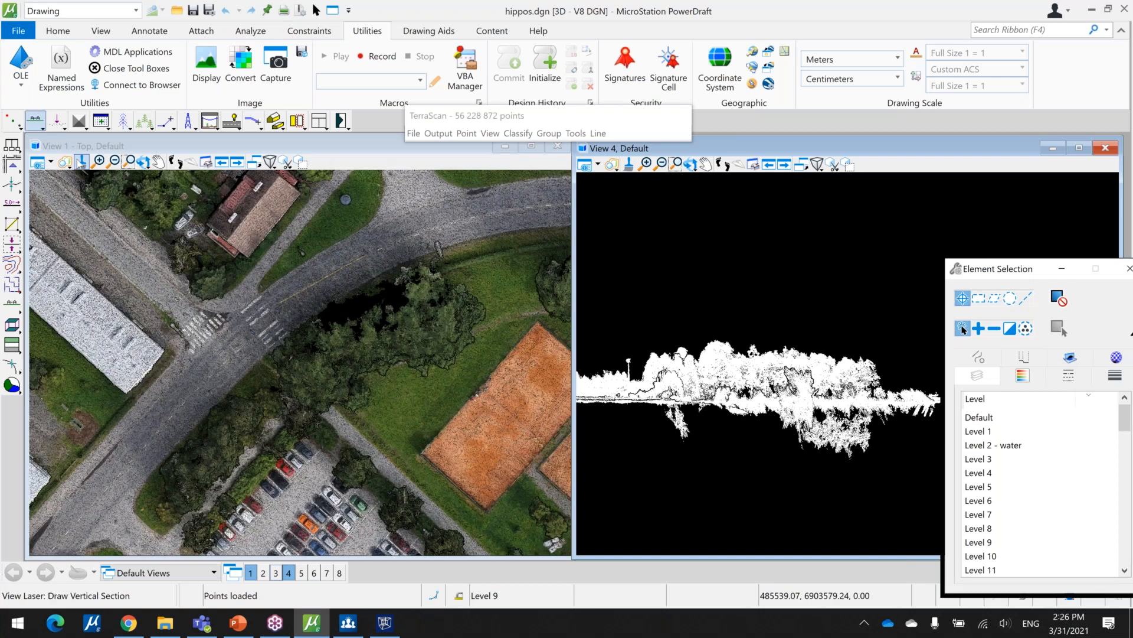
click(317, 242)
click(396, 336)
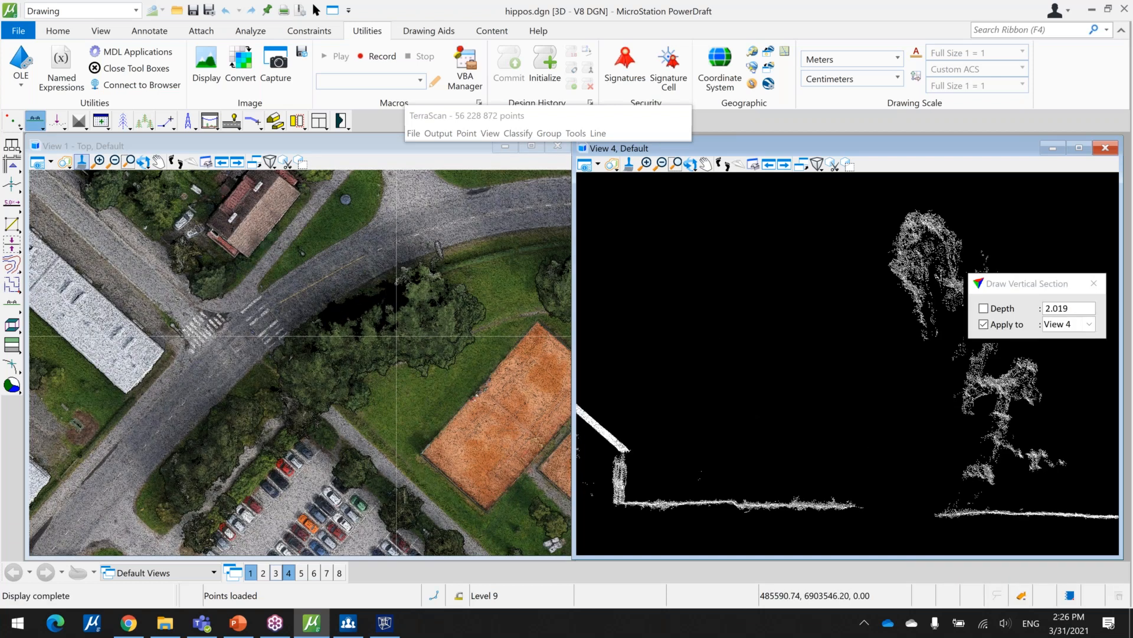
middle_drag(918, 522, 834, 466)
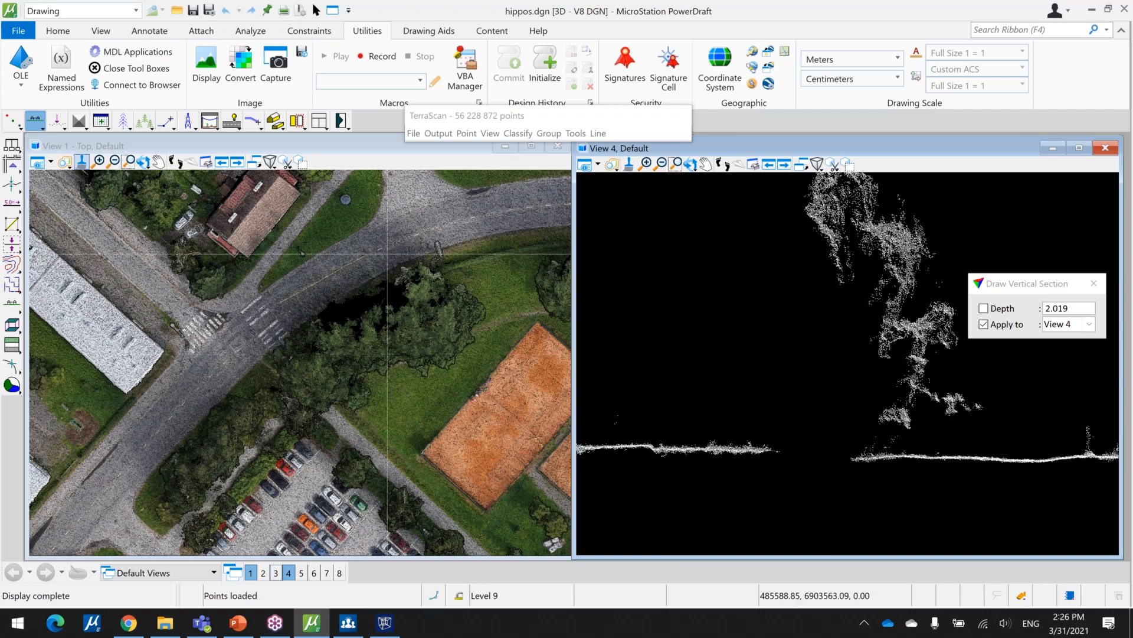
scroll(387, 254, up, 2)
scroll(398, 321, down, 2)
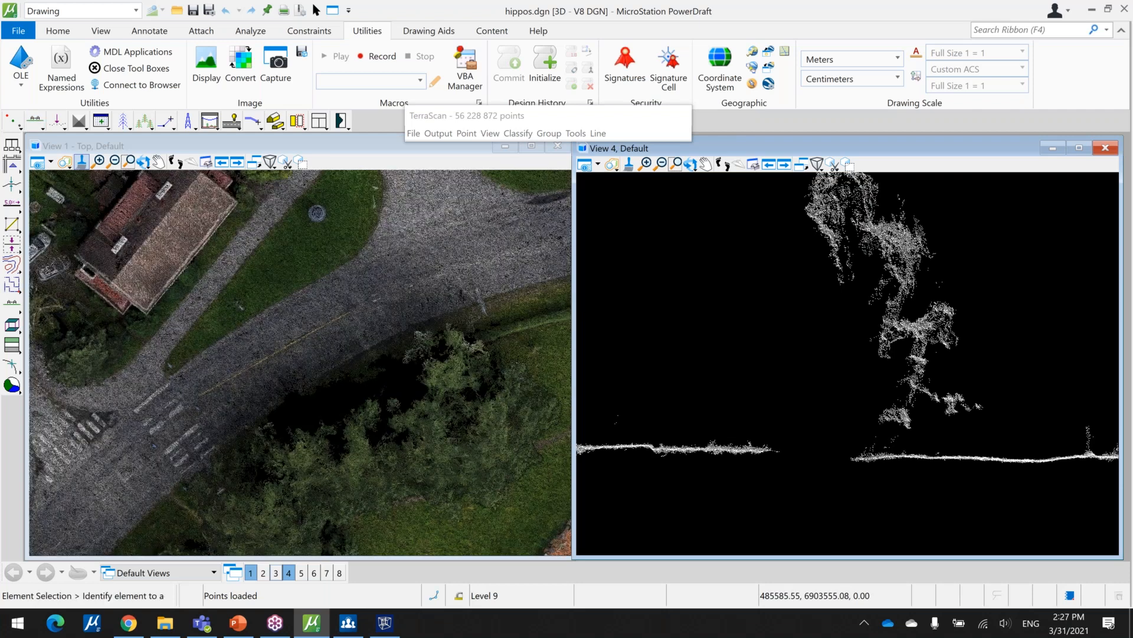
middle_drag(422, 347, 95, 432)
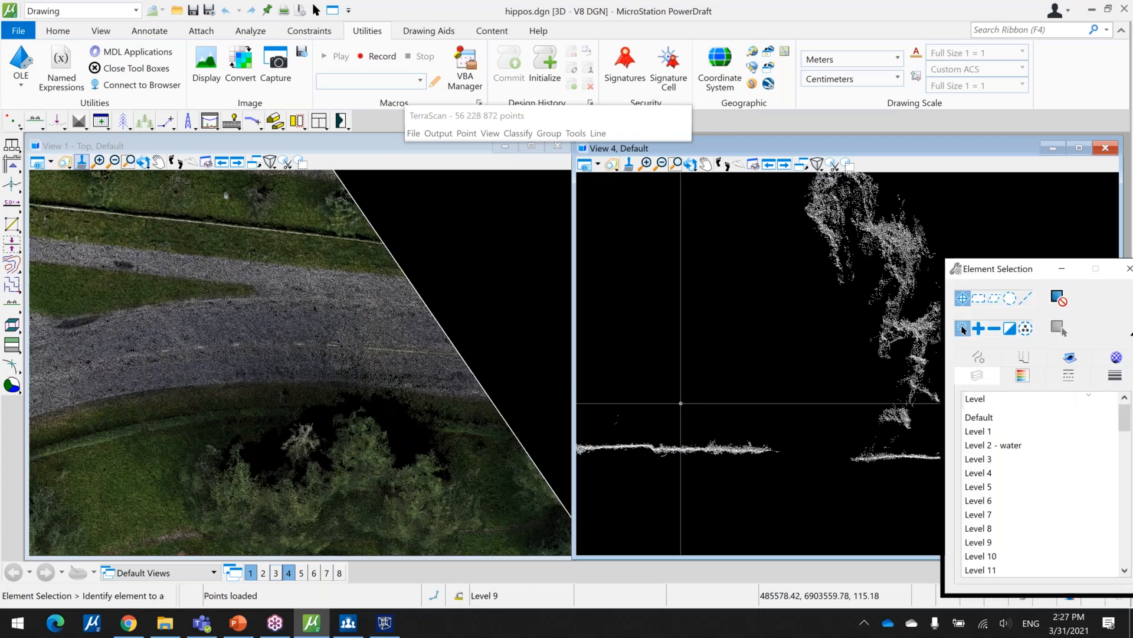
middle_drag(681, 403, 726, 480)
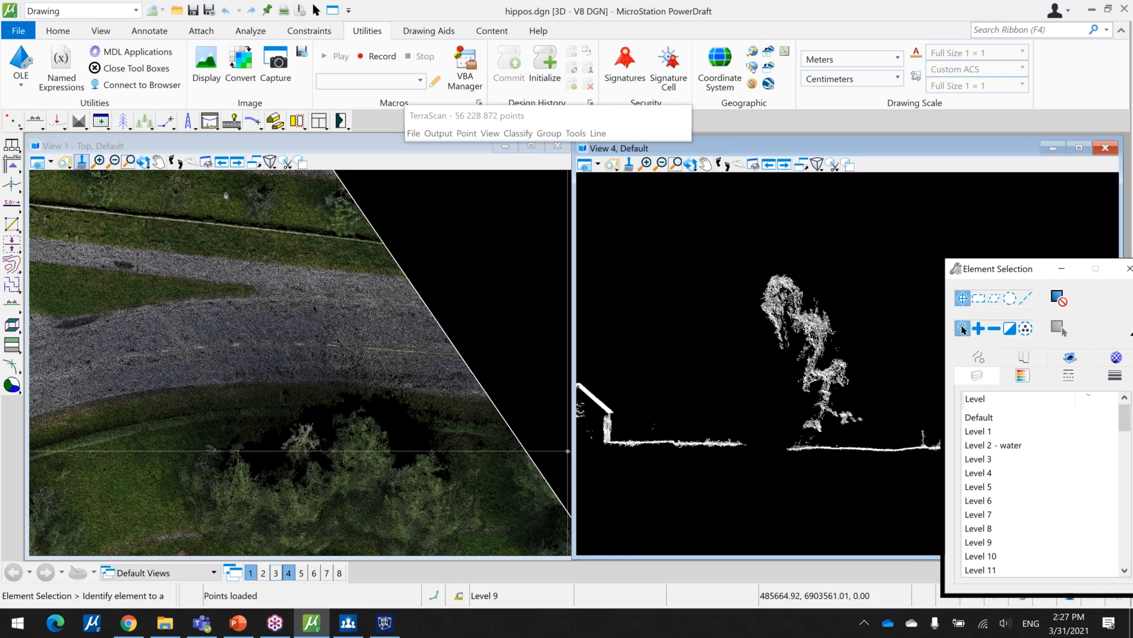
Draw a vertical section about 1.03 m deep diagonally through the dense tree group northwest of the pond and show it in View 4.
scroll(361, 357, down, 3)
middle_drag(361, 357, 375, 219)
middle_drag(212, 286, 453, 418)
scroll(331, 242, down, 3)
middle_drag(433, 479, 370, 287)
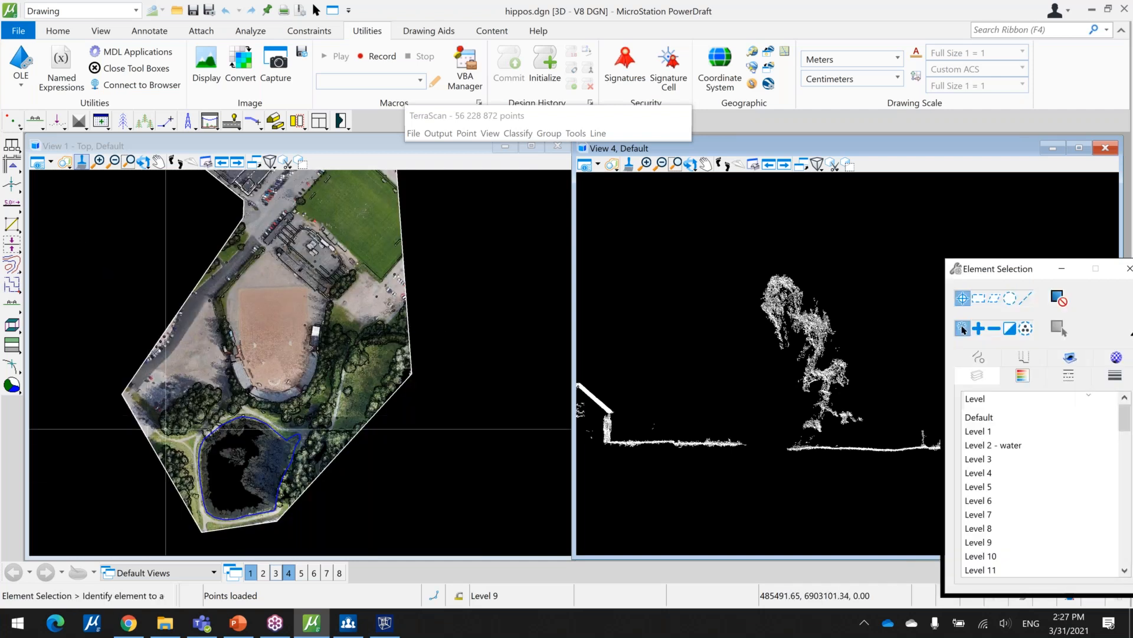
scroll(166, 429, up, 3)
scroll(177, 417, up, 2)
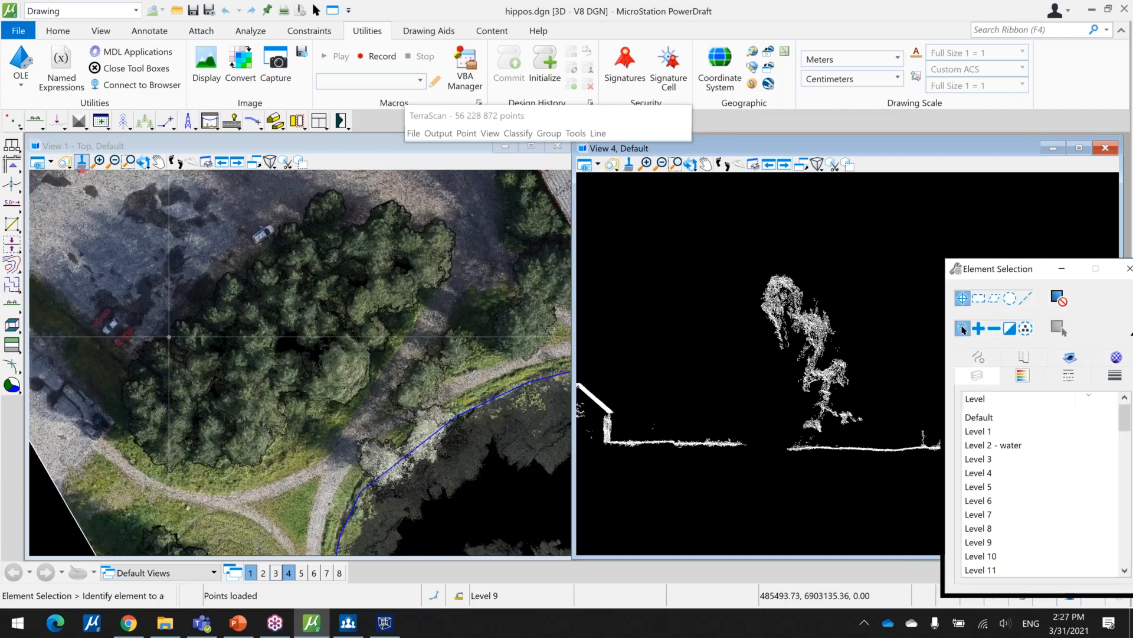
key(F1)
click(159, 430)
click(394, 232)
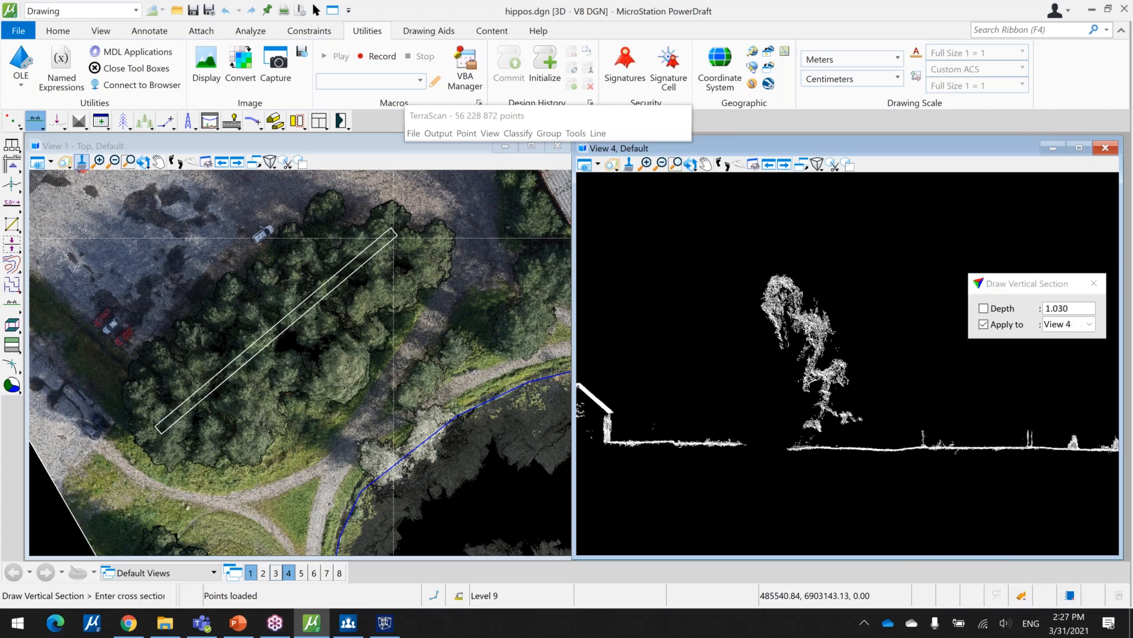
click(394, 238)
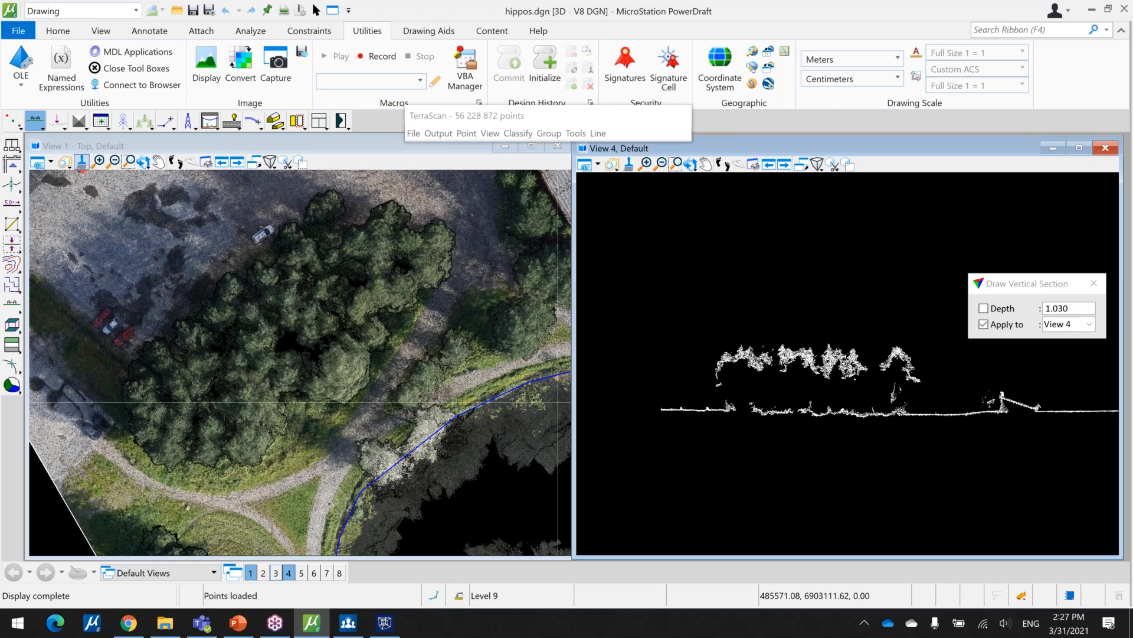
Run the By class routine to classify all points from Any class to 1 - Default.
scroll(472, 354, down, 5)
middle_drag(501, 286, 306, 345)
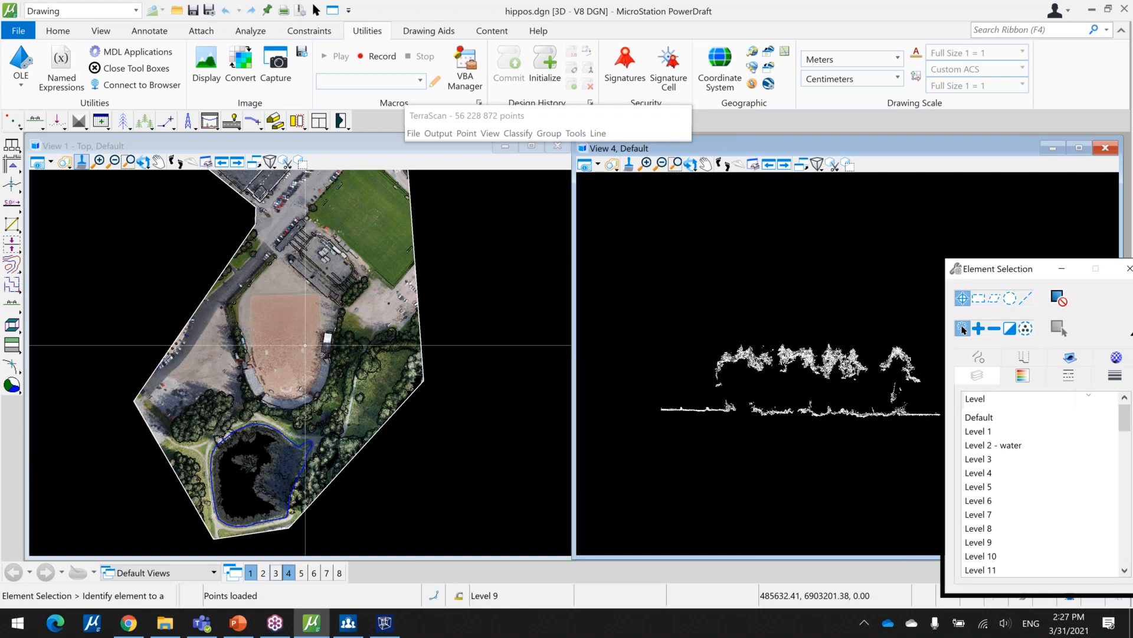
middle_drag(269, 501, 266, 384)
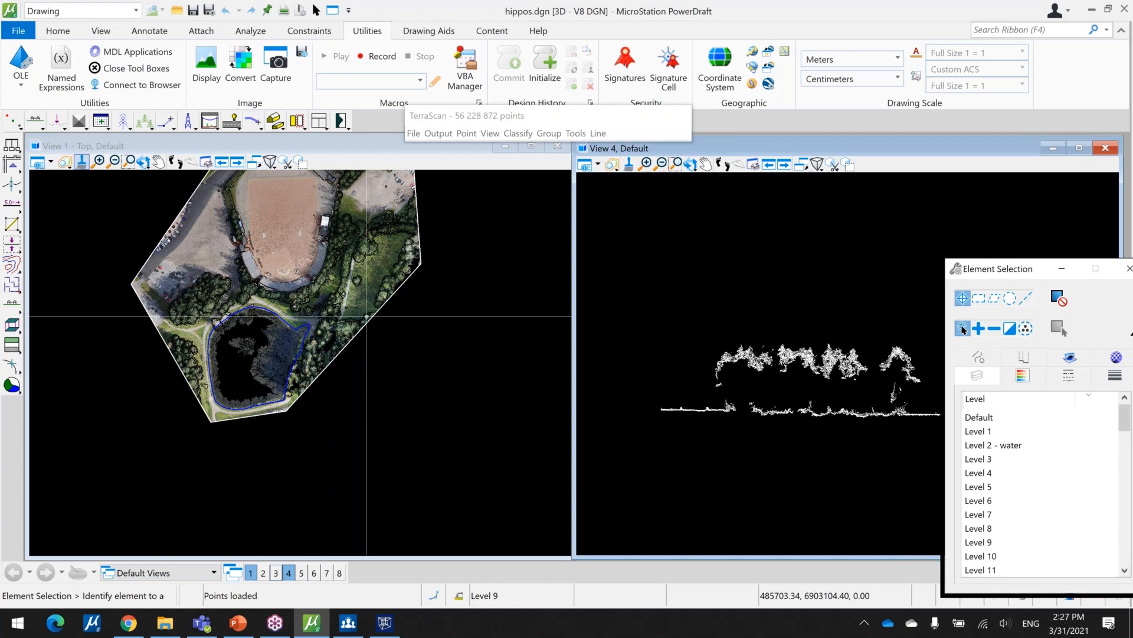
click(523, 133)
mouse_move(562, 155)
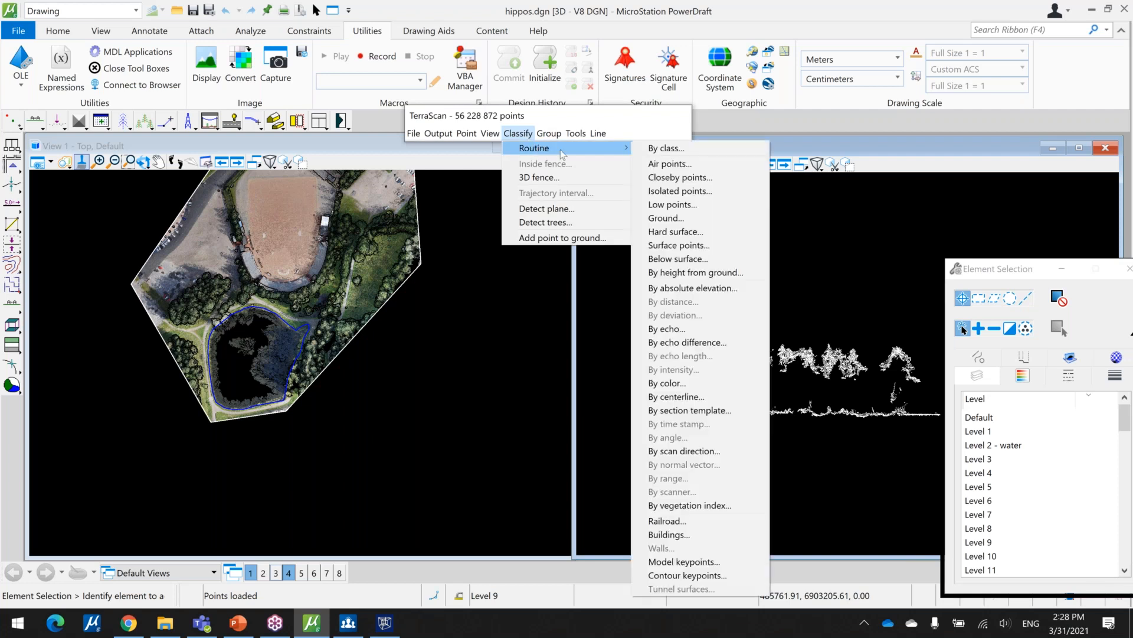
click(732, 148)
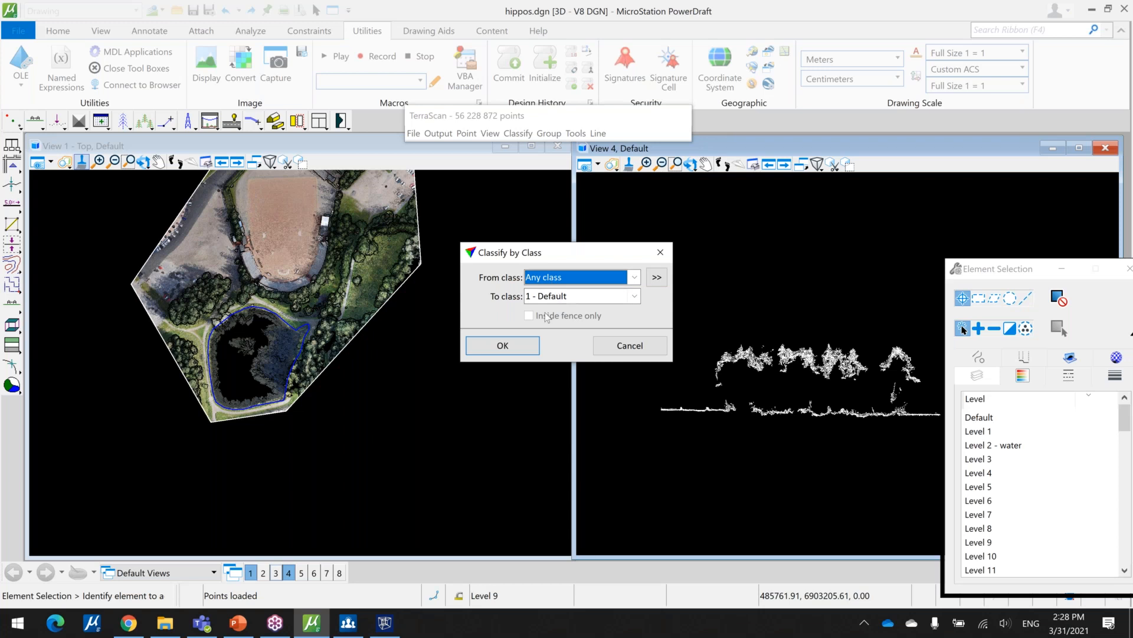
click(528, 352)
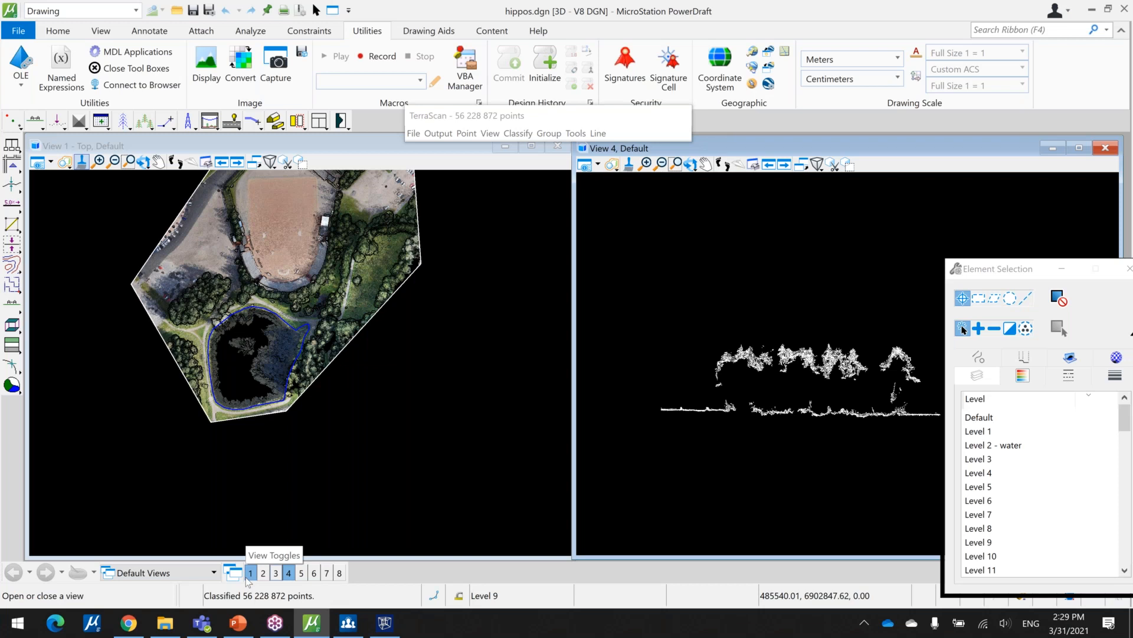
Show the TerraScan statistics and review the point count of every class.
click(576, 134)
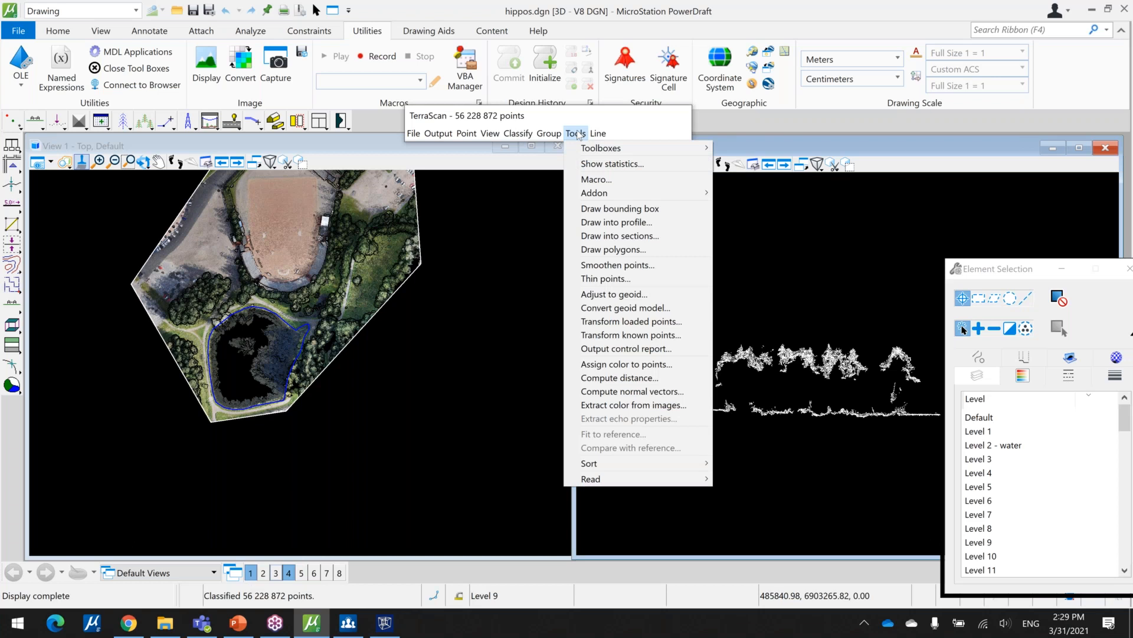
click(592, 164)
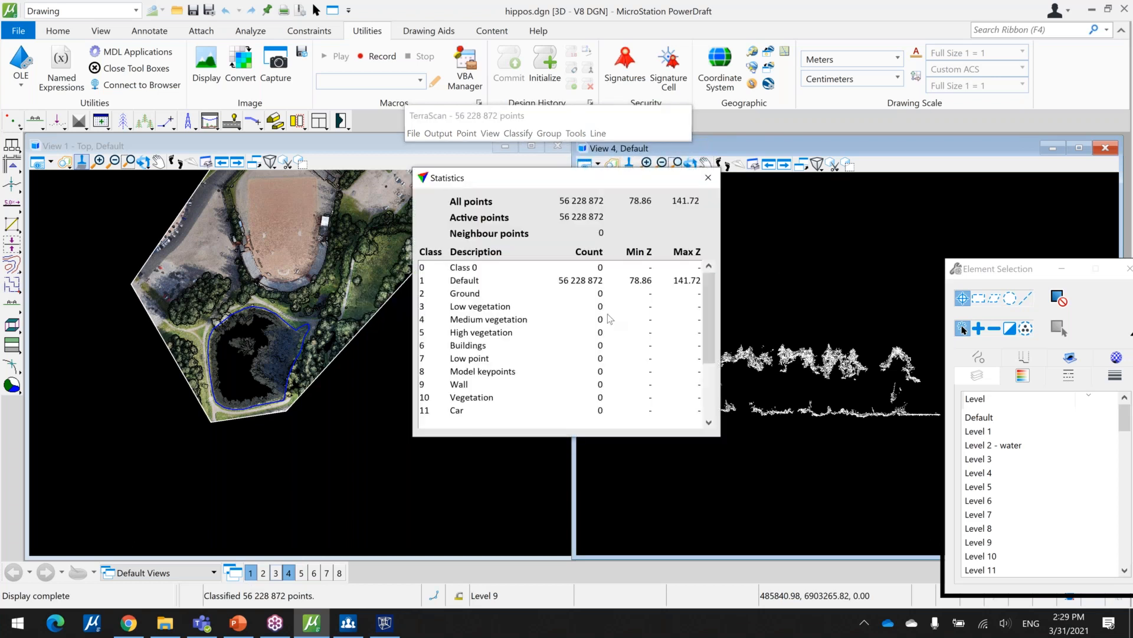
scroll(657, 357, down, 2)
scroll(657, 357, up, 2)
click(708, 177)
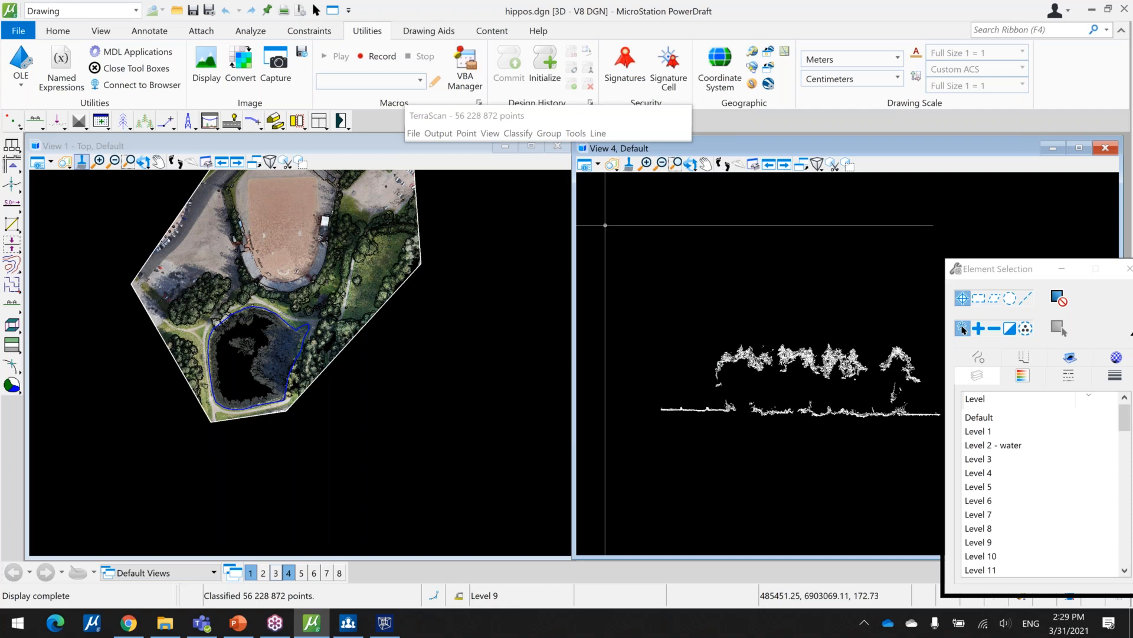
middle_drag(326, 366, 433, 402)
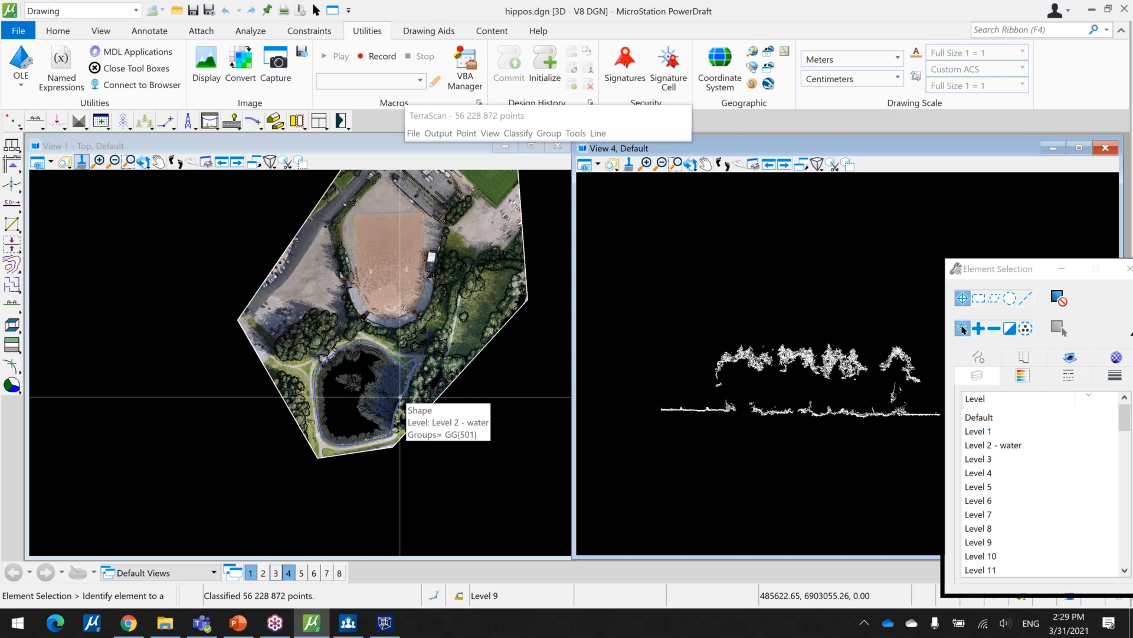
Select the pond outline shape on Level 2 - water in View 1.
scroll(401, 397, up, 5)
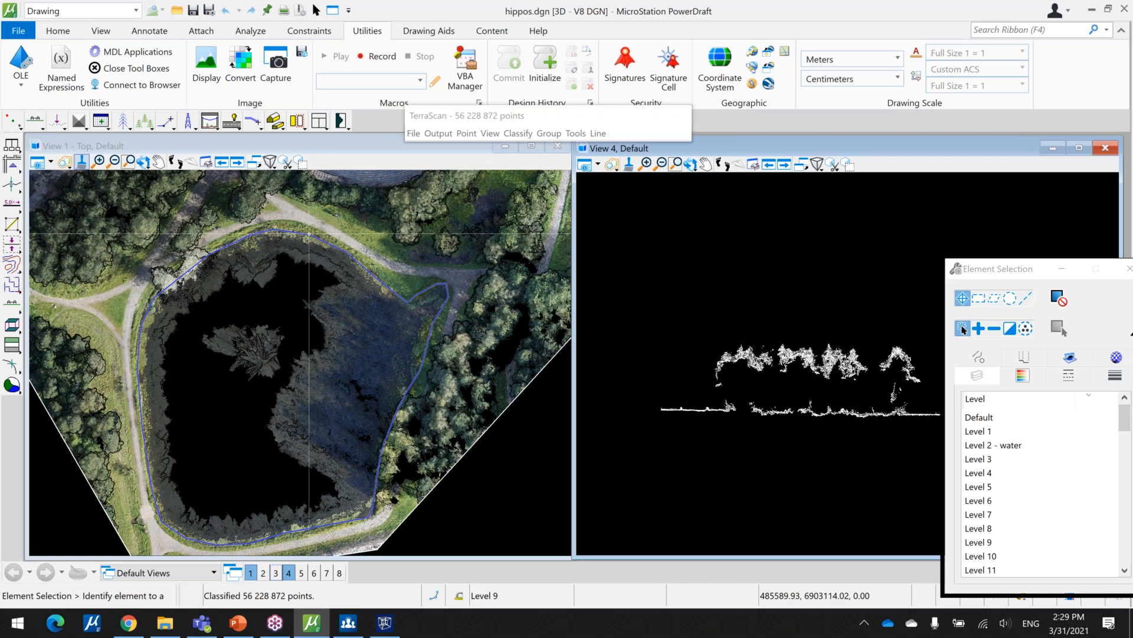
mouse_move(311, 235)
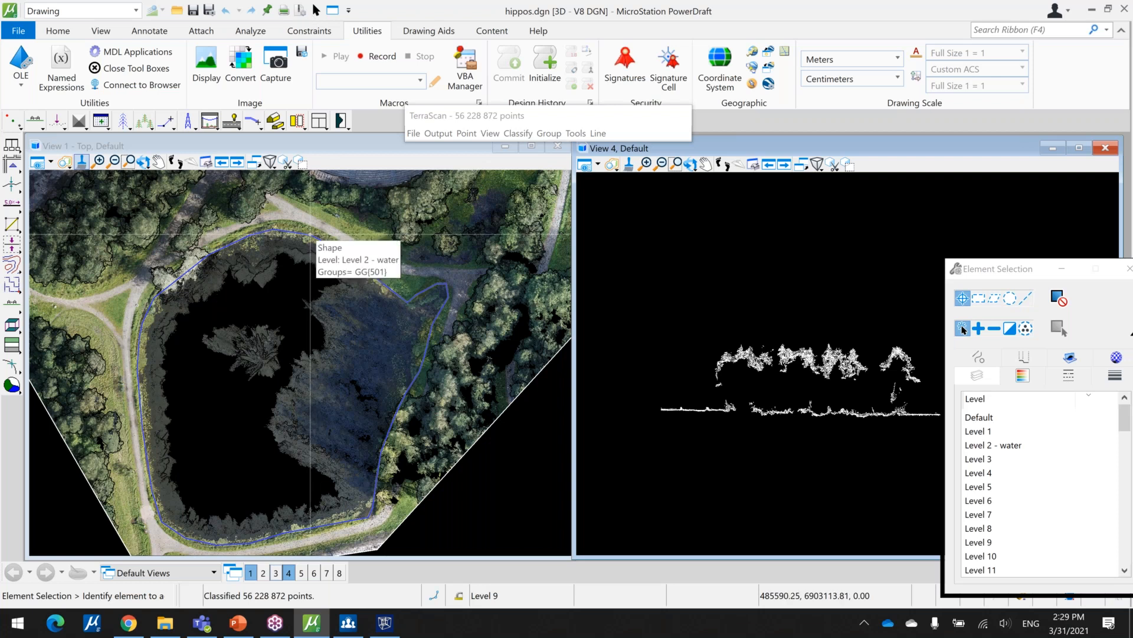
click(311, 235)
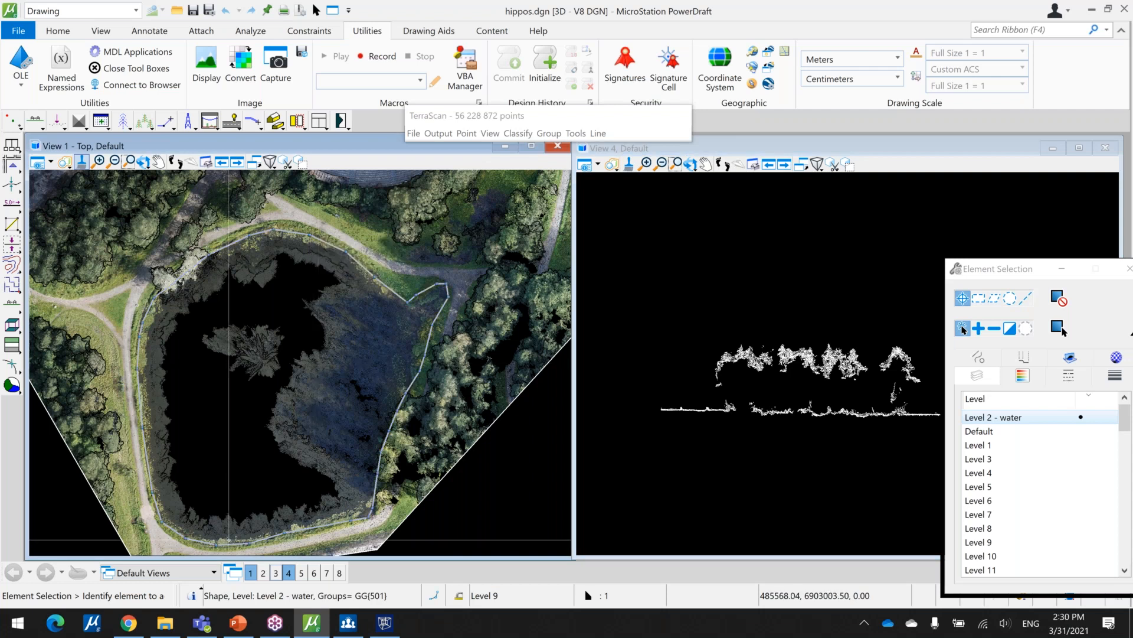
Switch to Spatix and clear the workspace by closing the loading report and TPhoto windows and enlarging View 1.
click(385, 623)
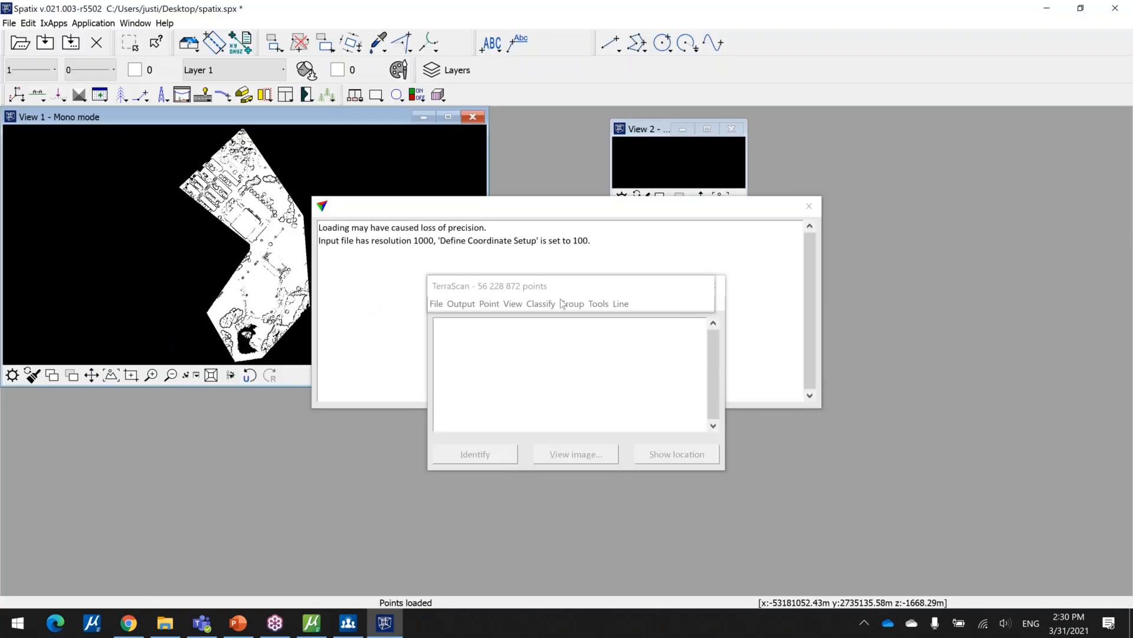
click(488, 304)
mouse_move(461, 303)
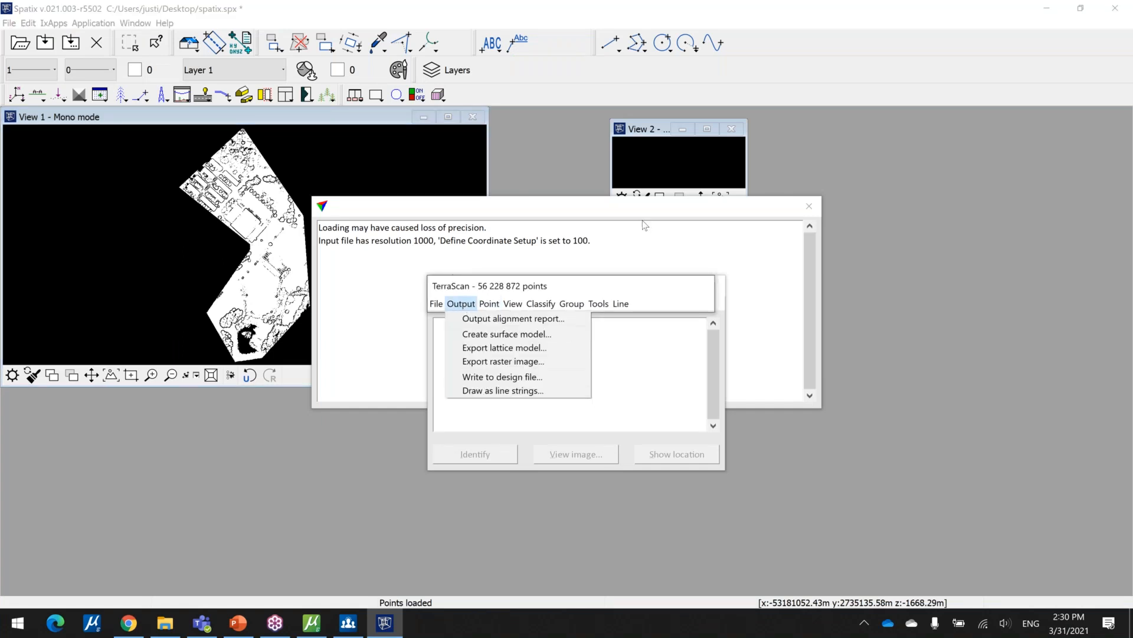
click(784, 212)
click(808, 208)
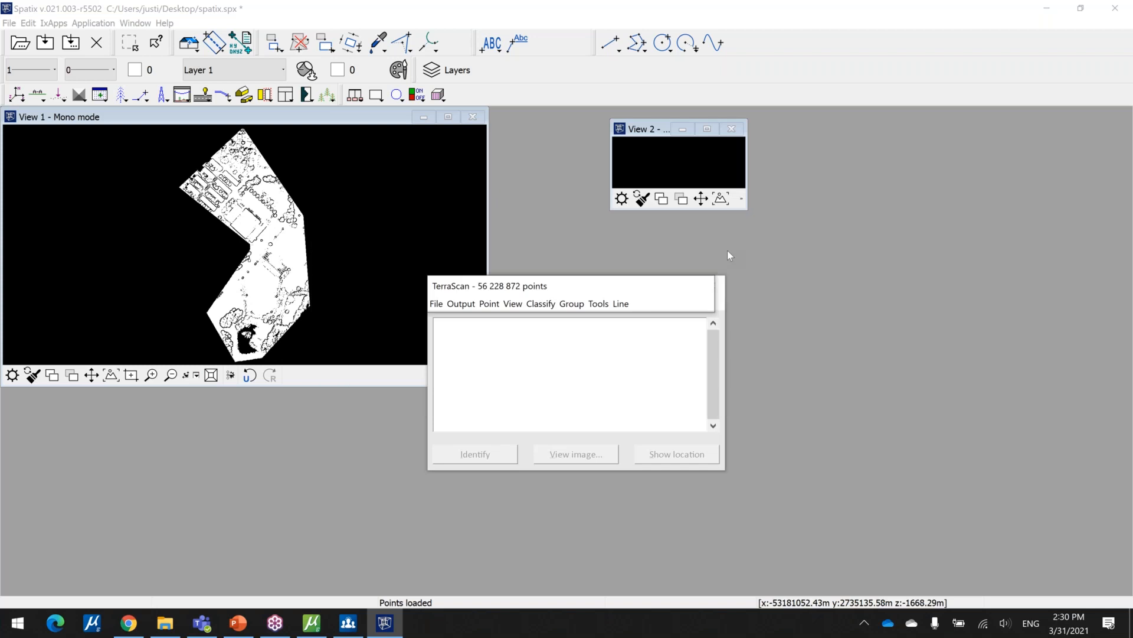
drag(629, 292, 649, 227)
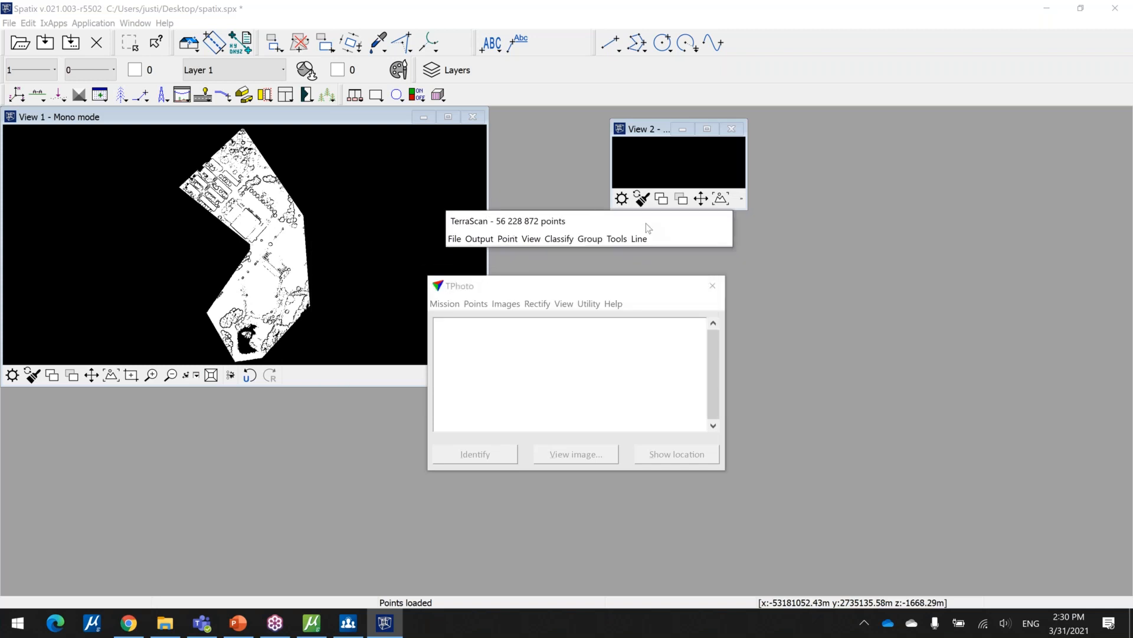
click(712, 286)
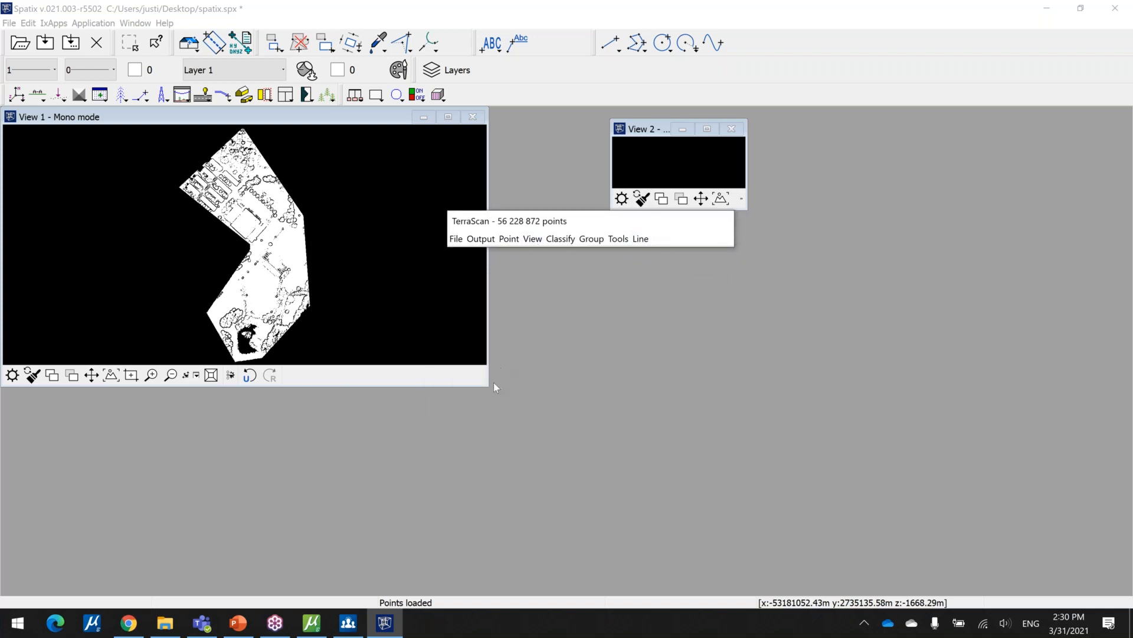
drag(482, 387, 670, 515)
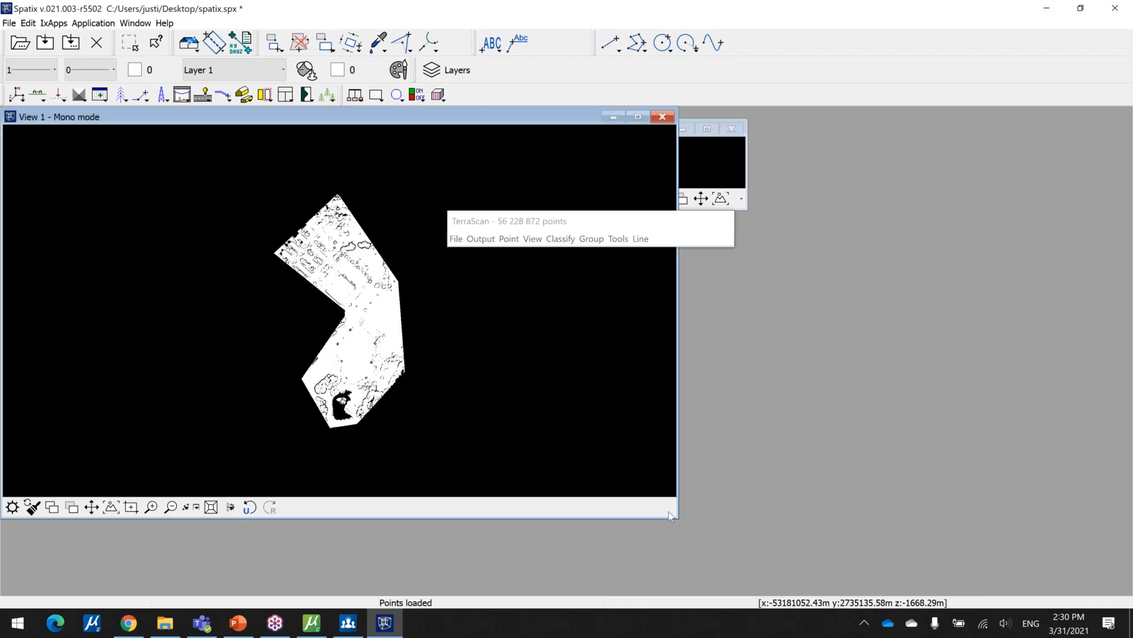
Set the point cloud display in View 1 to colour by Color.
click(532, 238)
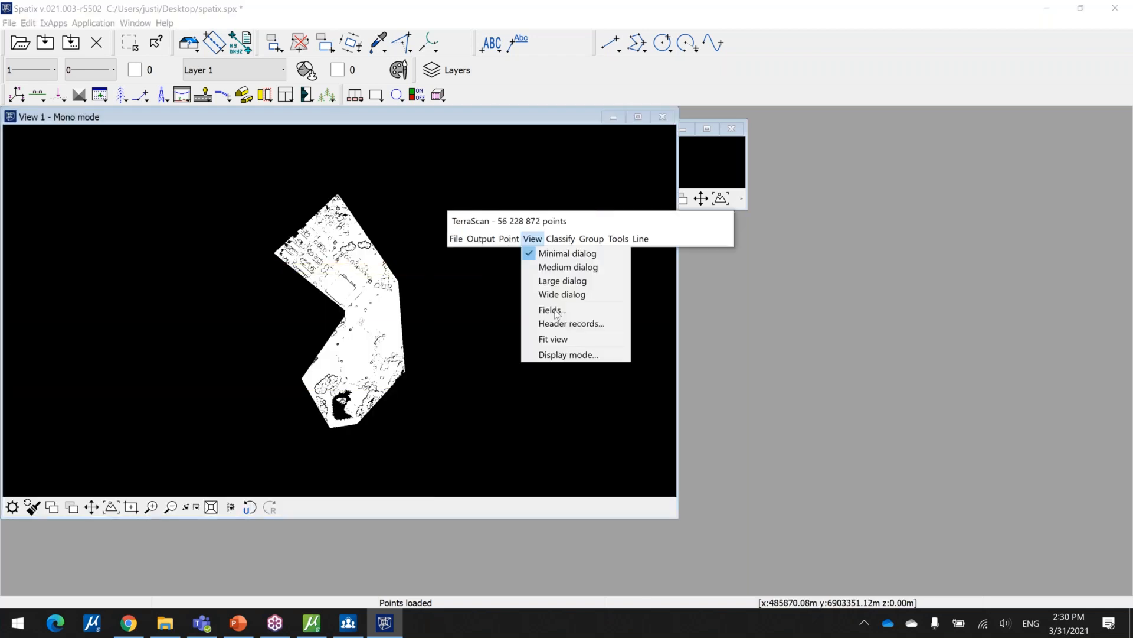
click(567, 355)
click(539, 173)
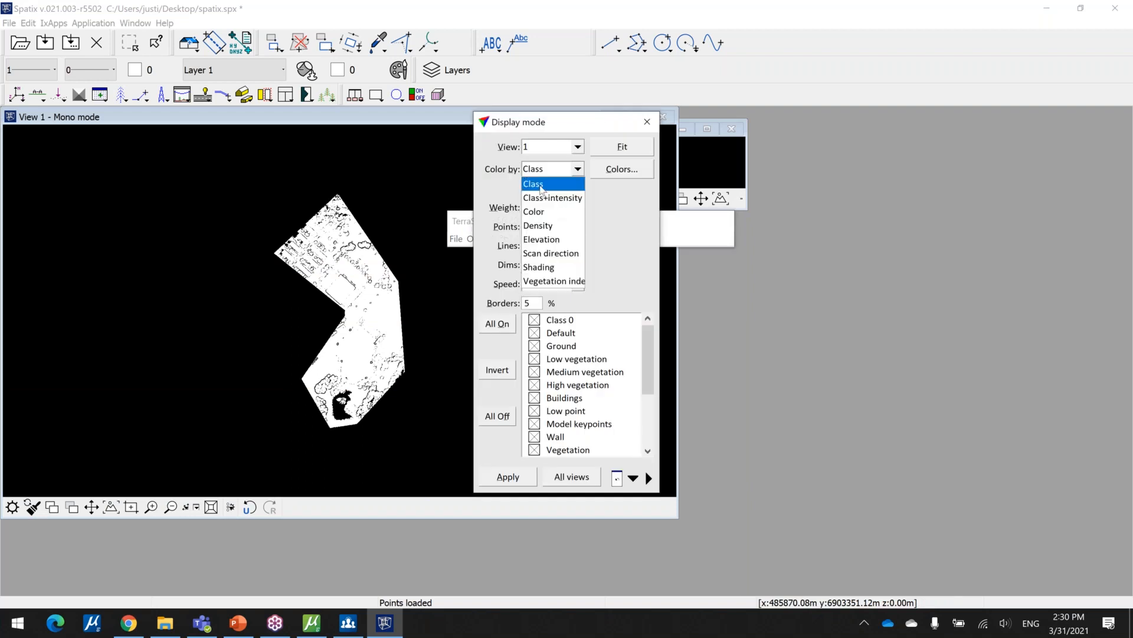
click(548, 216)
click(507, 476)
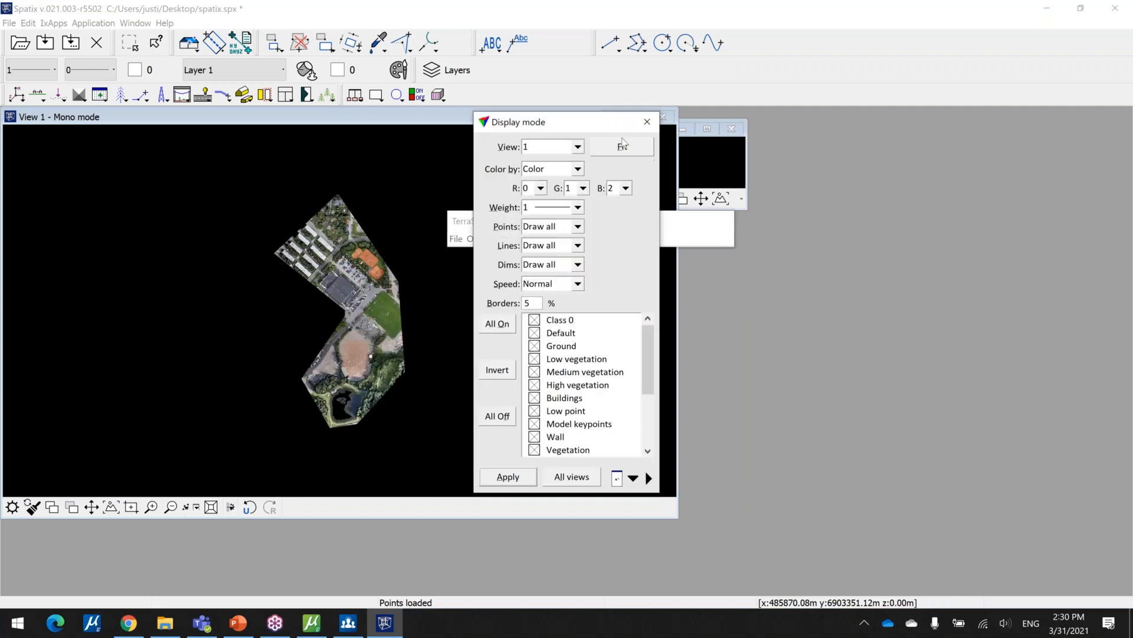
click(646, 123)
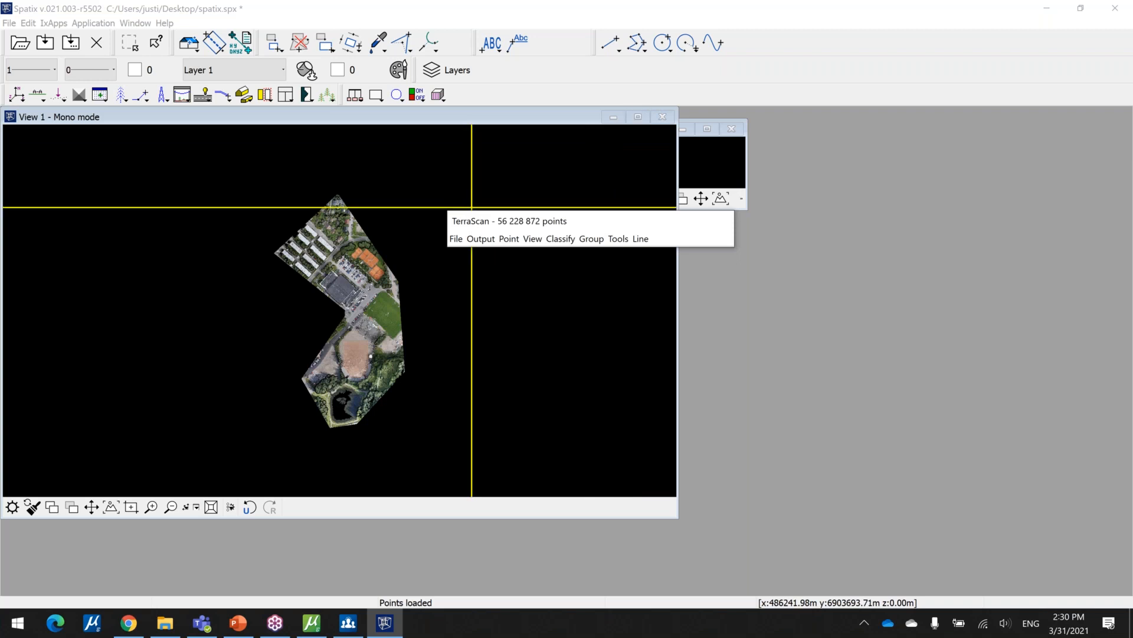
Draw a polygon along the pond's shoreline with Place Polygon and select it with Choose Elements.
click(645, 49)
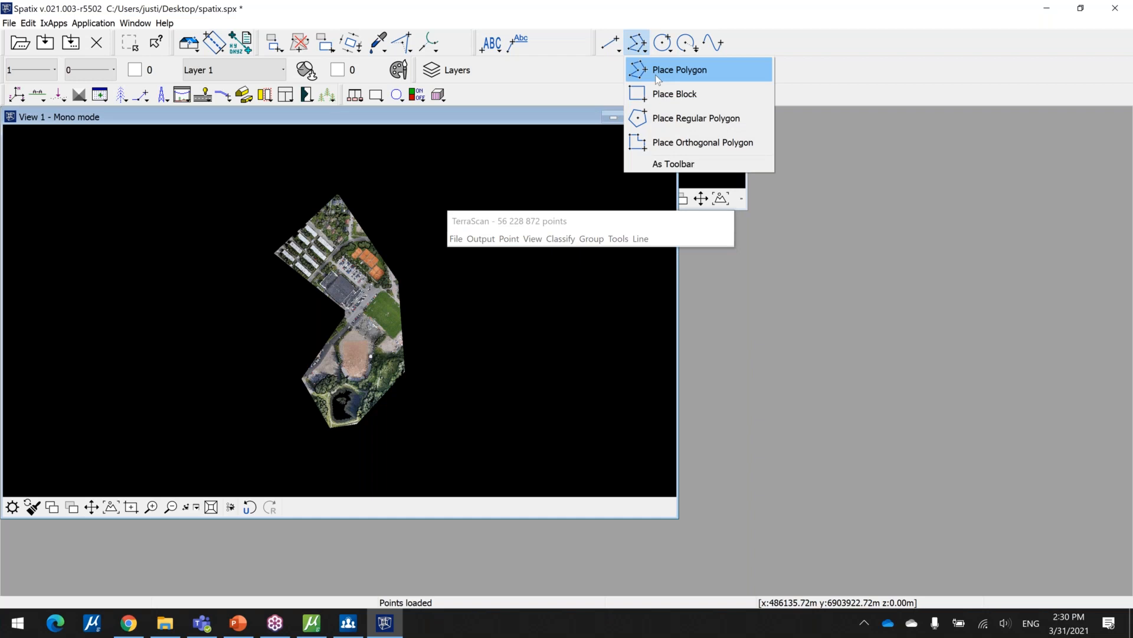
click(655, 70)
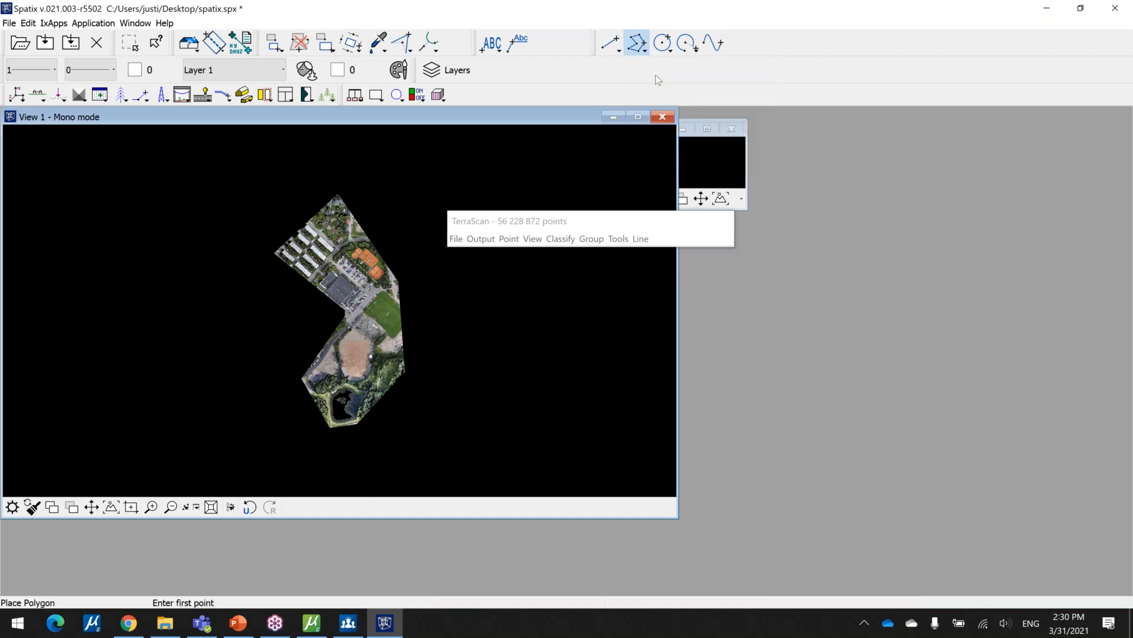
scroll(325, 415, up, 4)
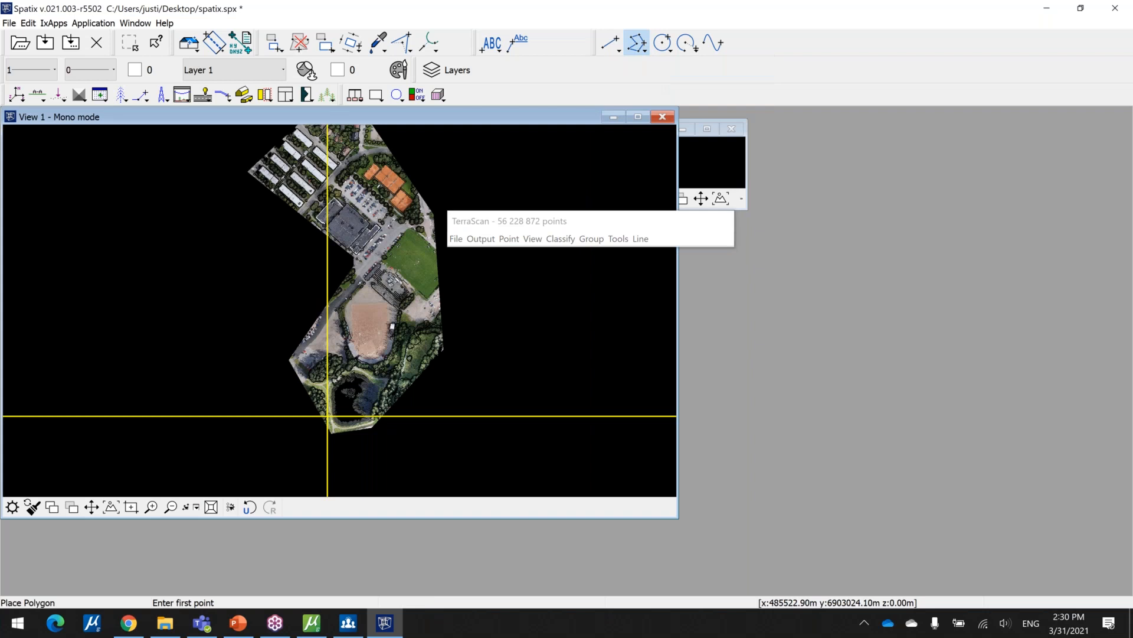
click(339, 334)
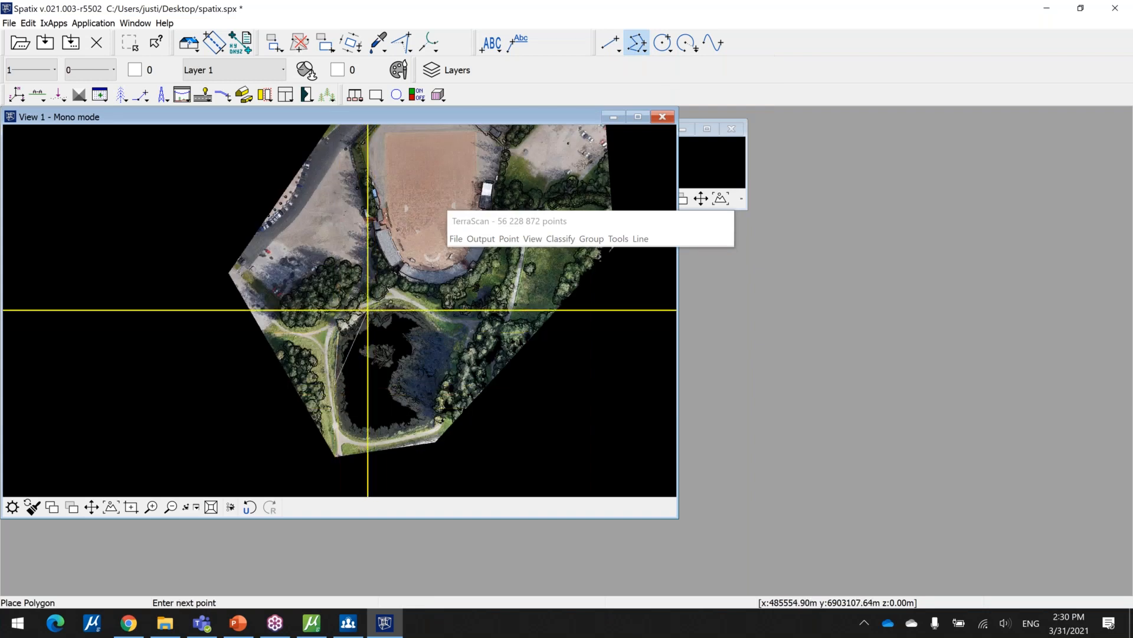
click(426, 311)
click(444, 330)
click(452, 379)
click(435, 420)
click(349, 437)
click(335, 407)
right_click(252, 407)
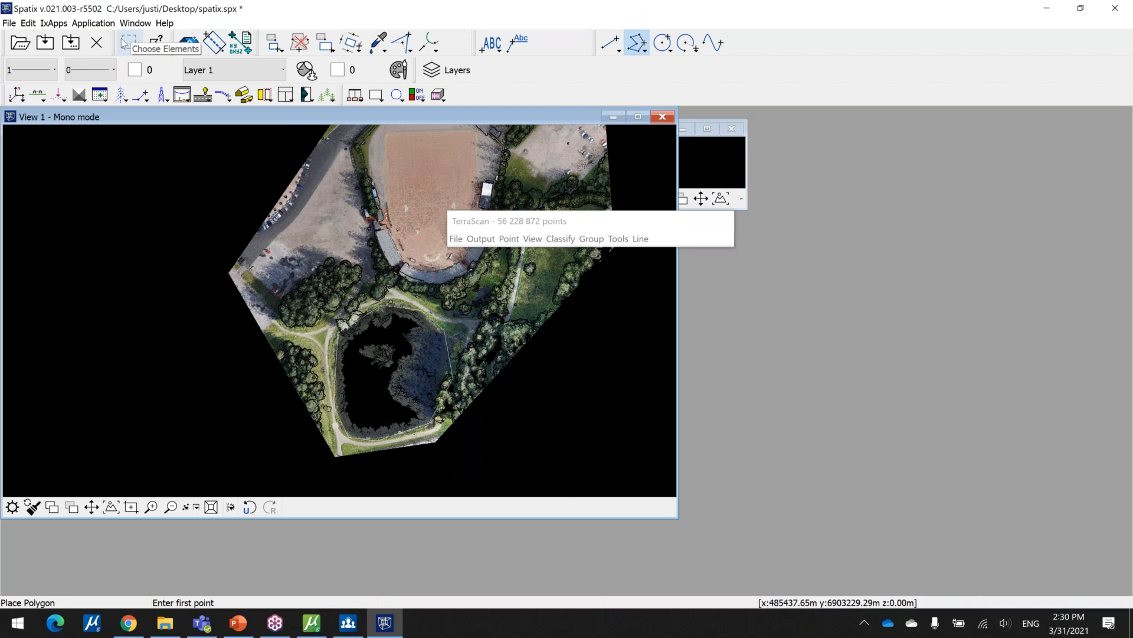
click(124, 44)
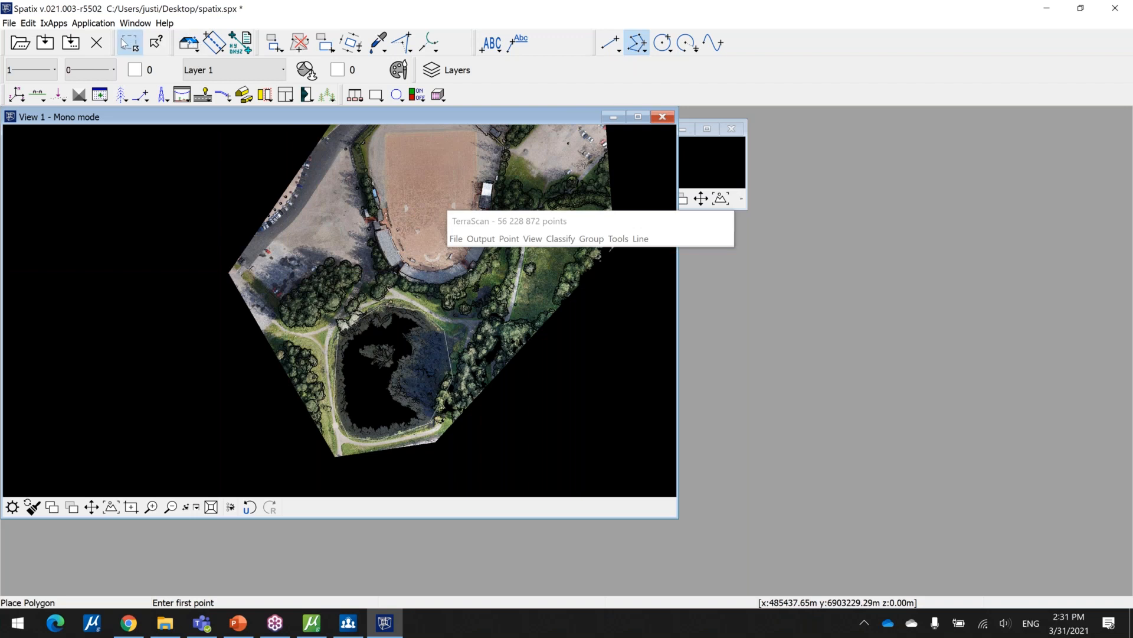
click(360, 320)
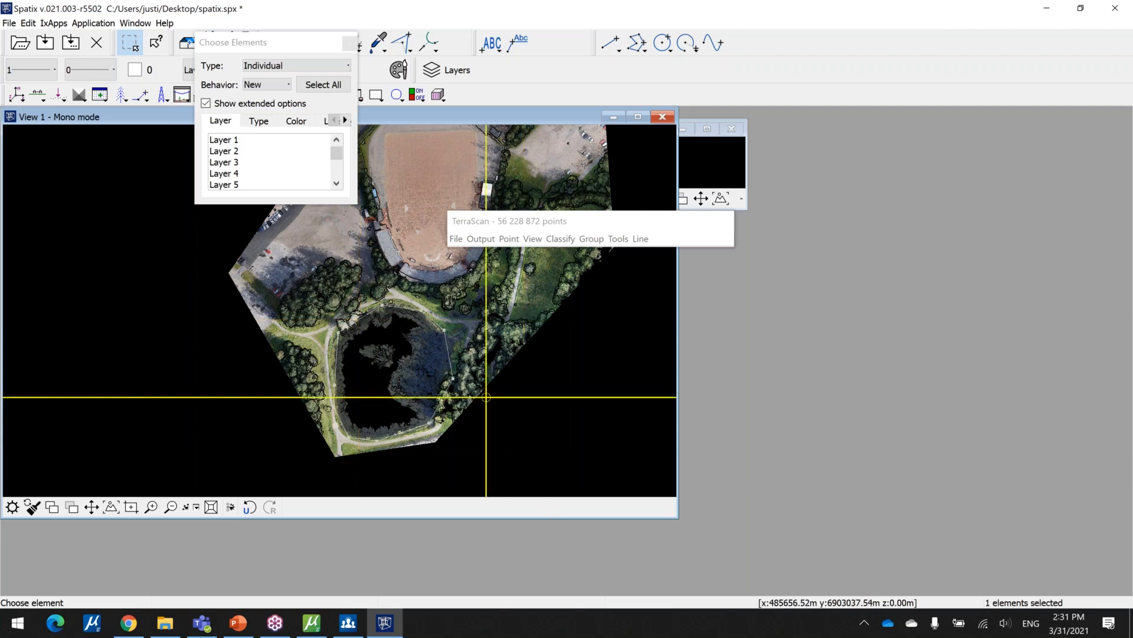
Switch back to MicroStation and classify points inside the selected pond shape from 1 - Default to 15 - water.
click(313, 623)
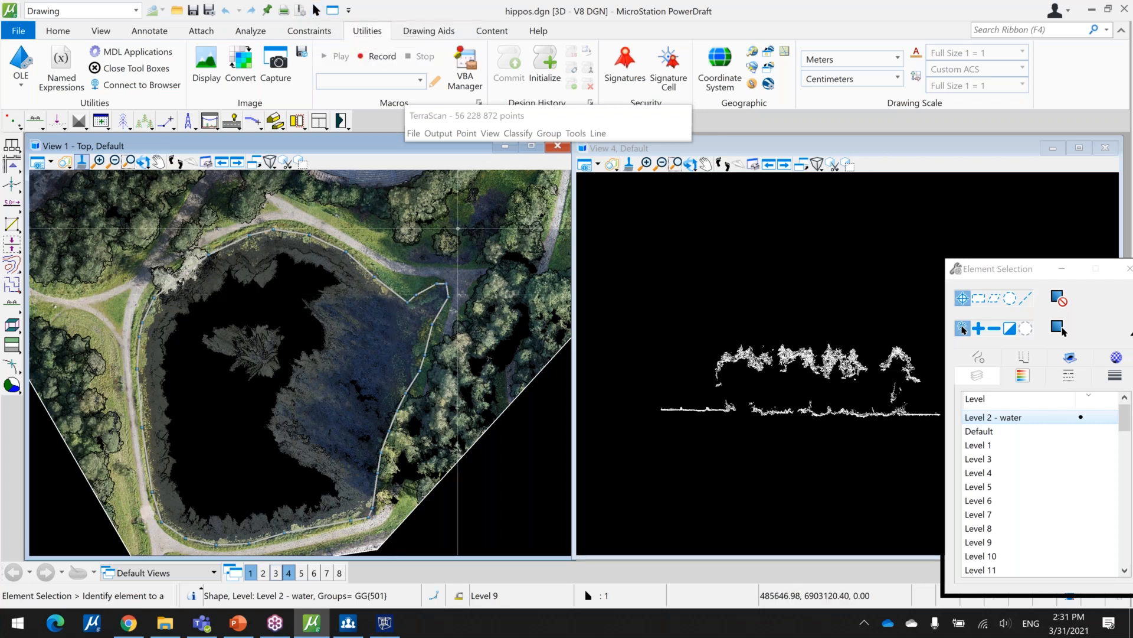
click(518, 134)
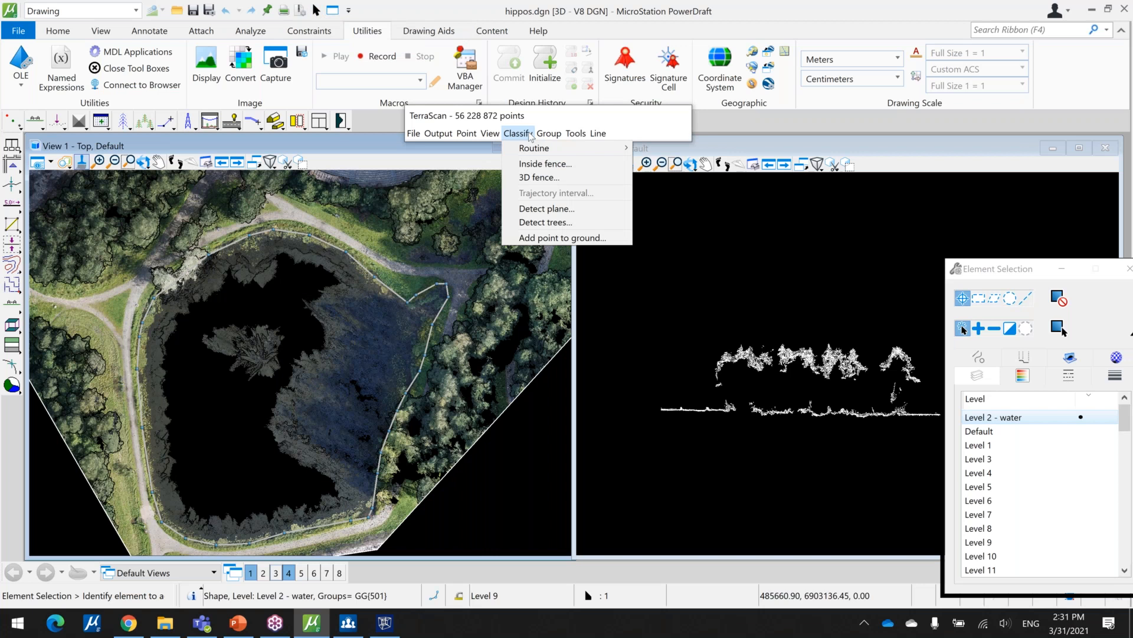
click(582, 167)
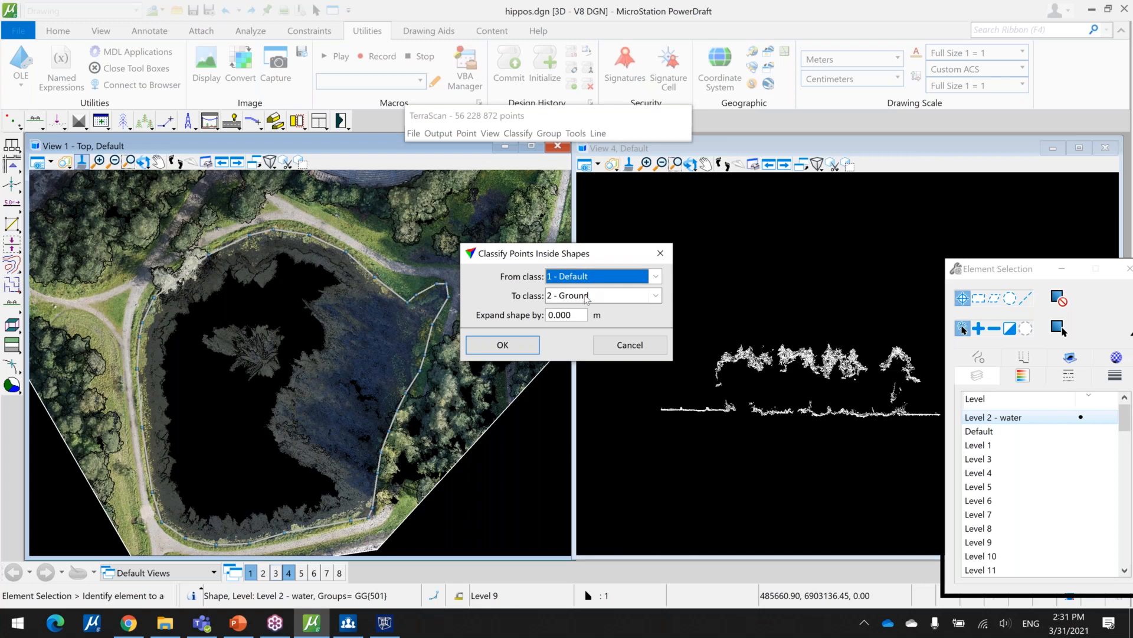
click(586, 297)
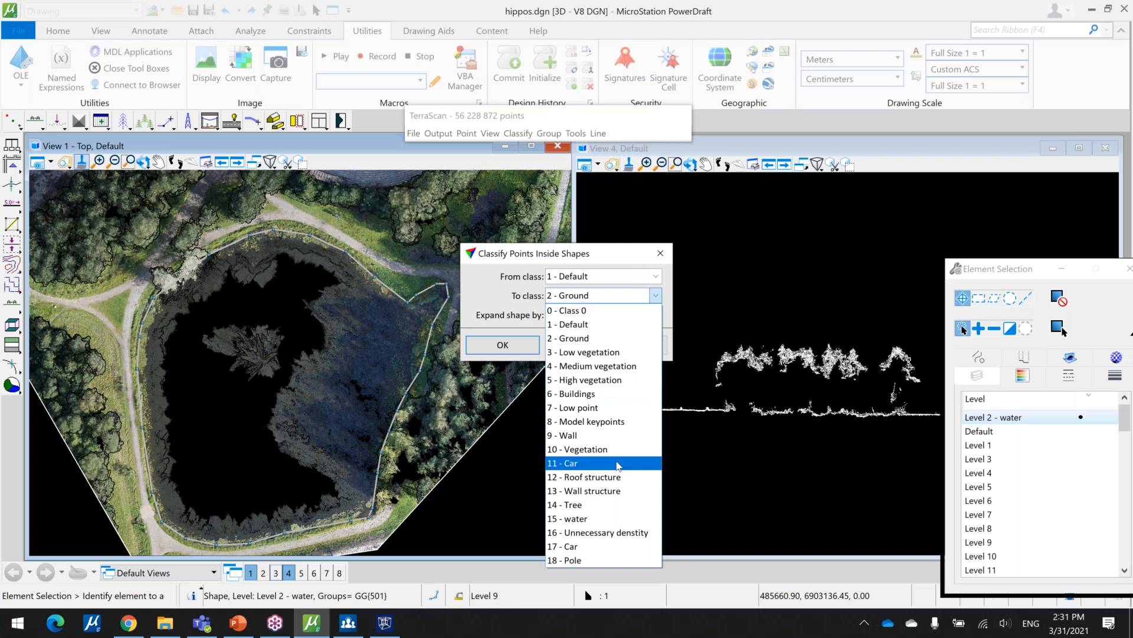
click(614, 520)
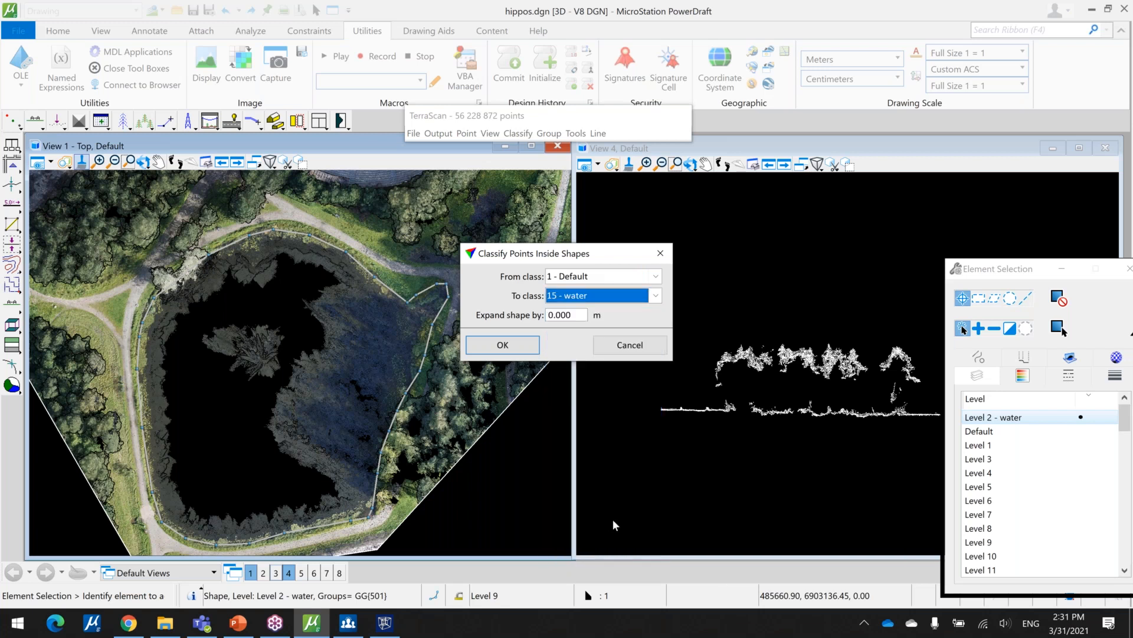
click(512, 346)
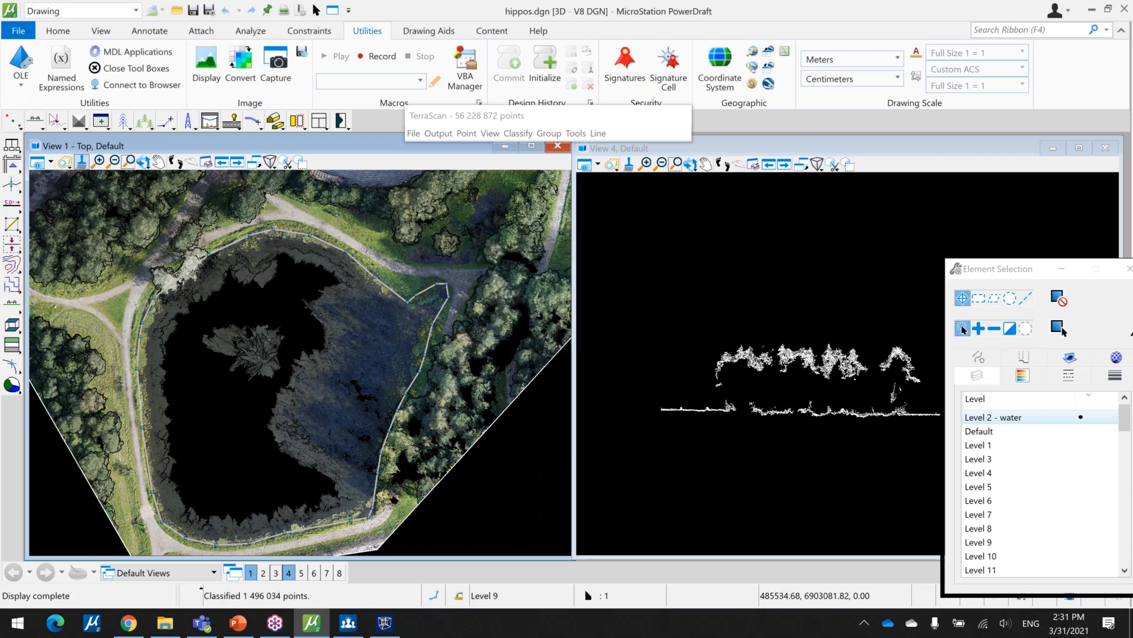
Draw a vertical section about 2.36 m deep west to east across the pond in View 4 and inspect the water points.
click(35, 121)
click(82, 323)
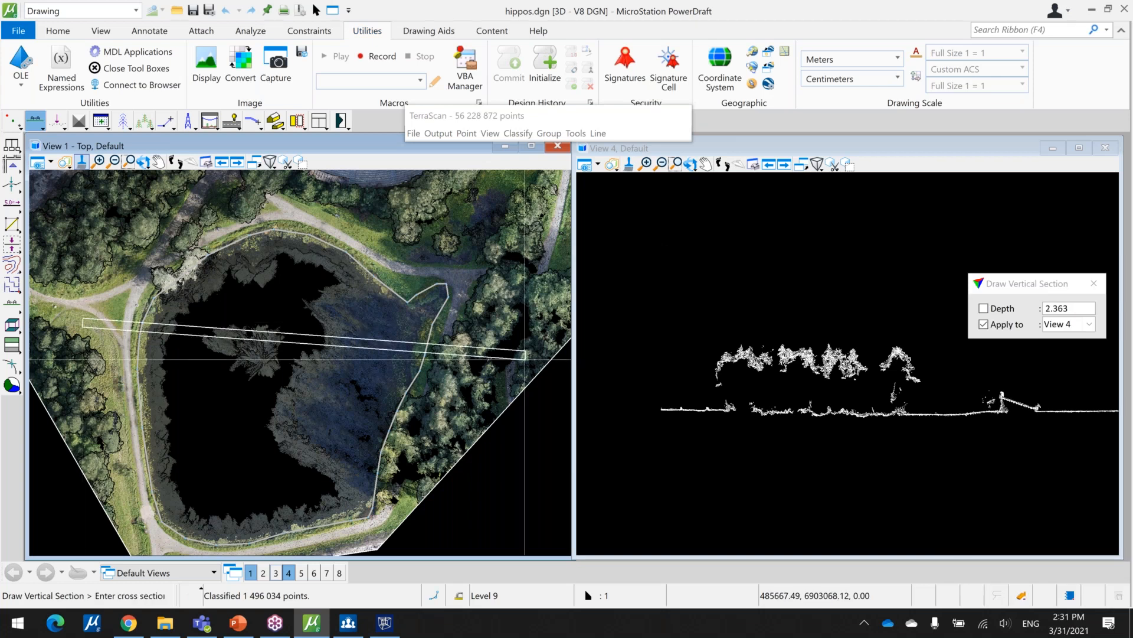
click(525, 358)
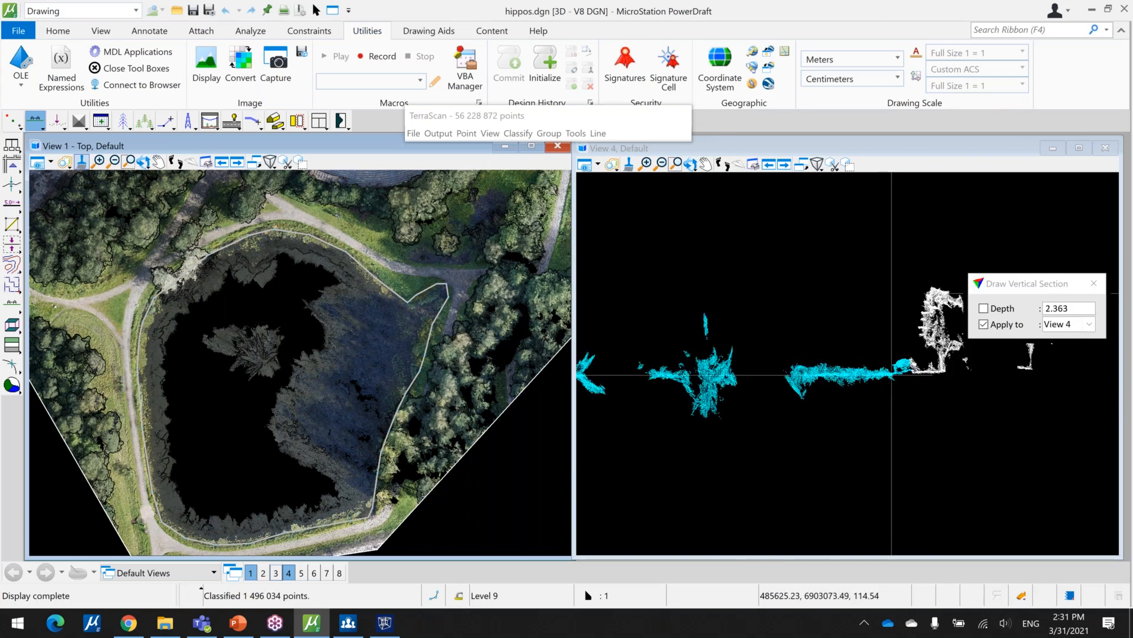
scroll(818, 379, down, 2)
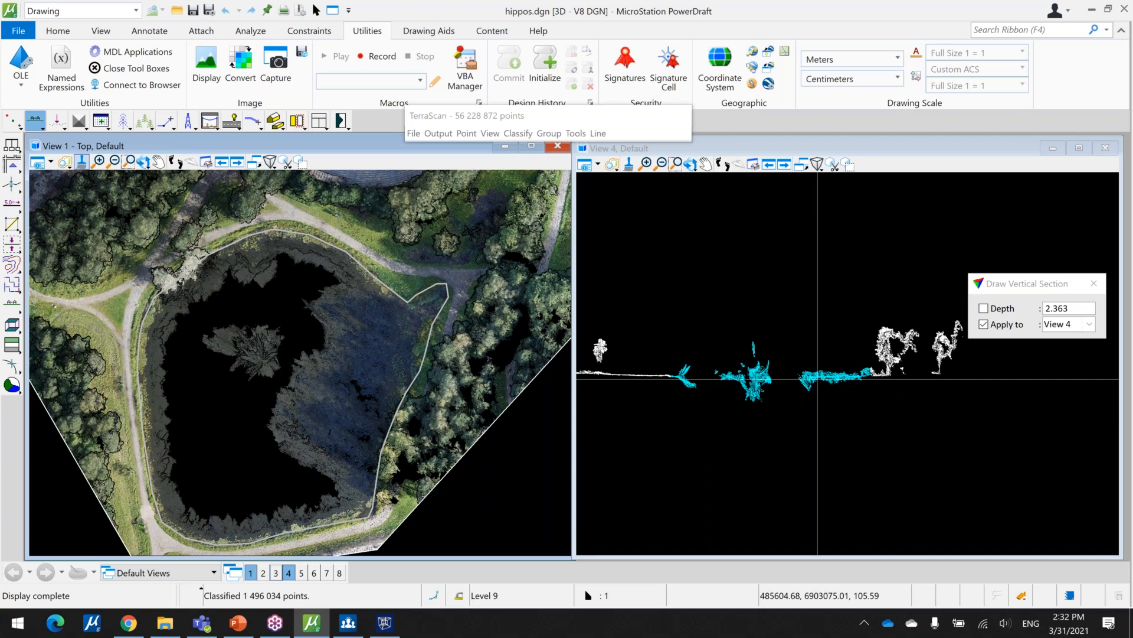
middle_drag(818, 378, 726, 370)
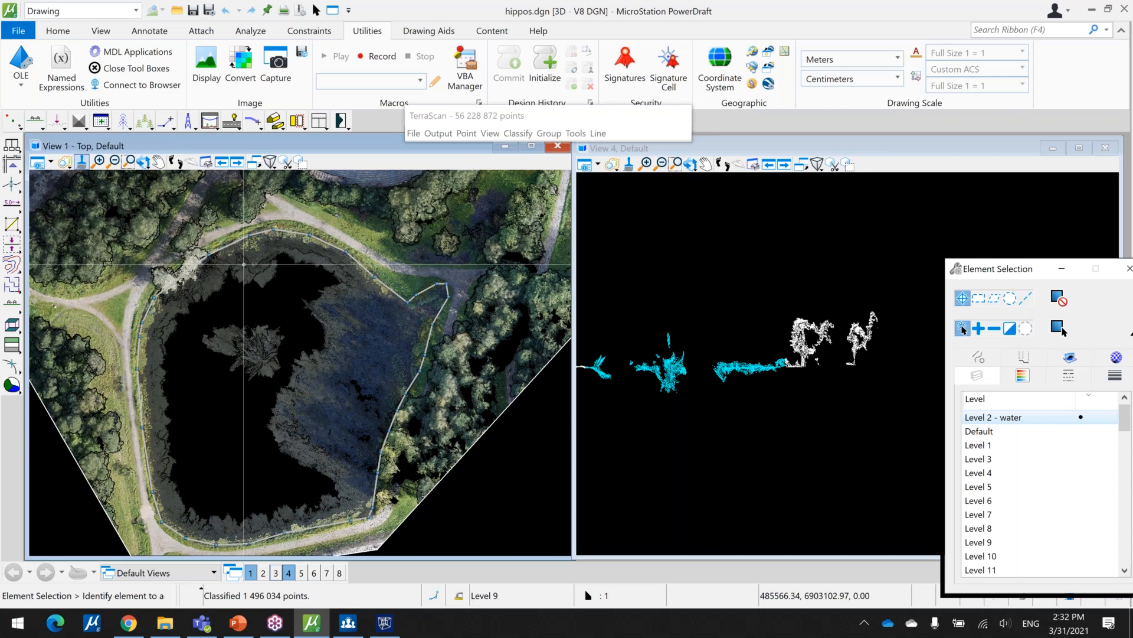
Draw a vertical section about 3.95 m deep from the pond's centre northeast across the shore and inspect the points in View 4.
click(35, 121)
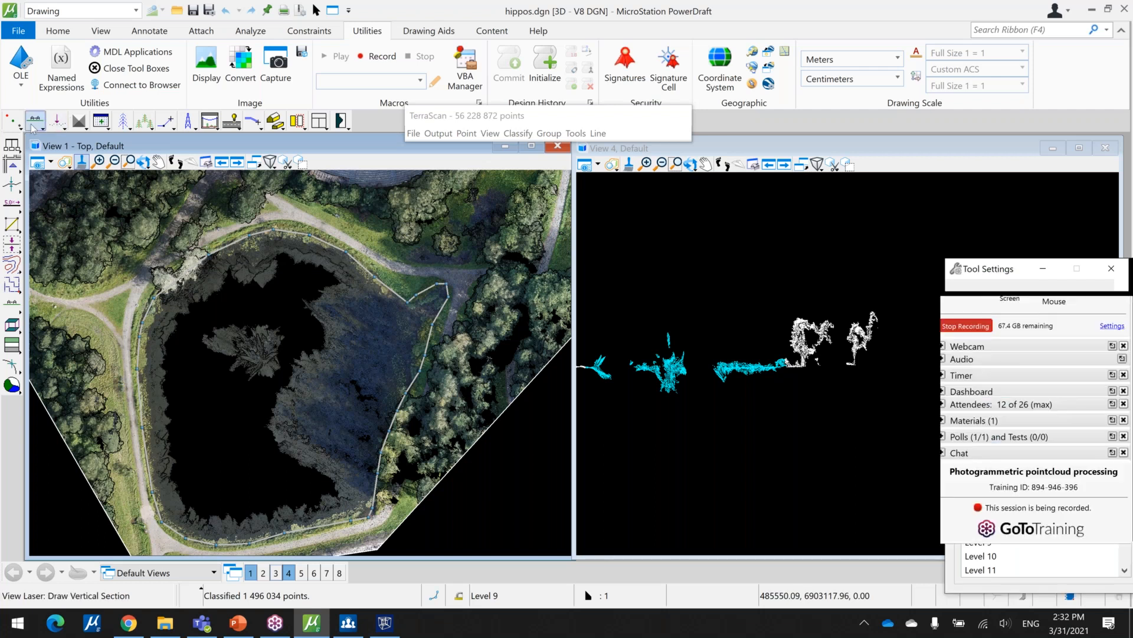
click(323, 369)
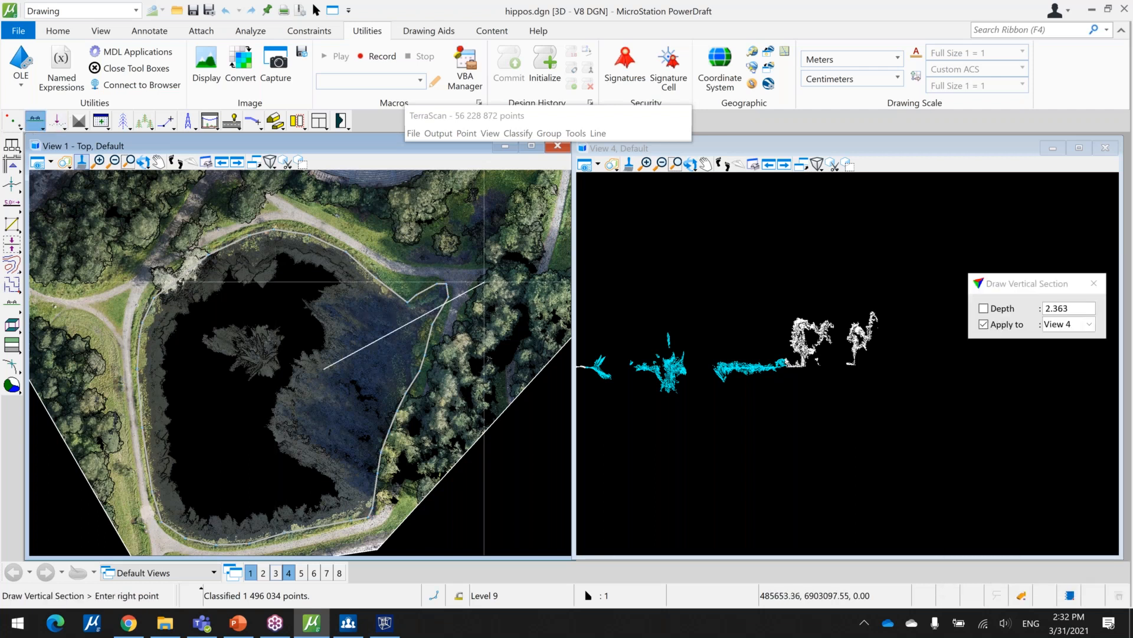
click(543, 222)
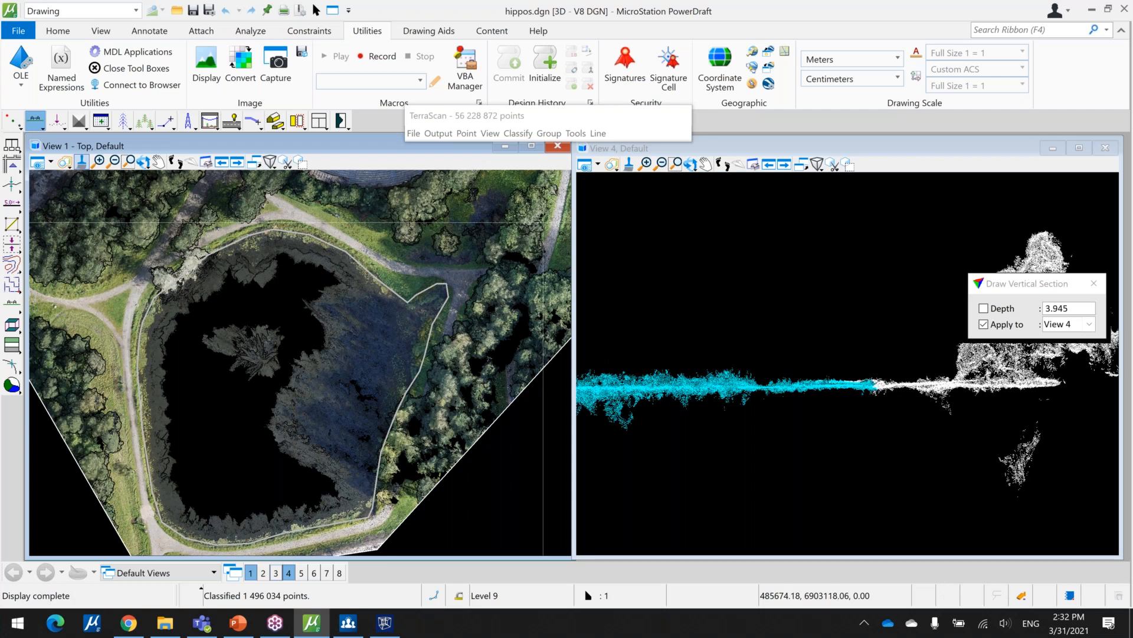
scroll(812, 387, down, 3)
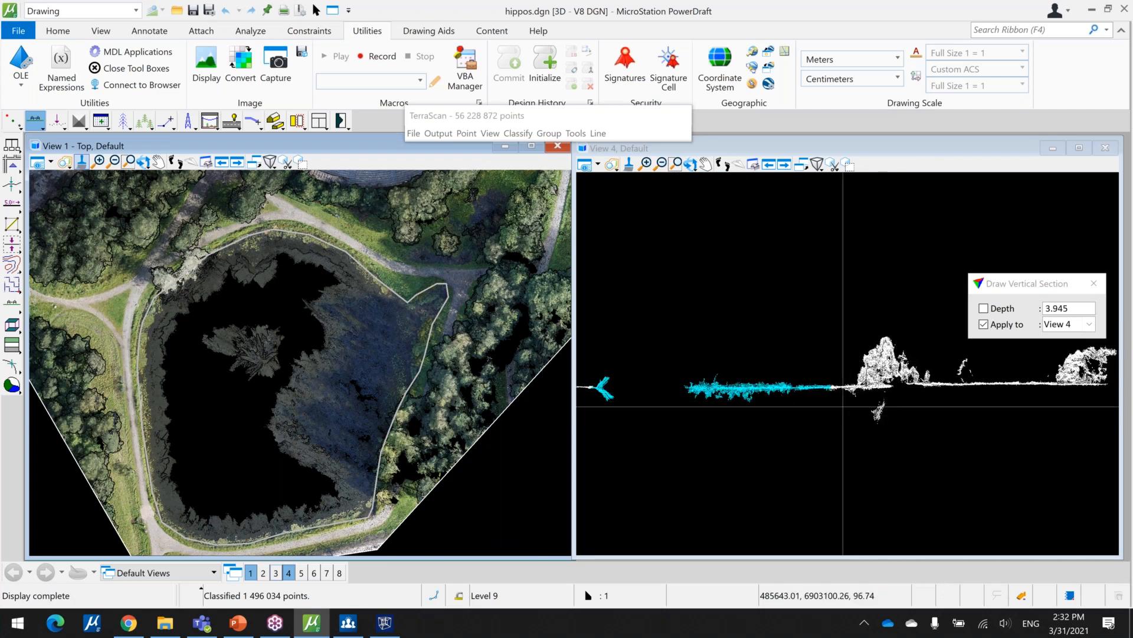
middle_click(843, 406)
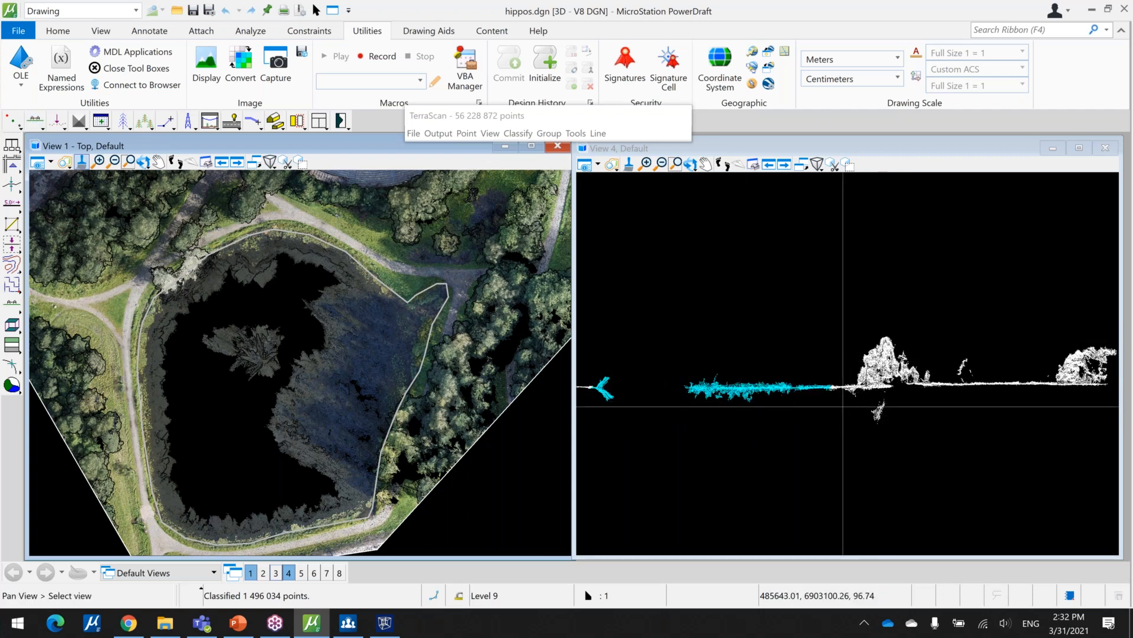
Start Classify Below Line with 1 - Default as the source class and 15 - water as the target class.
middle_drag(843, 406, 725, 363)
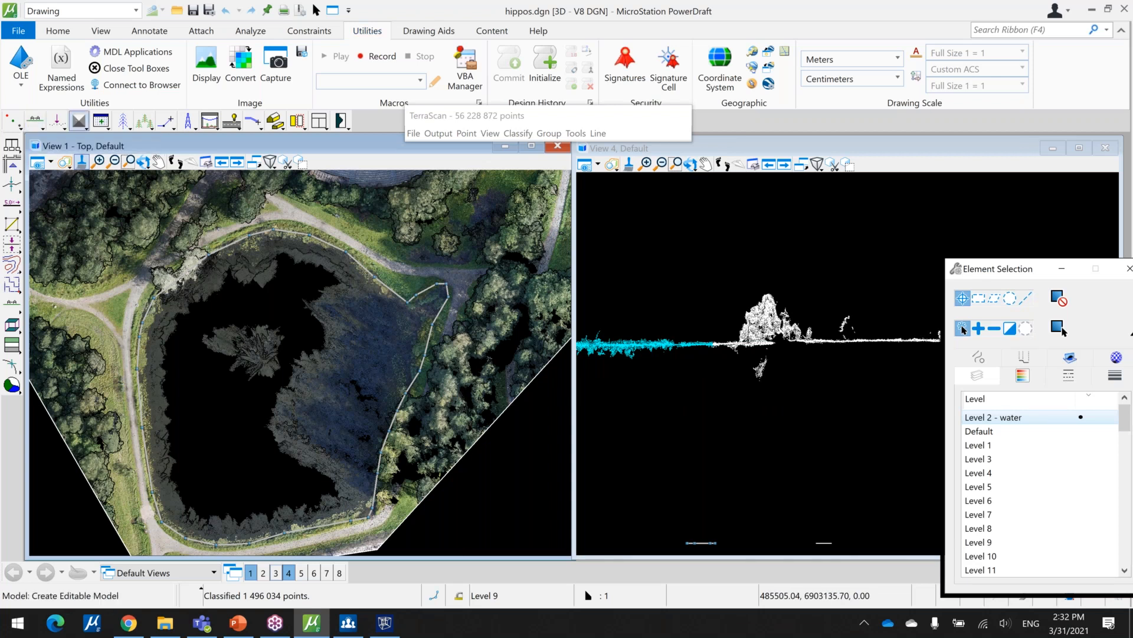
click(85, 124)
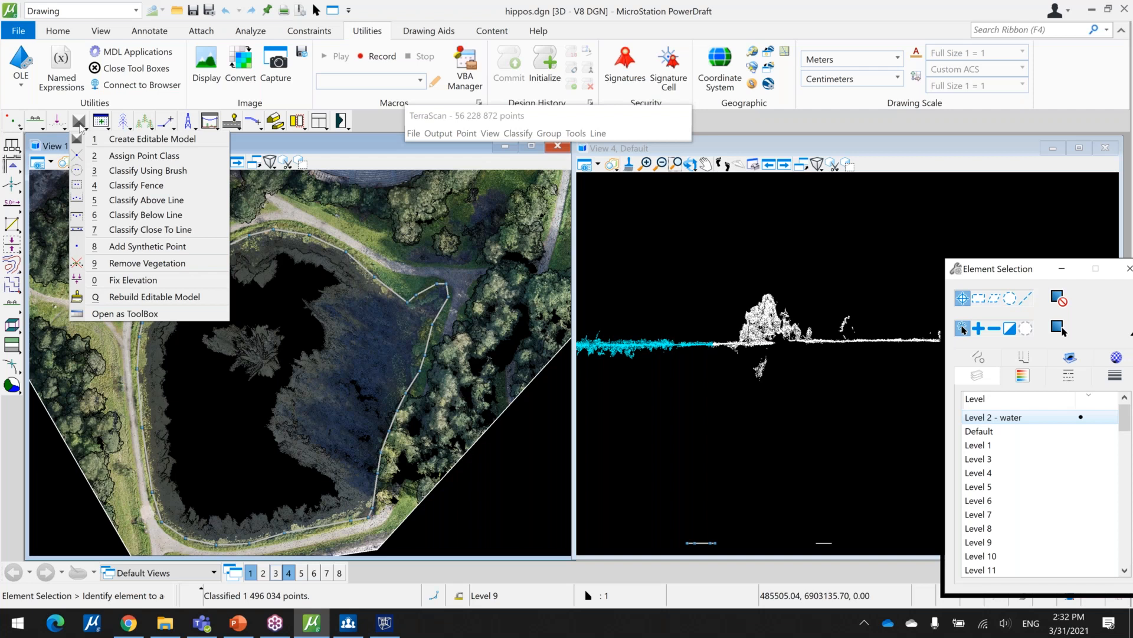
click(116, 220)
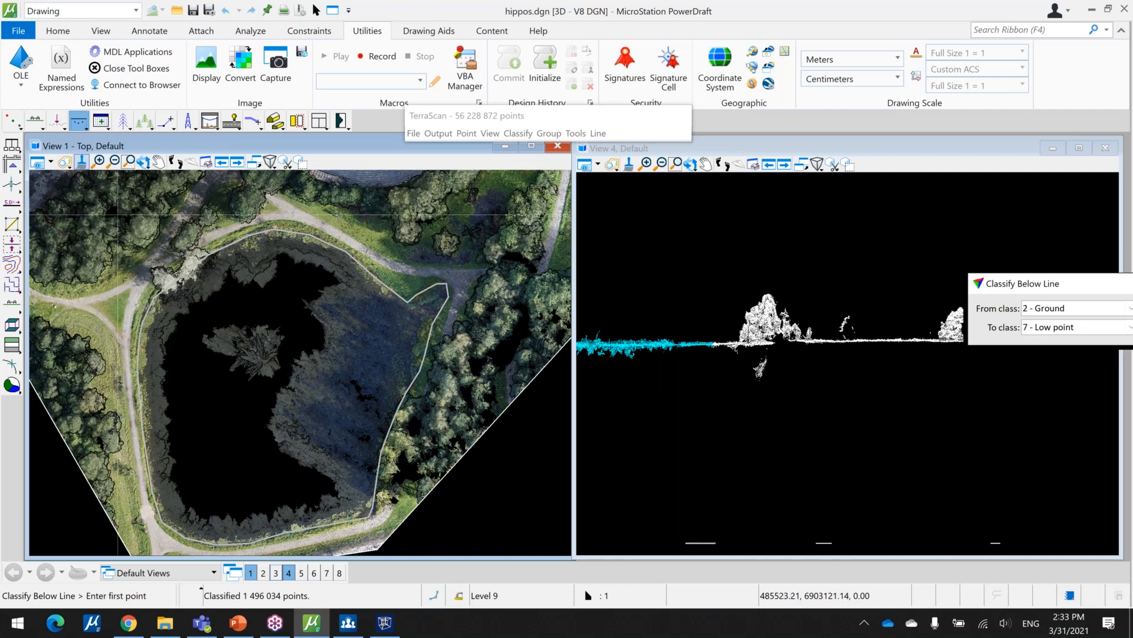
click(908, 11)
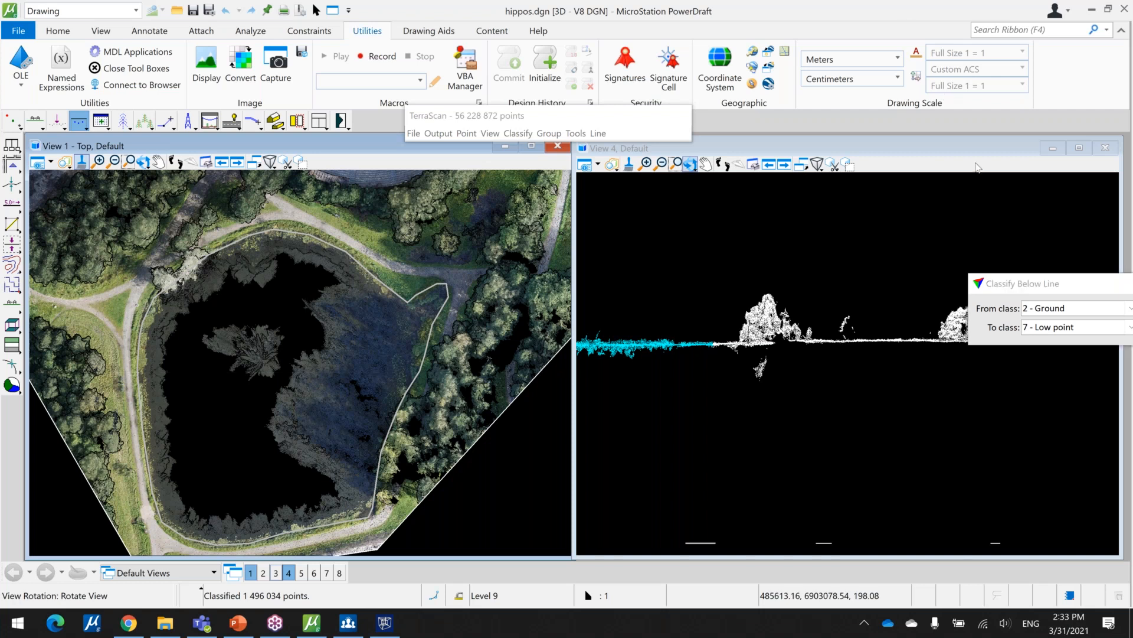
drag(1028, 283, 818, 101)
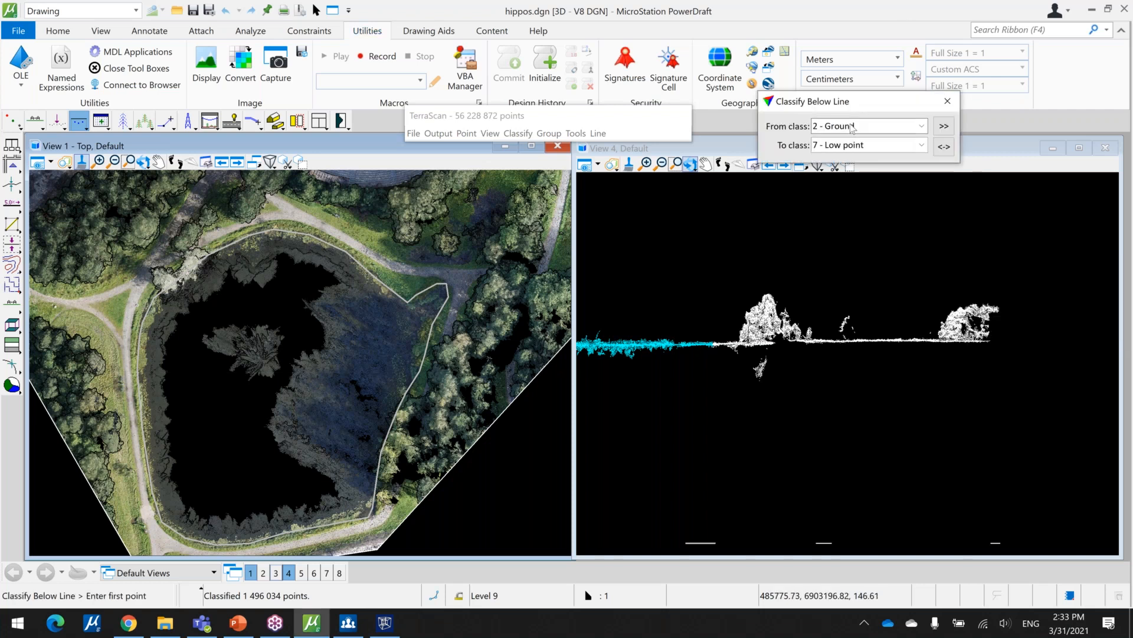
click(852, 128)
click(834, 193)
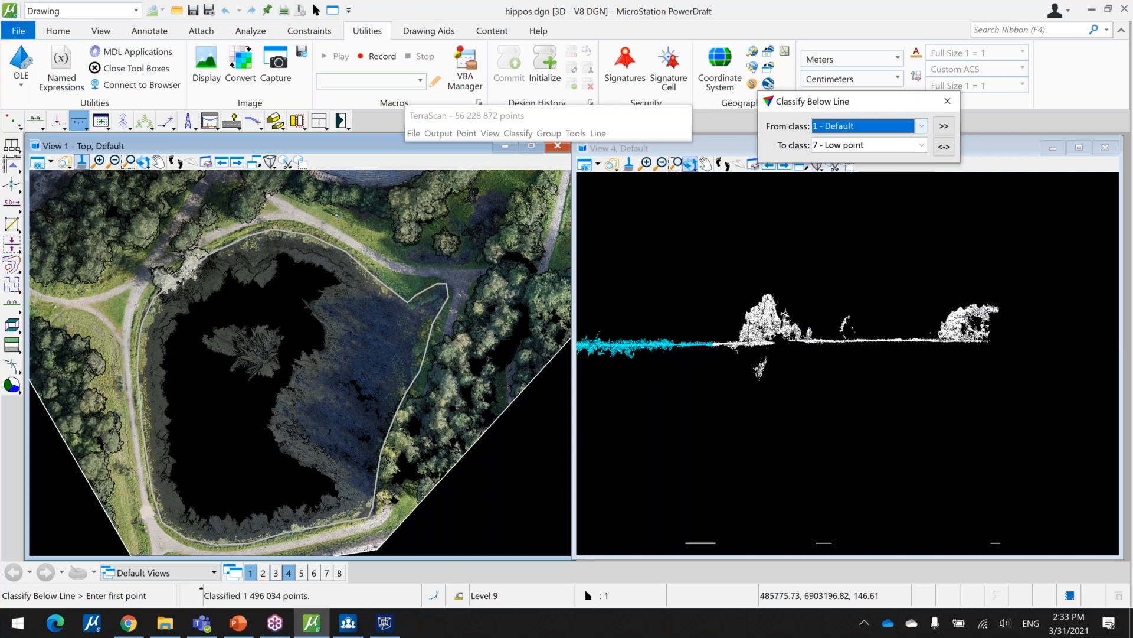
click(863, 145)
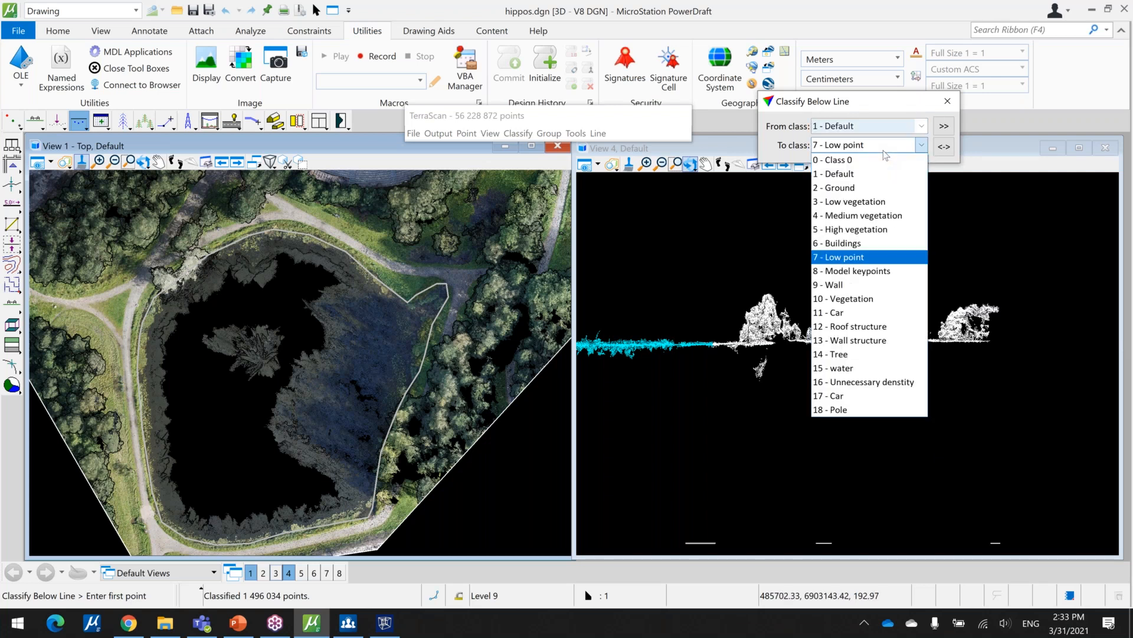
click(887, 370)
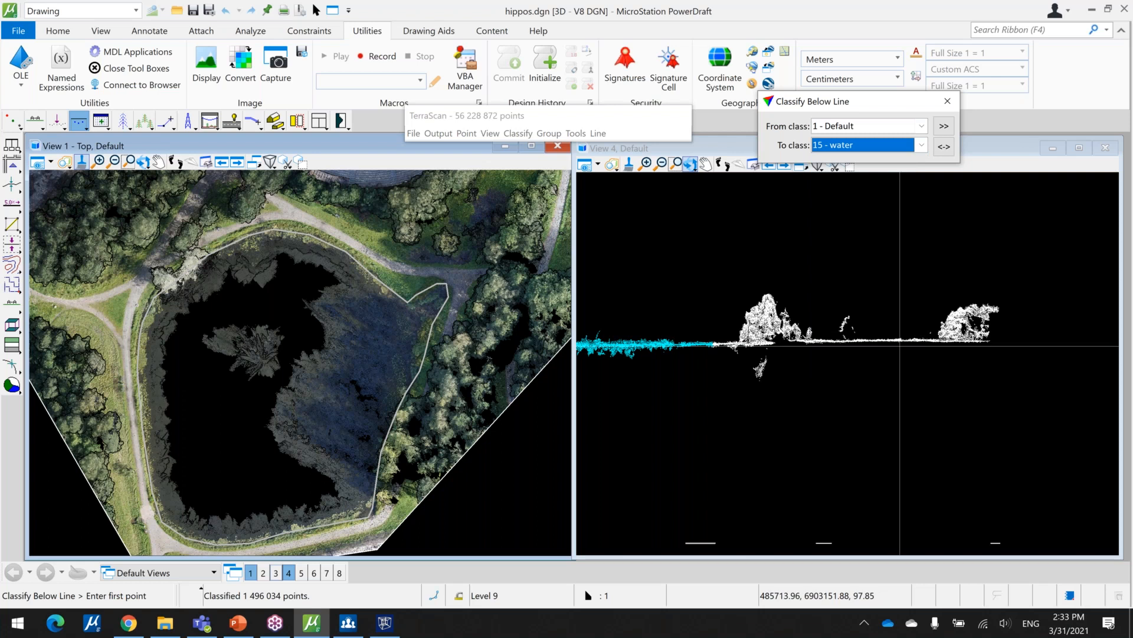
Classify the stray points beneath the ground surface under the shoreline tree as water by drawing a line just below the ground in View 4.
click(780, 347)
click(743, 346)
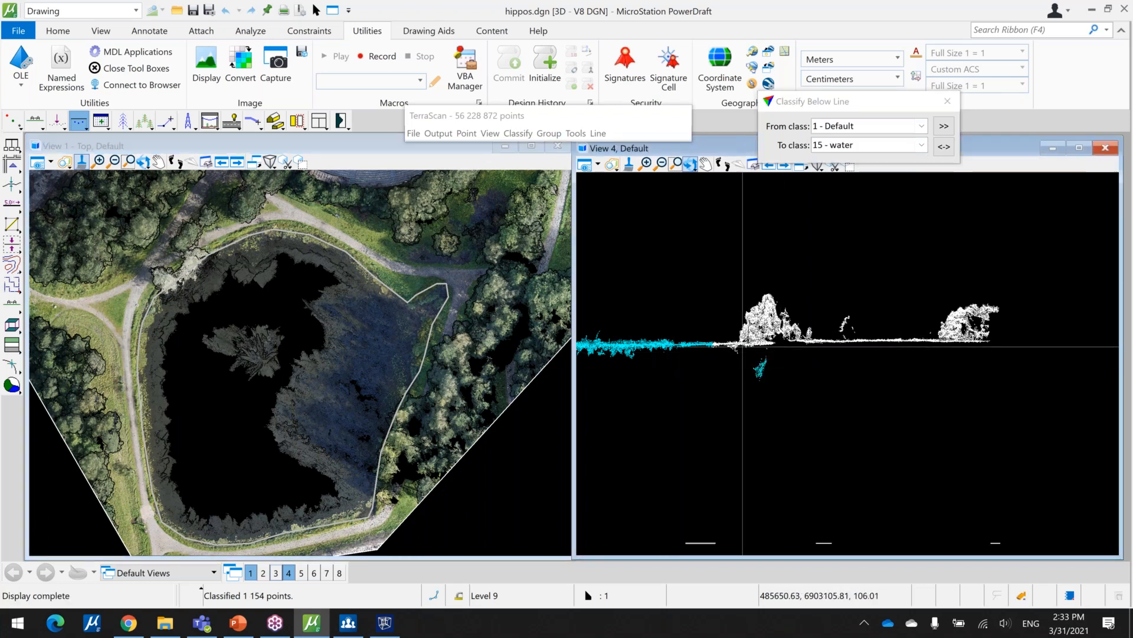
scroll(742, 347, up, 5)
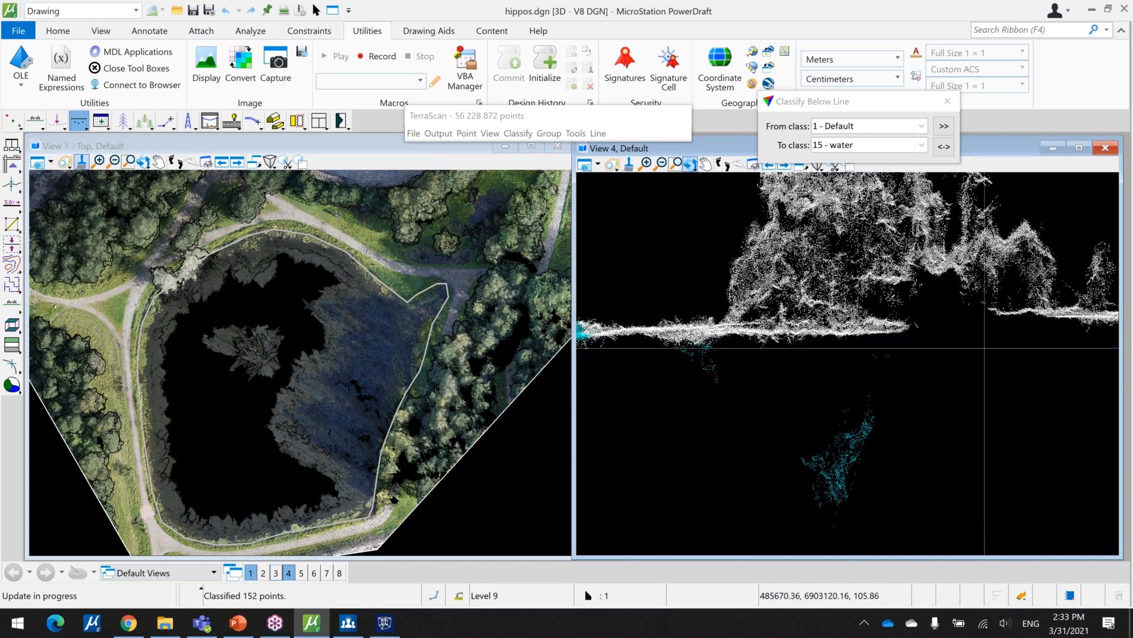
scroll(657, 447, down, 2)
middle_drag(657, 447, 847, 409)
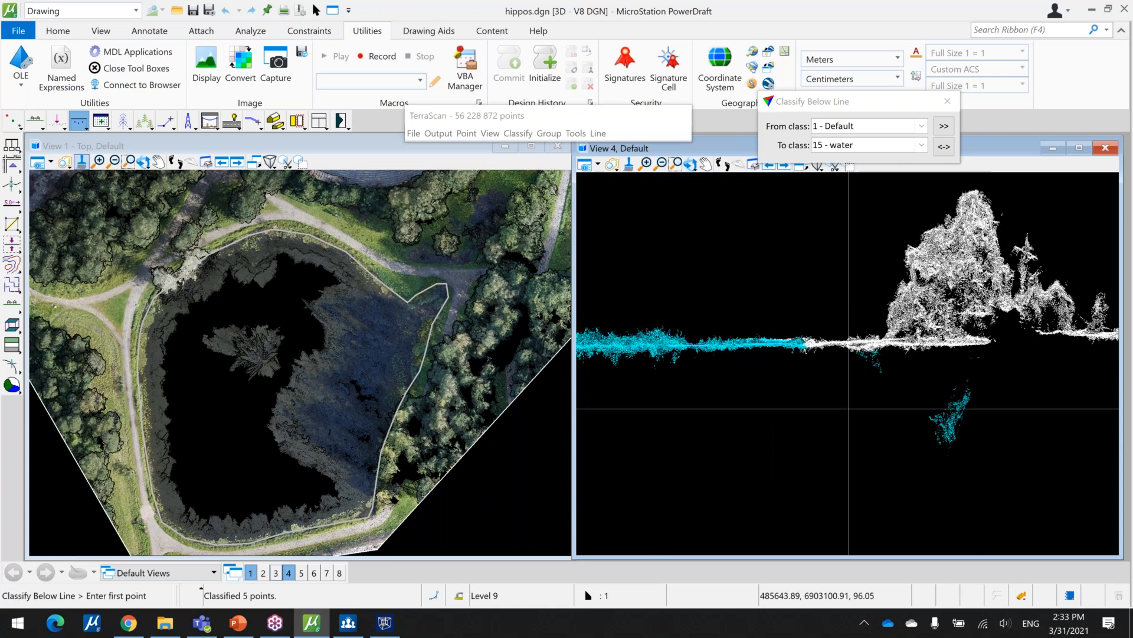
Draw a vertical section about 22.3 m deep from the pond's centre northeast across the shore and classify the points below its ground as water.
click(35, 121)
click(286, 358)
click(498, 180)
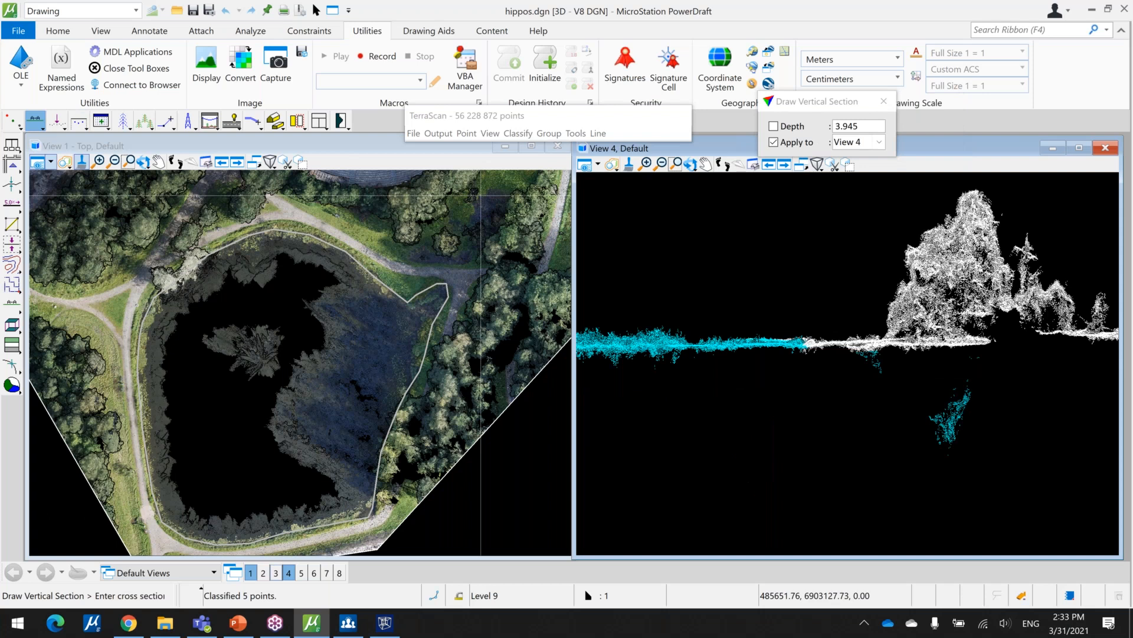
click(505, 256)
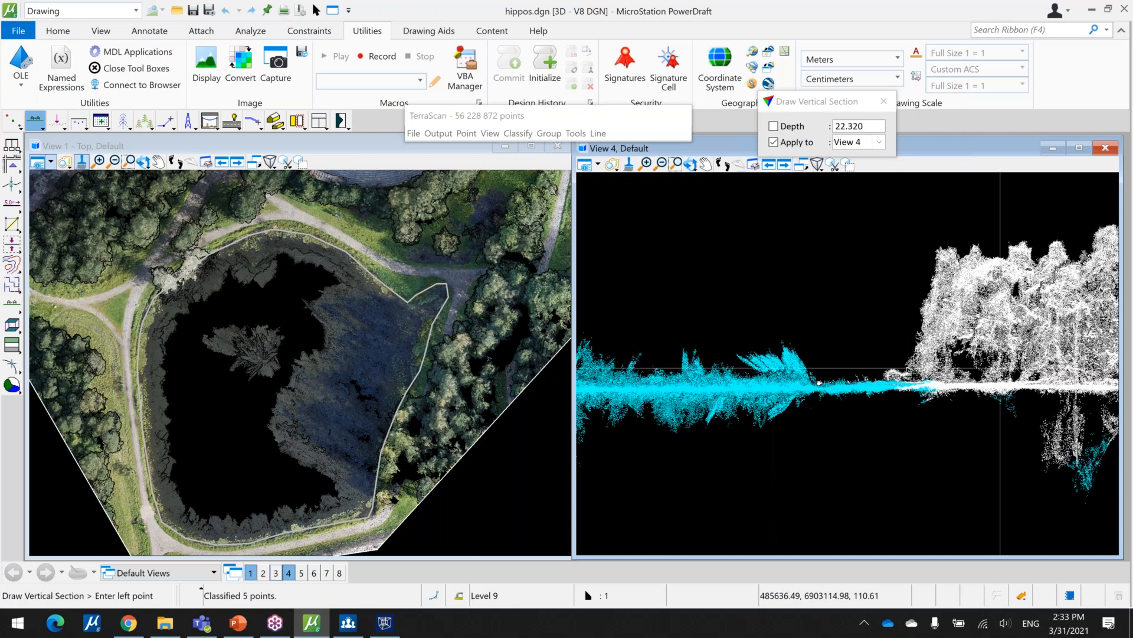
middle_drag(1000, 368, 820, 294)
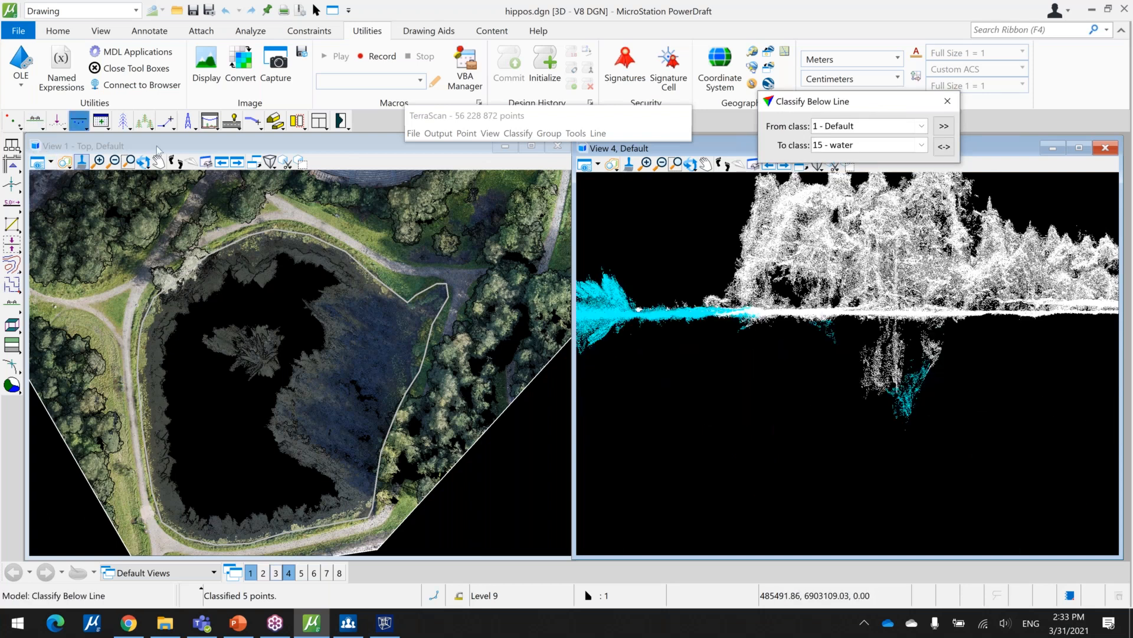
click(844, 325)
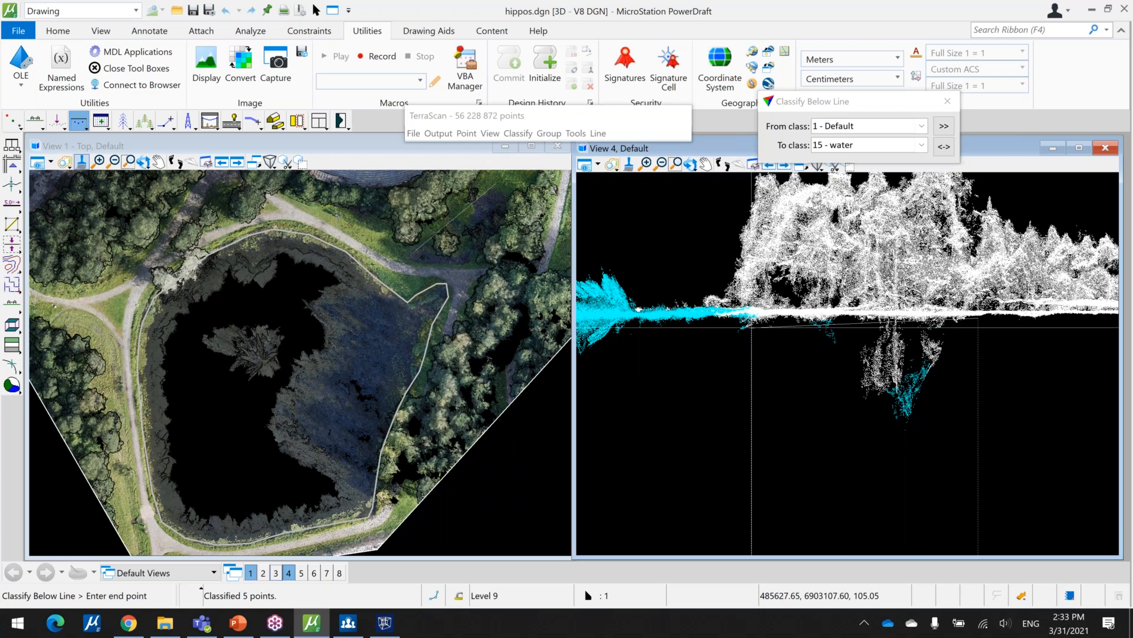
click(749, 324)
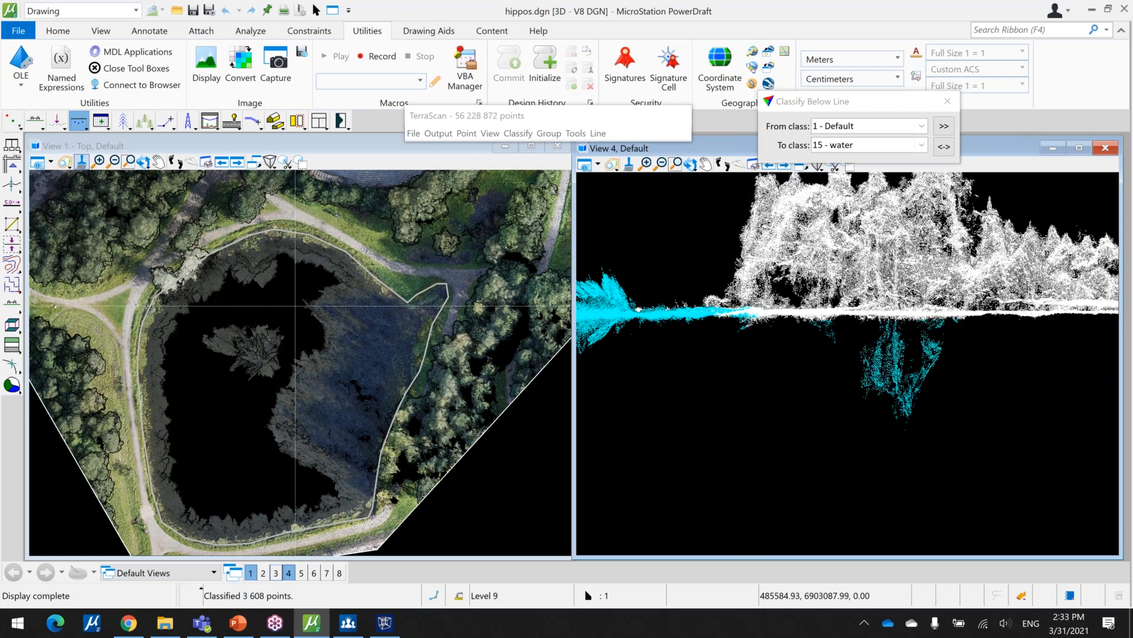
Draw a vertical section about 26.8 m deep from the arena southeast across the trees to check the below-ground points in View 4.
scroll(310, 345, down, 3)
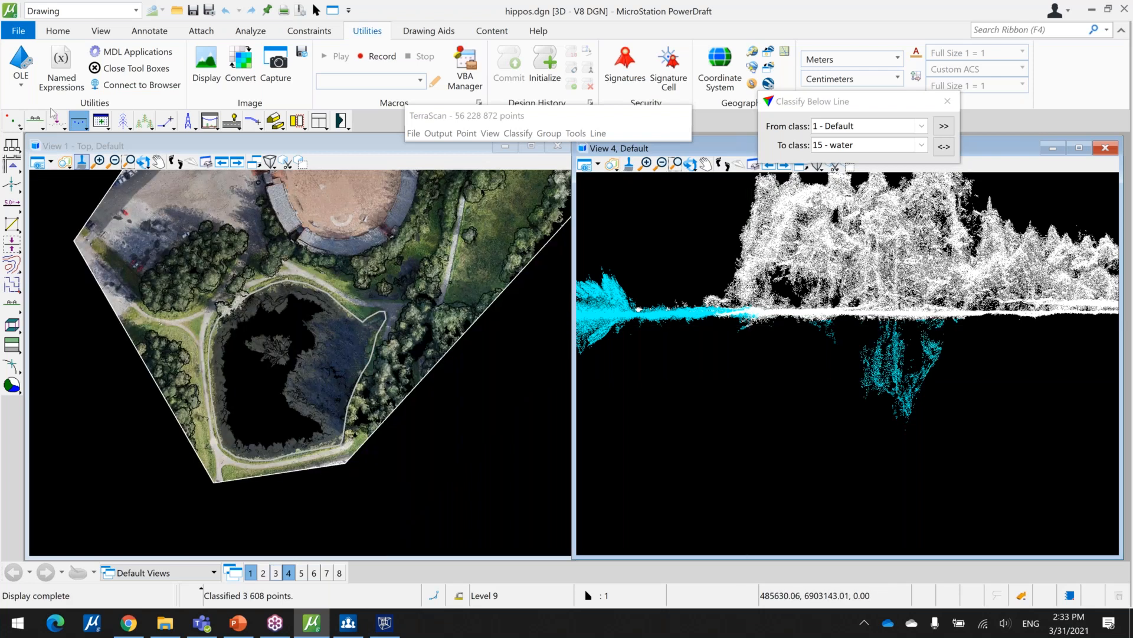
click(35, 120)
click(357, 226)
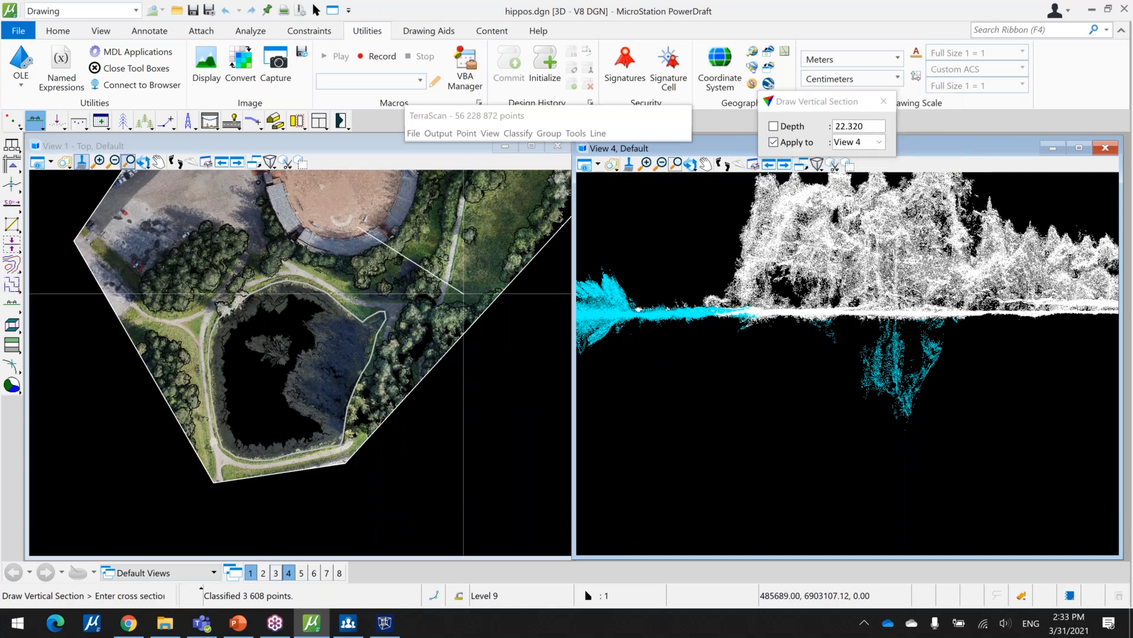
click(453, 336)
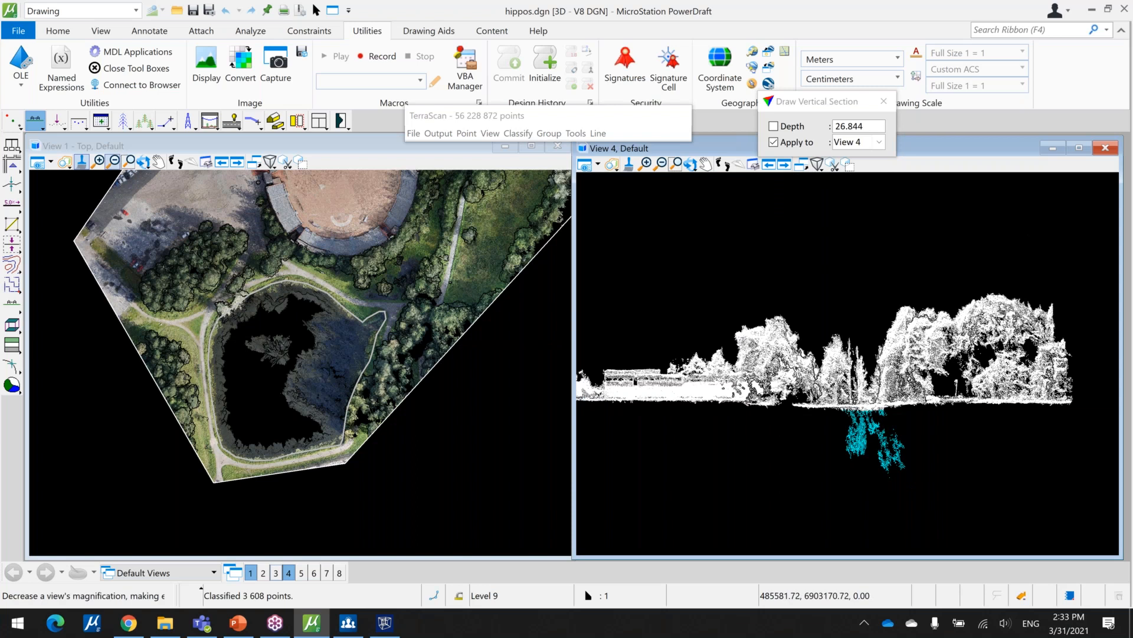
Draw a vertical section about 55.6 m deep northeast to southwest across the pond and classify the points beneath the water surface as water.
right_click(311, 233)
click(440, 232)
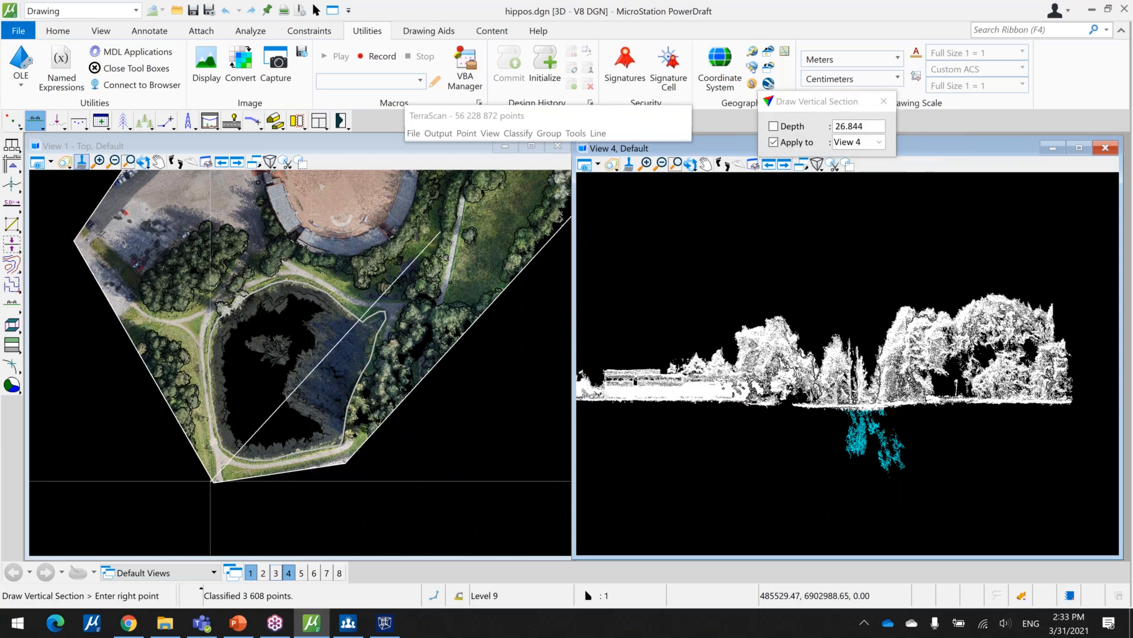
click(211, 481)
click(367, 538)
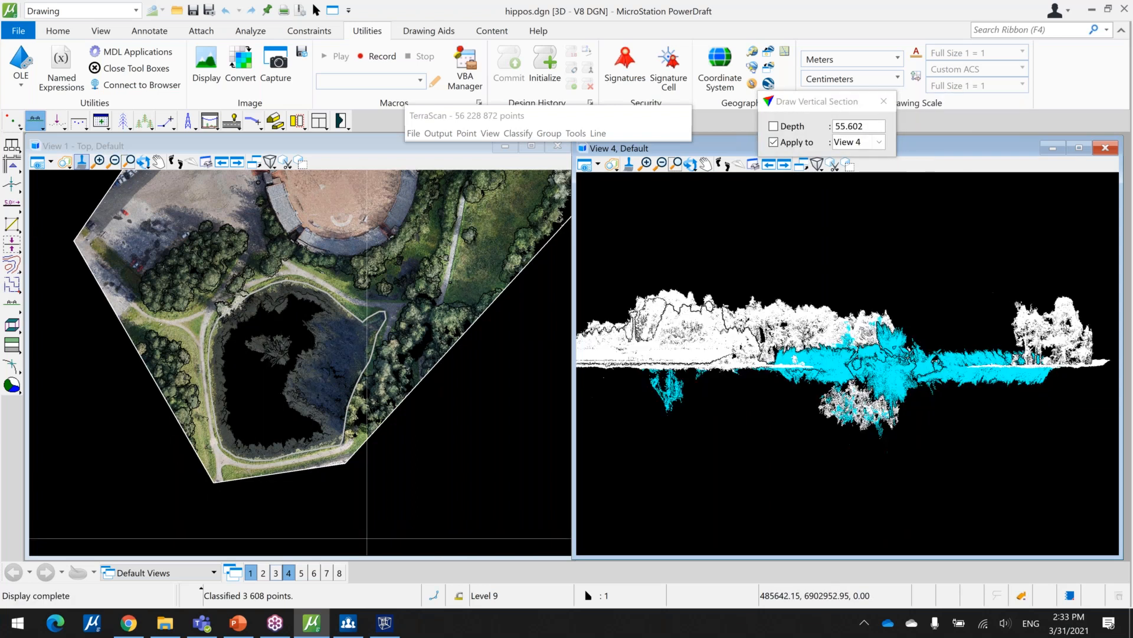
click(79, 120)
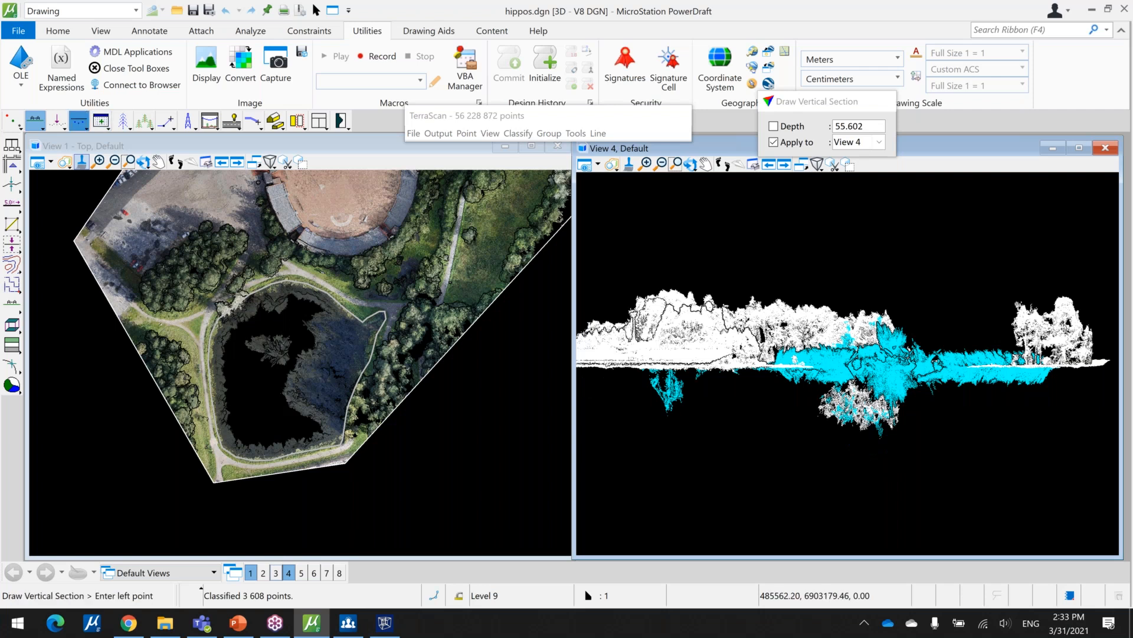
scroll(899, 408, up, 5)
click(941, 294)
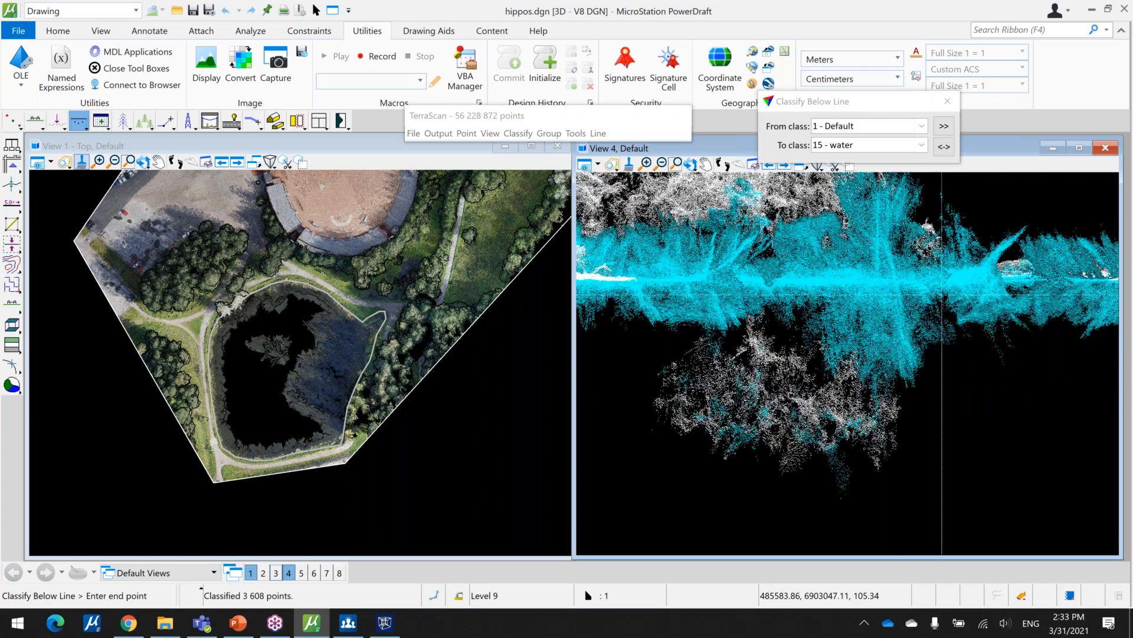
click(551, 342)
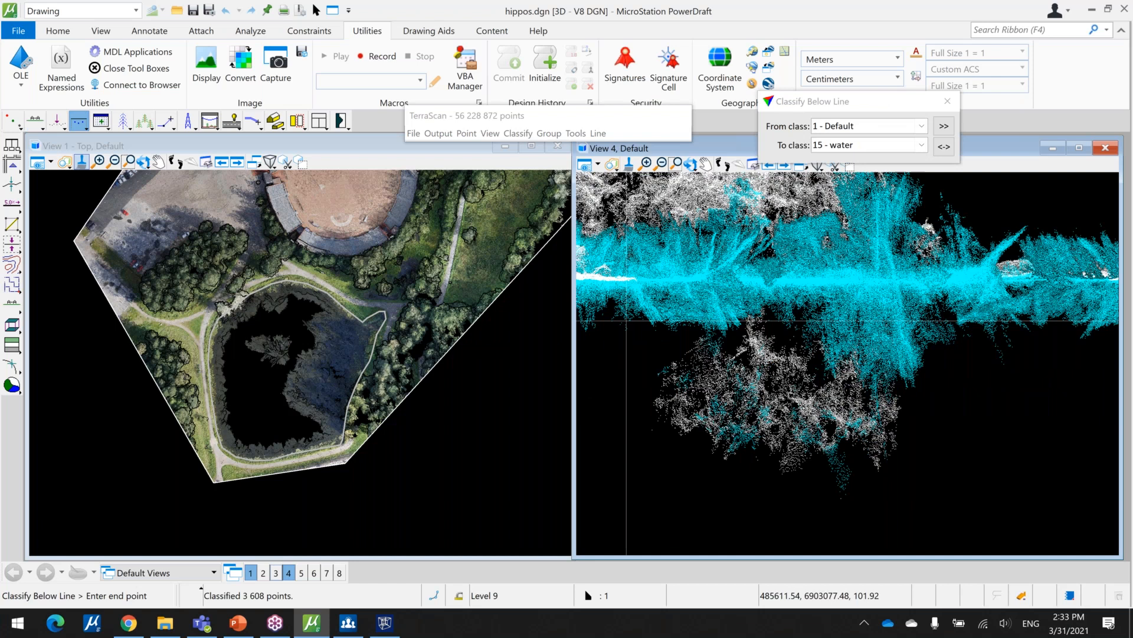
Draw a vertical section about 55.1 m deep east to west across the southern pond, inspect its points, and reactivate Classify Below Line.
click(35, 121)
click(440, 442)
click(124, 399)
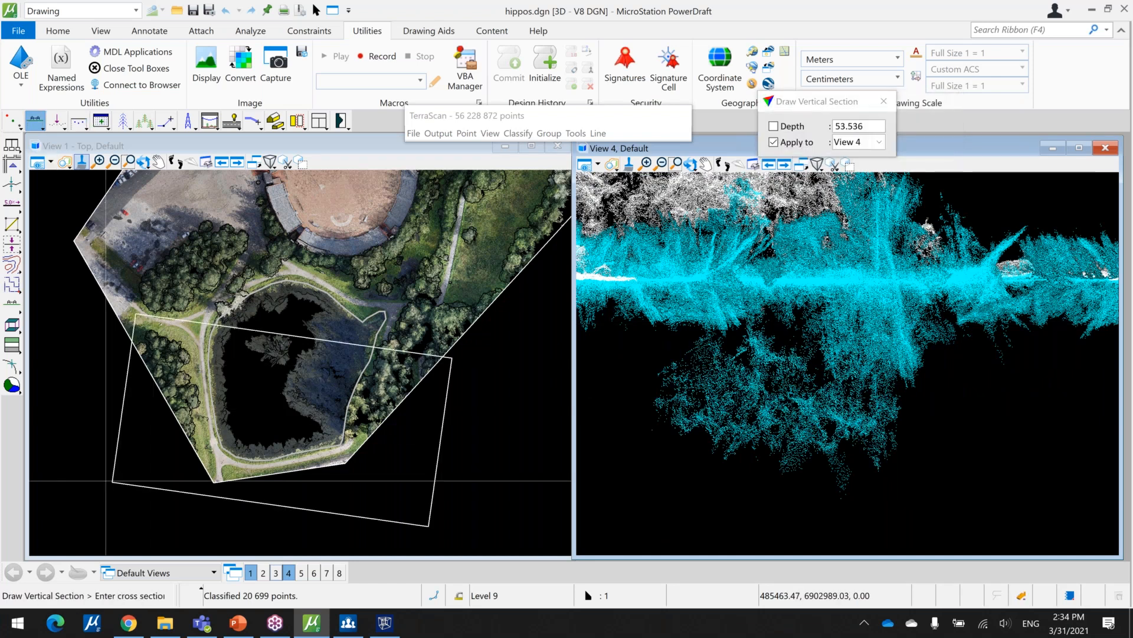
click(106, 480)
scroll(879, 385, up, 3)
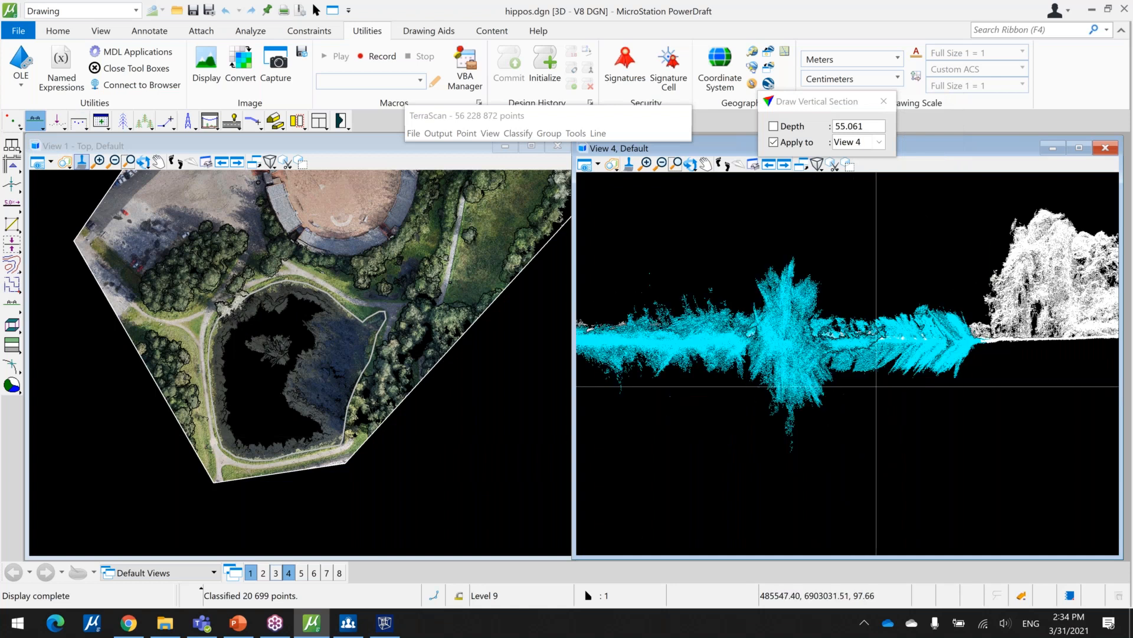
scroll(910, 376, down, 3)
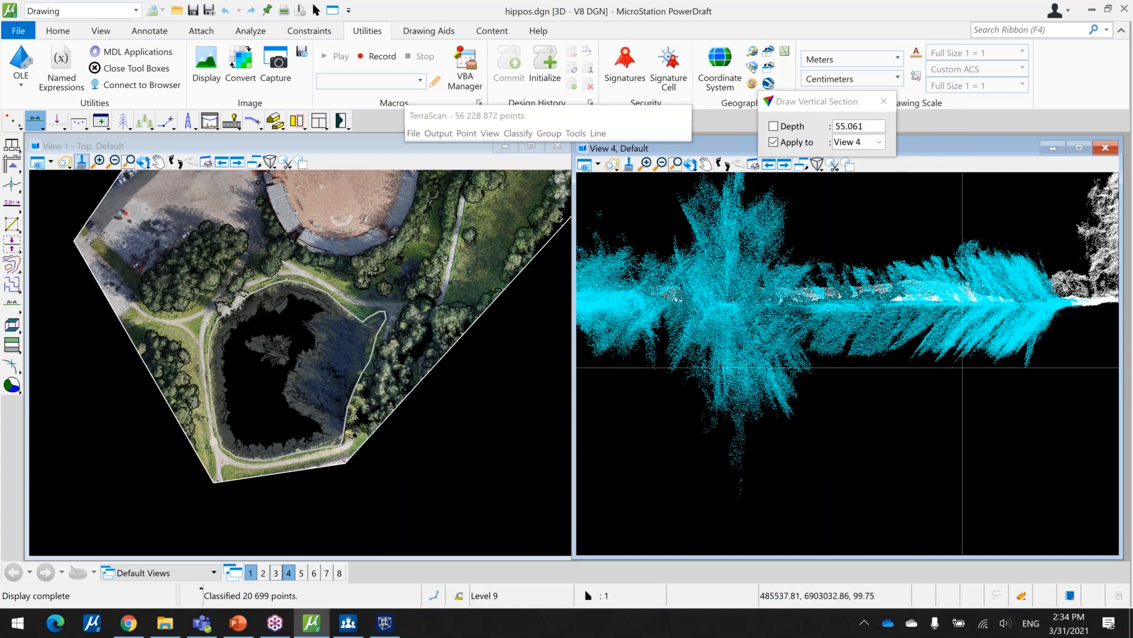
key(F2)
middle_drag(970, 365, 866, 377)
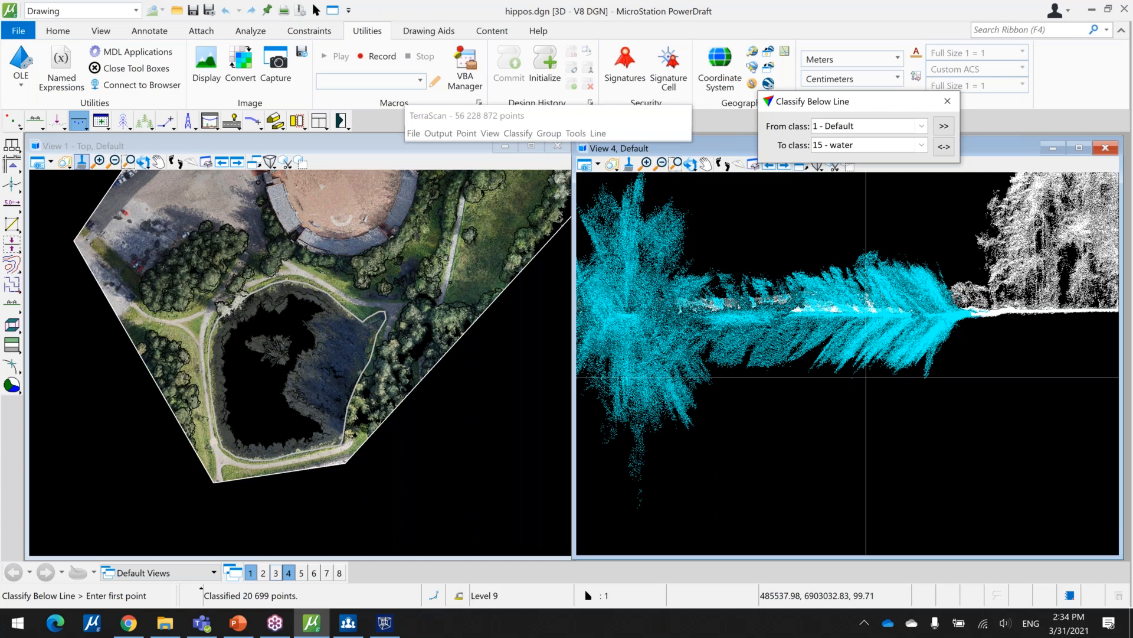
Set up Save points As for all points of any class in Fast binary format and proceed to the file selection.
click(413, 135)
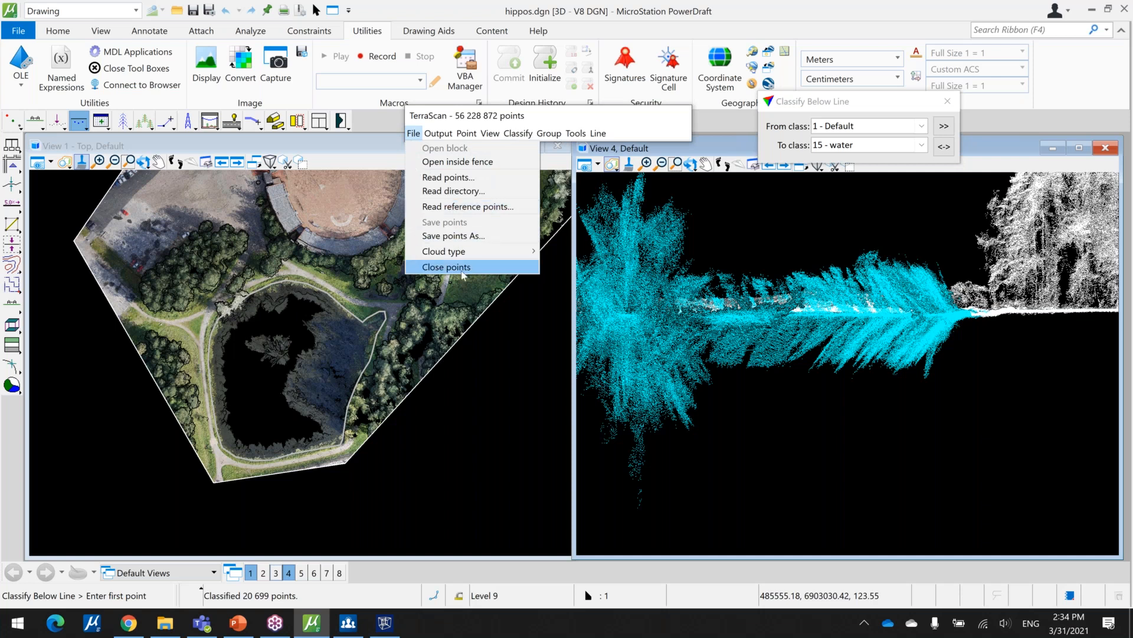
click(484, 236)
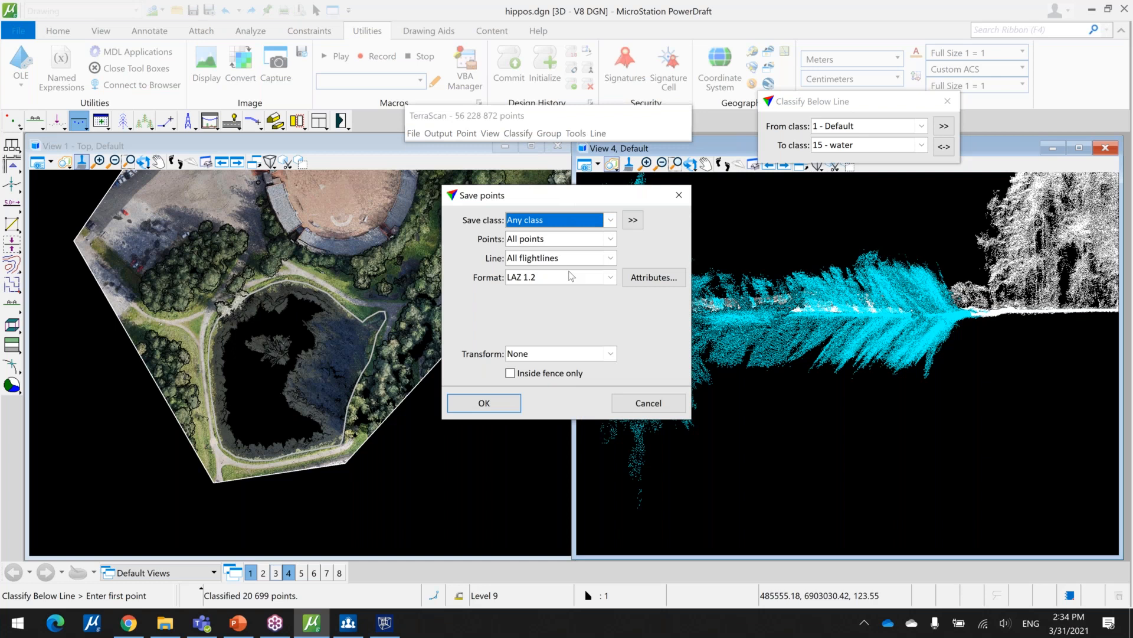
click(568, 280)
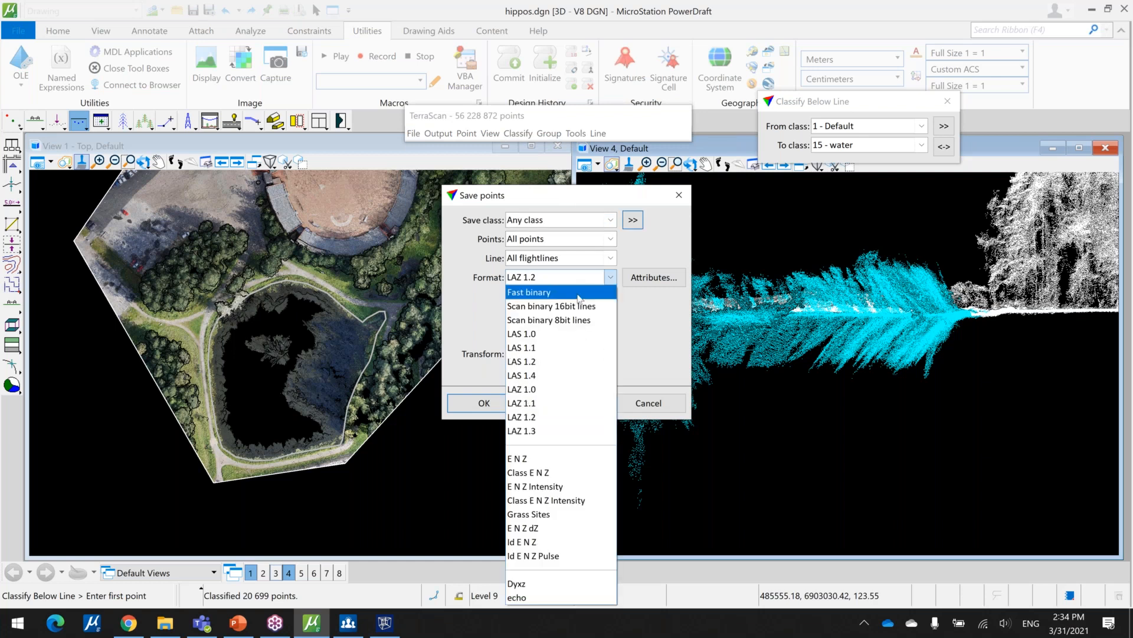
click(579, 298)
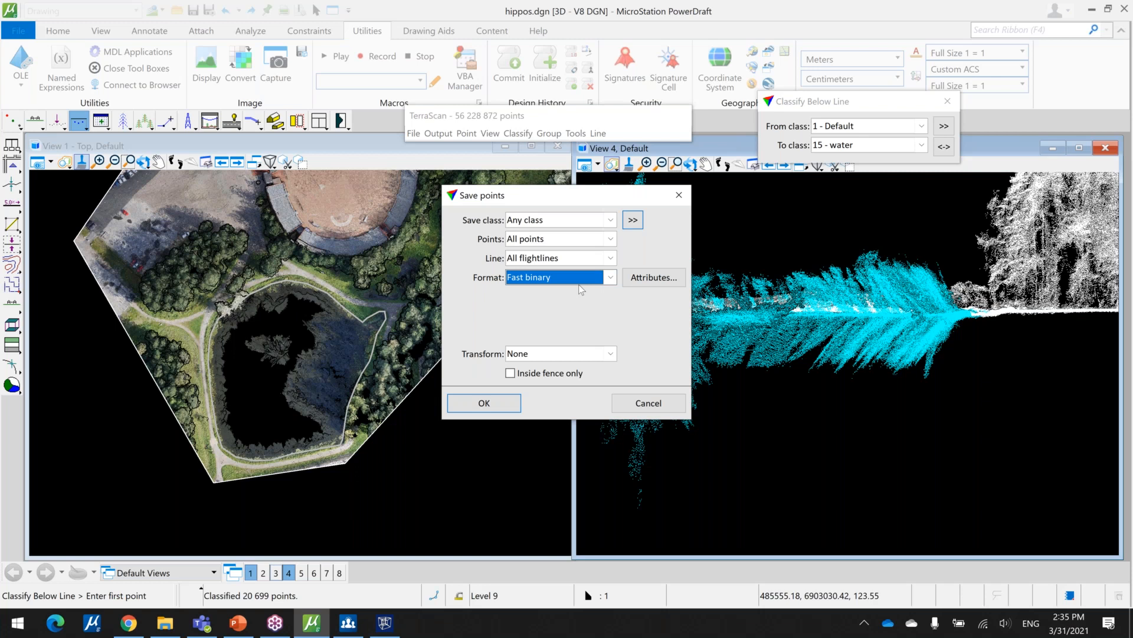
click(511, 405)
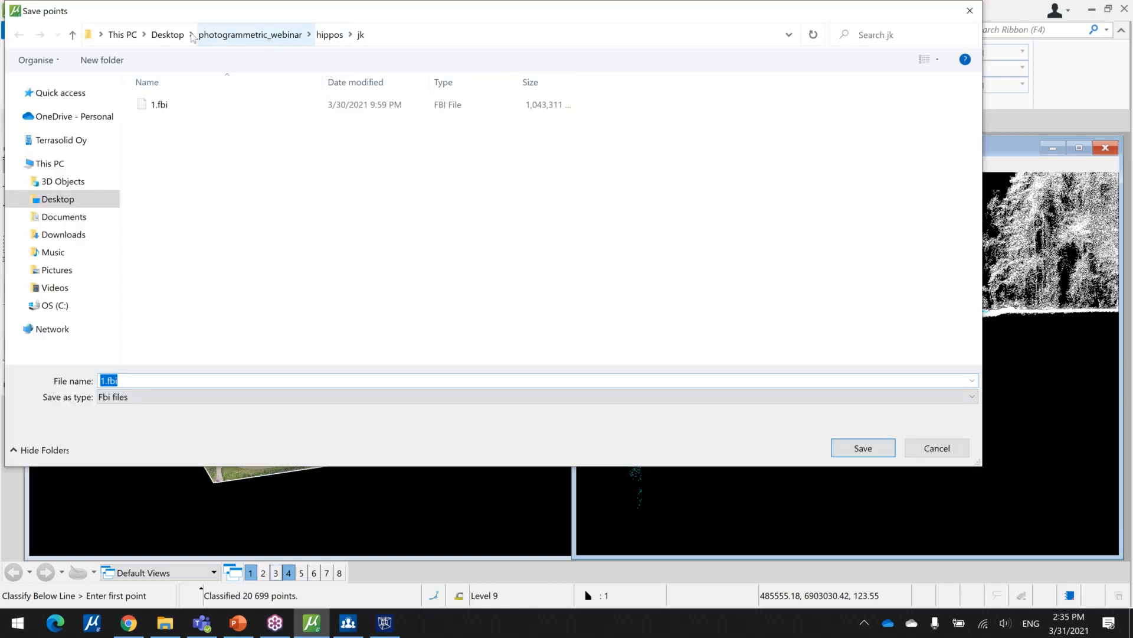
Save the points as 1.fbi in the PHOTOGRAMMETRIC folder on the Desktop.
click(177, 34)
double_click(203, 121)
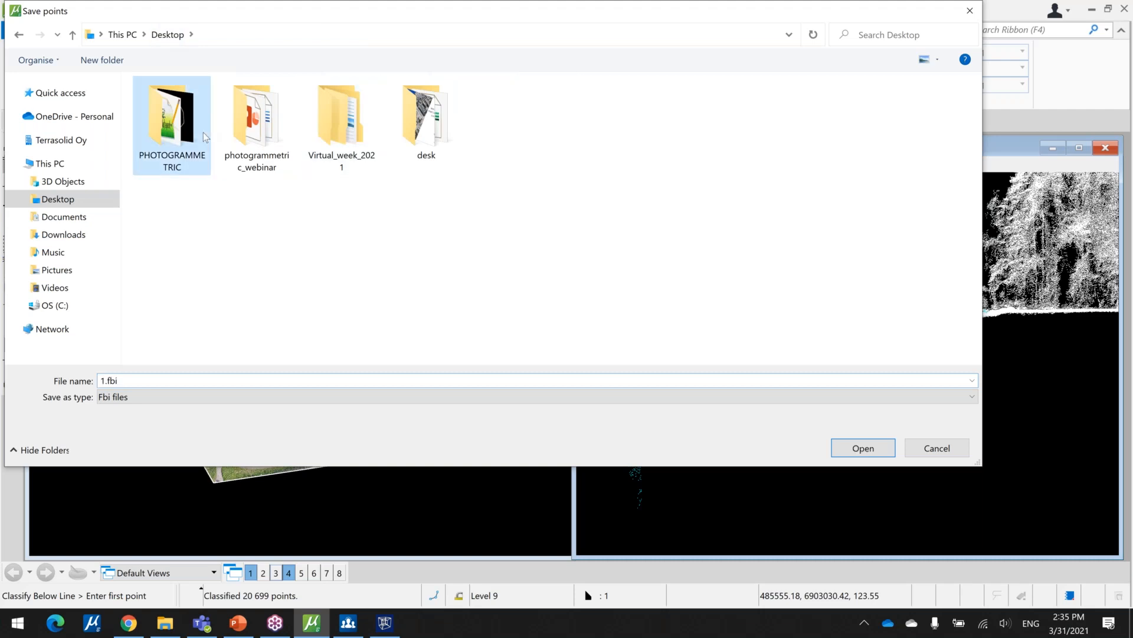
click(167, 381)
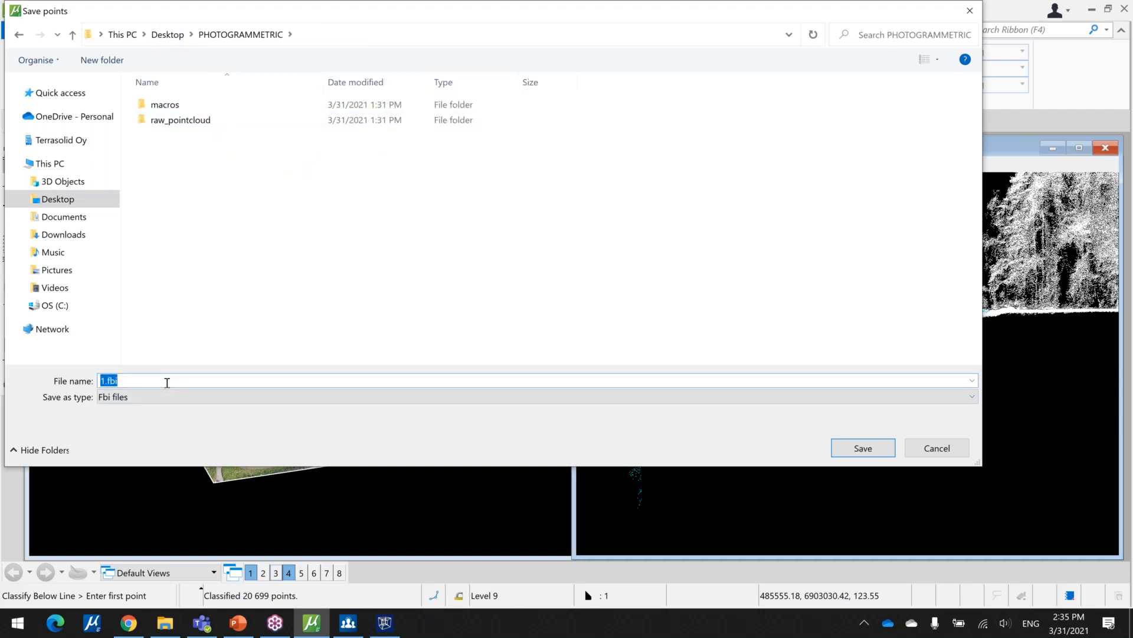
text(1)
click(863, 448)
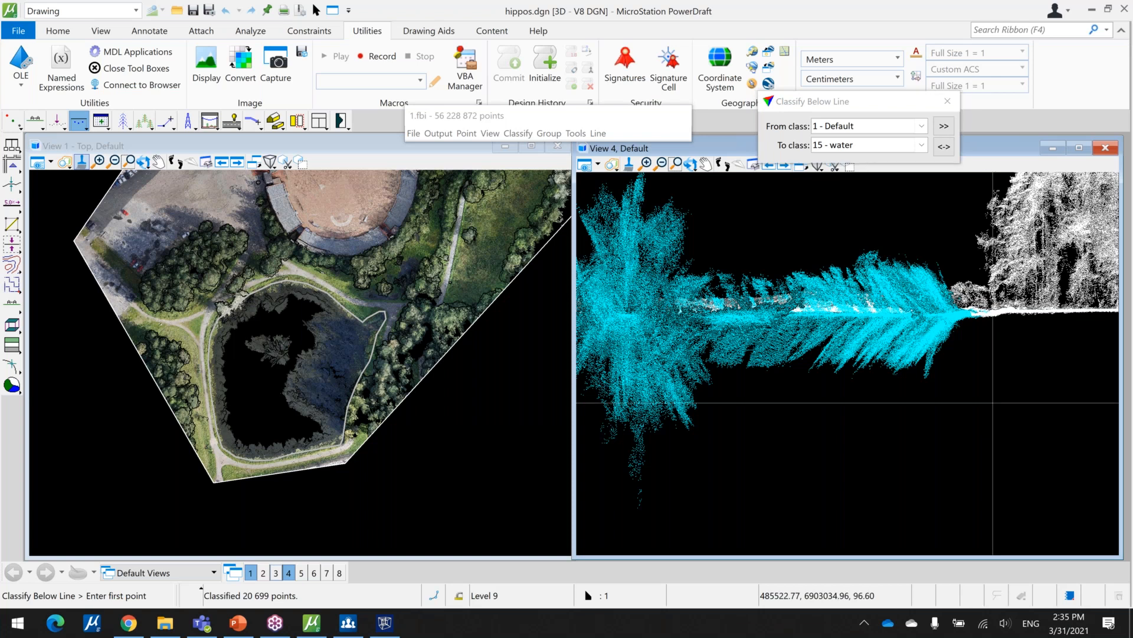
Load the macro 01_ground.mac from the macros folder inside the Desktop's PHOTOGRAMMETRIC folder into TerraScan's Macro window.
click(576, 134)
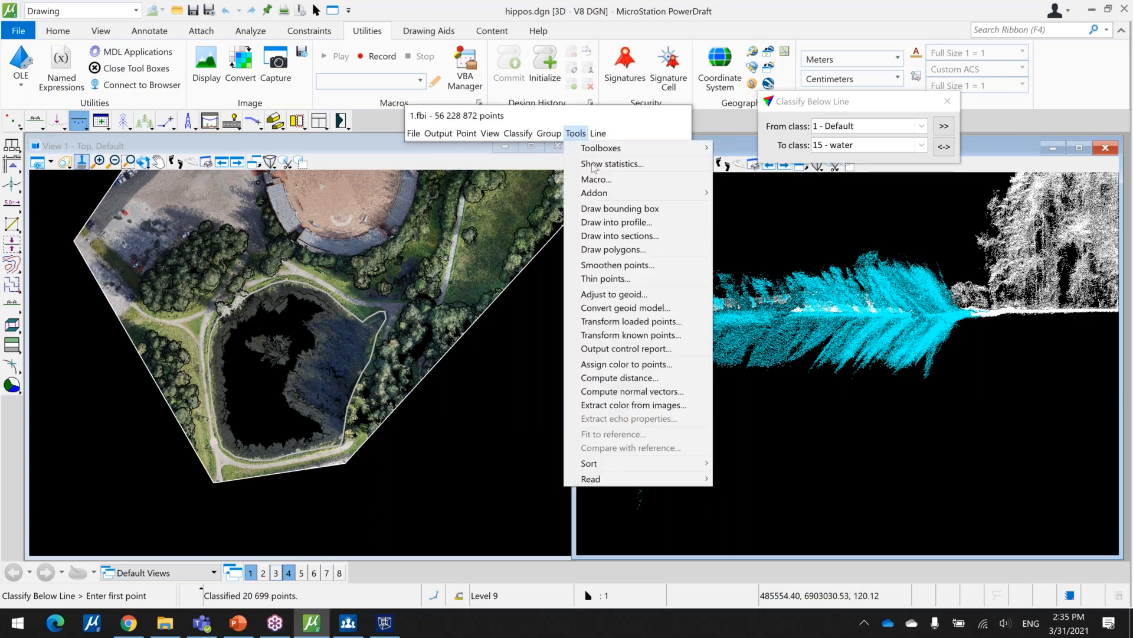
click(630, 180)
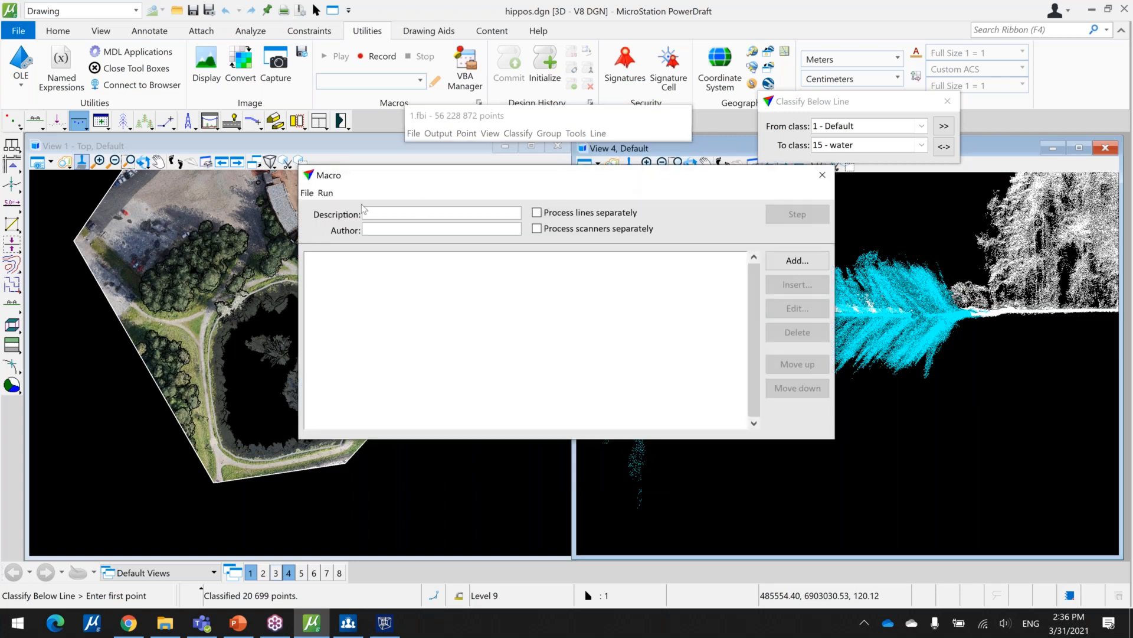
click(308, 195)
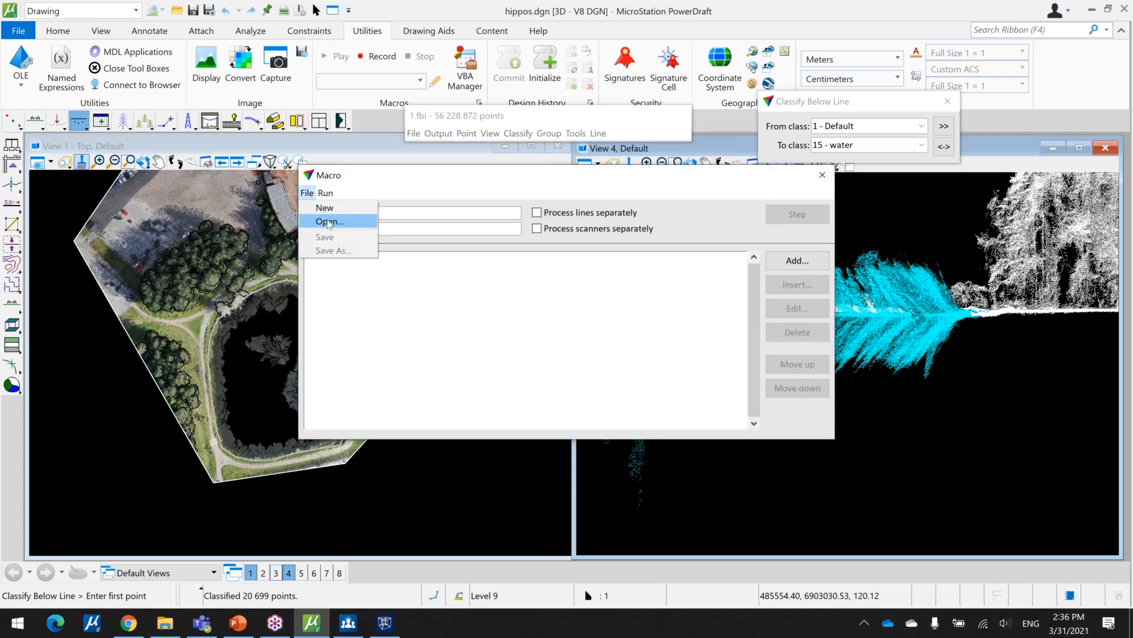
click(329, 222)
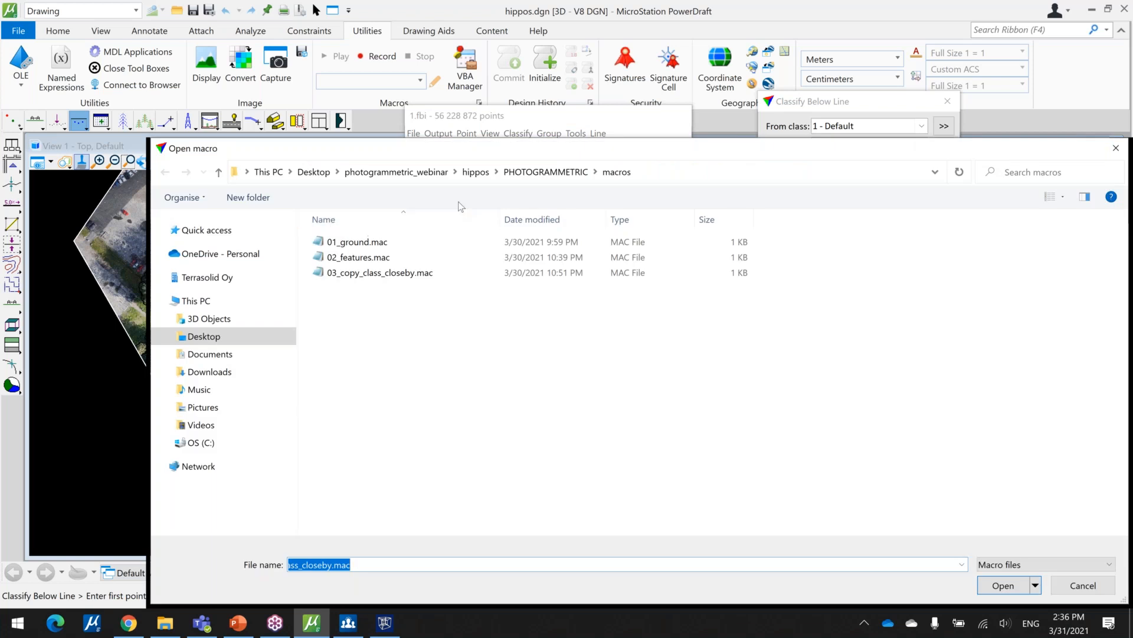
click(396, 172)
click(300, 172)
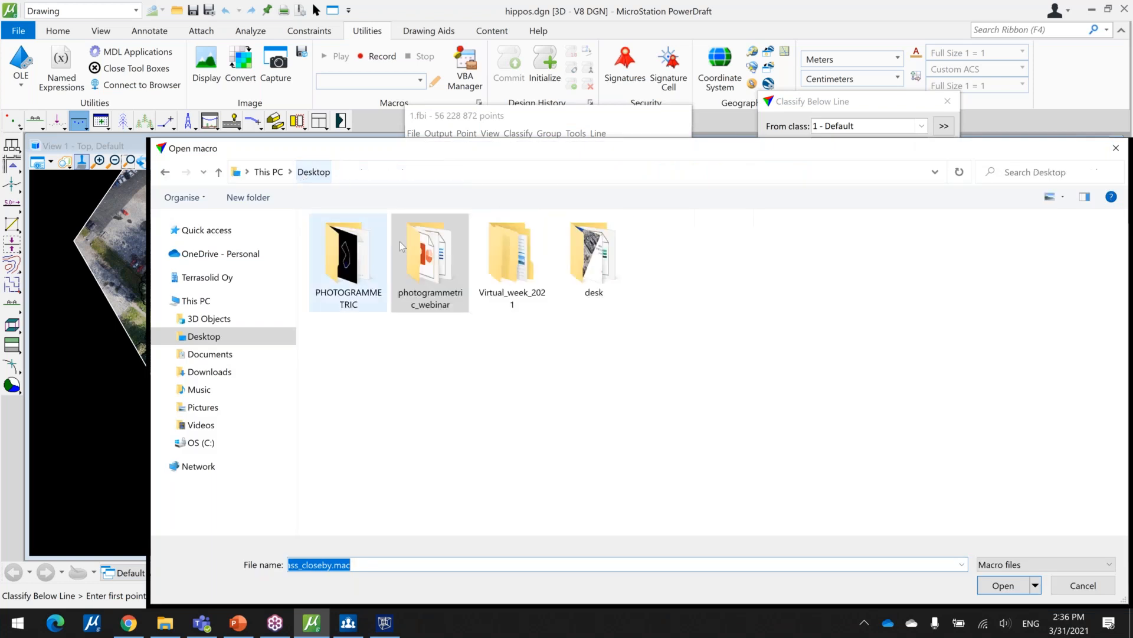
double_click(339, 252)
double_click(340, 244)
click(364, 243)
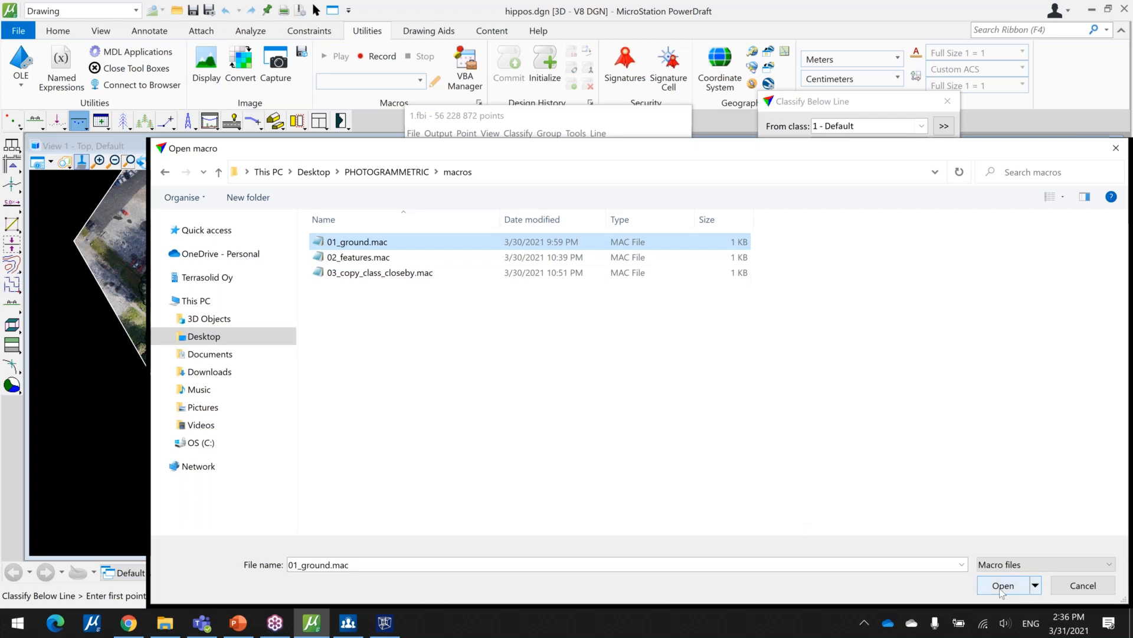
click(1001, 585)
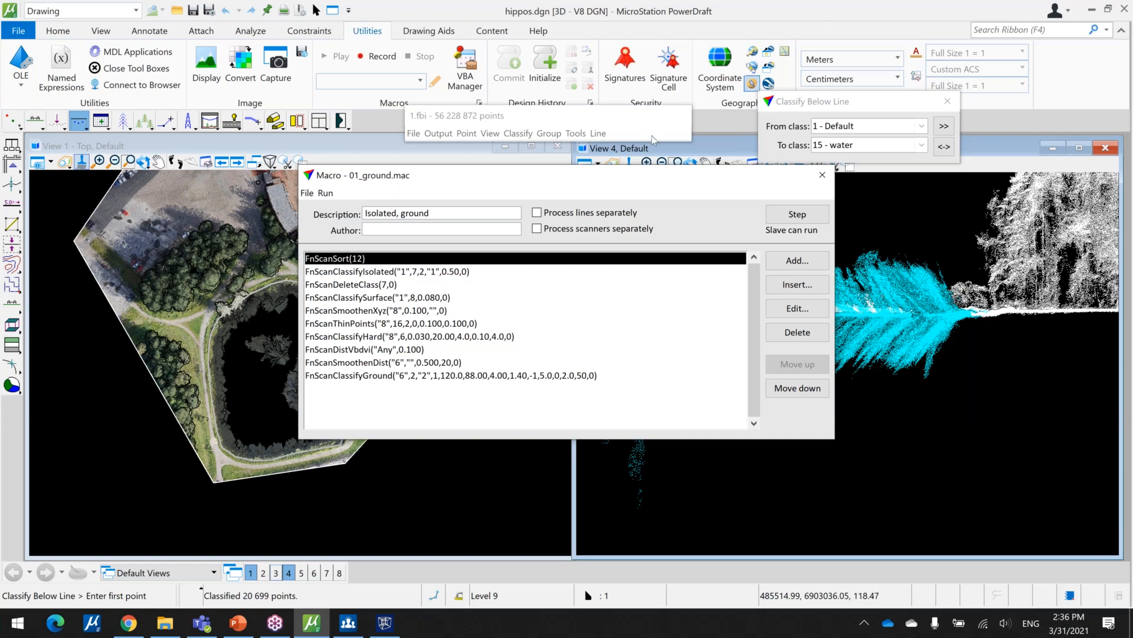
Move the Macro window clear of View 1, switch the loaded points window to Medium dialog, and show the parking area and football field.
click(326, 193)
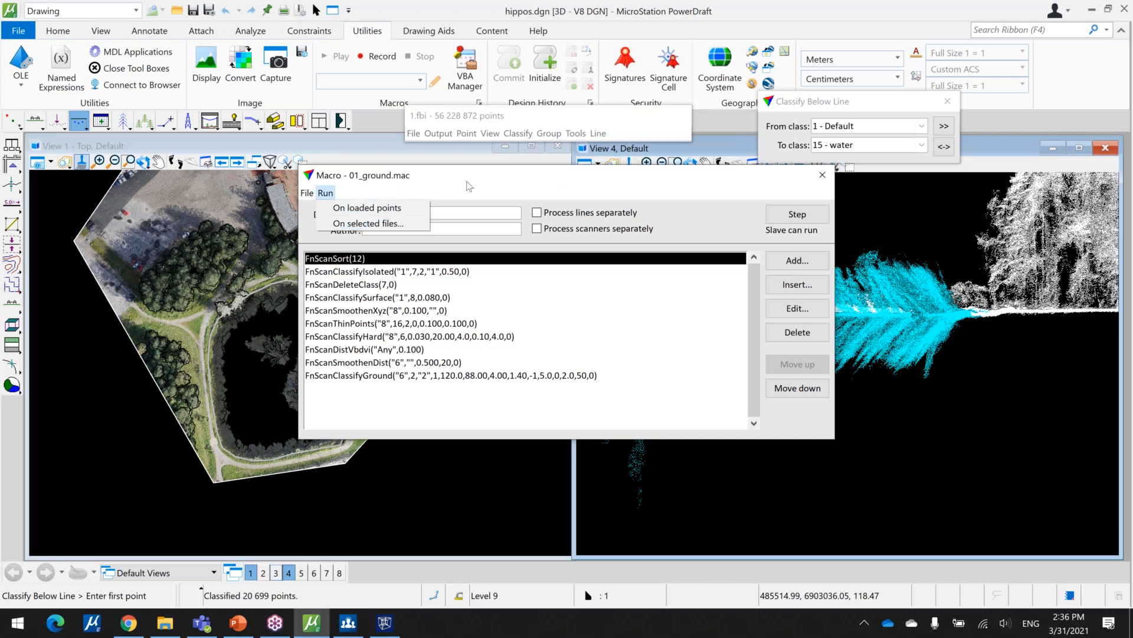
click(468, 183)
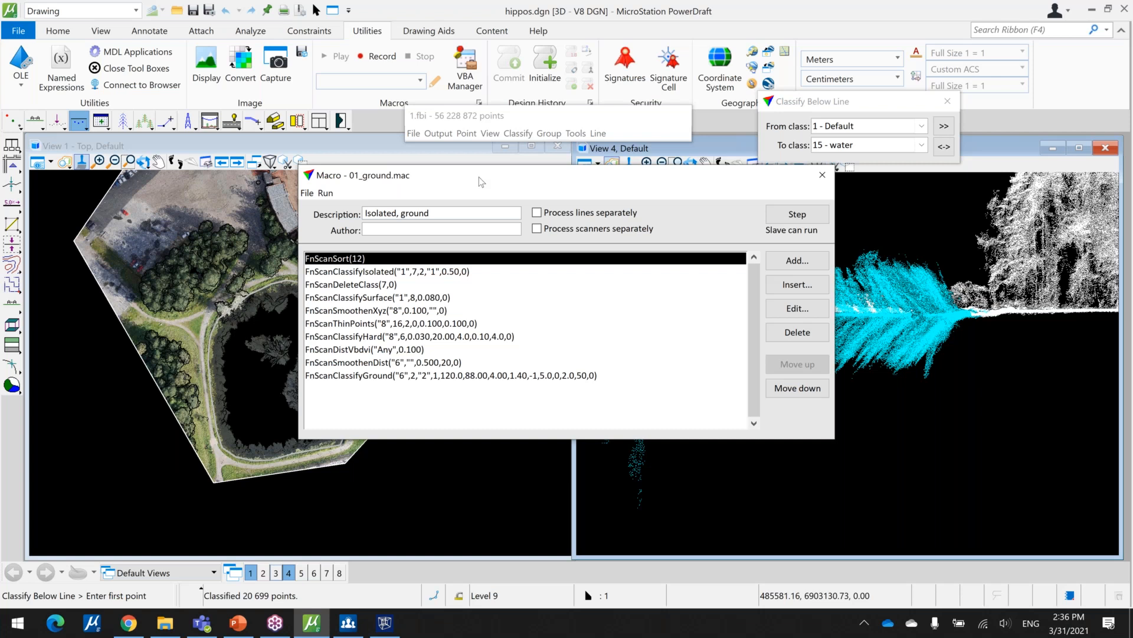
drag(482, 180, 450, 451)
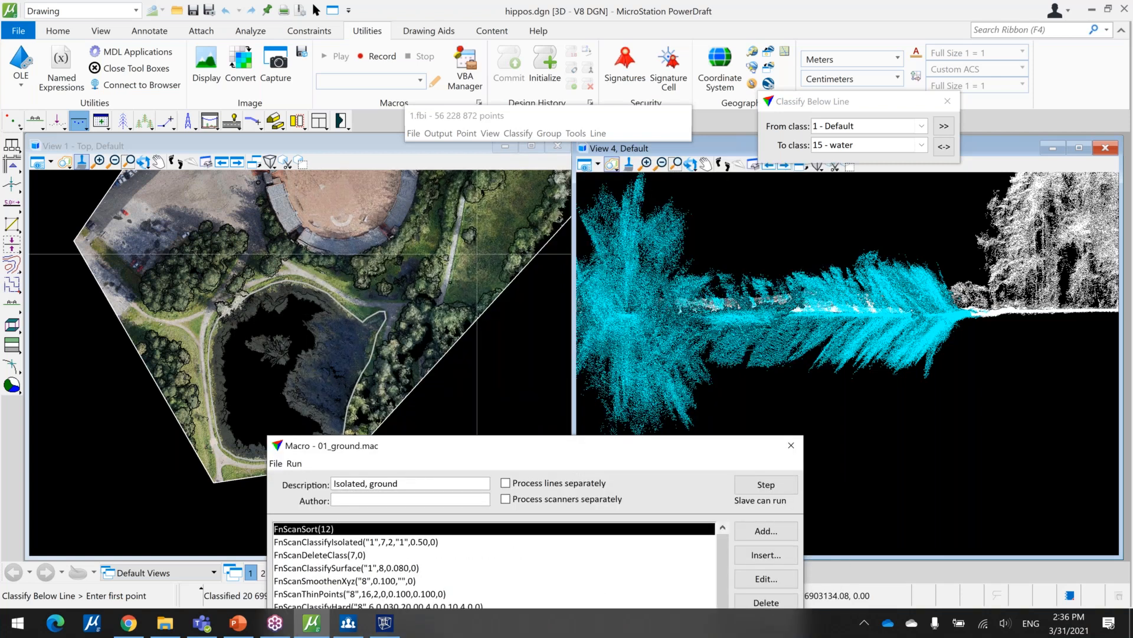
scroll(452, 254, down, 3)
middle_drag(448, 219, 403, 287)
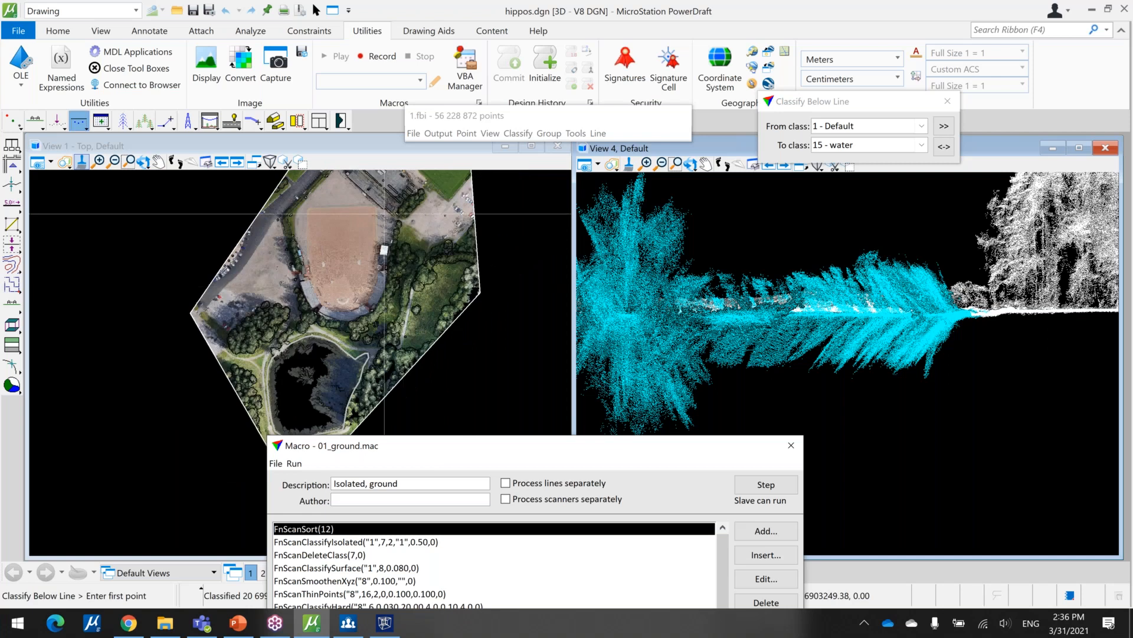
middle_drag(390, 179, 378, 274)
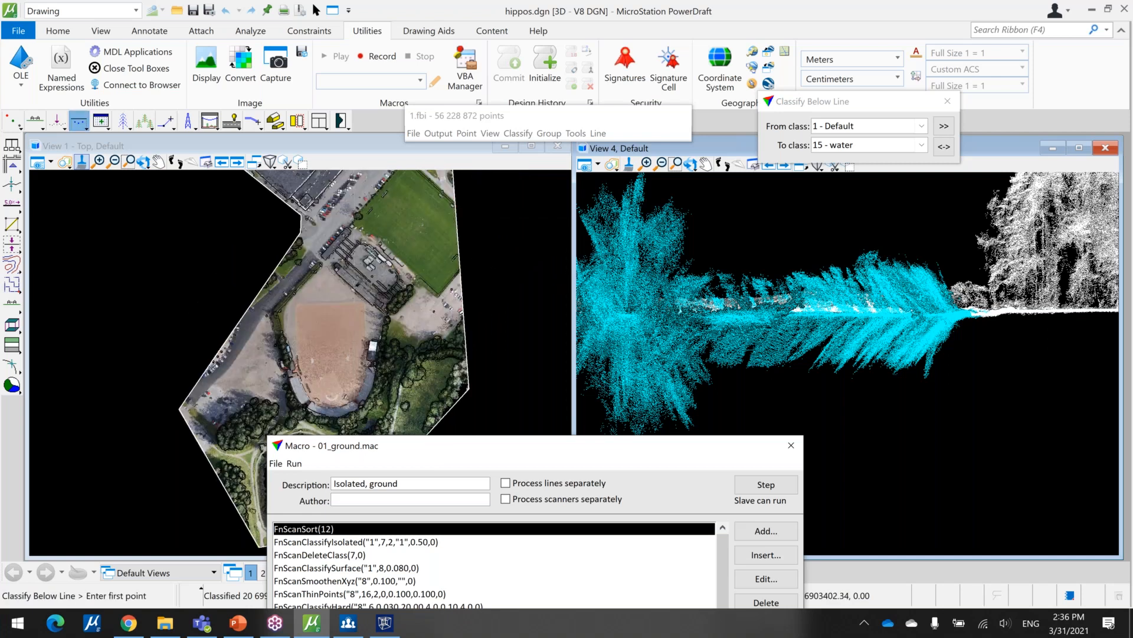
click(493, 140)
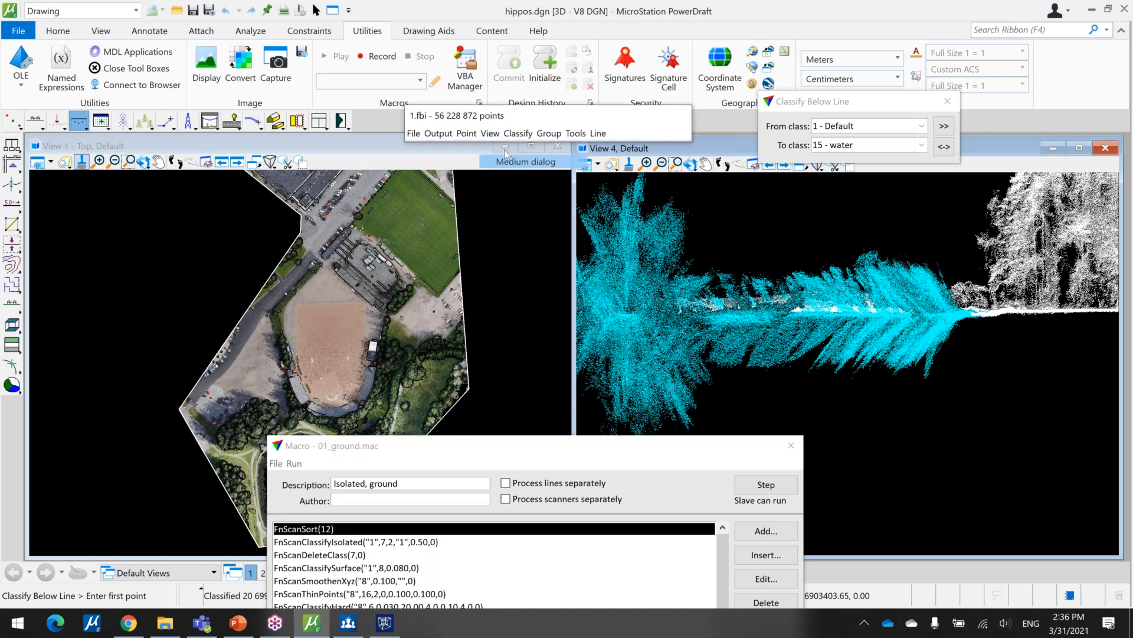
drag(544, 112, 631, 75)
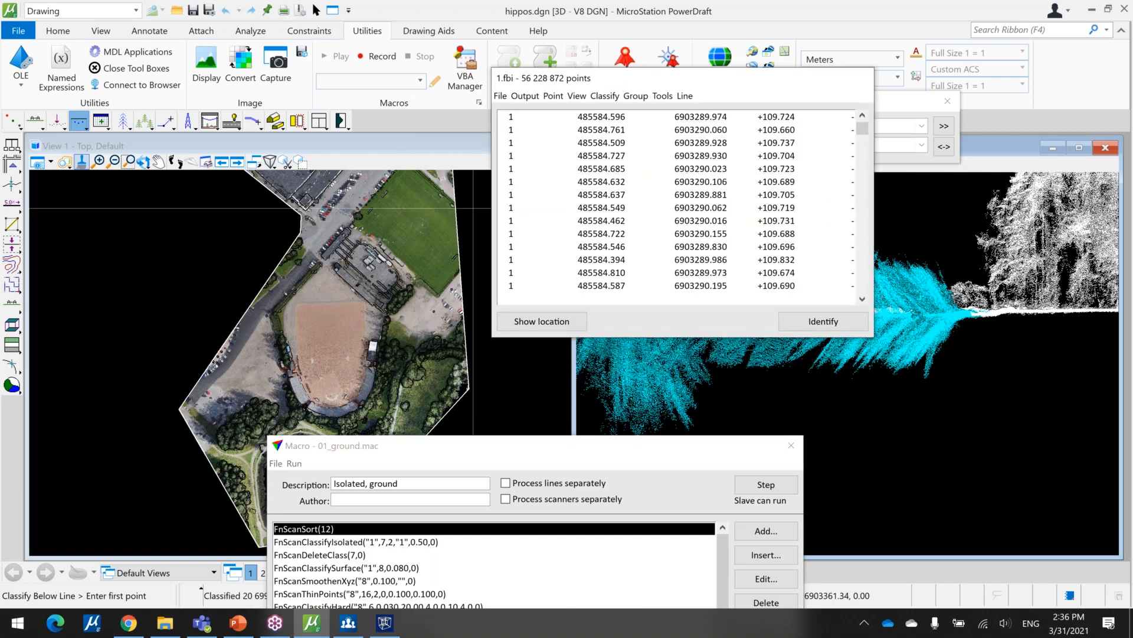
scroll(417, 203, up, 3)
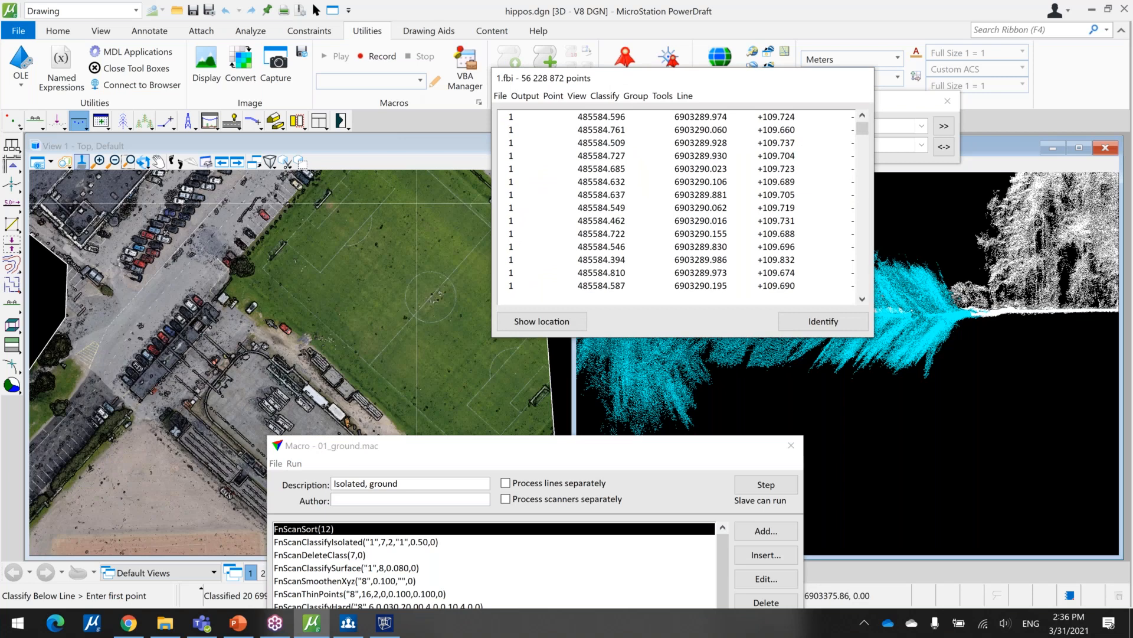
middle_drag(343, 248, 398, 333)
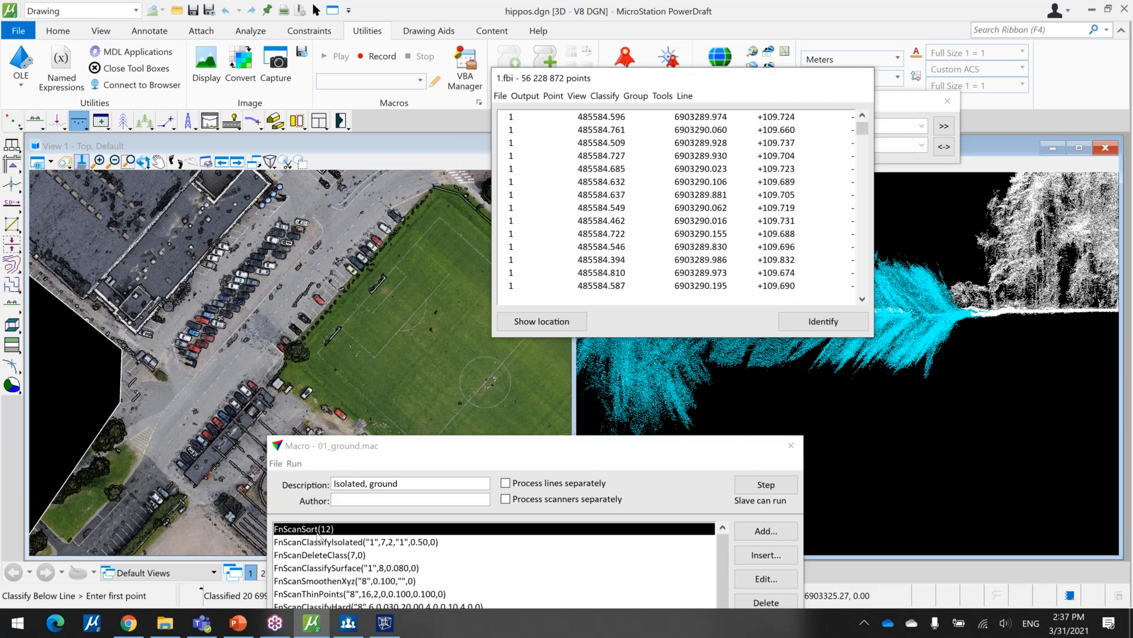
Check the settings of the FnScanSort(12) macro row and identify a point on the football field in the point list.
click(318, 533)
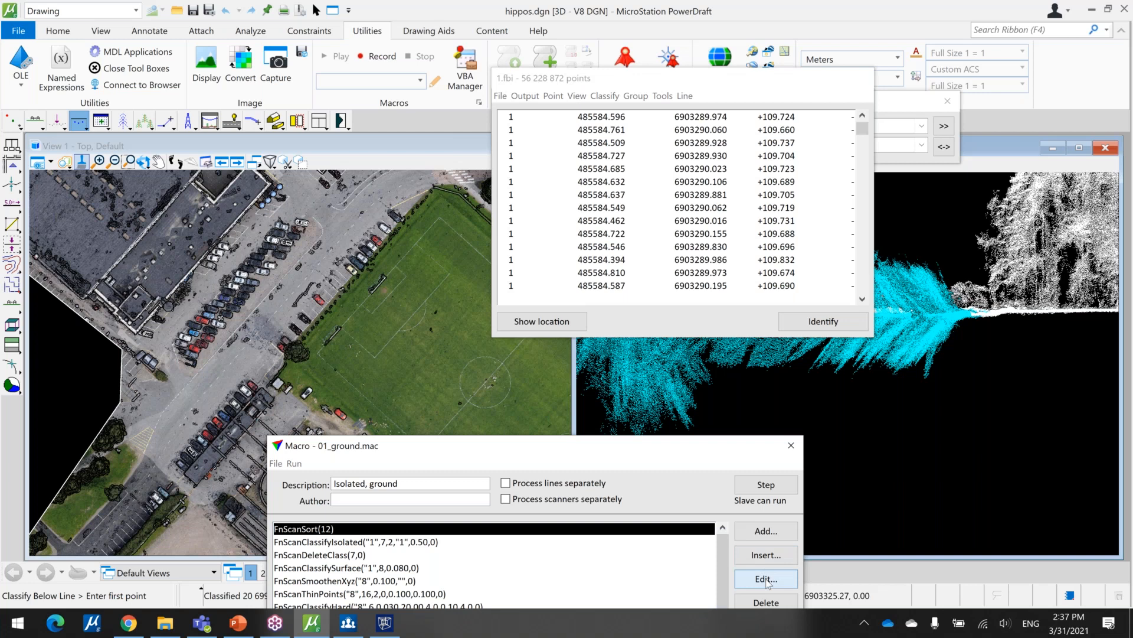
click(766, 579)
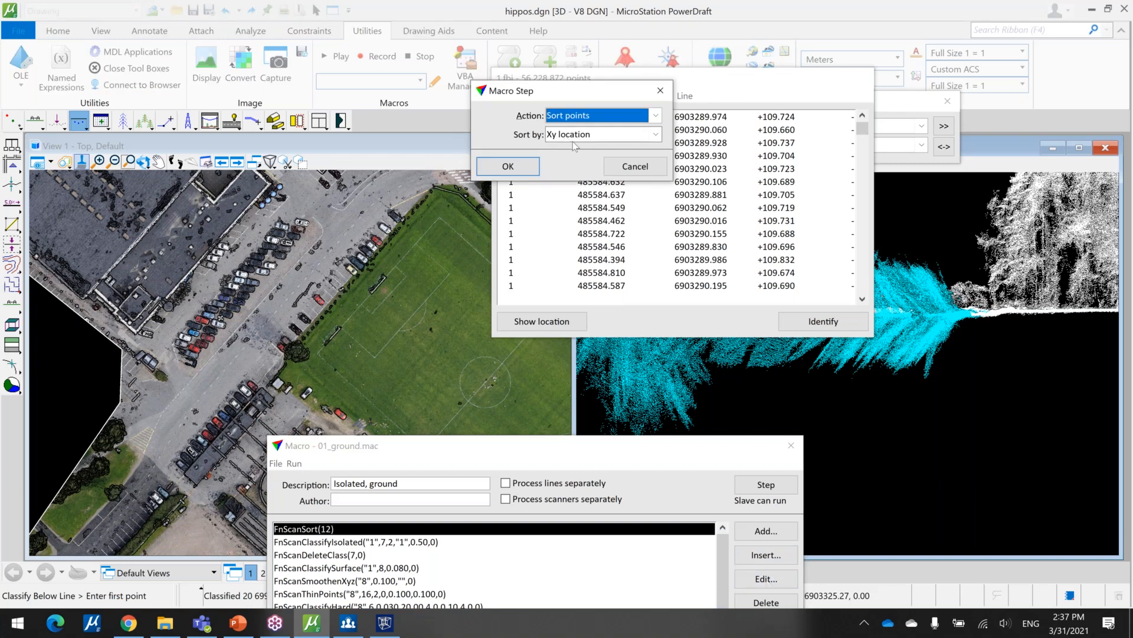
click(664, 90)
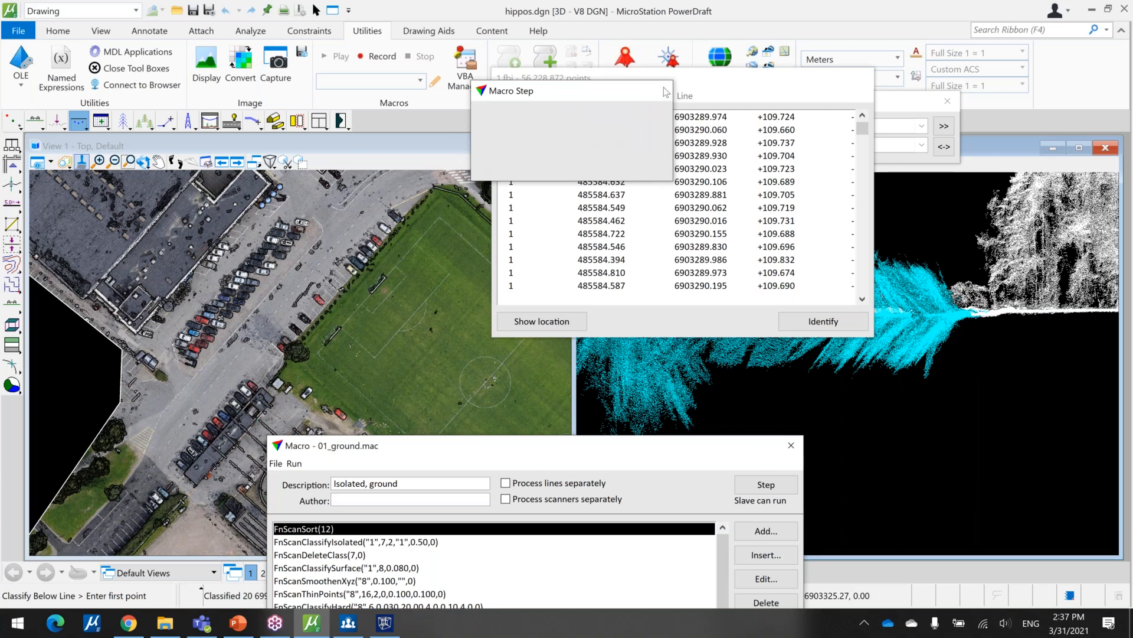
click(795, 324)
click(425, 287)
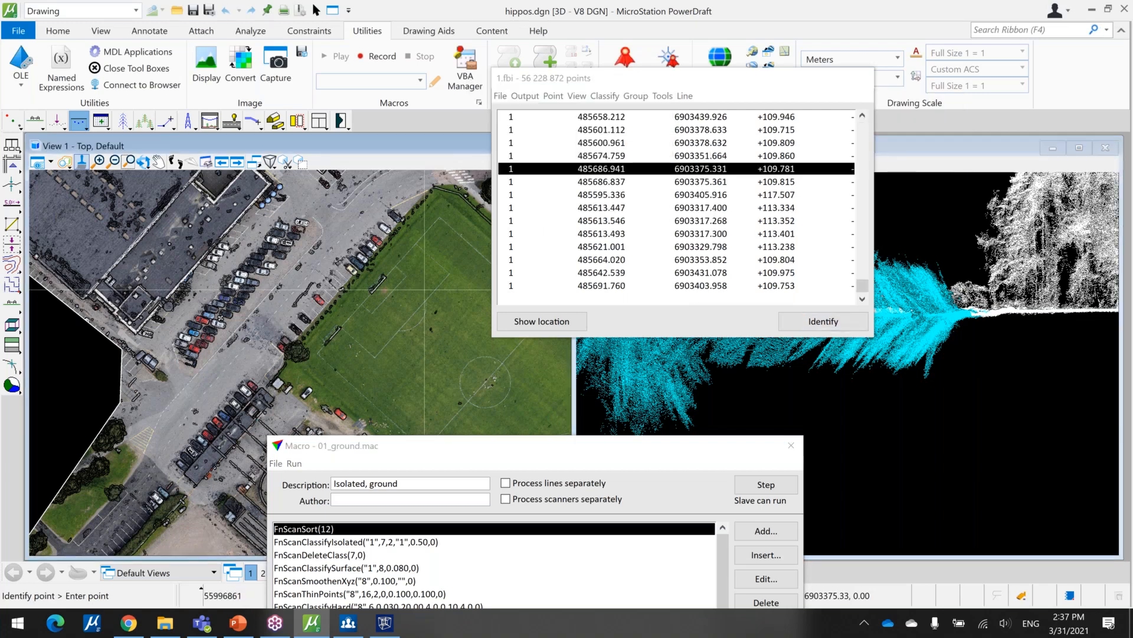
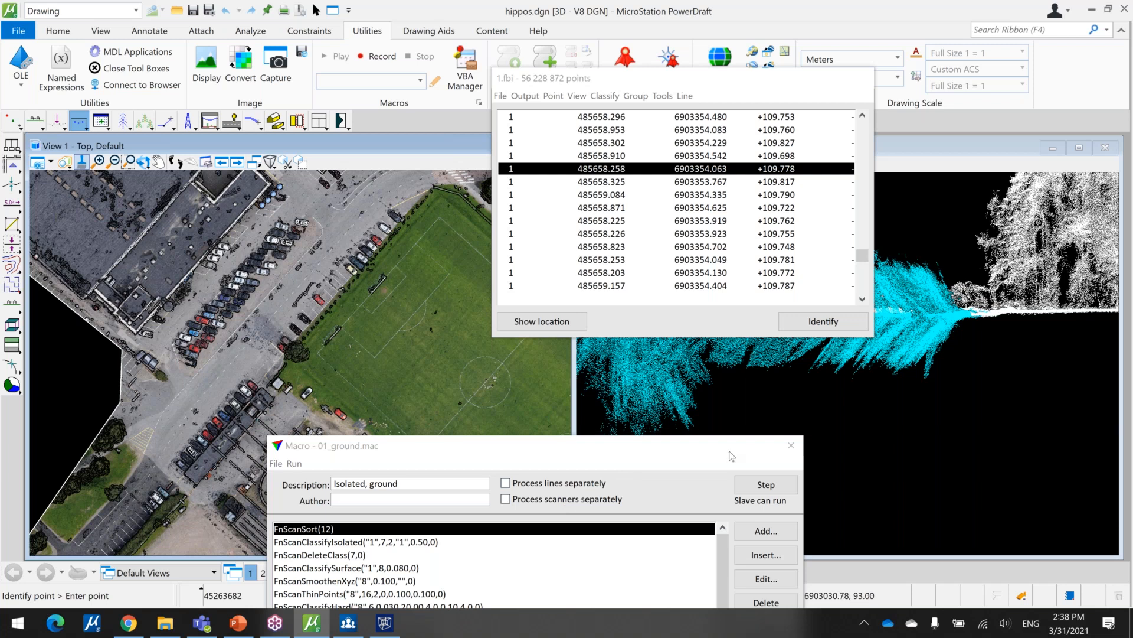
Execute the FnScanSort(12) macro row on the loaded points and identify points near the football field to check their list order.
click(774, 491)
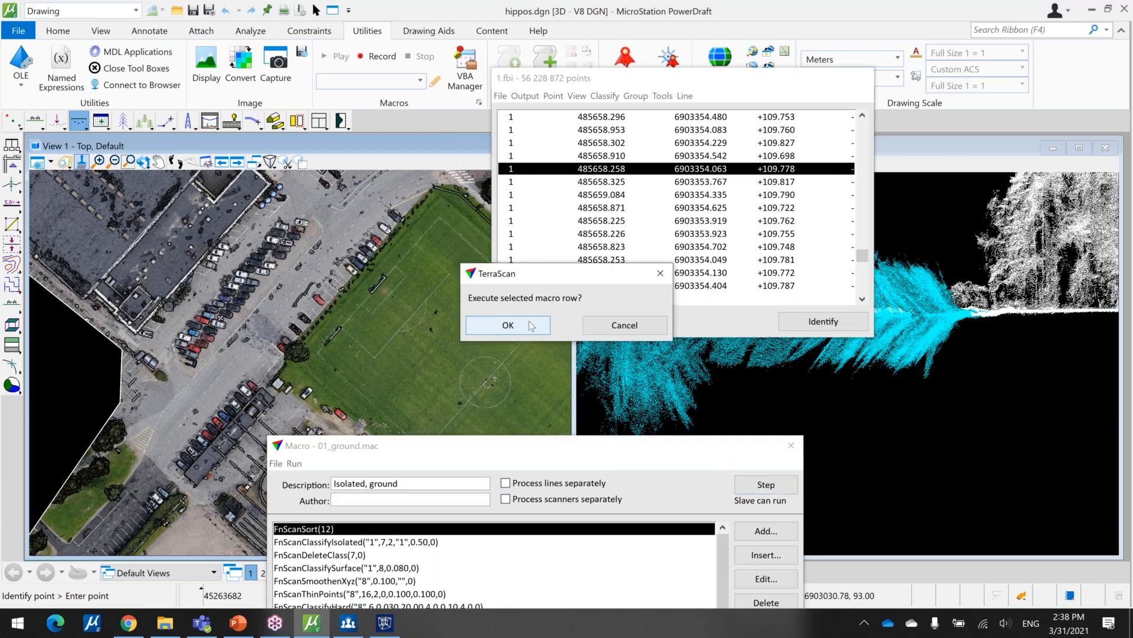
click(529, 321)
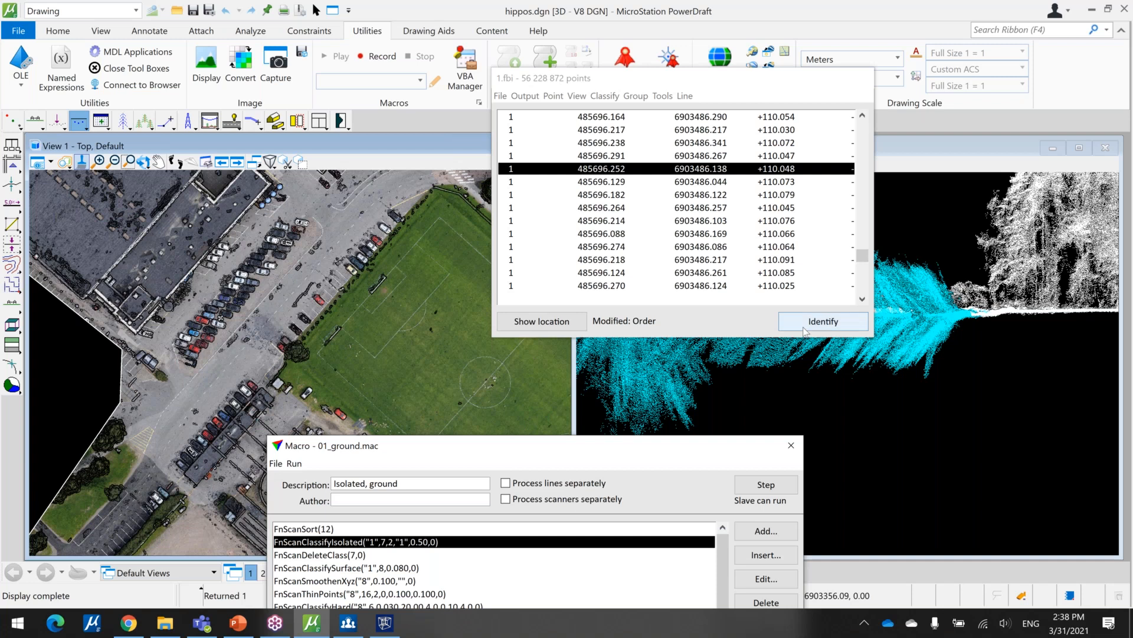
click(805, 328)
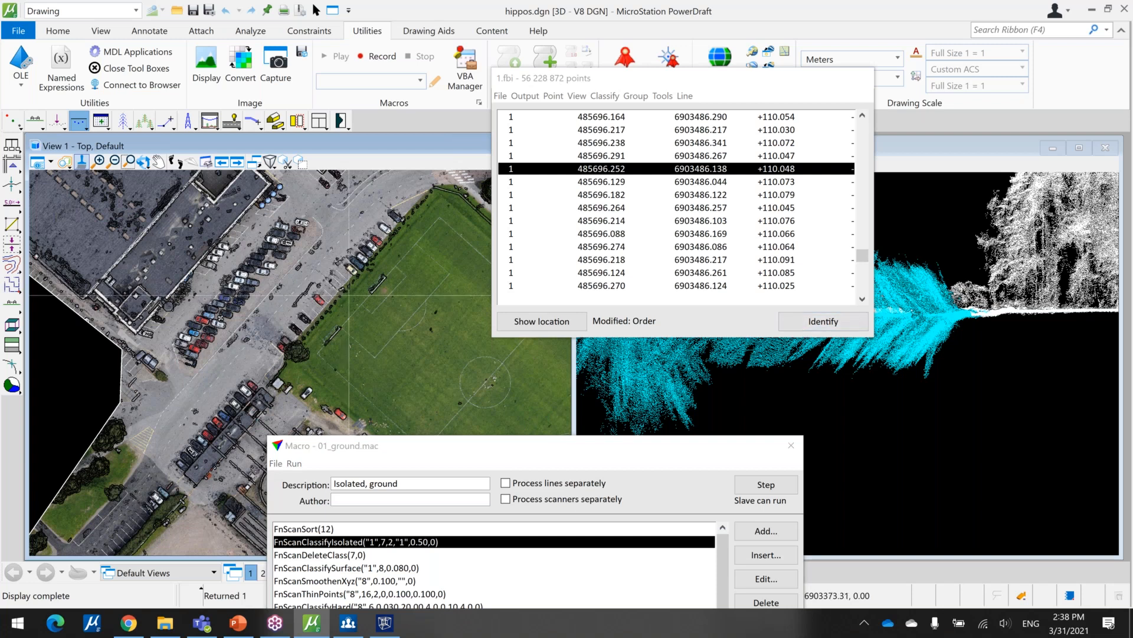
click(314, 318)
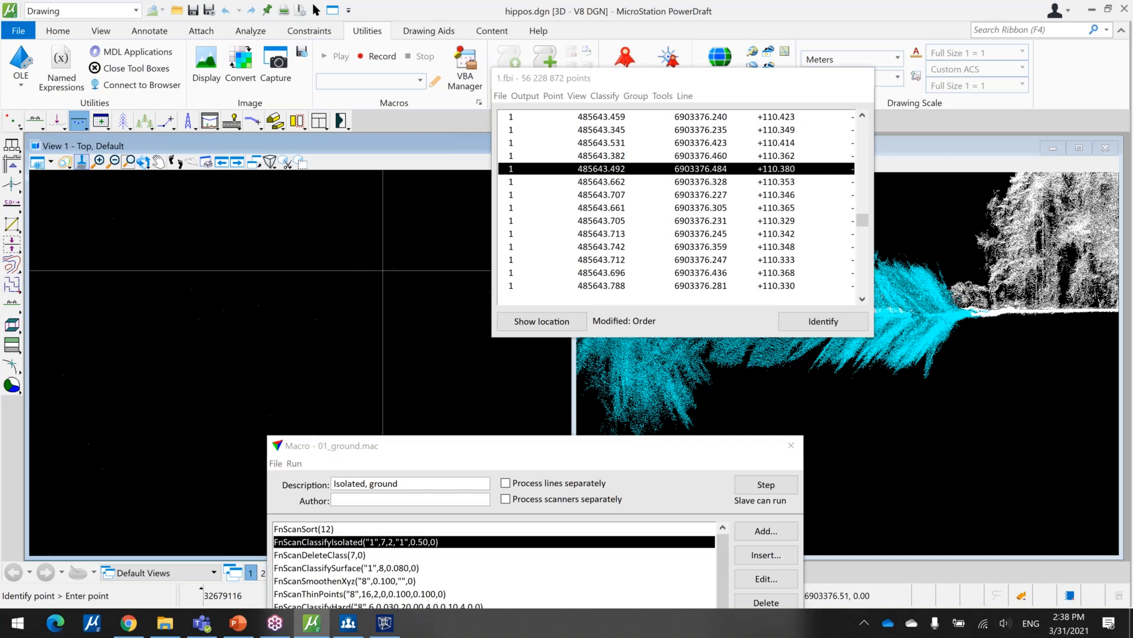
click(399, 264)
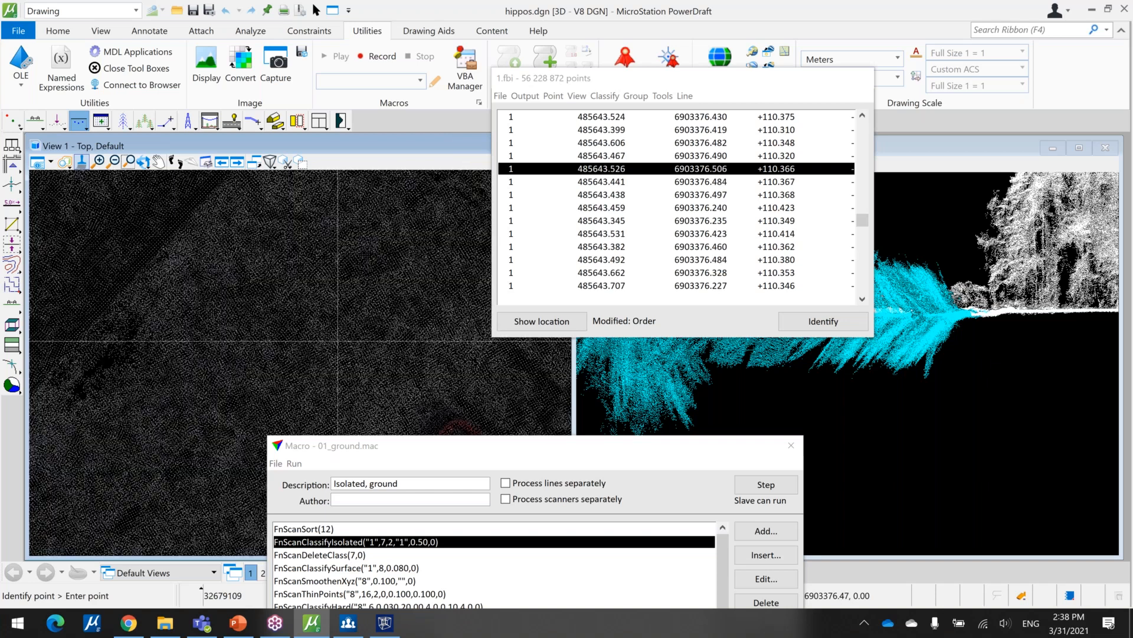
scroll(338, 340, down, 8)
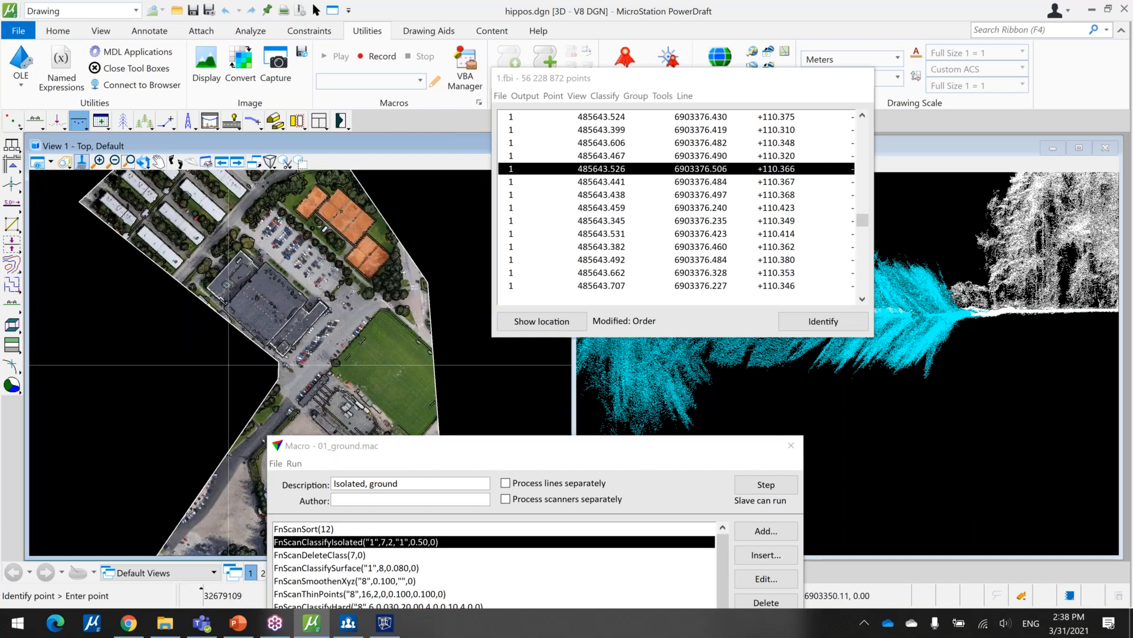
Shrink the loaded points window to Minimal dialog and reposition the Macro window so both views stay largely visible.
click(577, 96)
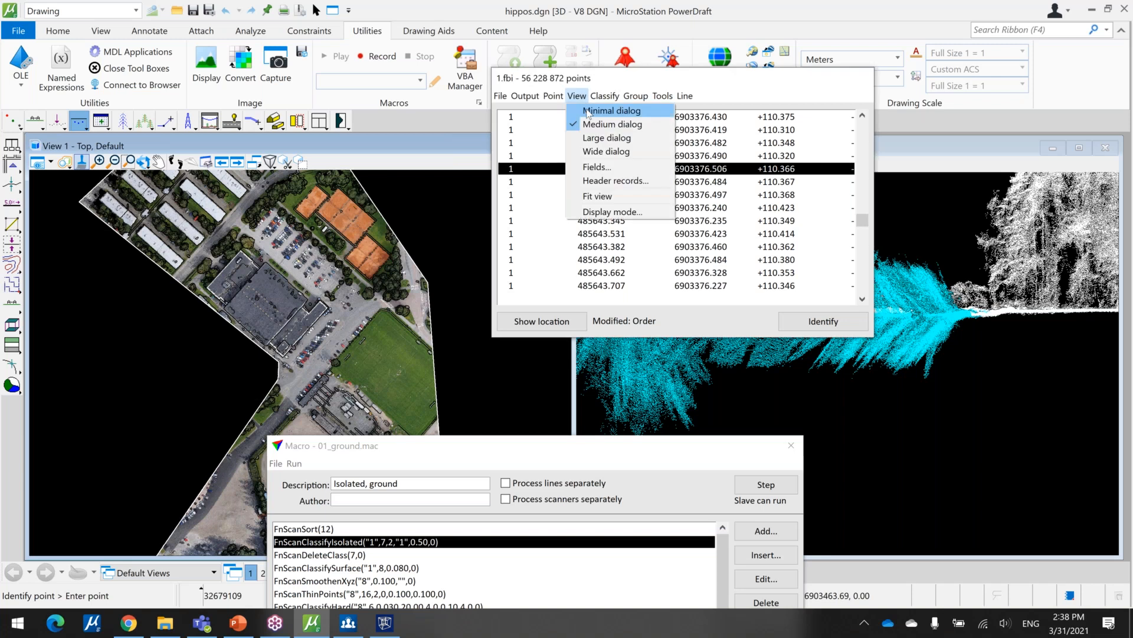
click(608, 110)
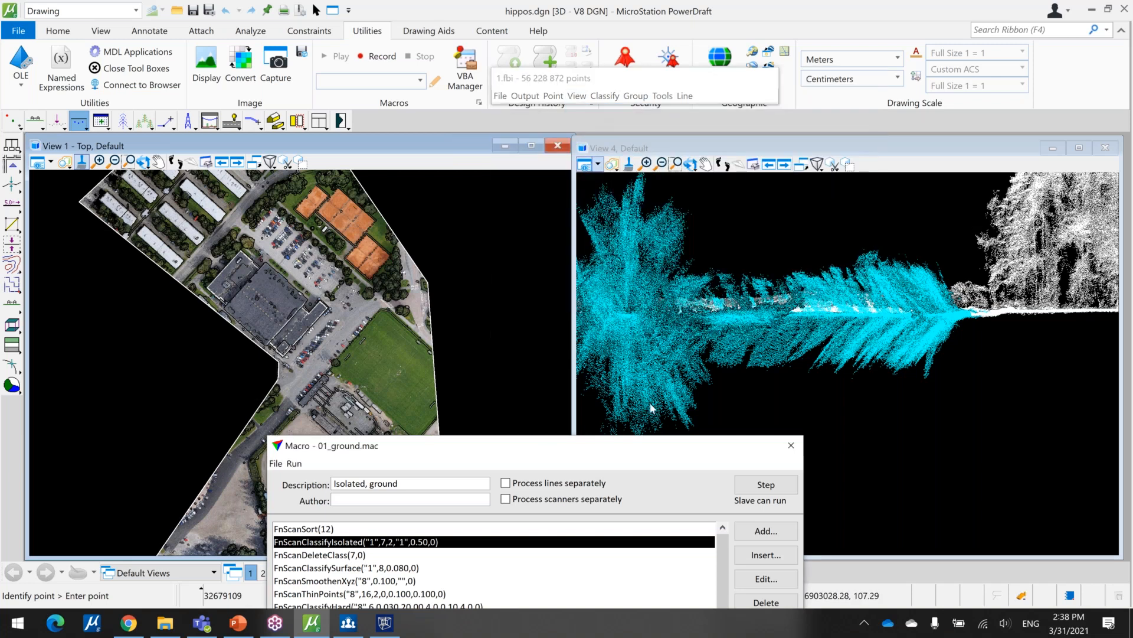
drag(544, 449, 735, 242)
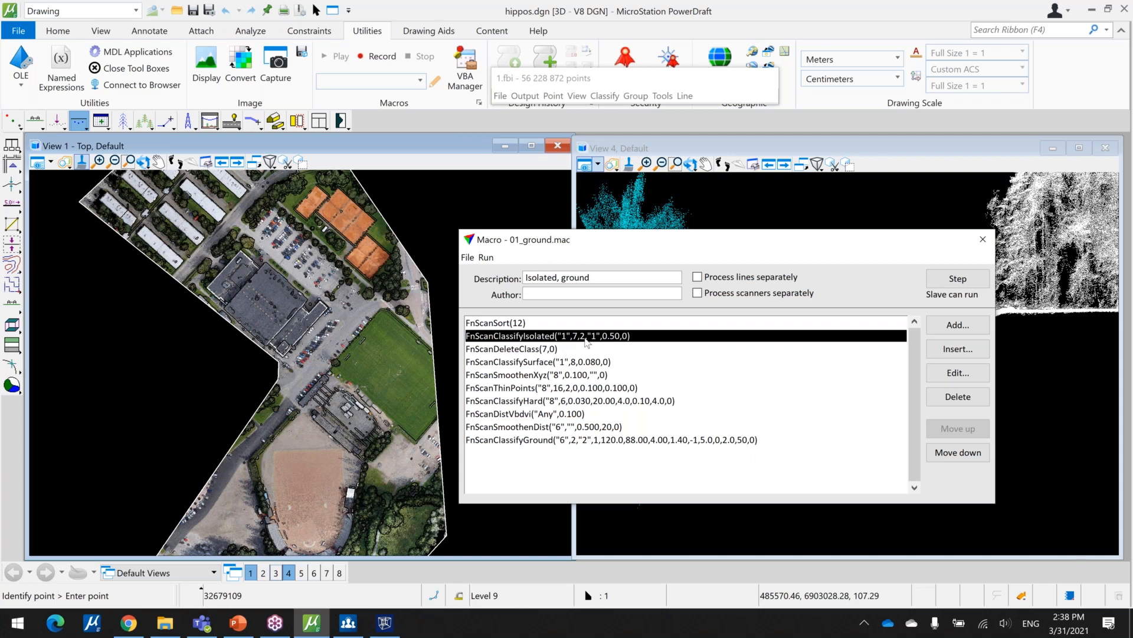
drag(596, 239, 584, 364)
Draw a vertical section from southwest to northeast across the large grey-roofed building and parking area for View 4.
click(35, 121)
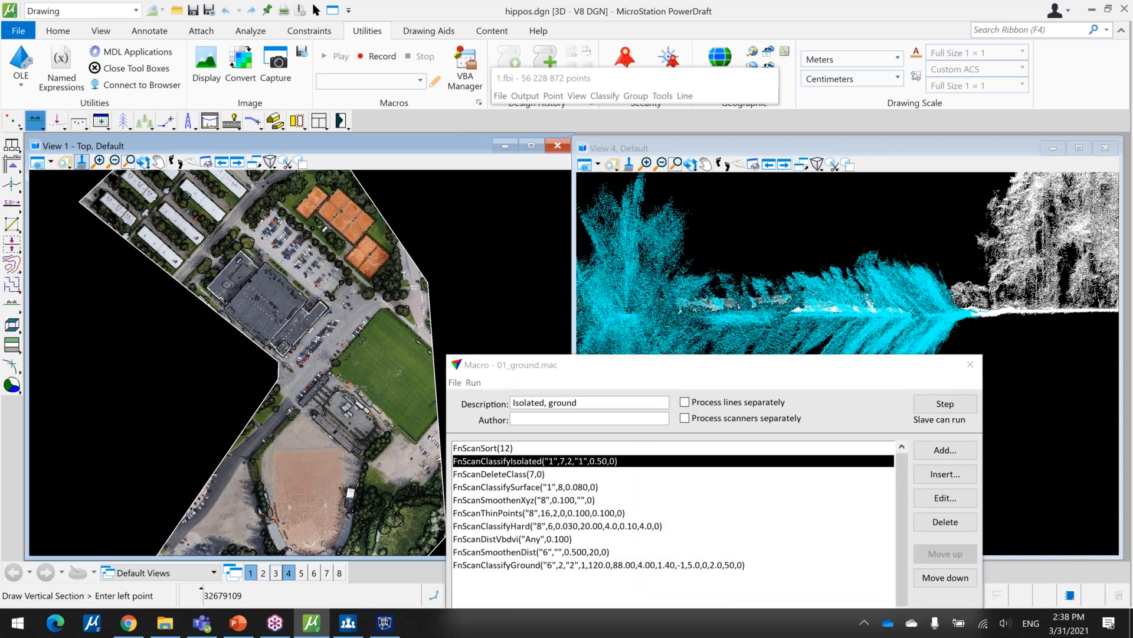
click(89, 368)
click(547, 187)
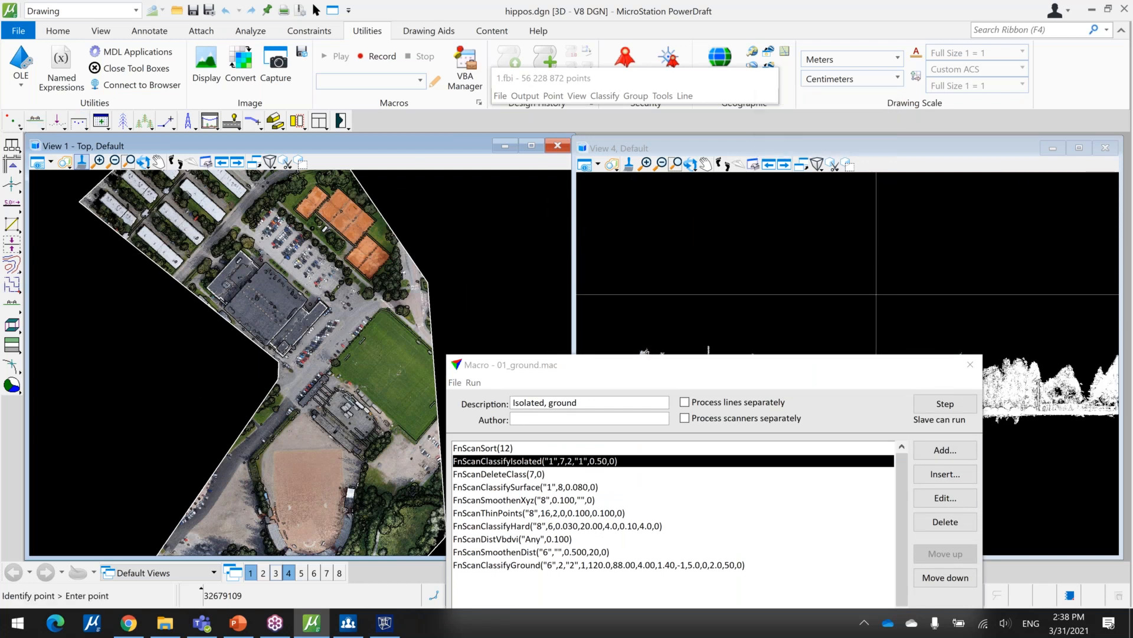
Draw a vertical section for View 4 across the sand sports field from west to east and inspect its points.
middle_drag(882, 295, 882, 213)
scroll(882, 213, up, 3)
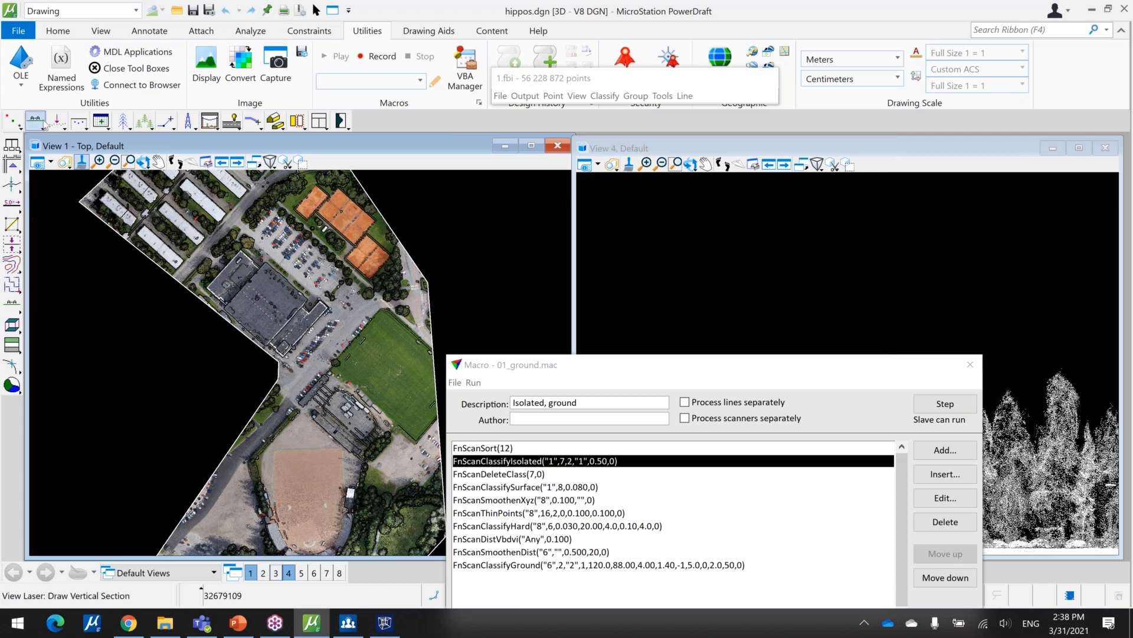
click(36, 121)
click(202, 433)
click(426, 500)
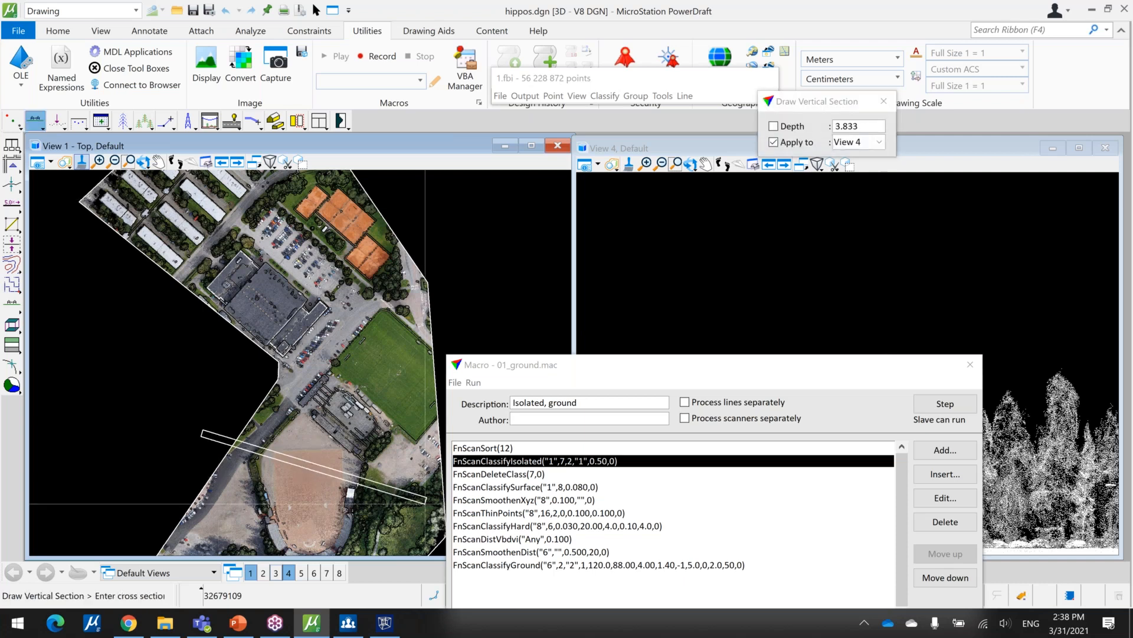
click(425, 504)
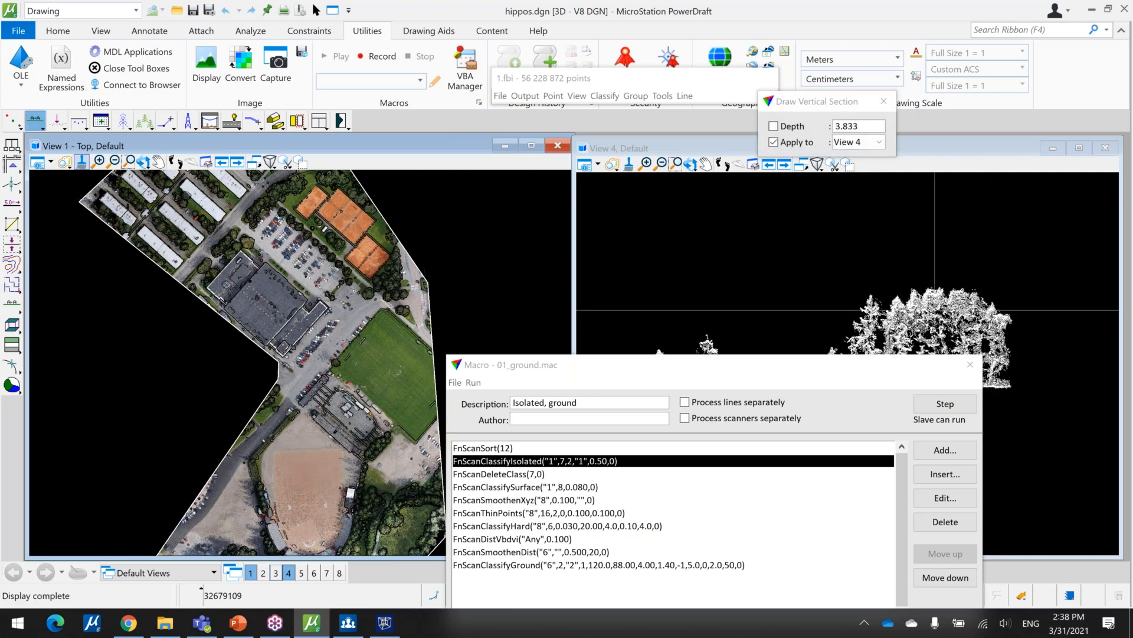
mouse_move(935, 310)
middle_down()
mouse_move(971, 186)
mouse_move(957, 201)
middle_up()
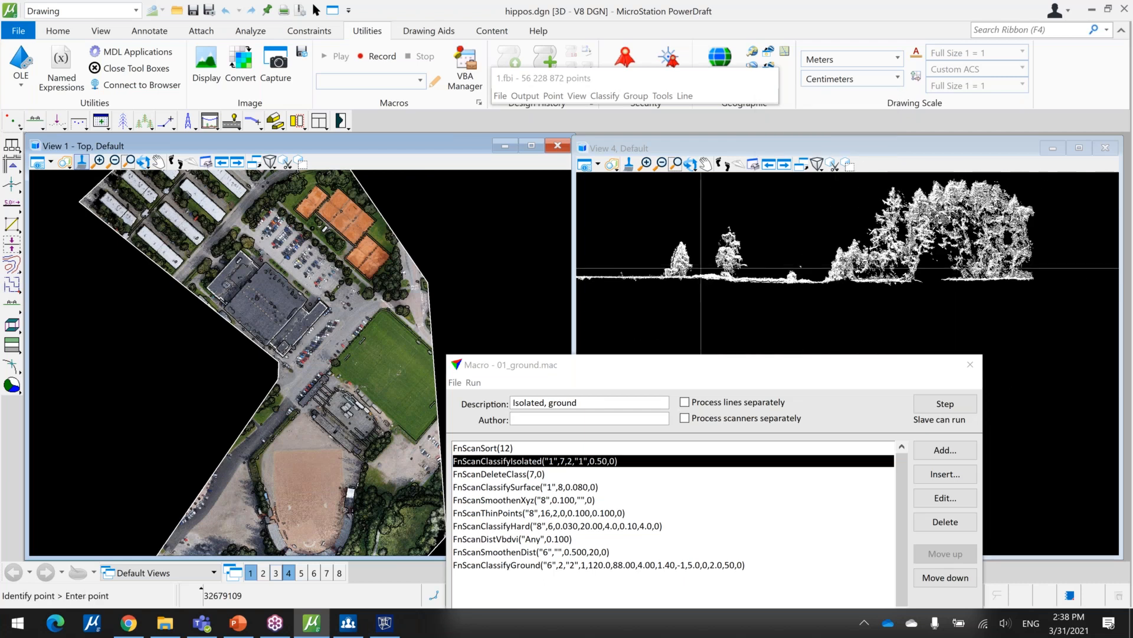
scroll(617, 276, up, 5)
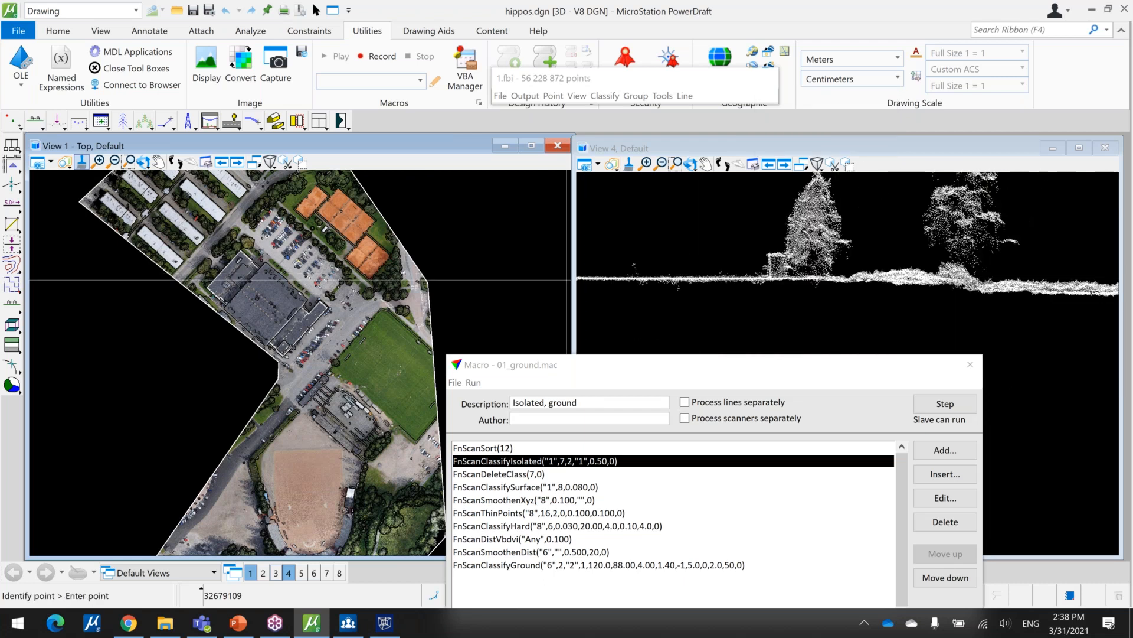
Draw a vertical section for View 4 from northwest of the housing rows, across the parking lot, to the football field.
middle_drag(289, 265, 198, 350)
click(35, 121)
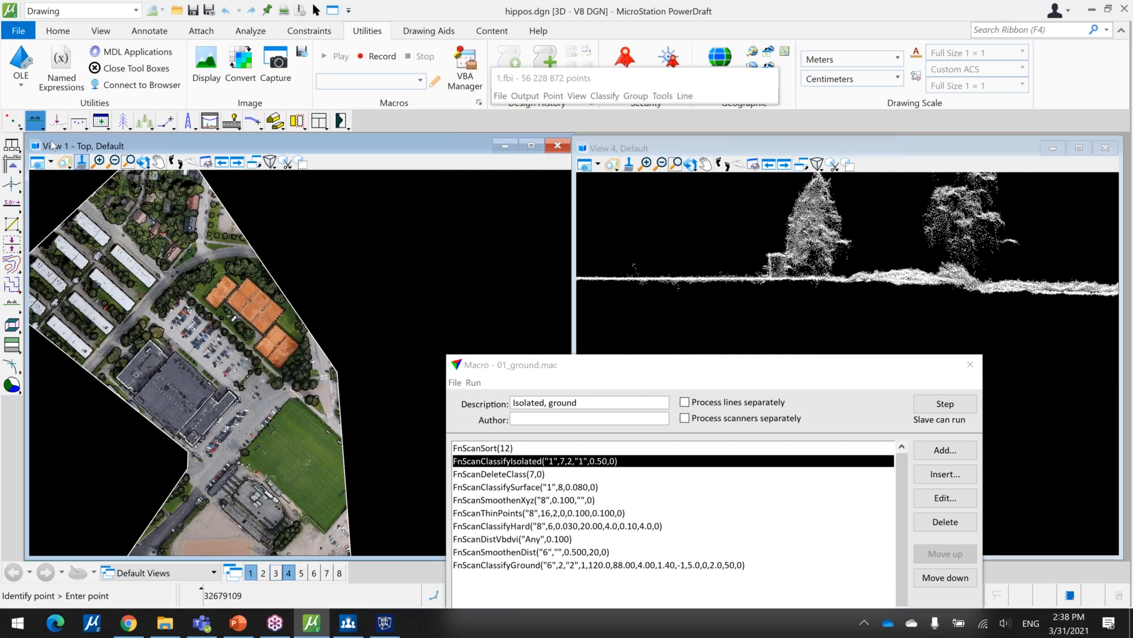
click(73, 185)
click(315, 472)
click(317, 472)
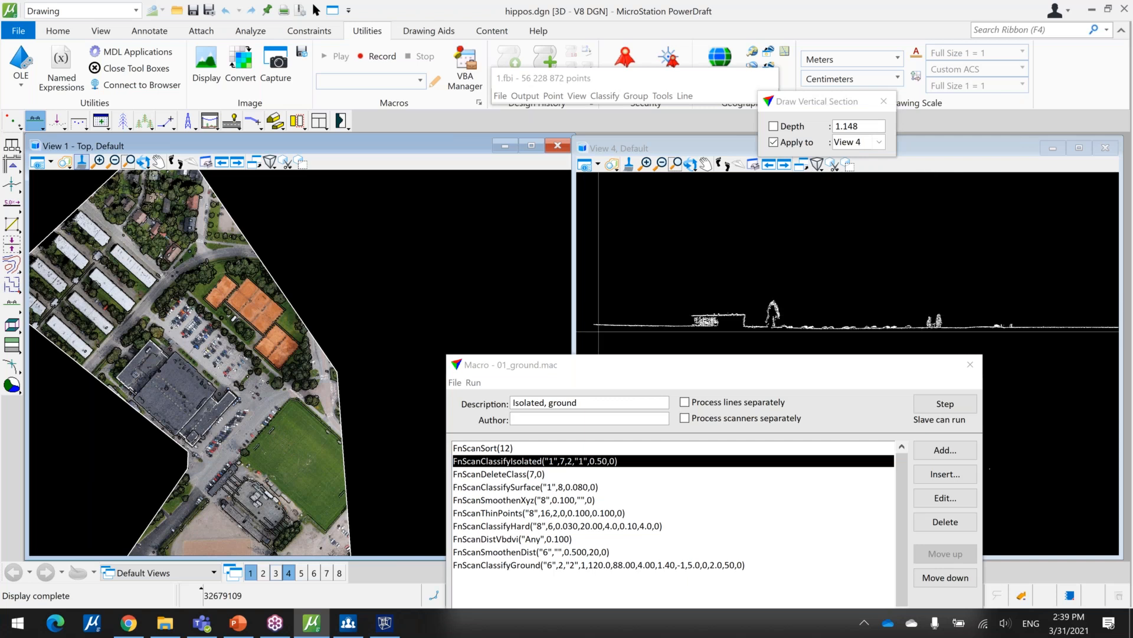
Draw a vertical section for View 4 from northwest to southeast across the sand field's southern end and the trees north of the pond.
middle_drag(230, 536, 287, 214)
click(40, 121)
click(94, 226)
click(384, 405)
click(382, 409)
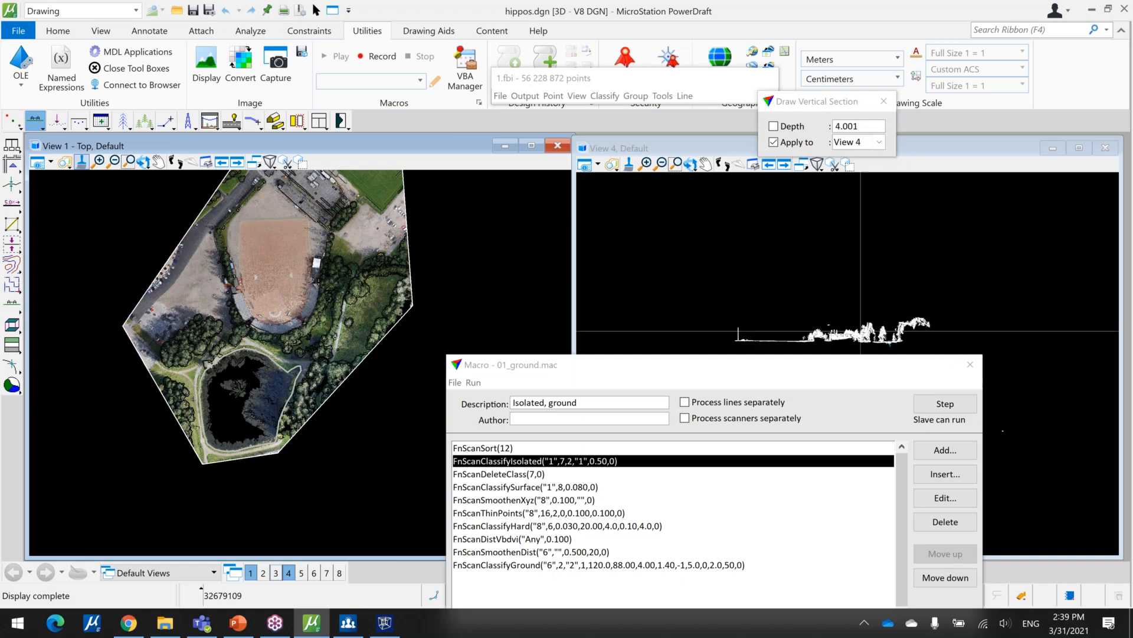
Examine the section in View 4 for isolated points above and below the ground and around the trees.
middle_drag(875, 330, 777, 244)
scroll(787, 264, down, 2)
middle_drag(1007, 382, 1034, 193)
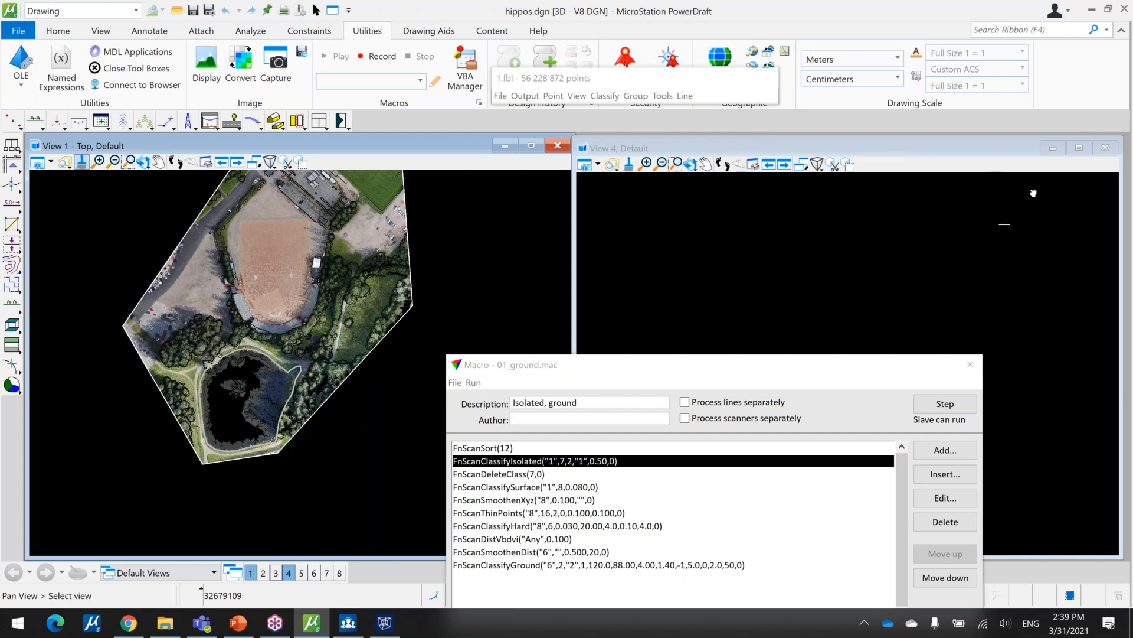
drag(1033, 193, 1024, 215)
middle_drag(984, 242, 988, 257)
scroll(718, 273, up, 4)
scroll(740, 245, down, 6)
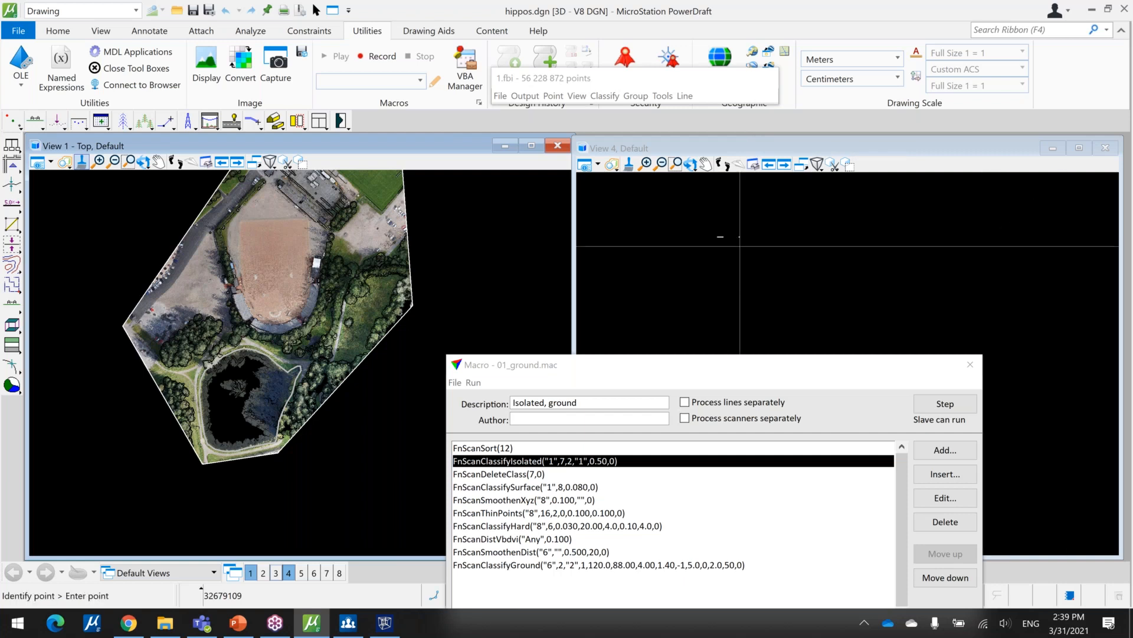
middle_drag(837, 220, 847, 258)
scroll(824, 232, up, 5)
scroll(802, 188, down, 1)
scroll(840, 220, down, 2)
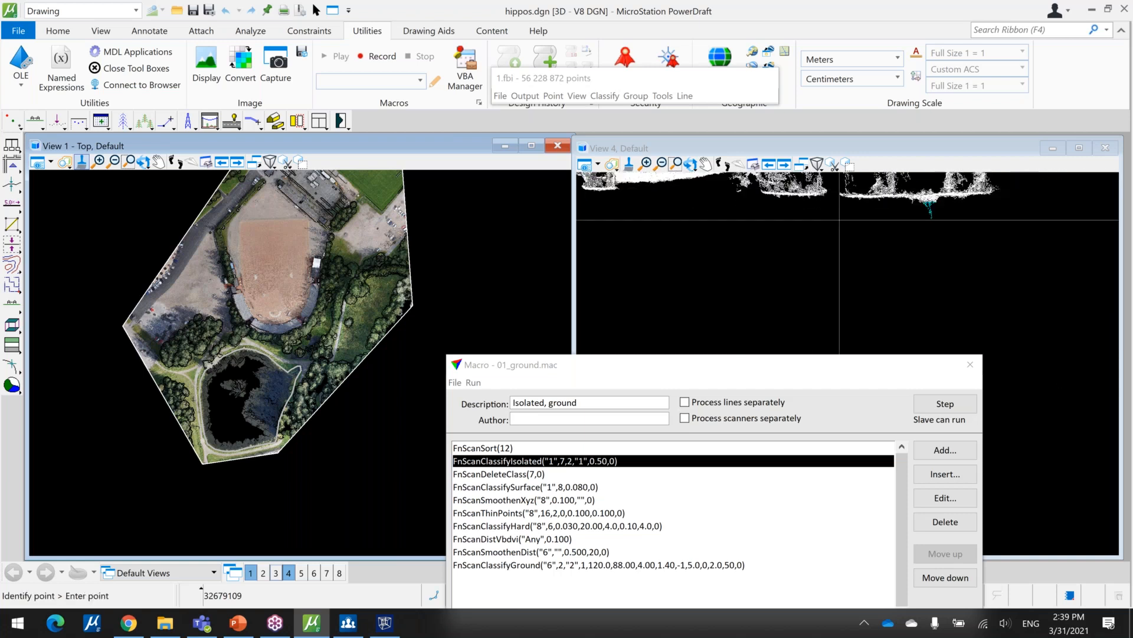
middle_drag(840, 220, 840, 299)
middle_drag(907, 253, 923, 331)
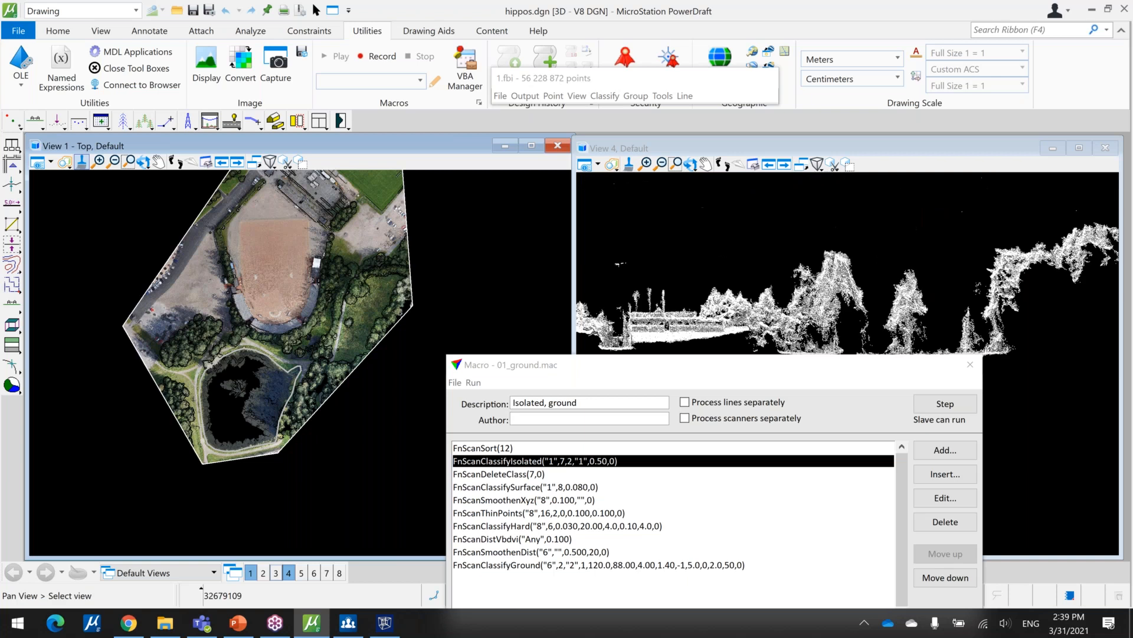
middle_drag(1028, 517, 900, 313)
Set the point display mode of View 2 to color by Class with weight 4 and apply it.
click(577, 96)
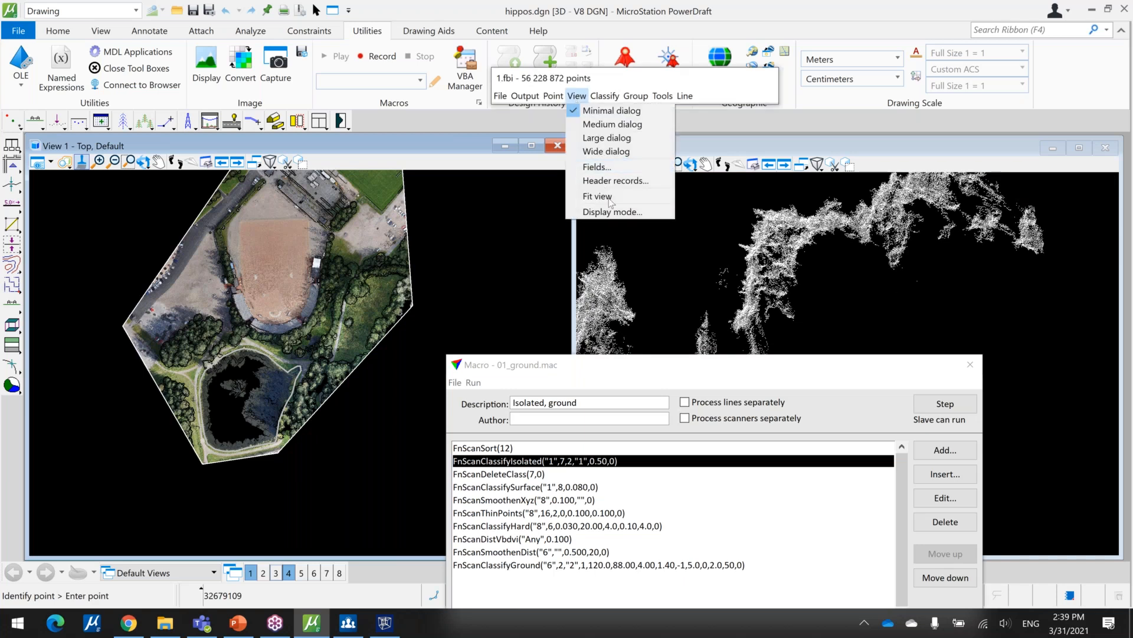
click(612, 211)
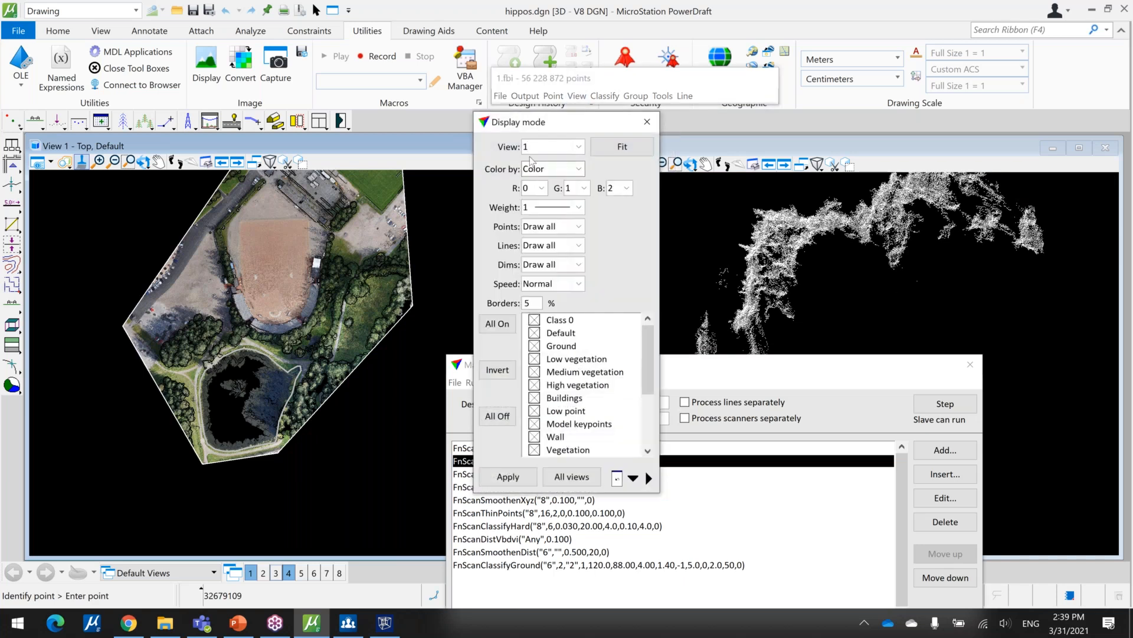
click(536, 147)
click(546, 173)
click(544, 169)
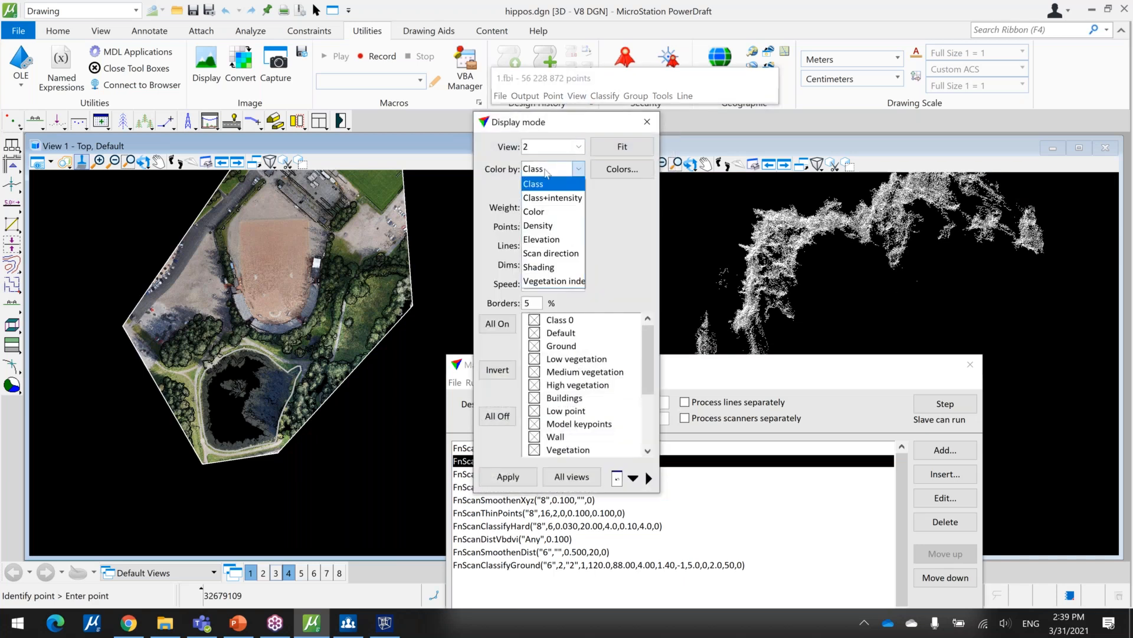
click(545, 183)
click(550, 208)
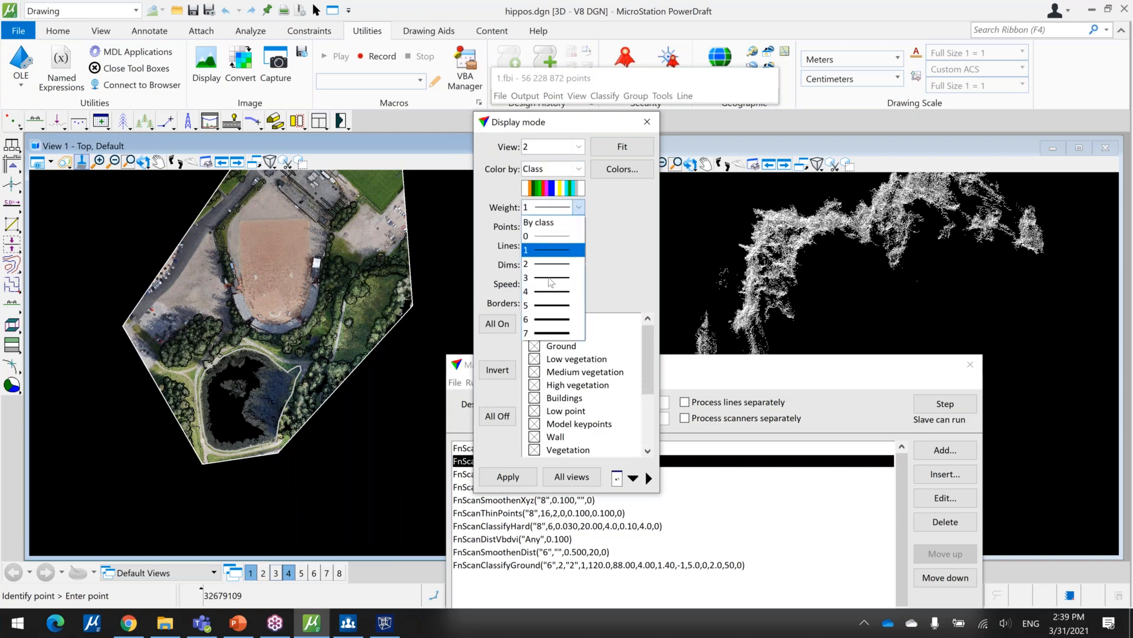
click(553, 292)
click(531, 471)
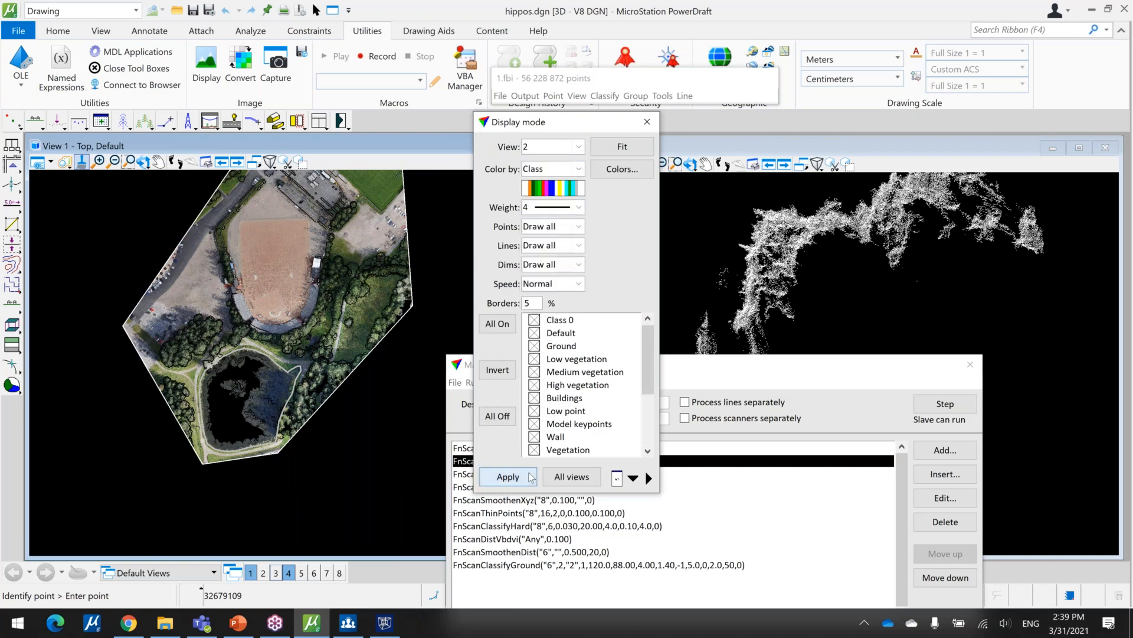
Apply point weight 4 to View 4 and close the display mode settings.
click(552, 148)
click(558, 208)
click(559, 208)
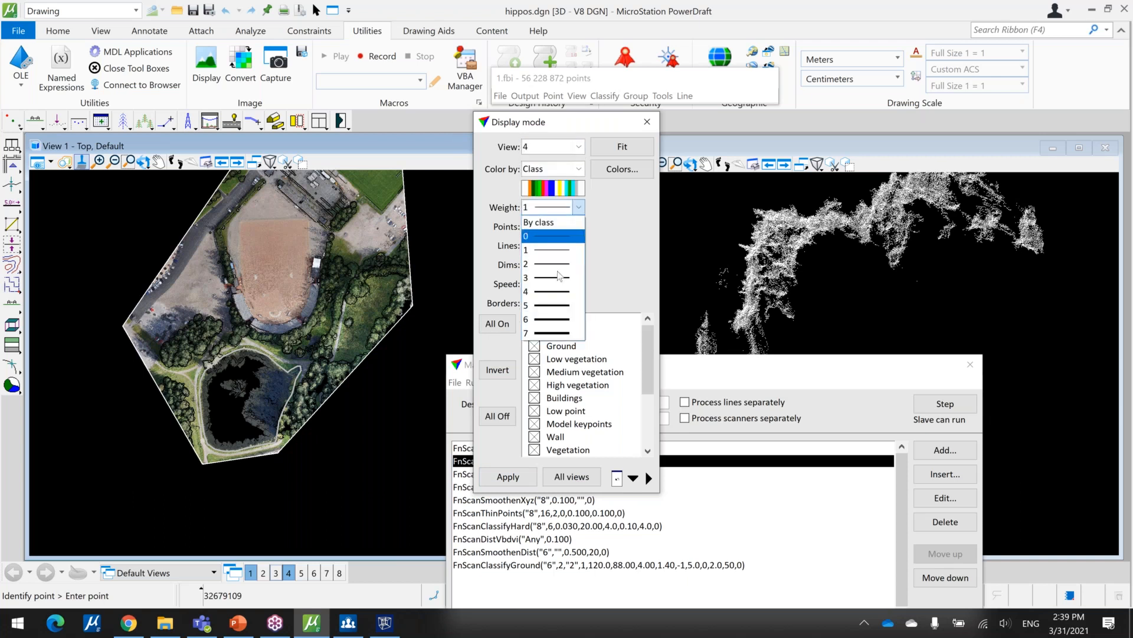
click(553, 292)
click(507, 477)
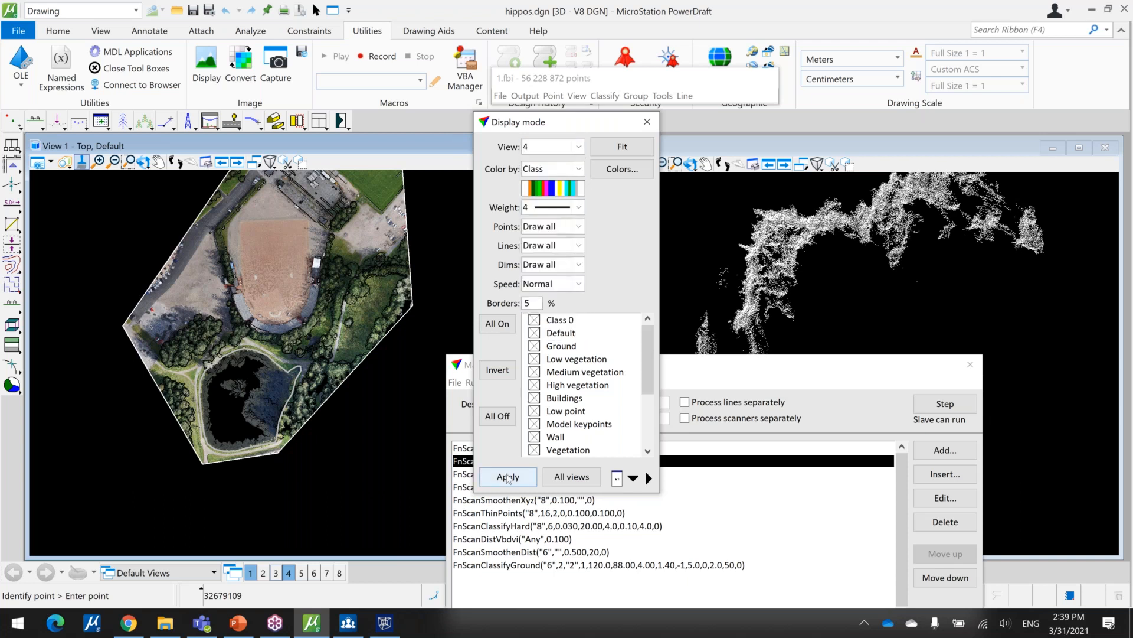
click(648, 122)
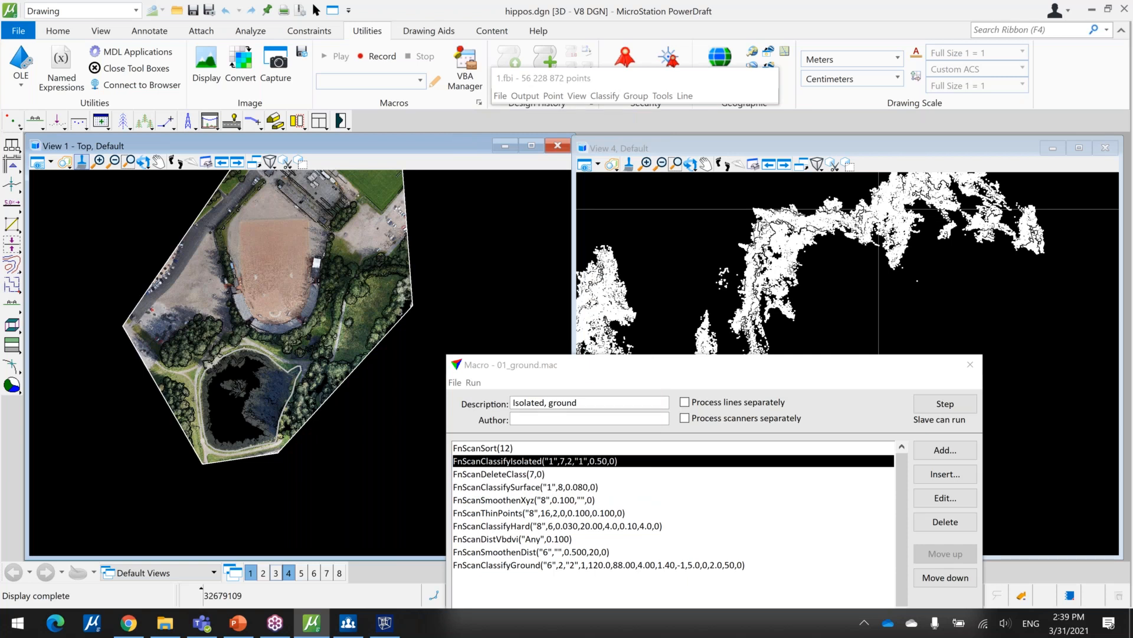
Execute the FnScanClassifyIsolated("1",7,2,"1",0.50,0) macro row and inspect the isolated points among the trees in View 4.
click(951, 403)
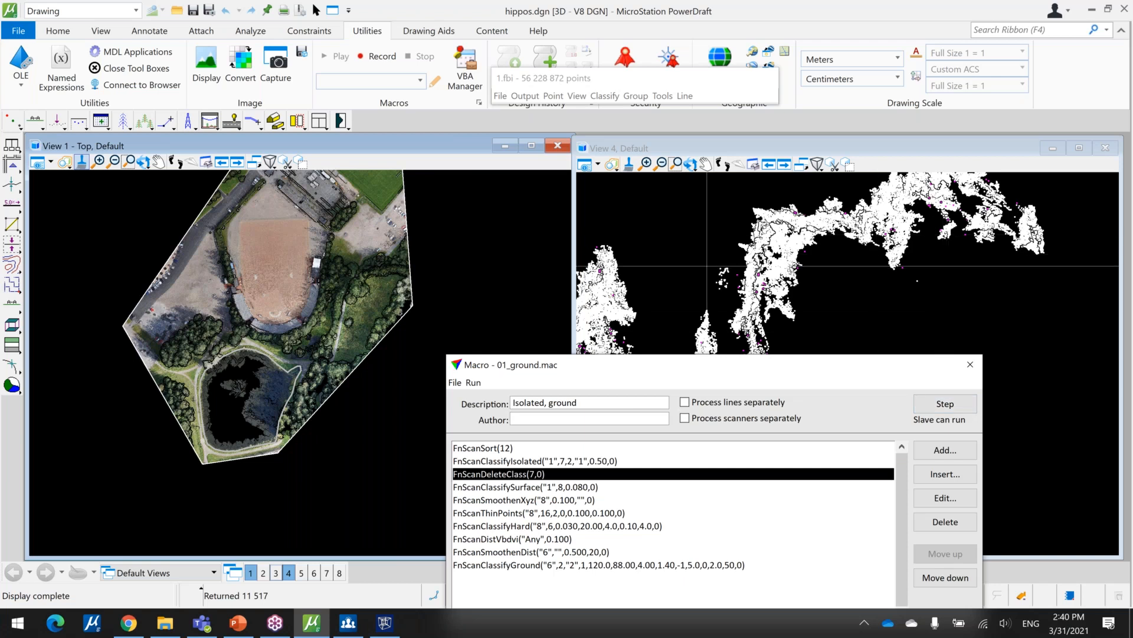
scroll(707, 266, up, 3)
middle_drag(824, 296, 851, 246)
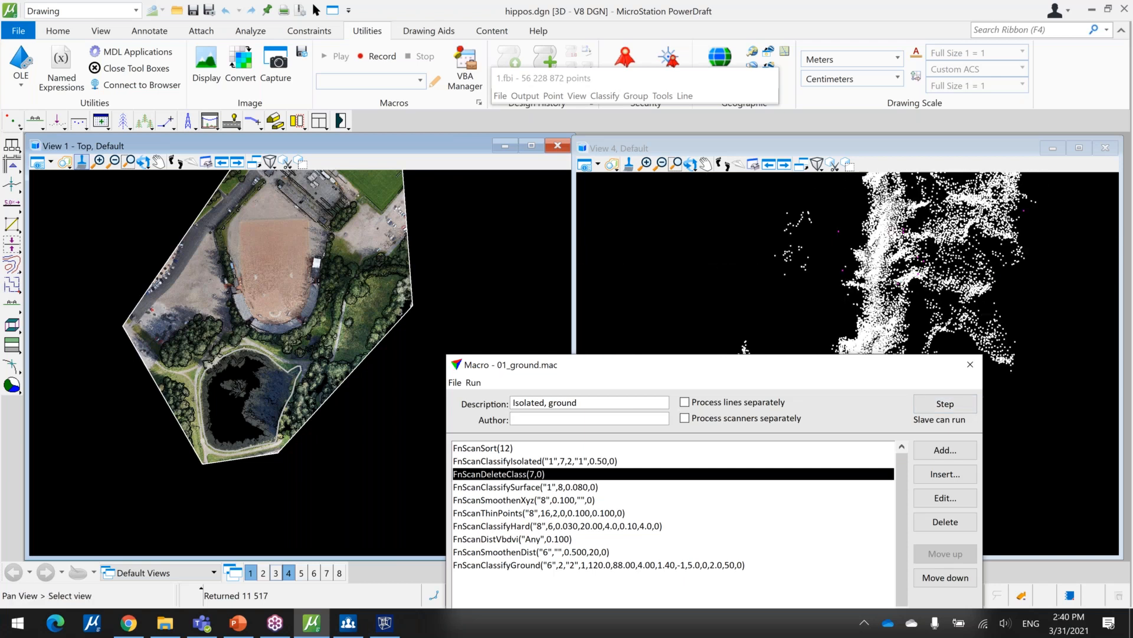
scroll(842, 273, down, 3)
middle_drag(780, 295, 849, 238)
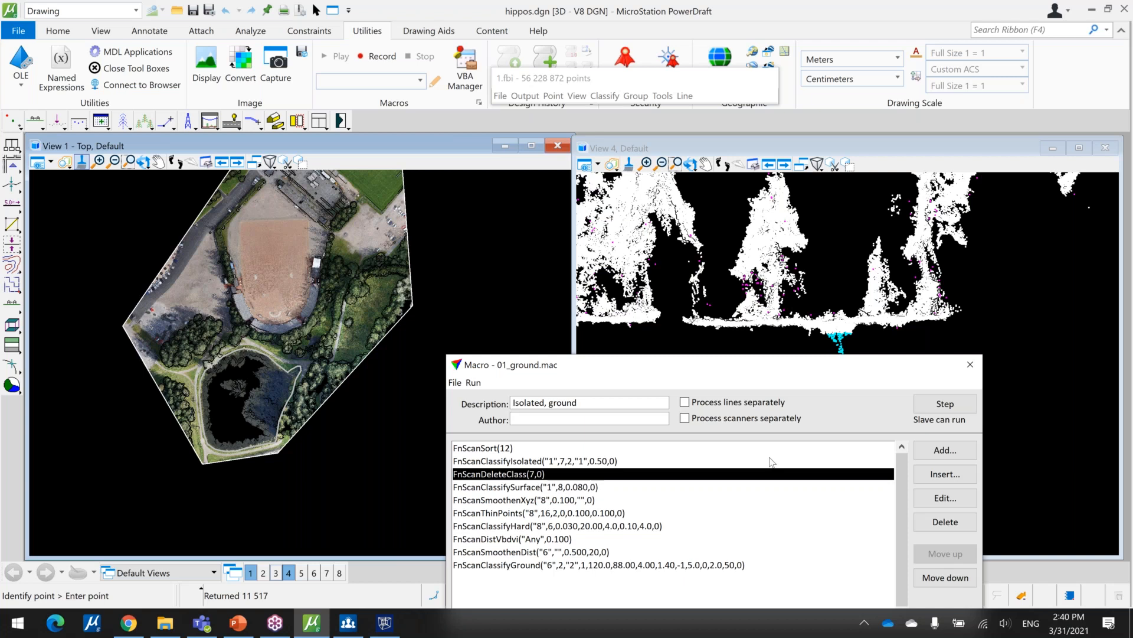
Execute the FnScanDeleteClass(7,0) macro row and inspect the remaining points along the ground and trees in View 4.
click(943, 404)
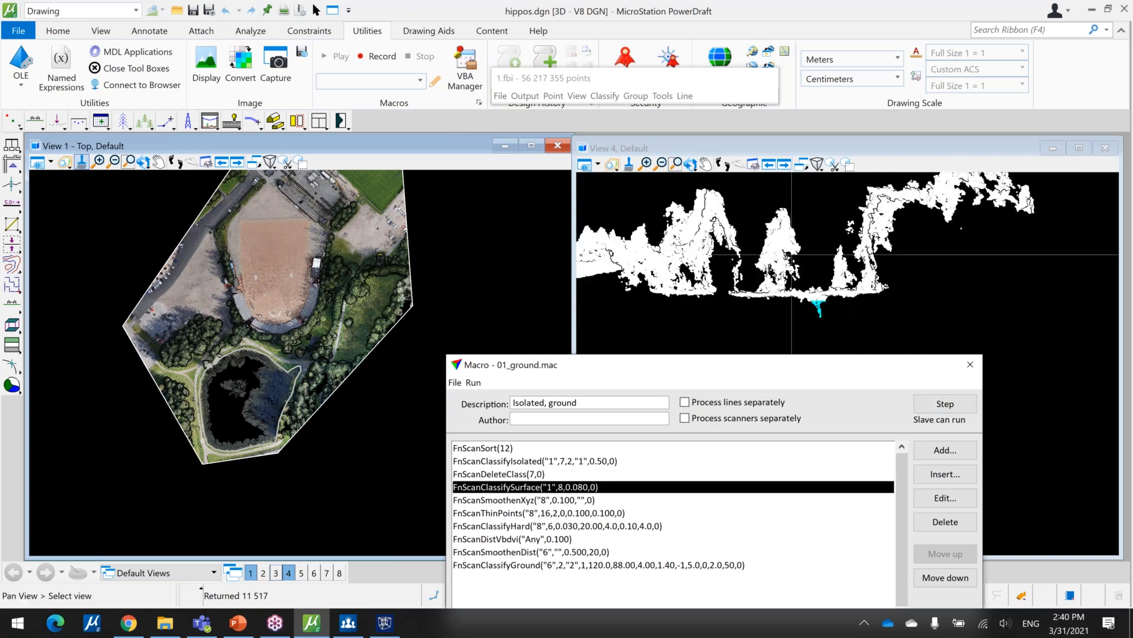
middle_drag(791, 257, 746, 292)
middle_drag(791, 224, 1003, 227)
scroll(832, 227, up, 3)
mouse_move(833, 227)
middle_down()
mouse_move(819, 269)
mouse_move(815, 229)
middle_up()
middle_drag(730, 326, 708, 284)
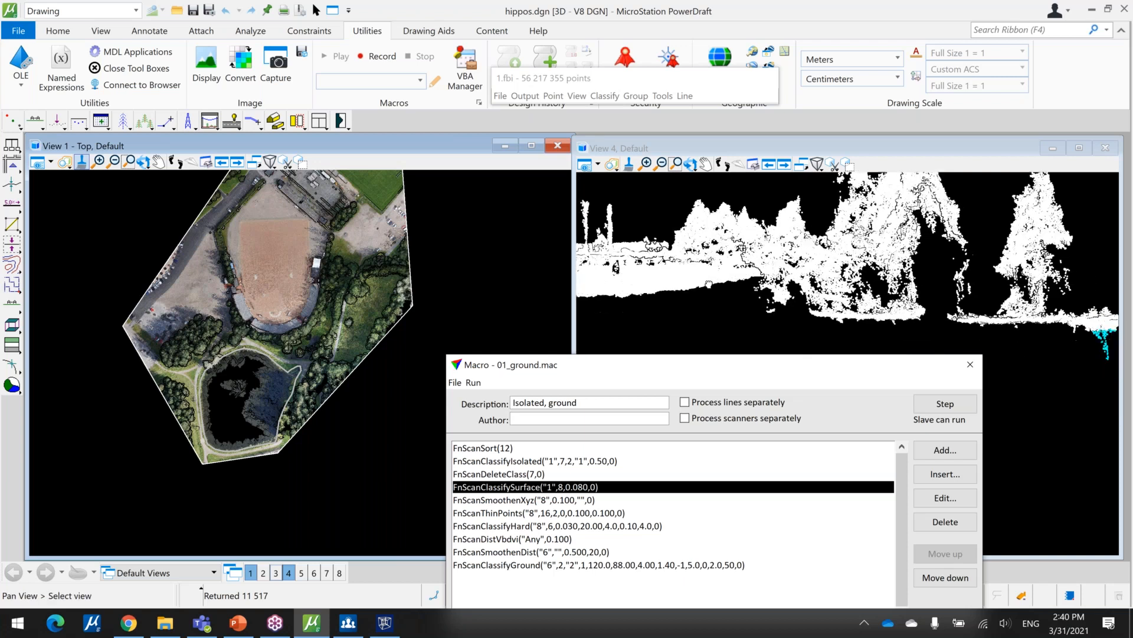
scroll(801, 305, up, 3)
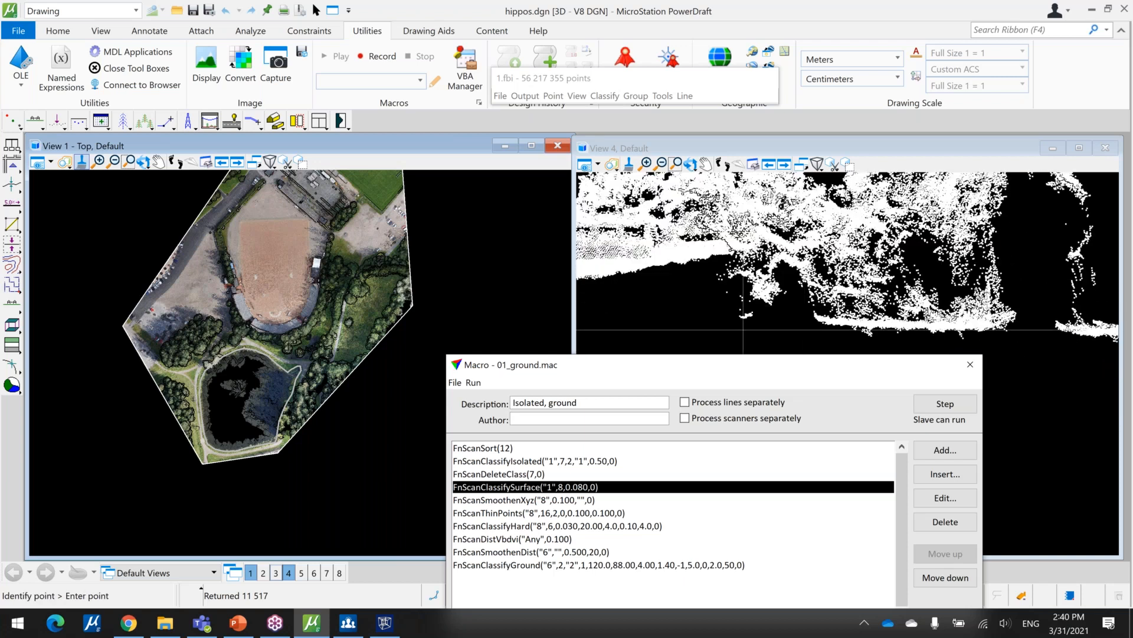
Cut a vertical section in View 4 from the road verge below the red-roofed houses across the side-road junction toward the site boundary.
middle_drag(305, 247, 268, 433)
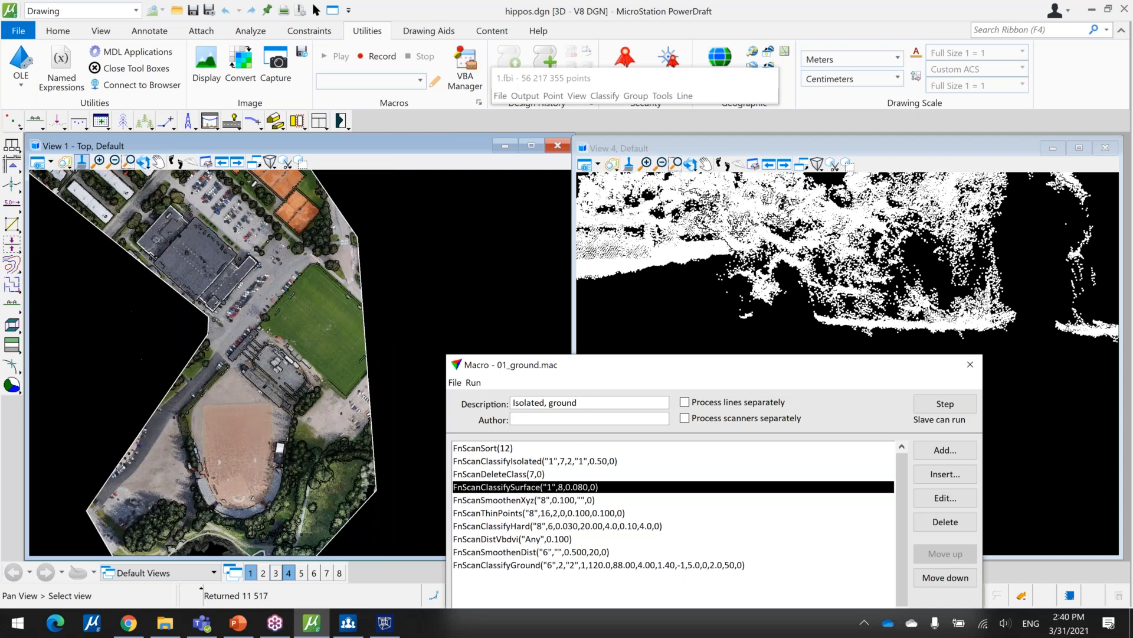
middle_drag(262, 299, 325, 495)
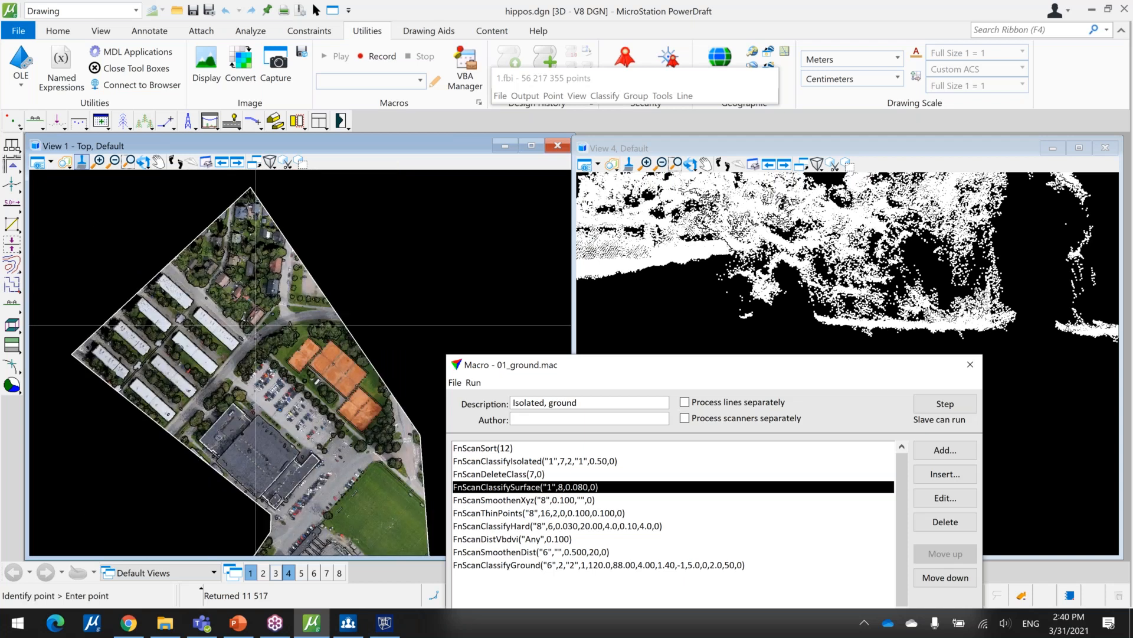
scroll(255, 324, up, 3)
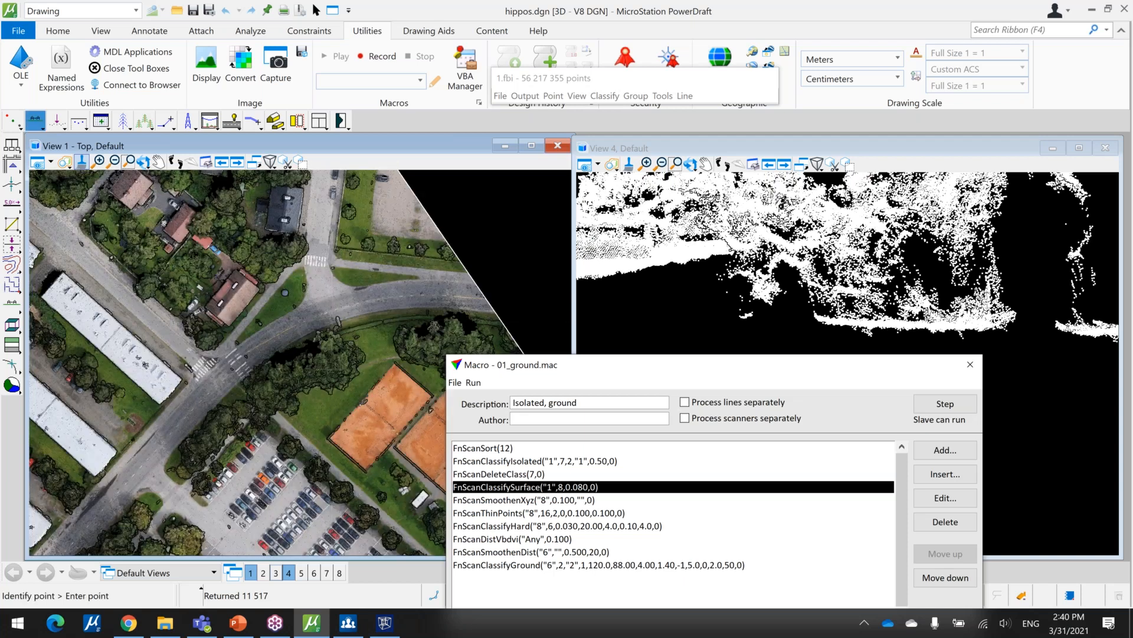
click(36, 121)
click(226, 331)
click(415, 251)
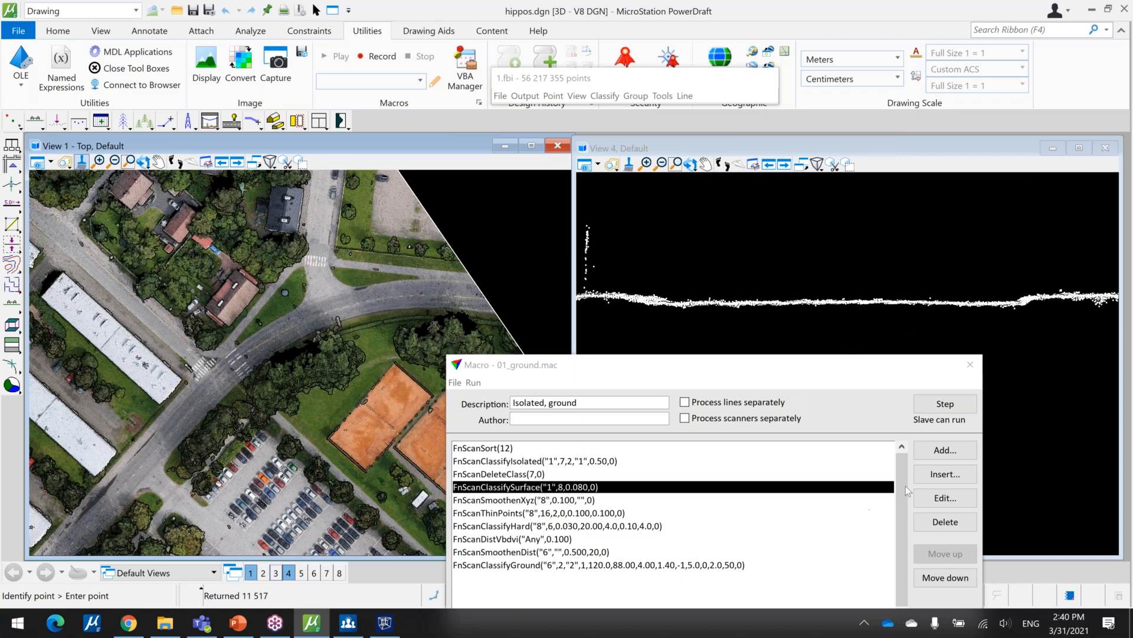
Run the macro's FnScanClassifySurface step (class 1 to 8, 0.080) and inspect the classified surface points in the section.
click(954, 407)
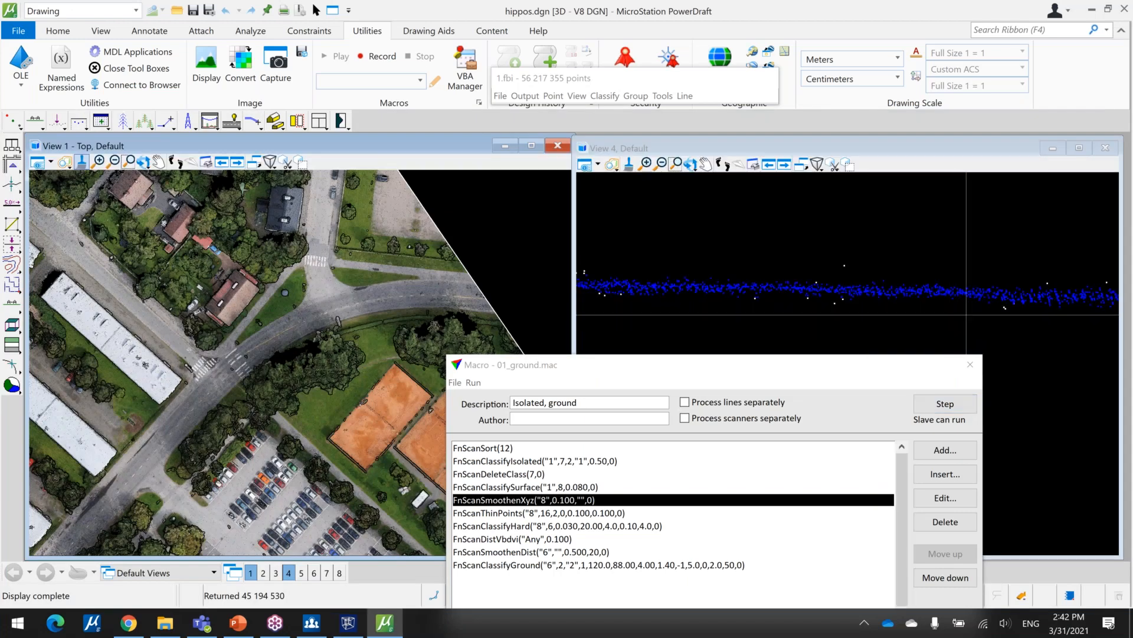
middle_drag(966, 315, 884, 286)
scroll(965, 311, down, 3)
middle_drag(983, 282, 617, 250)
scroll(686, 239, up, 3)
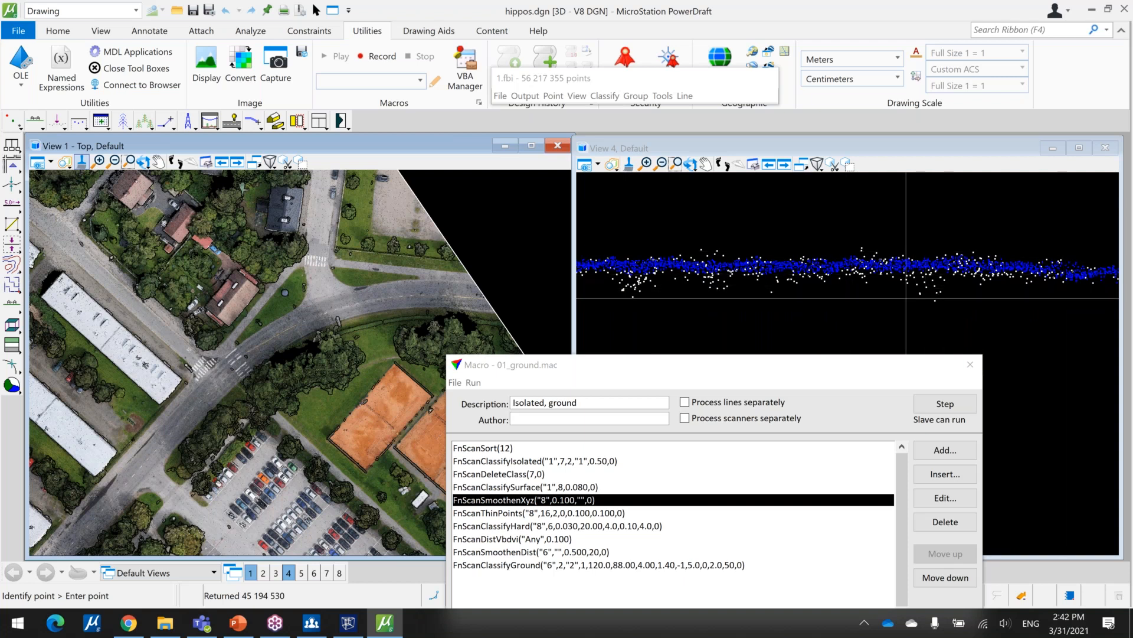
scroll(906, 298, down, 2)
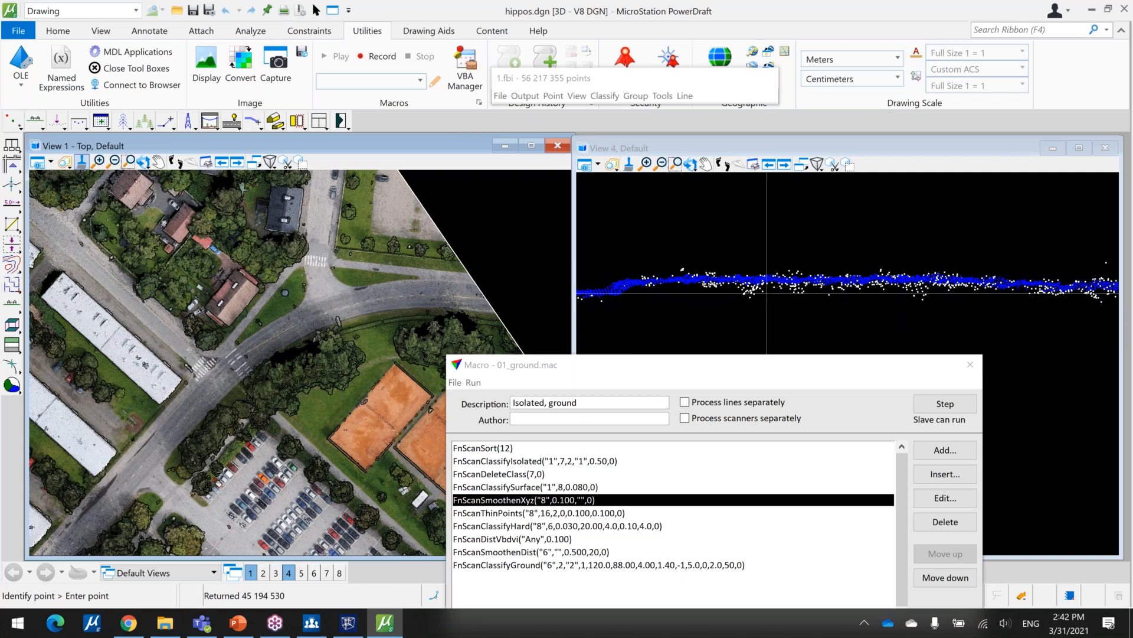
Cut a new vertical section in View 4 from the verge below the houses along the curved road toward the boundary, and examine its surface points.
click(158, 162)
click(39, 123)
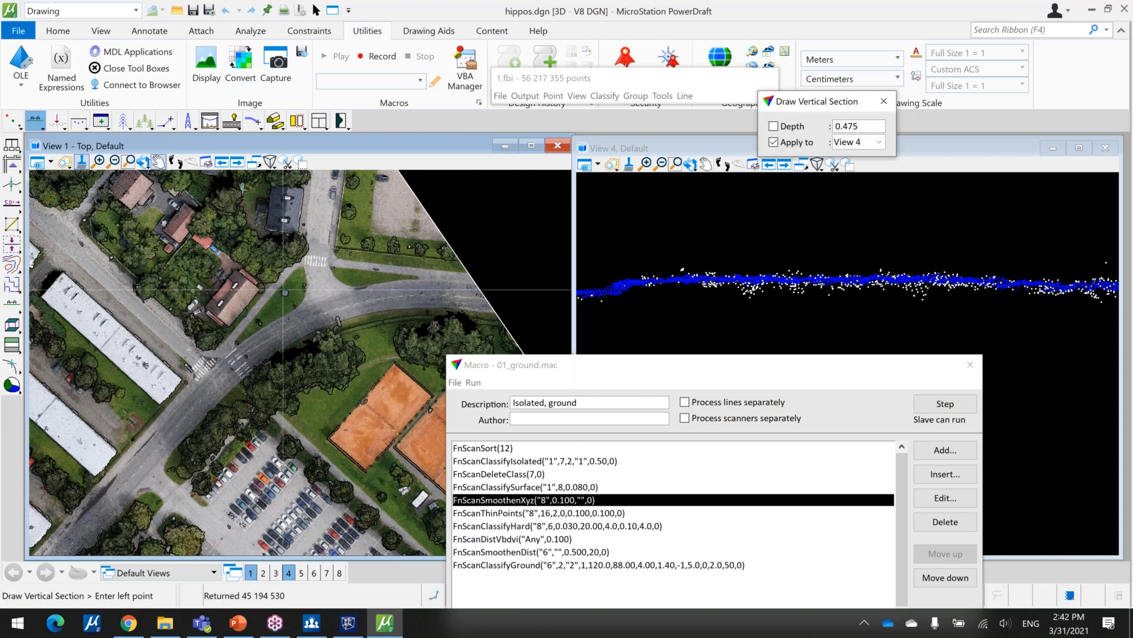
click(248, 318)
click(451, 295)
click(451, 295)
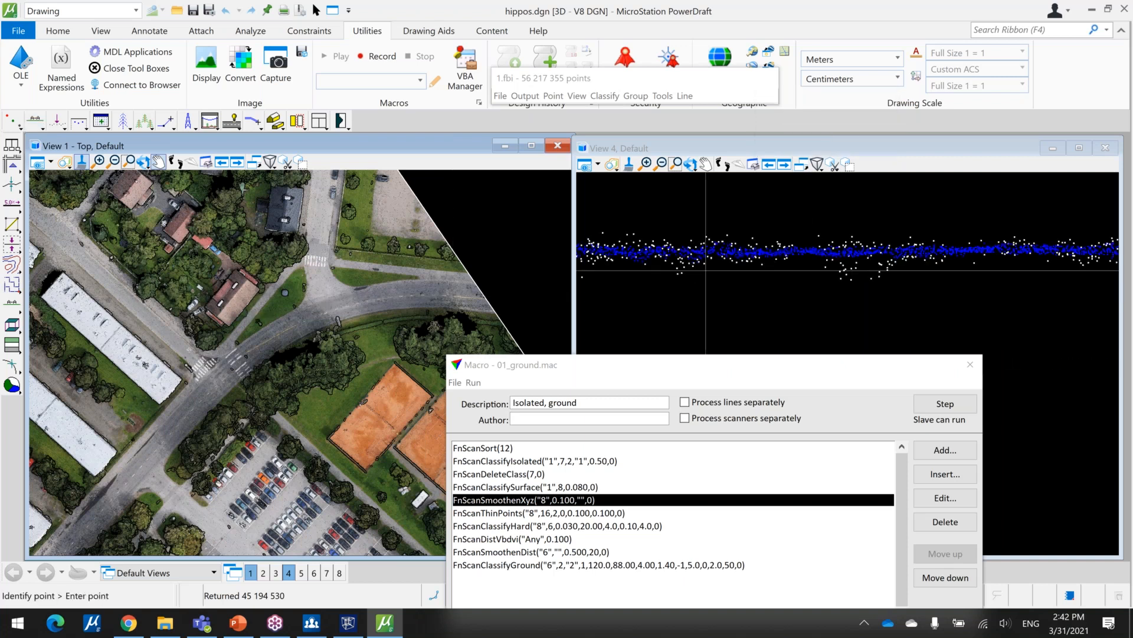
middle_drag(869, 295, 749, 303)
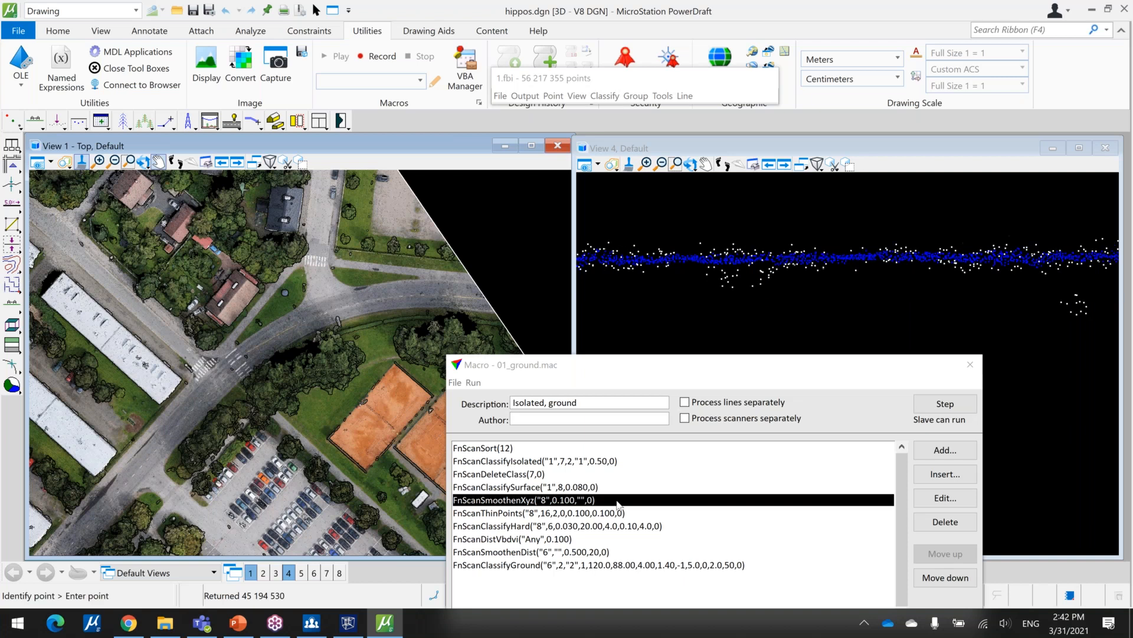
Review the Smoothen points settings of the macro and run its Xyz smoothing step on class 8 with a 0.100 m maximum fix.
click(927, 498)
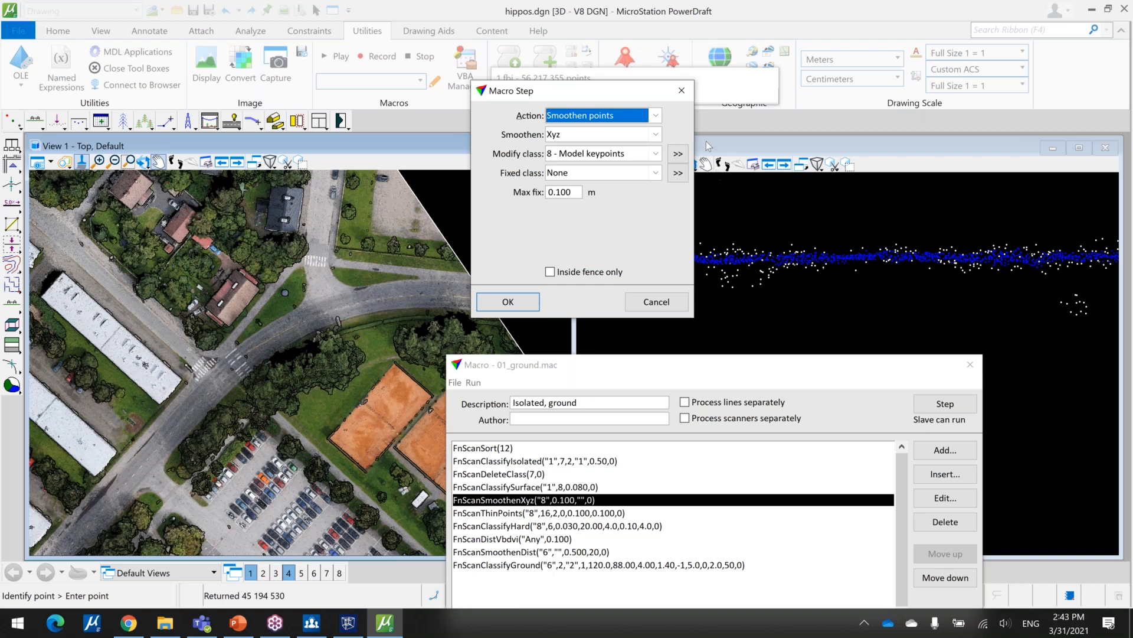
click(683, 91)
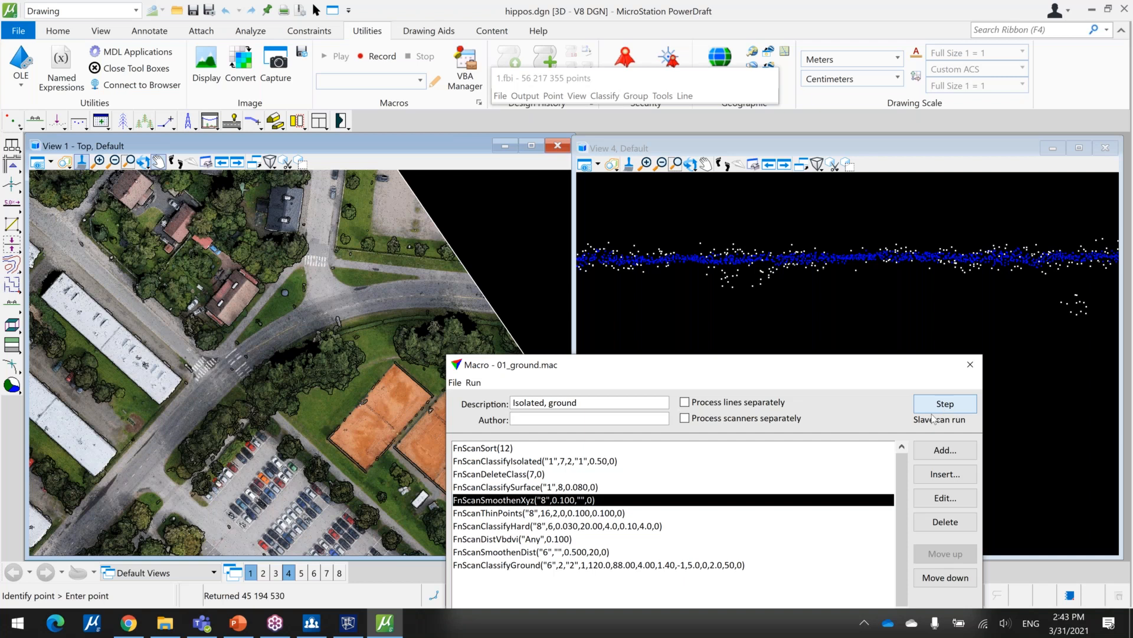
click(842, 513)
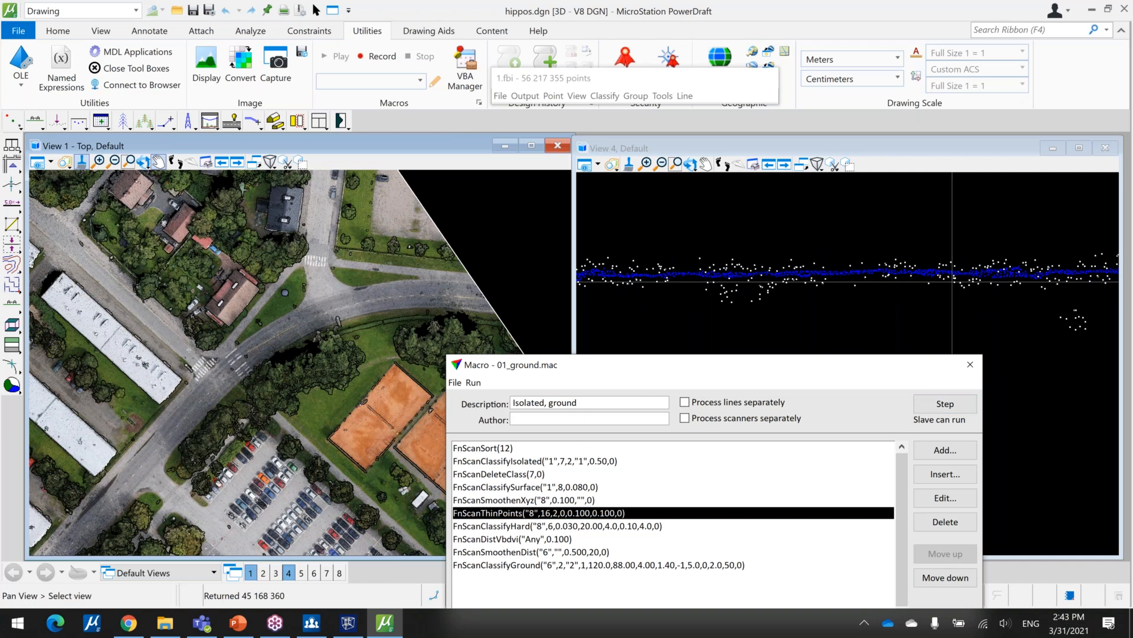
Examine the smoothed class 8 points along the ground and road surface in the section, comparing them with the surrounding unclassified points.
middle_drag(952, 281, 724, 247)
middle_drag(1057, 237, 832, 278)
middle_drag(1045, 300, 819, 315)
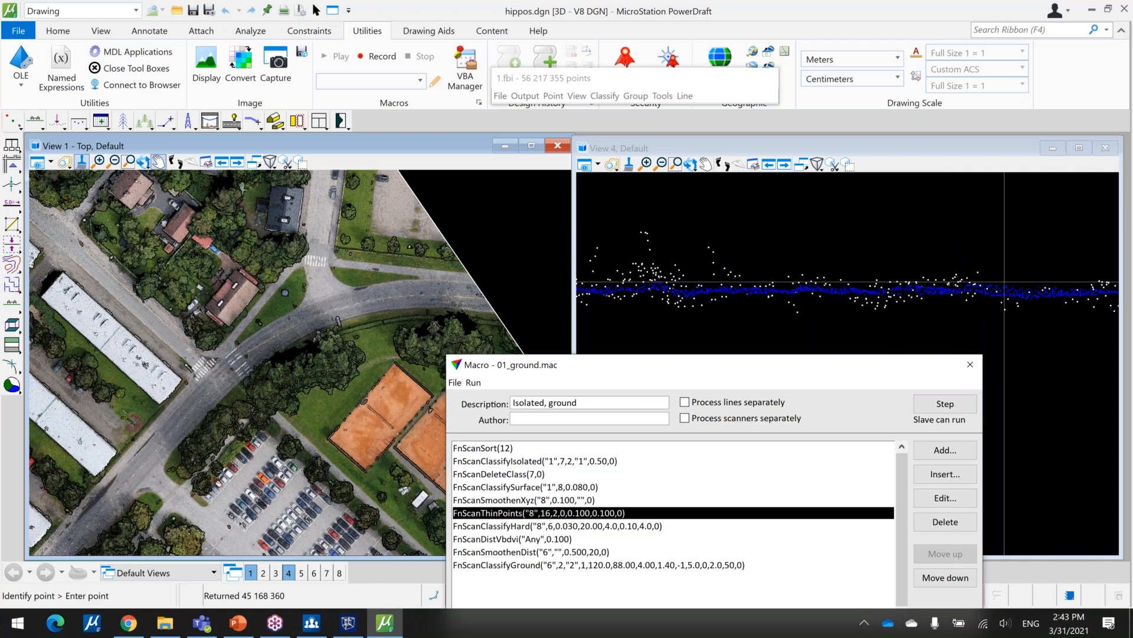
middle_drag(1002, 291, 842, 292)
middle_drag(1000, 292, 837, 296)
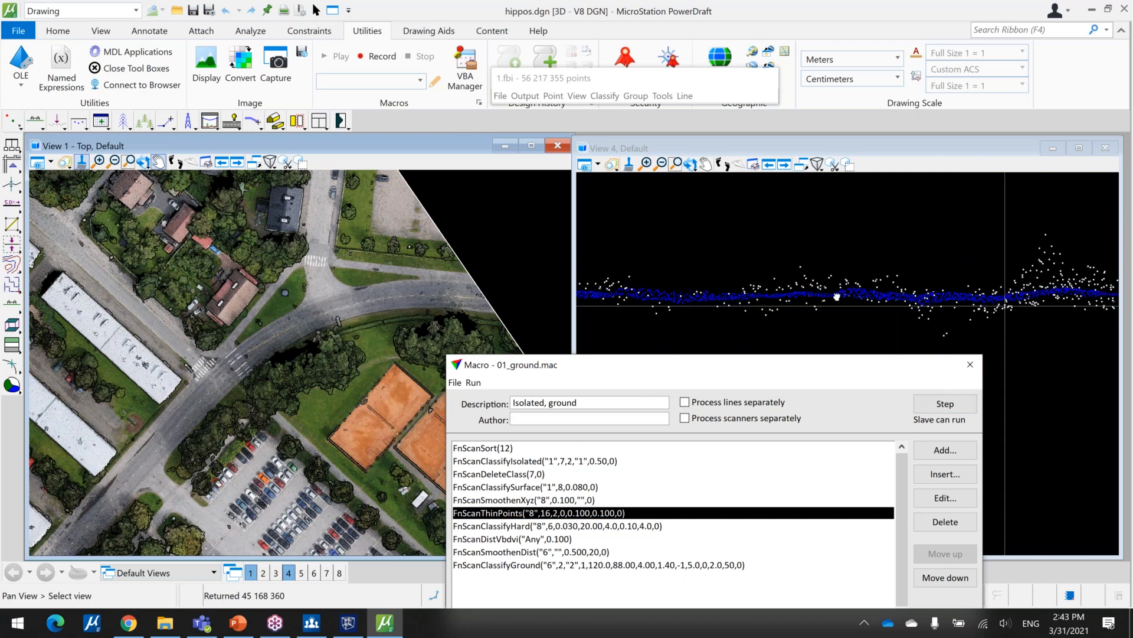
scroll(994, 283, down, 3)
middle_drag(994, 282, 1128, 284)
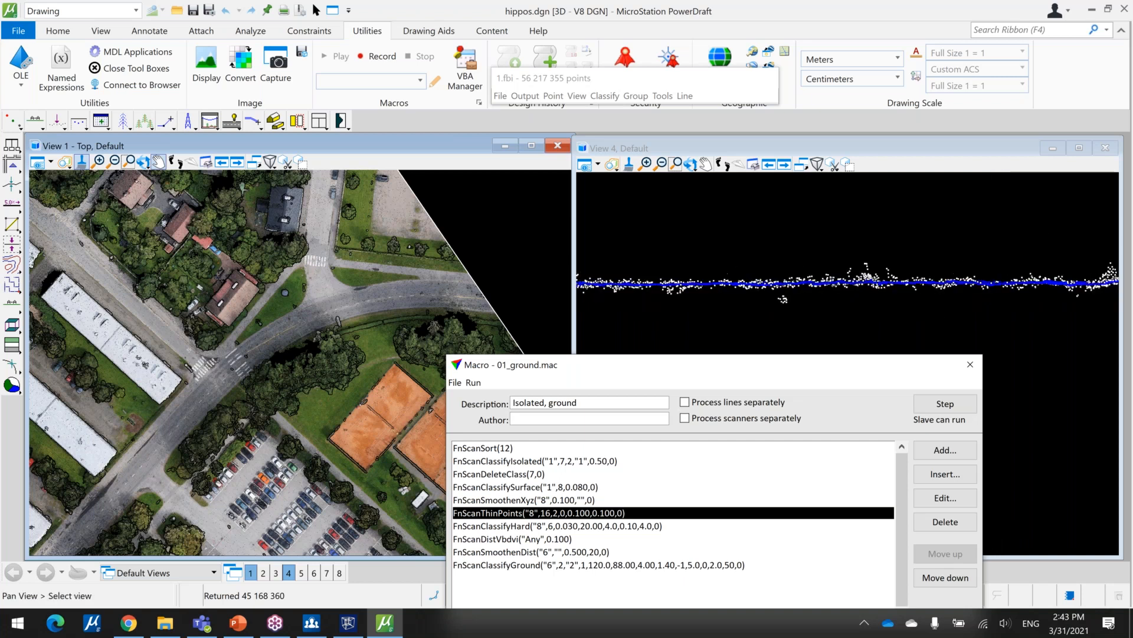
middle_drag(783, 281, 1022, 283)
scroll(845, 285, up, 3)
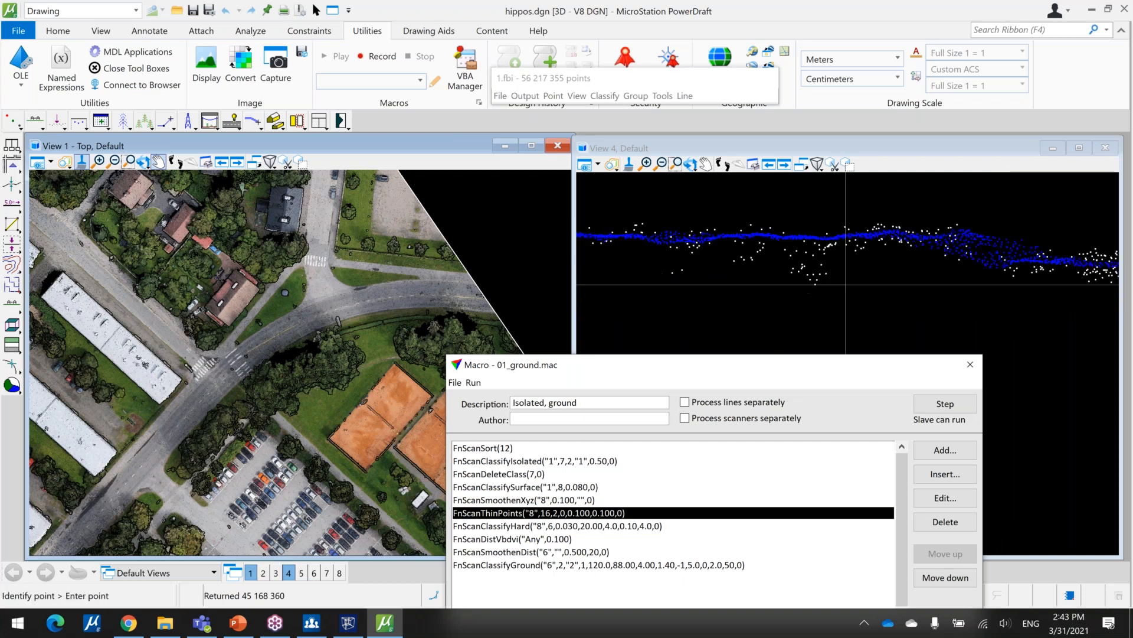
scroll(846, 285, down, 2)
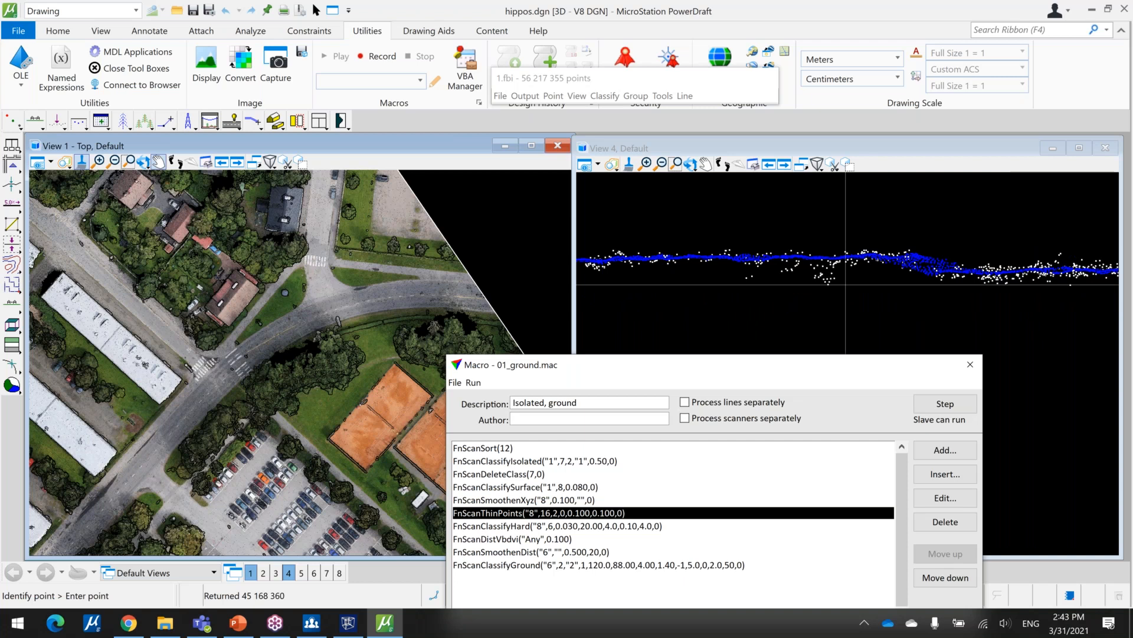
middle_drag(748, 220, 932, 219)
middle_drag(748, 220, 934, 198)
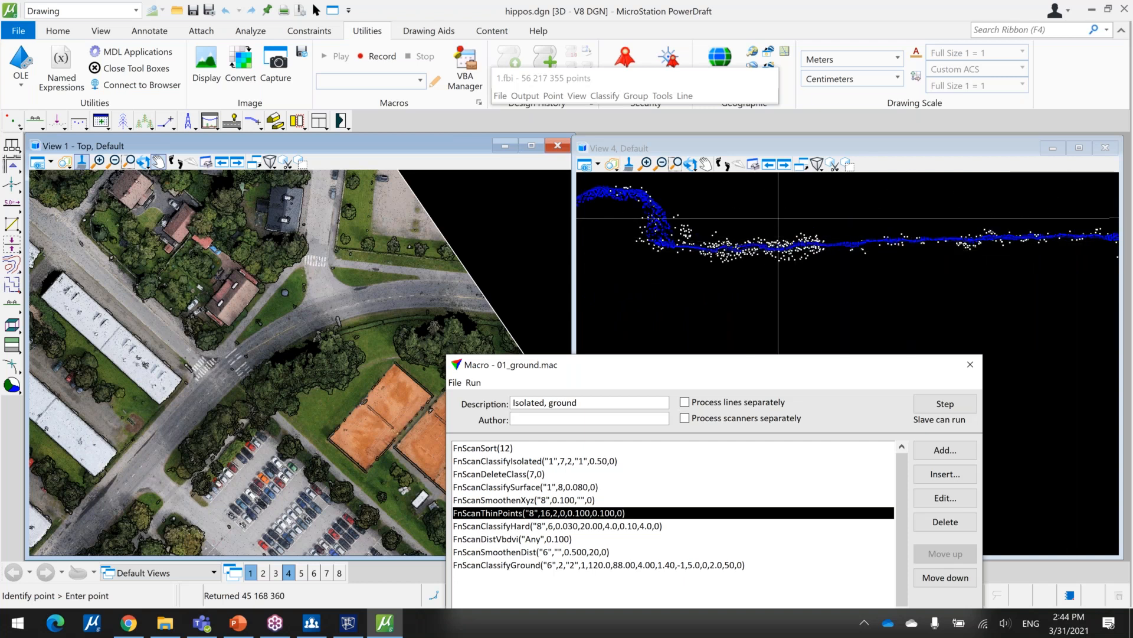
middle_drag(775, 217, 987, 219)
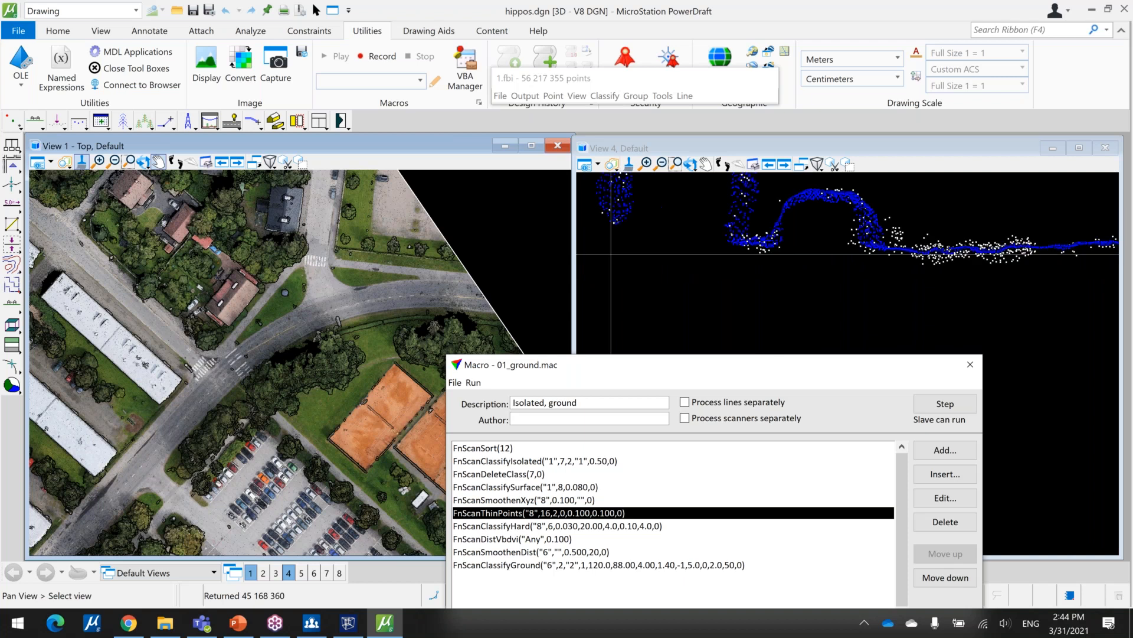
Examine the smoothed points on the building roofs, walls and adjoining ground in the section.
middle_drag(611, 254, 965, 313)
scroll(879, 295, down, 3)
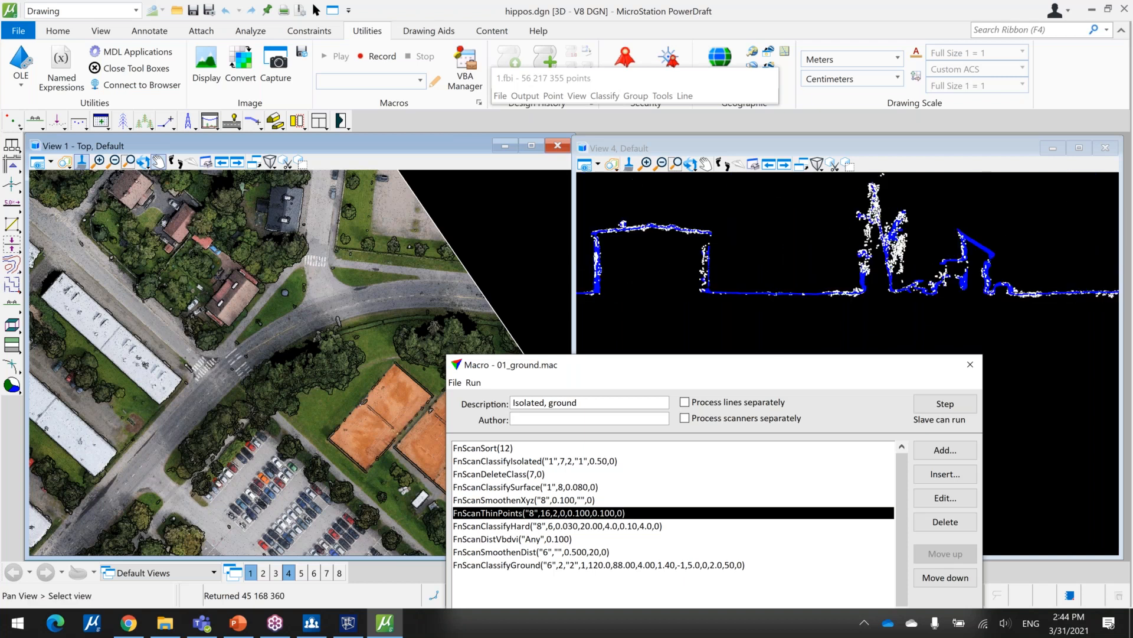
scroll(877, 256, up, 2)
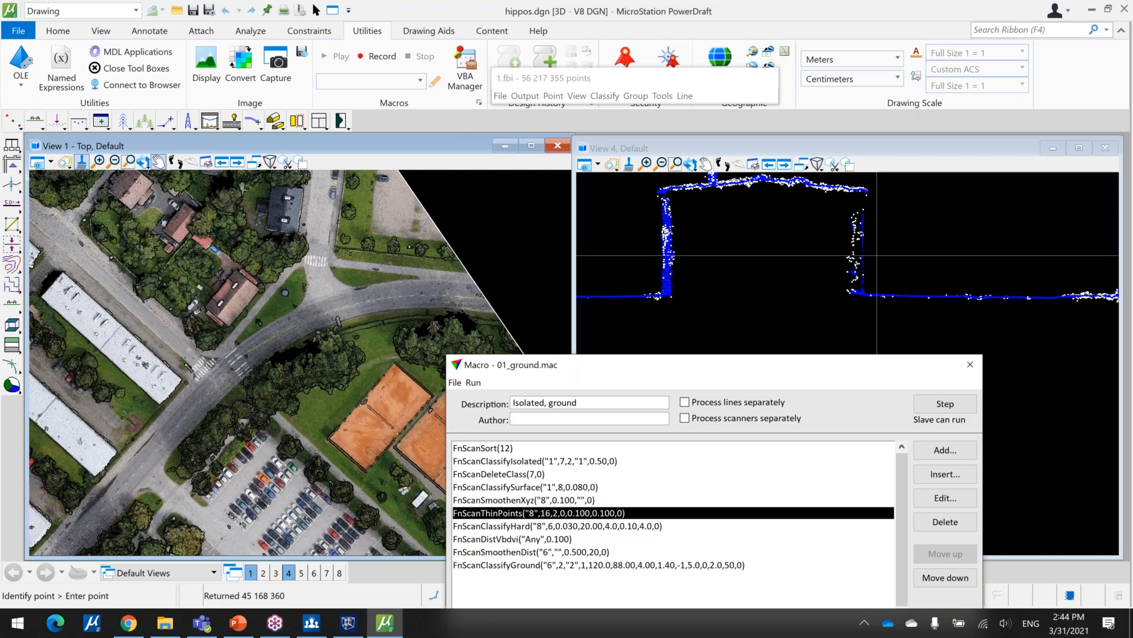
middle_drag(877, 255, 838, 265)
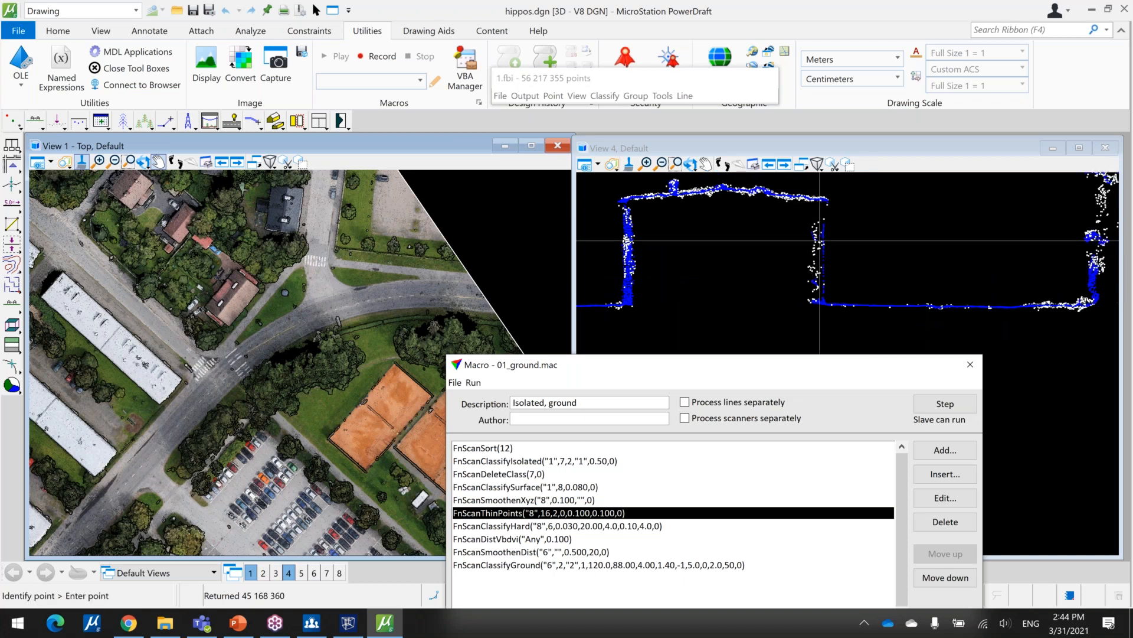
middle_drag(820, 238, 862, 261)
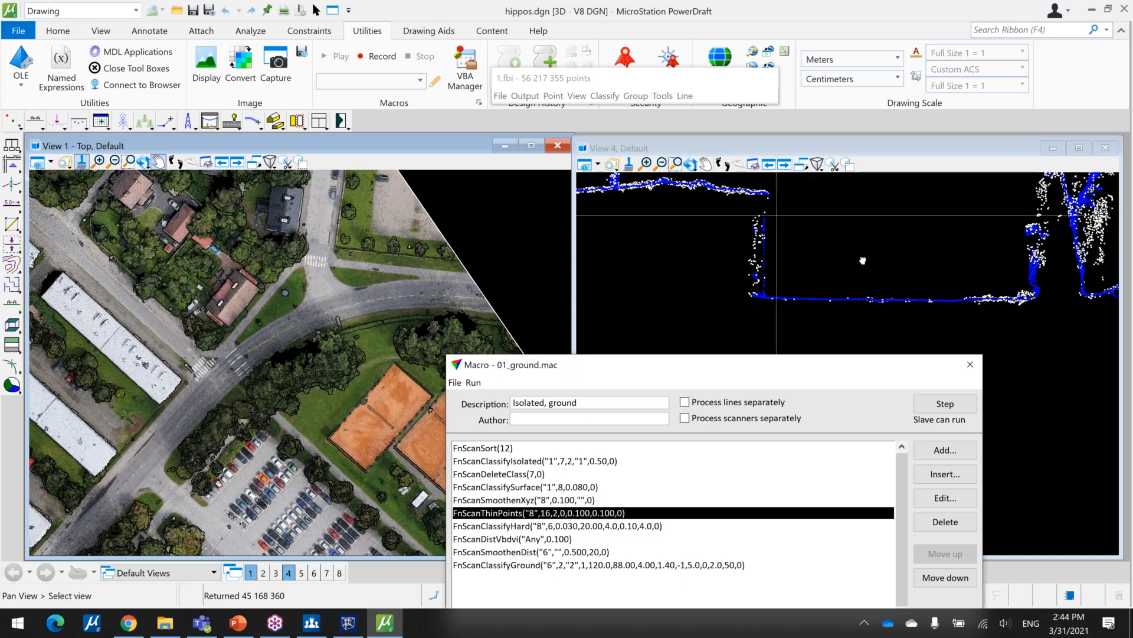
scroll(854, 290, up, 3)
scroll(852, 289, down, 3)
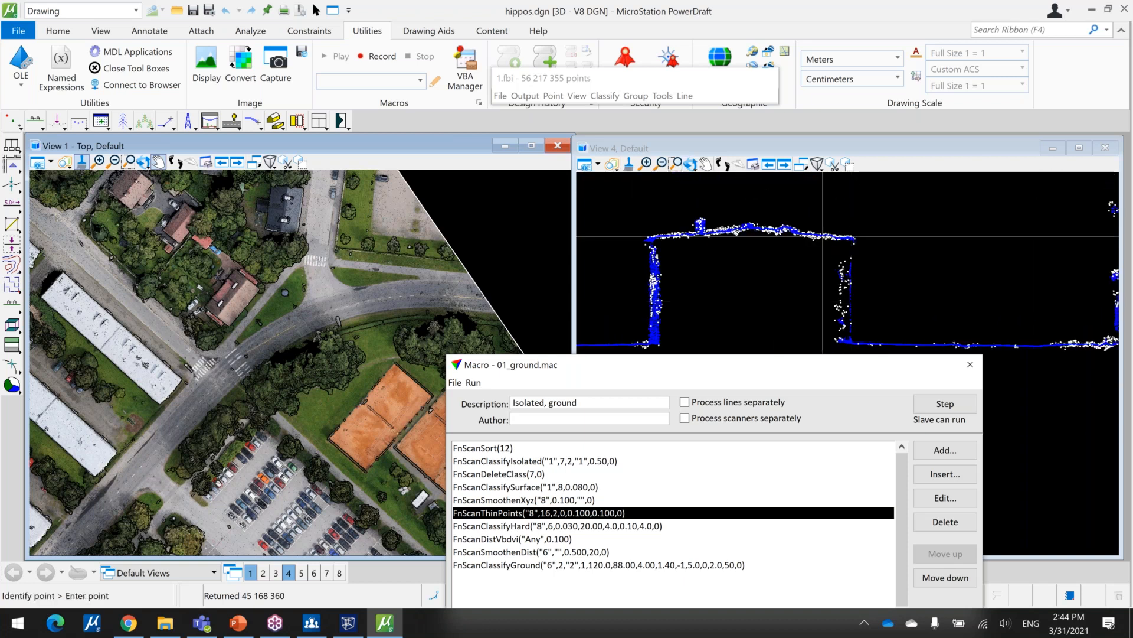
scroll(819, 232, up, 5)
scroll(699, 263, down, 3)
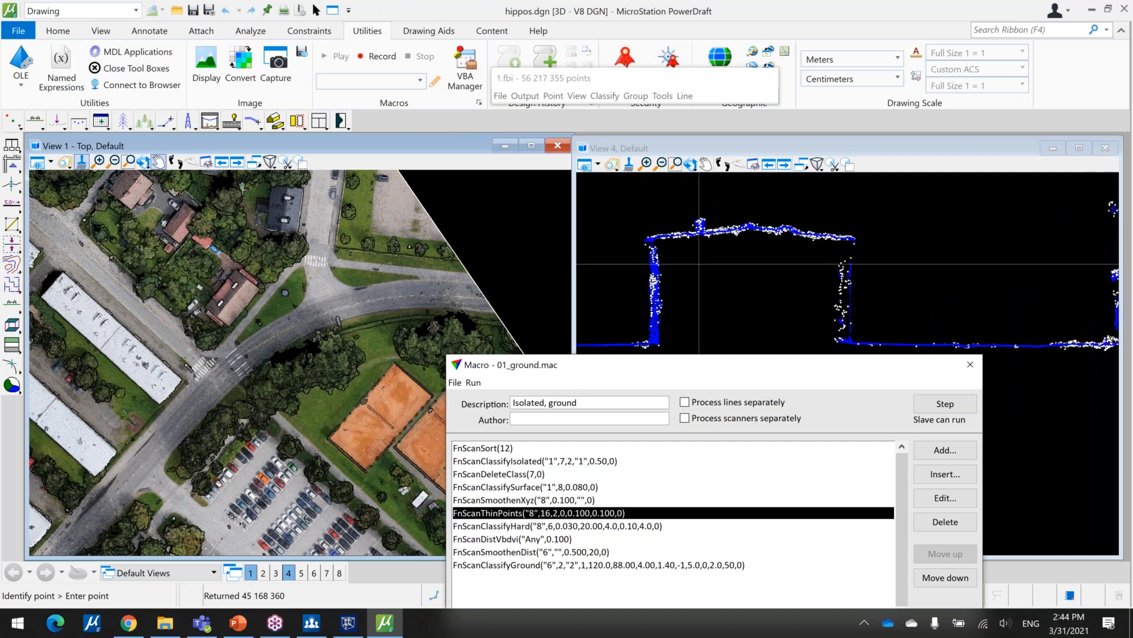
middle_drag(695, 264, 1012, 226)
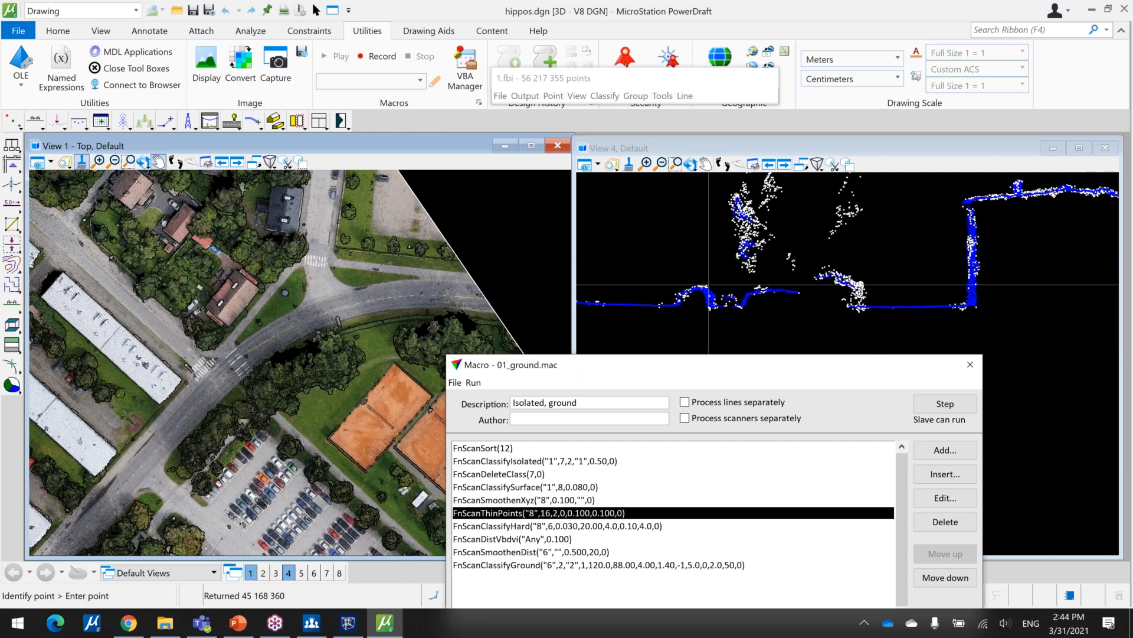
scroll(708, 285, up, 4)
middle_drag(923, 271, 932, 308)
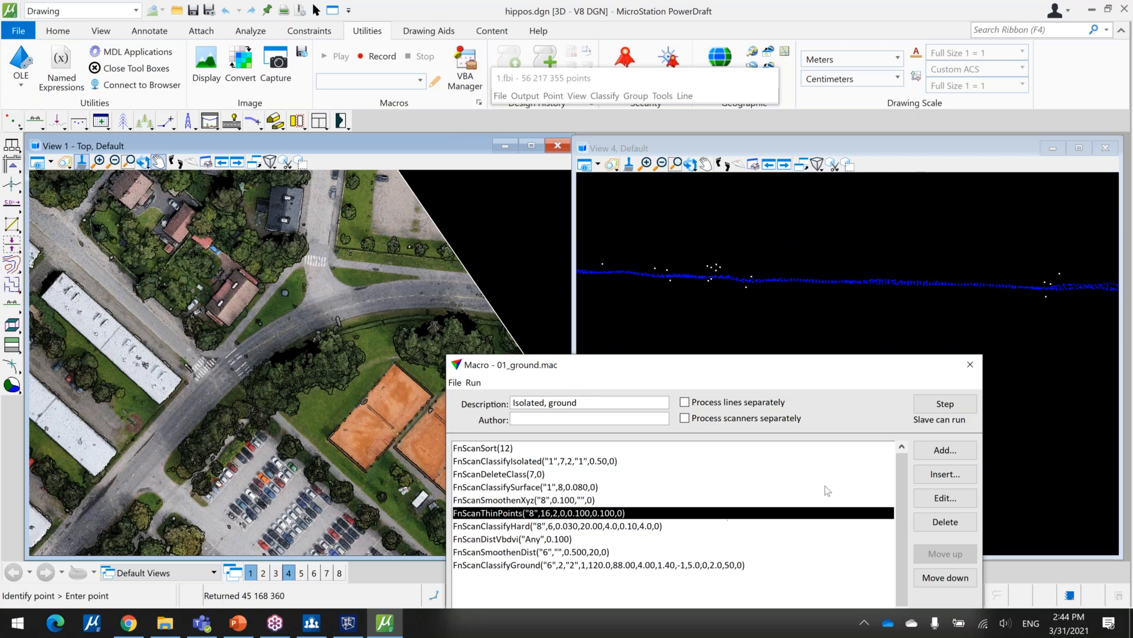
Run the macro's FnScanThinPoints step on class 8 and hide the Unnecessary denstity class in View 4.
click(952, 403)
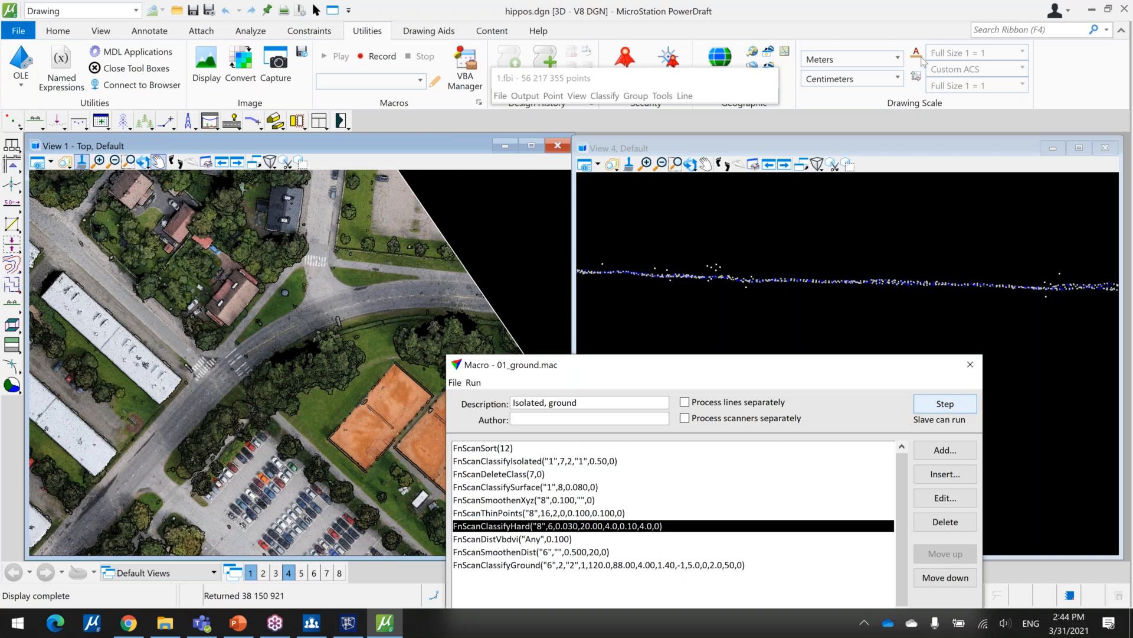
click(577, 96)
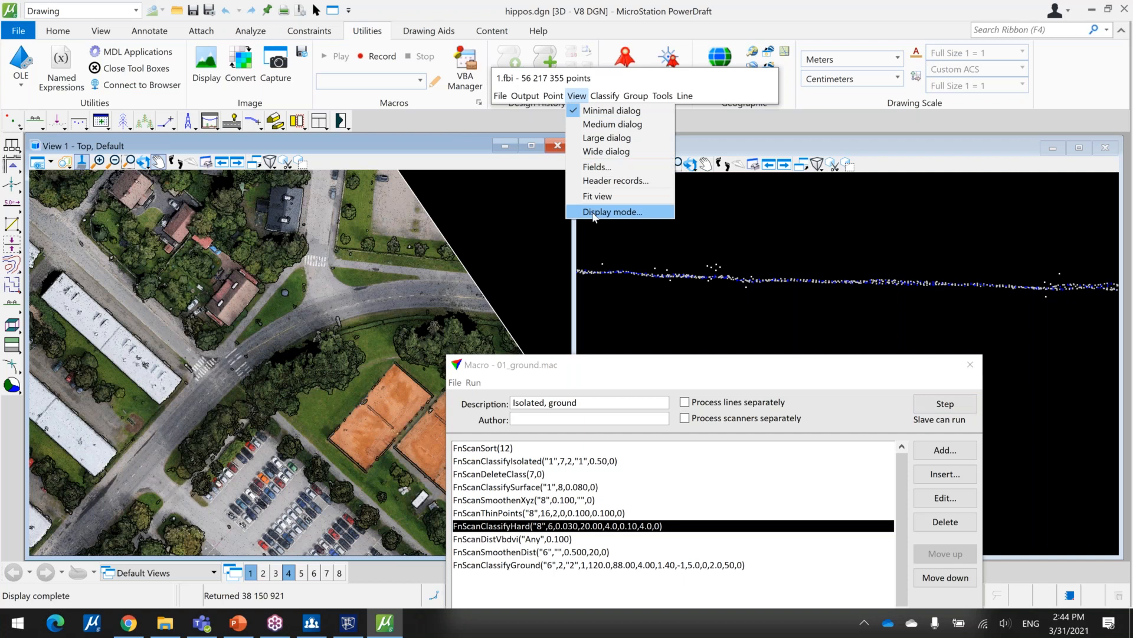
click(596, 211)
click(540, 148)
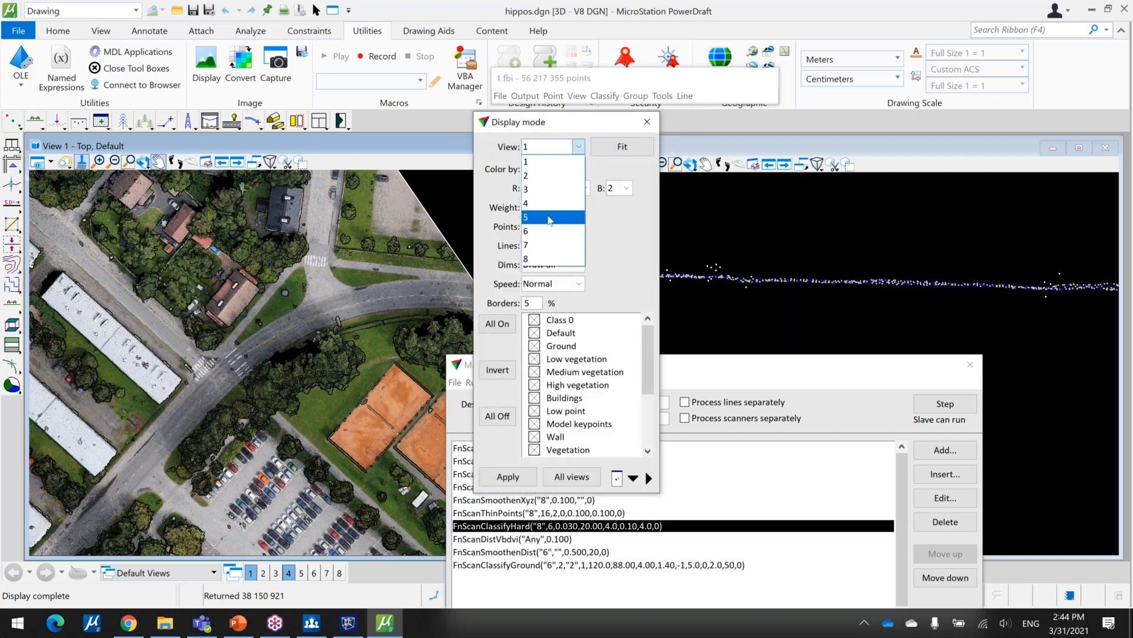
click(540, 203)
drag(653, 378, 652, 440)
click(595, 424)
click(522, 483)
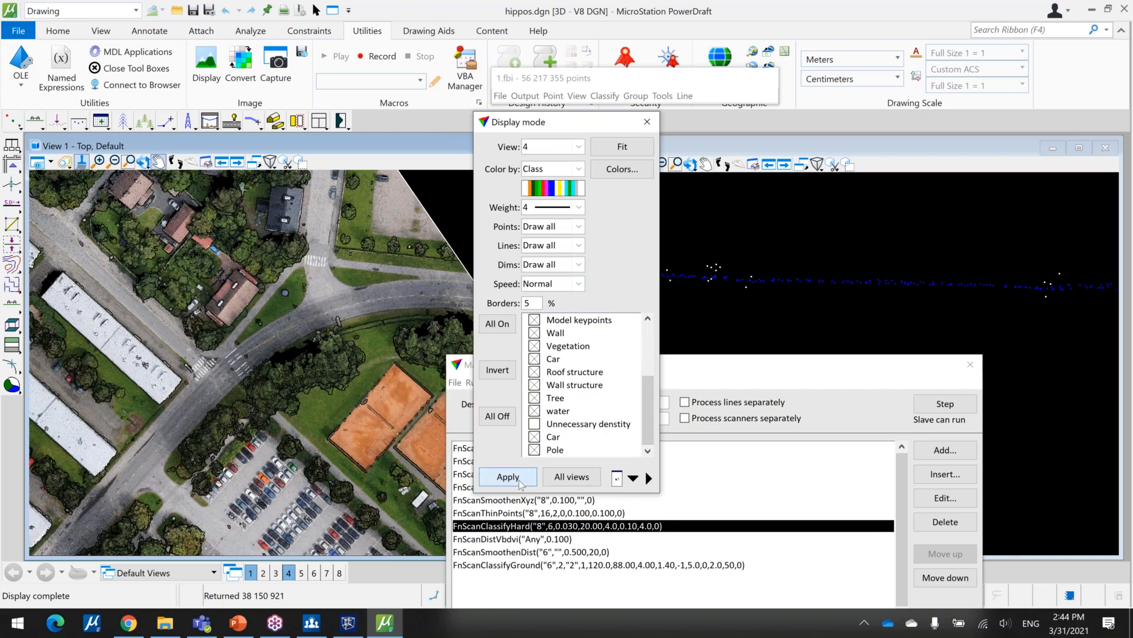
click(647, 122)
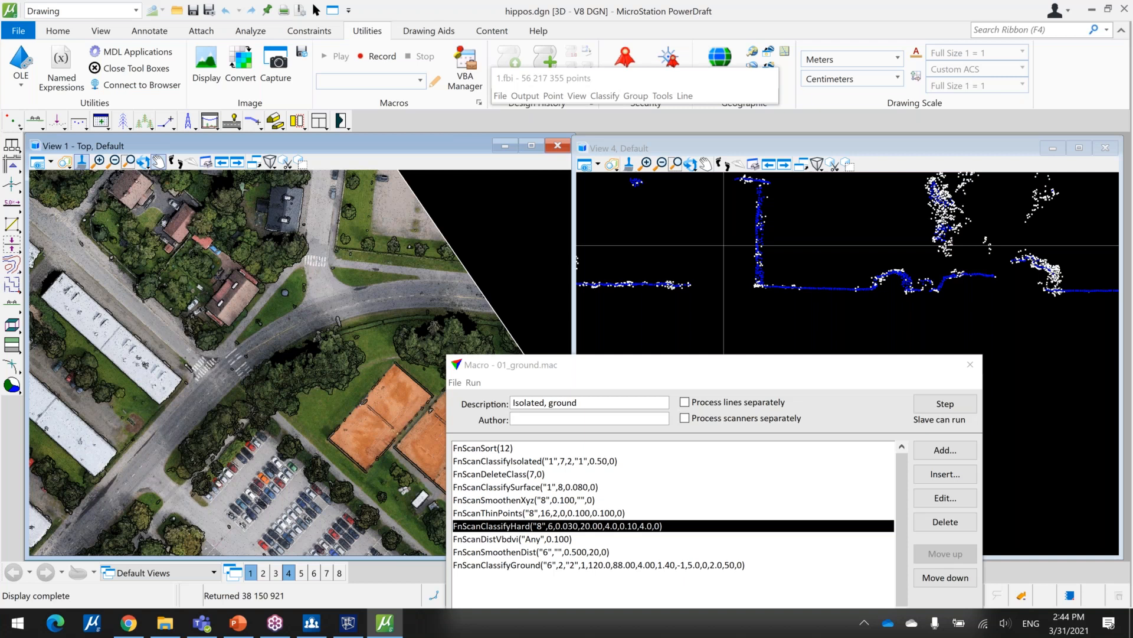
Inspect the thinned class 8 points on the buildings, vegetation and ground in the section view.
middle_drag(724, 245, 952, 276)
scroll(786, 291, down, 4)
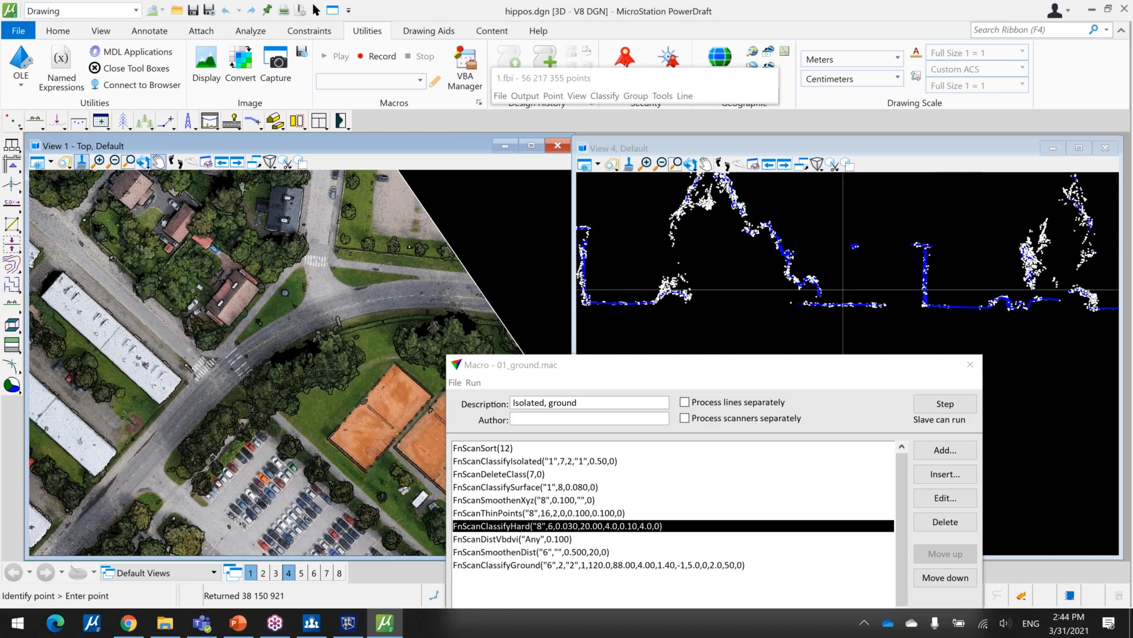
scroll(850, 270, up, 7)
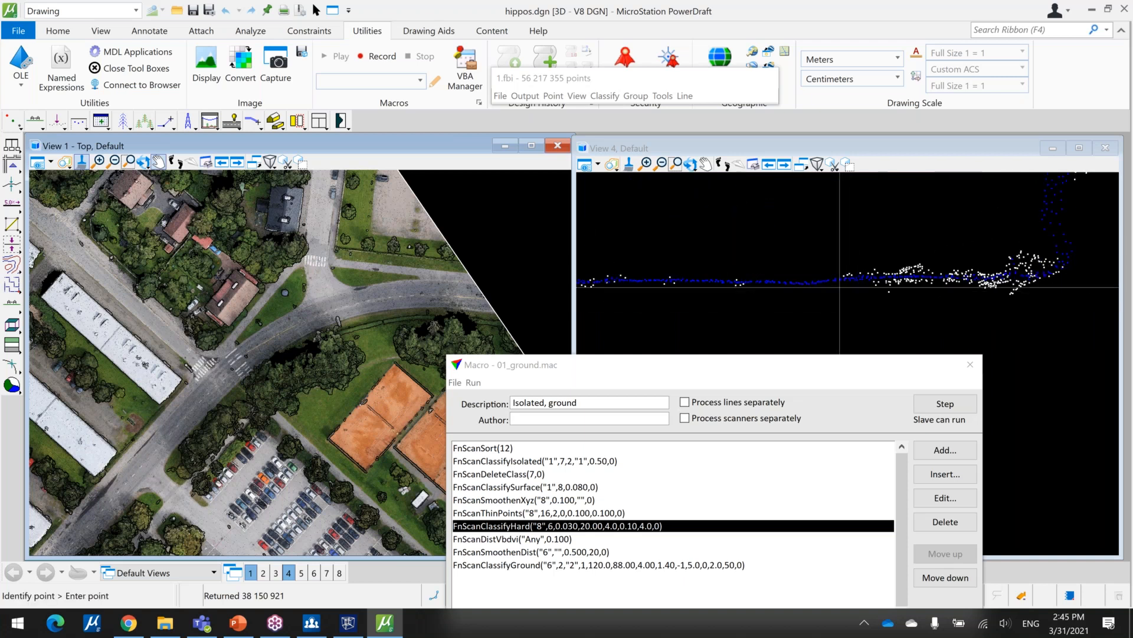
Run the macro's FnScanClassifyHard step on class 8 and examine the resulting class 6 points on the ground, road and roofs in the section.
middle_drag(839, 287, 891, 282)
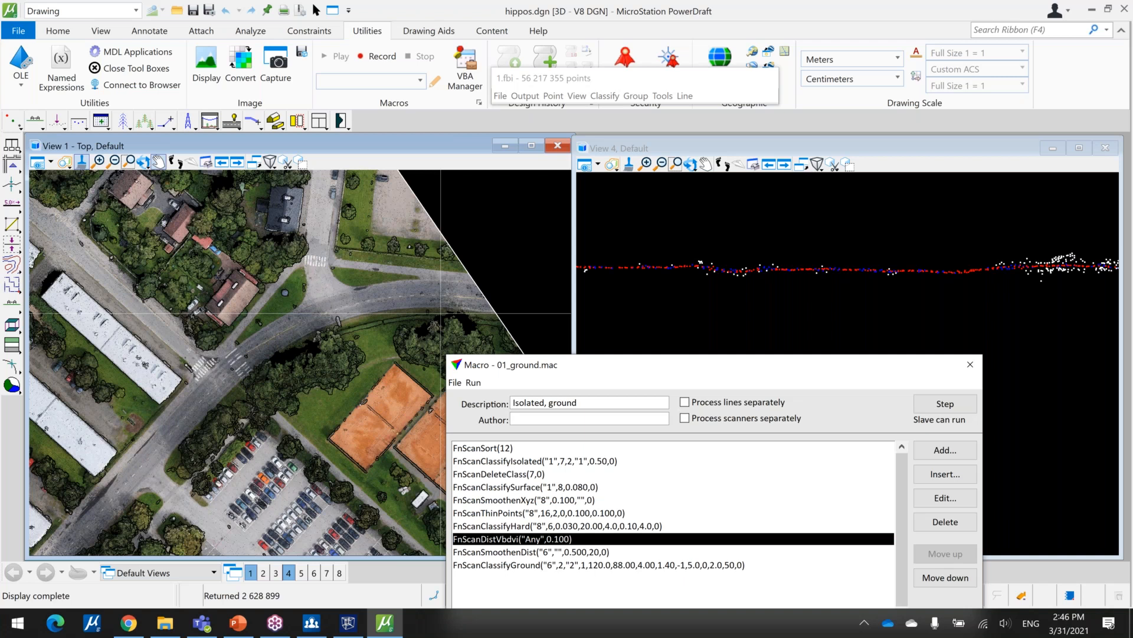
scroll(760, 297, down, 3)
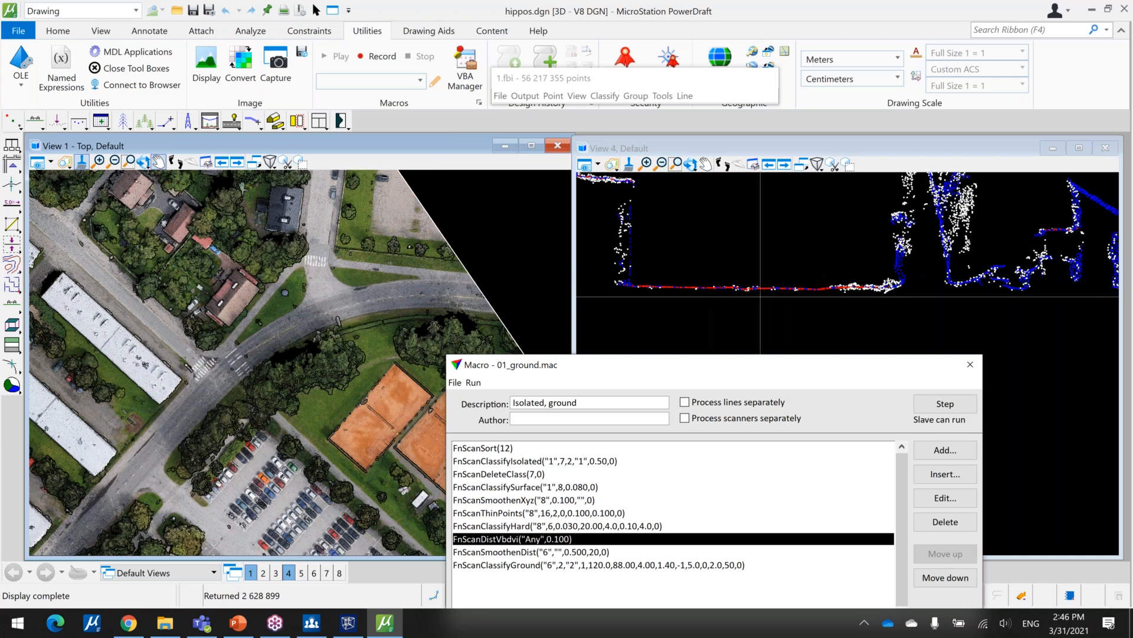
scroll(761, 297, down, 4)
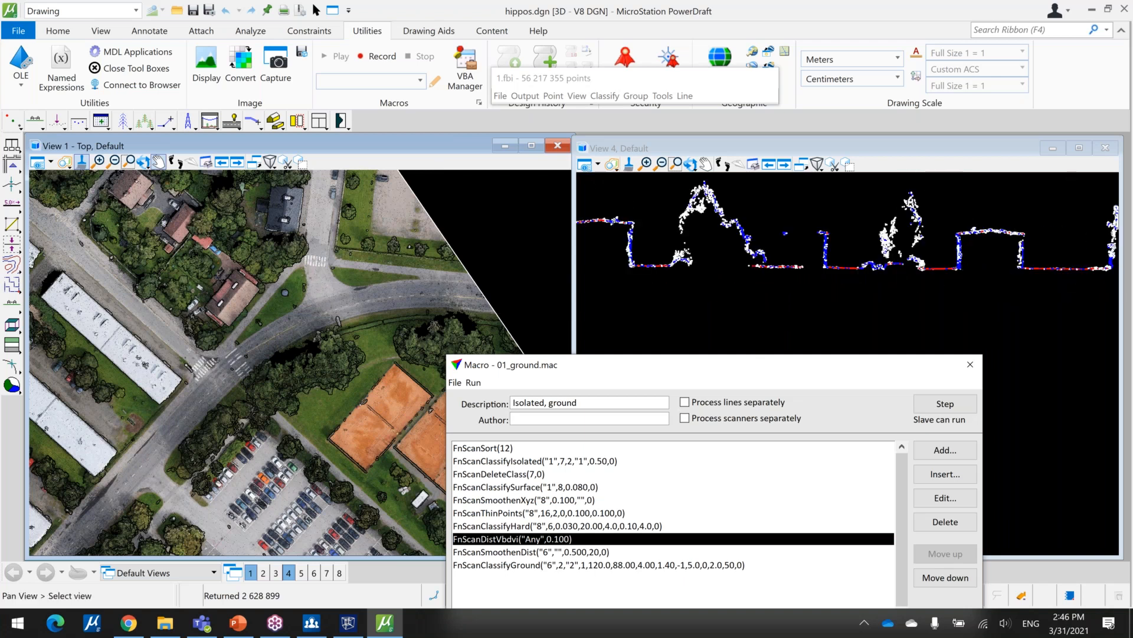
middle_drag(800, 279, 854, 269)
middle_drag(1073, 269, 799, 295)
scroll(877, 283, up, 4)
middle_drag(1059, 262, 924, 276)
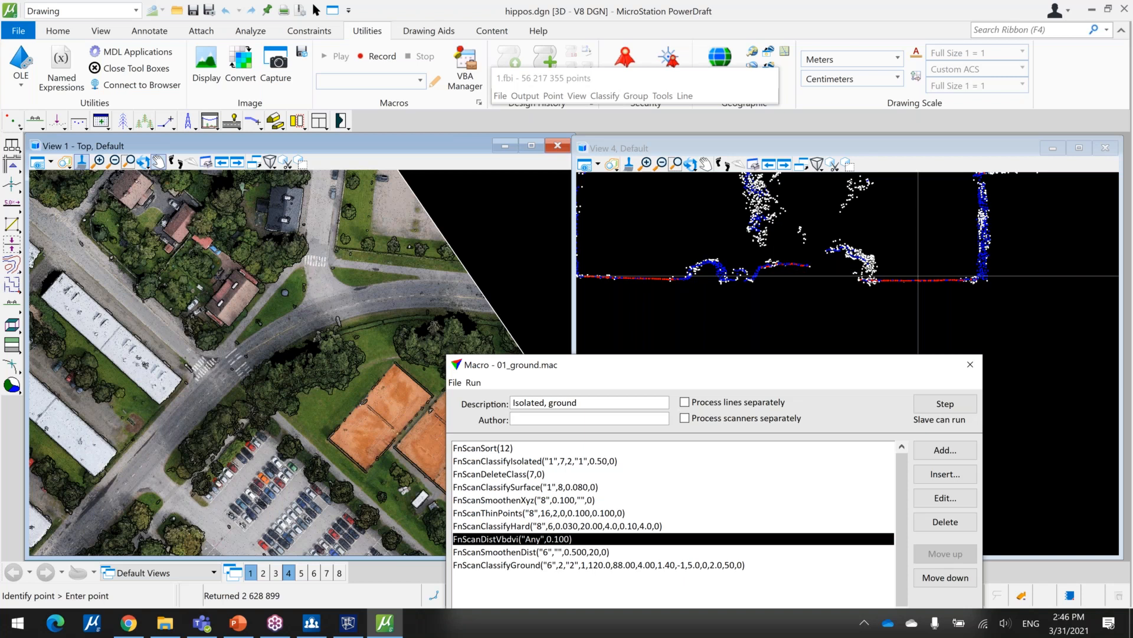
scroll(918, 284, down, 3)
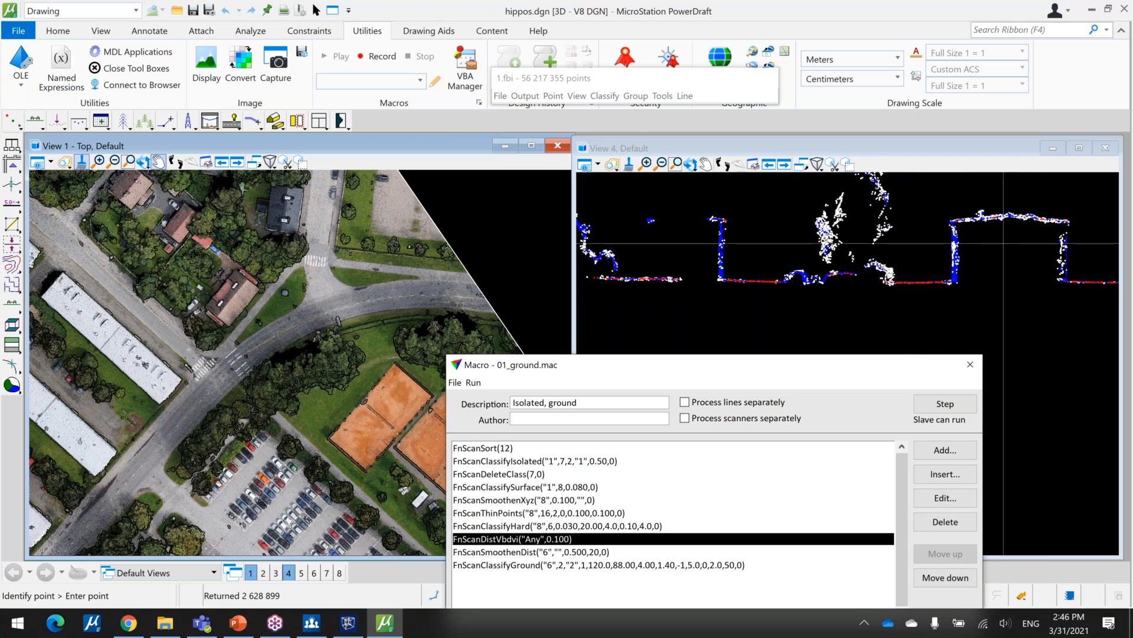
middle_drag(1003, 243, 831, 241)
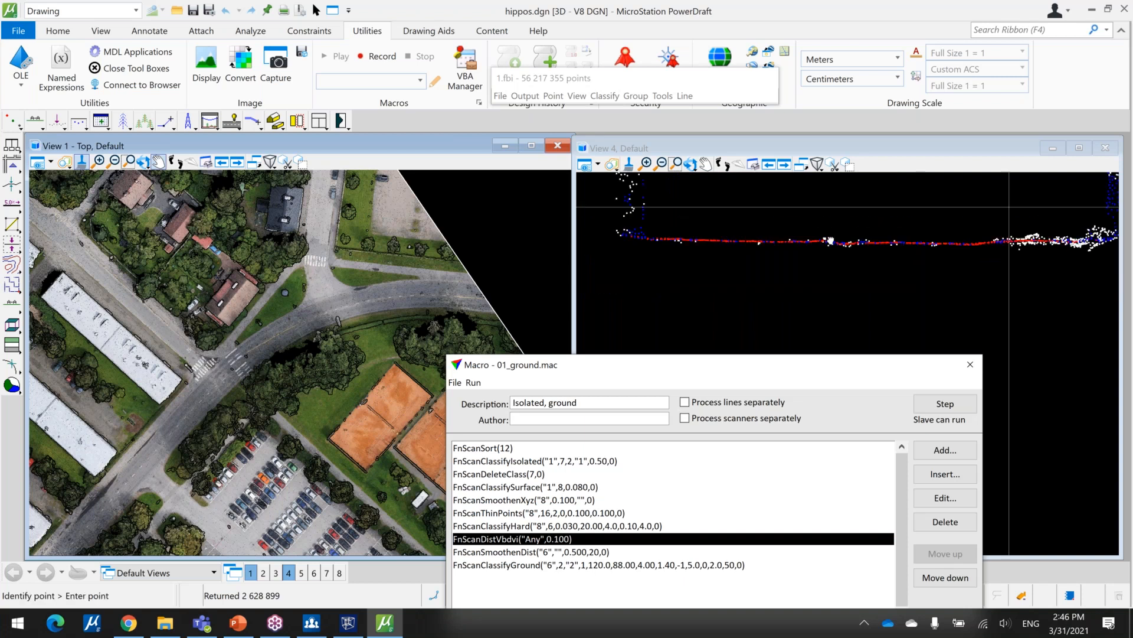
middle_drag(1009, 207, 807, 246)
scroll(965, 279, down, 4)
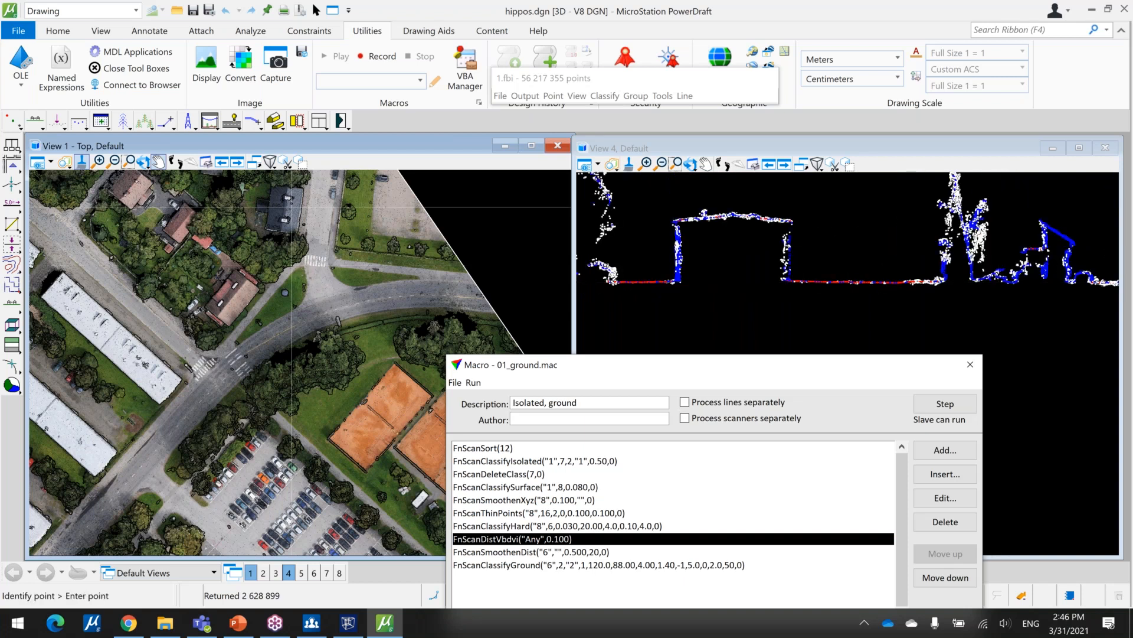
Draw a vertical section across the curved road in View 1, apply it to View 4 and inspect the hard surface points along the ground.
click(35, 121)
click(178, 329)
click(480, 275)
click(483, 278)
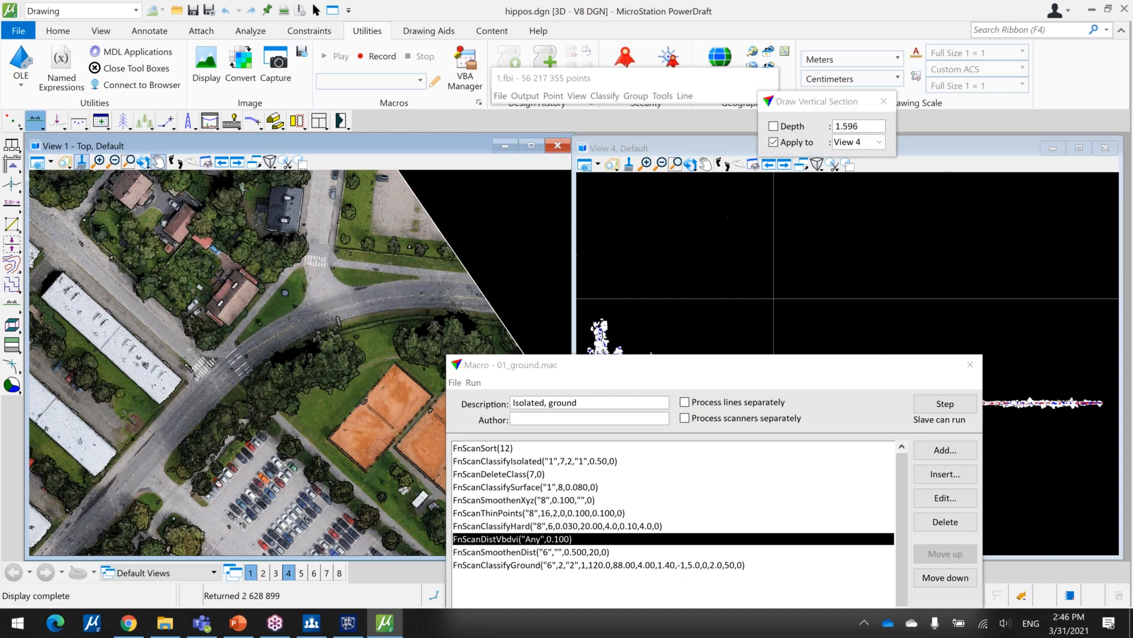
scroll(803, 292, up, 4)
middle_drag(803, 292, 807, 199)
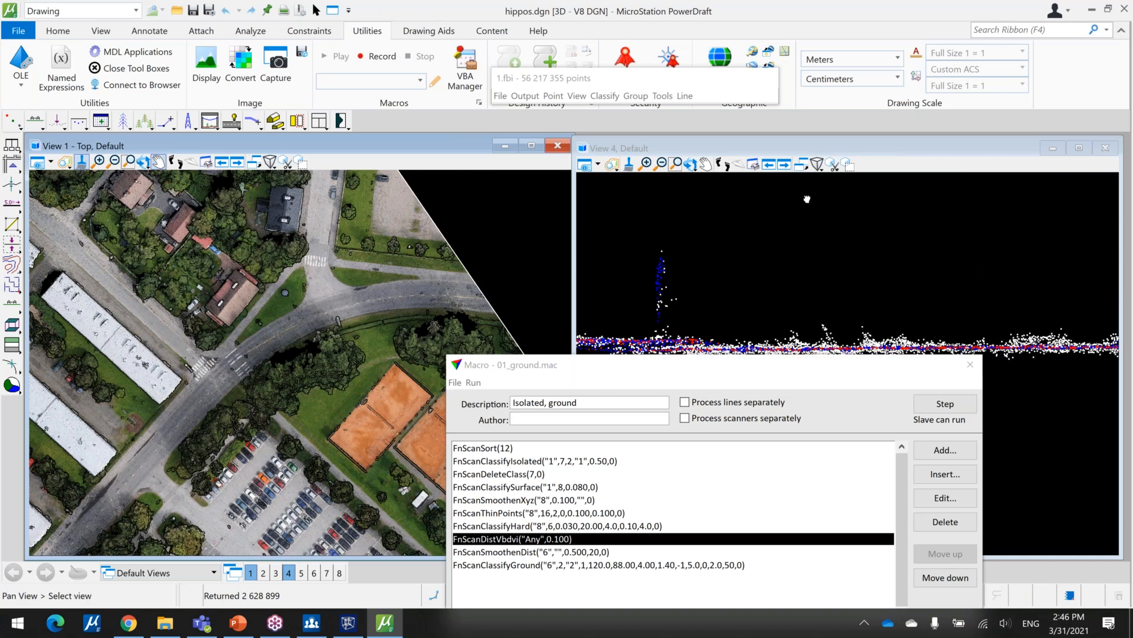
scroll(807, 199, up, 2)
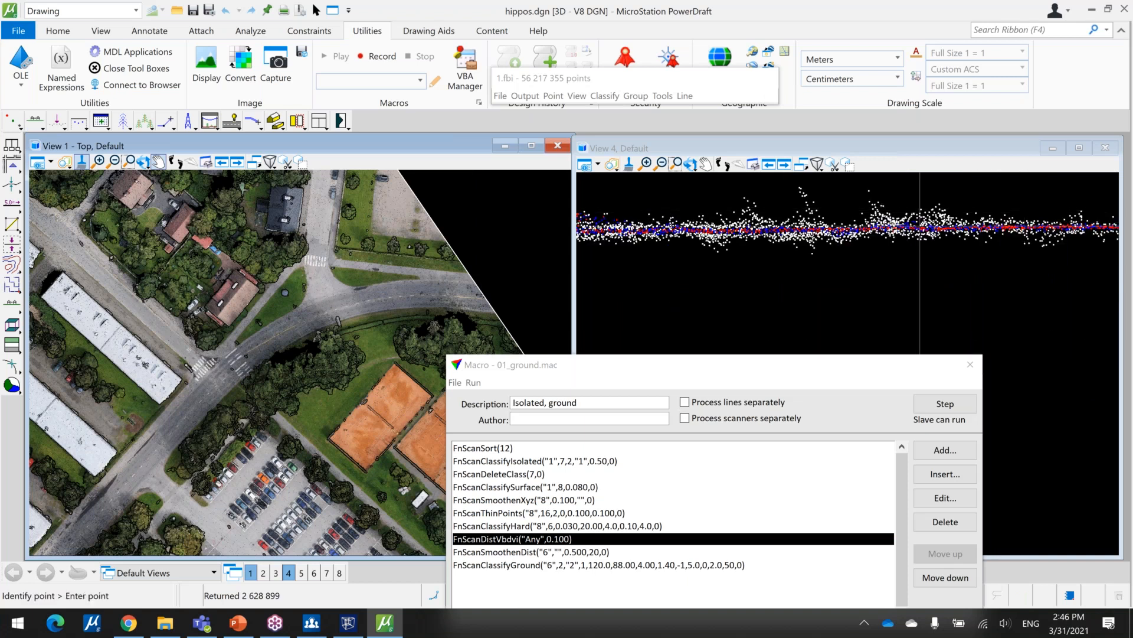
middle_drag(920, 227, 972, 268)
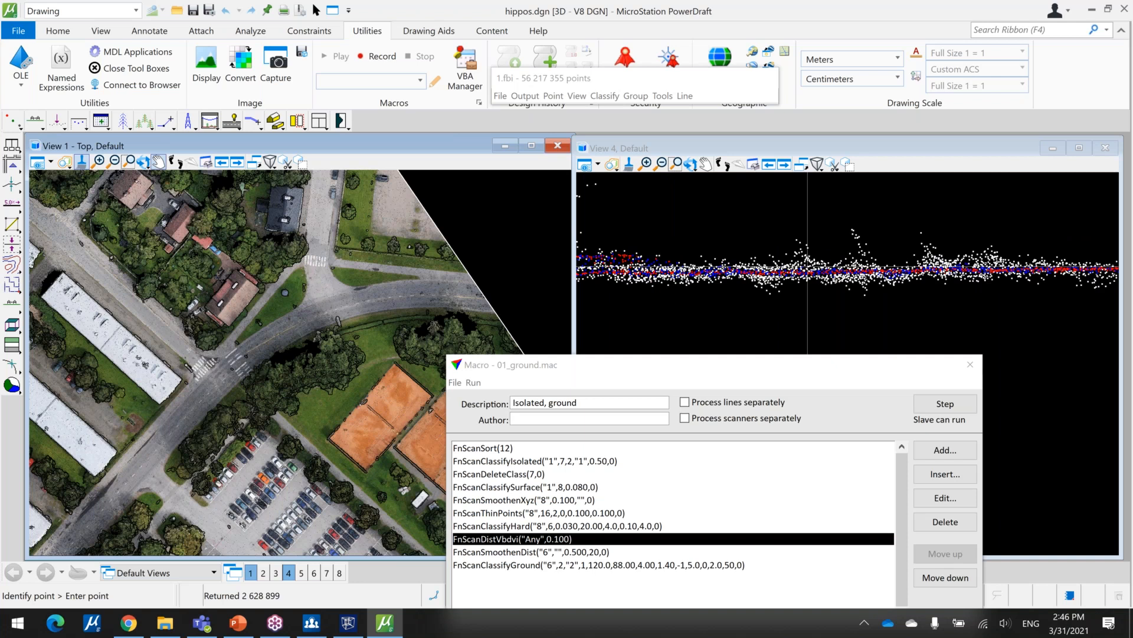
scroll(807, 267, up, 2)
Display only the Buildings class in View 4 and inspect the remaining points along the section.
click(577, 96)
click(614, 212)
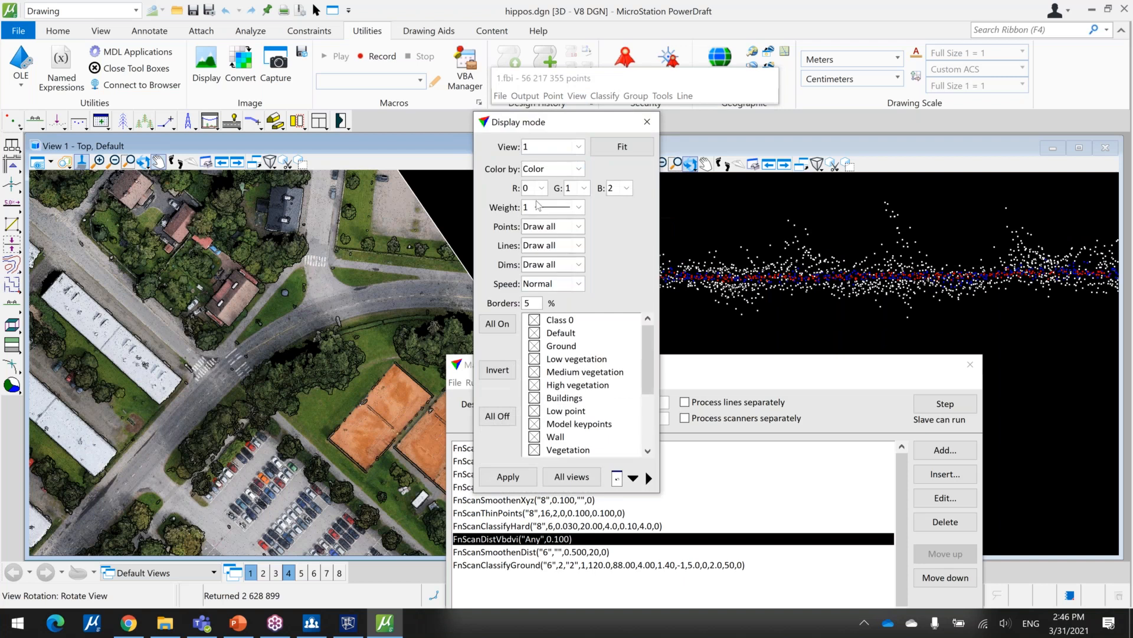
click(538, 147)
click(554, 203)
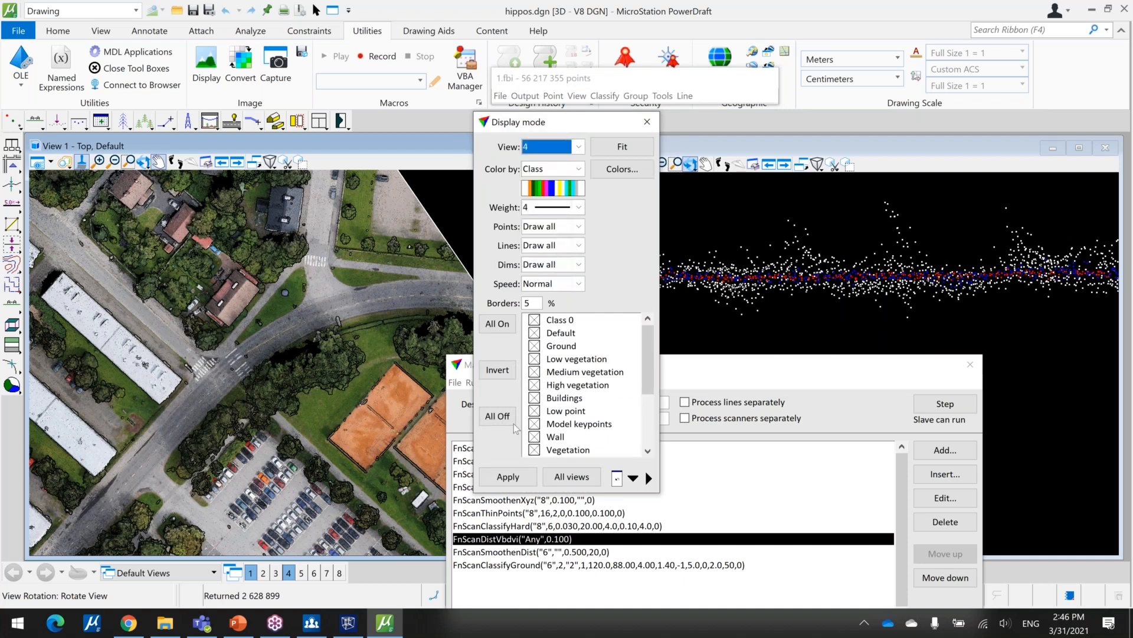
click(497, 416)
click(534, 398)
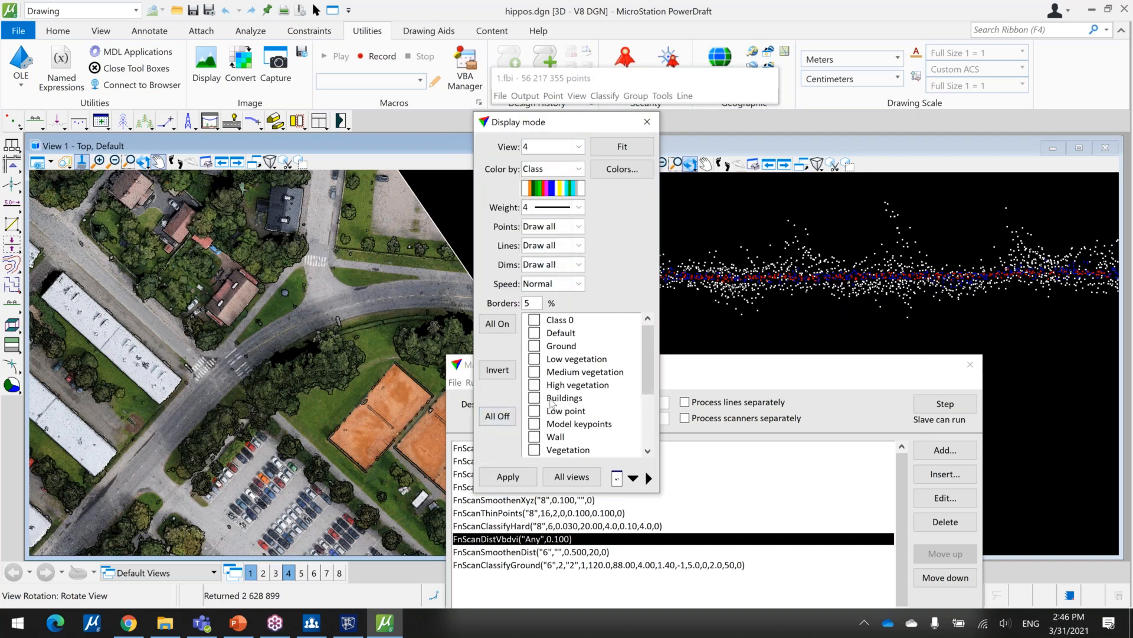
click(531, 477)
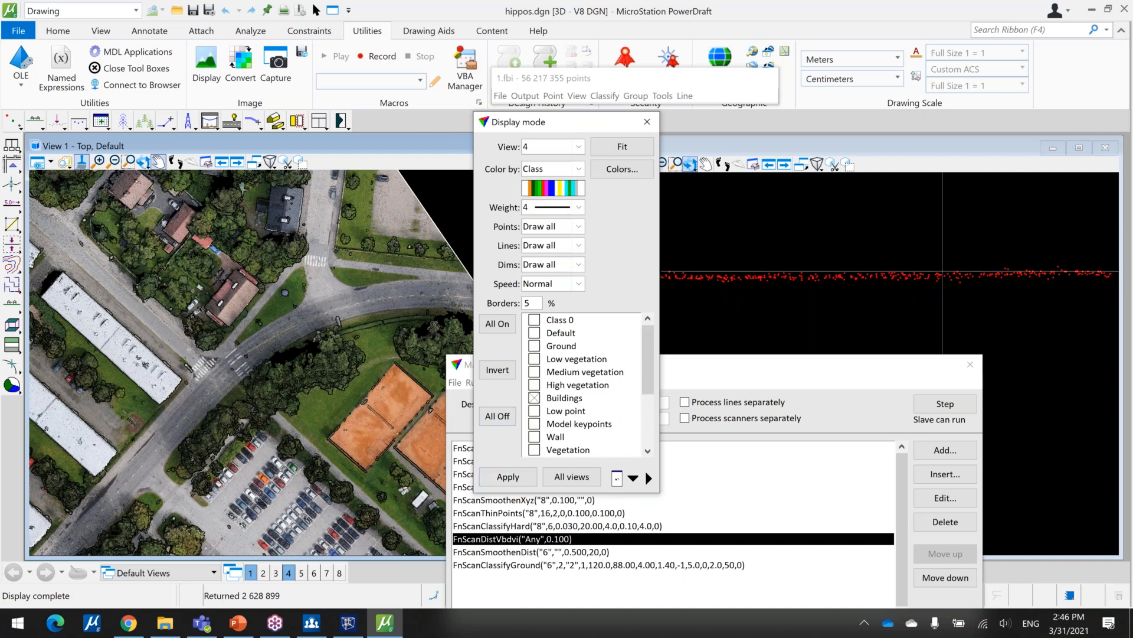
drag(574, 119, 433, 299)
drag(375, 353, 371, 357)
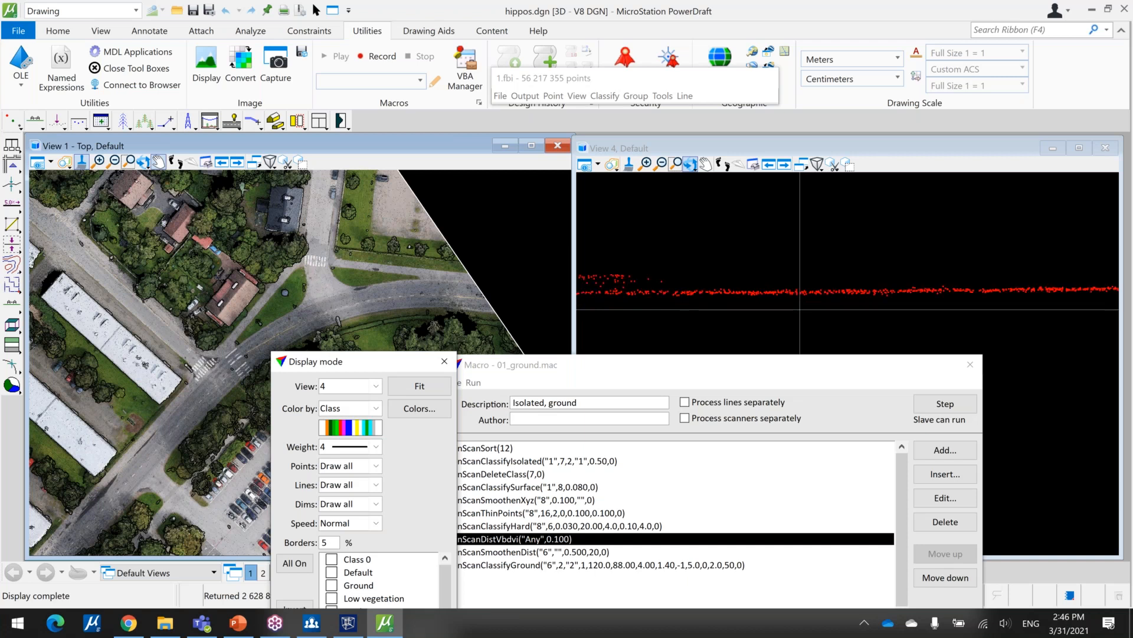
drag(367, 359, 359, 233)
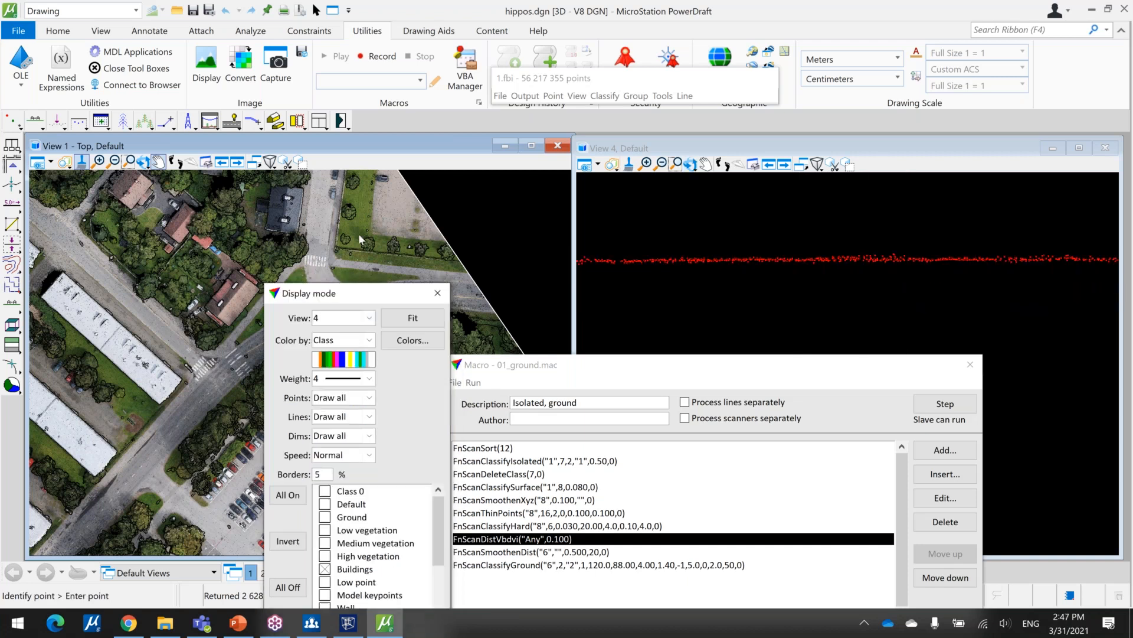
Turn all classes back on in View 4 except Unnecessary denstity and close the display settings.
click(287, 436)
drag(440, 475, 420, 535)
click(396, 550)
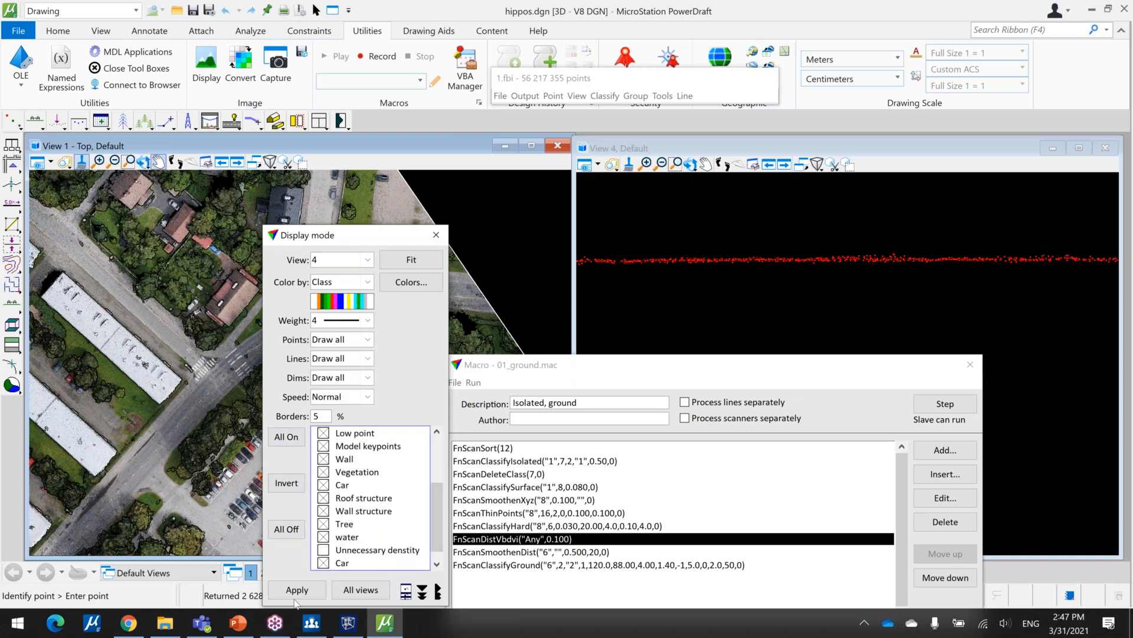
click(295, 591)
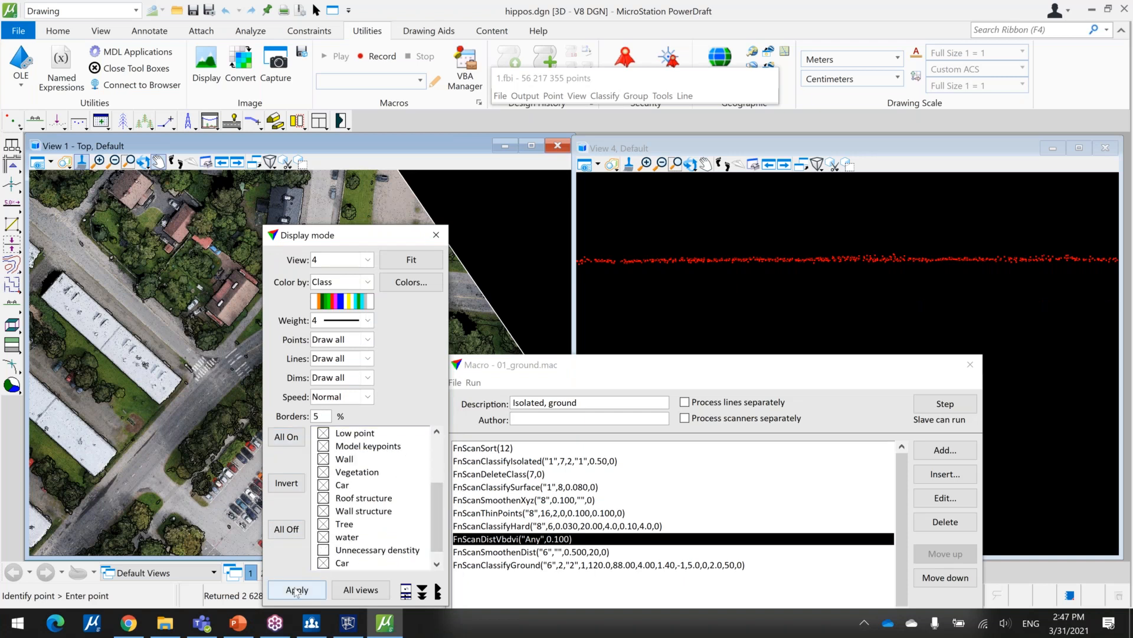
click(438, 236)
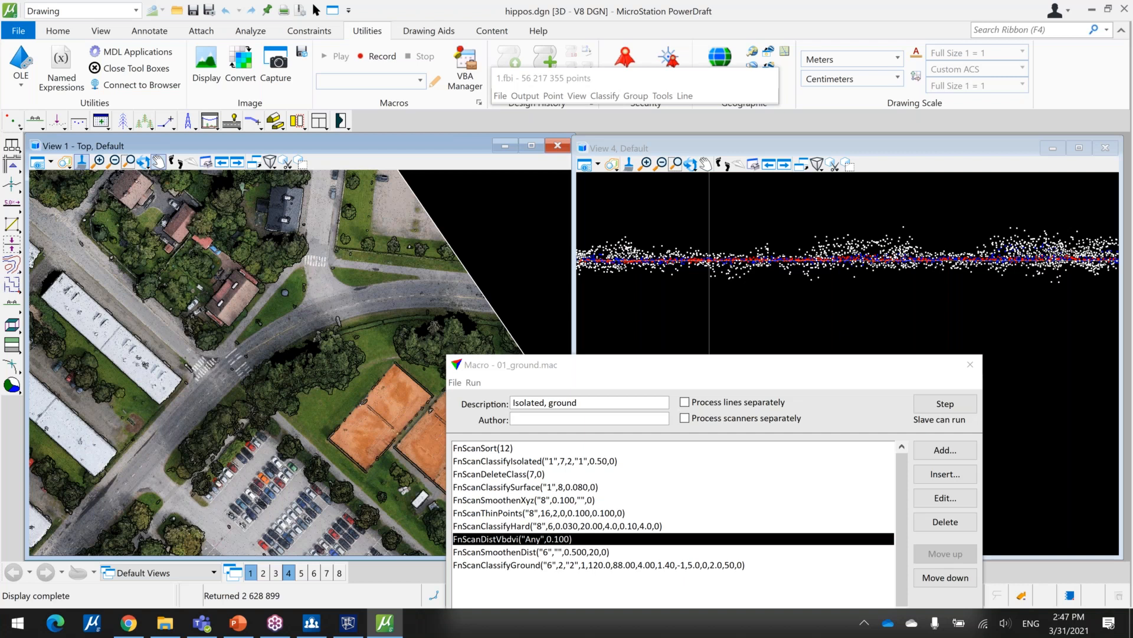
Review the FnScanDistVbdvi macro step's Compute distance settings, accept them and run the step.
click(945, 498)
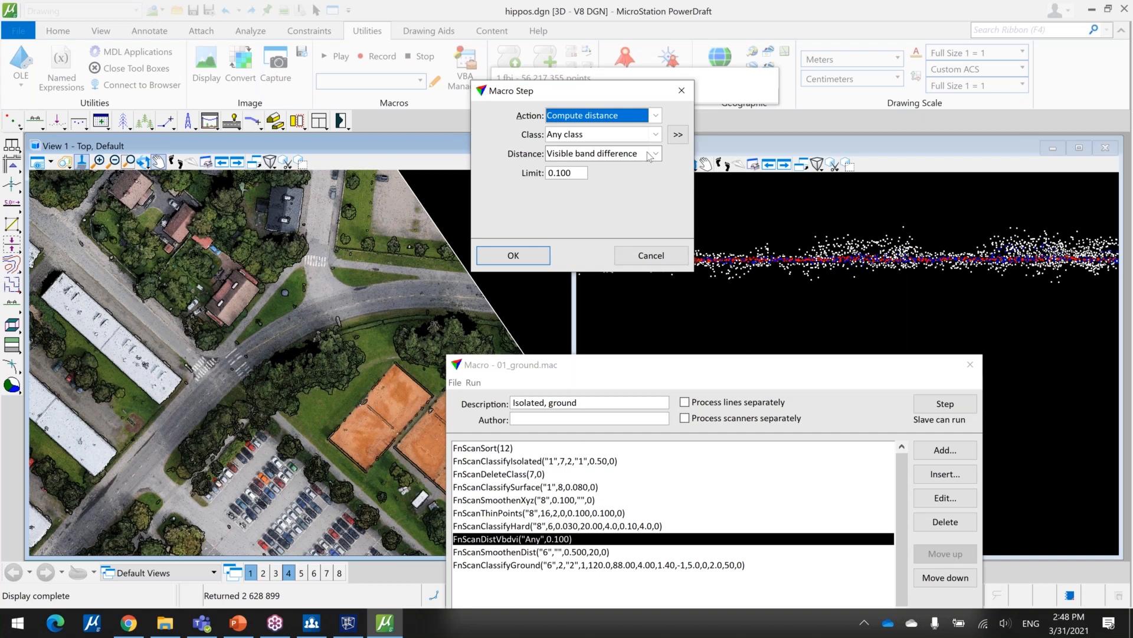
click(513, 255)
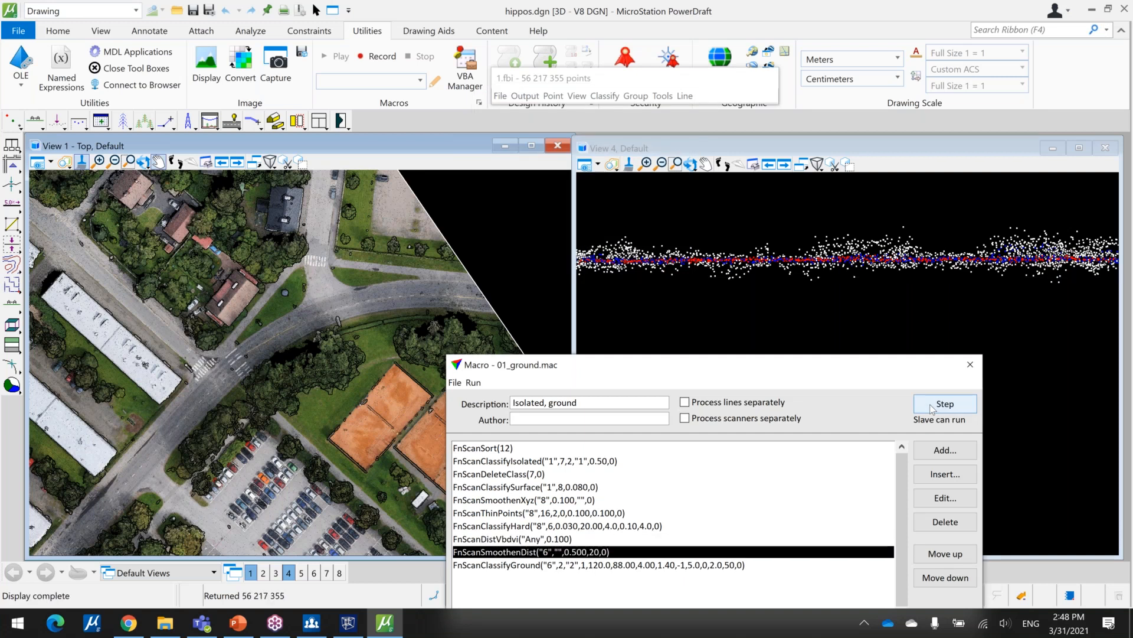
Color the points in View 1 by vegetation index using Visual Band Difference.
click(576, 96)
click(597, 211)
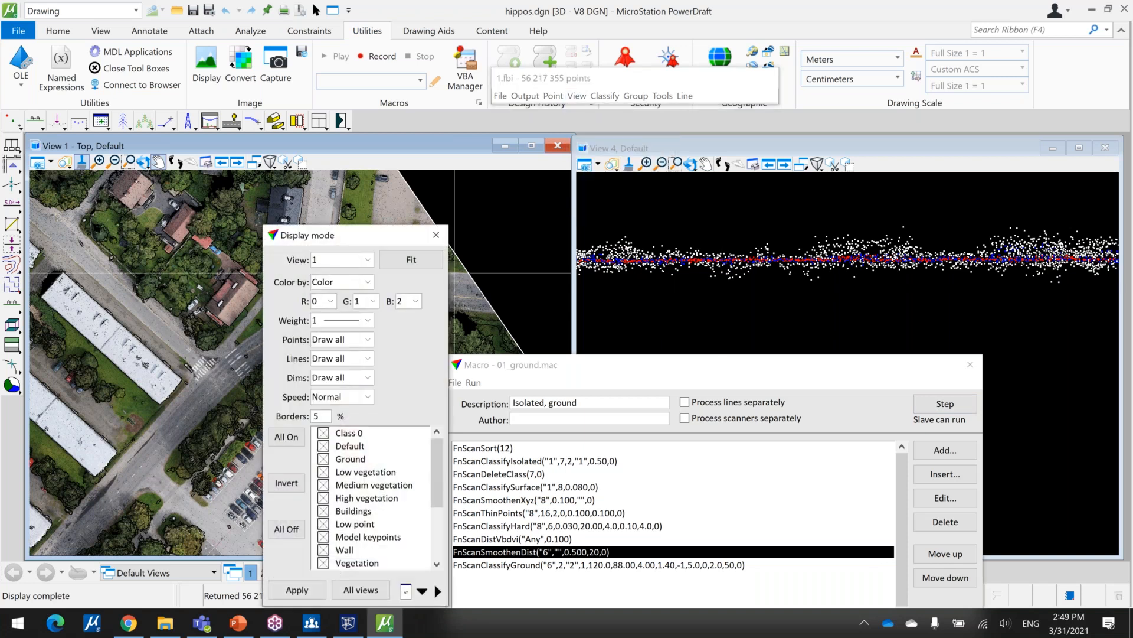
drag(331, 235, 716, 148)
click(752, 196)
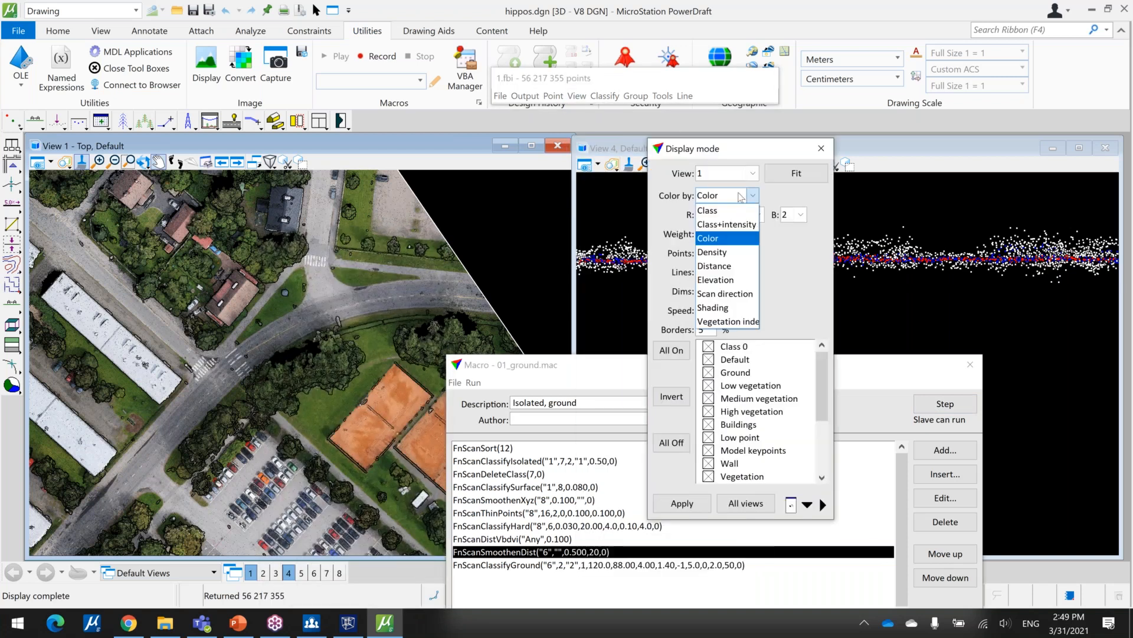
click(746, 321)
click(672, 503)
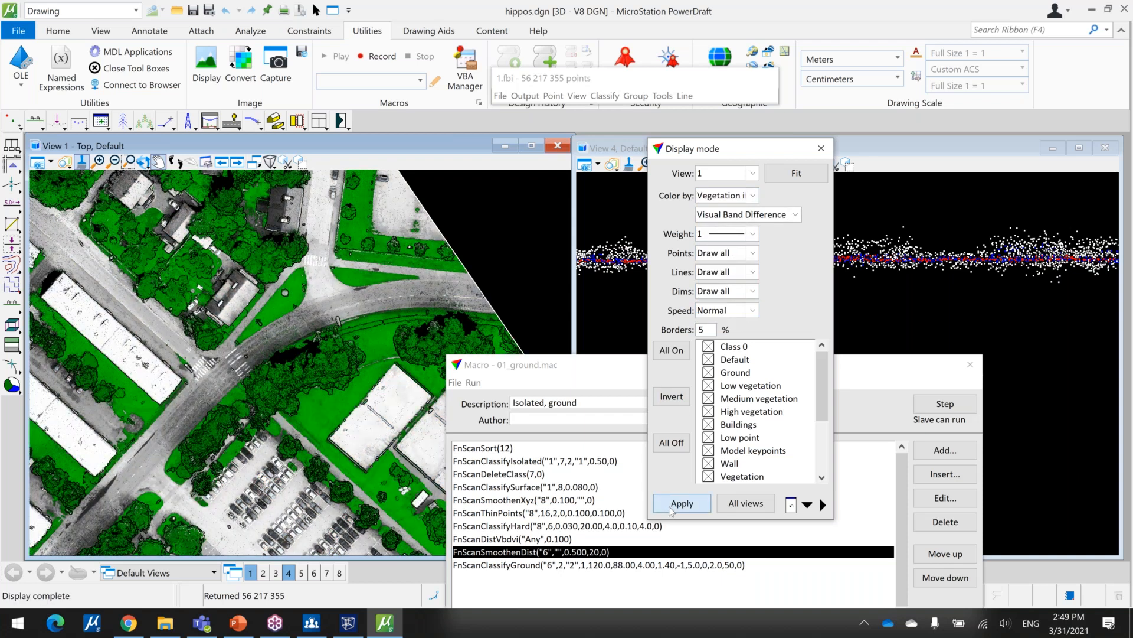
Examine the vegetation index coloring over the large building, parking areas, green sports field and stadium in View 1.
scroll(352, 345, down, 2)
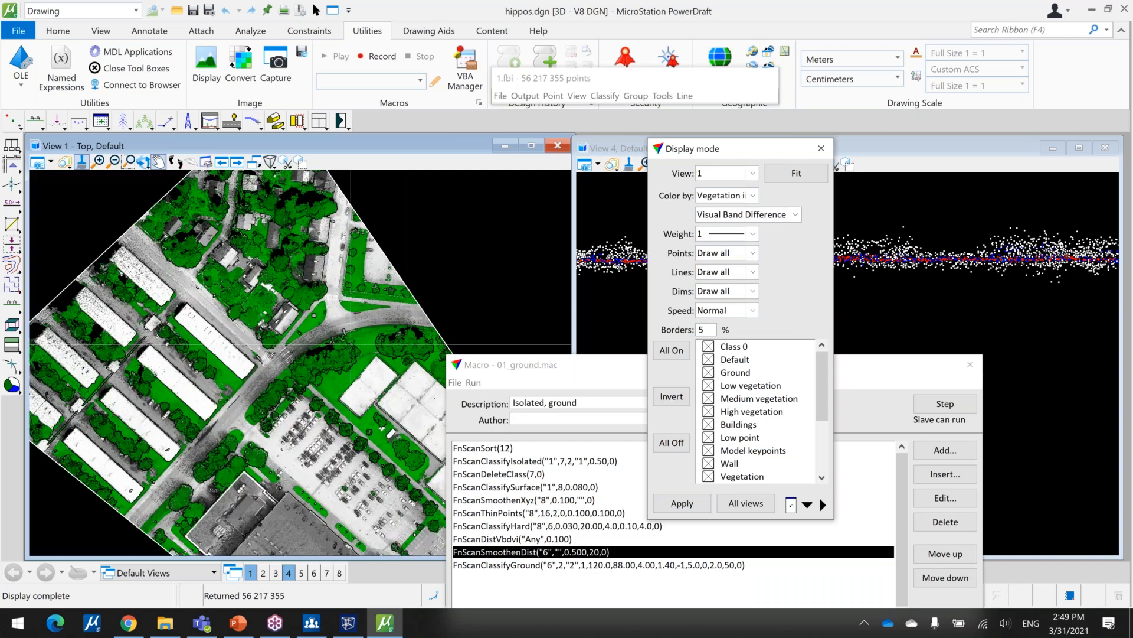
middle_drag(351, 345, 242, 252)
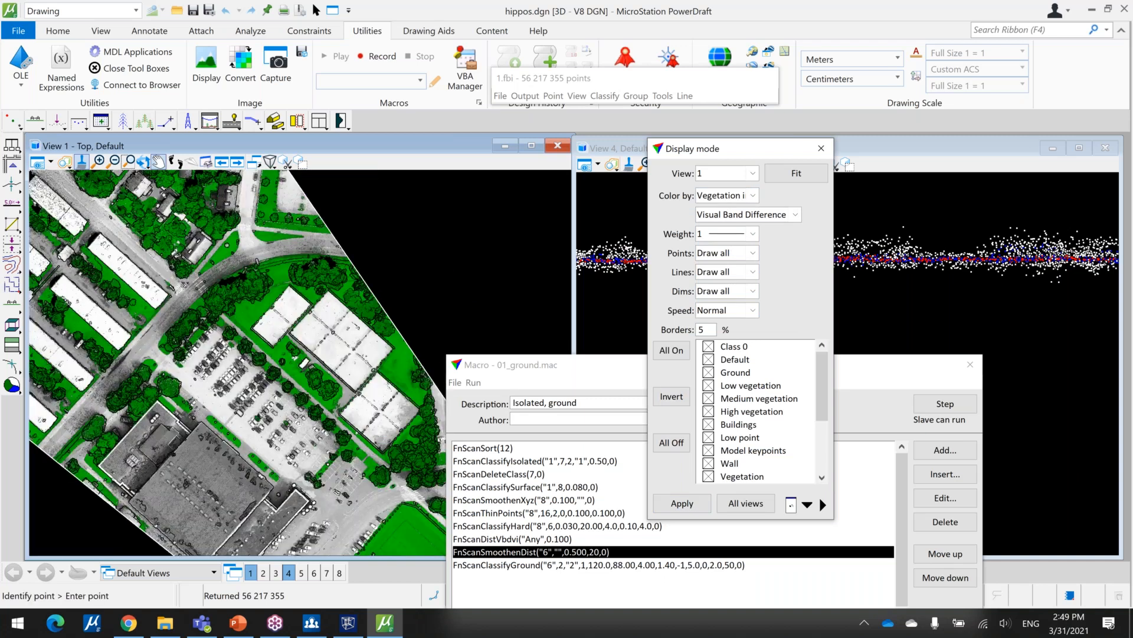
middle_drag(356, 328, 324, 289)
middle_drag(261, 414, 264, 316)
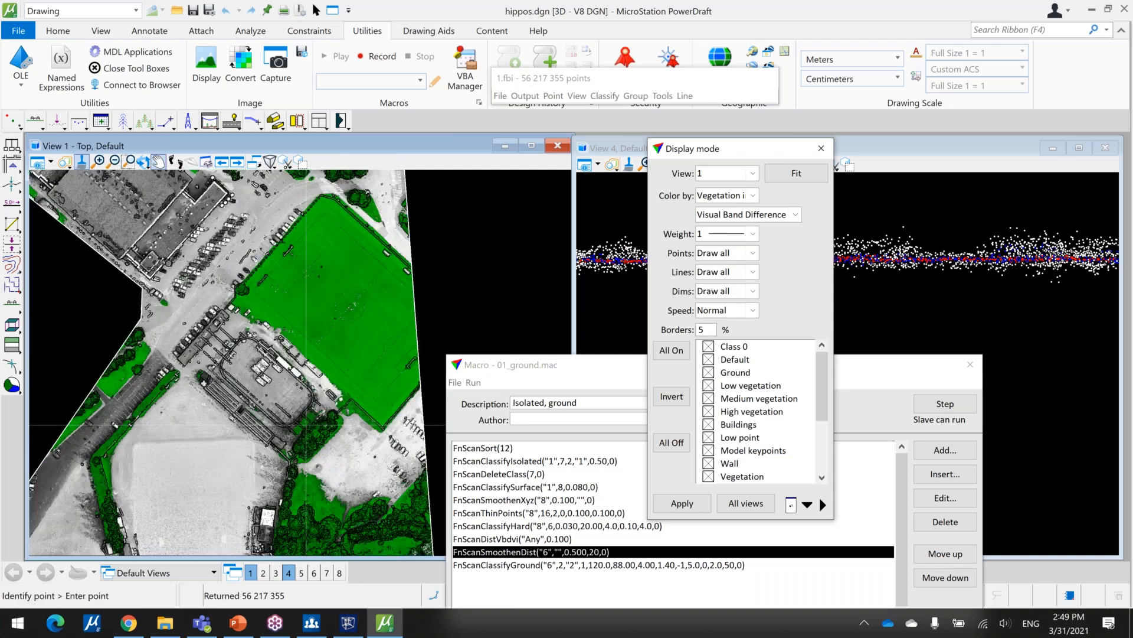
middle_drag(306, 424, 278, 398)
scroll(315, 465, up, 2)
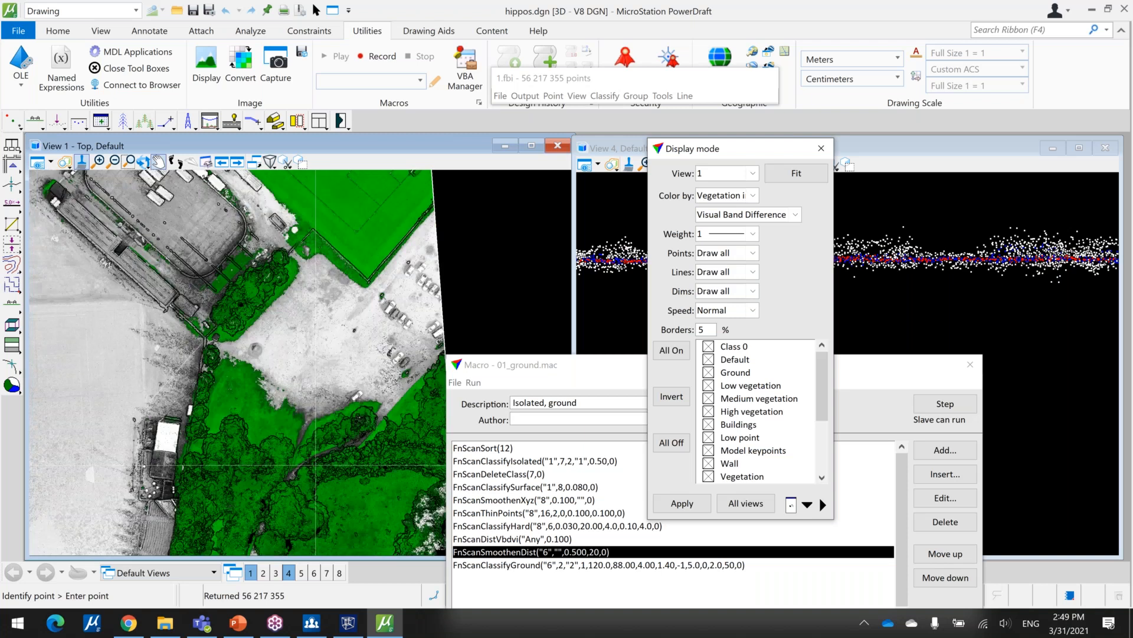
scroll(315, 464, up, 2)
scroll(315, 465, down, 4)
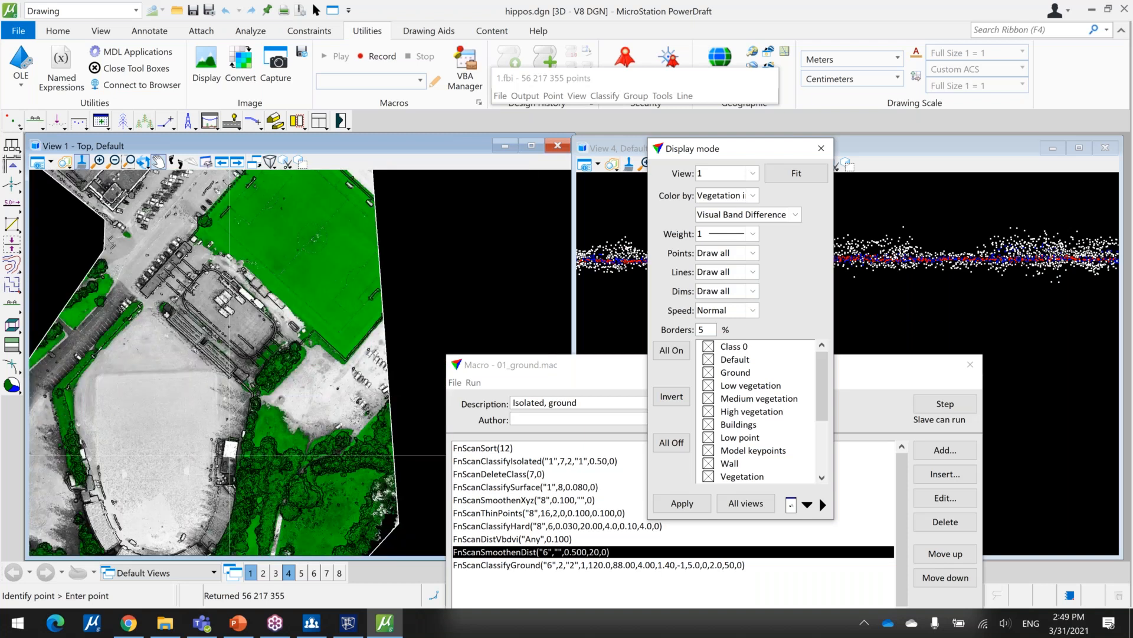
Compare the vegetation index coloring on the row houses, parked cars, courts and road junction, and move the display settings clear of View 4.
middle_drag(282, 306, 312, 465)
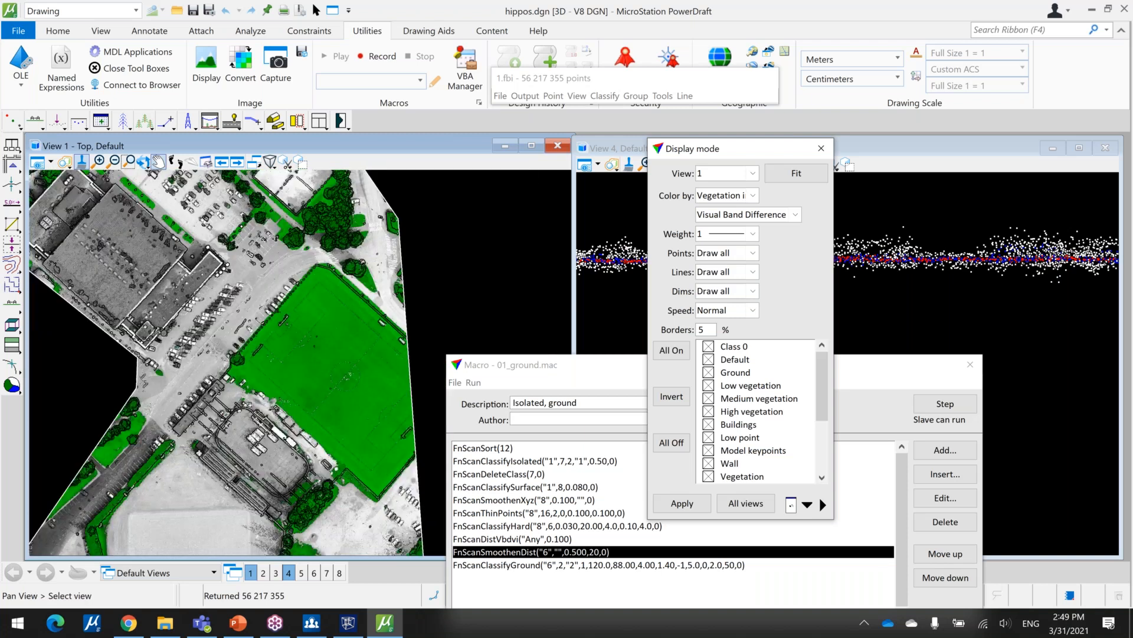
middle_drag(139, 188, 216, 323)
middle_drag(235, 238, 305, 338)
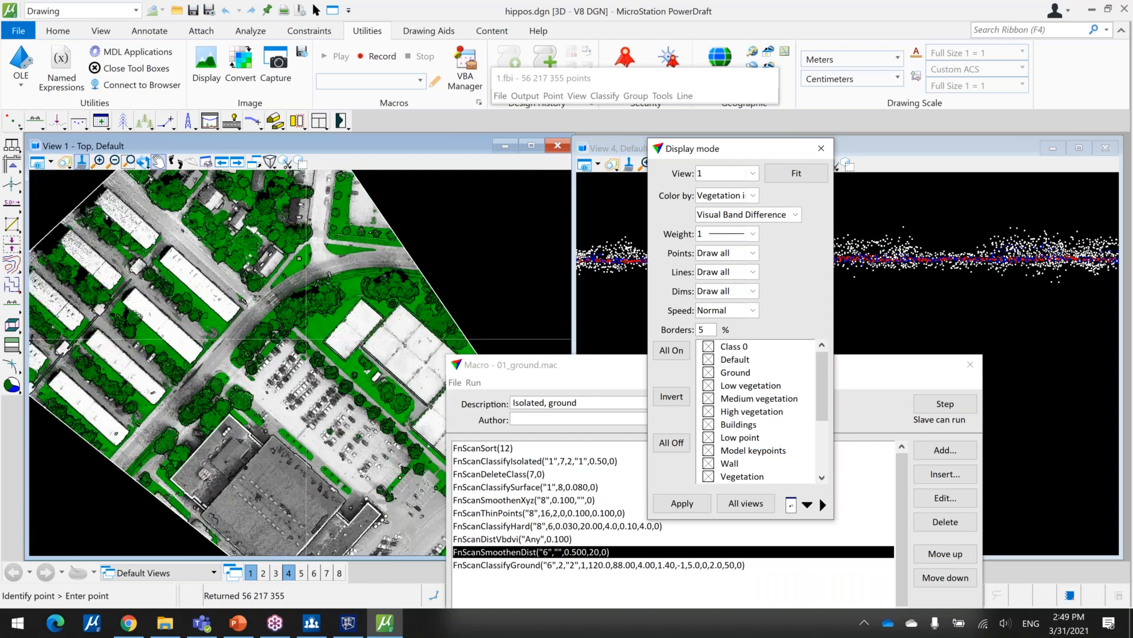
scroll(306, 338, up, 3)
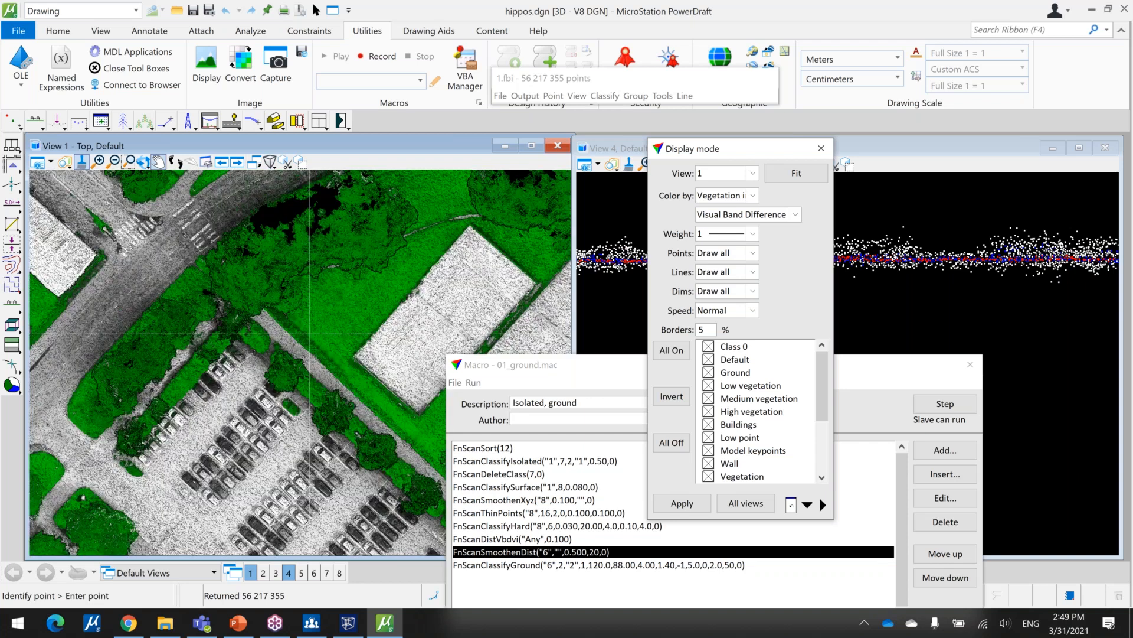
scroll(312, 301, down, 2)
middle_drag(312, 271, 306, 387)
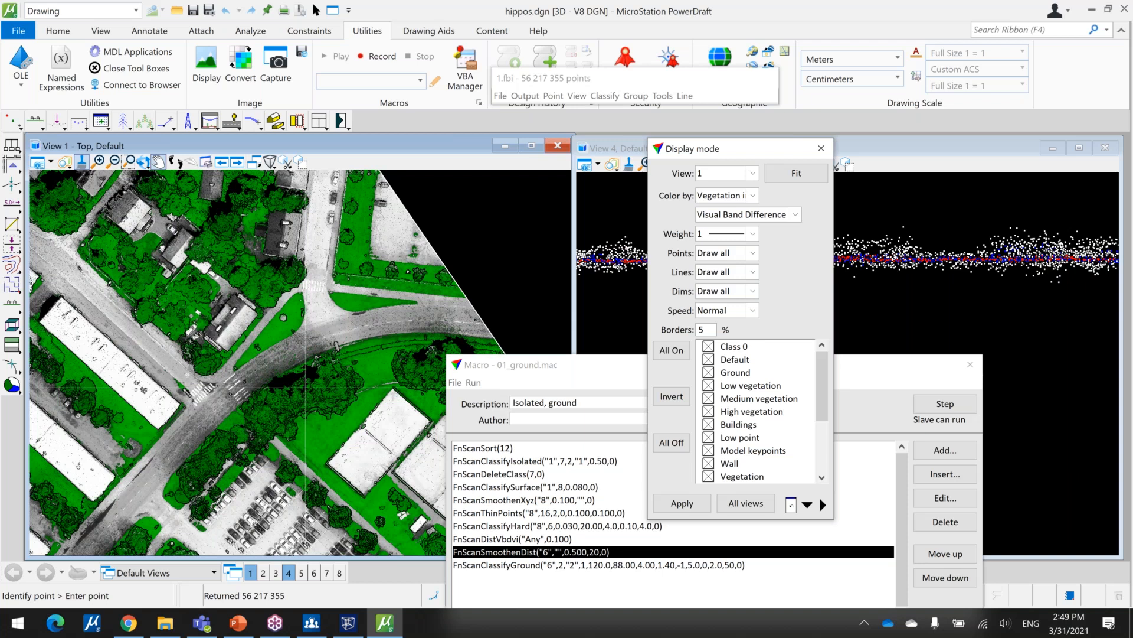
drag(776, 151, 876, 387)
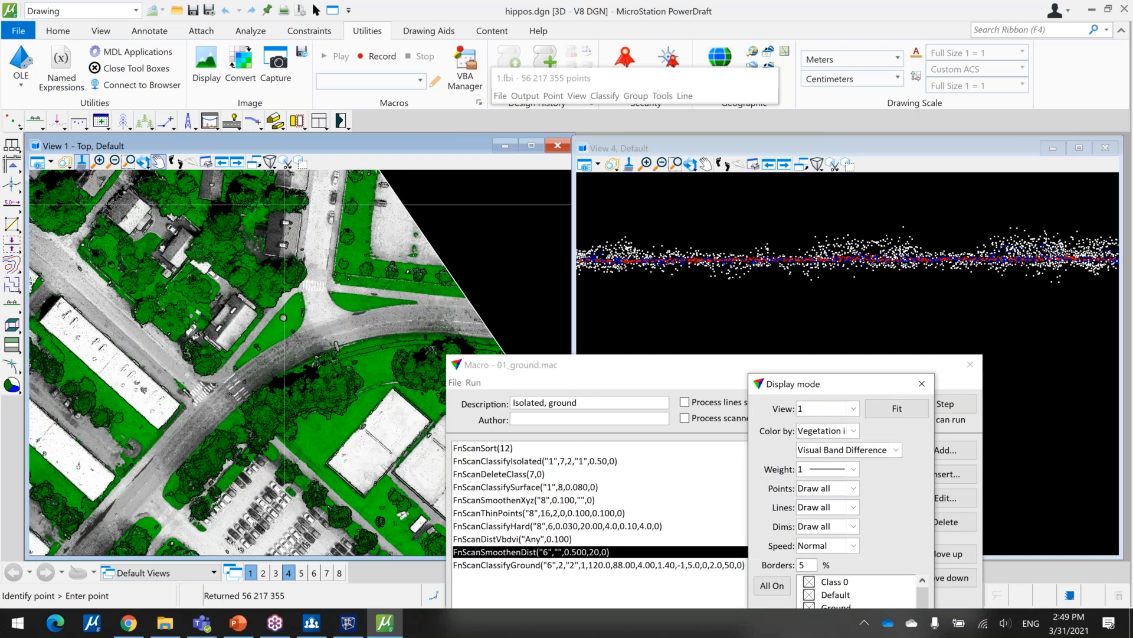
Draw a vertical section about 0.3 m deep across the grass triangle beside the road junction into View 4 and inspect its profile.
click(36, 123)
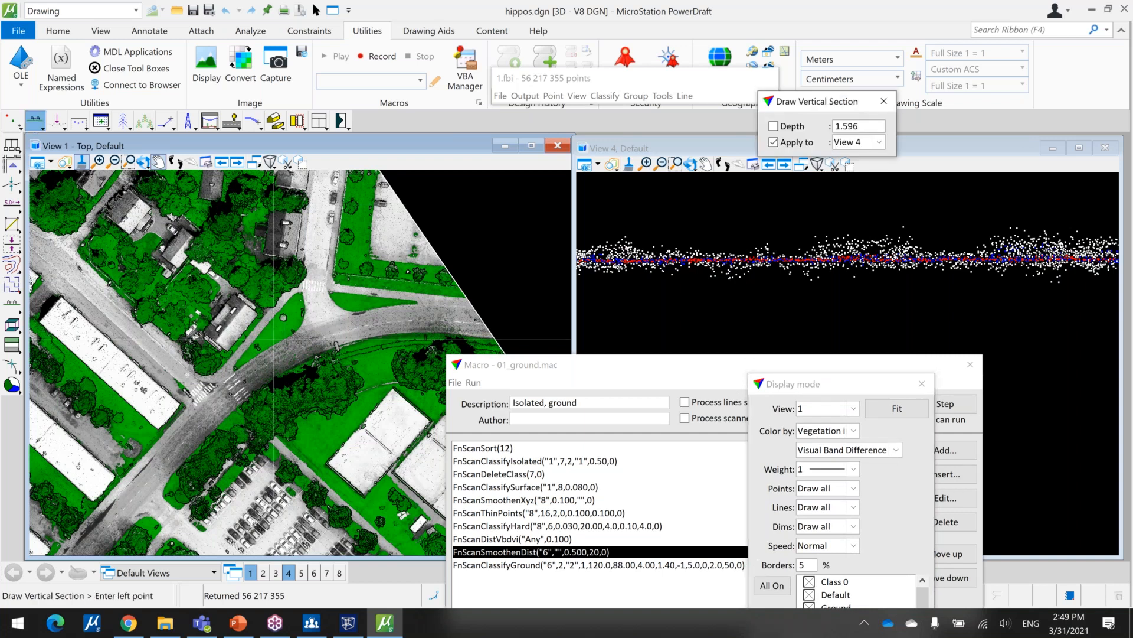
scroll(273, 339, up, 5)
click(343, 346)
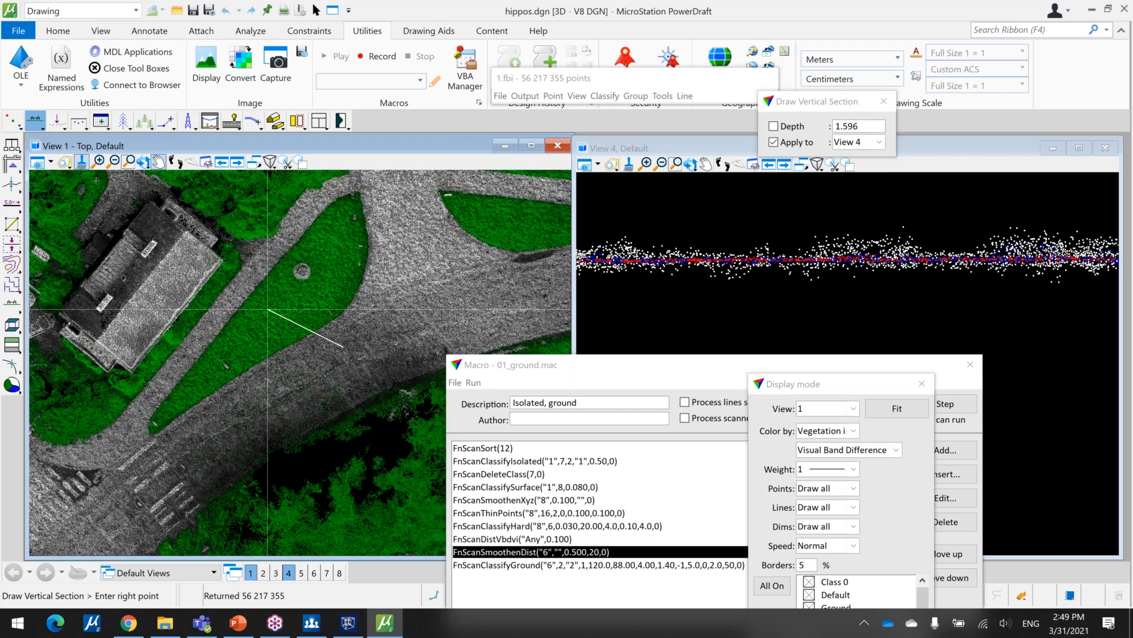
click(237, 292)
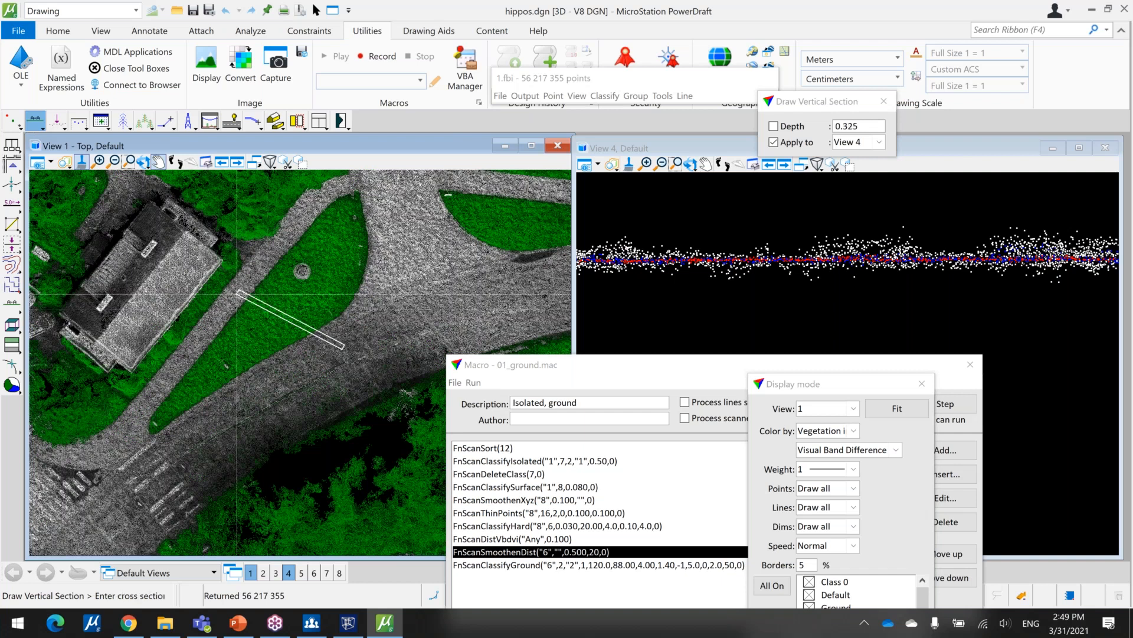
click(237, 293)
scroll(721, 216, down, 3)
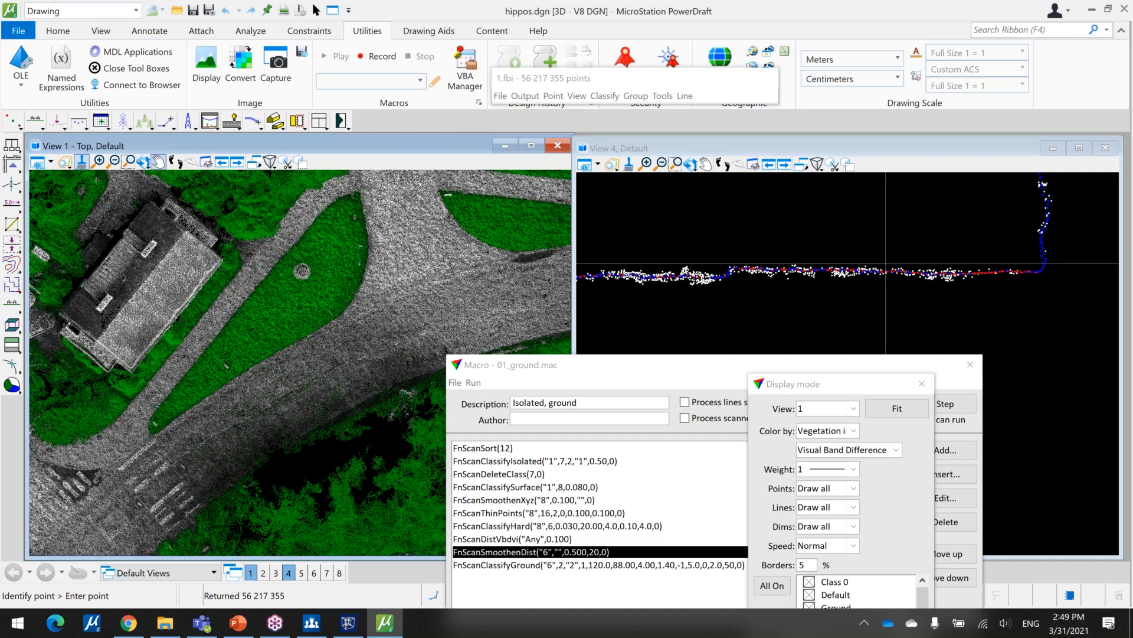
middle_drag(819, 282, 1028, 289)
scroll(303, 302, down, 2)
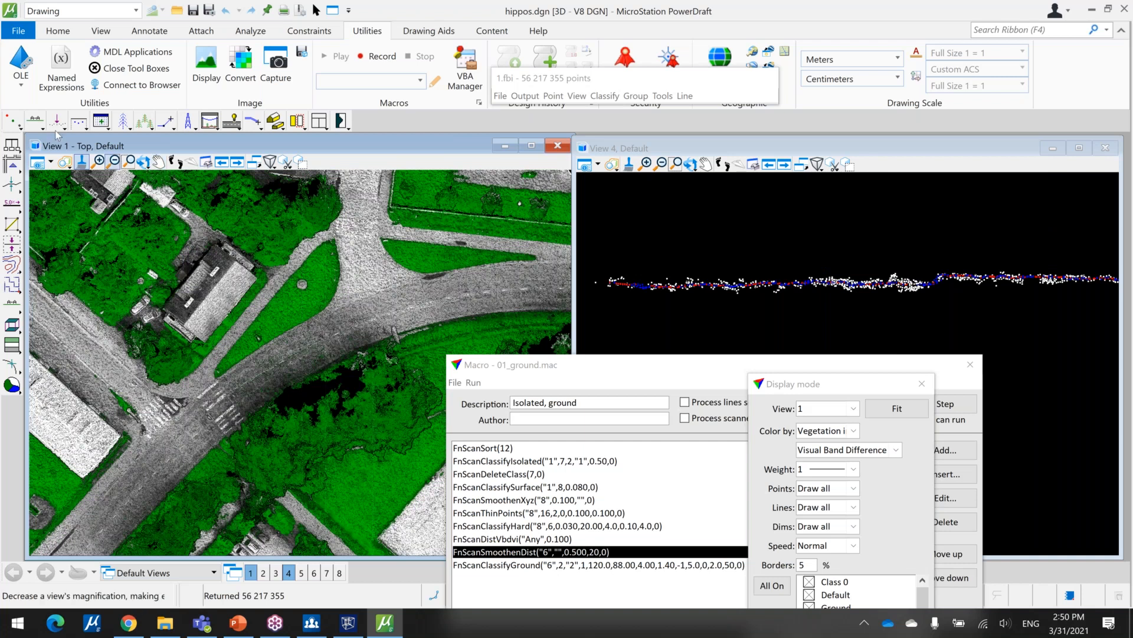
Draw a vertical section about 0.7 m deep along the curved road to the narrow grass island and inspect the profile in View 4.
click(36, 121)
click(78, 514)
click(470, 252)
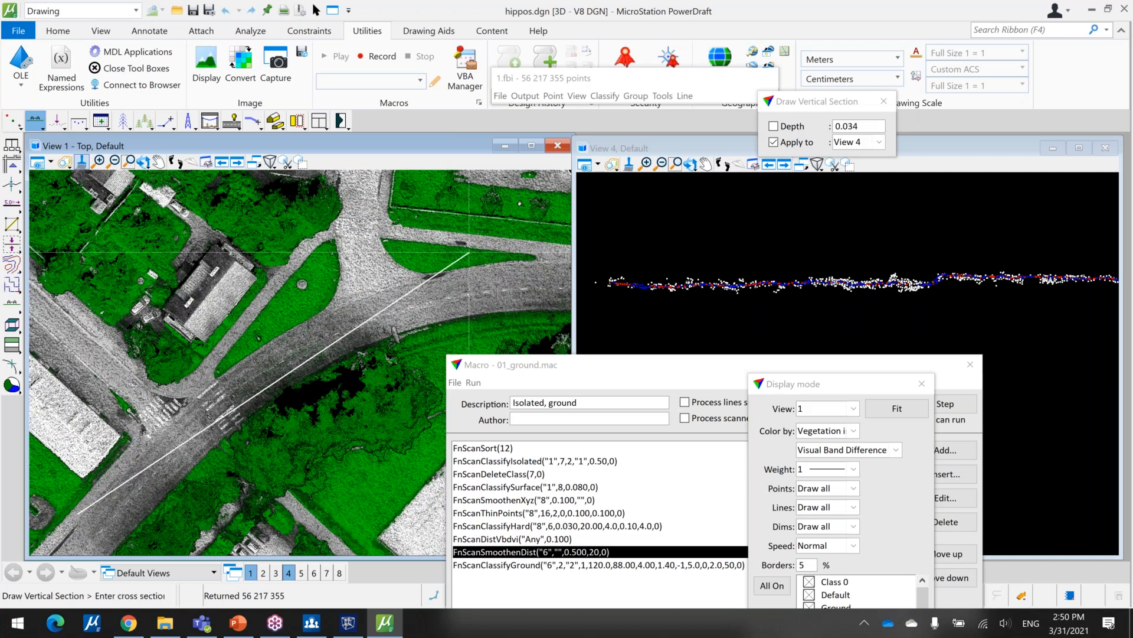
click(470, 254)
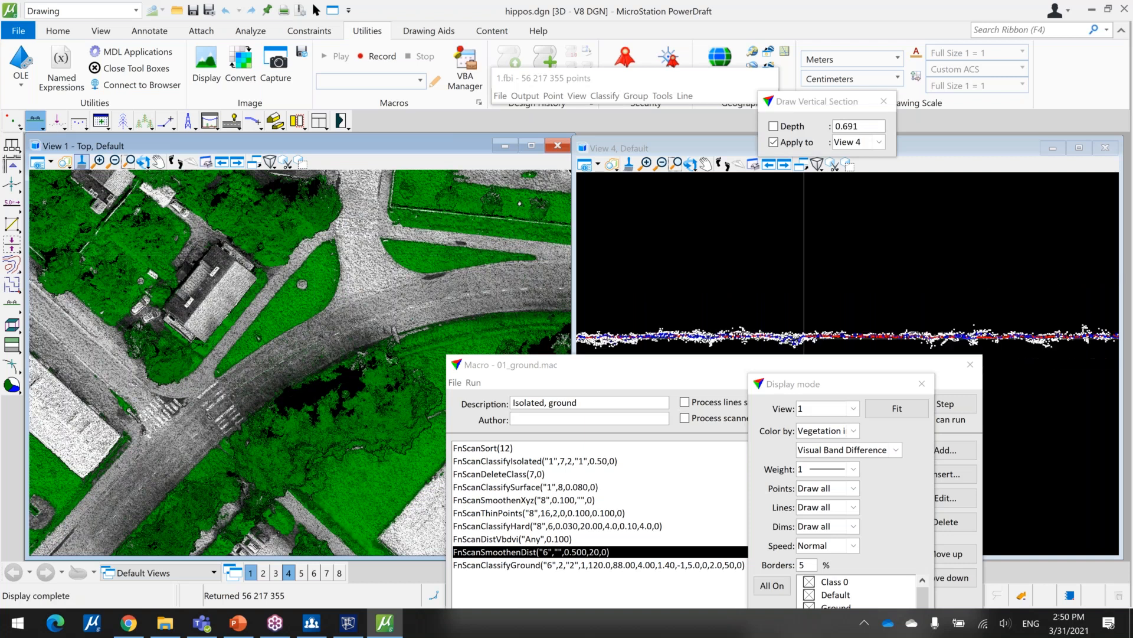
middle_drag(804, 338, 804, 338)
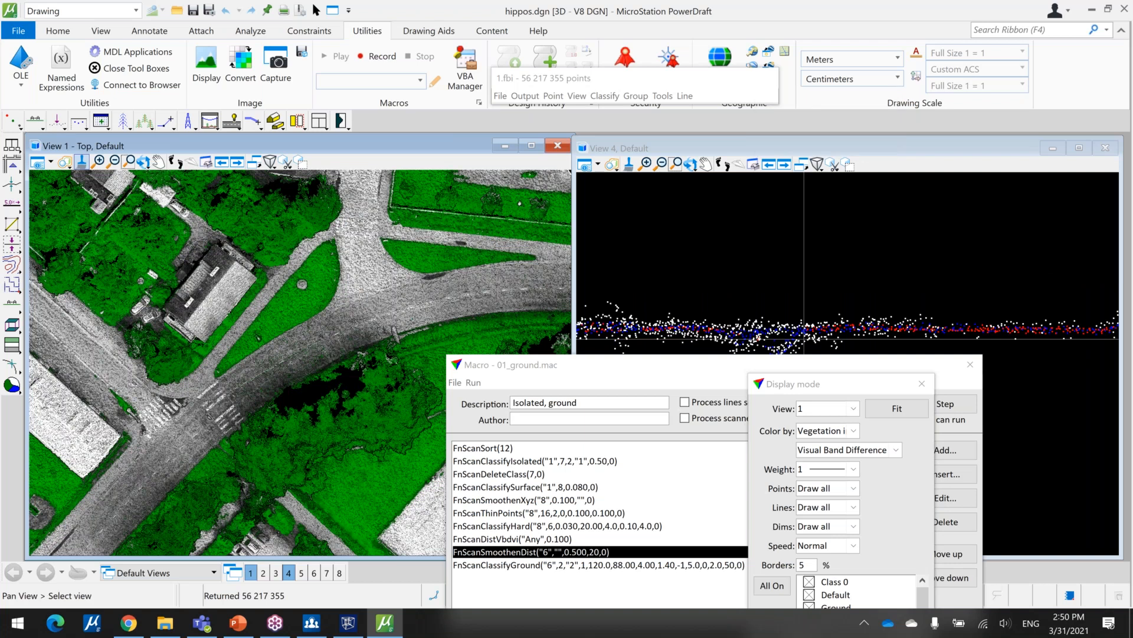
Close the display settings, review the FnScanSmoothenDist macro step's Smoothen points settings, and run the step.
click(922, 384)
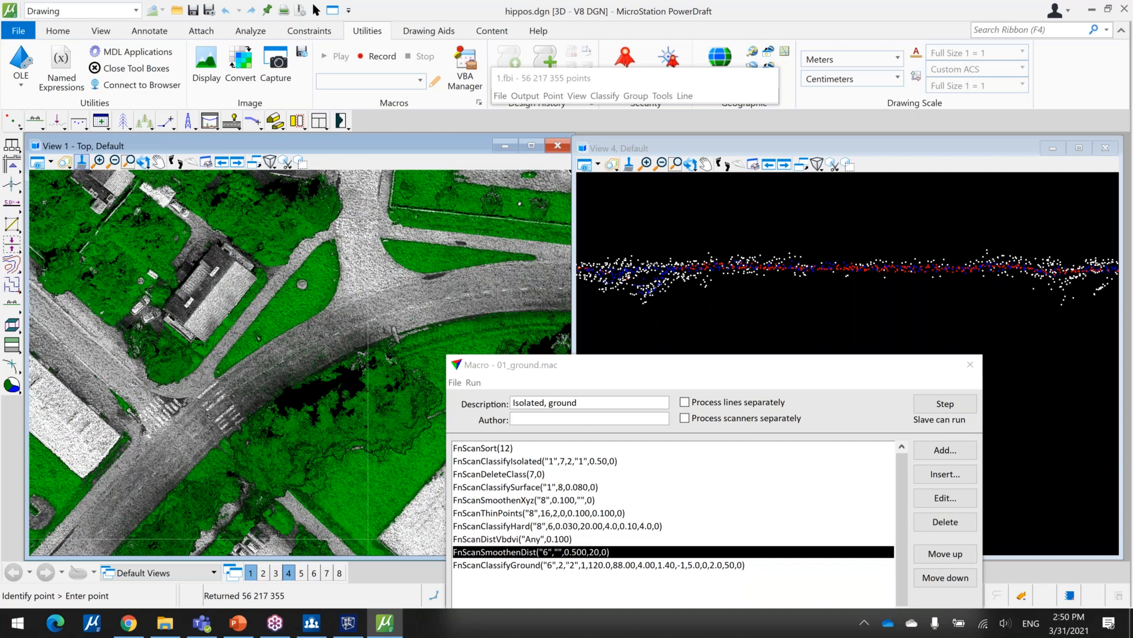
click(940, 498)
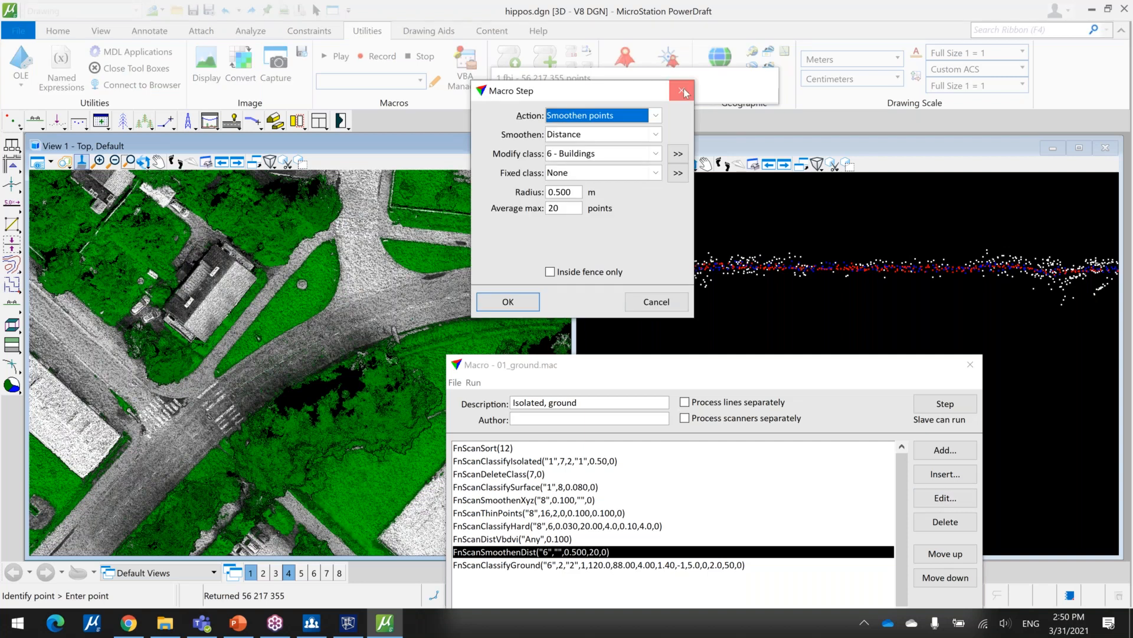
click(683, 92)
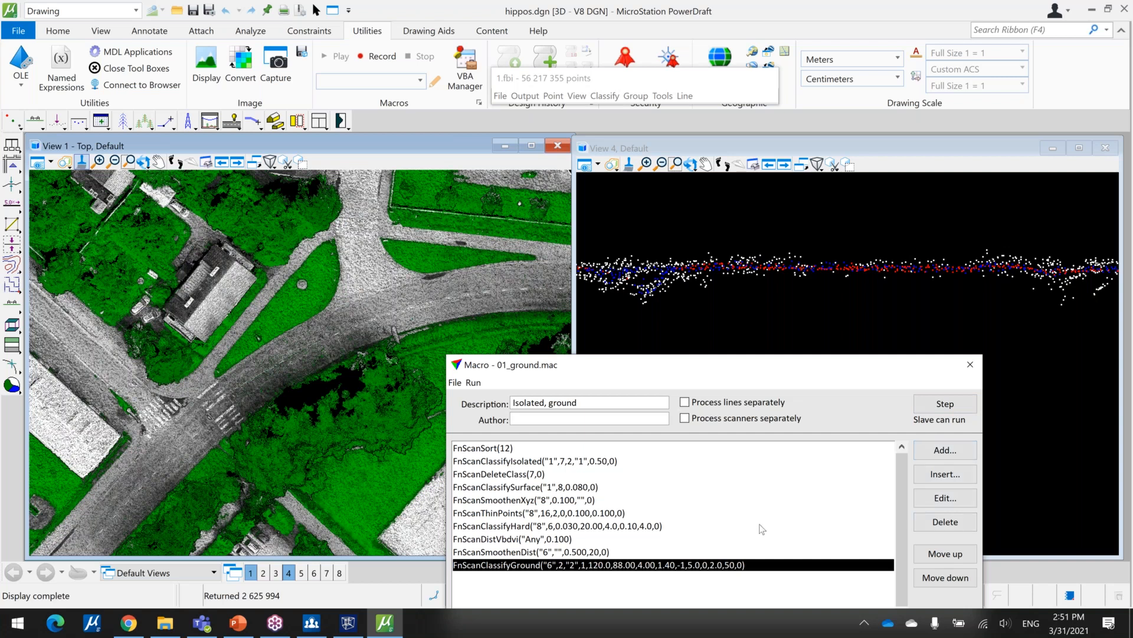
Review the FnScanClassifyGround macro step's settings, including the Distance rating weight, accept them and run the step.
click(924, 500)
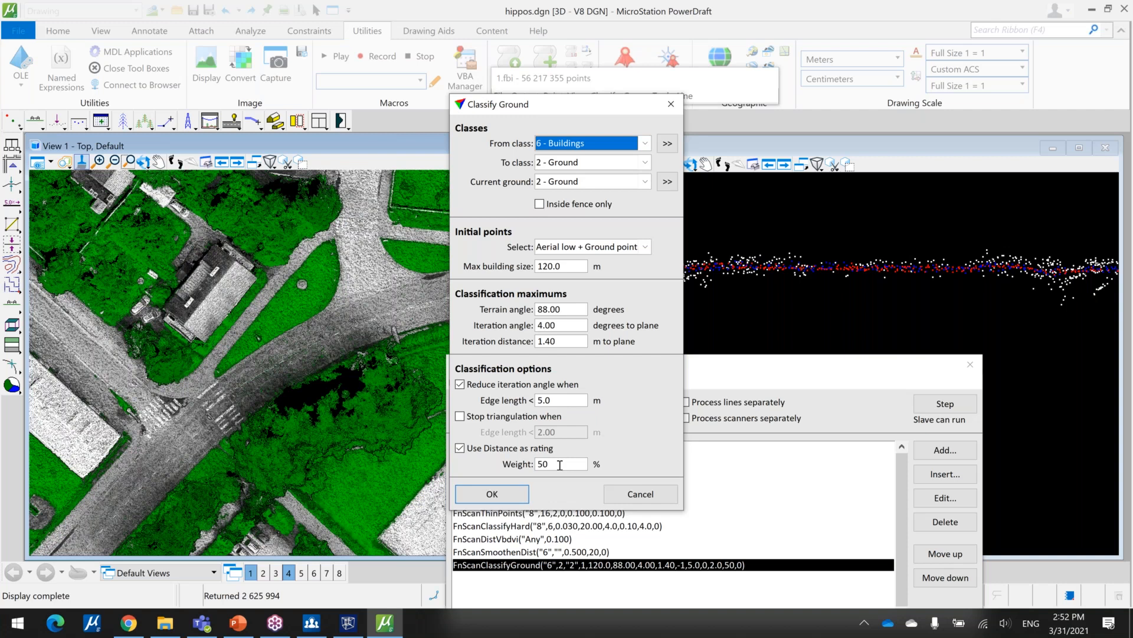
click(560, 464)
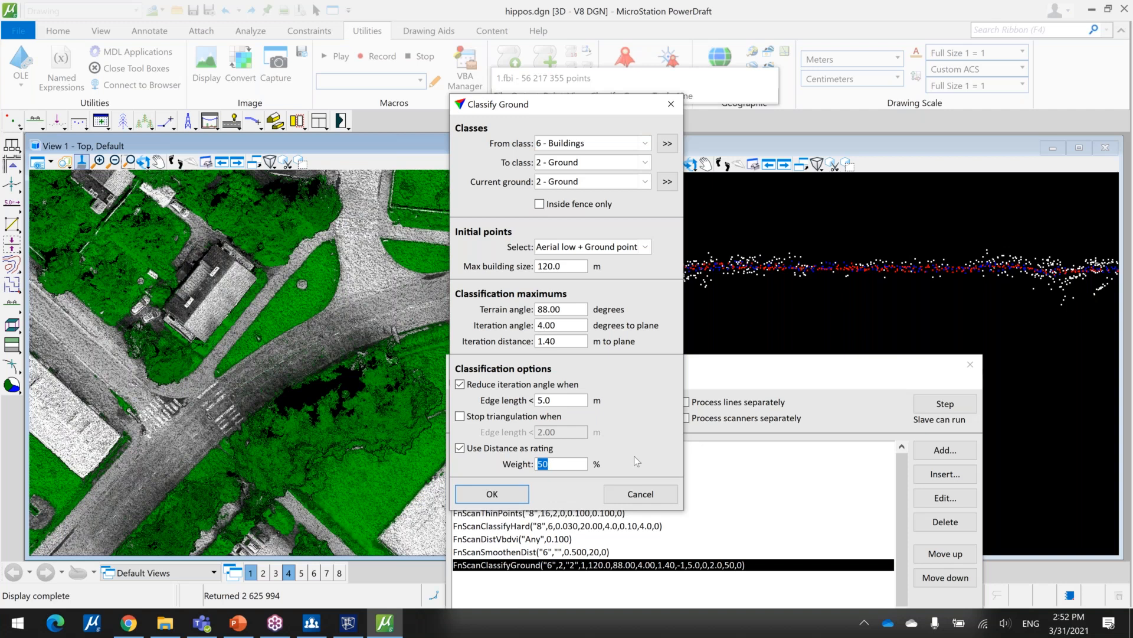
click(493, 494)
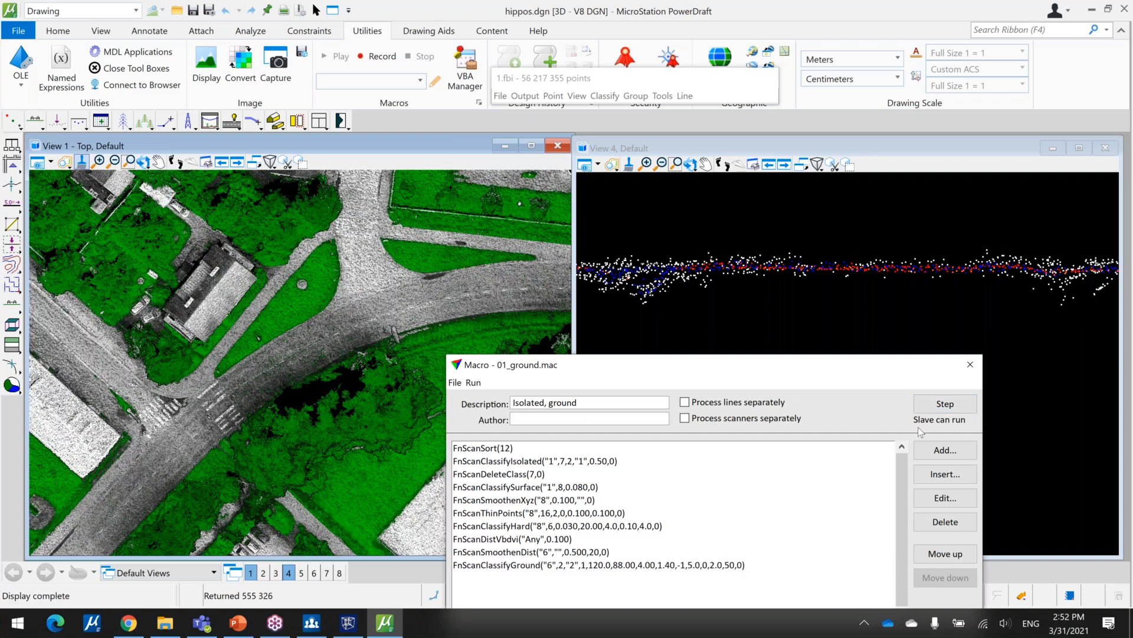
Color the points in View 1 by class and show only the Ground class.
click(575, 96)
click(630, 212)
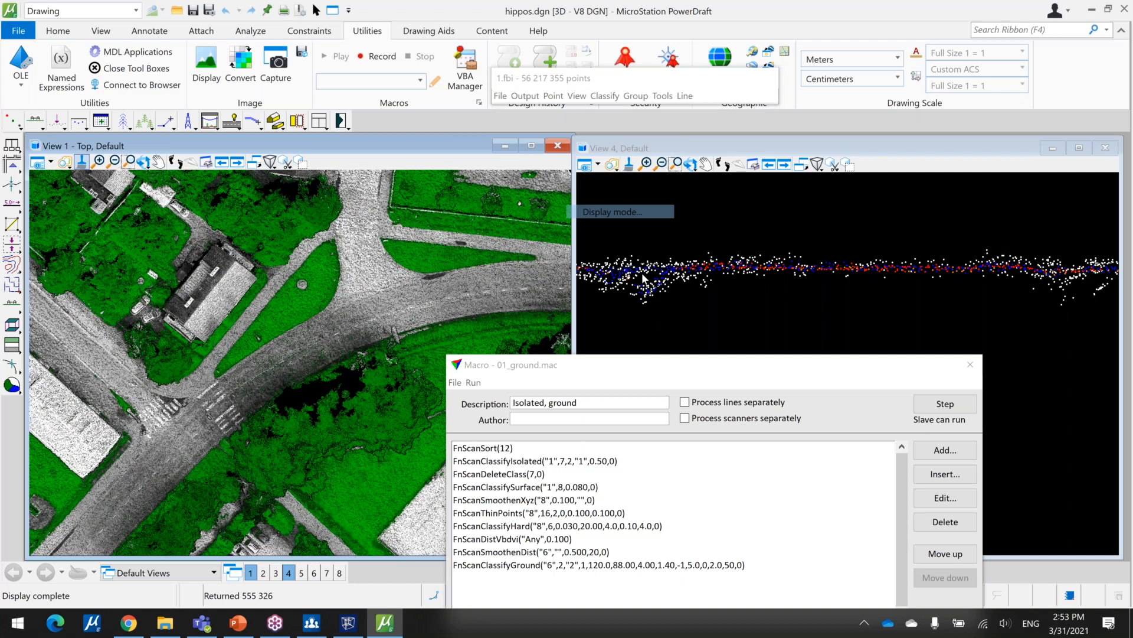
click(555, 171)
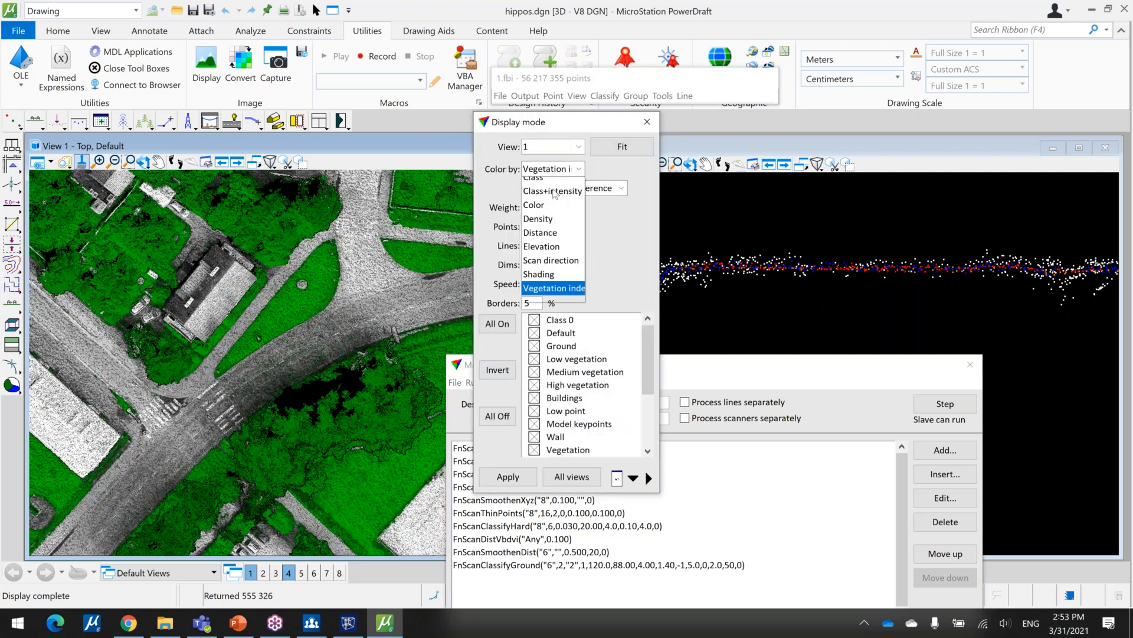
click(546, 177)
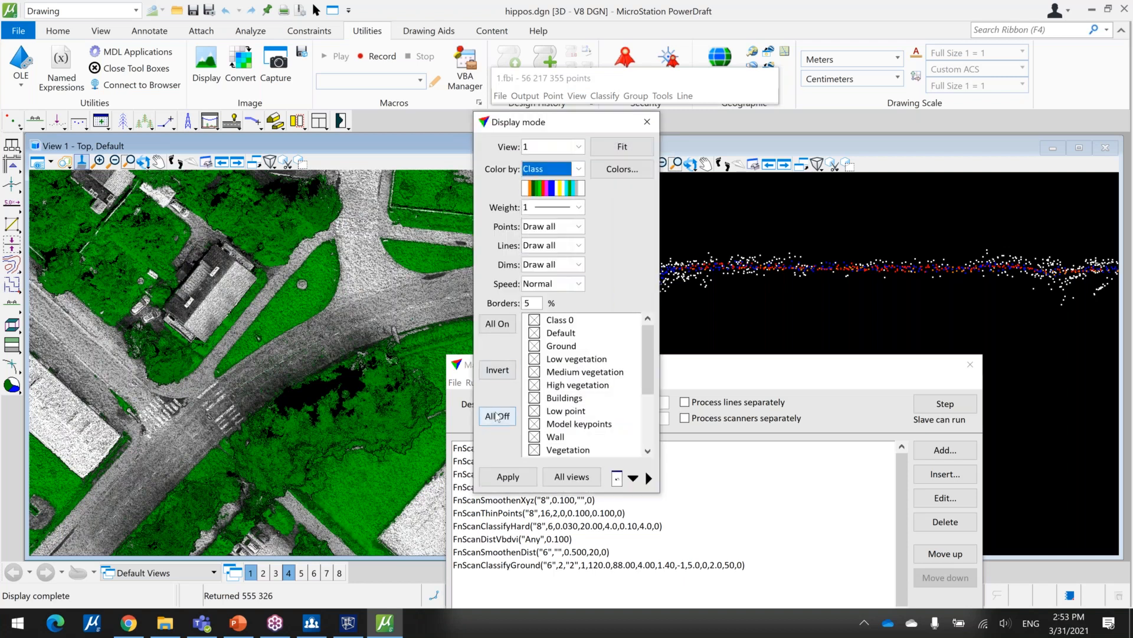
click(552, 345)
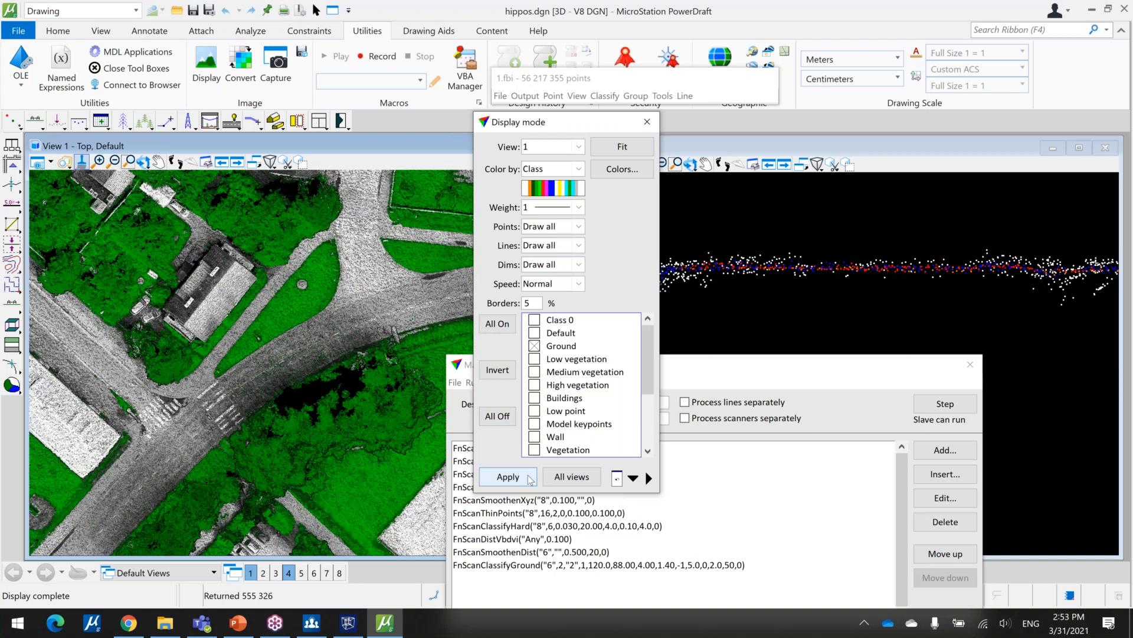
click(530, 480)
Examine the coverage of the classified ground points across the project area in View 1, around the buildings, roads and parking areas.
scroll(332, 449, down, 4)
middle_drag(397, 529, 298, 361)
scroll(311, 375, up, 2)
scroll(312, 373, down, 2)
middle_drag(207, 240, 266, 358)
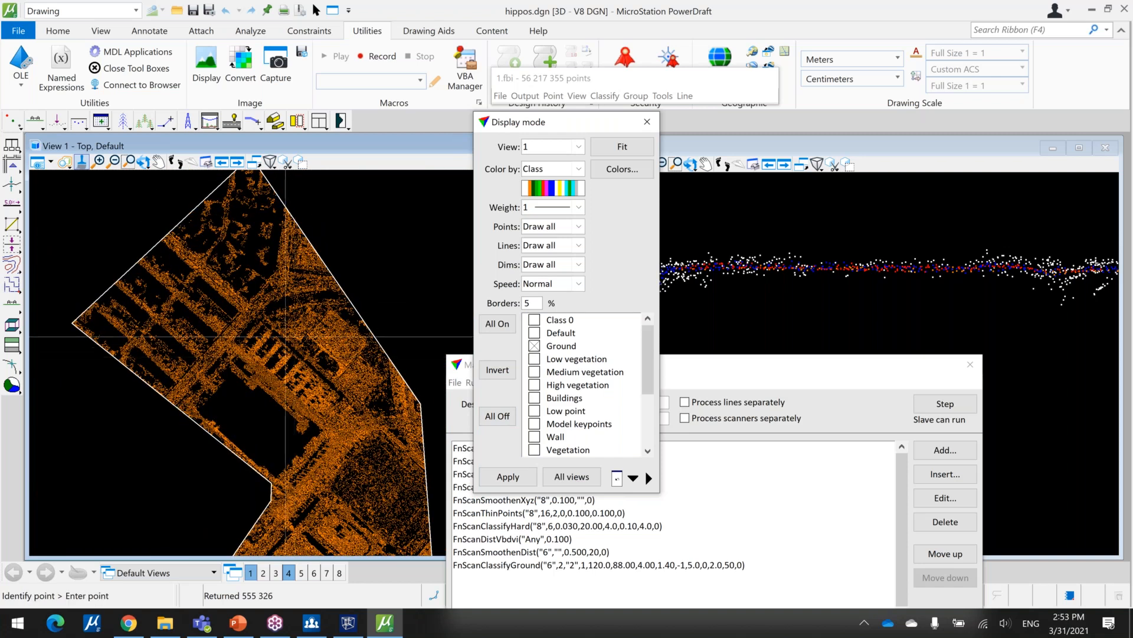
scroll(284, 326, up, 2)
scroll(284, 326, down, 2)
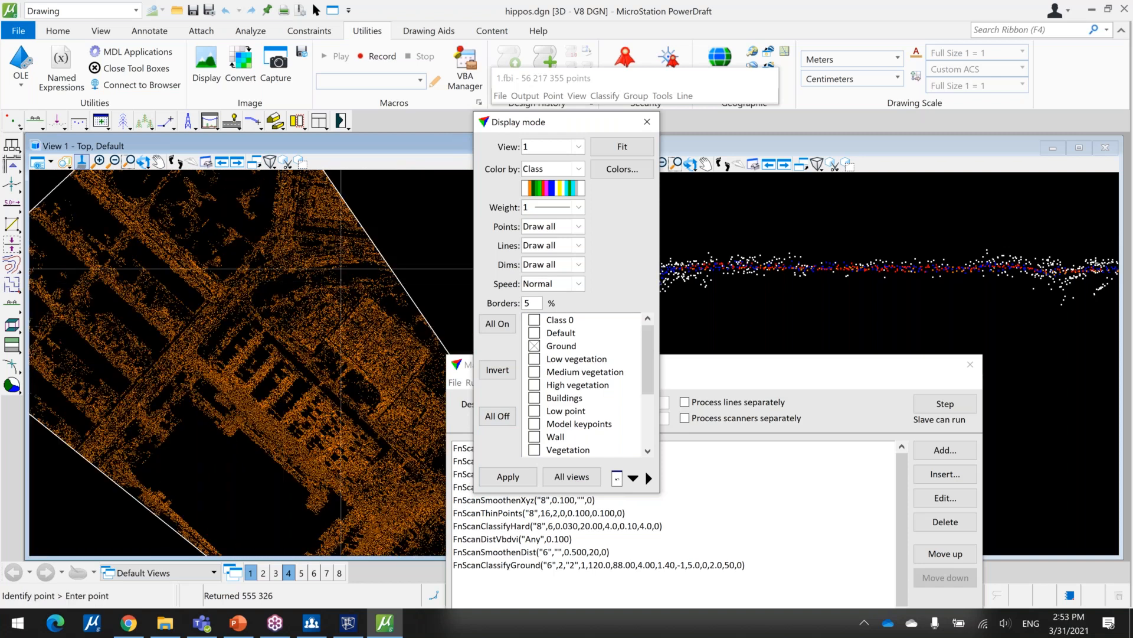
middle_drag(340, 268, 360, 255)
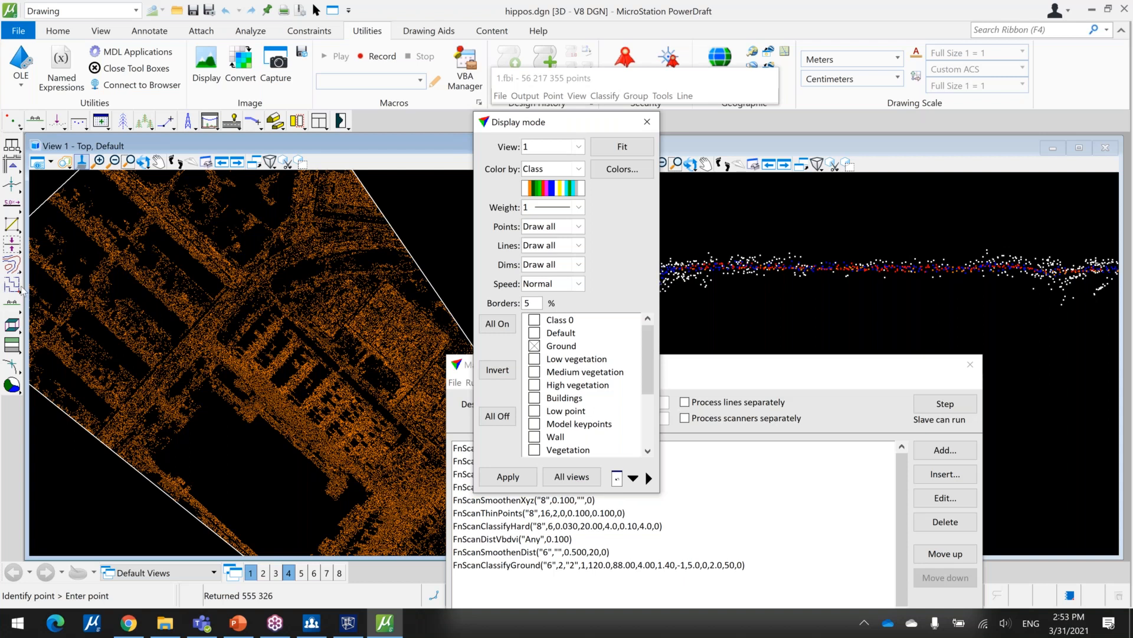
Apply the Ground-only class display to all views and set the point weight in View 4 to 4.
click(571, 478)
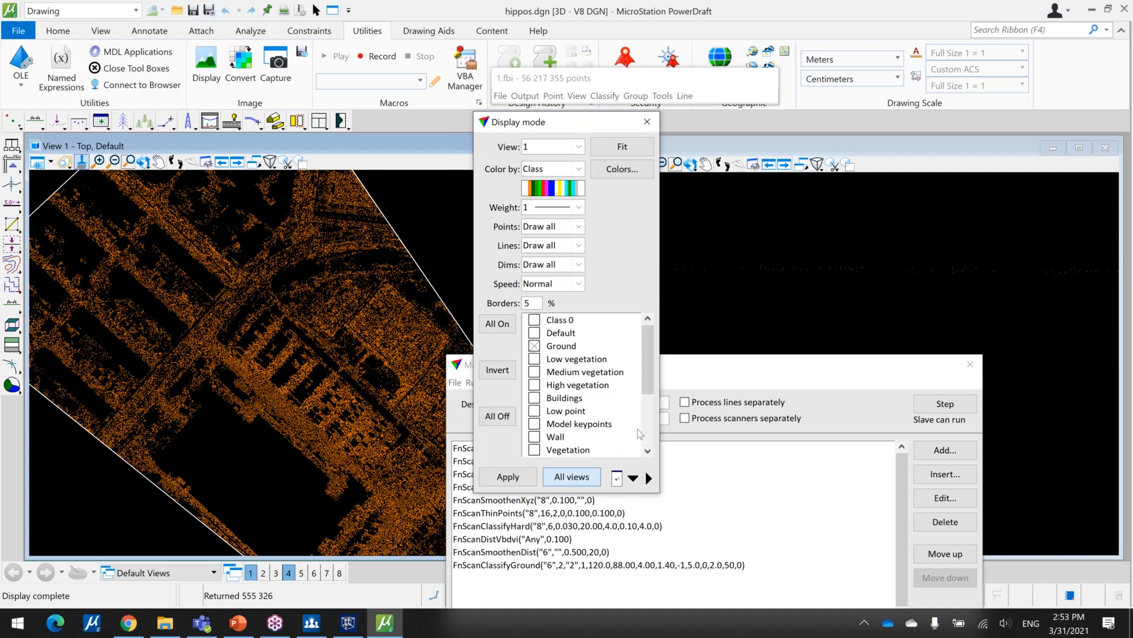
click(525, 208)
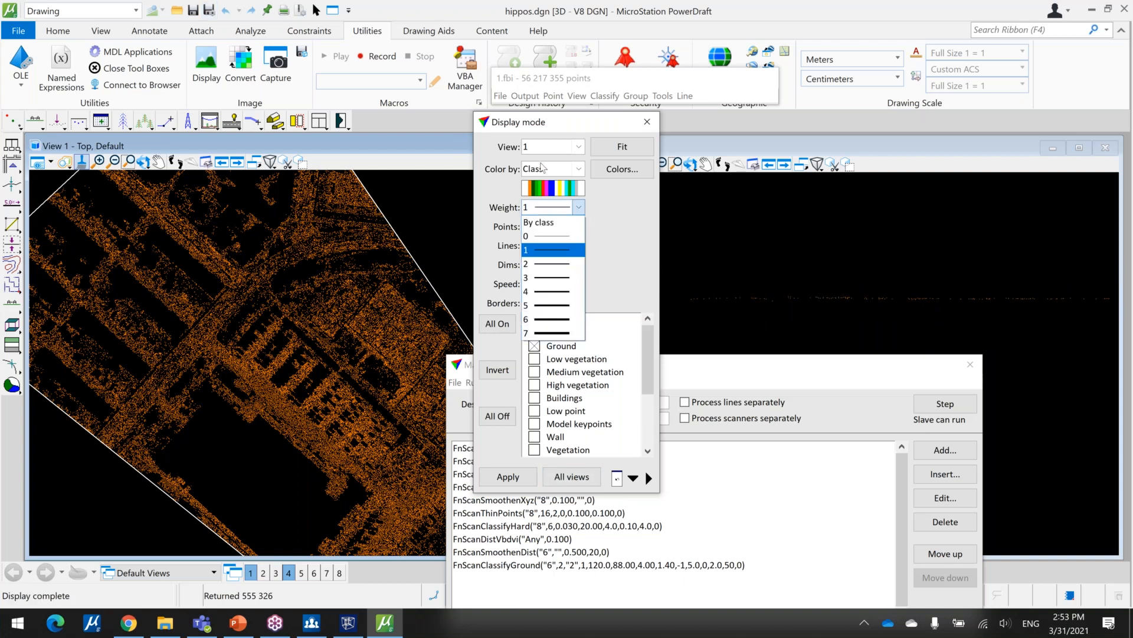
click(540, 147)
click(540, 147)
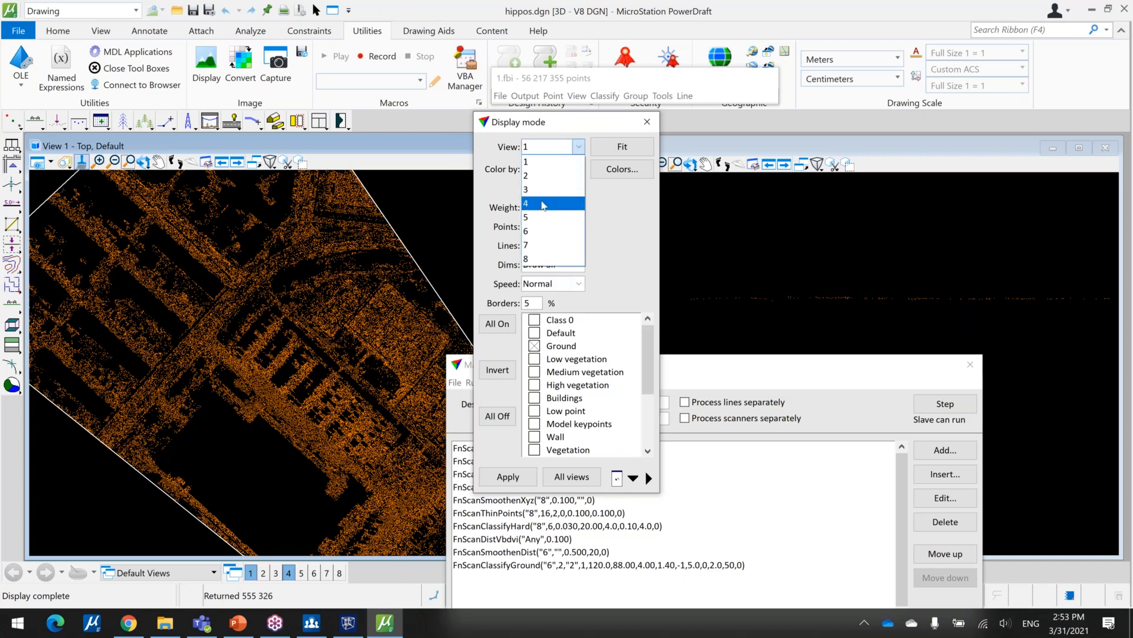
click(538, 203)
click(561, 207)
click(559, 291)
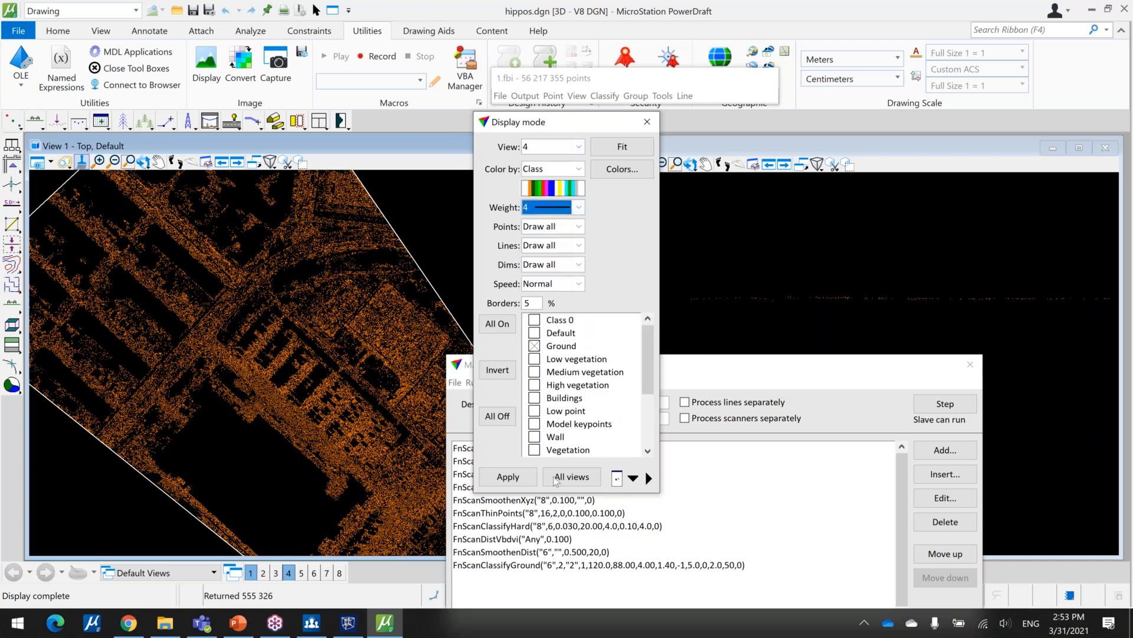
click(507, 476)
Follow the ground profile in View 4, and draw a new vertical section about 1.15 m deep along the diagonal road toward the junction.
scroll(865, 284, down, 3)
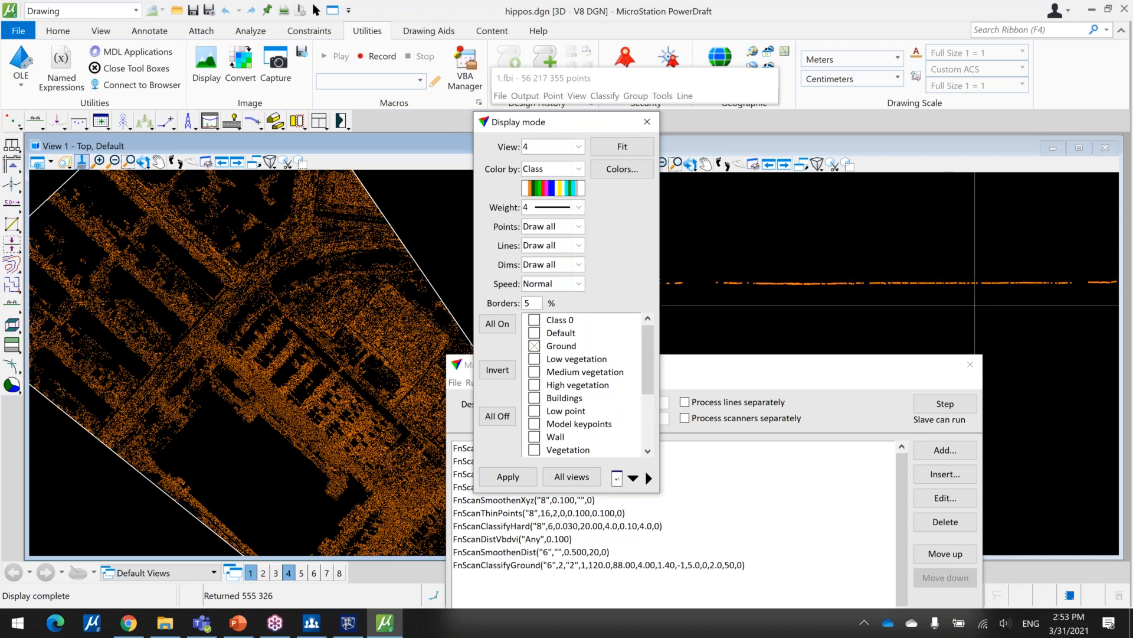
middle_drag(815, 316, 986, 328)
middle_drag(880, 295, 1030, 272)
middle_drag(838, 284, 1006, 284)
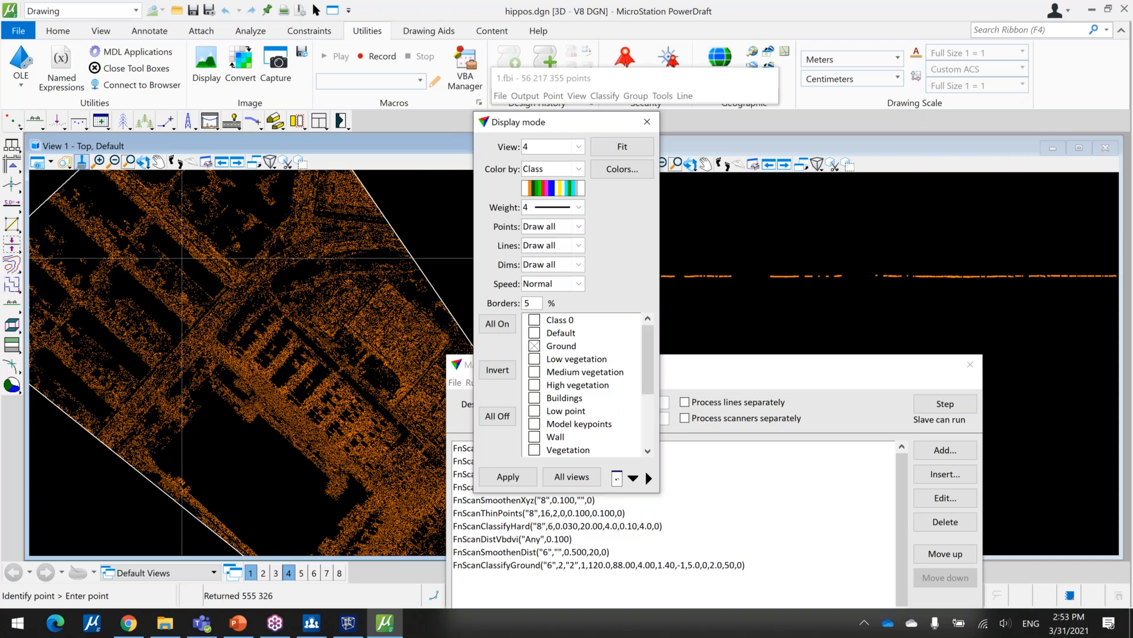
click(35, 121)
click(135, 415)
click(311, 222)
click(312, 222)
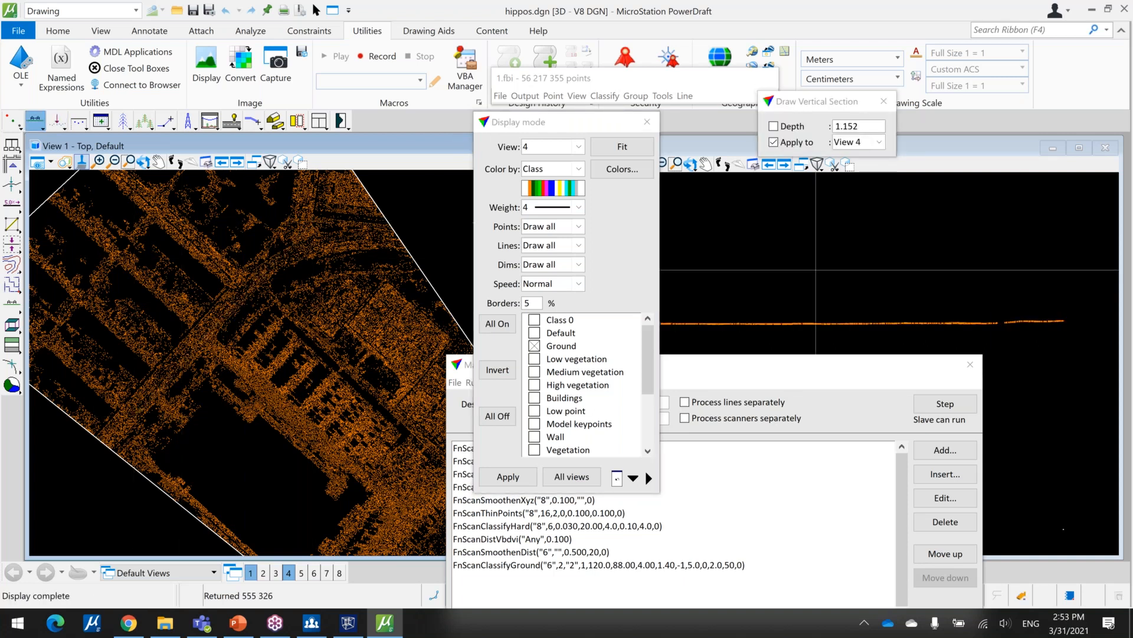
scroll(846, 244, up, 3)
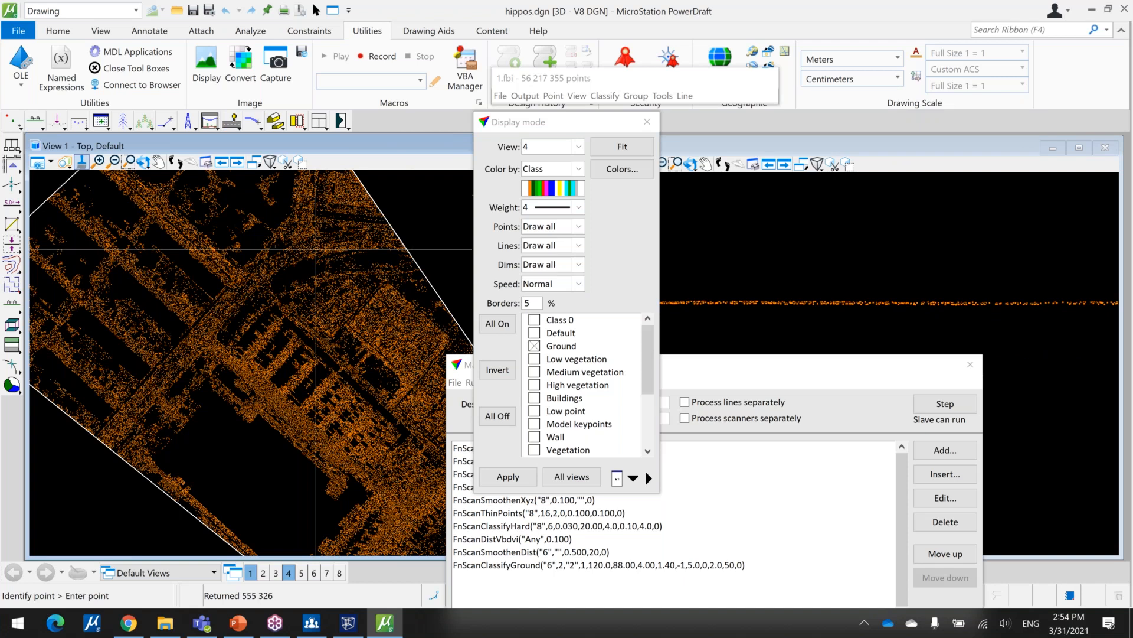
Display the ground points in View 1 with Shading coloring.
scroll(302, 311, up, 2)
click(544, 147)
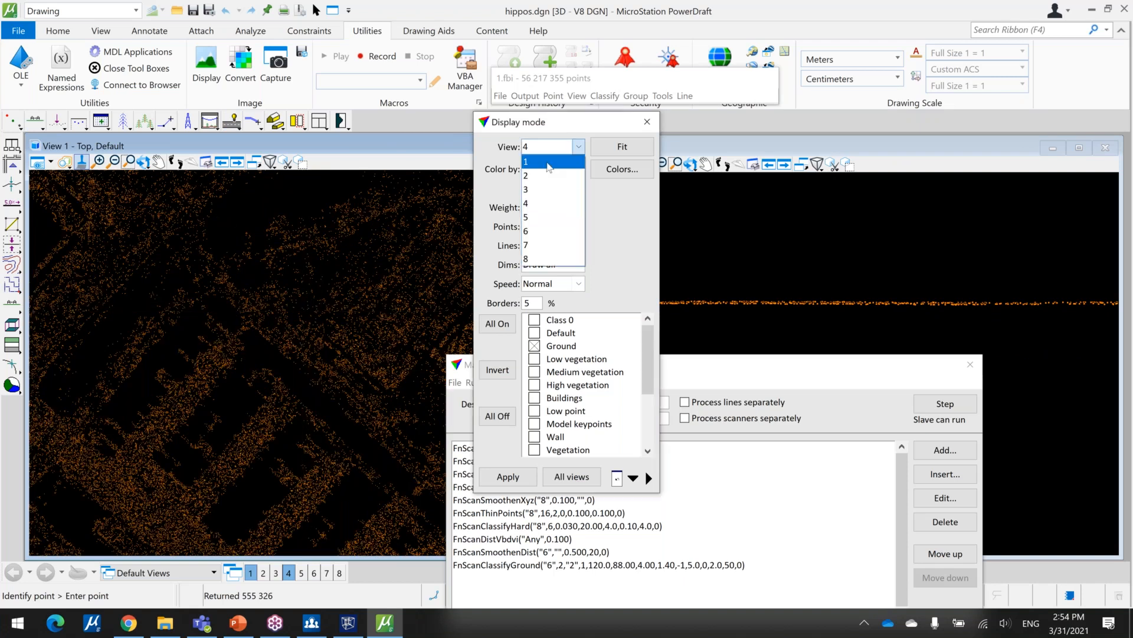
click(547, 160)
click(550, 170)
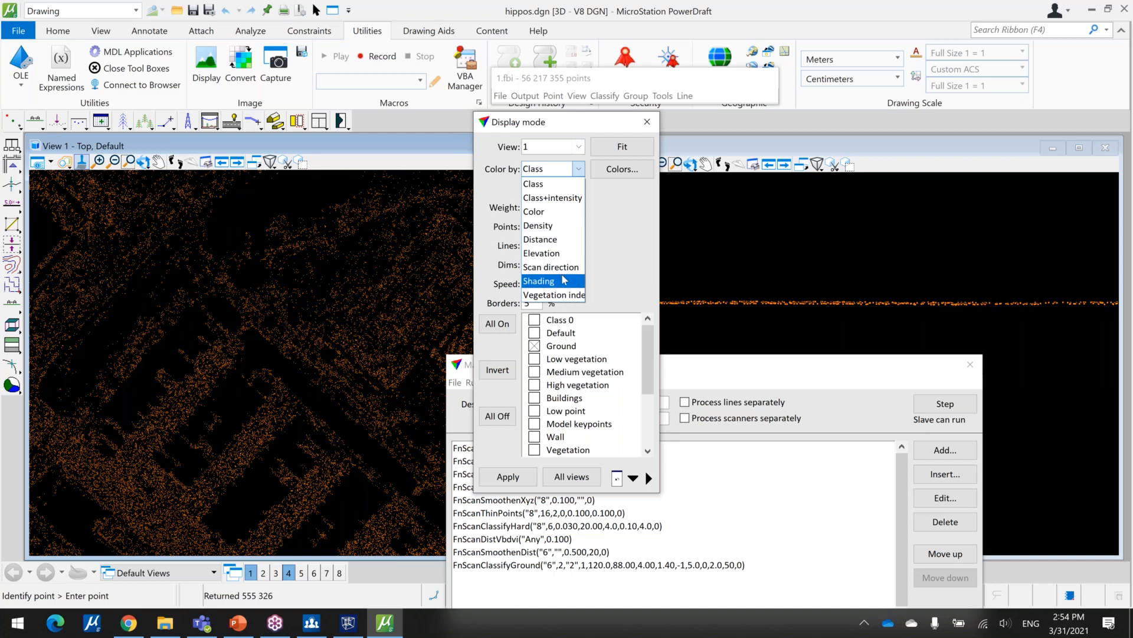
click(564, 280)
click(522, 486)
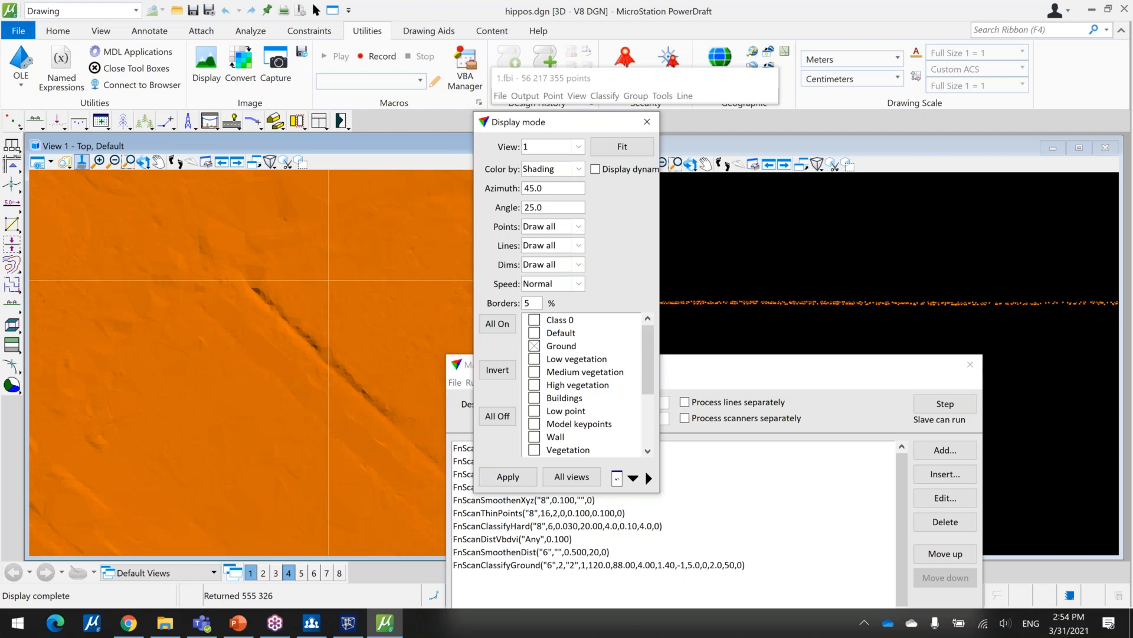
Examine the shaded ground surface in View 1 across the project area, including its southern edge and the diagonal road.
scroll(328, 280, down, 7)
middle_drag(348, 265, 291, 326)
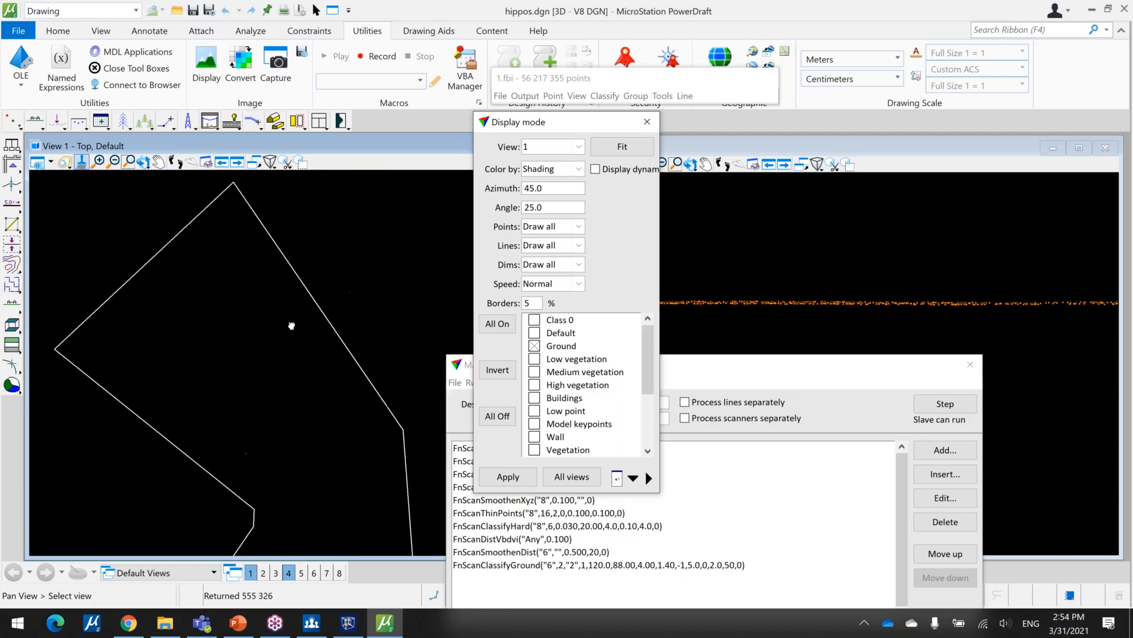
middle_drag(293, 368, 260, 273)
middle_drag(283, 503, 288, 336)
middle_drag(284, 436, 304, 338)
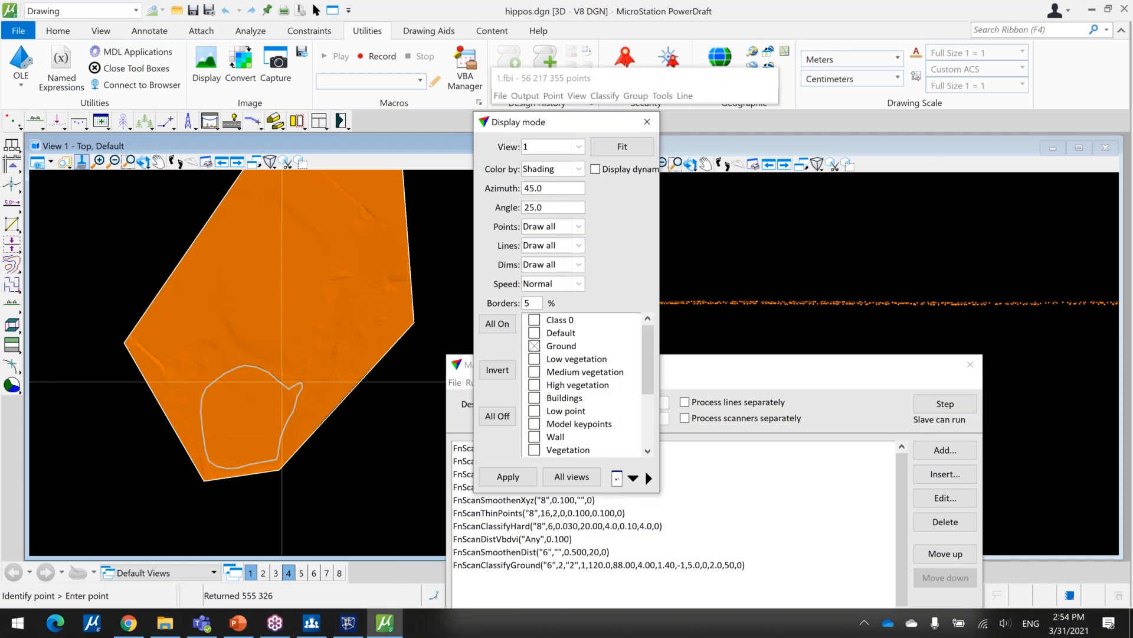
scroll(283, 354, up, 4)
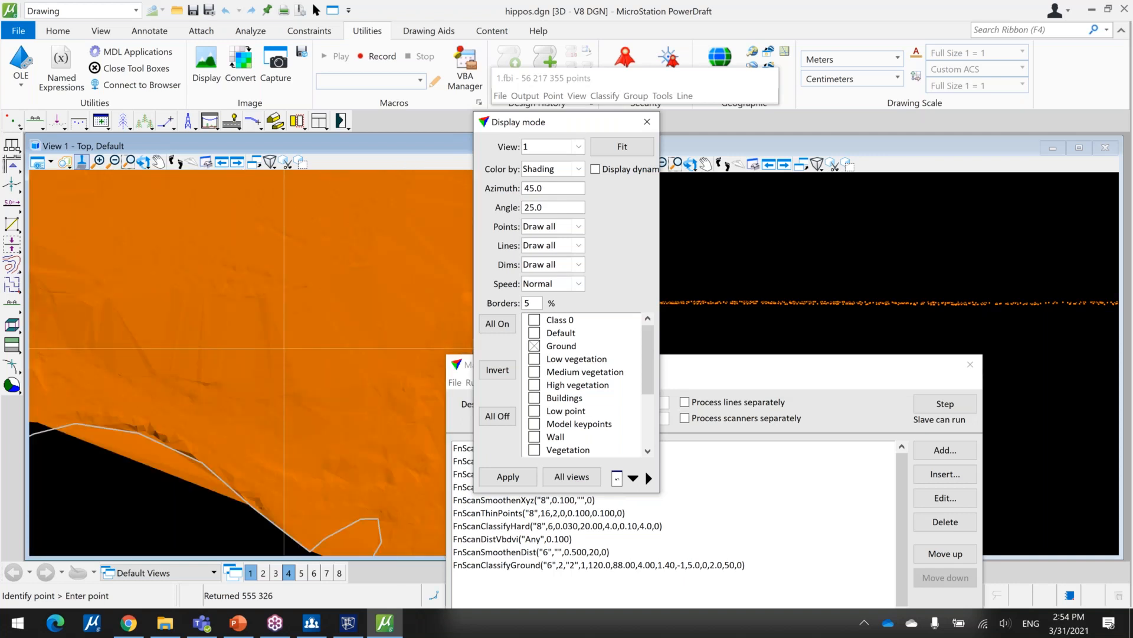
scroll(284, 348, down, 4)
middle_drag(310, 296, 309, 297)
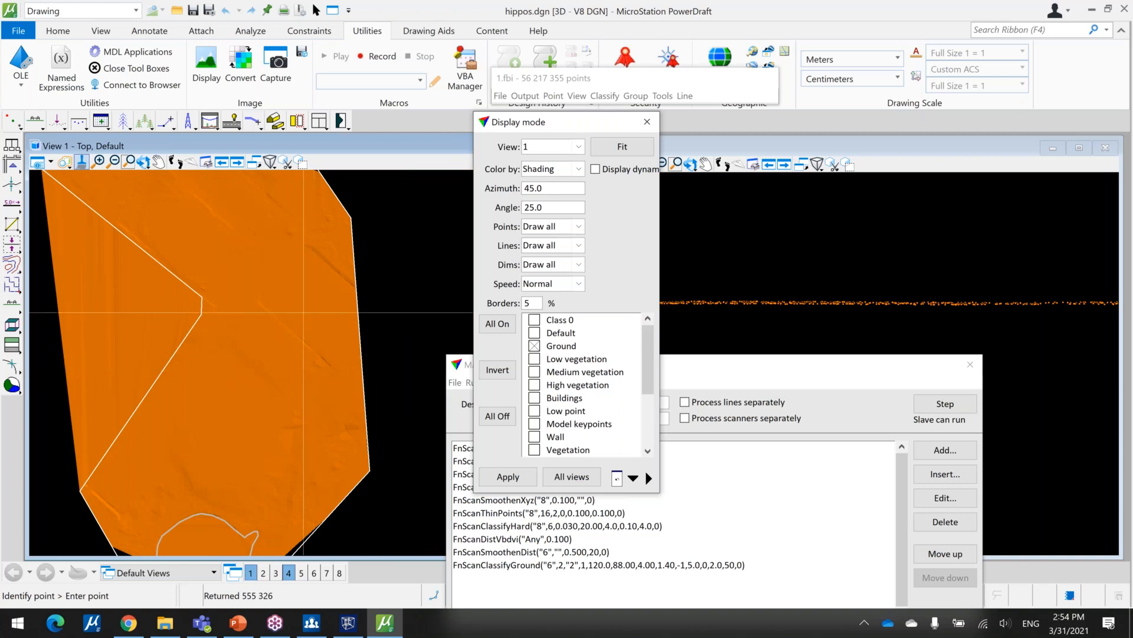
scroll(287, 261, up, 3)
middle_drag(287, 261, 151, 475)
middle_drag(135, 355, 259, 415)
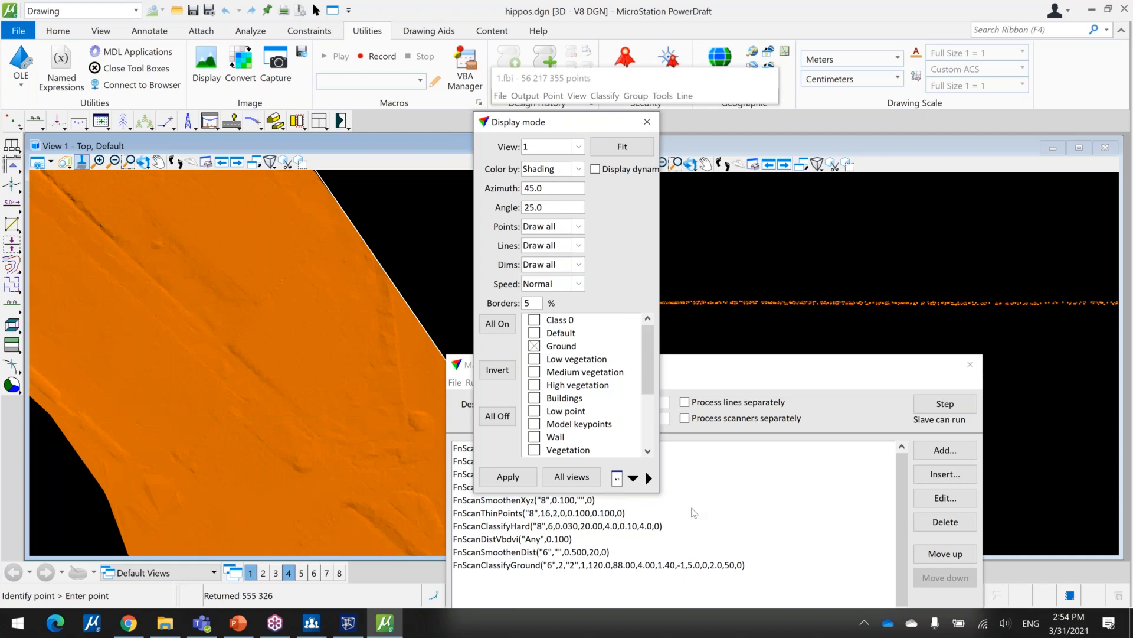
Save the classified points back to the loaded point file.
click(777, 366)
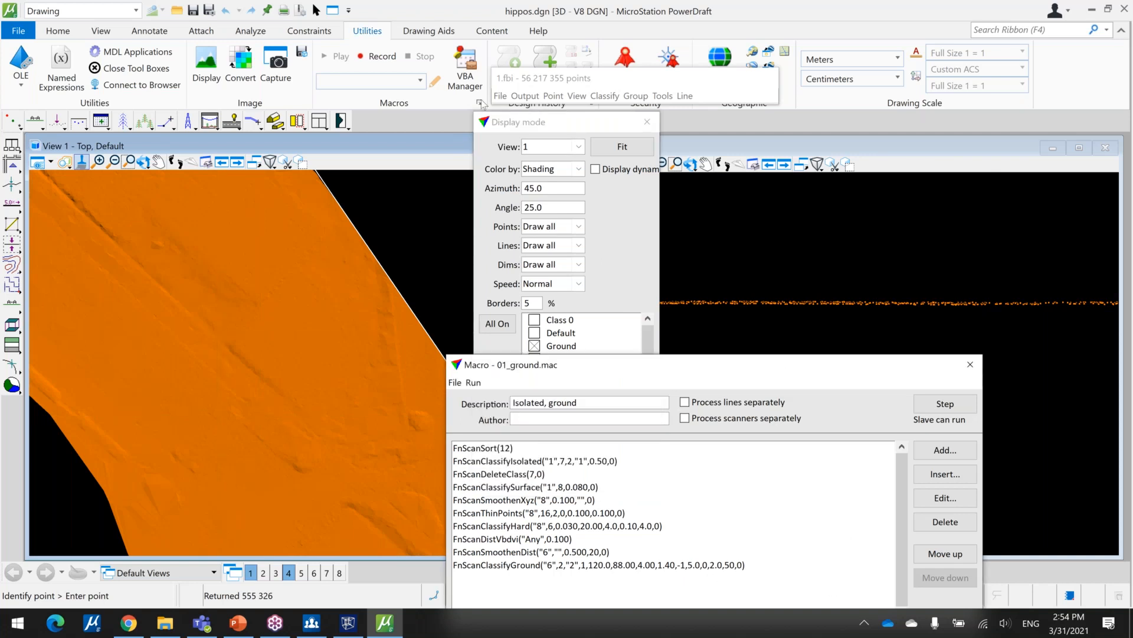
click(500, 95)
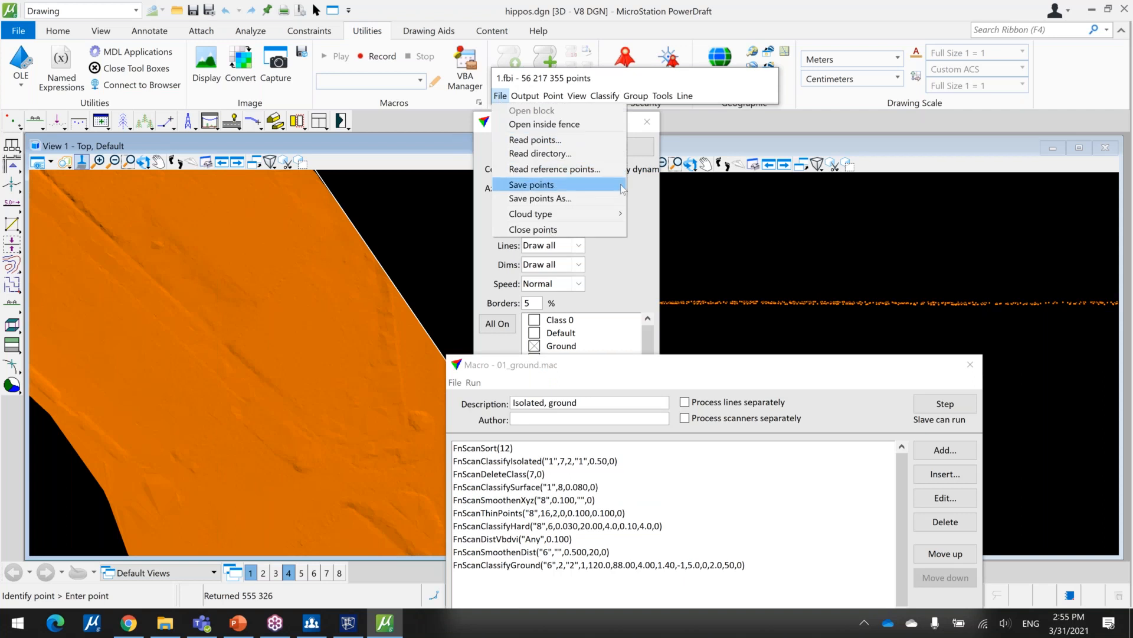
click(531, 185)
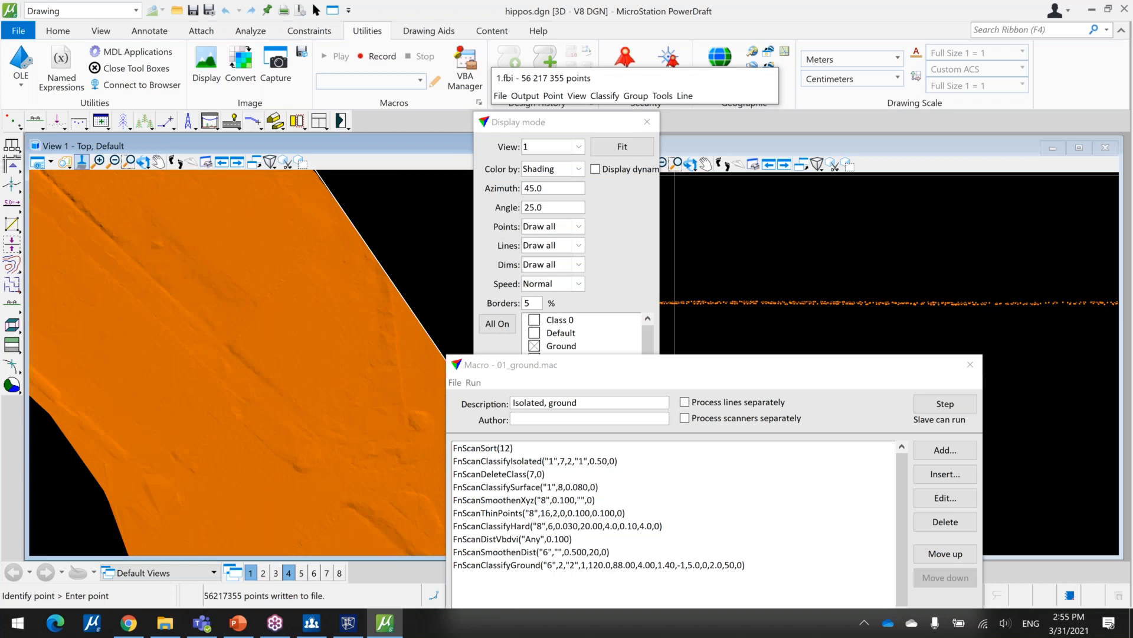
click(691, 164)
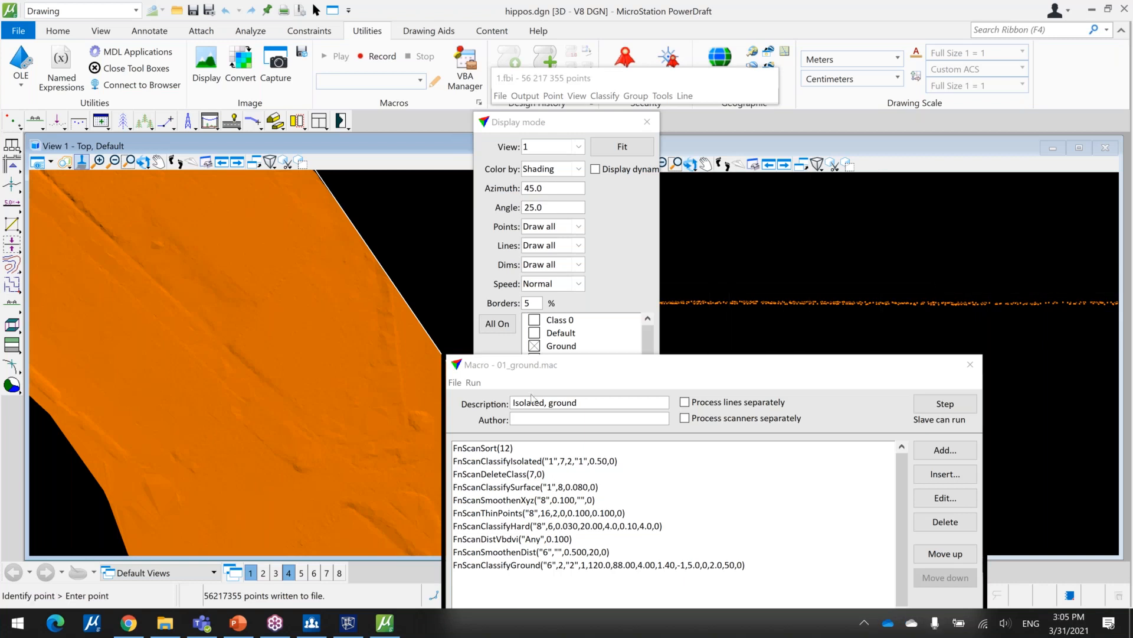
Open the macro 02_features.mac from the macros folder.
click(455, 383)
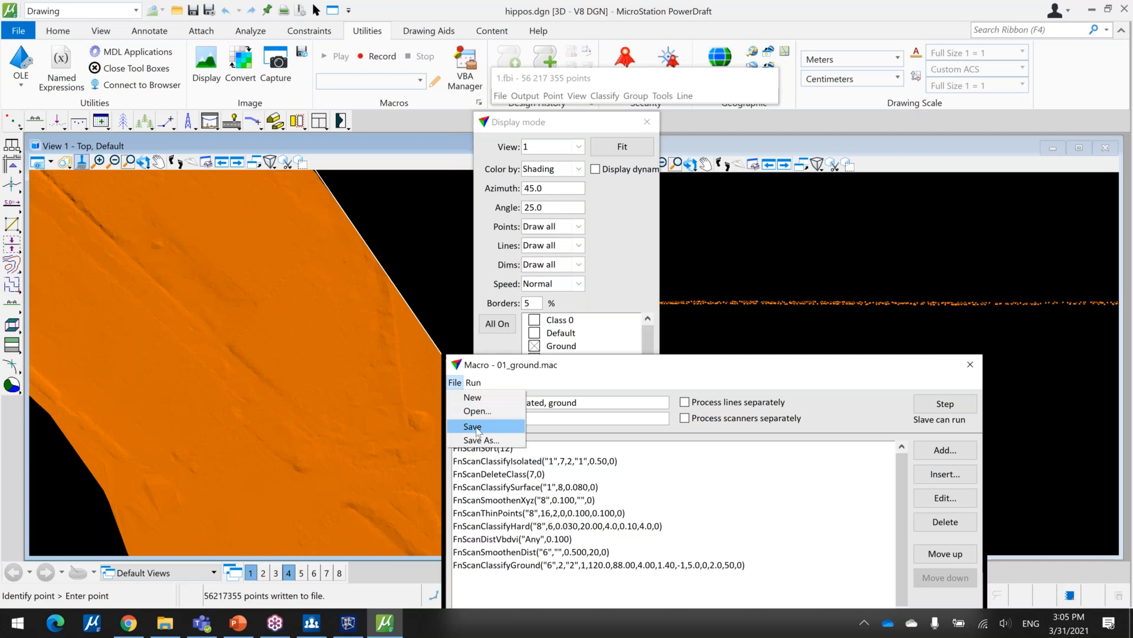
click(487, 411)
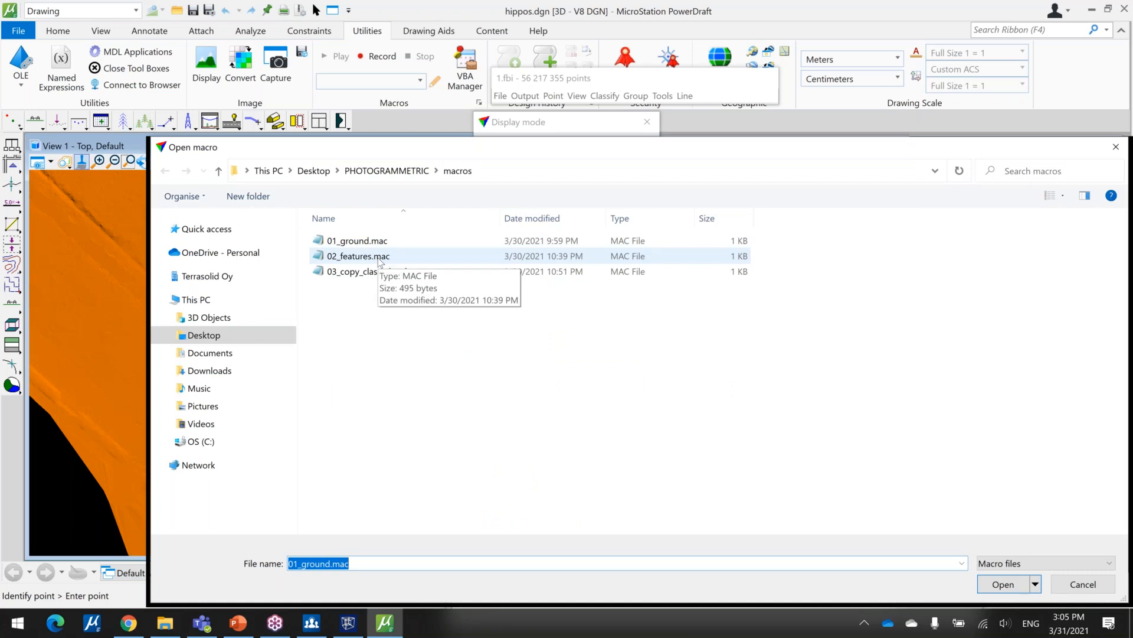
click(380, 261)
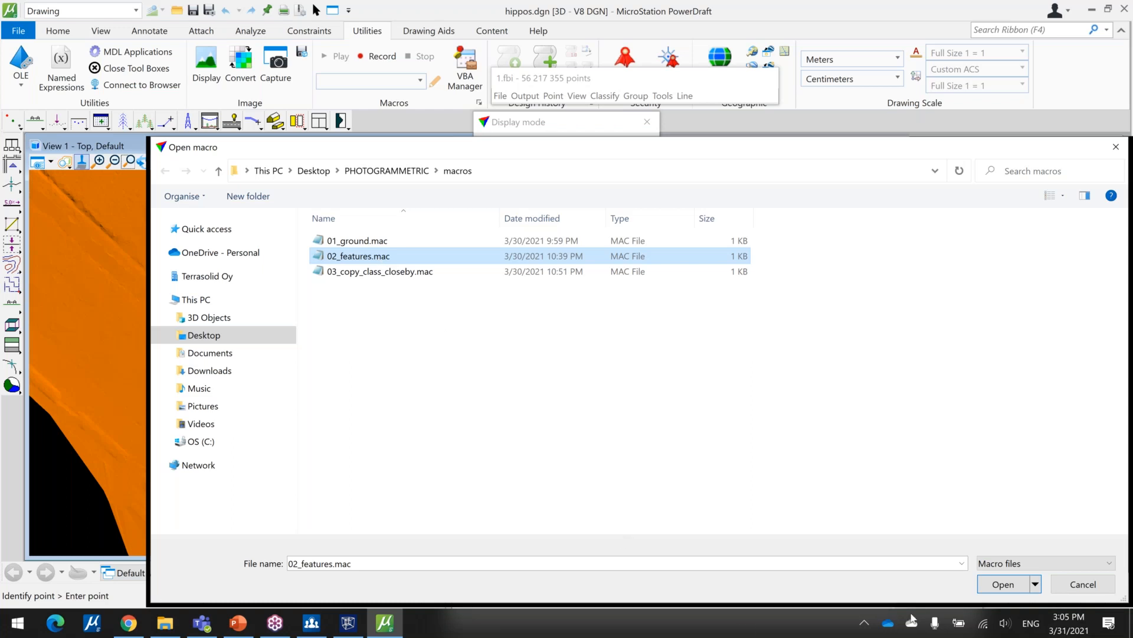
click(1003, 586)
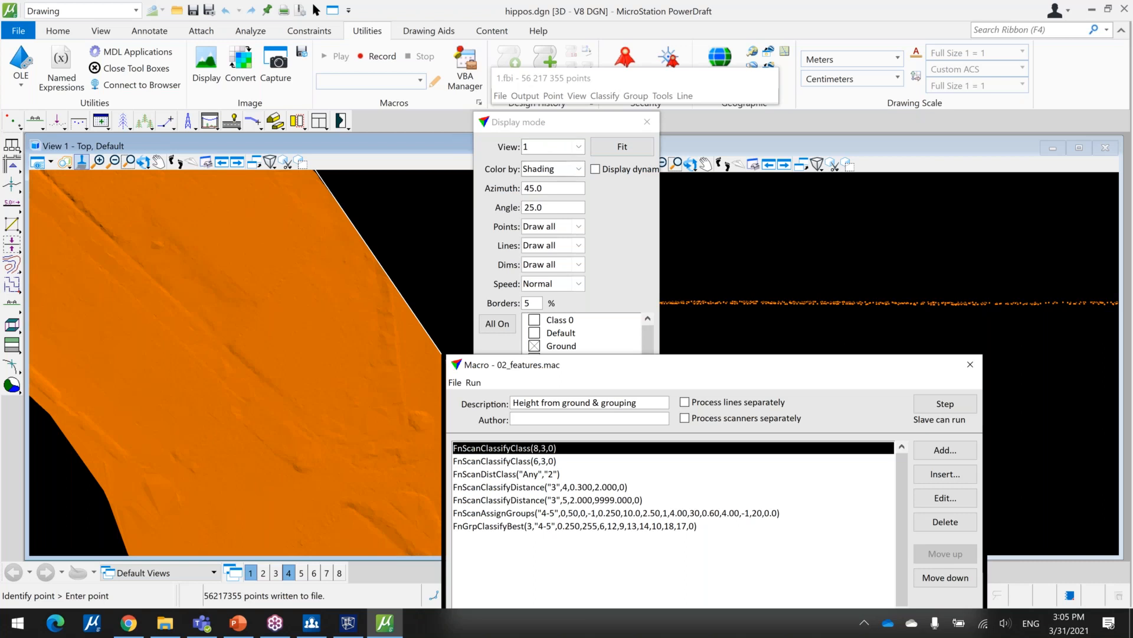
Display all point classes in View 1 with Class coloring.
click(578, 169)
click(540, 194)
click(508, 477)
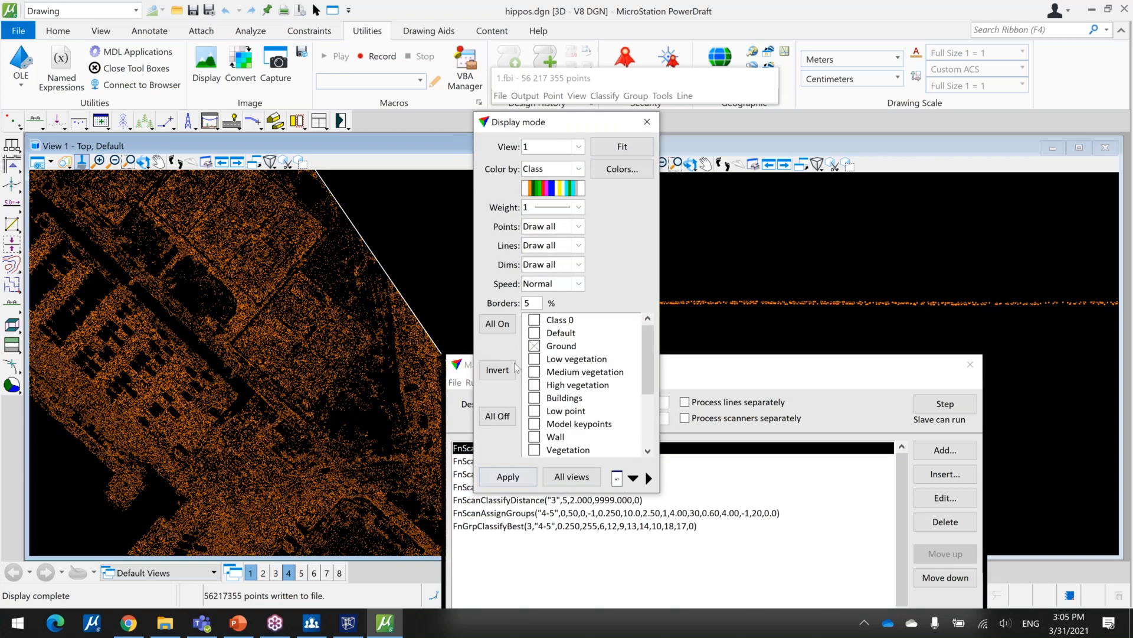
click(498, 324)
scroll(546, 451, down, 3)
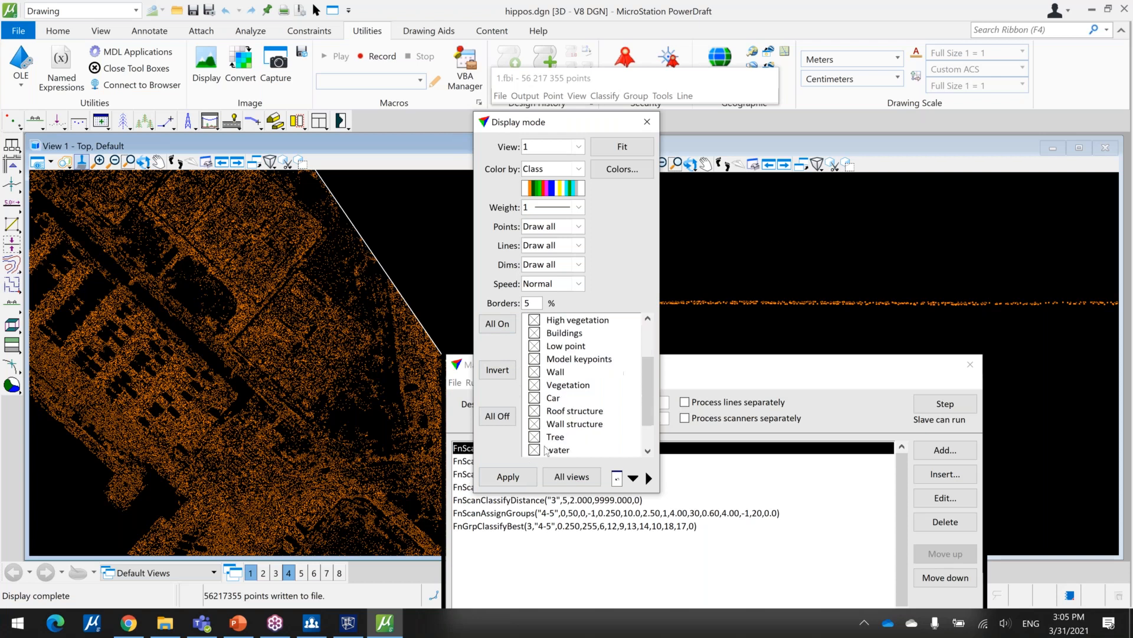
click(542, 424)
click(530, 478)
scroll(566, 408, up, 3)
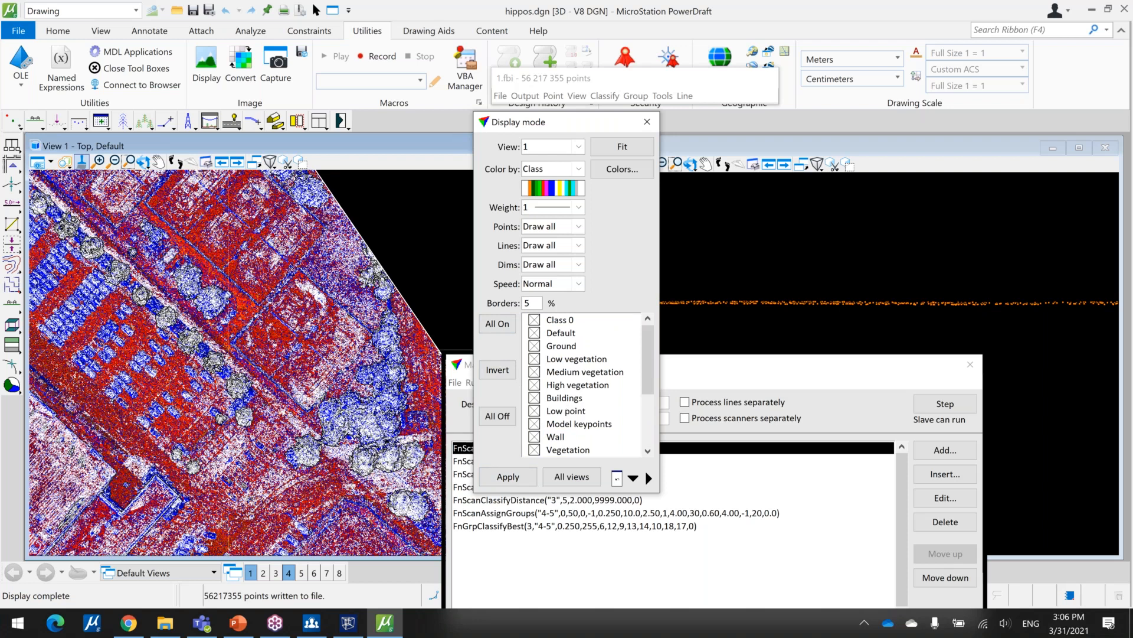
Color the points in View 1 by Color and close the display settings.
click(567, 170)
click(546, 207)
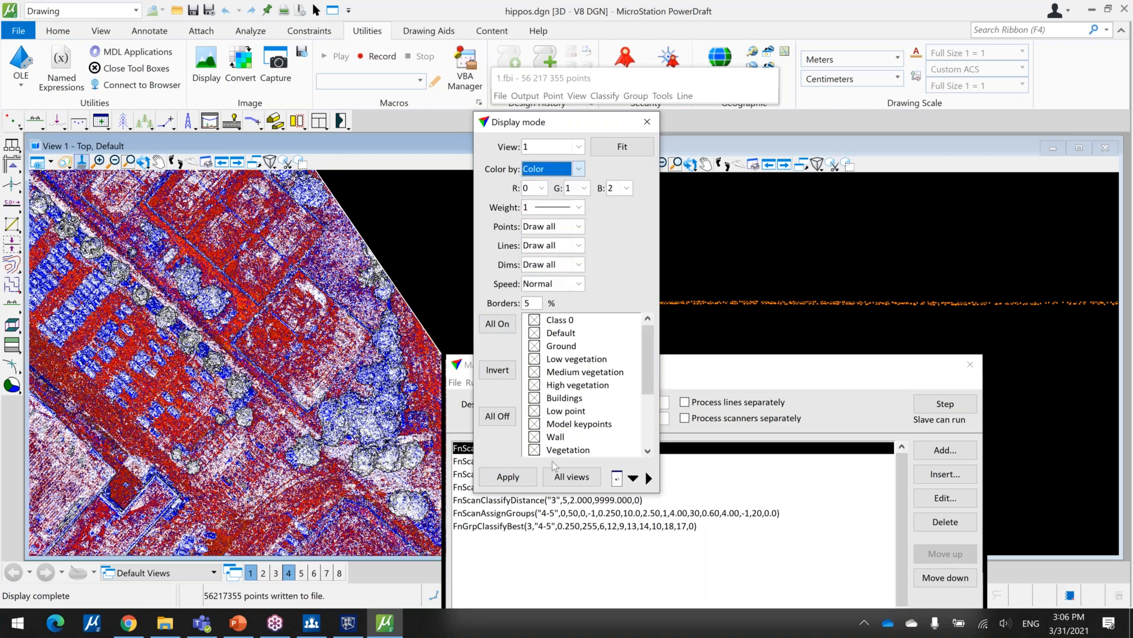
click(514, 479)
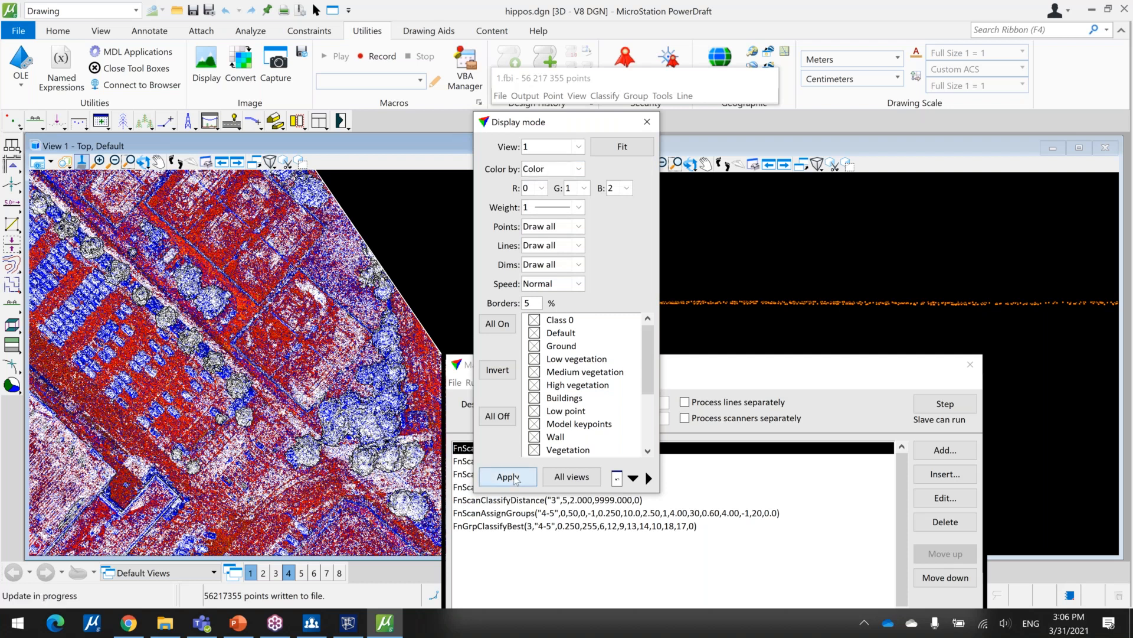
scroll(414, 368, down, 3)
scroll(414, 346, up, 3)
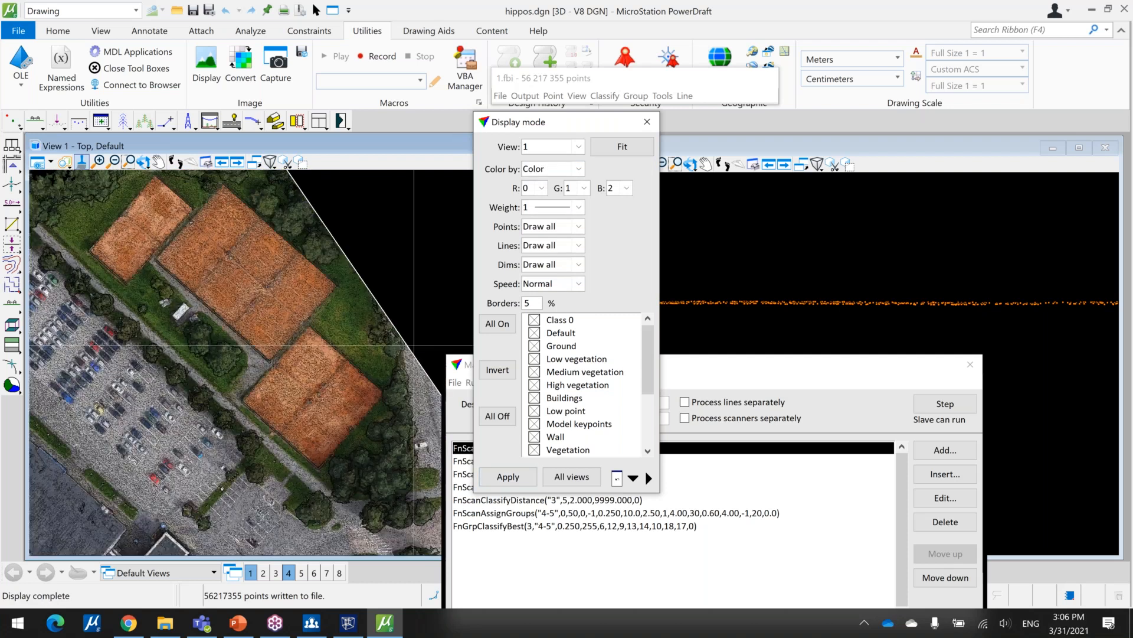
click(647, 121)
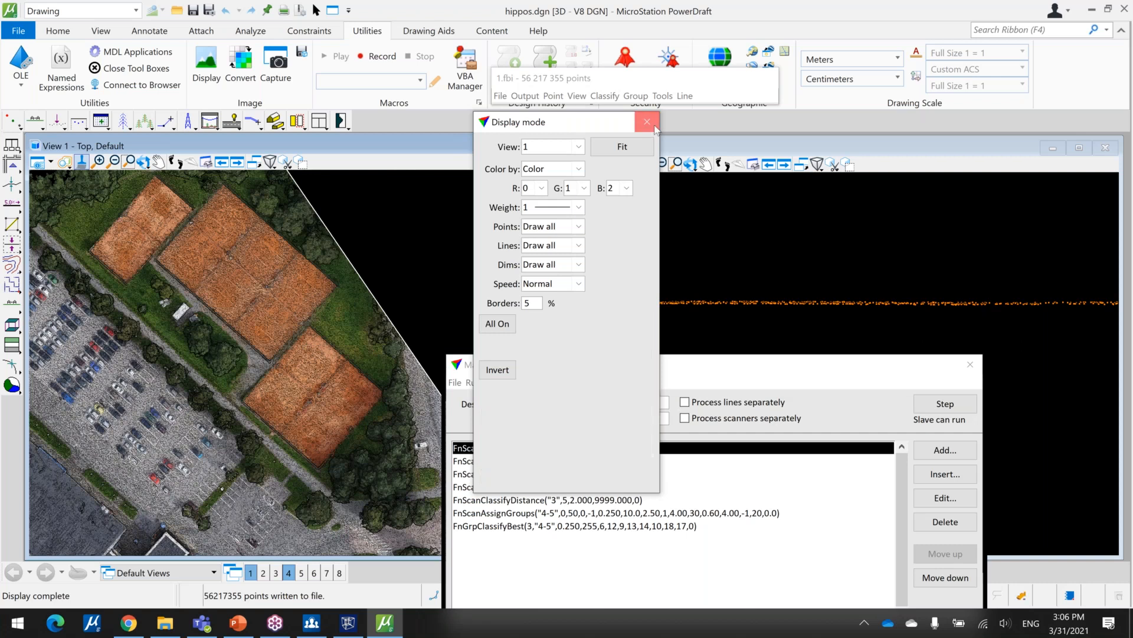
Run the 02_features.mac macro on the loaded points and close the execution report.
drag(672, 379, 546, 286)
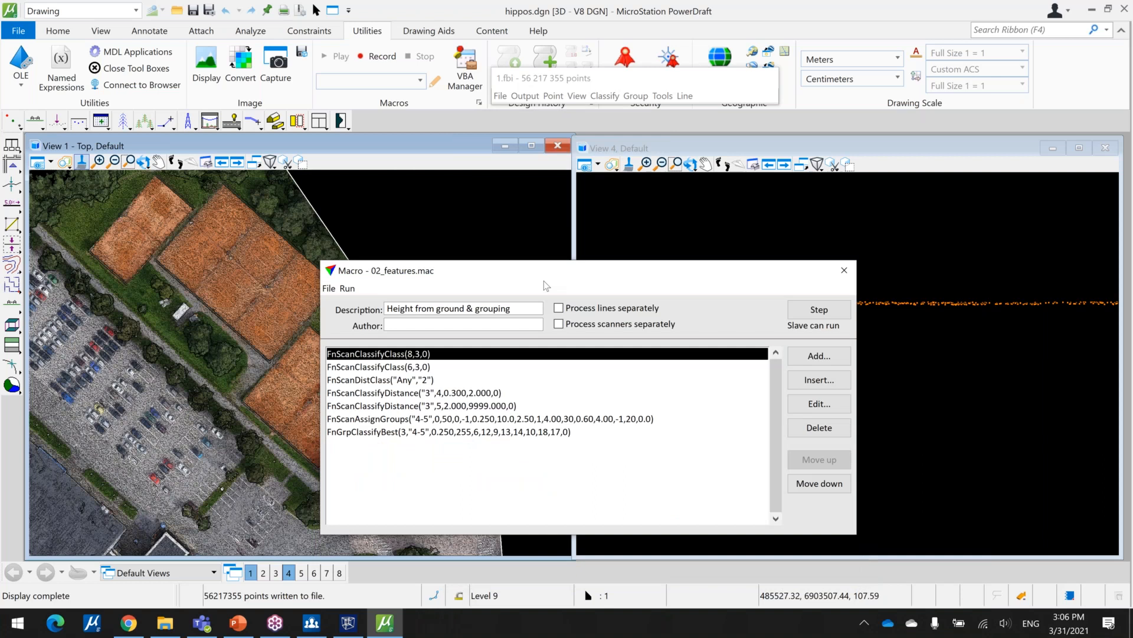
click(347, 288)
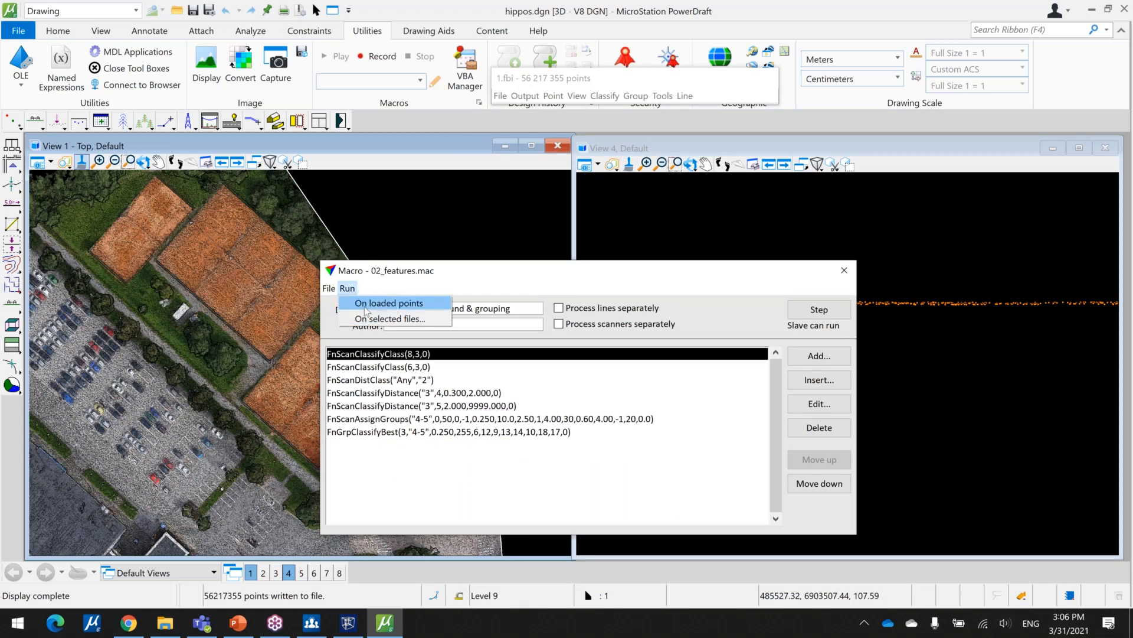
click(366, 305)
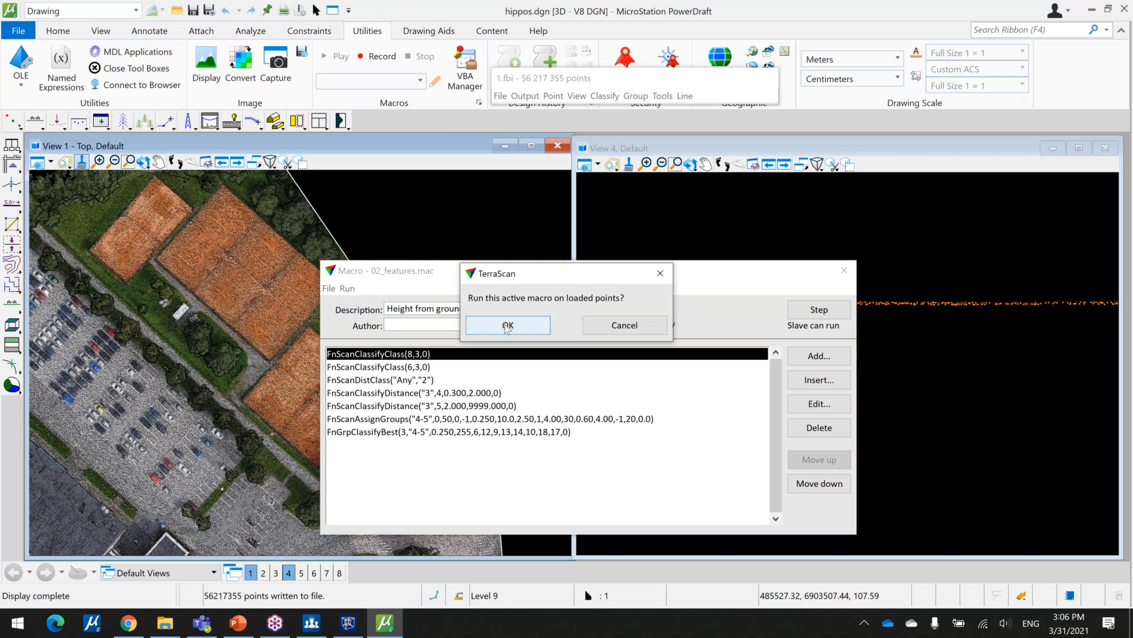
click(506, 326)
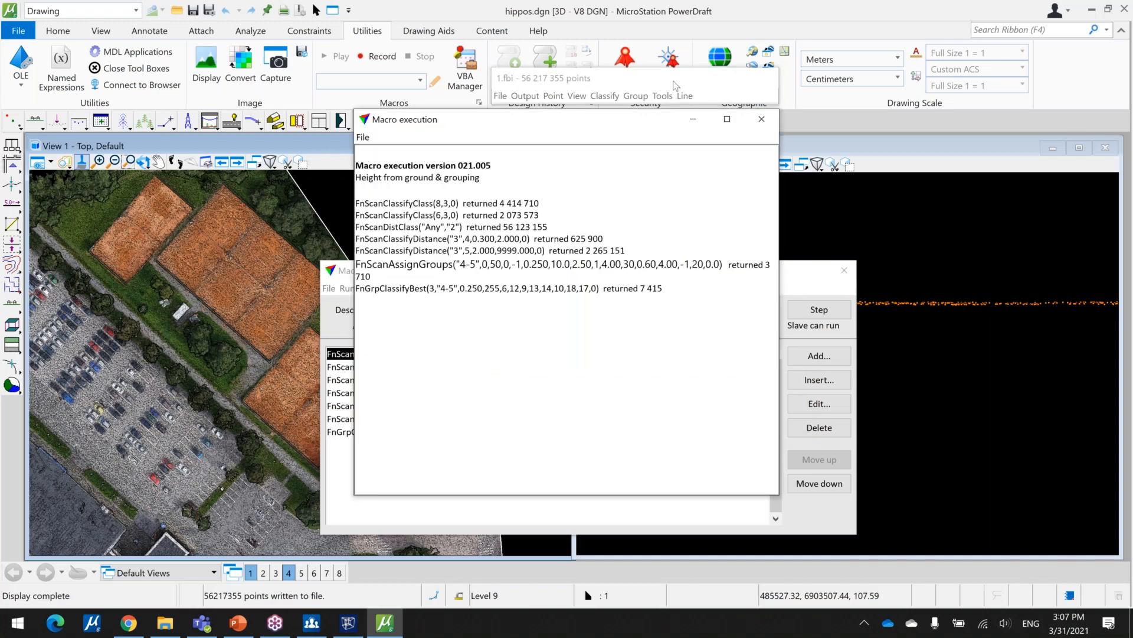
click(762, 120)
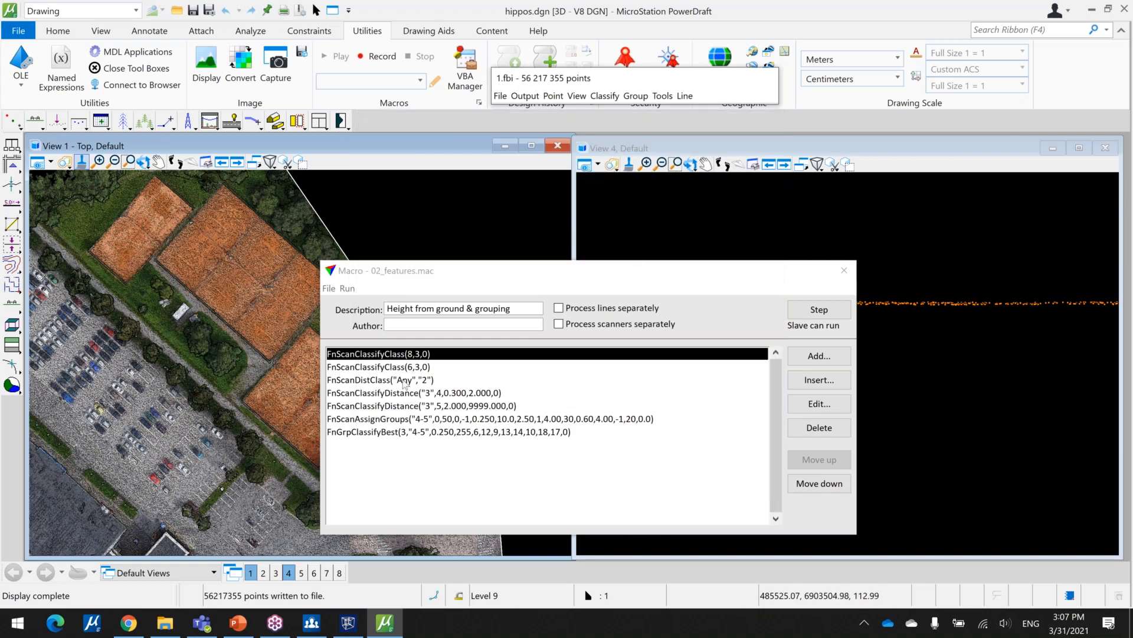
Review the settings of the Compute distance macro step for any class to ground, leaving them as they are.
click(405, 381)
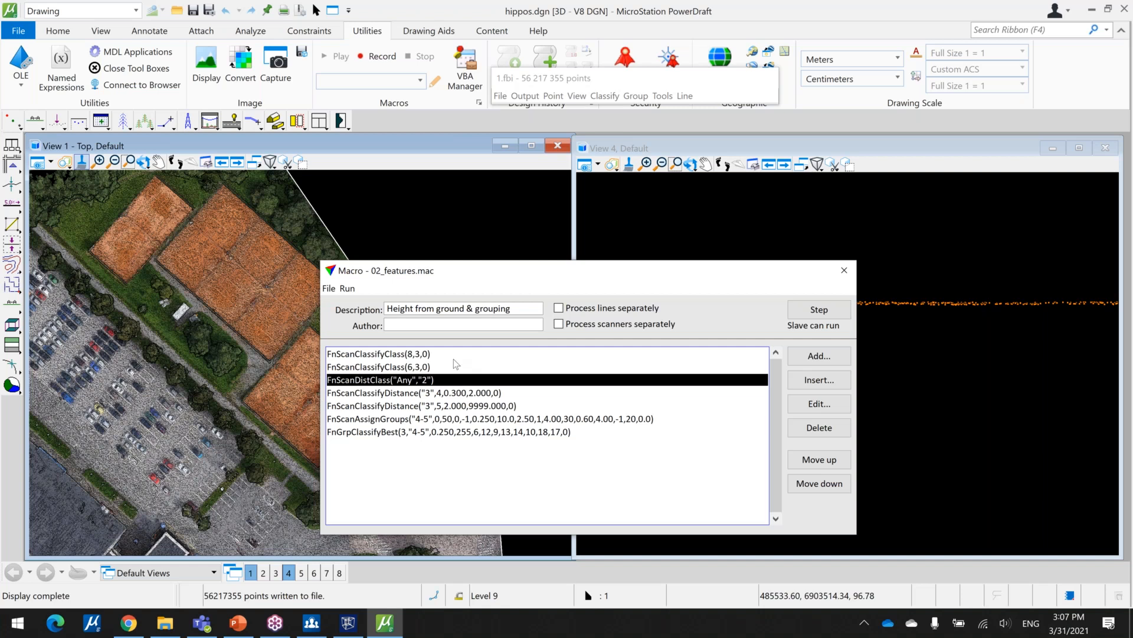
click(820, 404)
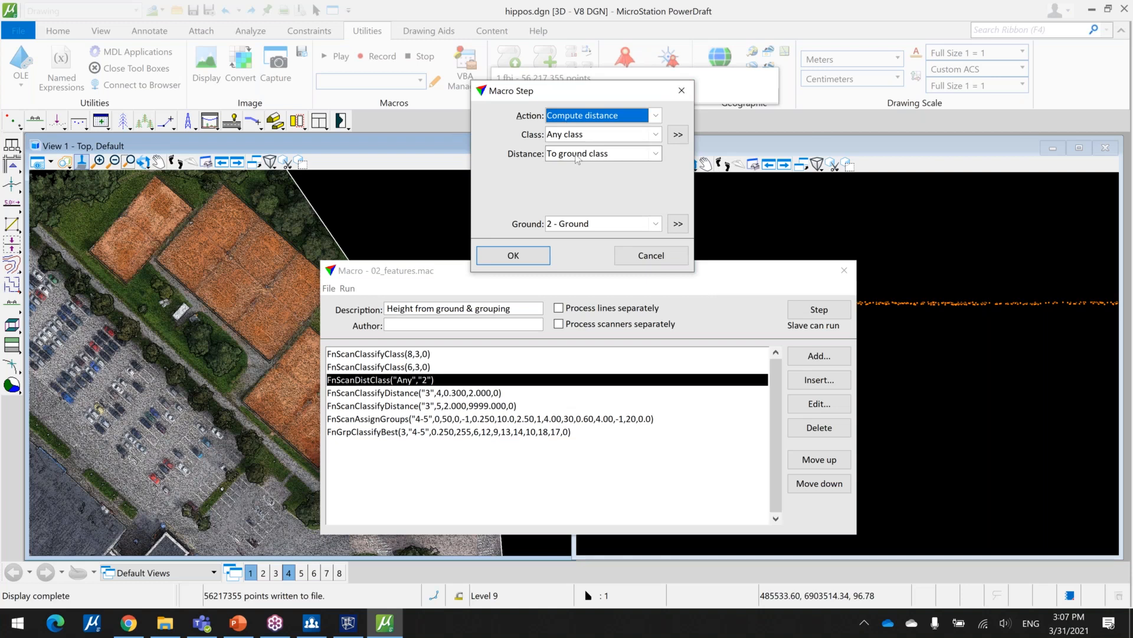
click(682, 91)
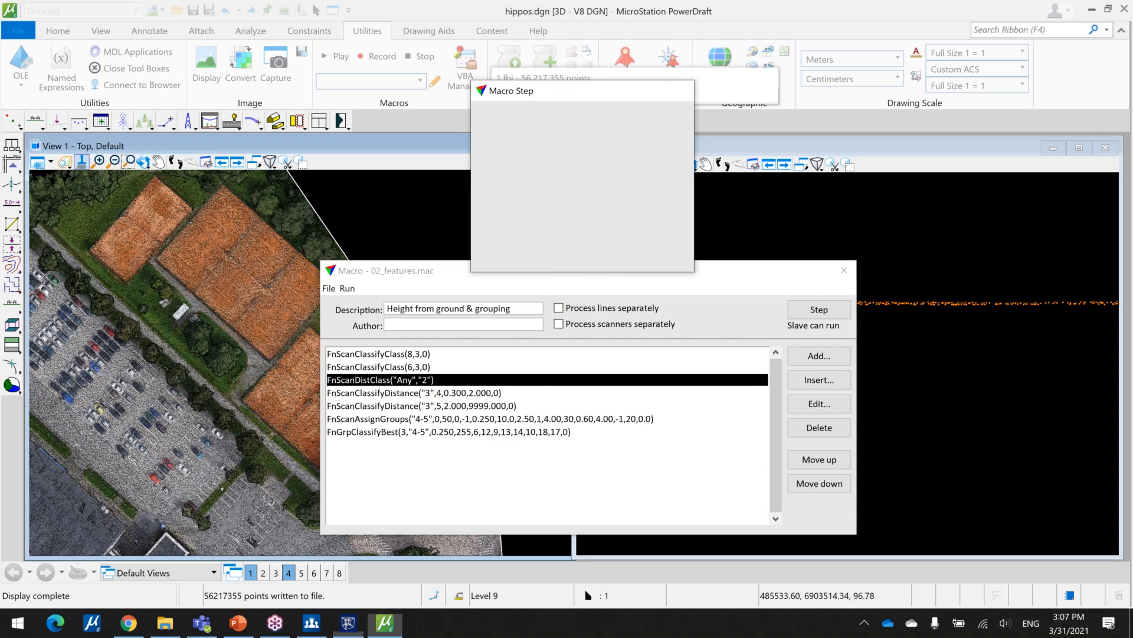
Review the Classify by Distance settings of the macro steps from low vegetation to medium and to high vegetation.
click(806, 408)
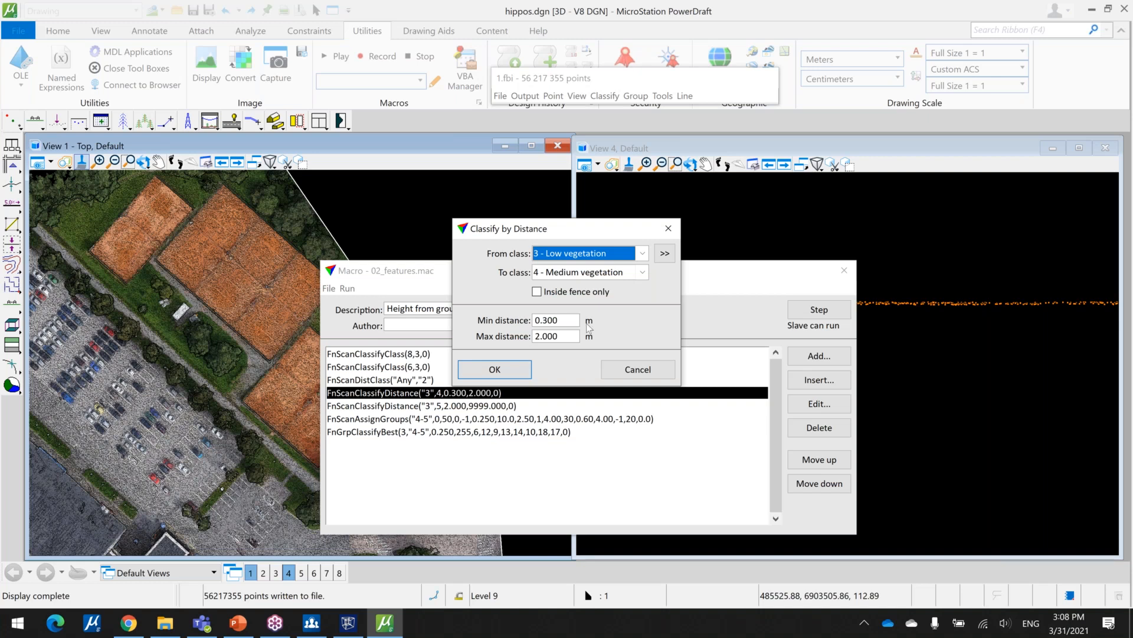
click(669, 229)
click(685, 407)
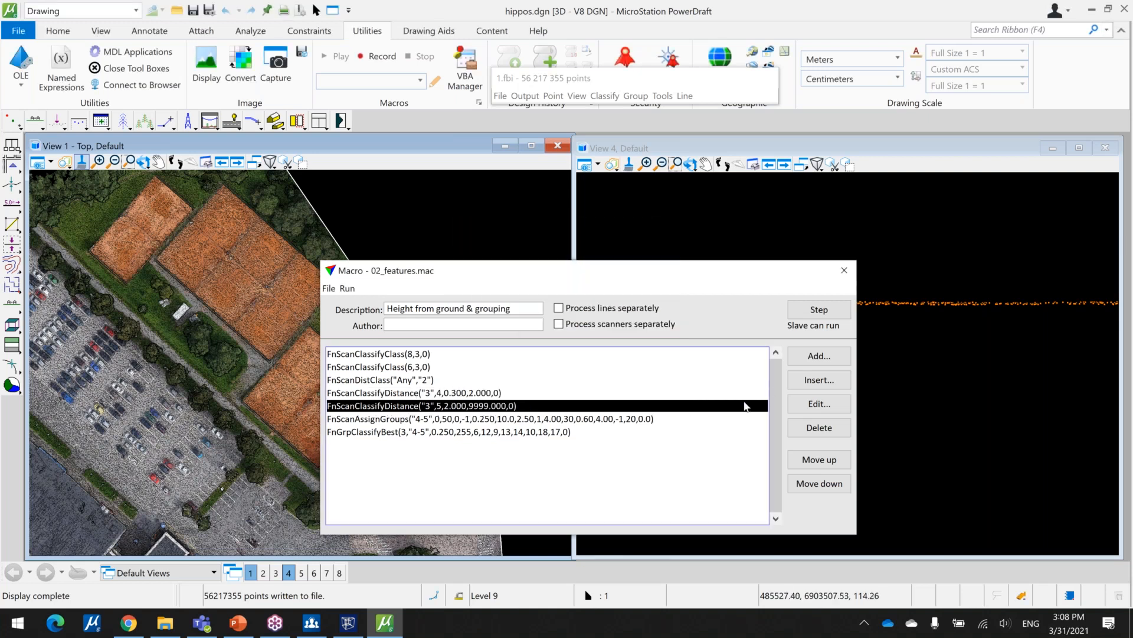
click(804, 405)
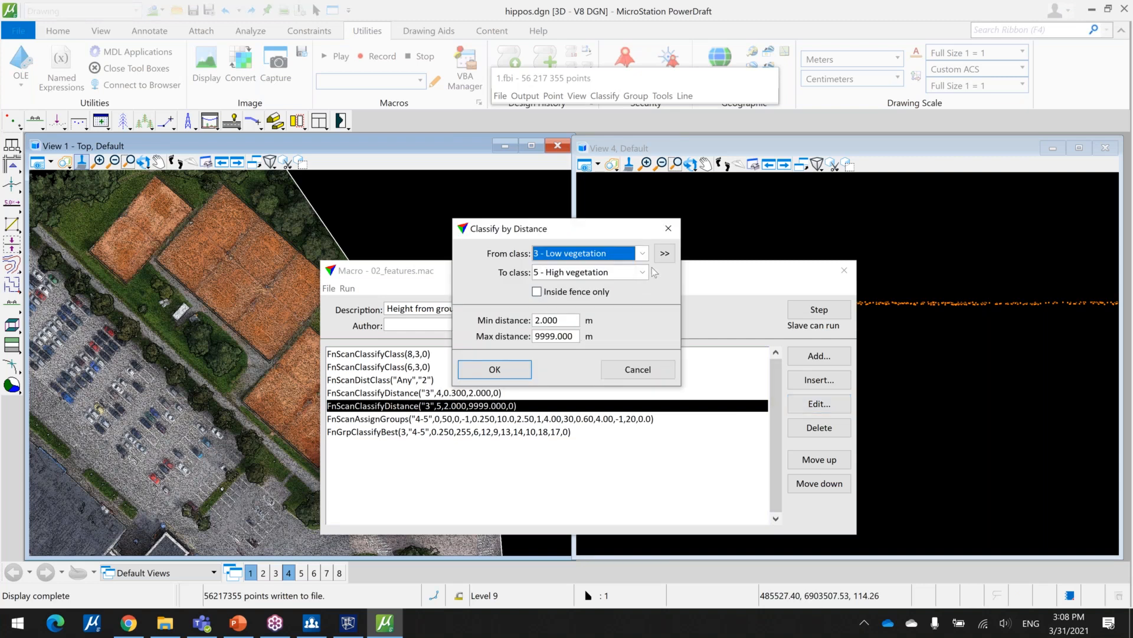
click(669, 228)
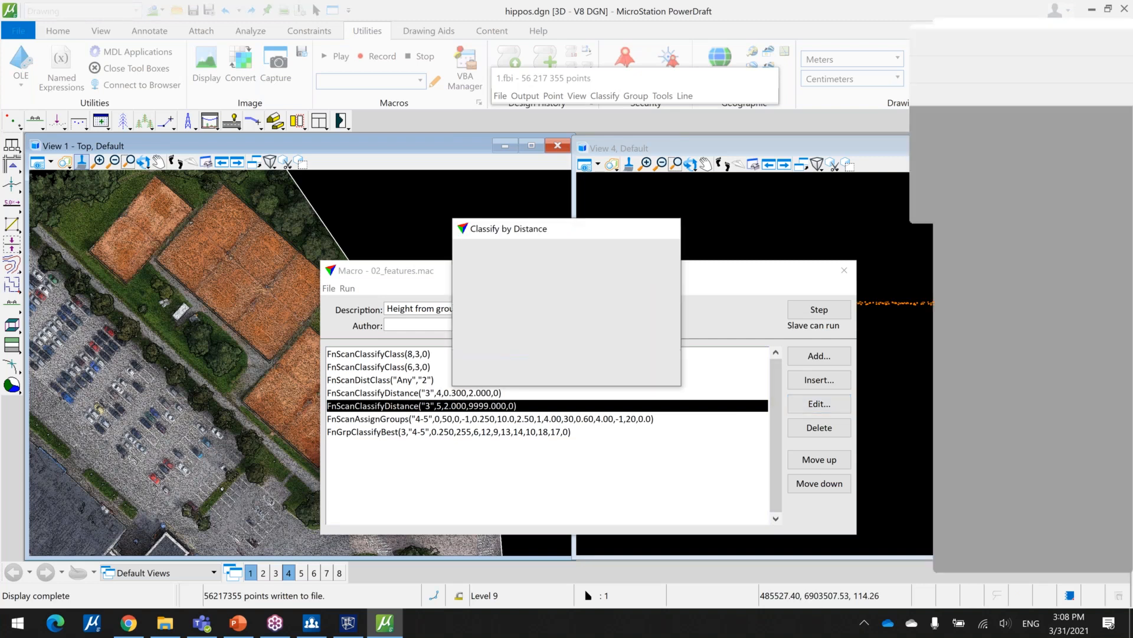
Review the Assign Groups settings of the macro step for classes 4-5, keeping Highest point as the tree logic method.
click(626, 419)
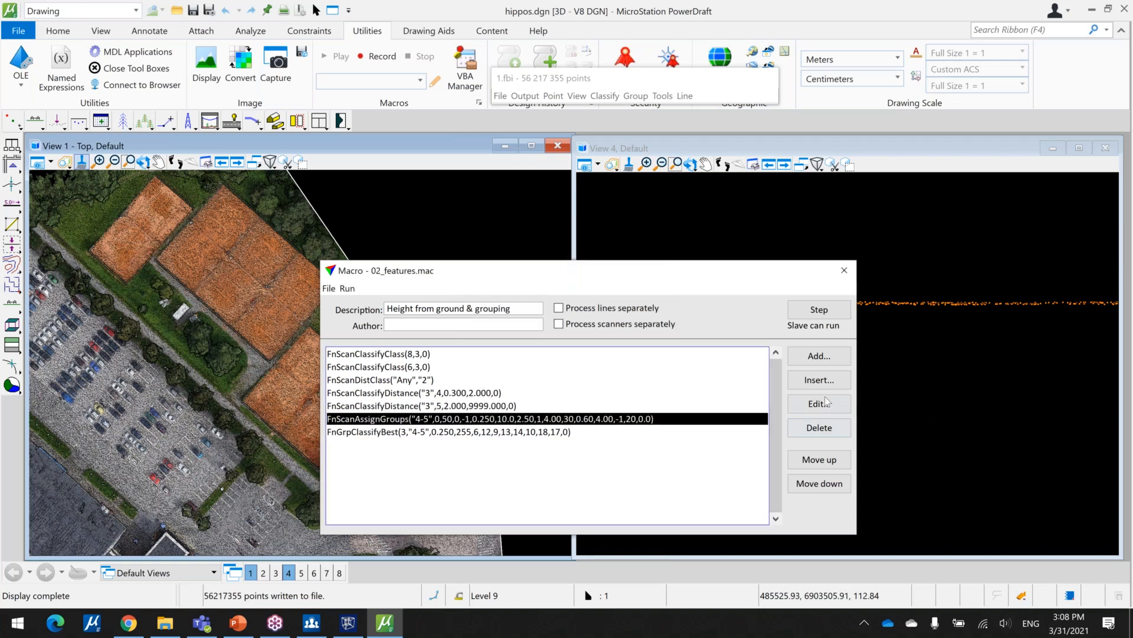
click(828, 405)
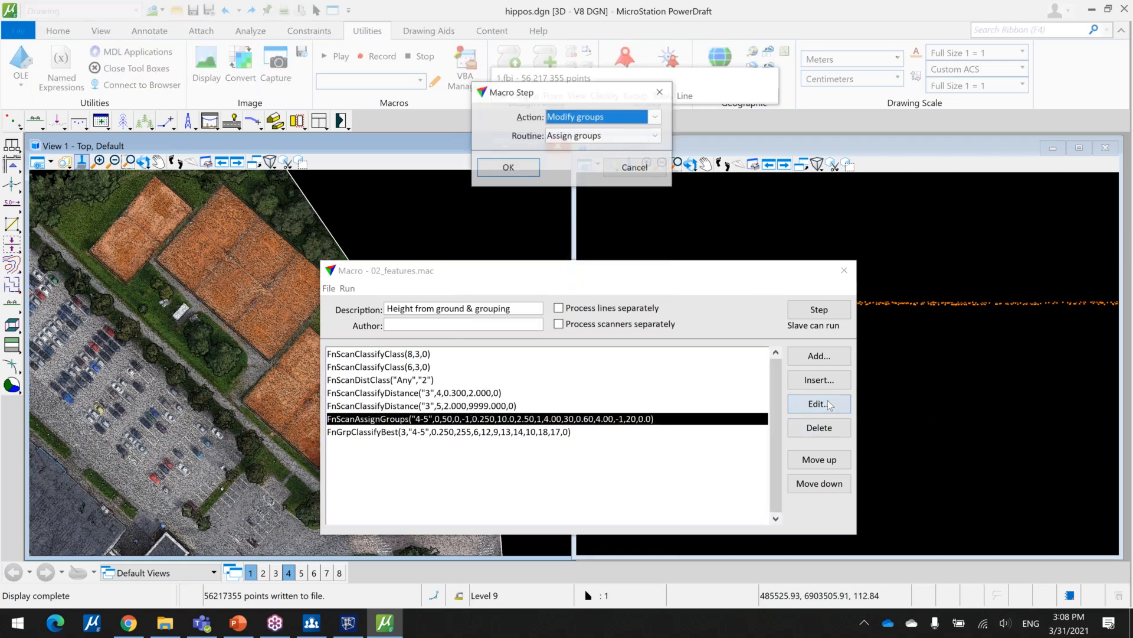
click(512, 170)
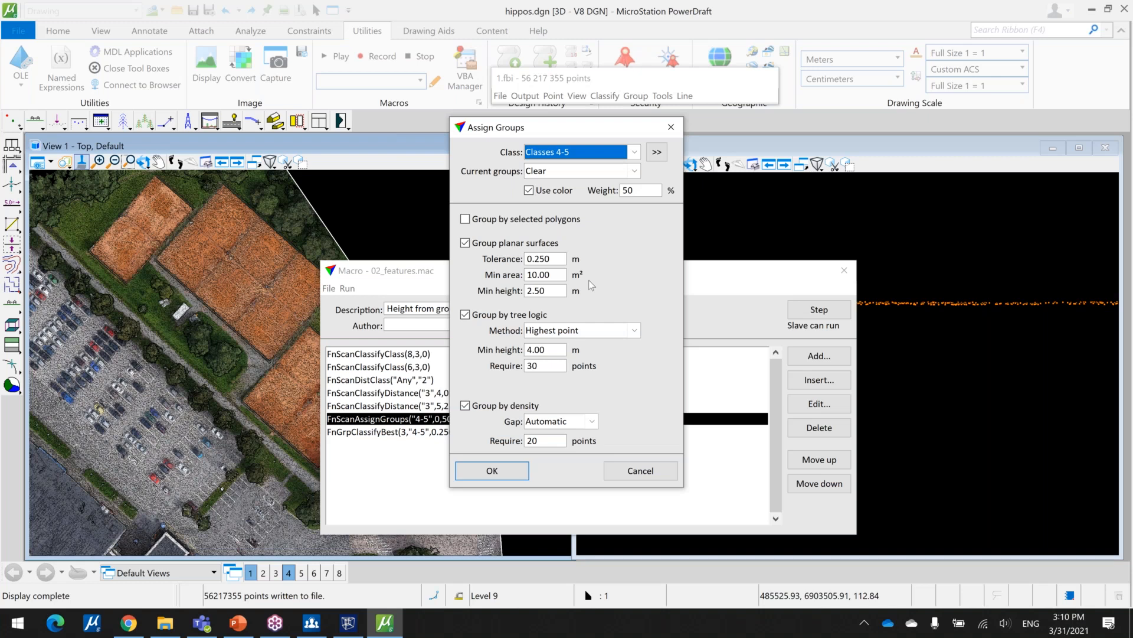
click(598, 330)
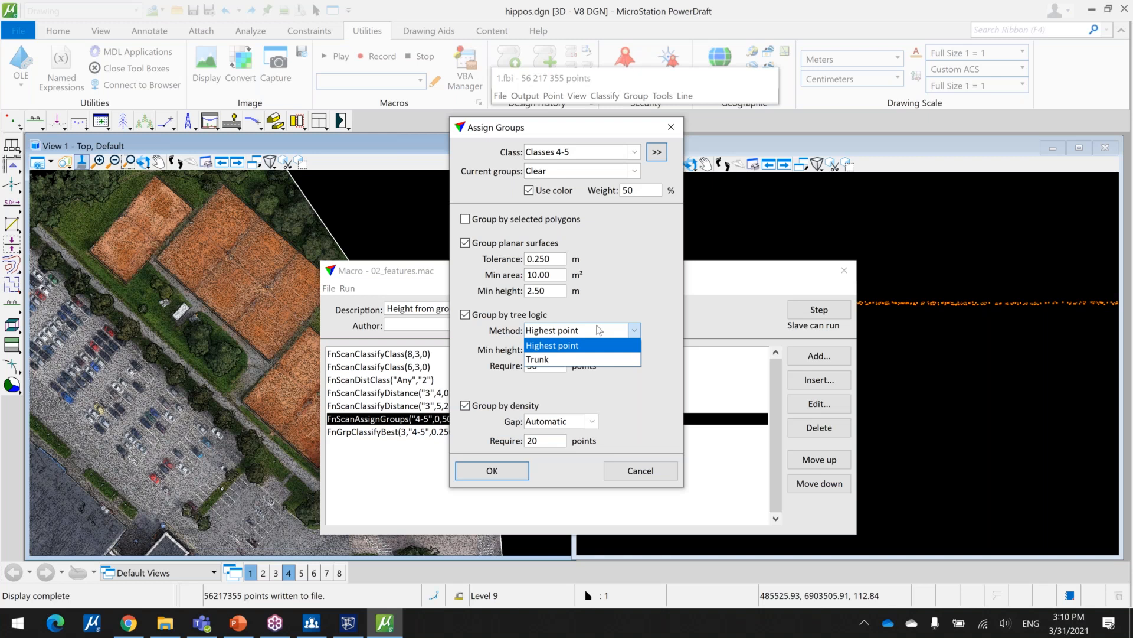
click(600, 344)
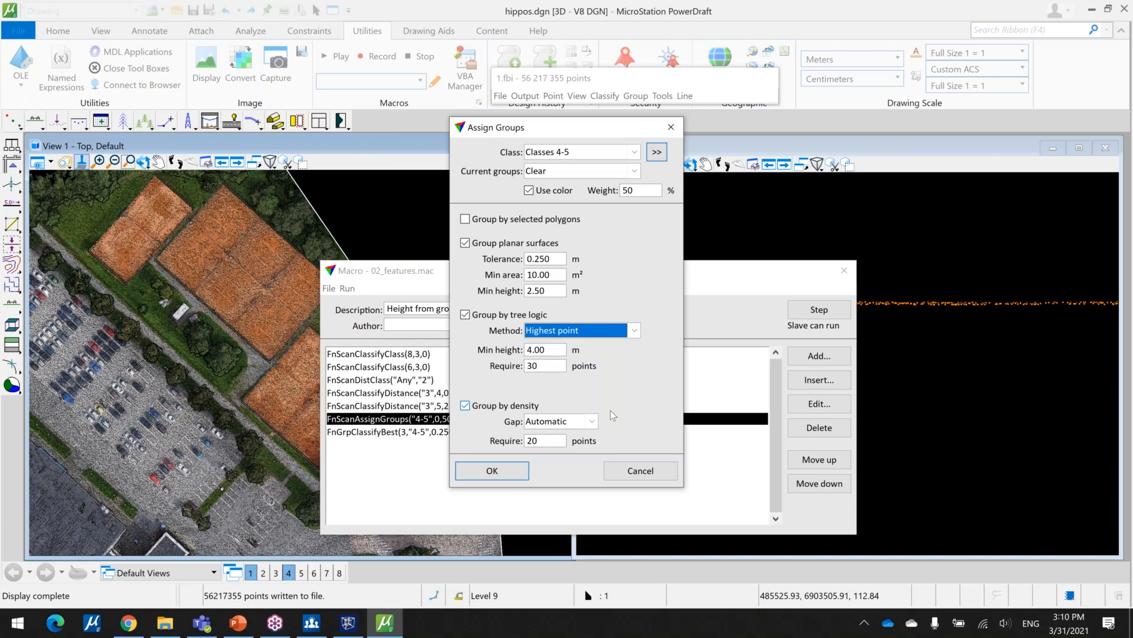
click(670, 129)
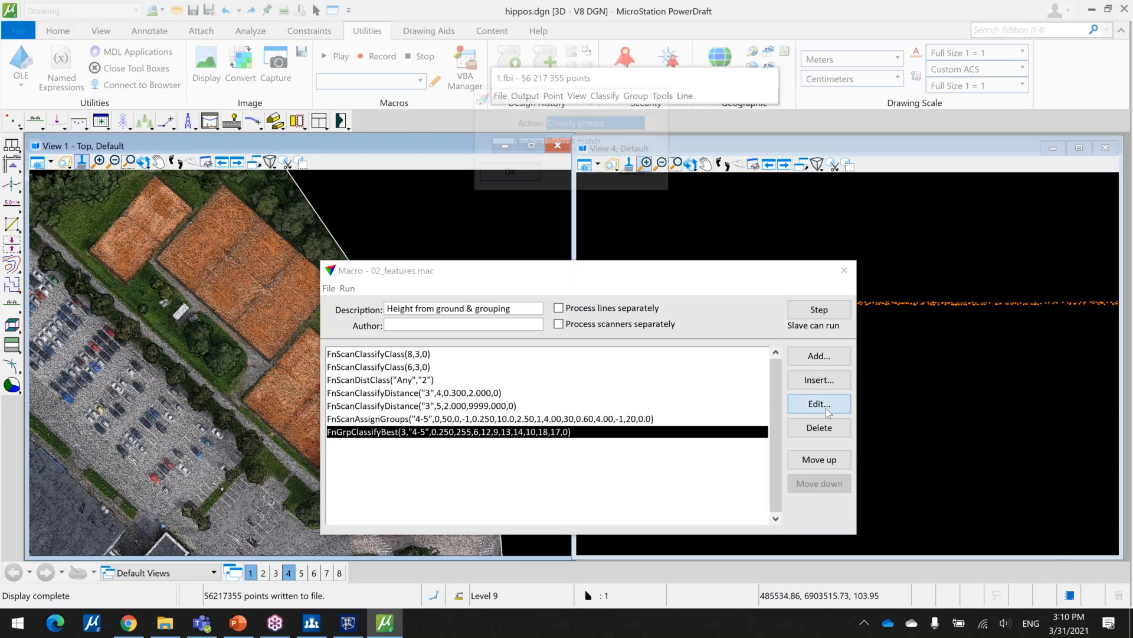
Review the Classify Groups by Best Match settings of the last macro step, leaving them as they are, and close the macro.
click(827, 409)
click(499, 174)
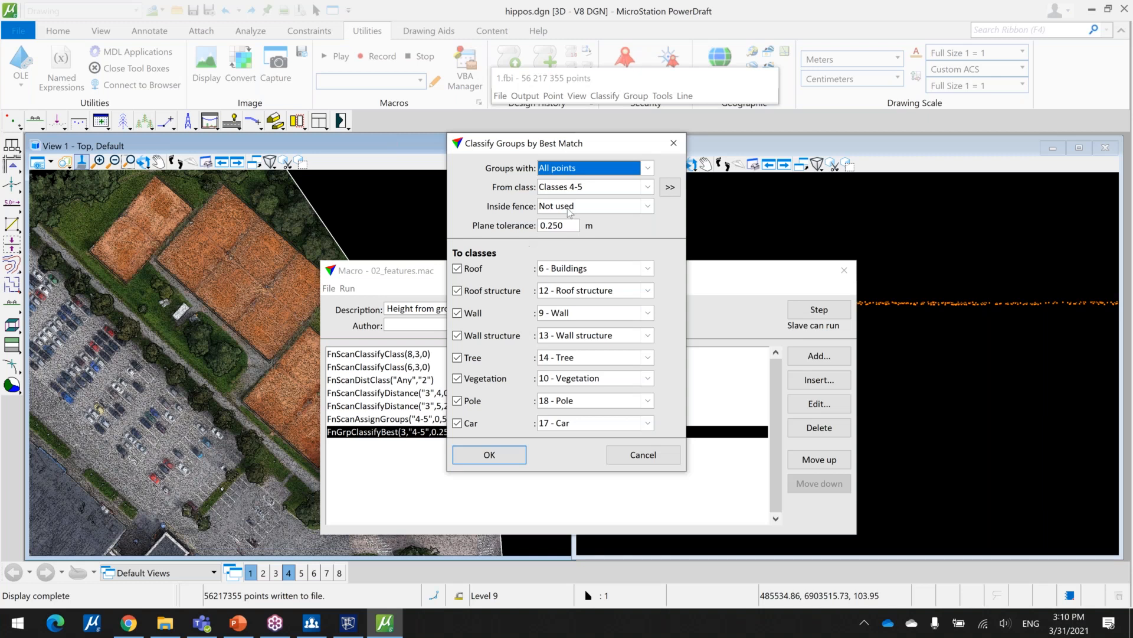
click(679, 140)
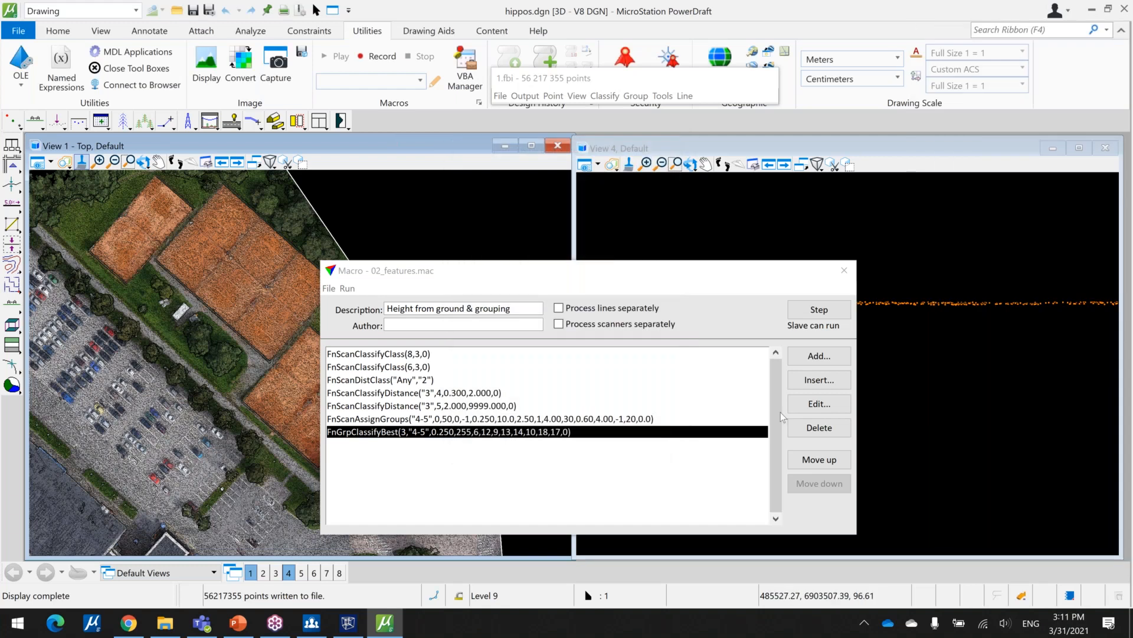
click(844, 269)
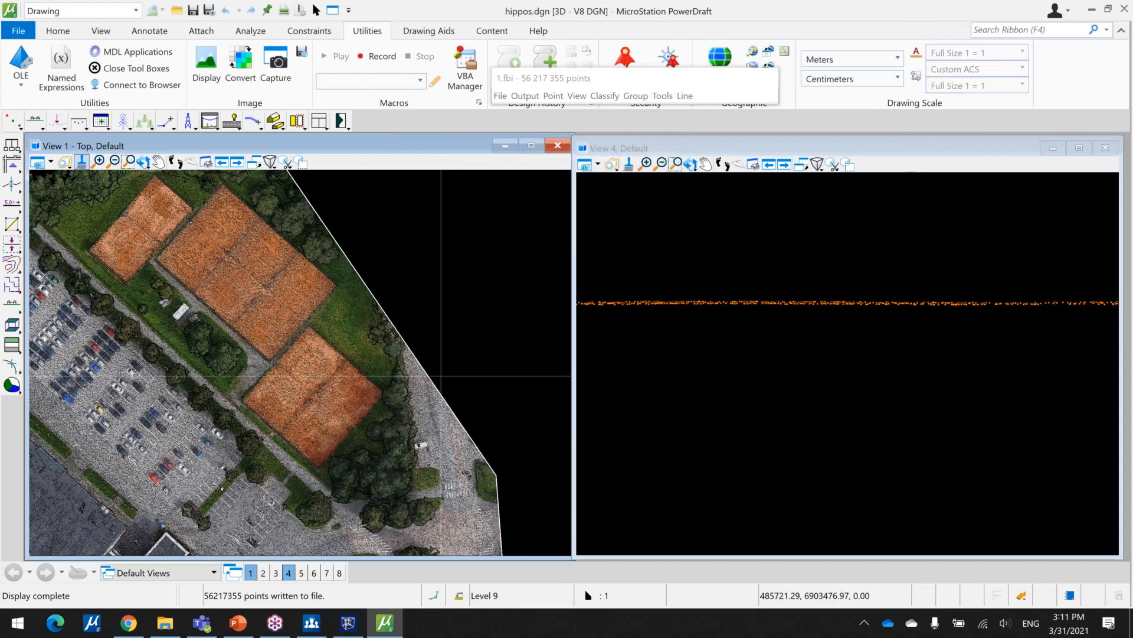
Show only the Buildings class in View 1, hiding every other class including Unnecessary denstity.
scroll(441, 376, down, 2)
click(158, 162)
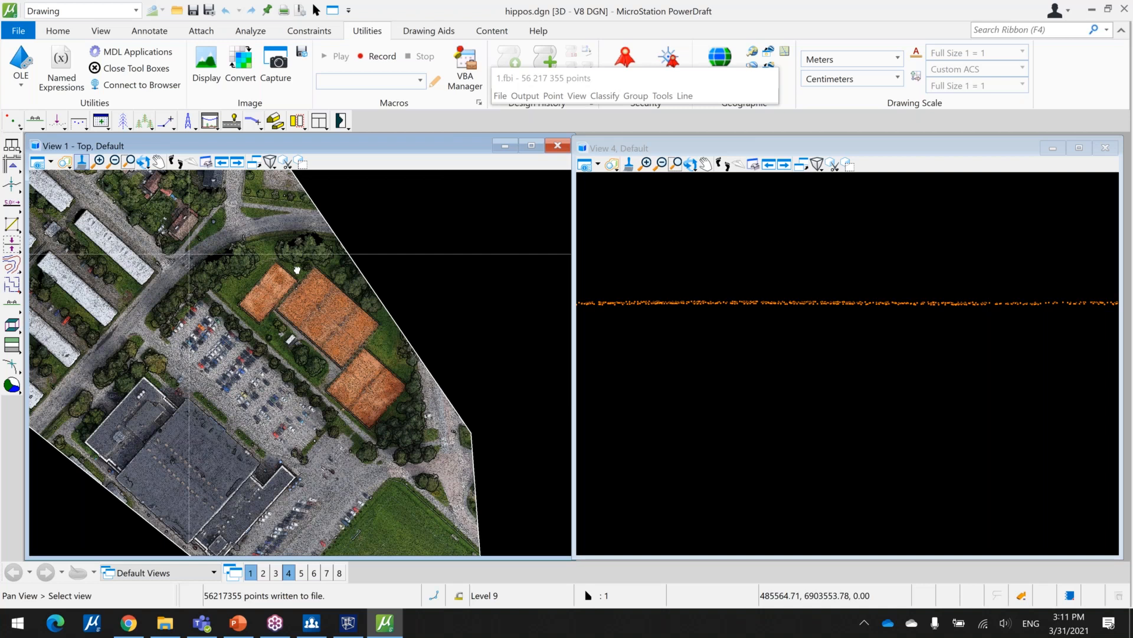
drag(297, 270, 406, 287)
click(605, 96)
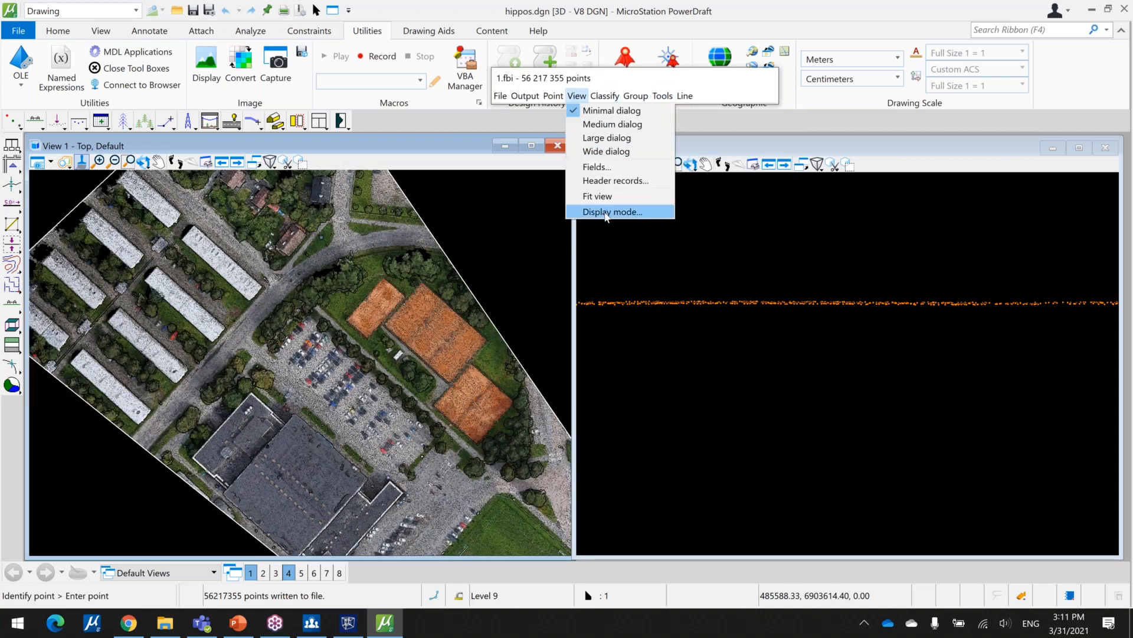
click(608, 211)
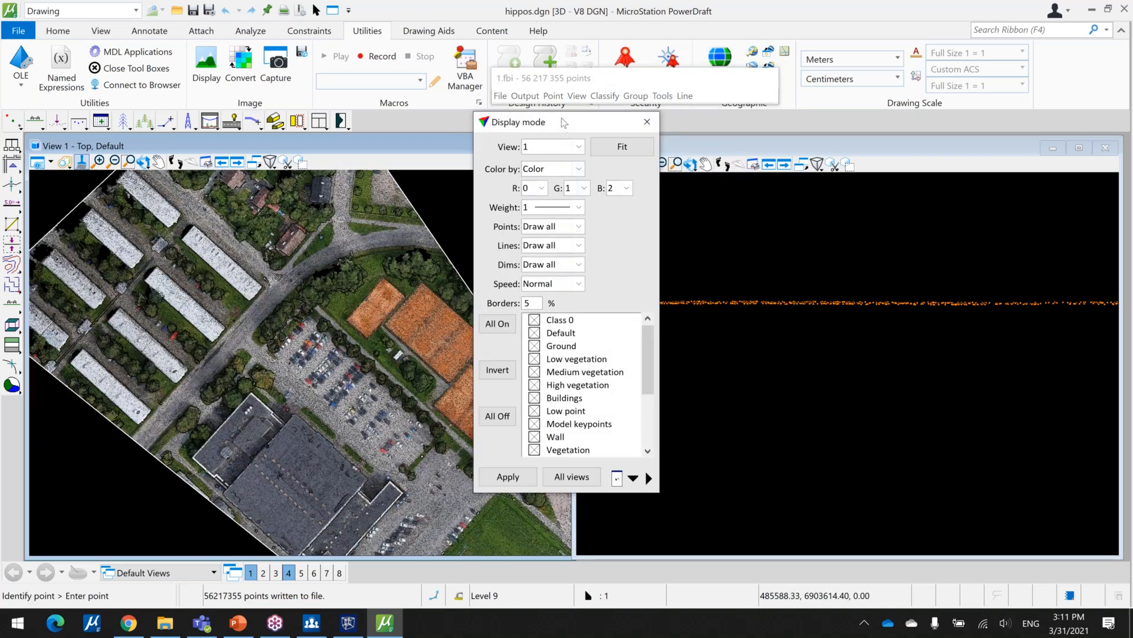
drag(721, 177, 726, 176)
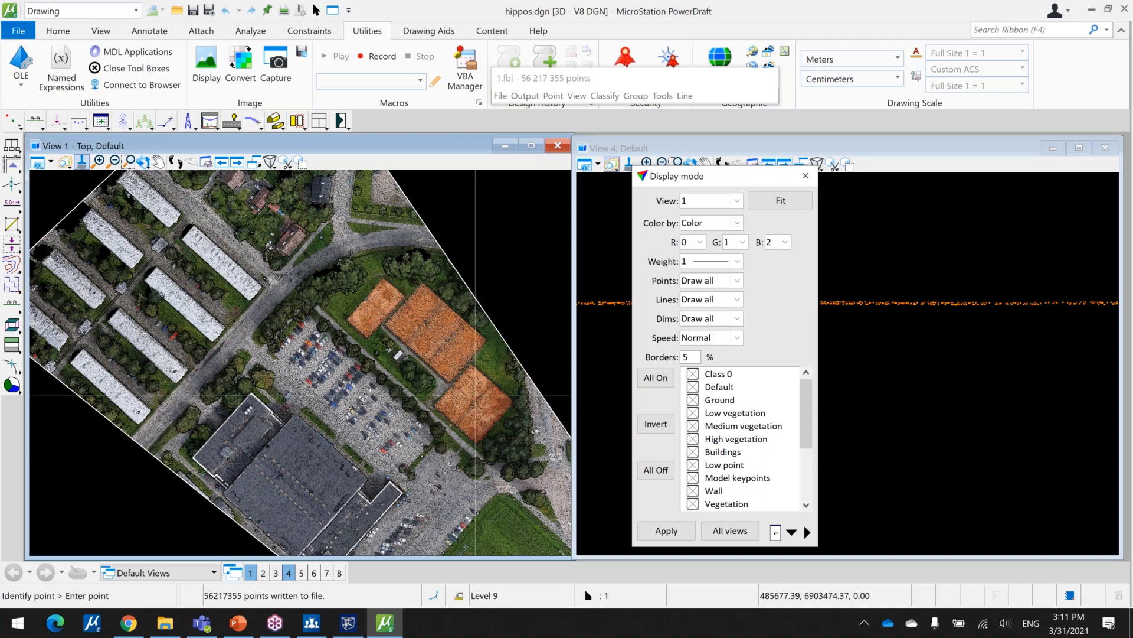
scroll(776, 482, down, 3)
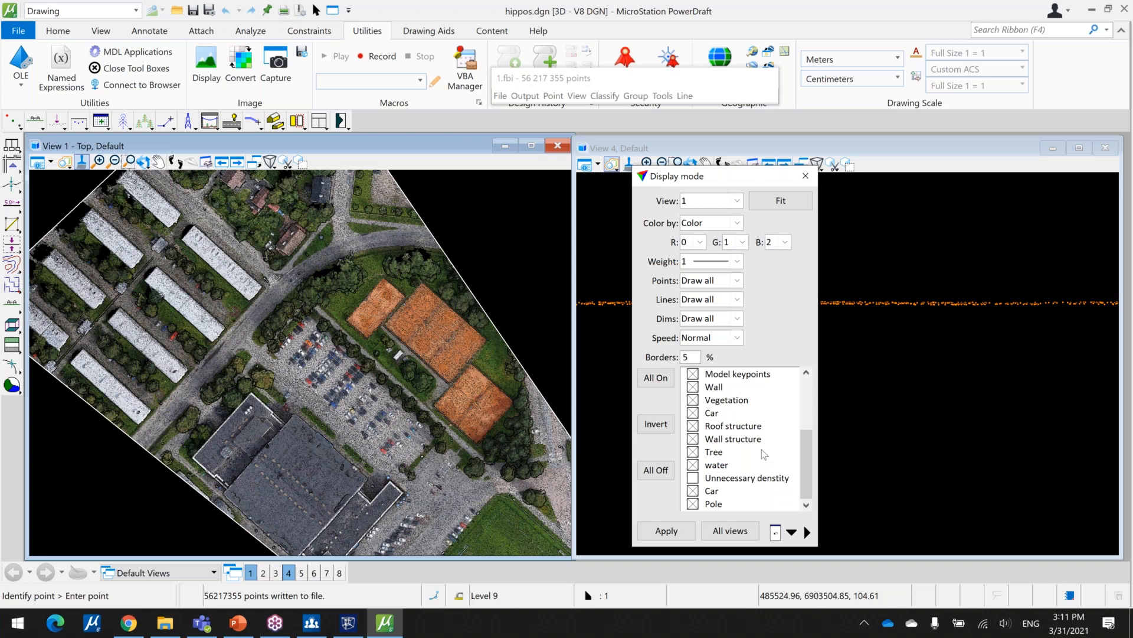
scroll(807, 430, up, 3)
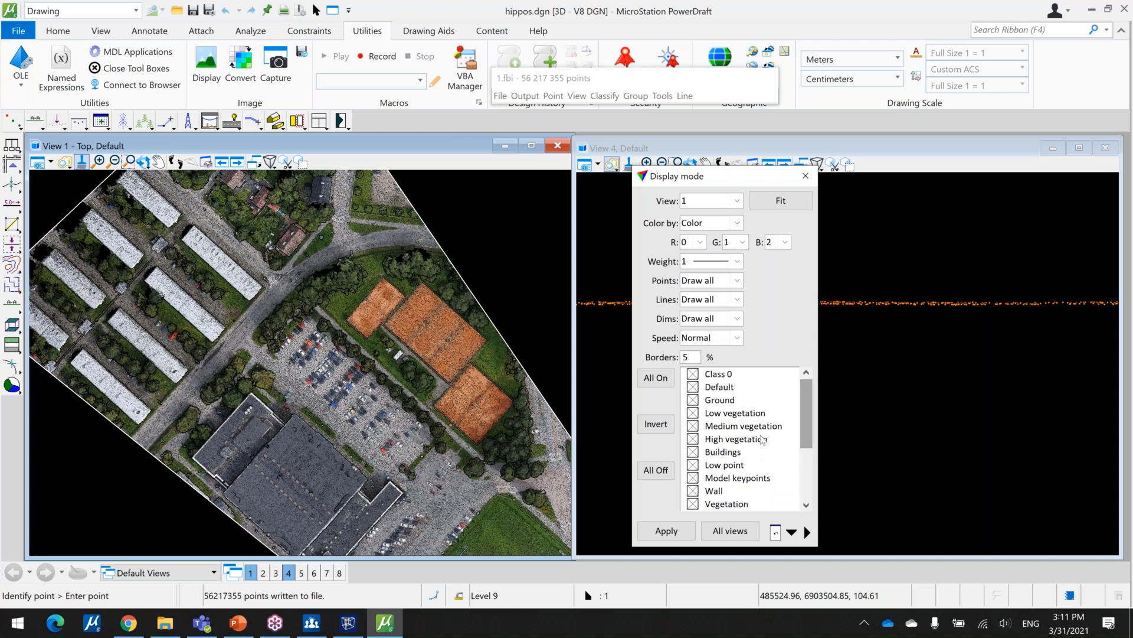
click(711, 459)
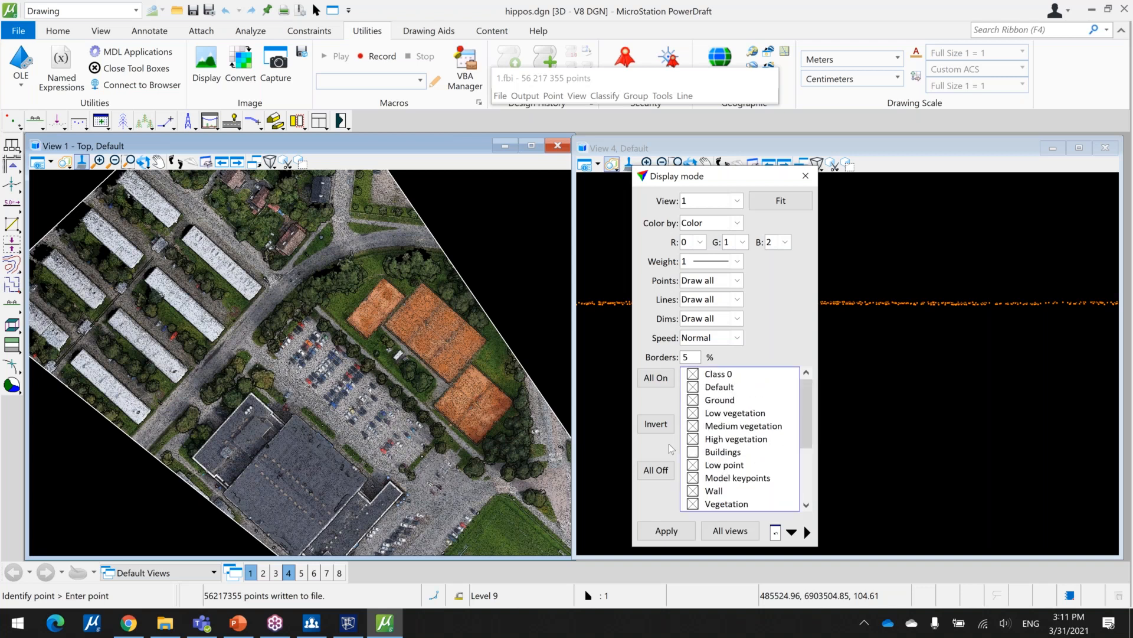
click(658, 427)
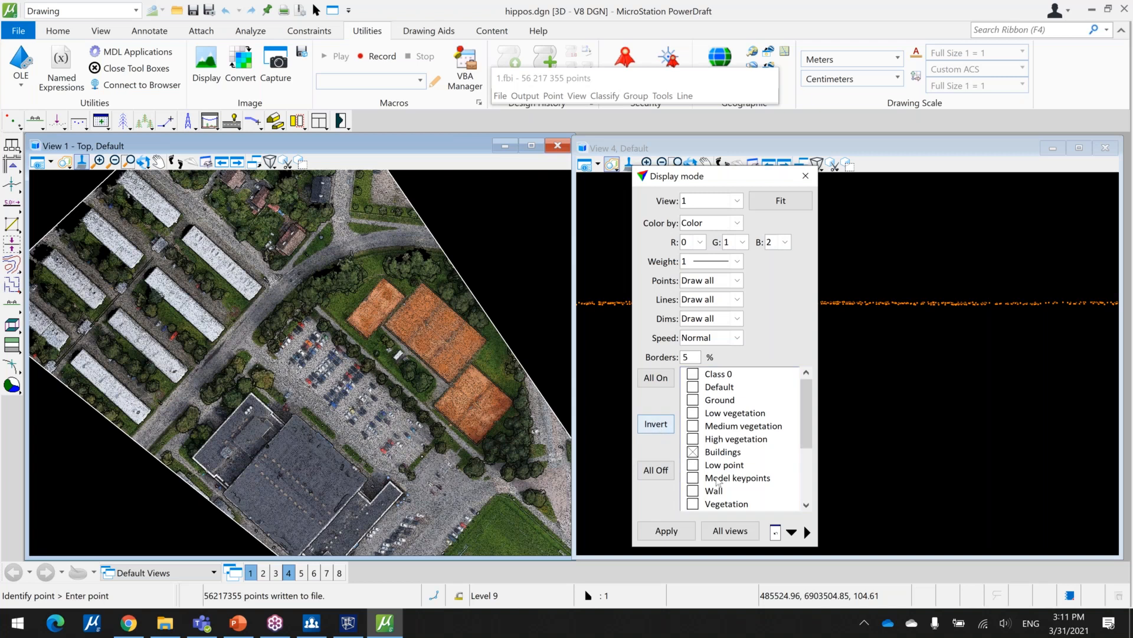
click(692, 534)
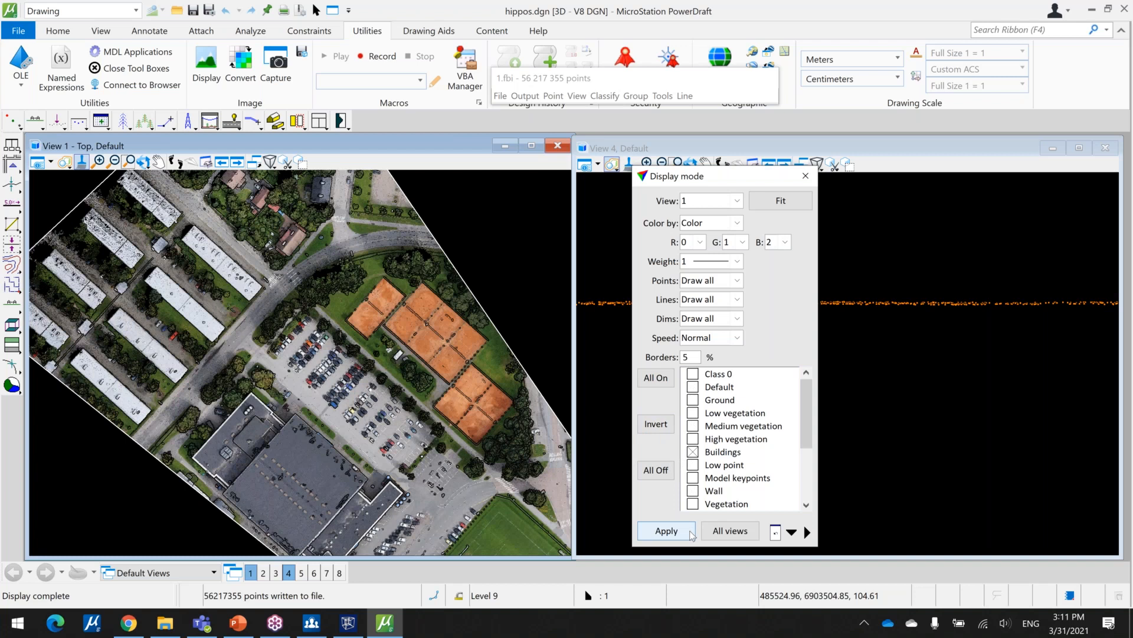
drag(810, 443, 810, 493)
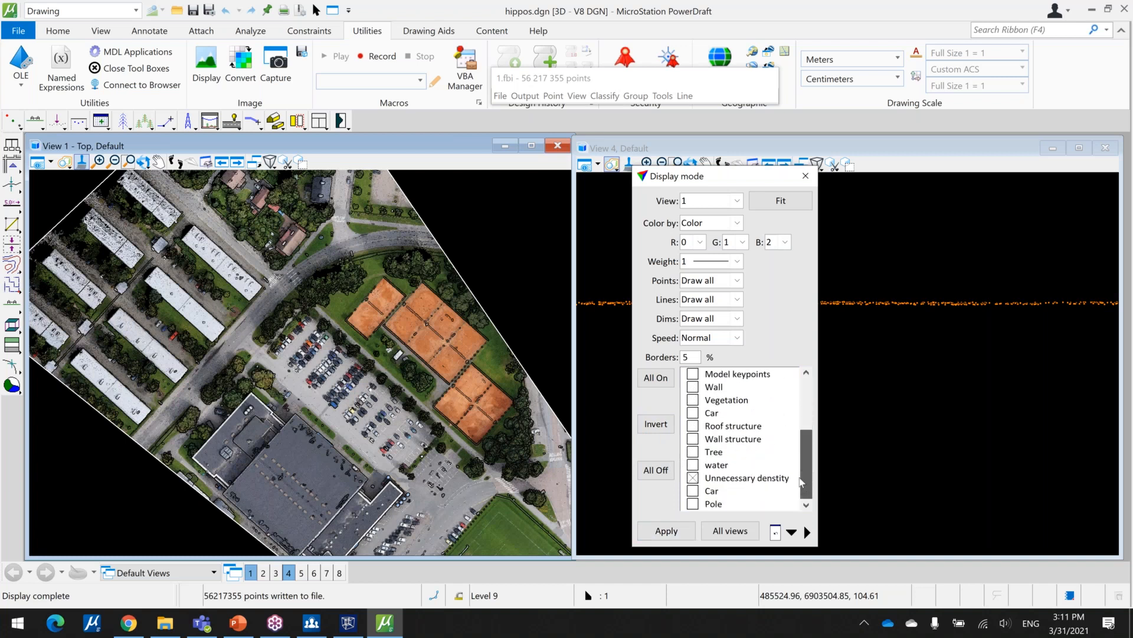
click(668, 532)
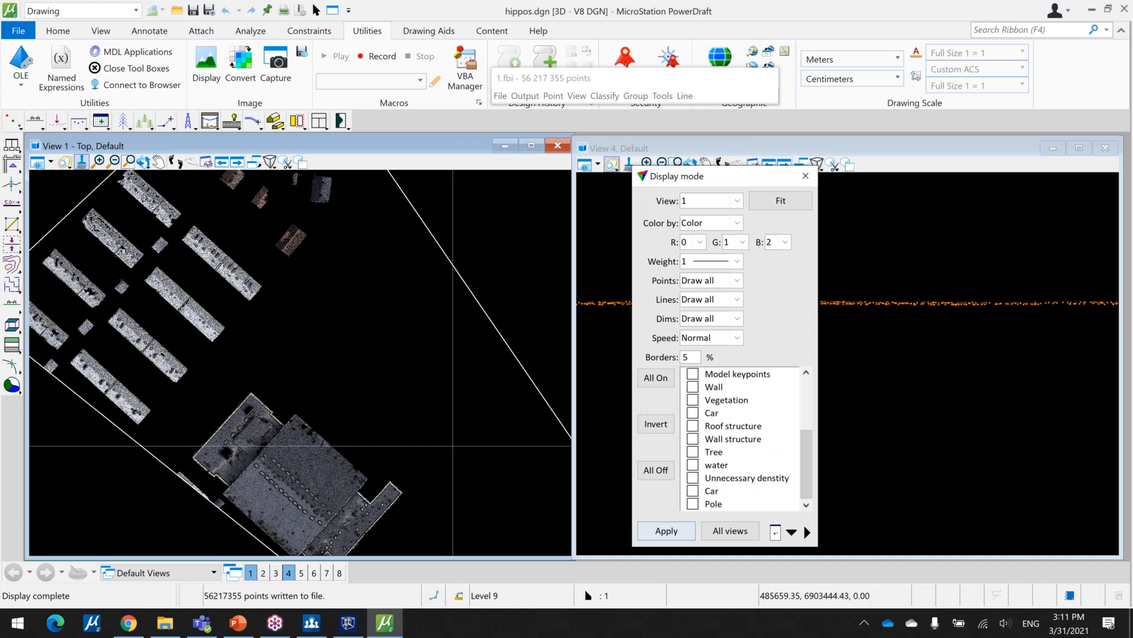
Examine the points classified as buildings in View 1, from the small houses and apartment blocks to the large hall.
scroll(426, 412, down, 2)
middle_drag(305, 353, 389, 400)
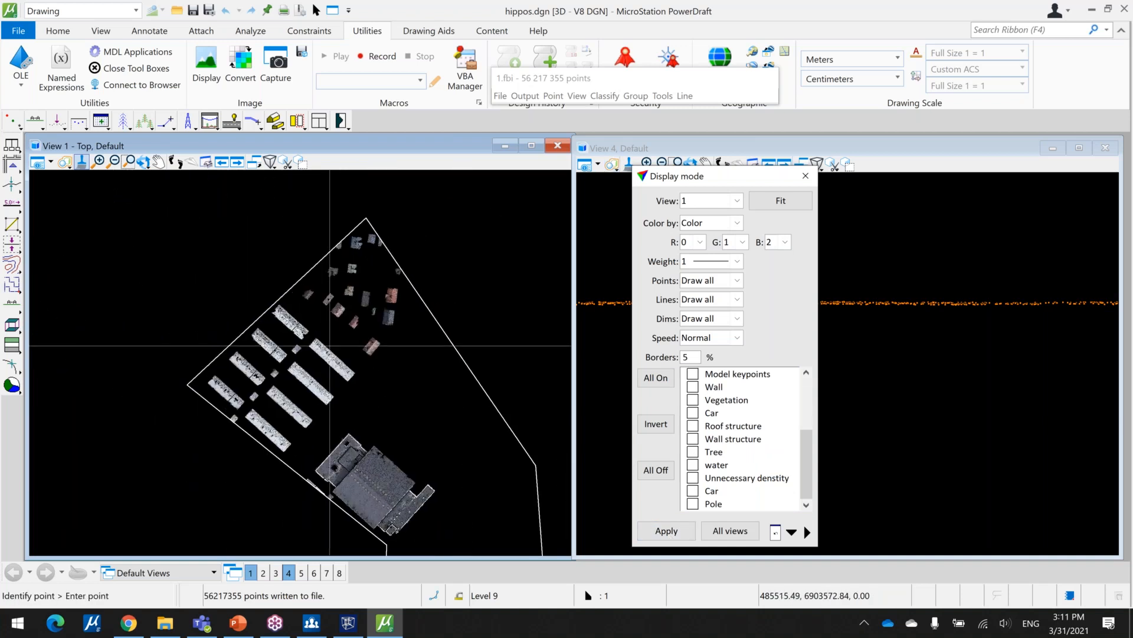
scroll(327, 345, up, 3)
scroll(339, 386, down, 1)
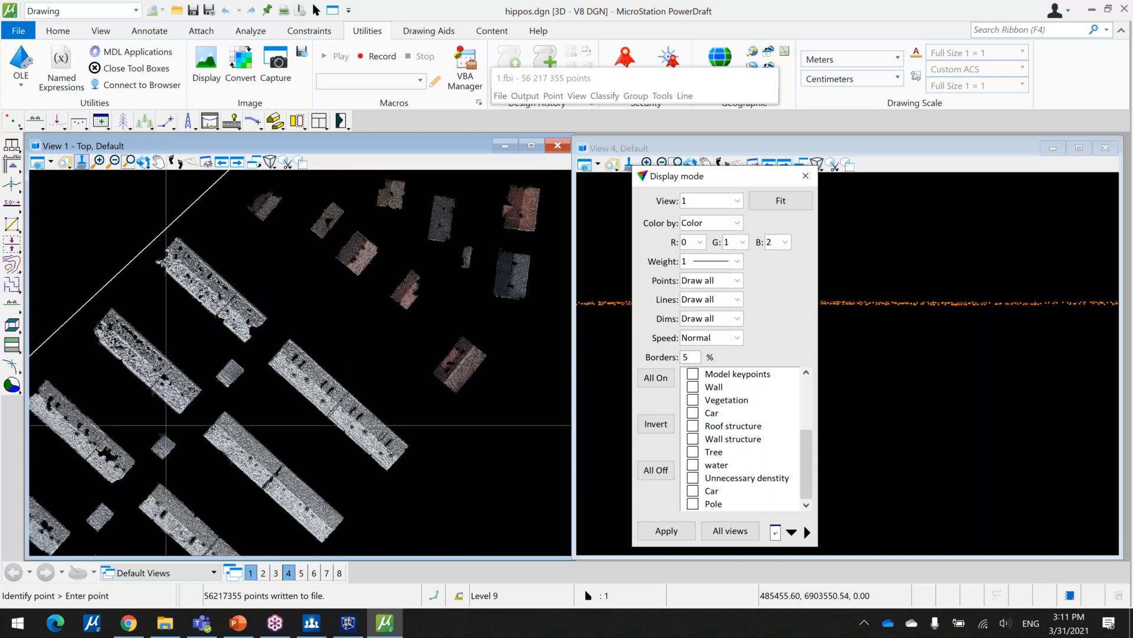
middle_drag(315, 336, 267, 457)
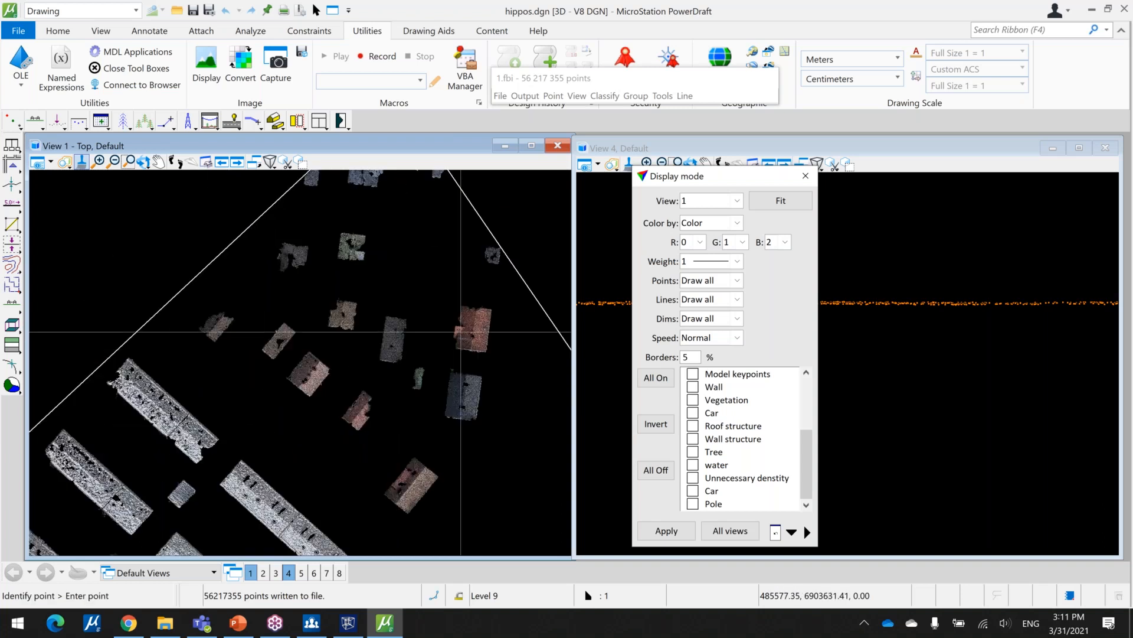
middle_drag(486, 397, 407, 284)
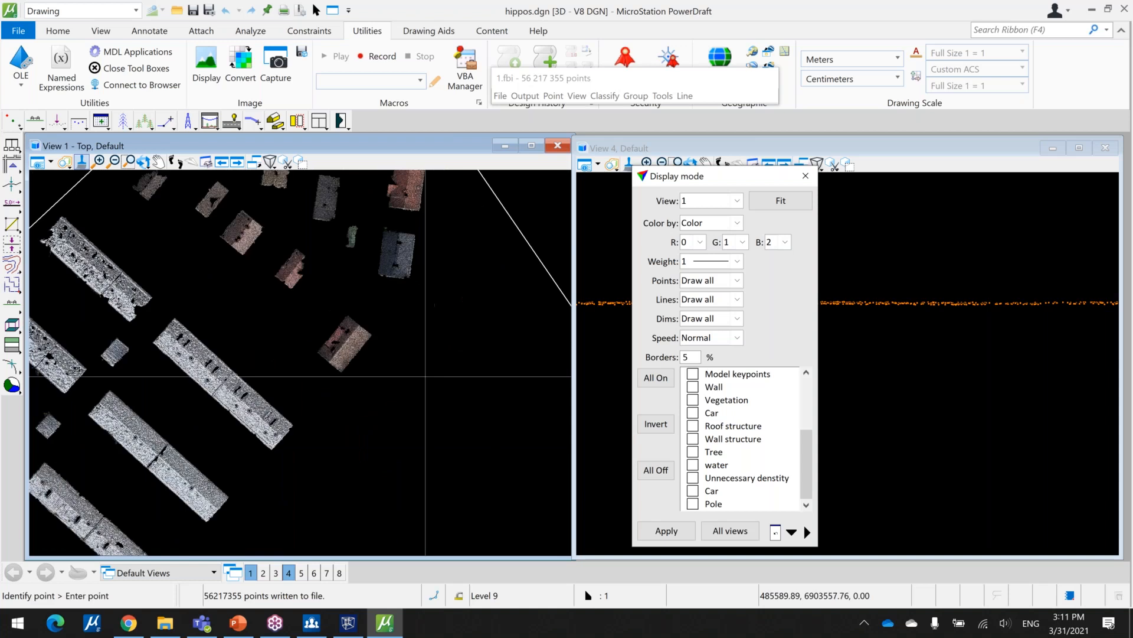
scroll(362, 236, up, 5)
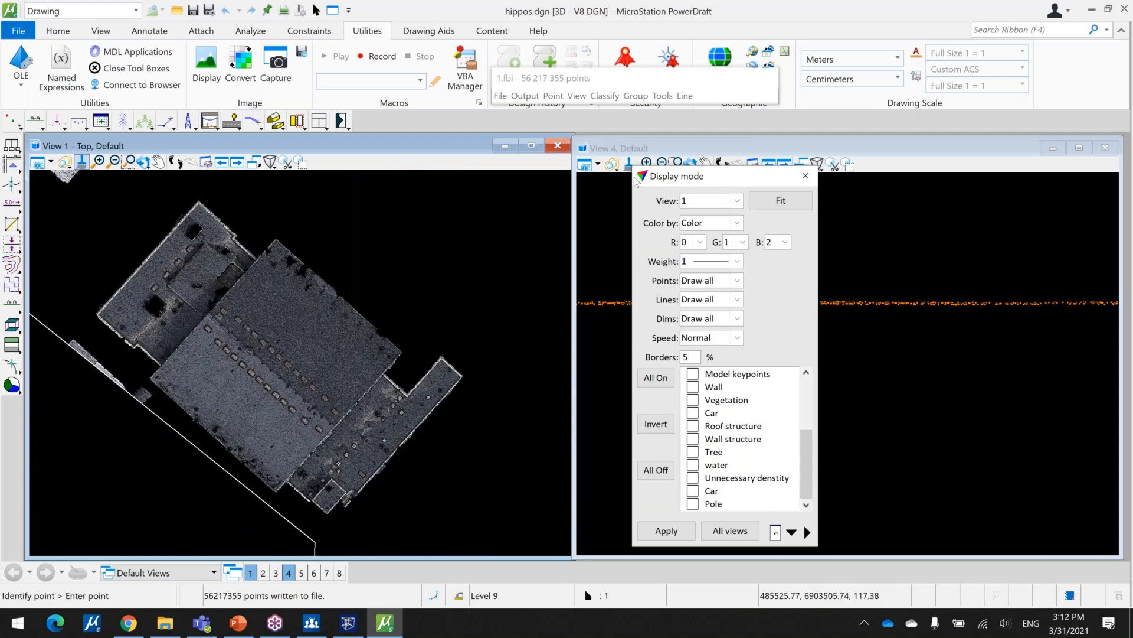
Draw a vertical section across the large hall roof in View 1 and apply it to View 4.
drag(708, 176, 687, 425)
click(38, 122)
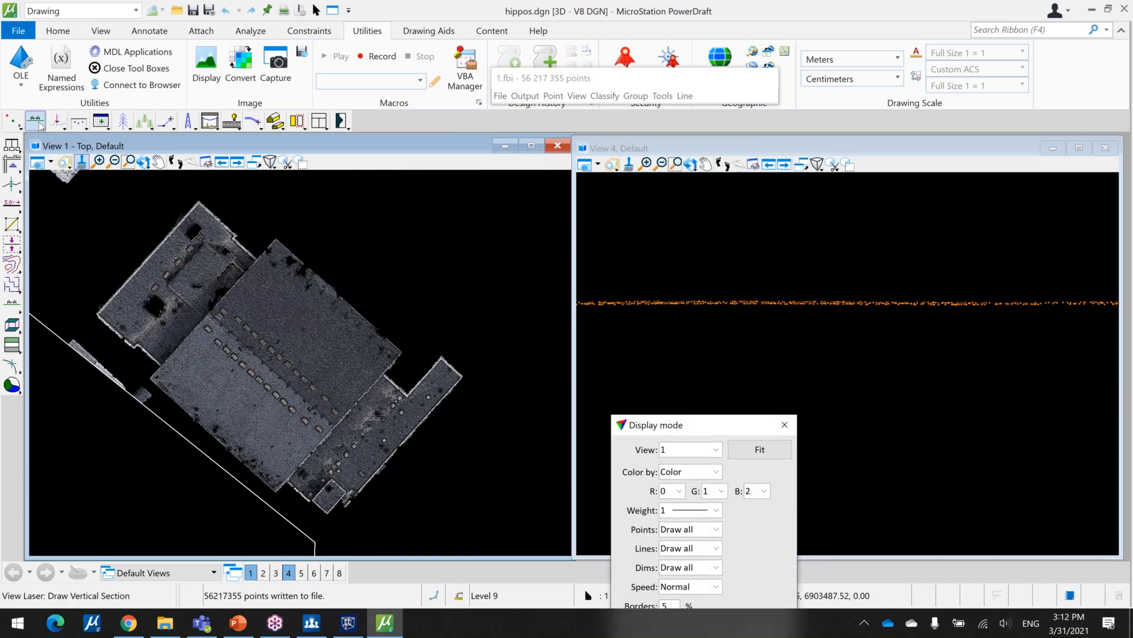
click(257, 245)
click(432, 471)
click(436, 467)
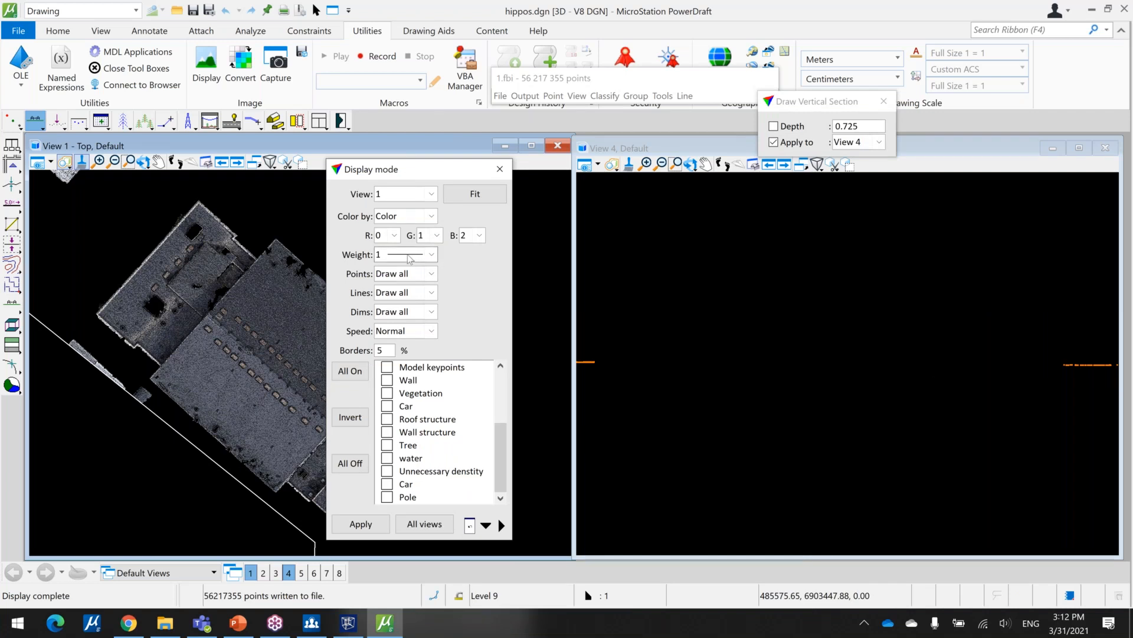
Turn on all point classes in View 4, keeping the section colored by Class.
click(408, 218)
click(396, 195)
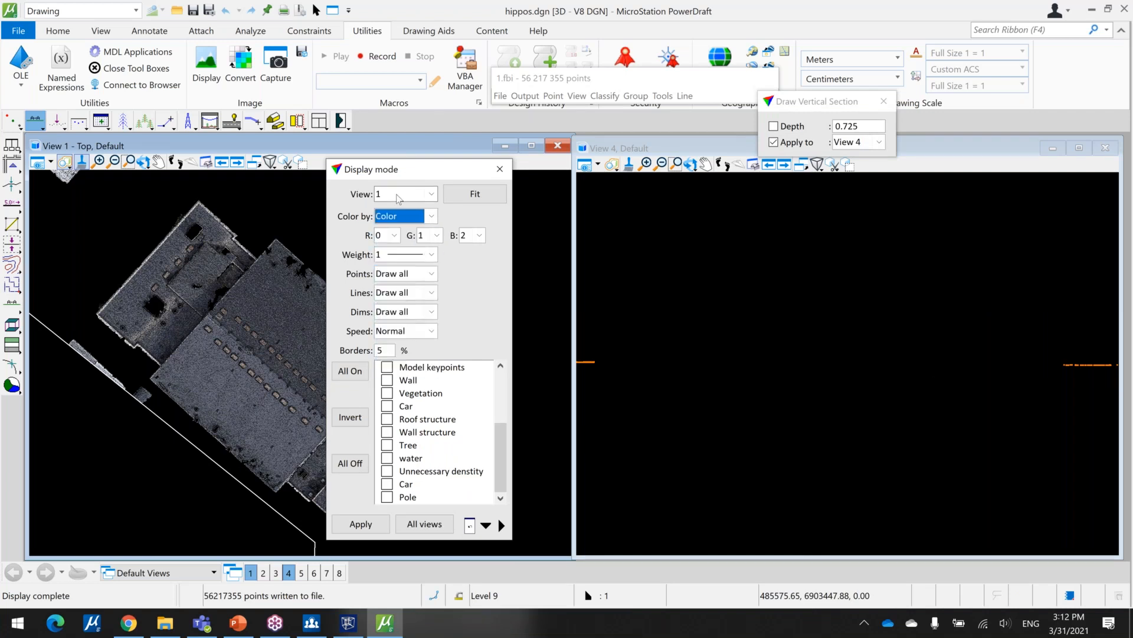
click(396, 197)
click(396, 250)
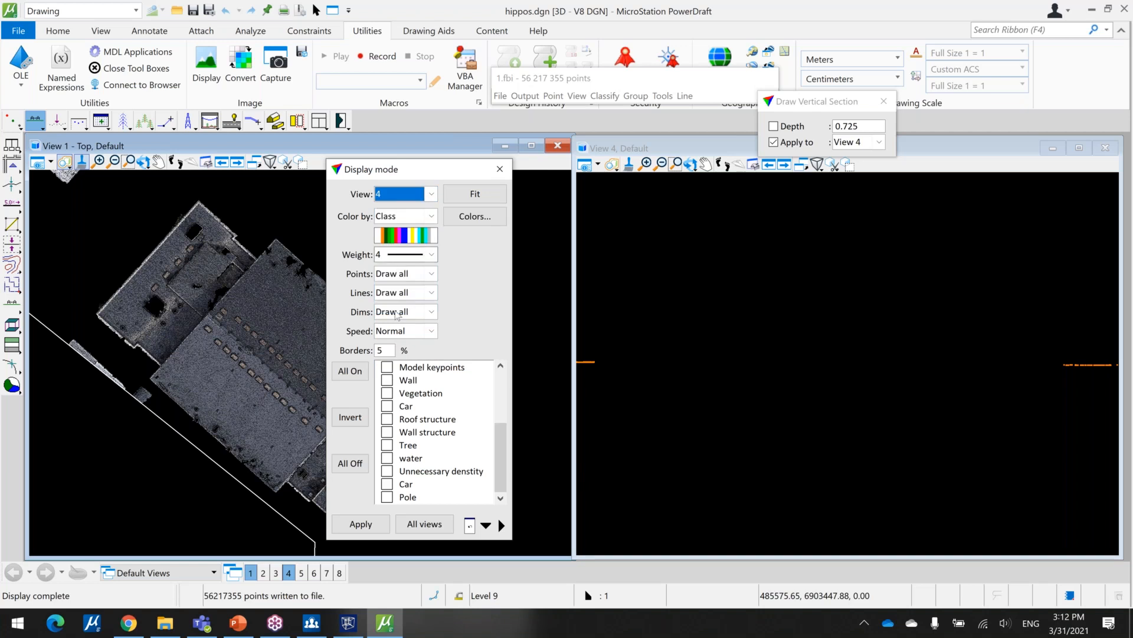
click(360, 528)
click(357, 373)
click(358, 525)
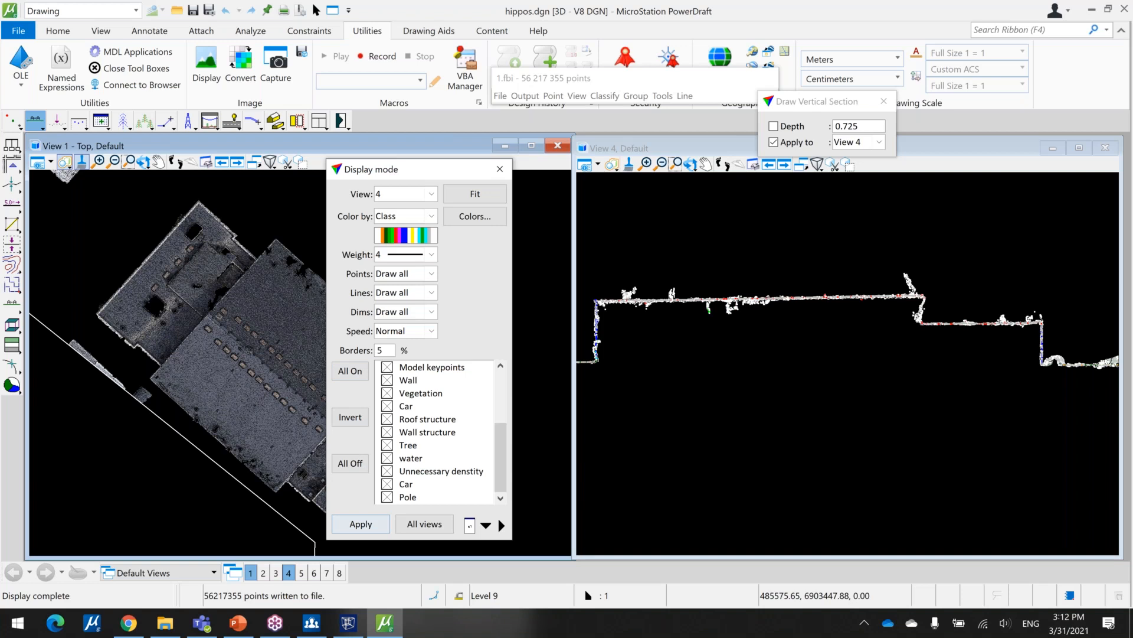
Examine the classified points along the roof and walls of the hall in the View 4 section.
scroll(754, 312, up, 3)
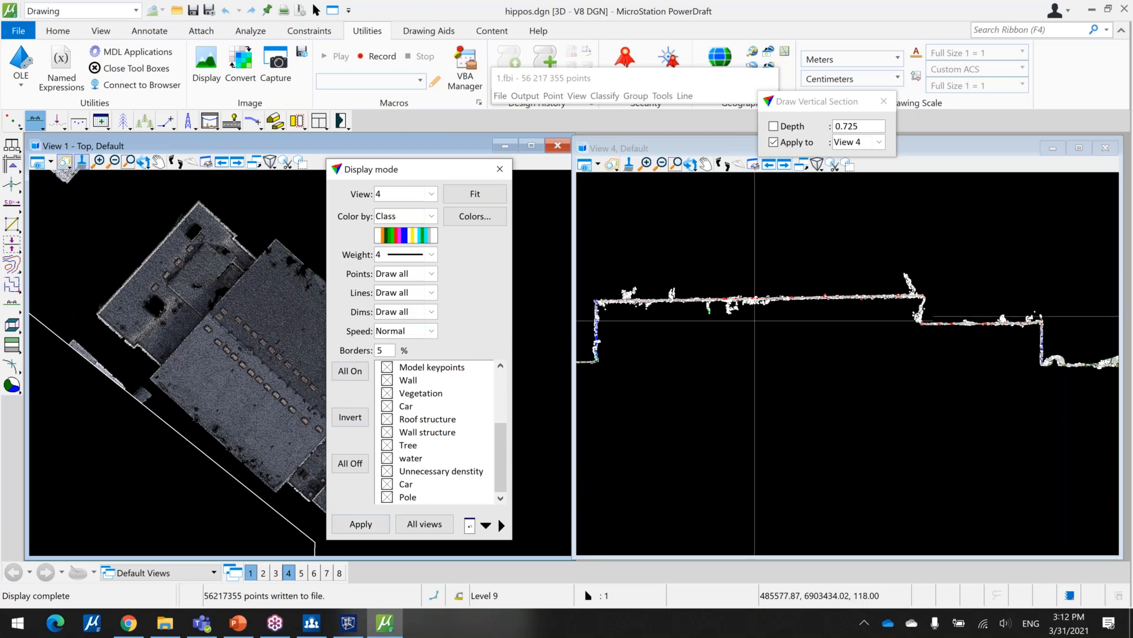
scroll(740, 328, up, 4)
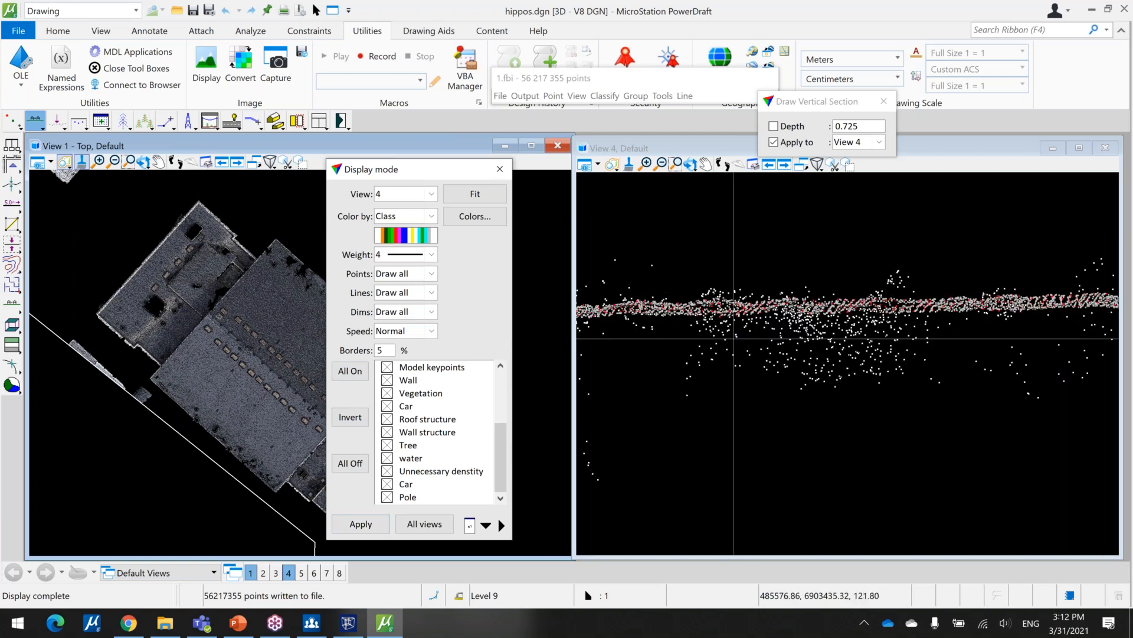
scroll(734, 338, down, 3)
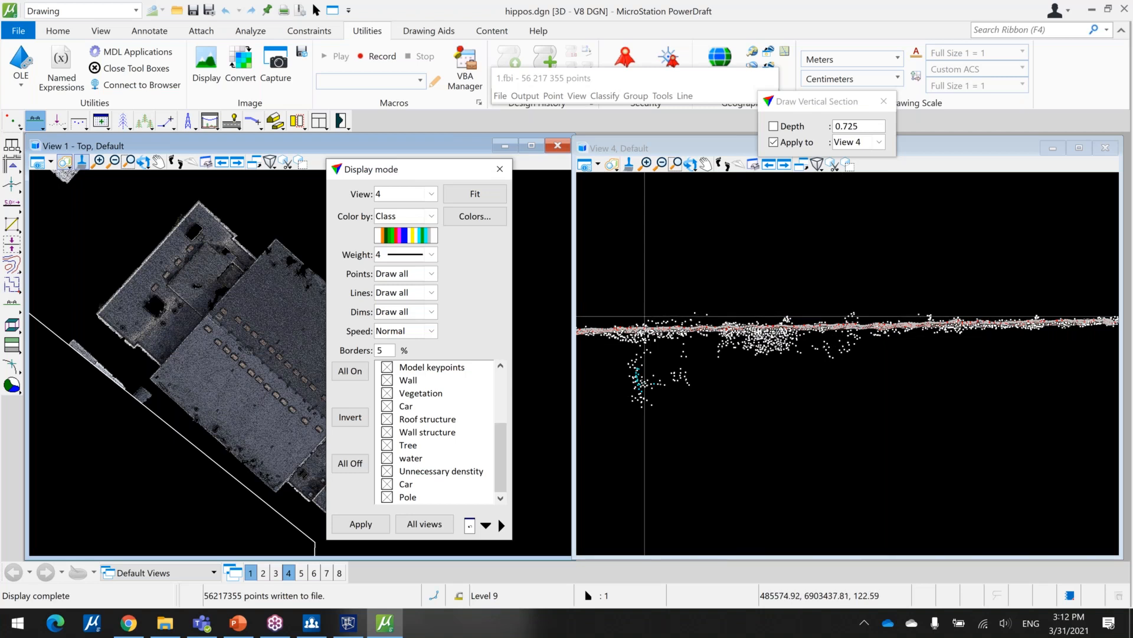
middle_drag(640, 329, 791, 328)
middle_drag(661, 325, 839, 320)
scroll(801, 316, down, 3)
middle_drag(1093, 315, 822, 309)
scroll(643, 323, up, 4)
scroll(630, 308, down, 2)
scroll(630, 307, down, 4)
middle_drag(725, 316, 798, 316)
Set View 1 to be colored by Color and display only the Buildings class.
click(417, 522)
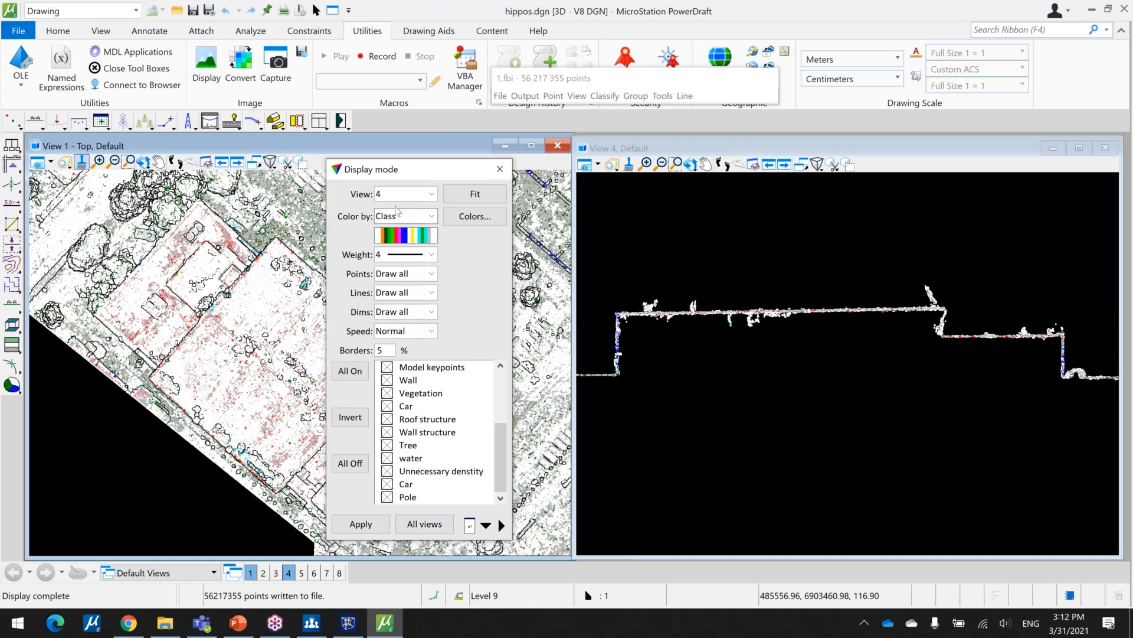
click(395, 193)
click(390, 208)
click(422, 216)
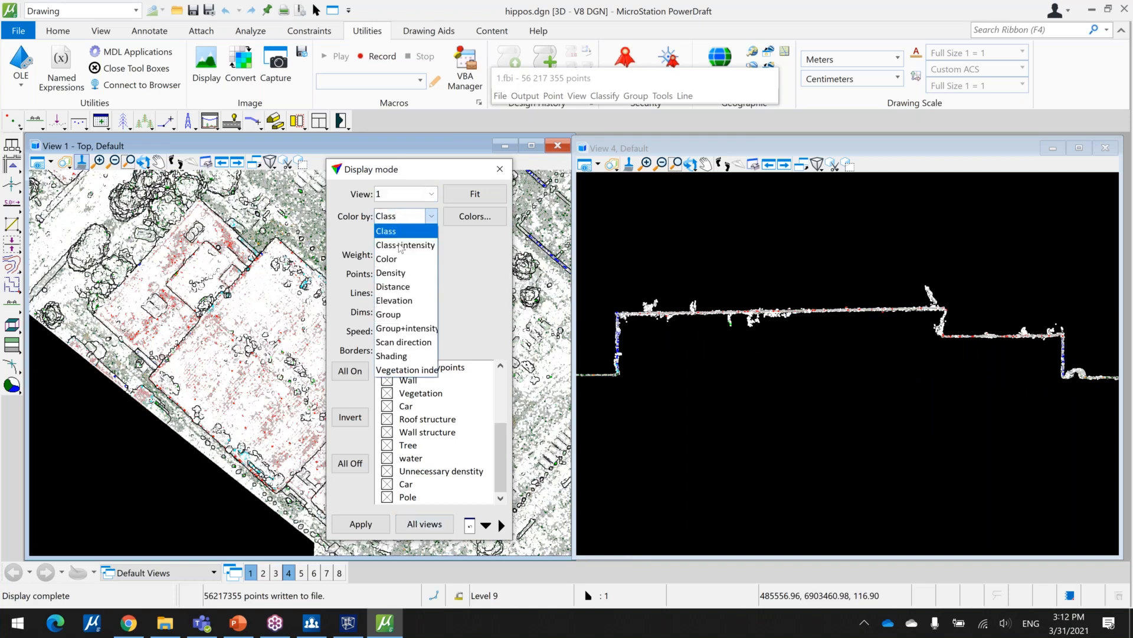
click(388, 259)
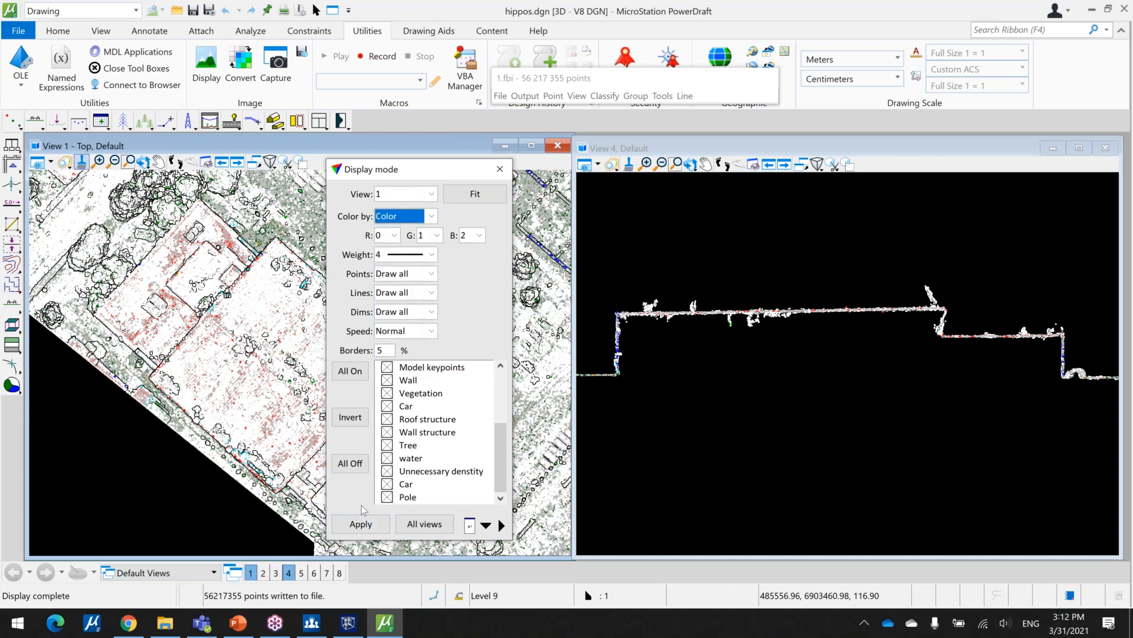
click(351, 464)
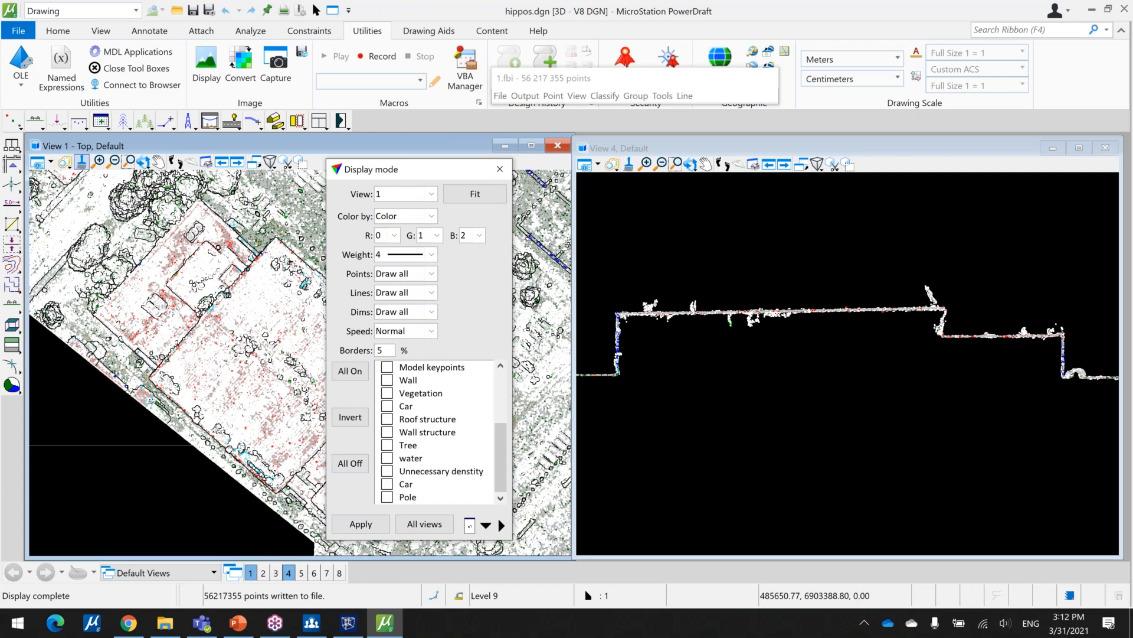
scroll(413, 425, up, 2)
click(402, 394)
click(381, 524)
drag(420, 175, 741, 190)
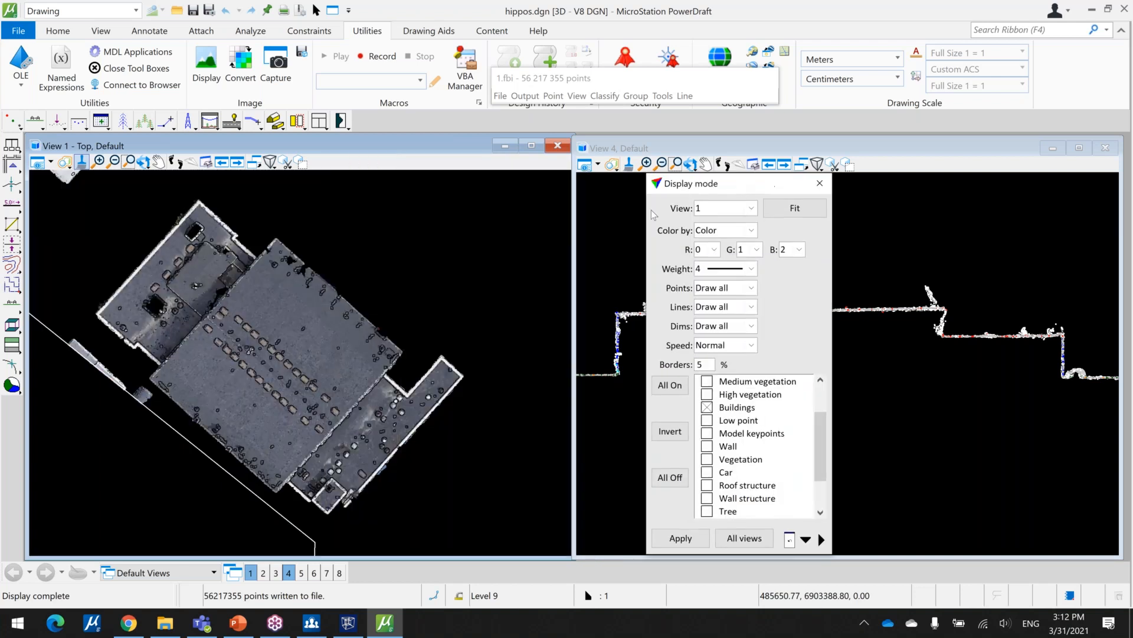
Examine the building points of the horseshoe-shaped grandstand south of the large hall in View 1.
scroll(310, 326, down, 5)
middle_drag(356, 384, 346, 275)
scroll(333, 342, up, 6)
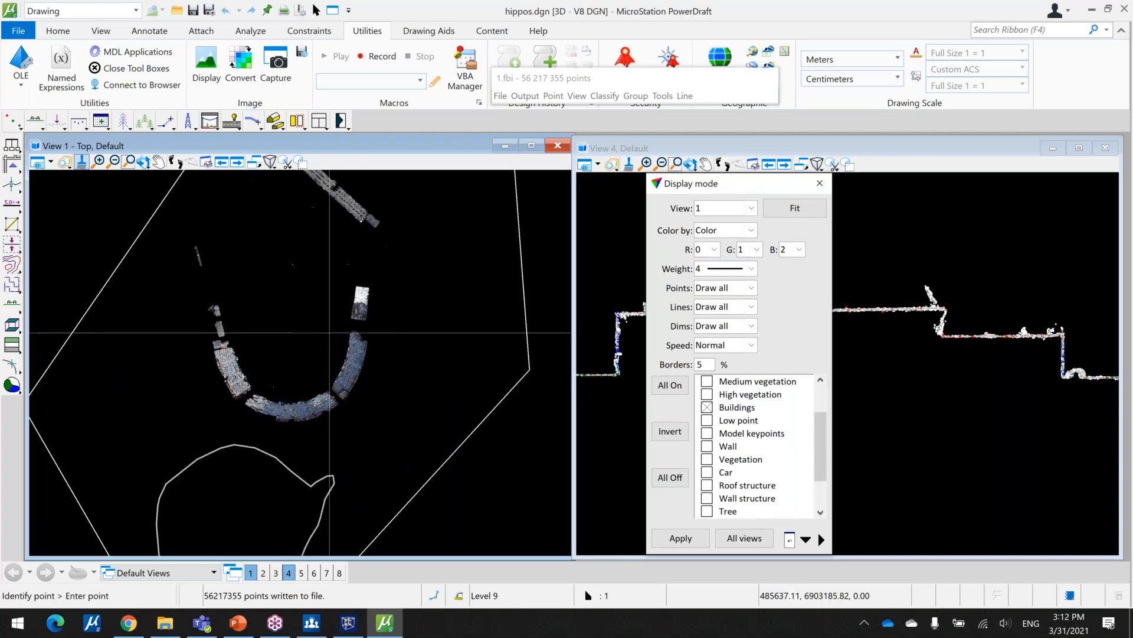
scroll(399, 437, down, 5)
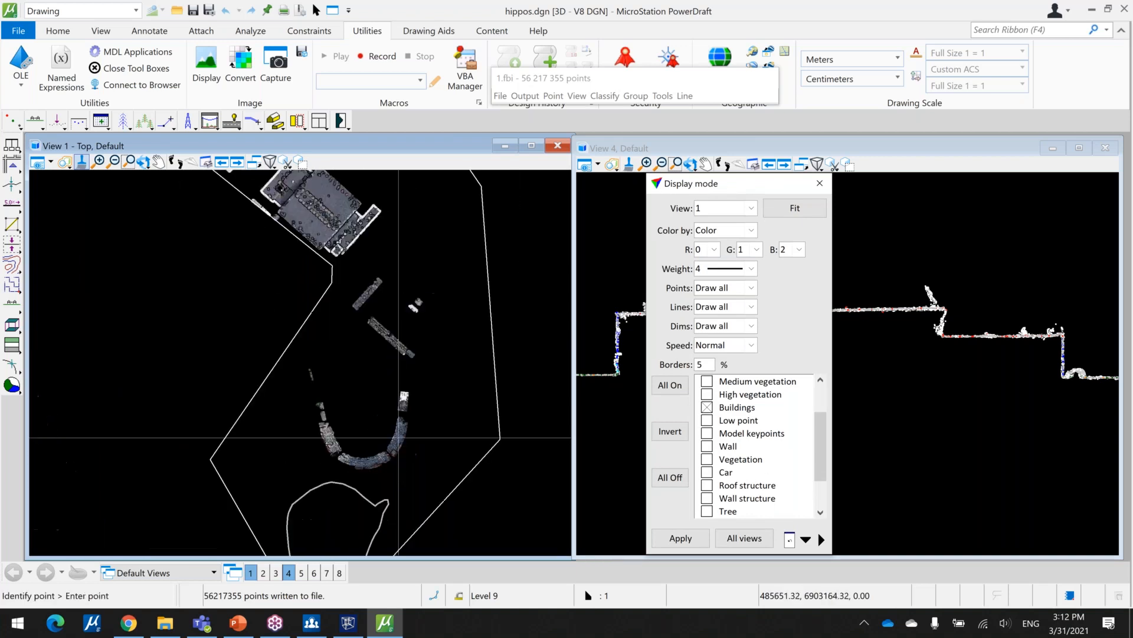
scroll(331, 448, up, 5)
middle_drag(357, 434, 366, 425)
scroll(365, 425, down, 3)
scroll(374, 431, up, 5)
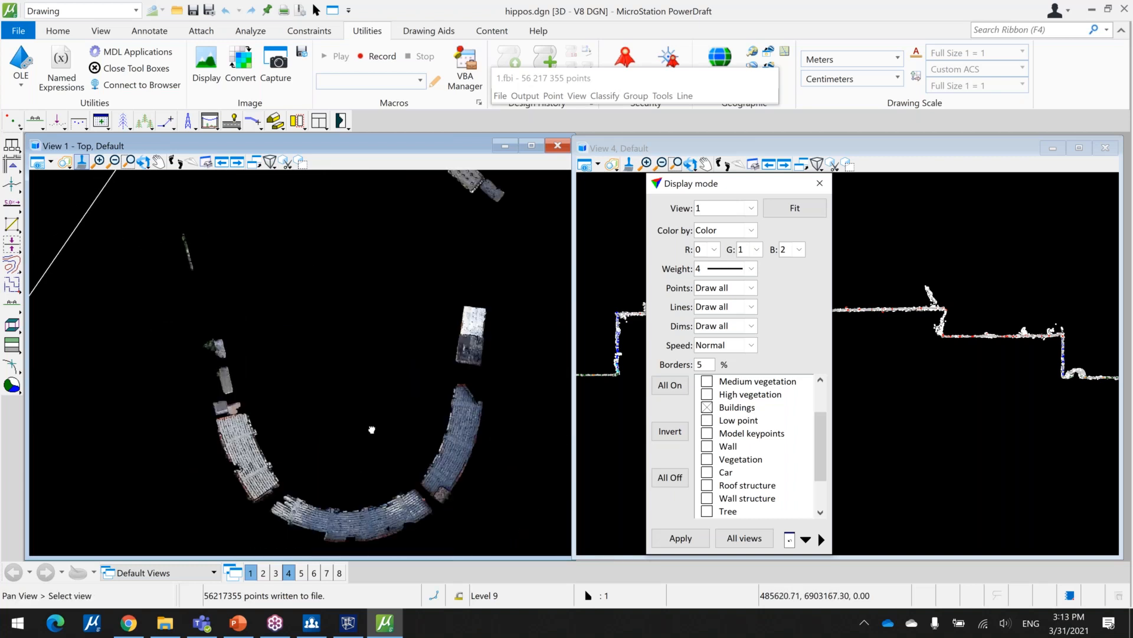
Turn on all point classes in View 1 and look at the full-color surroundings of the grandstand and sand field.
click(670, 385)
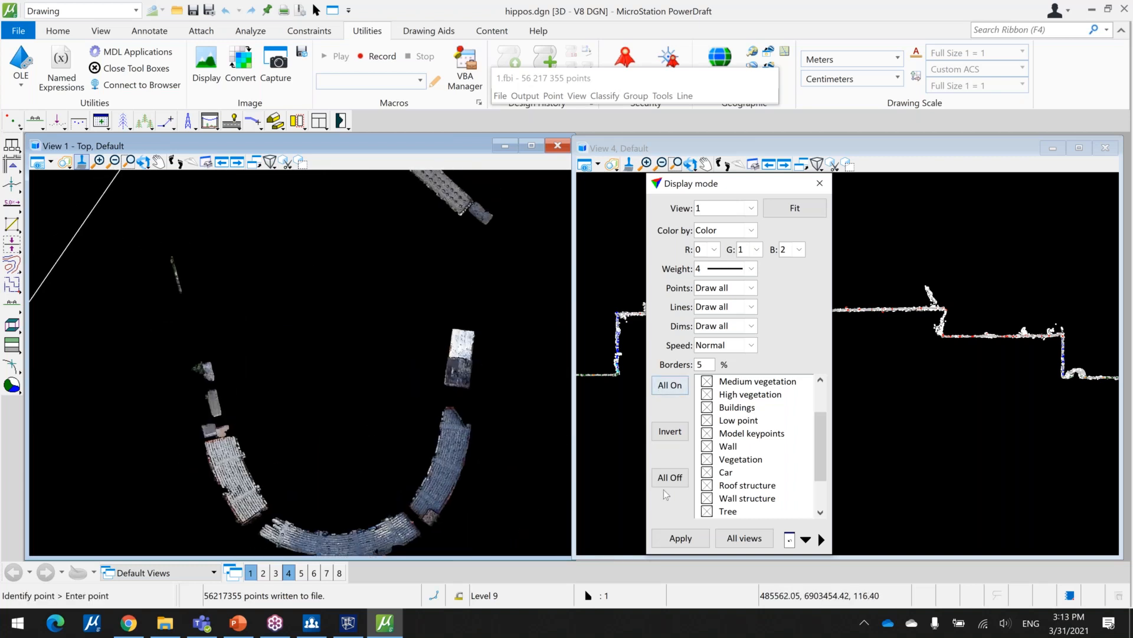
click(666, 539)
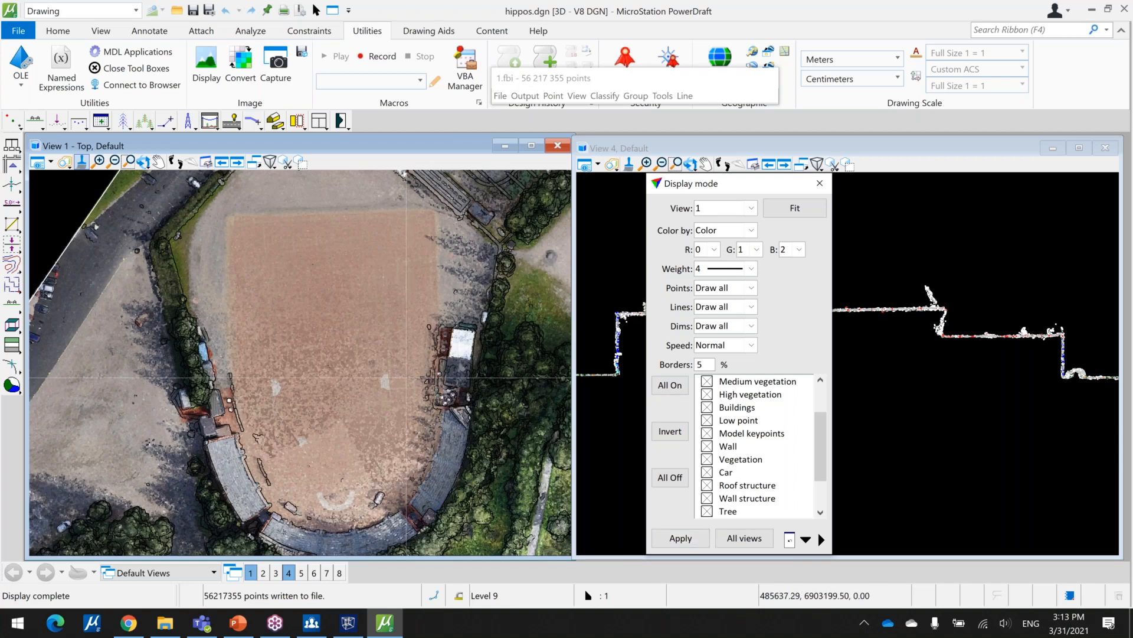
scroll(284, 452, down, 2)
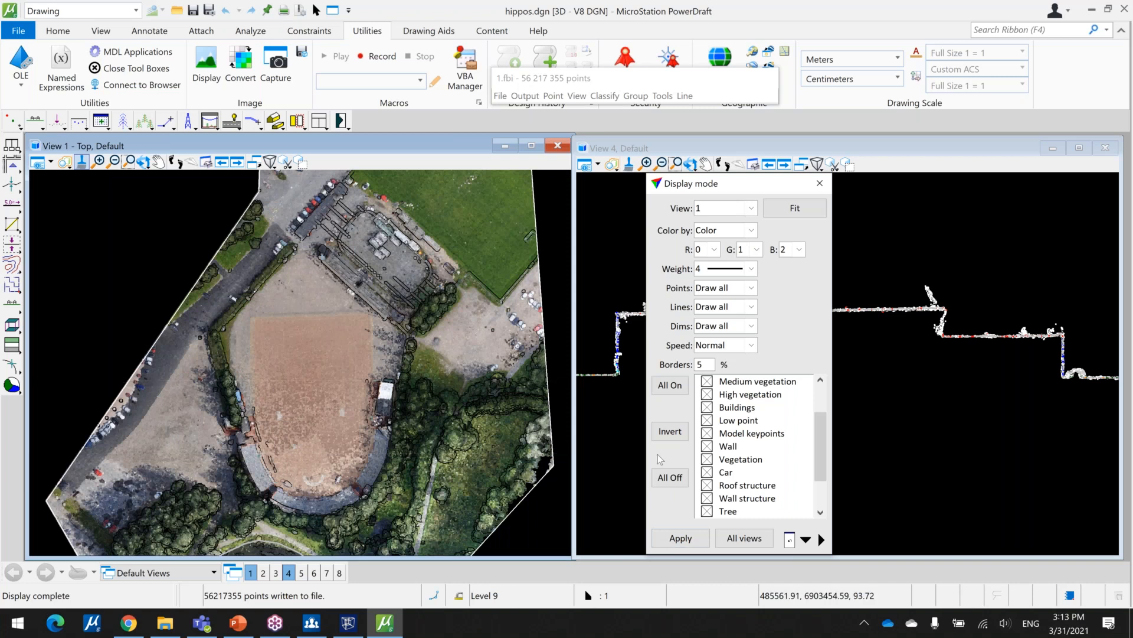
Reduce the View 1 display around the grandstand to the Buildings class alone.
click(670, 477)
click(708, 407)
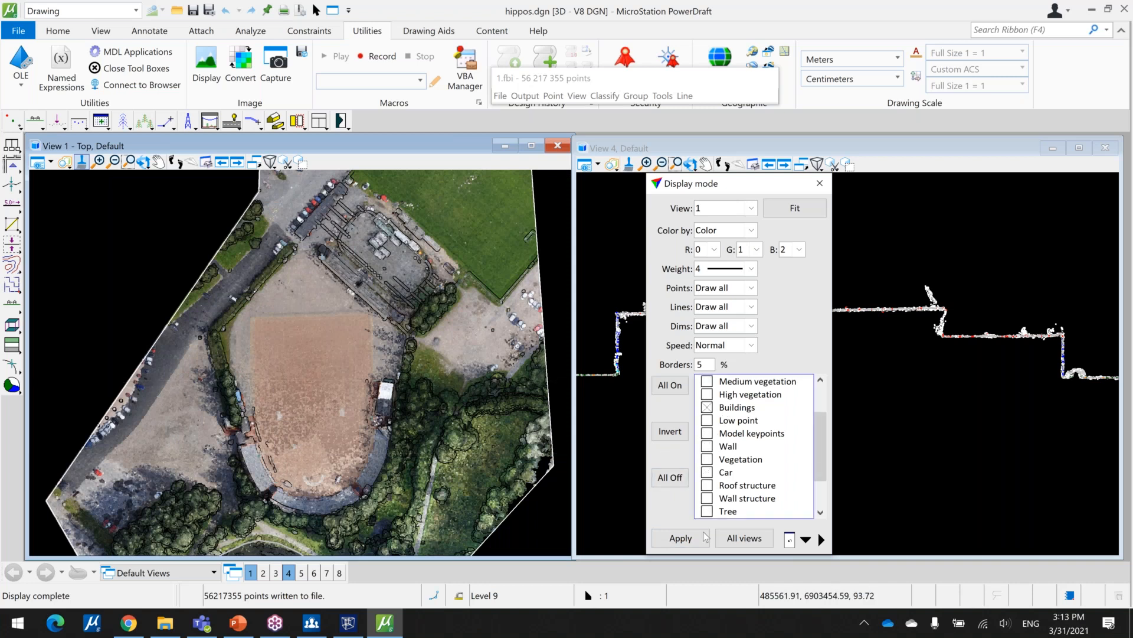
click(681, 537)
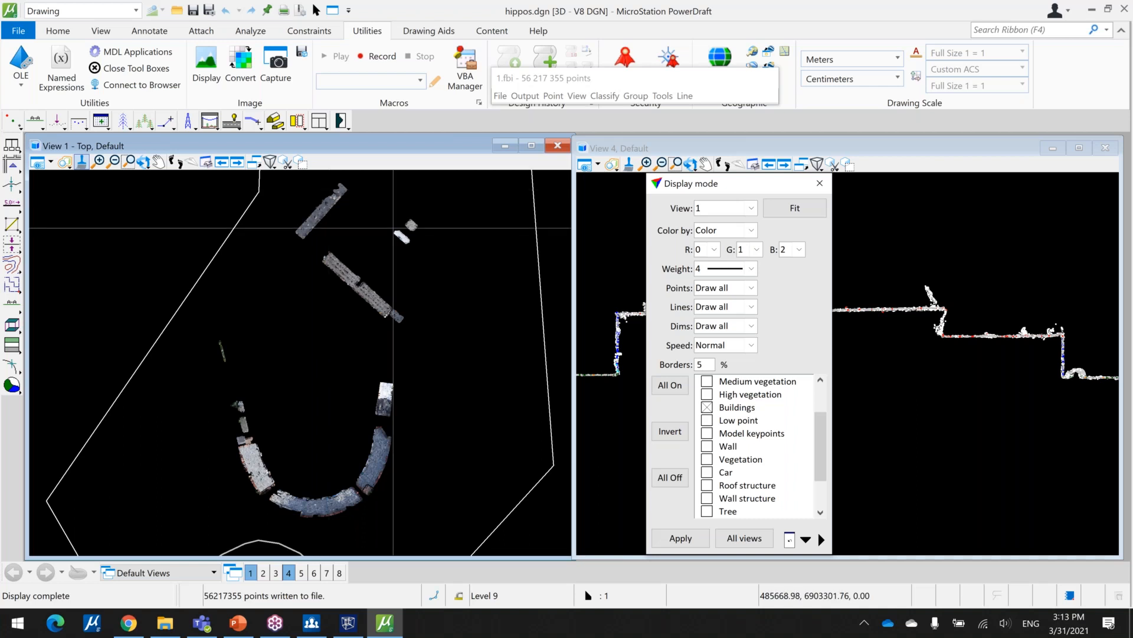
Replace the Buildings class with the Roof structure class in the View 1 display.
click(706, 408)
click(720, 487)
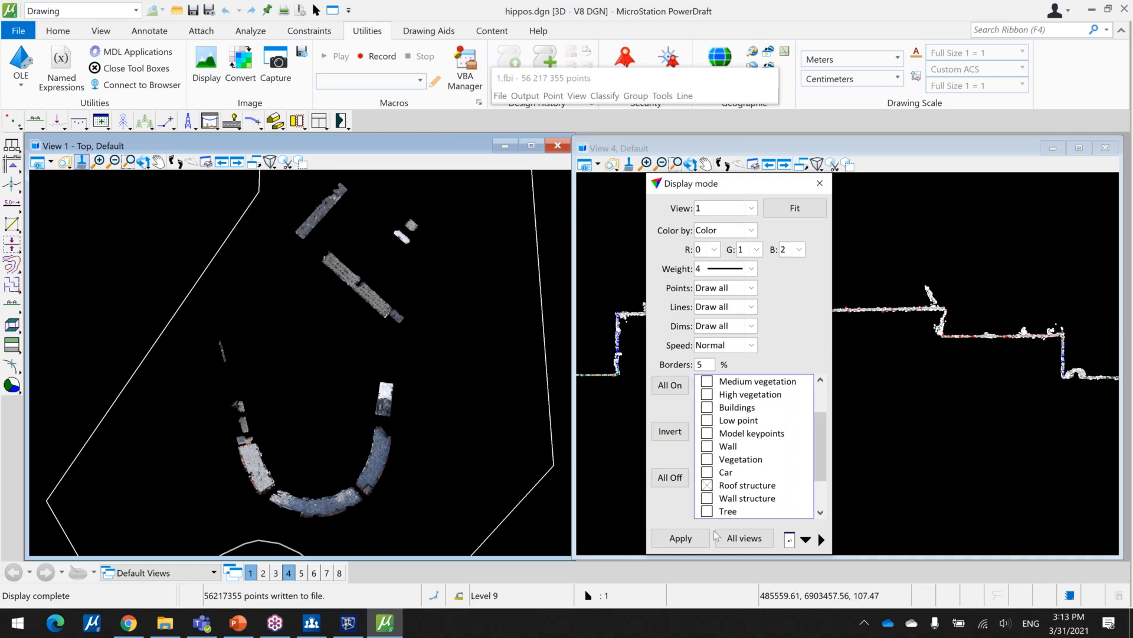
click(695, 538)
Examine the roof structure points in View 1 on the apartment blocks and the large hall.
middle_drag(385, 245, 408, 491)
middle_drag(344, 304, 481, 427)
middle_drag(225, 270, 320, 342)
scroll(315, 352, up, 5)
scroll(314, 352, down, 5)
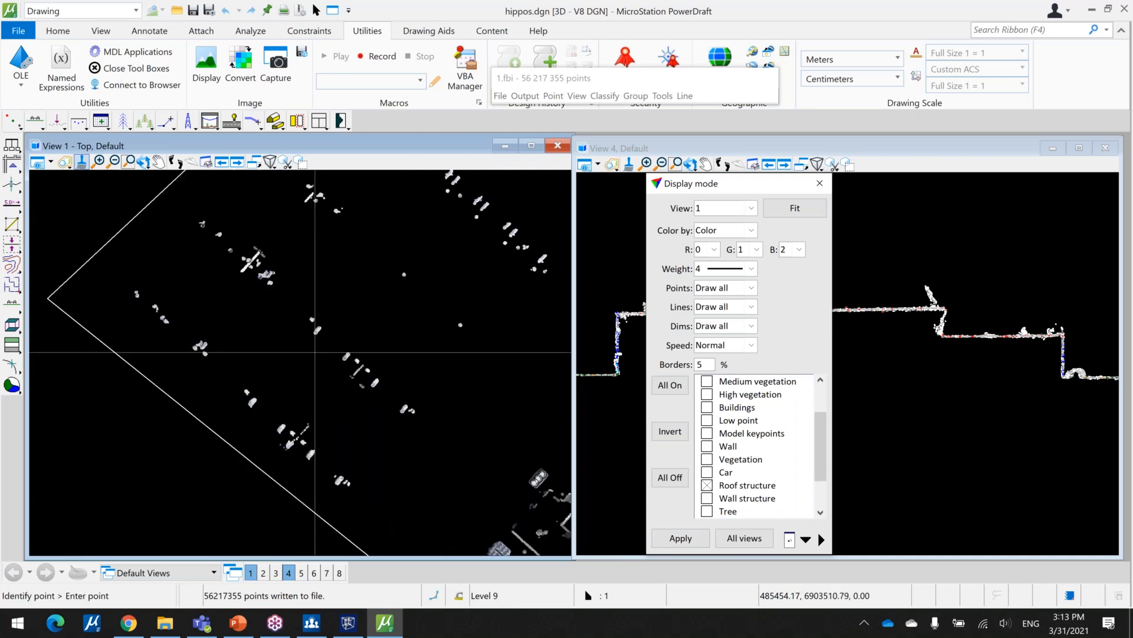
middle_drag(458, 304, 295, 366)
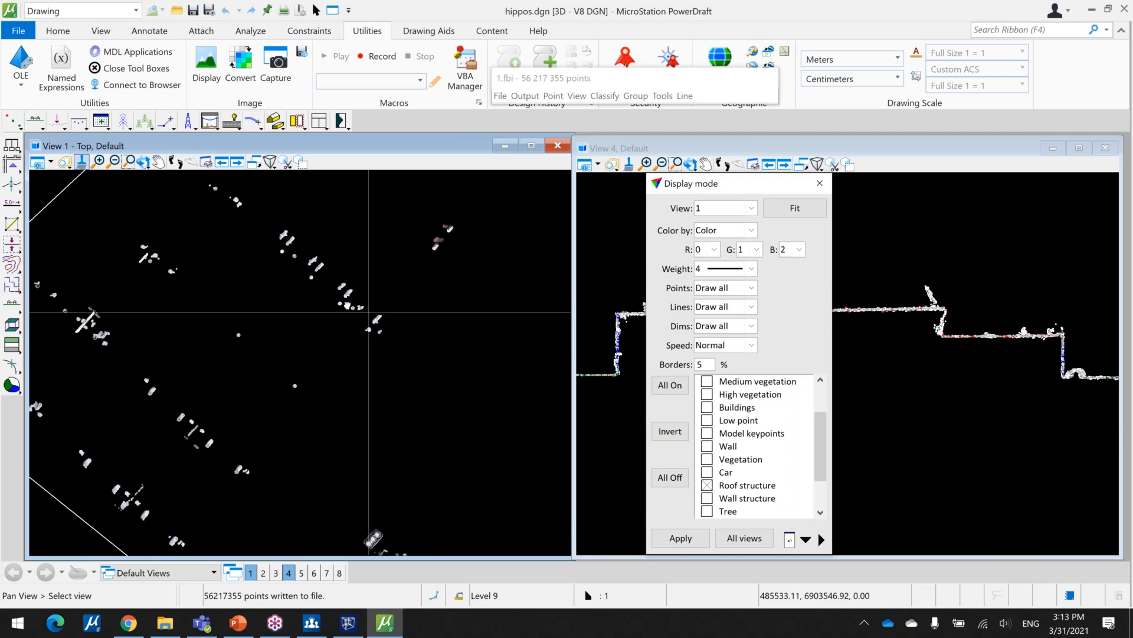
middle_drag(366, 308, 314, 240)
middle_drag(325, 412, 317, 293)
middle_drag(363, 413, 281, 248)
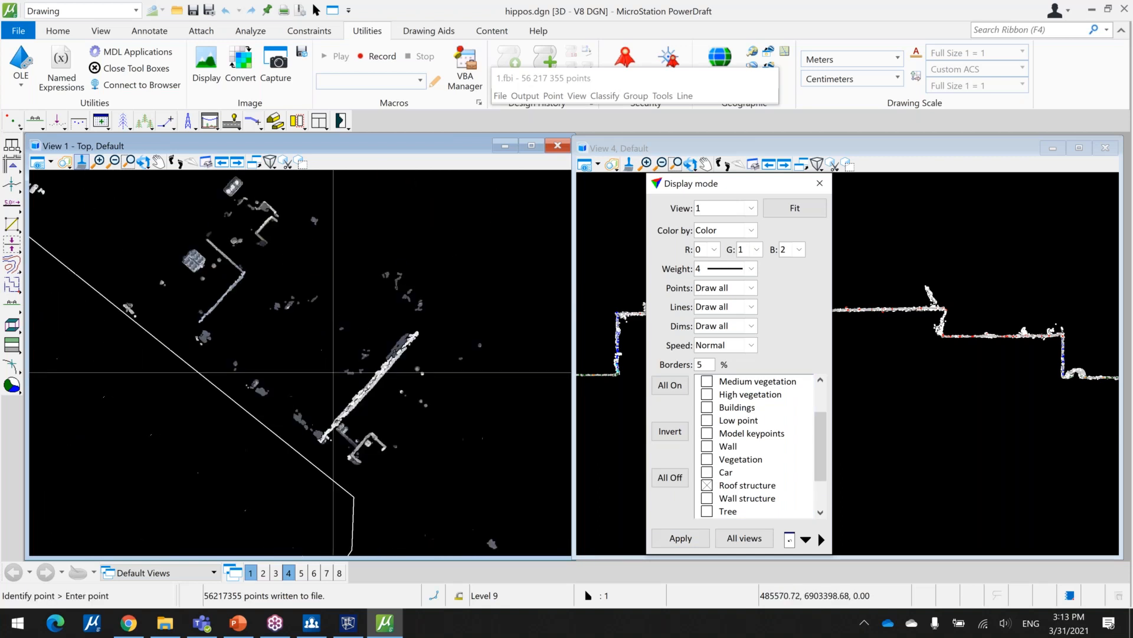
scroll(333, 358, up, 2)
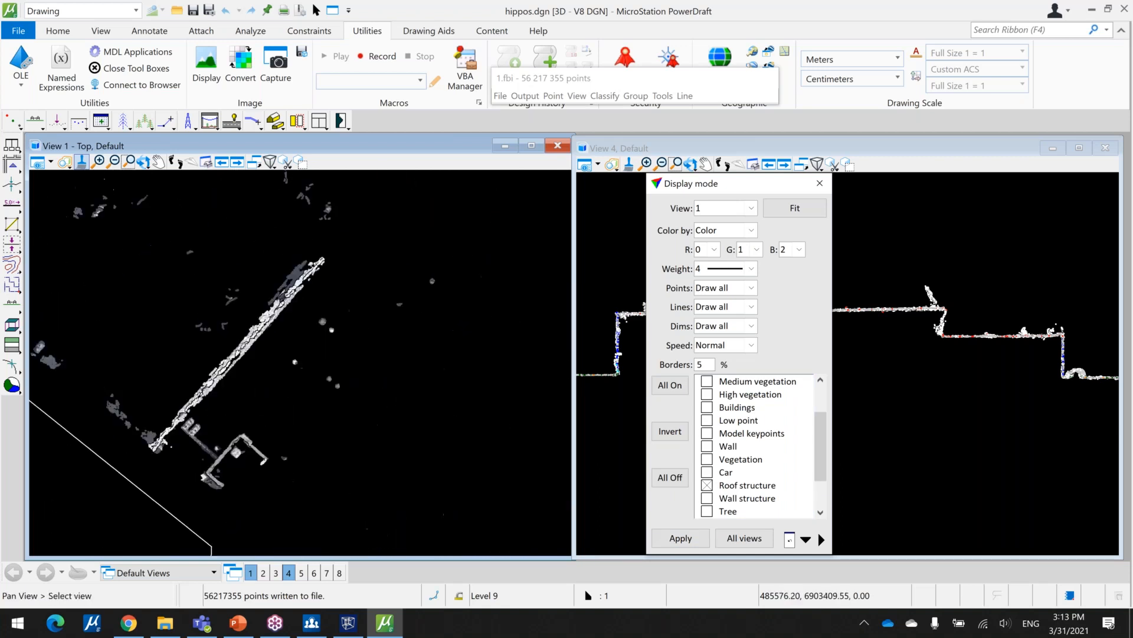
middle_drag(317, 211, 264, 298)
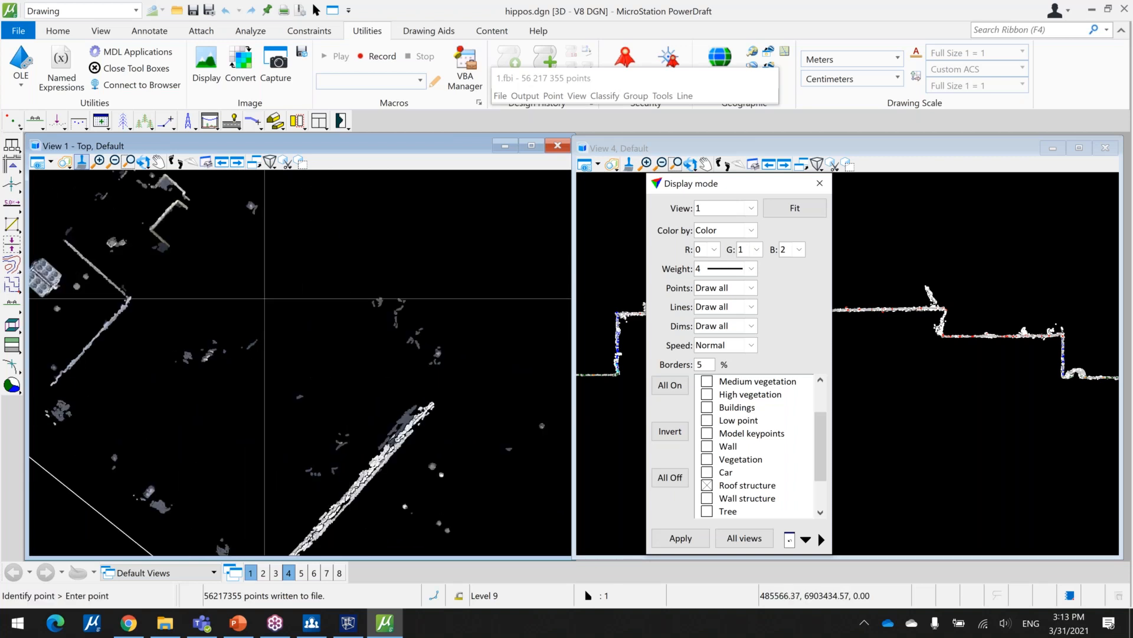
middle_drag(307, 348, 288, 273)
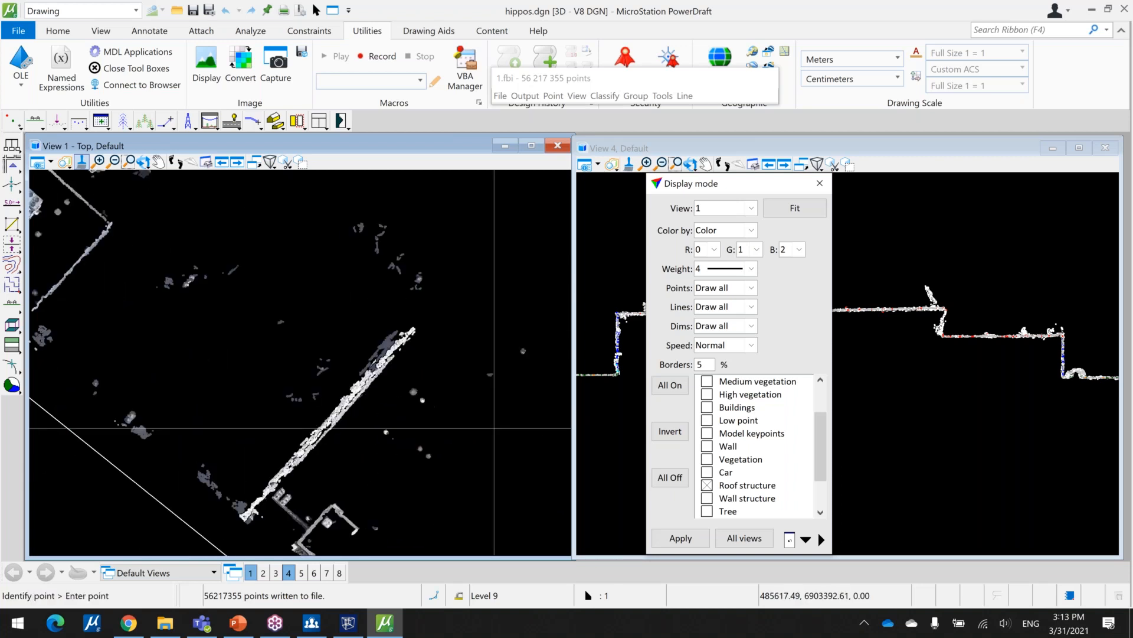
Display only the Wall class in View 1 instead of Roof structure.
click(722, 486)
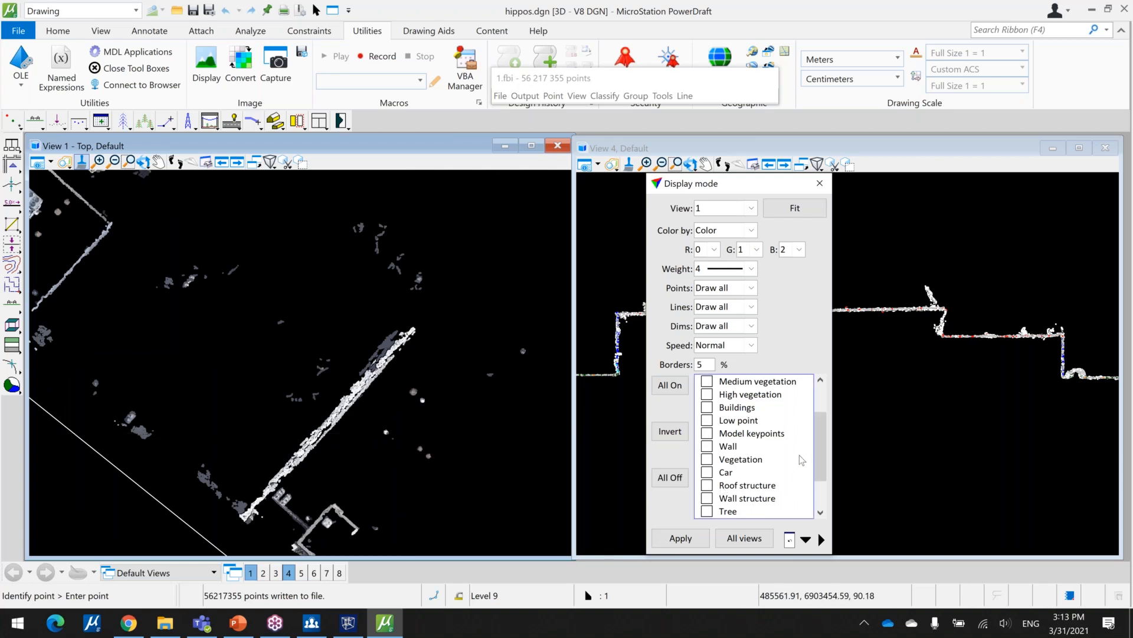
click(730, 447)
click(706, 538)
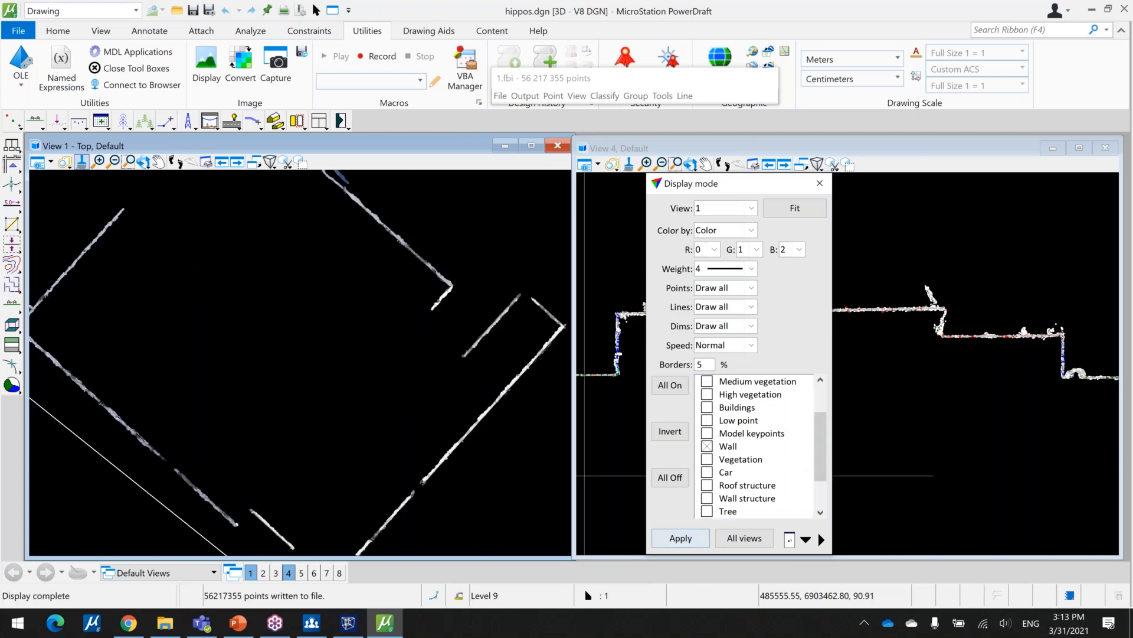
Examine the wall points in View 1 along the apartment blocks, the large hall and the lines northeast of it.
scroll(482, 372, down, 6)
middle_drag(482, 372, 447, 377)
scroll(399, 307, up, 3)
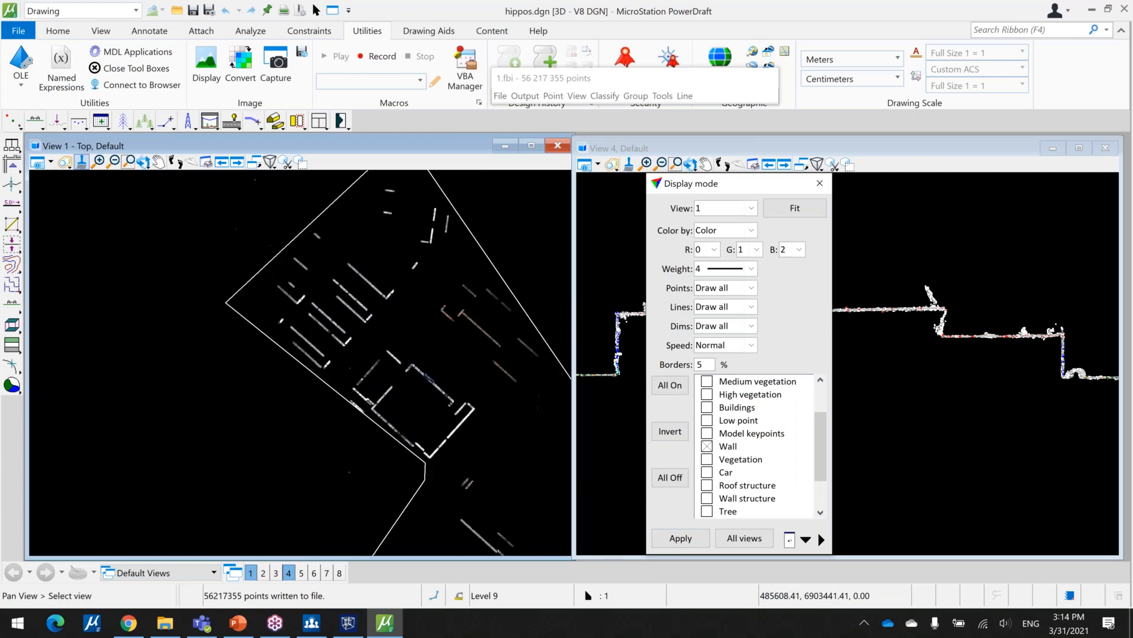
scroll(321, 317, up, 5)
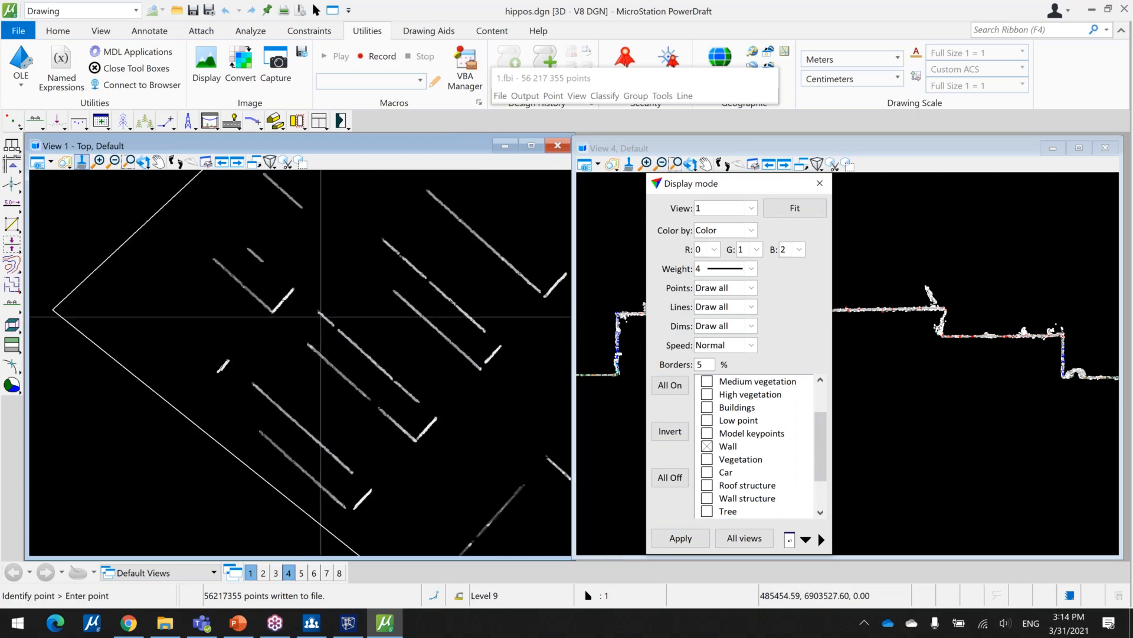
middle_drag(324, 317, 231, 279)
middle_drag(370, 360, 214, 248)
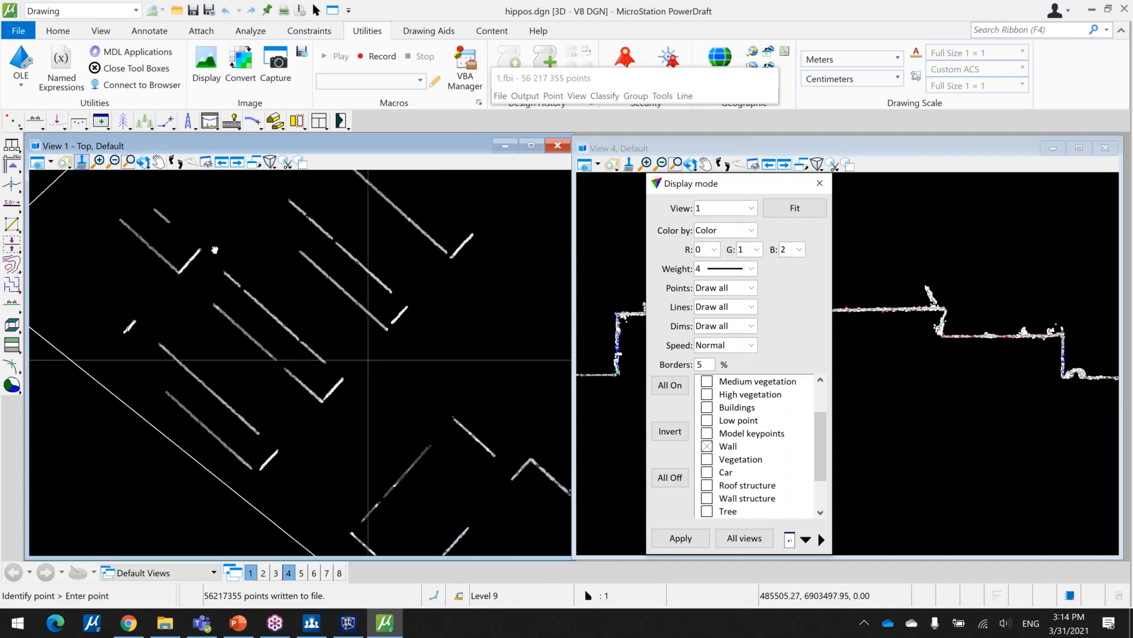
middle_drag(413, 426, 347, 392)
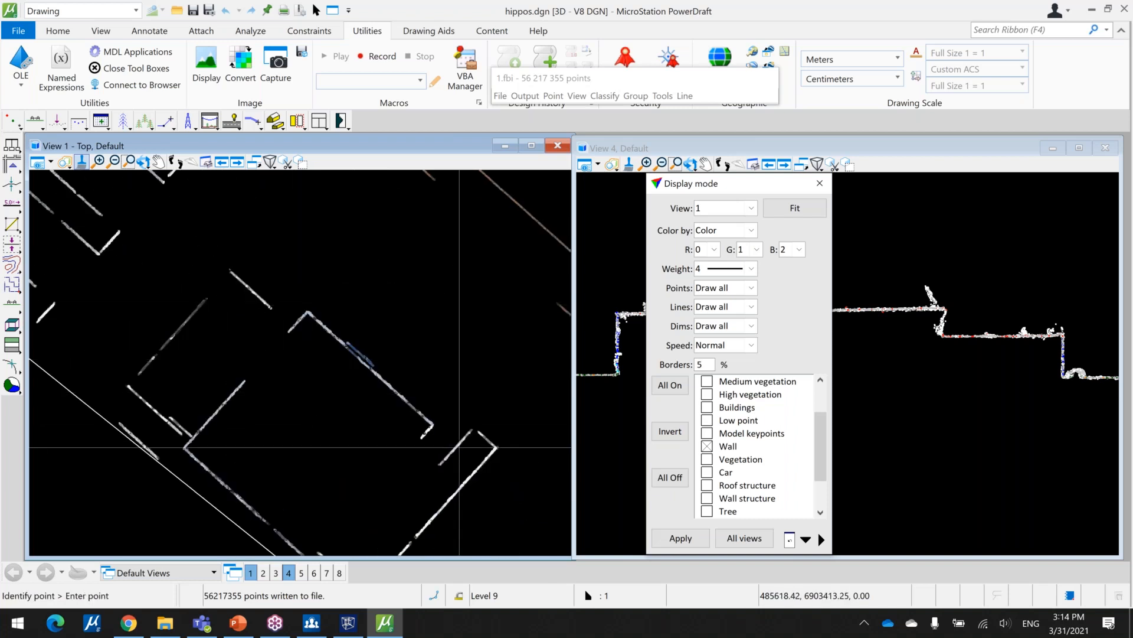
middle_drag(359, 464, 299, 311)
middle_drag(366, 373, 233, 505)
middle_drag(350, 273, 516, 521)
middle_drag(381, 418, 446, 510)
middle_drag(508, 434, 313, 312)
middle_drag(338, 385, 241, 280)
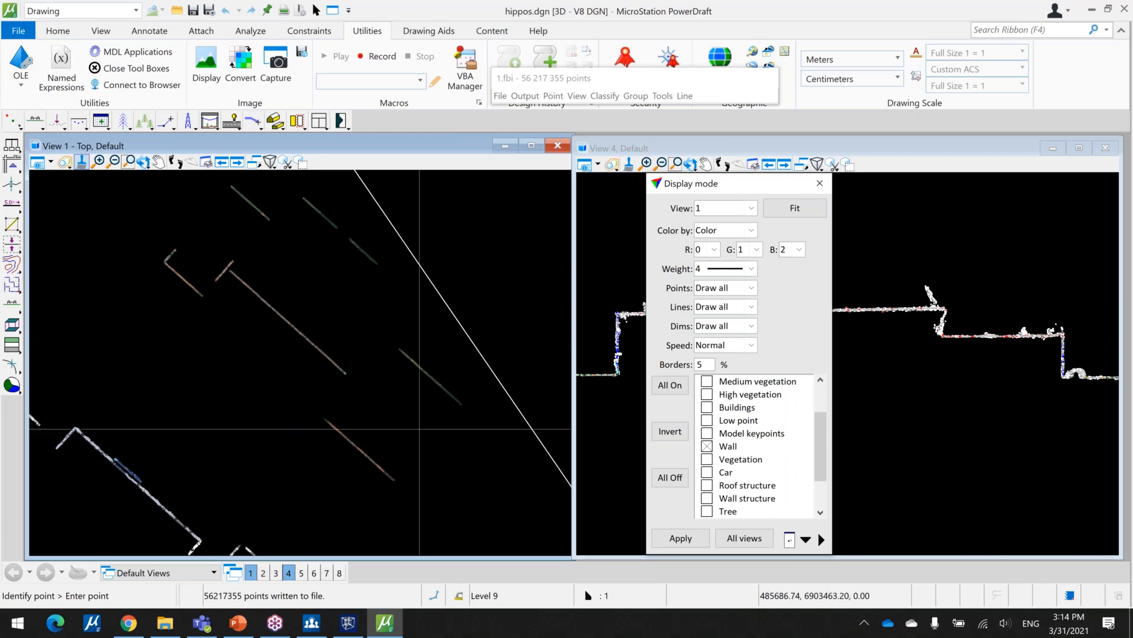
middle_drag(322, 332, 288, 332)
middle_drag(391, 390, 387, 390)
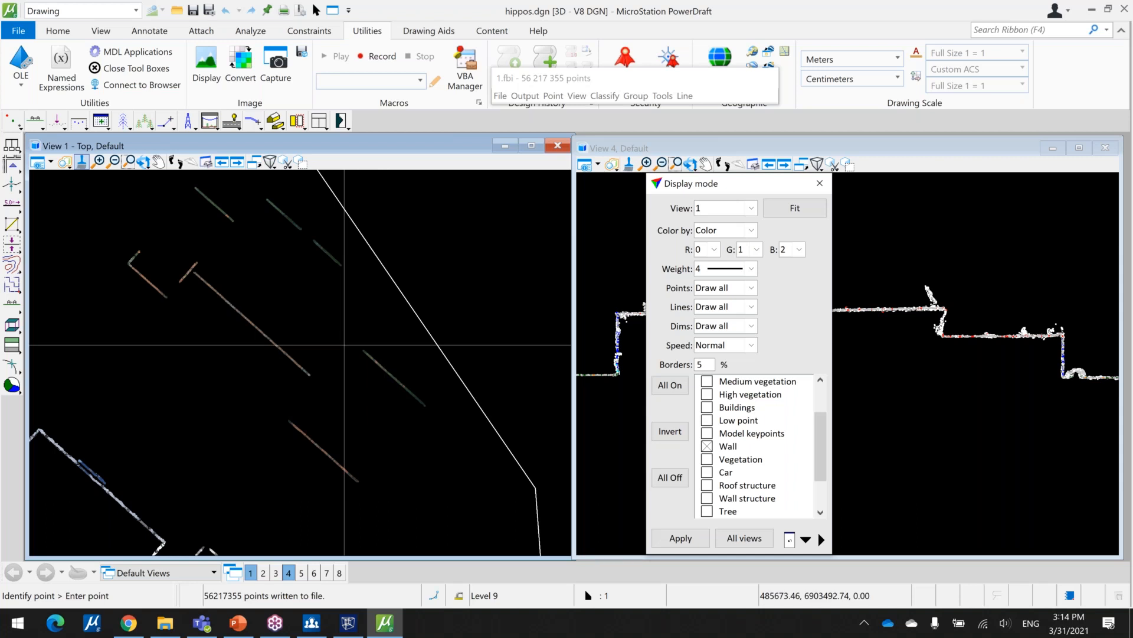
Show the Wall structure class on its own in View 1, and add the Wall and Buildings classes to it.
click(709, 449)
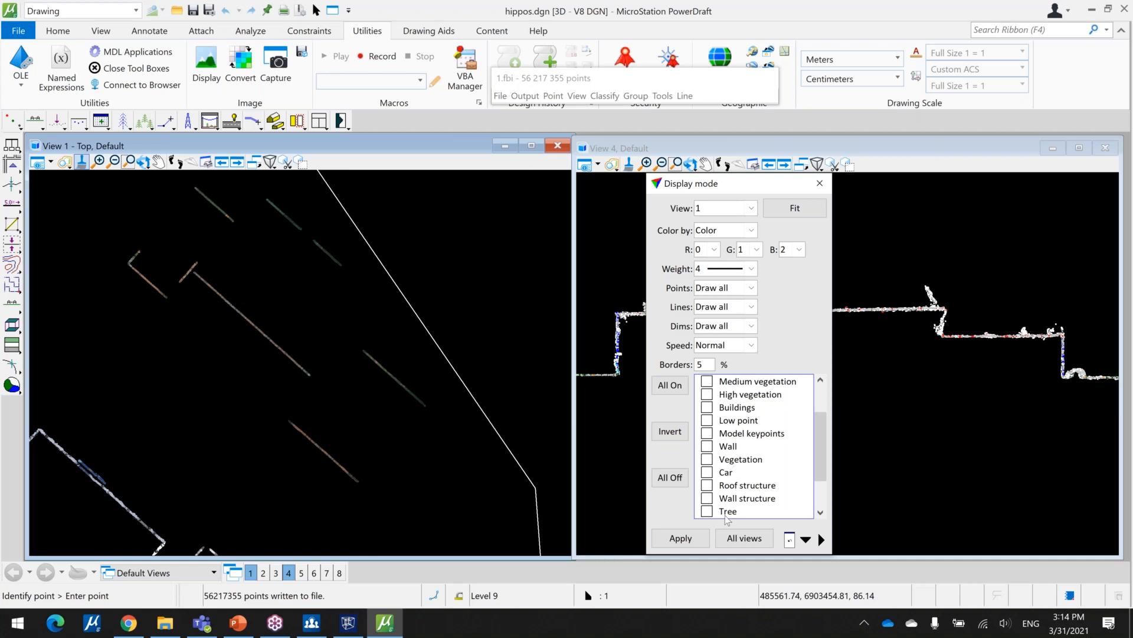
click(682, 538)
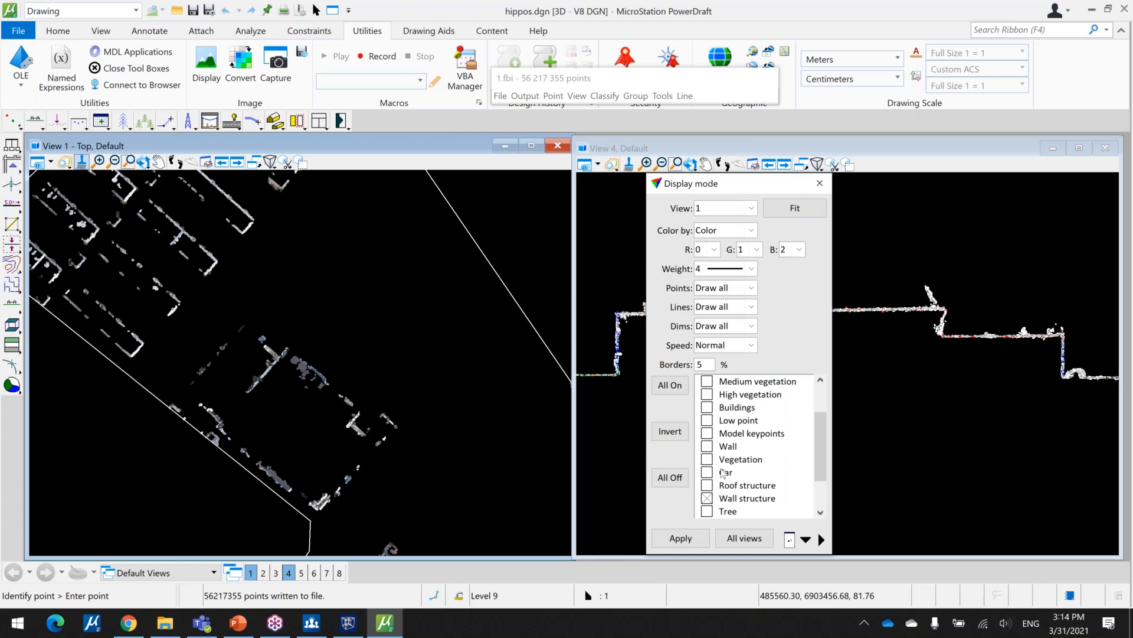
click(715, 451)
click(719, 411)
click(707, 542)
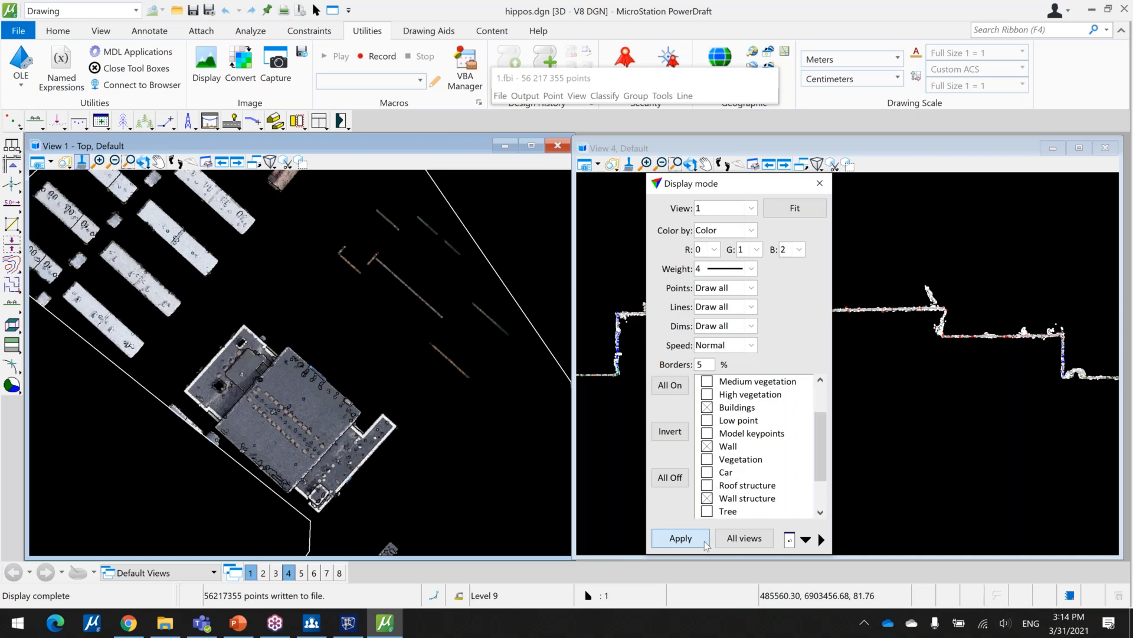
Examine the combined building, wall and wall structure points in View 1 across the apartment blocks, hall and nearby buildings.
middle_drag(383, 413, 401, 422)
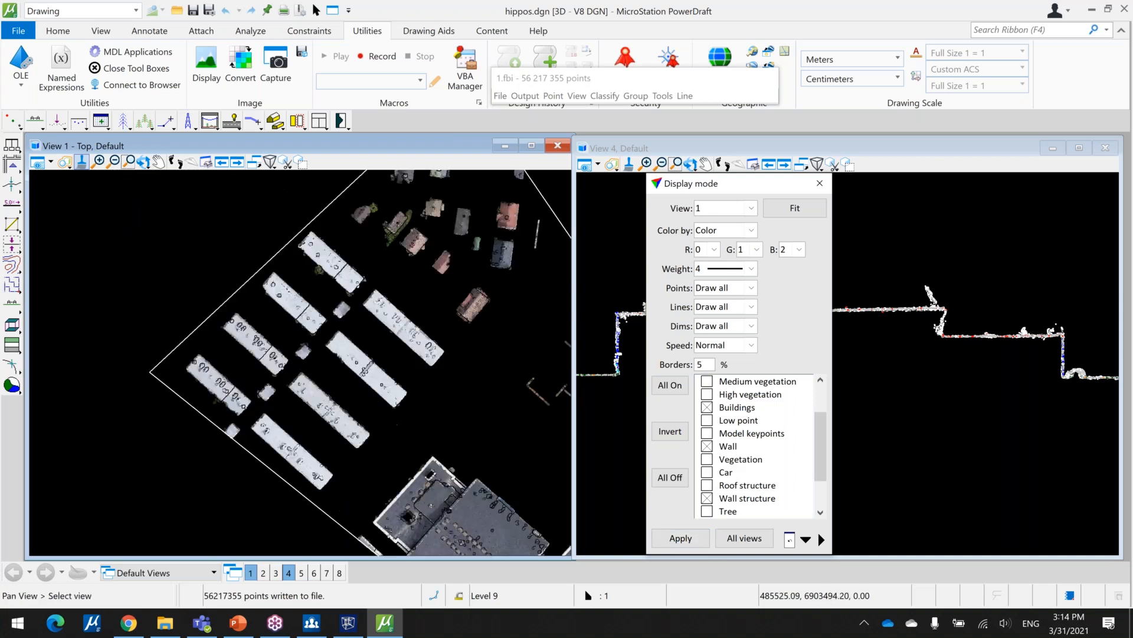
middle_drag(402, 270, 363, 322)
middle_drag(287, 239, 206, 133)
middle_drag(354, 405, 289, 219)
middle_drag(340, 366, 395, 486)
scroll(289, 303, up, 4)
scroll(289, 303, up, 1)
middle_drag(289, 303, 427, 468)
scroll(387, 418, down, 2)
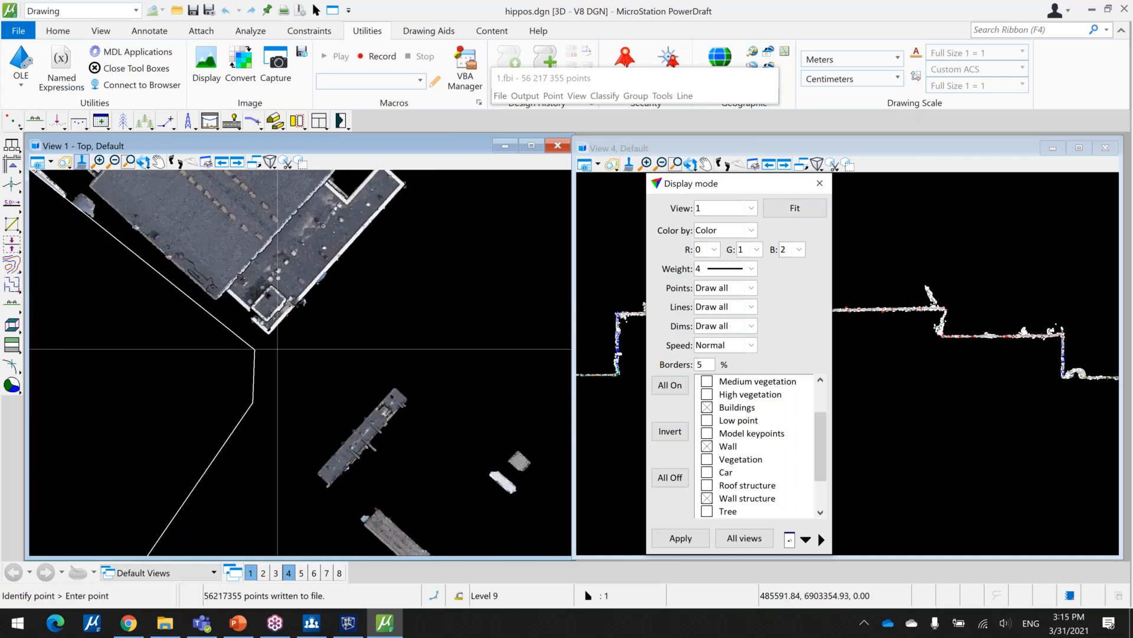
middle_drag(302, 303, 415, 444)
middle_drag(299, 240, 375, 405)
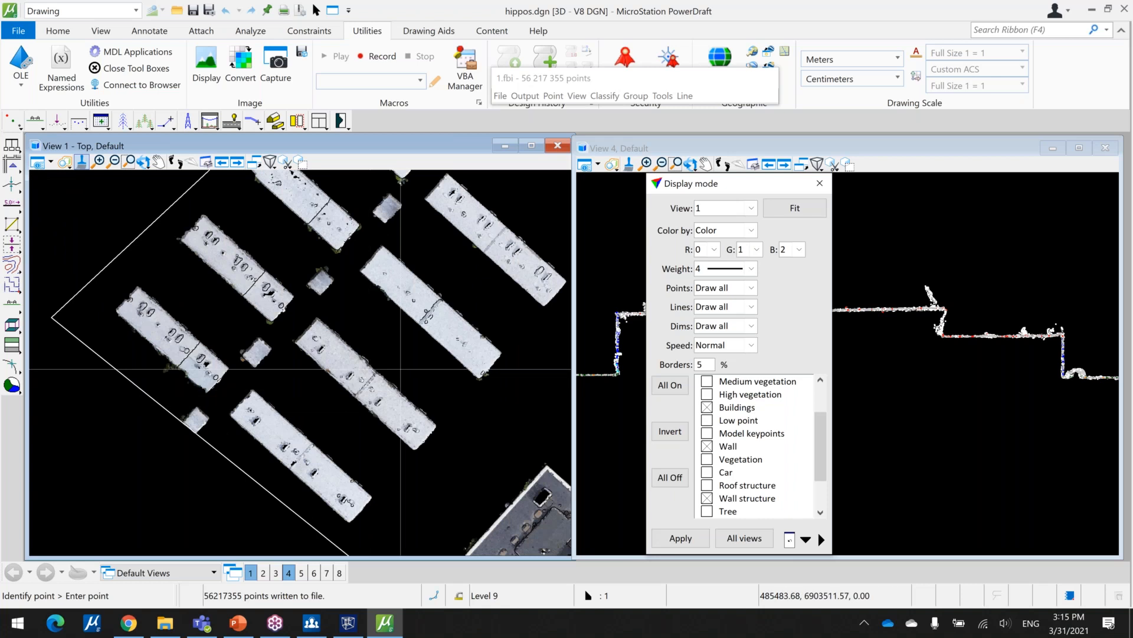
Display only the Tree class in View 1 instead of the building and wall classes.
click(675, 480)
click(707, 511)
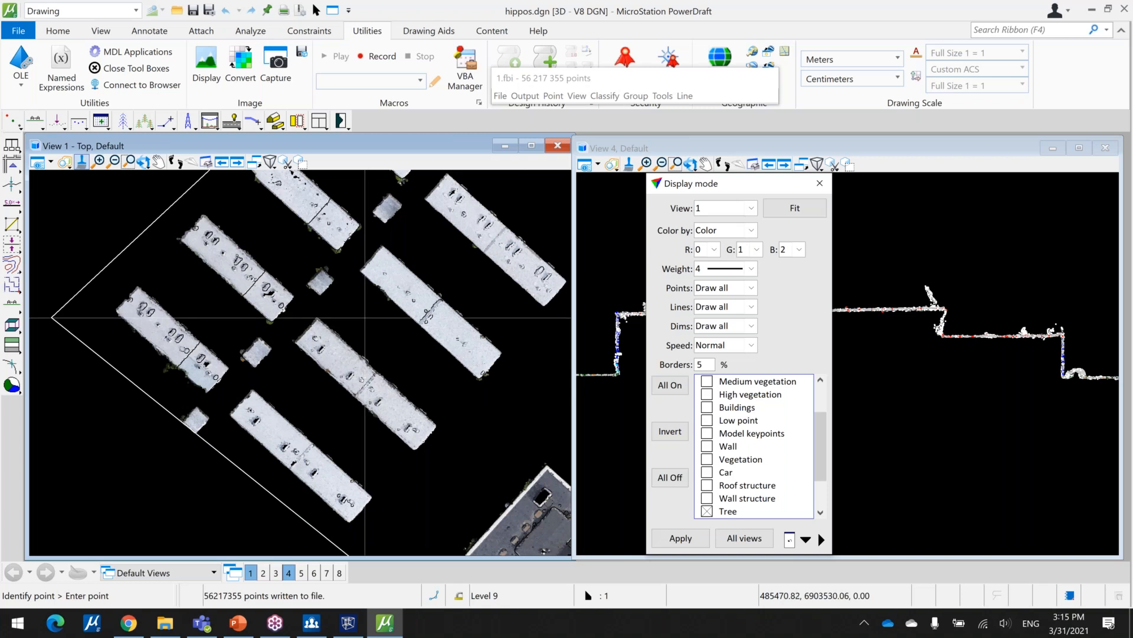
click(680, 538)
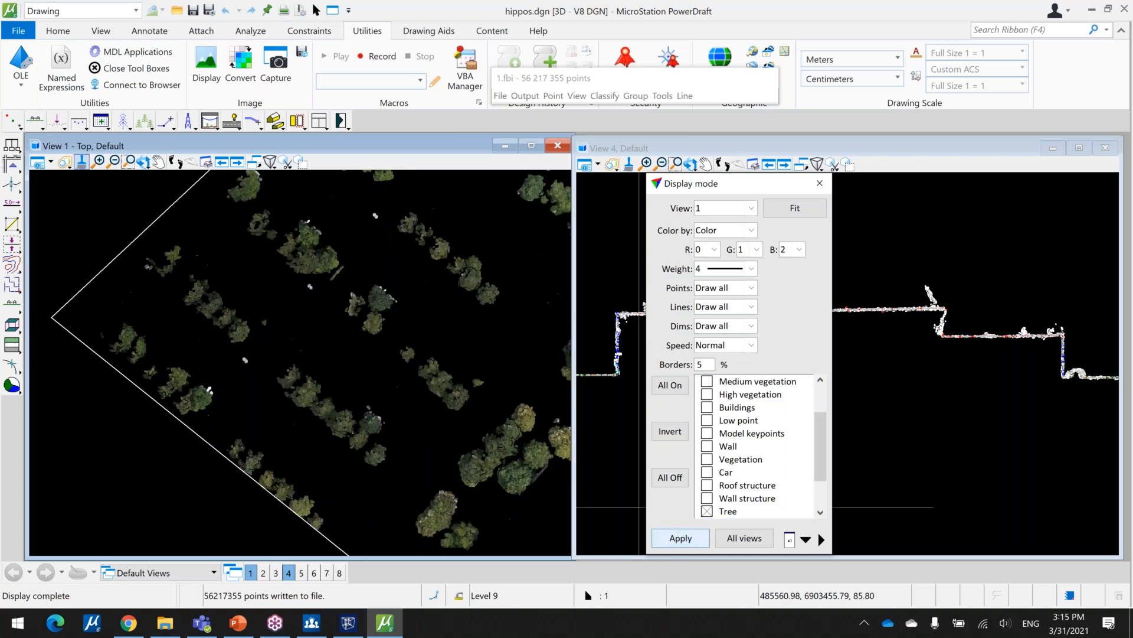
Examine the tree points in View 1 across the whole area, from the apartment blocks to the wooded southern boundary.
scroll(401, 354, down, 2)
middle_drag(400, 355, 127, 339)
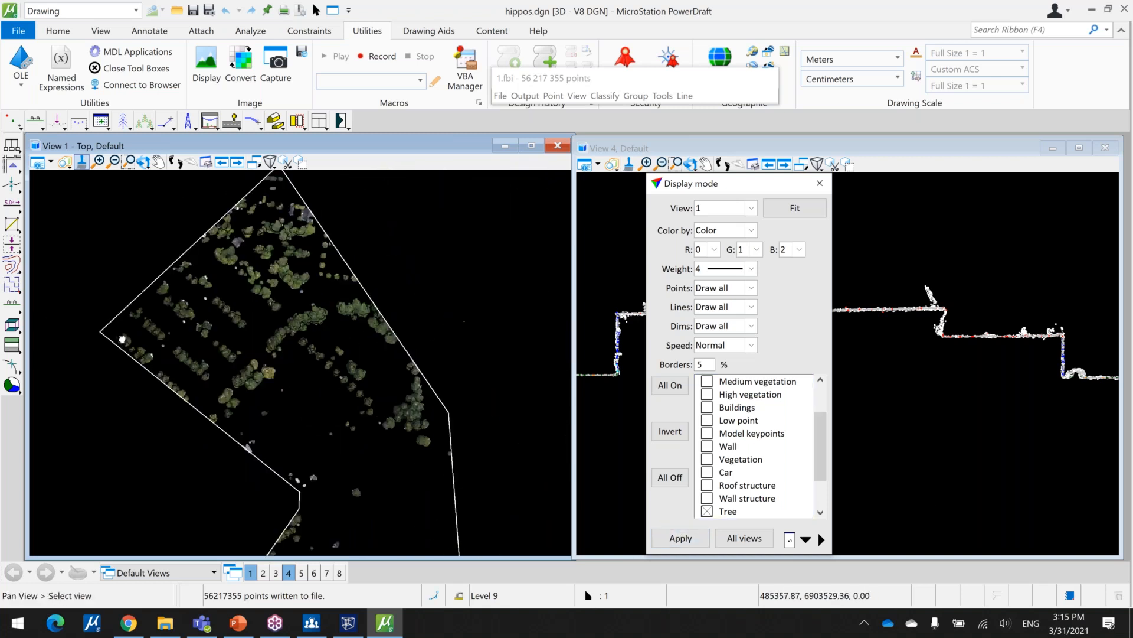
scroll(304, 410, up, 3)
scroll(304, 409, down, 3)
middle_drag(298, 490, 319, 259)
scroll(319, 385, up, 3)
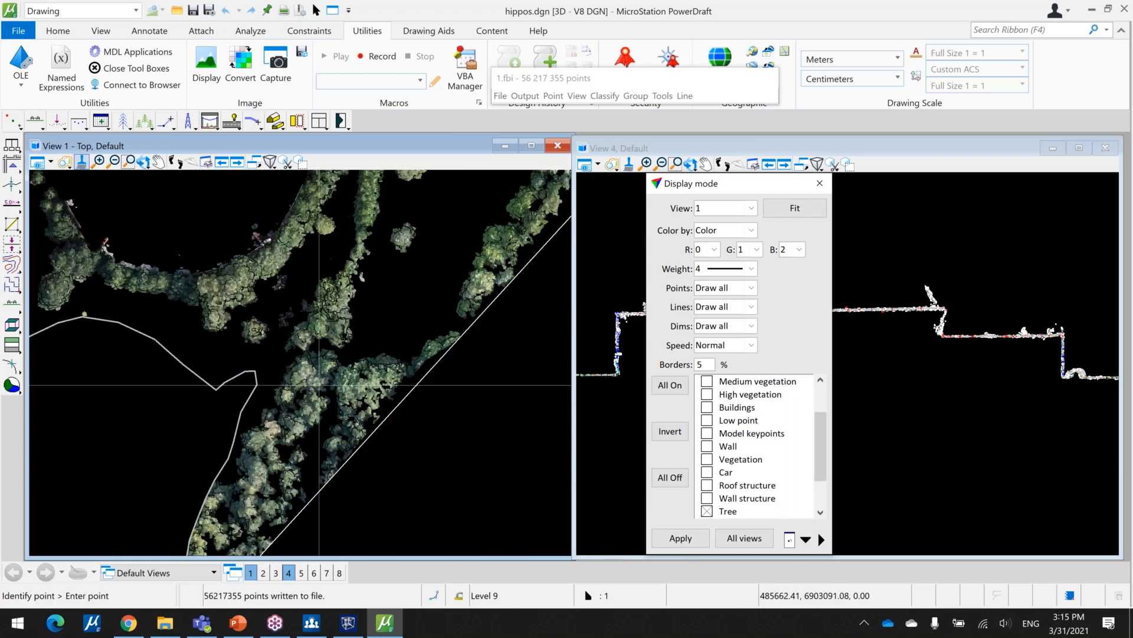
scroll(320, 385, down, 3)
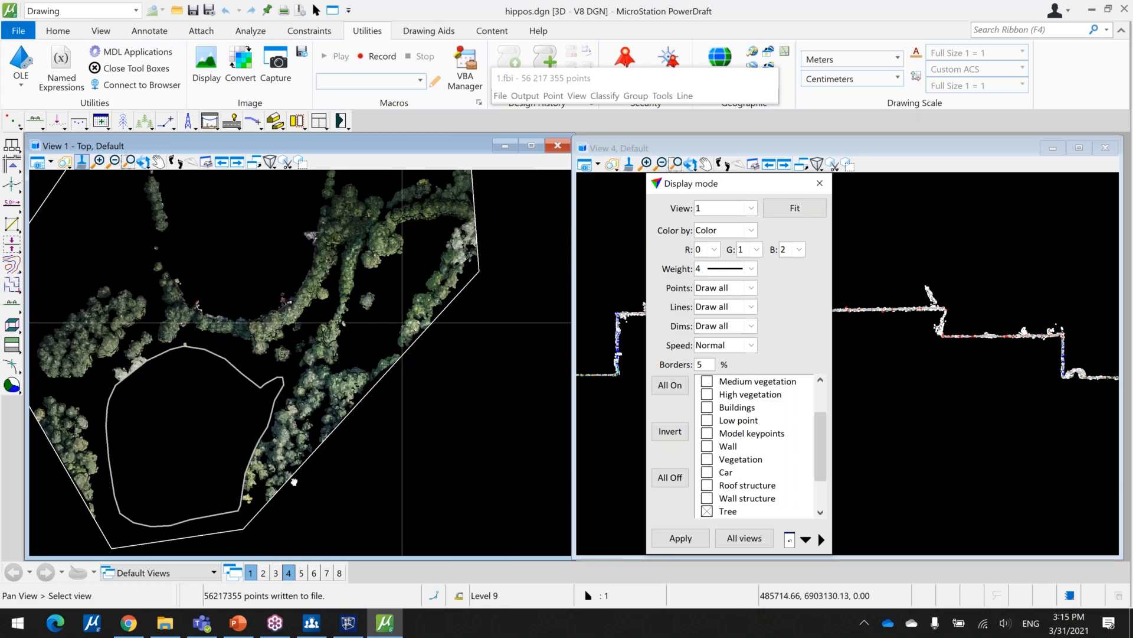
middle_drag(410, 261, 304, 417)
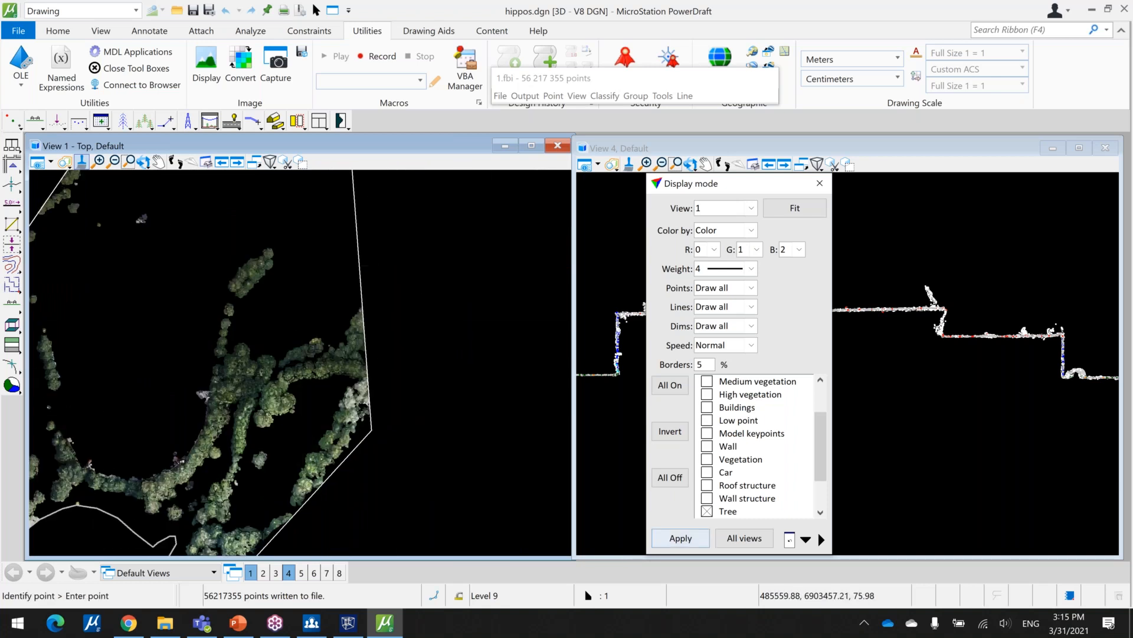
scroll(287, 319, down, 4)
middle_drag(286, 319, 418, 466)
scroll(319, 310, up, 7)
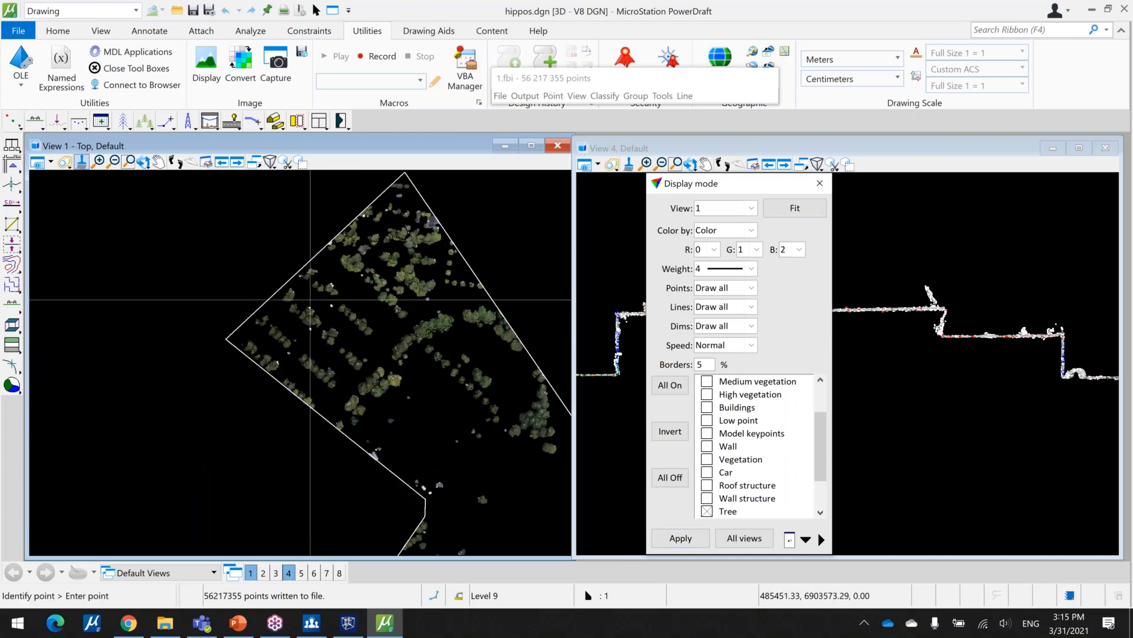
scroll(325, 331, down, 3)
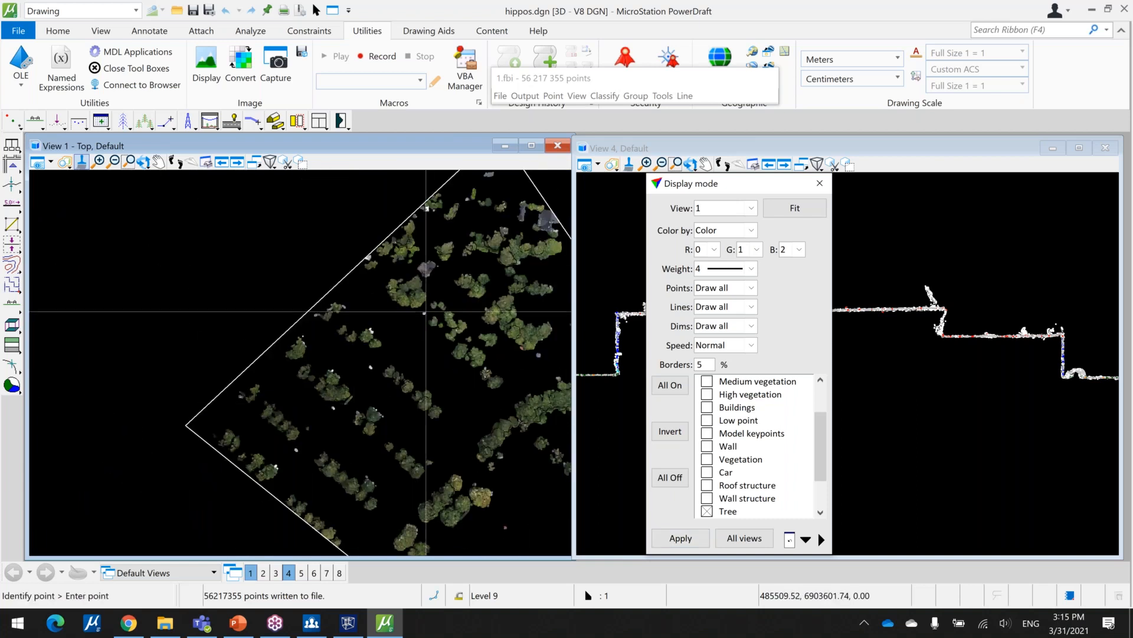
middle_drag(336, 399, 296, 267)
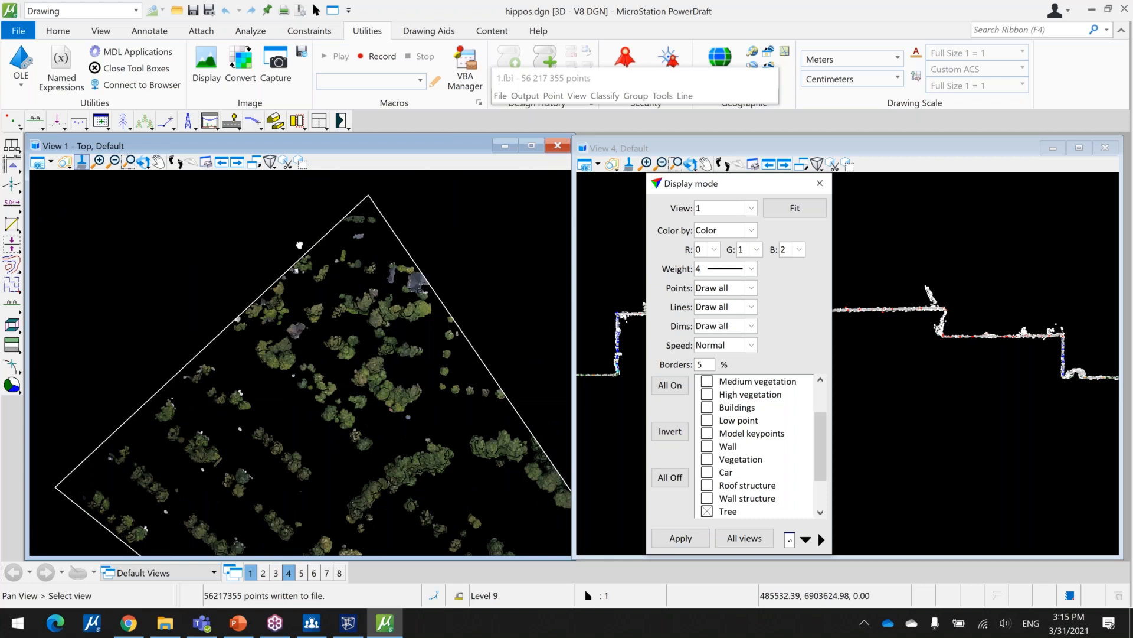
scroll(297, 267, up, 3)
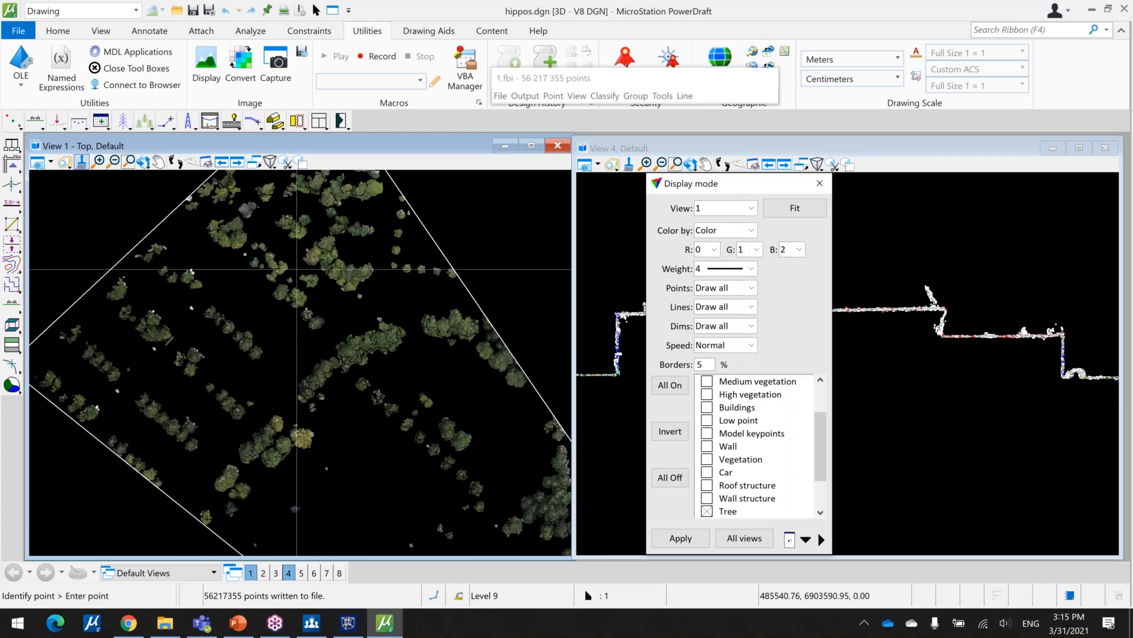
Replace Tree in View 1 with the Car class listed between Vegetation and Roof structure, and check the area for its points.
click(717, 513)
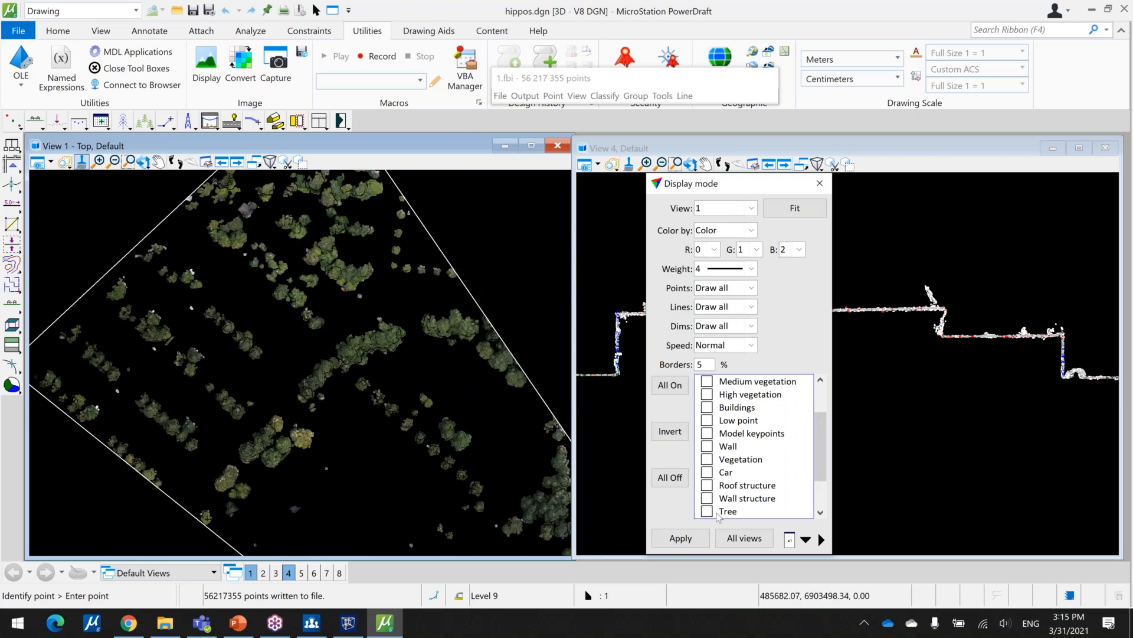
click(717, 475)
click(687, 539)
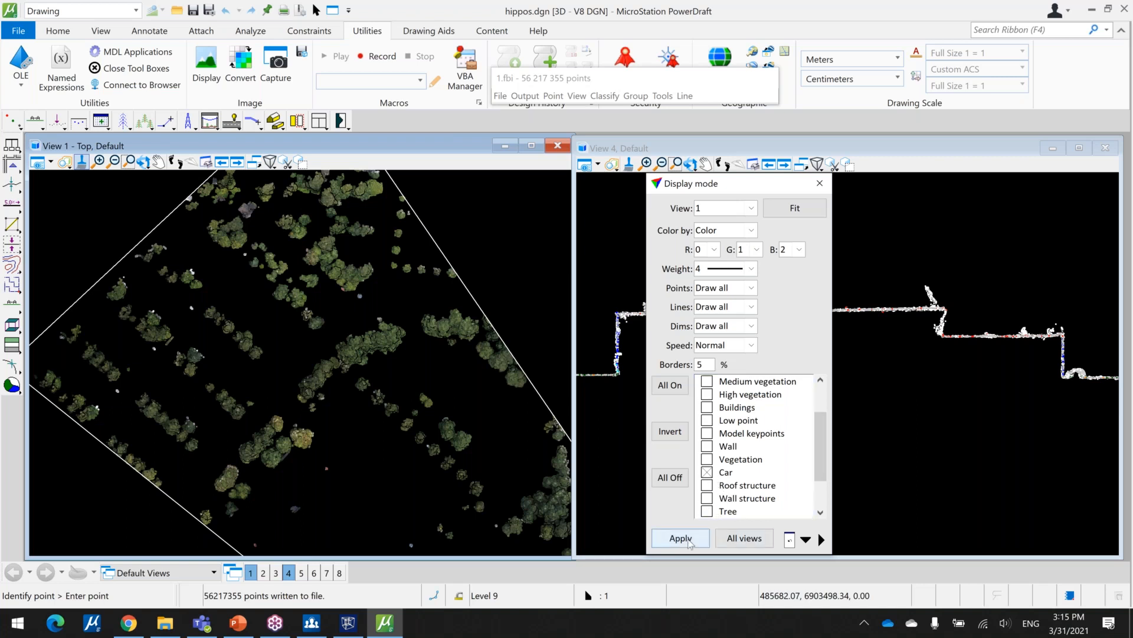
scroll(359, 382, down, 3)
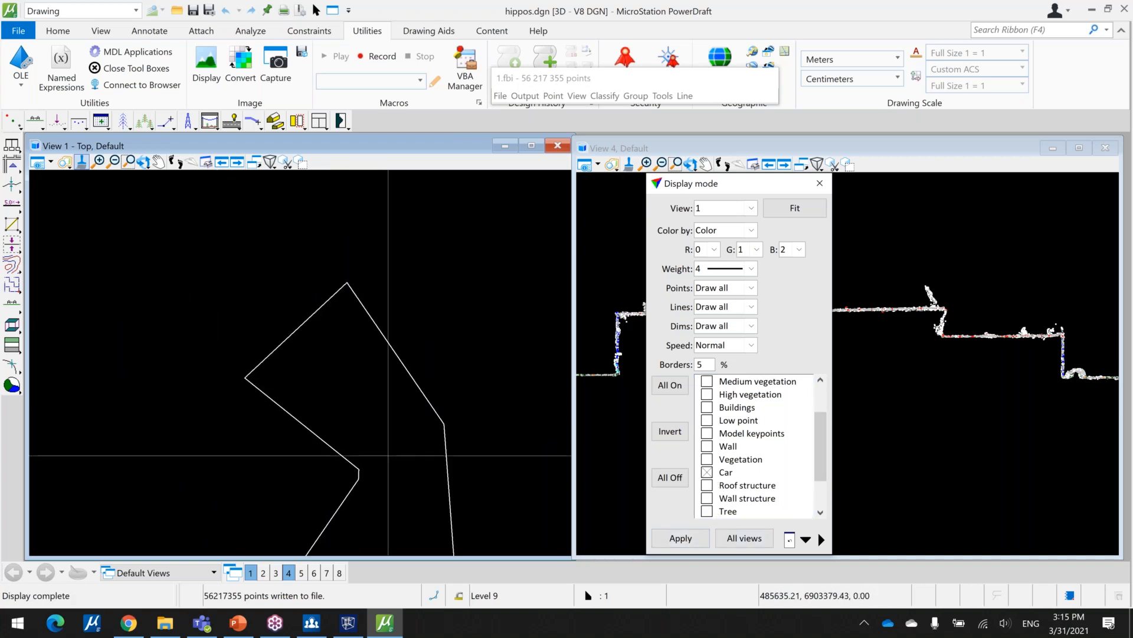
middle_drag(388, 455, 347, 320)
click(716, 479)
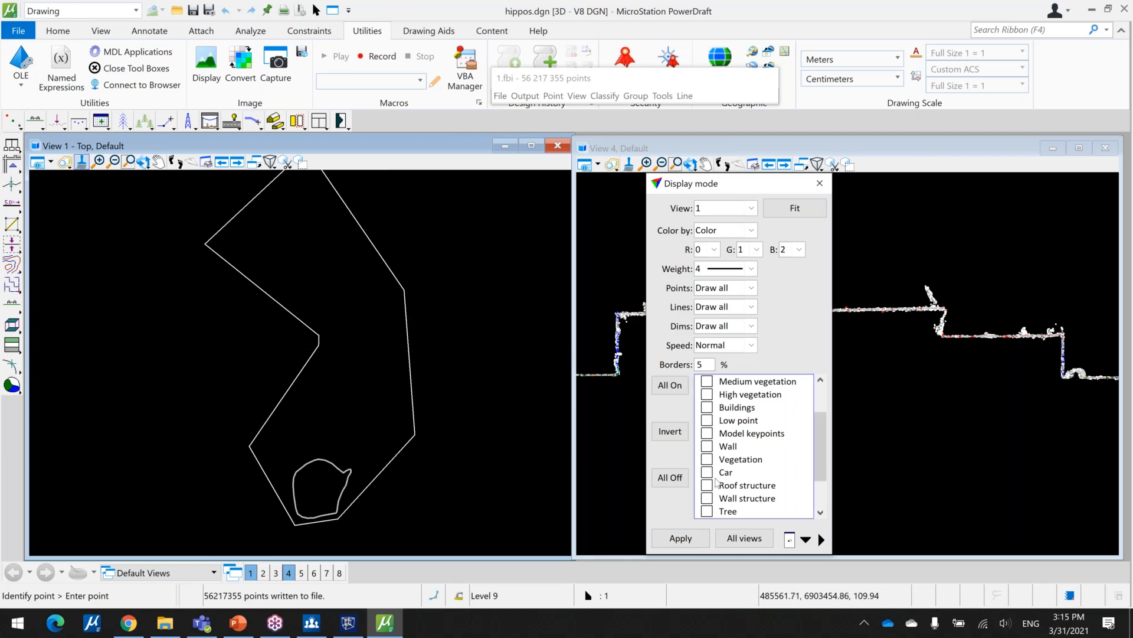
click(700, 538)
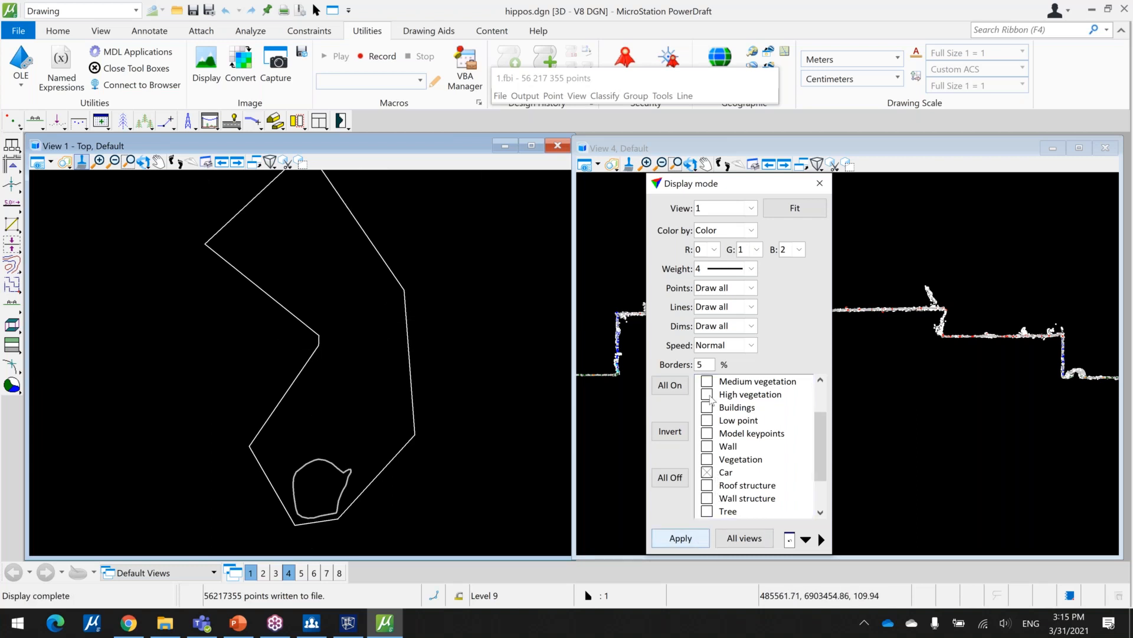
Check the target classes of the Classify groups by best match step in the 02_features.mac macro, and close it without changes.
click(661, 97)
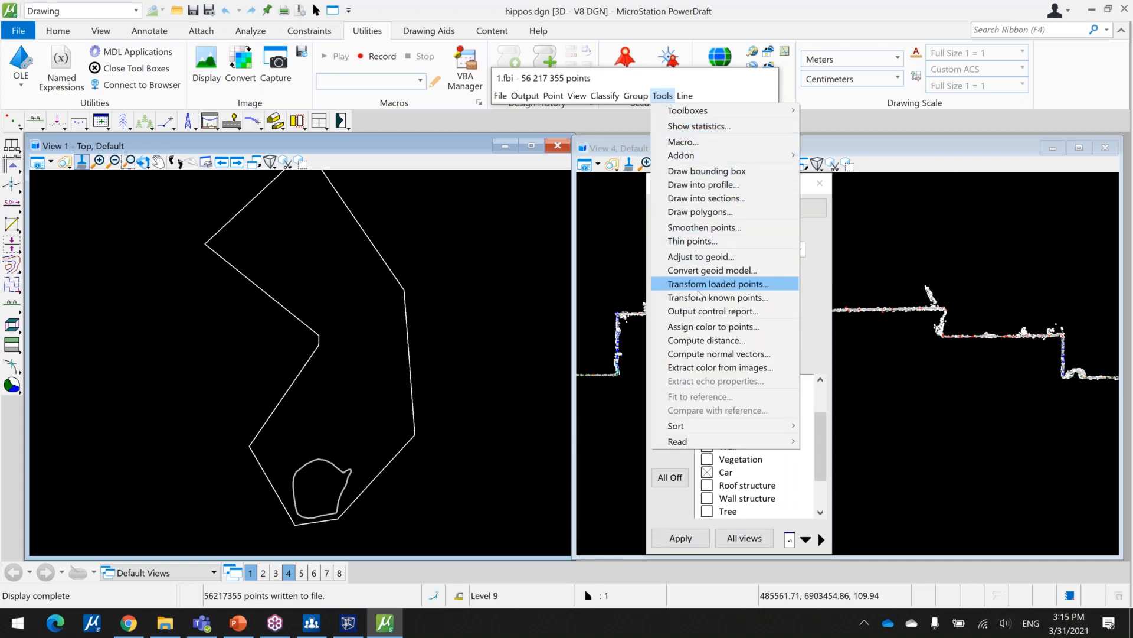
click(683, 141)
click(535, 338)
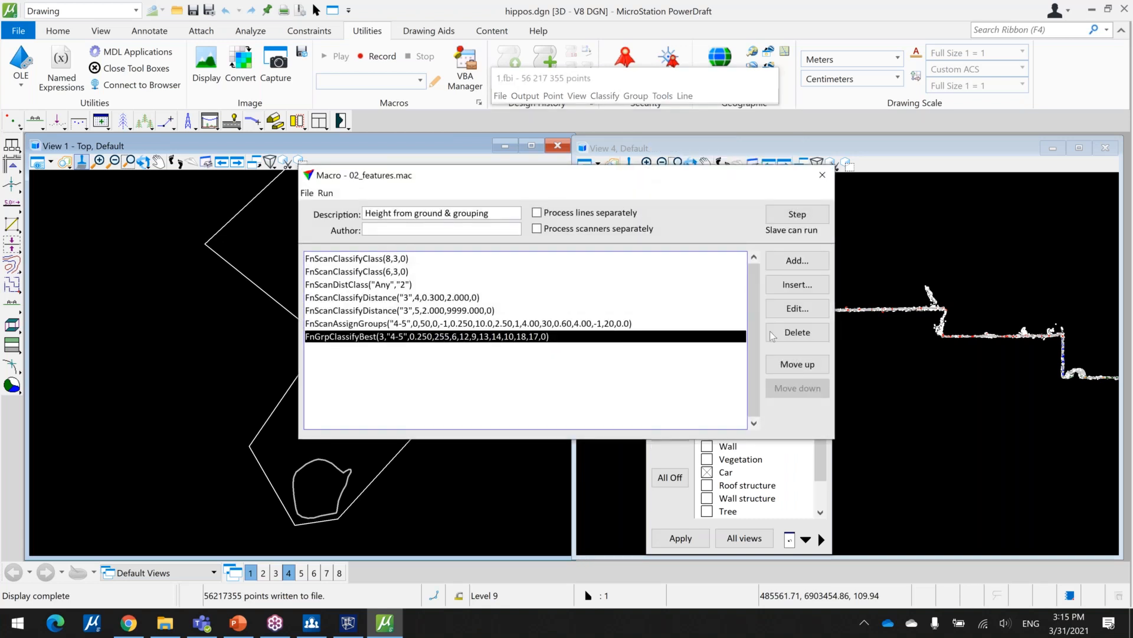
click(790, 311)
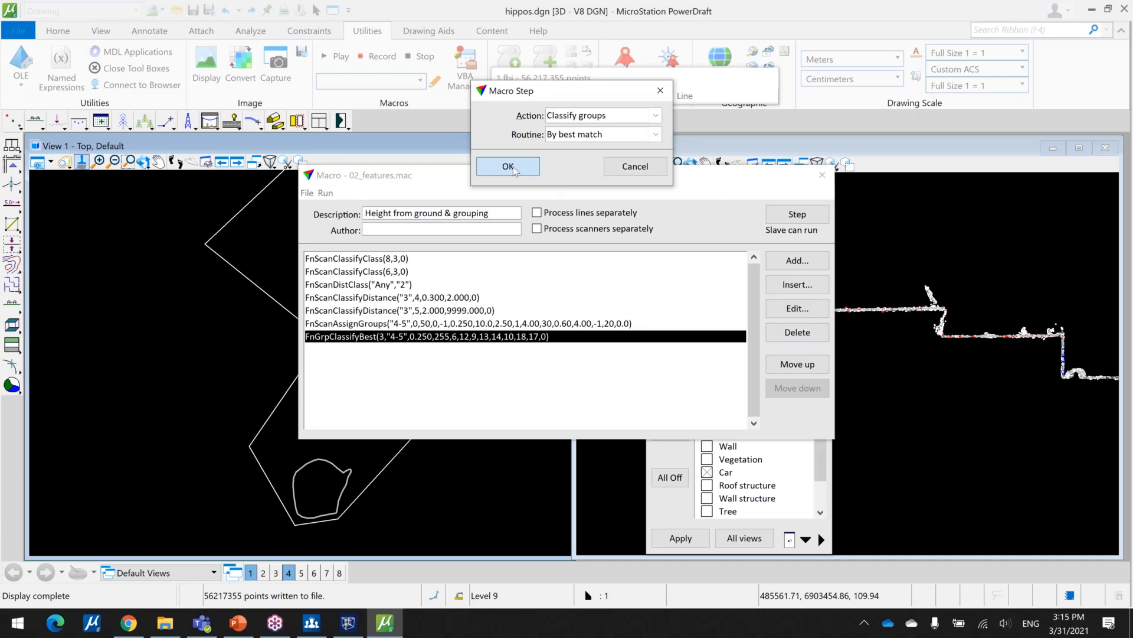
click(513, 169)
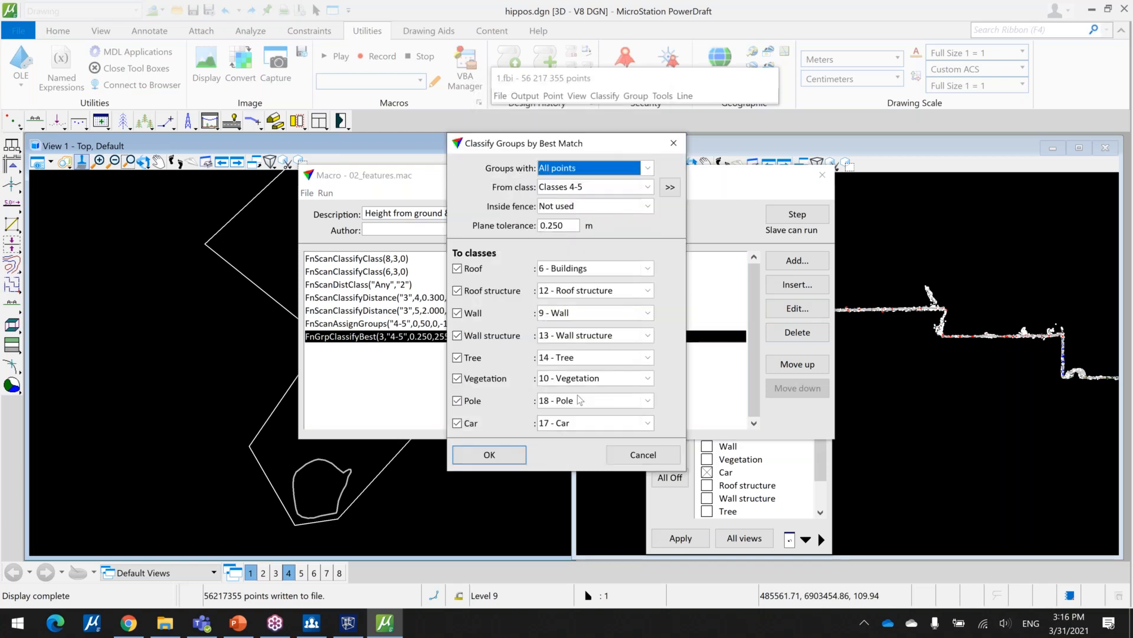
click(670, 144)
click(824, 178)
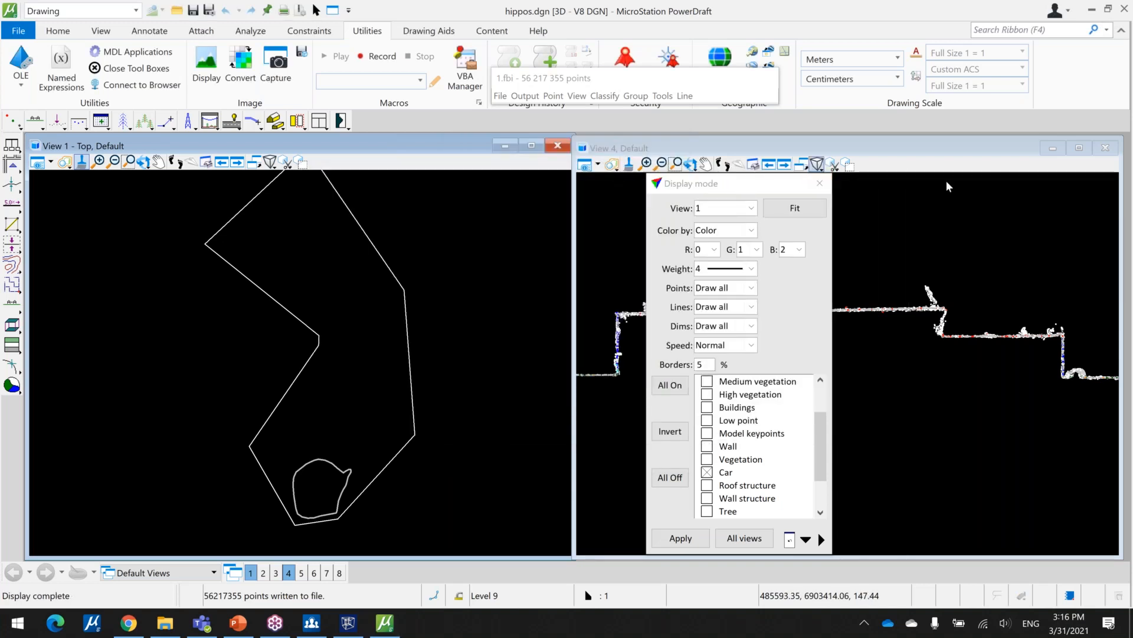
Display only the Car class listed just above Pole in View 1, with the other Car class off.
scroll(711, 428, down, 2)
click(707, 422)
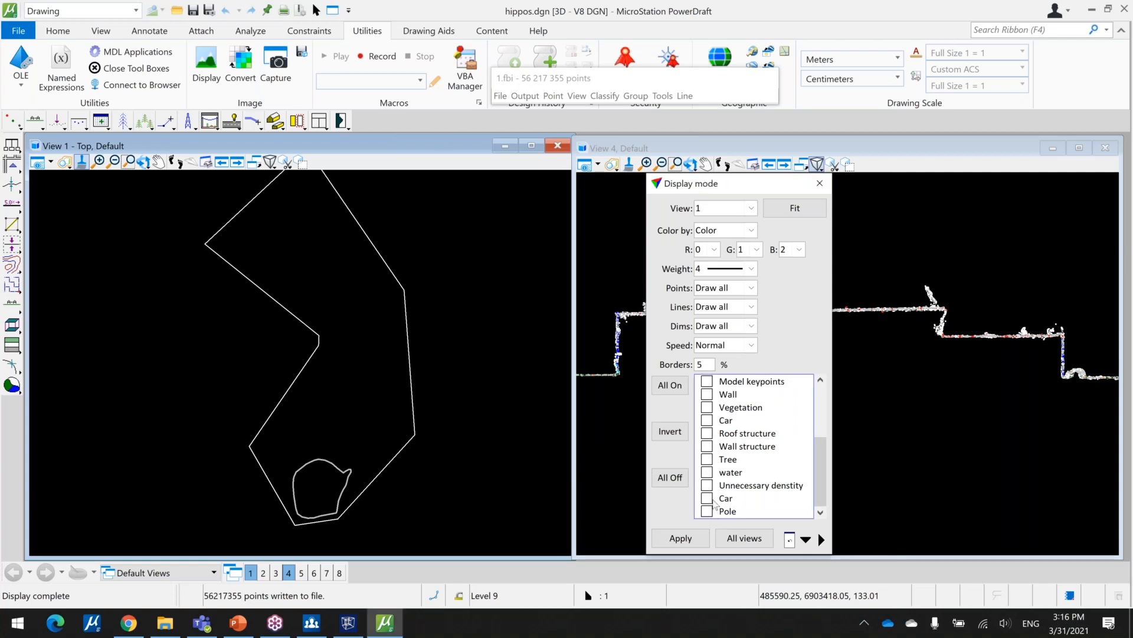
click(691, 541)
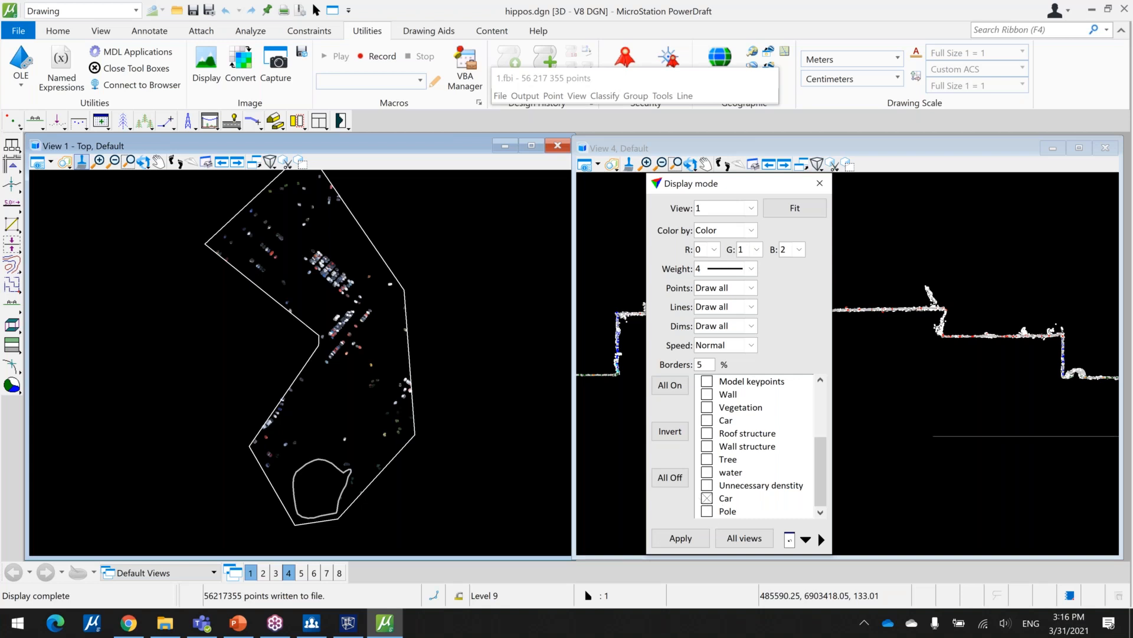
Examine the car points in View 1 across the large parking areas, the residential streets and the rest of the site.
scroll(354, 250, up, 5)
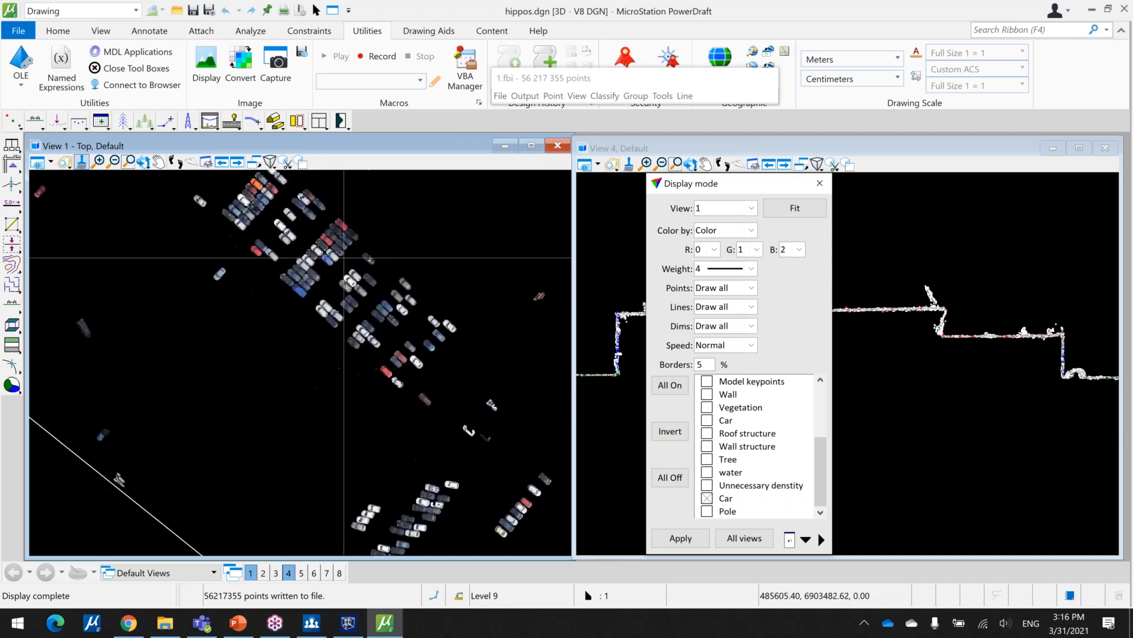
middle_drag(354, 250, 413, 377)
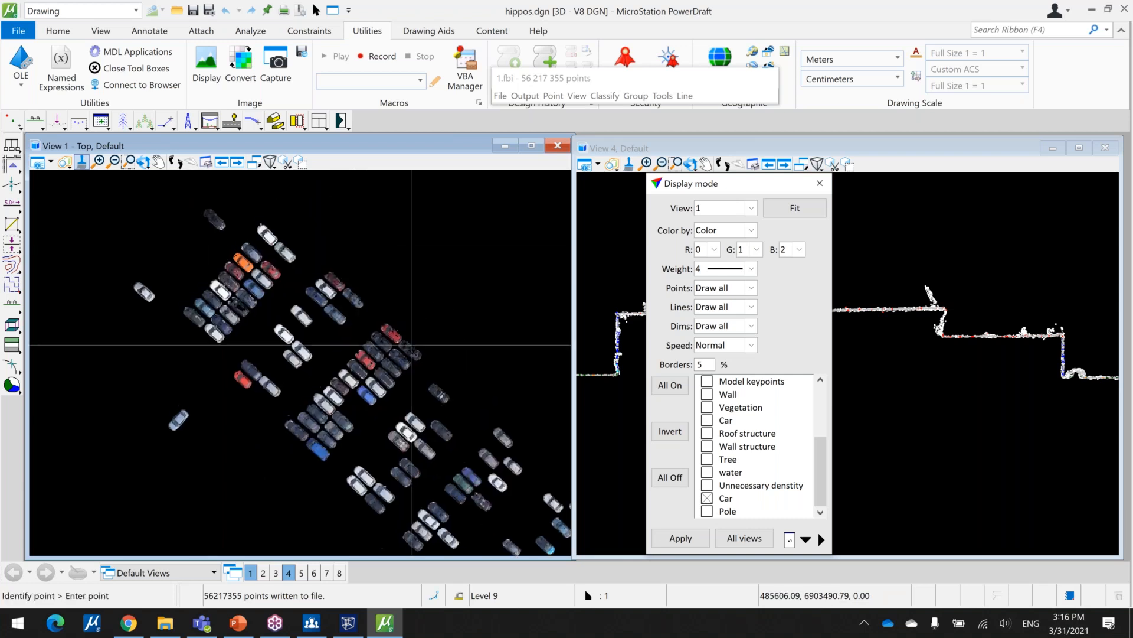
scroll(392, 378, down, 3)
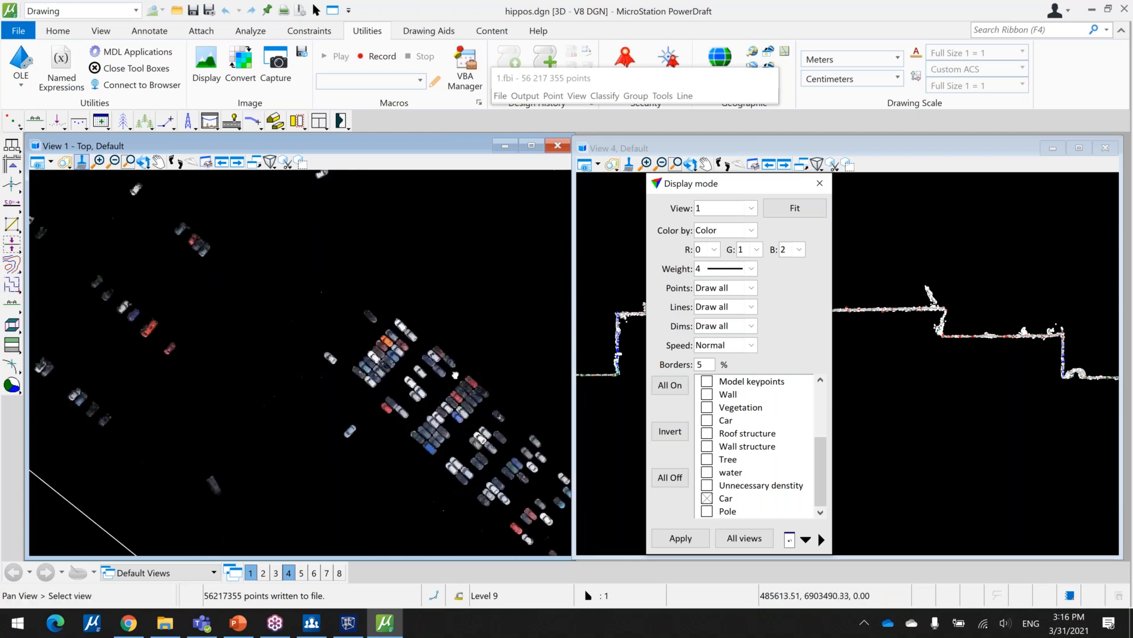
middle_drag(331, 240, 286, 294)
middle_drag(463, 482, 333, 299)
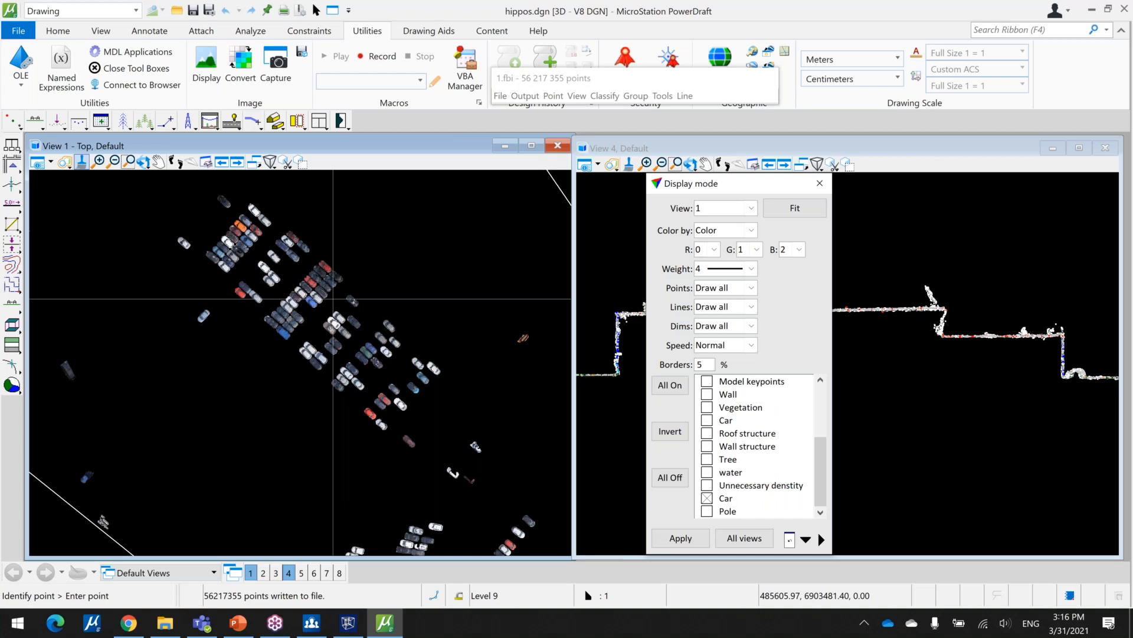
middle_drag(387, 471, 303, 320)
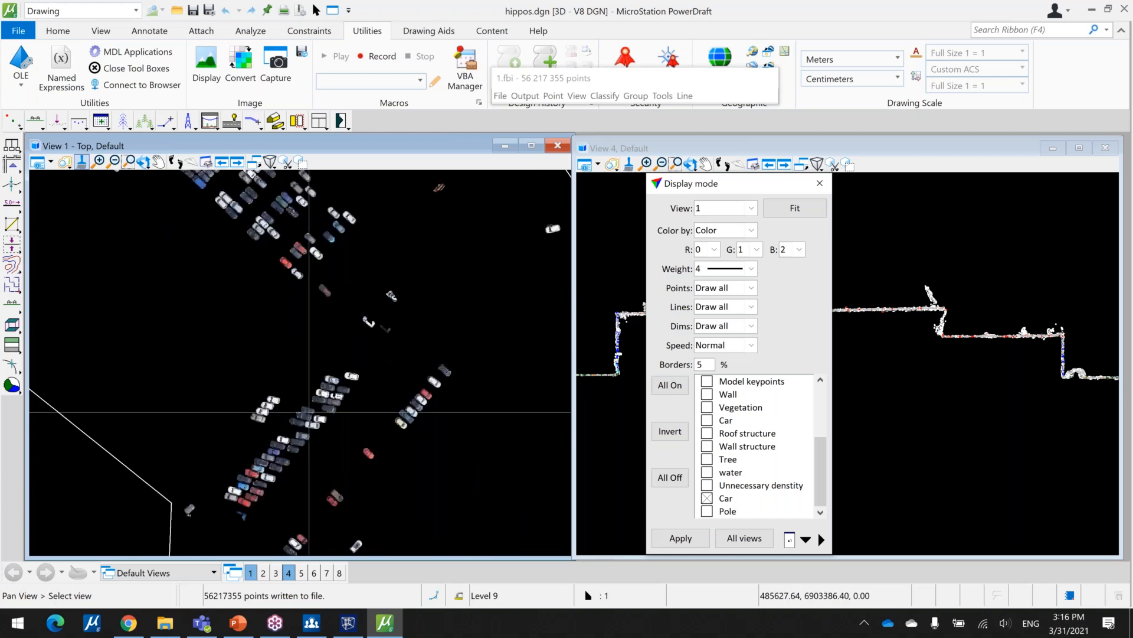
scroll(309, 412, down, 2)
scroll(261, 328, down, 2)
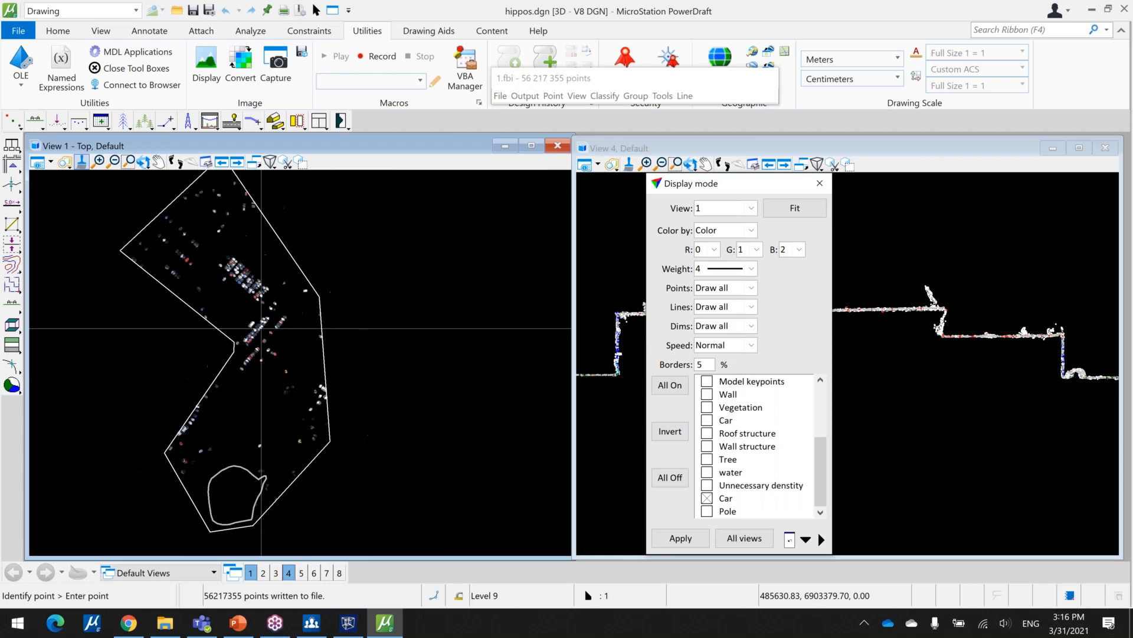
middle_drag(286, 387, 341, 322)
scroll(386, 352, up, 3)
middle_drag(371, 241, 417, 345)
middle_drag(257, 227, 391, 400)
scroll(254, 364, down, 3)
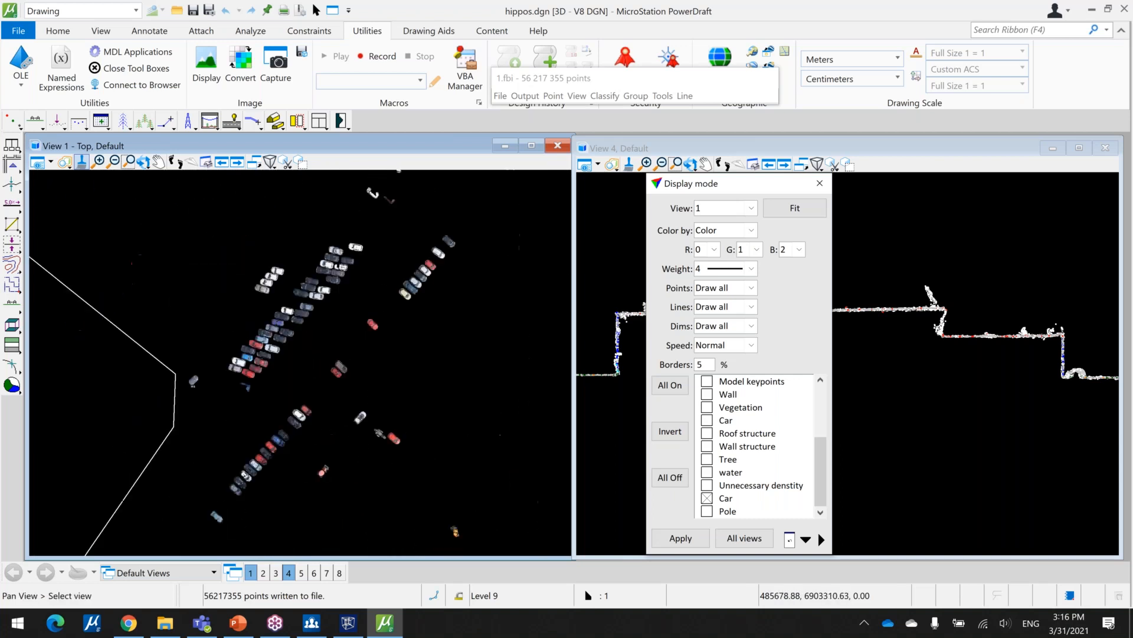
scroll(428, 425, up, 3)
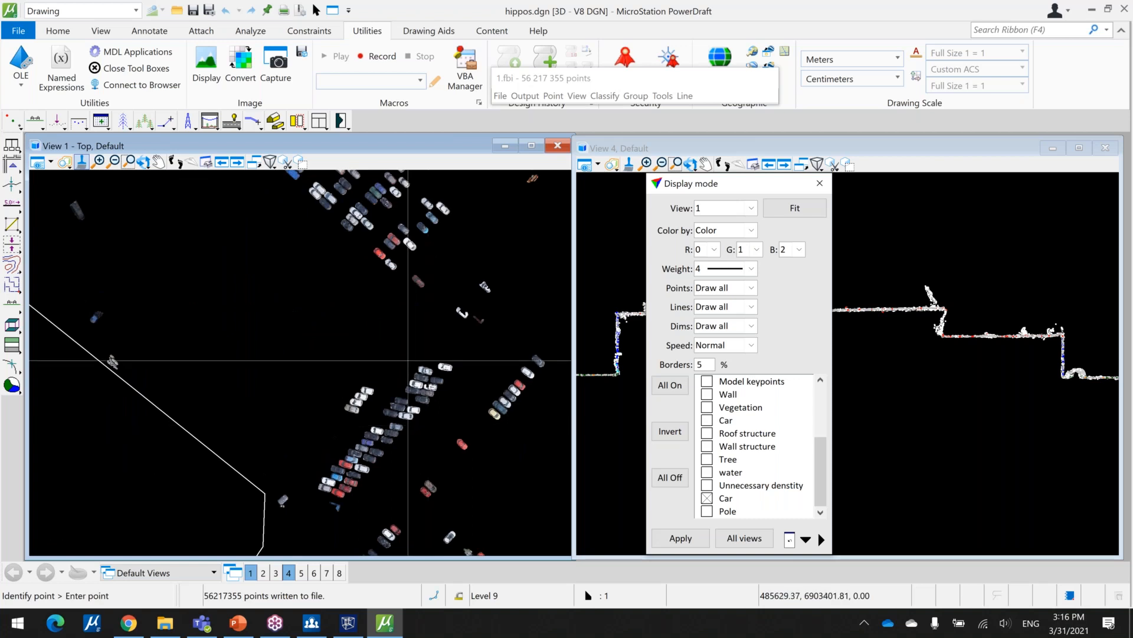
scroll(408, 360, down, 5)
middle_drag(376, 276, 421, 367)
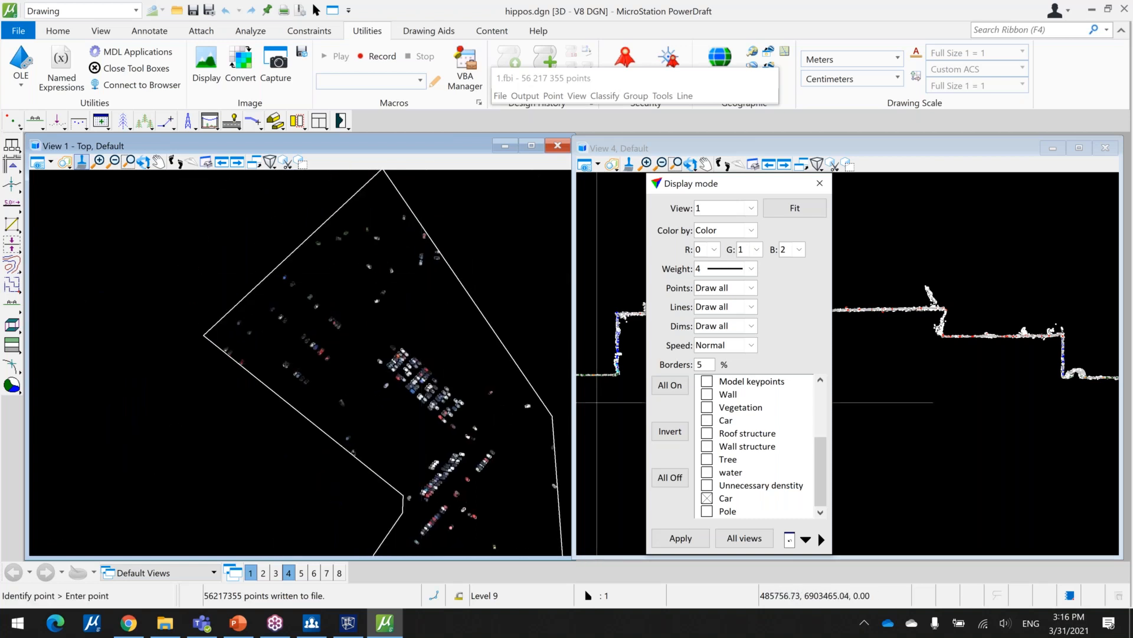
Display only the Pole class in View 1 and inspect the rows of poles across the site.
click(671, 477)
click(706, 512)
click(681, 538)
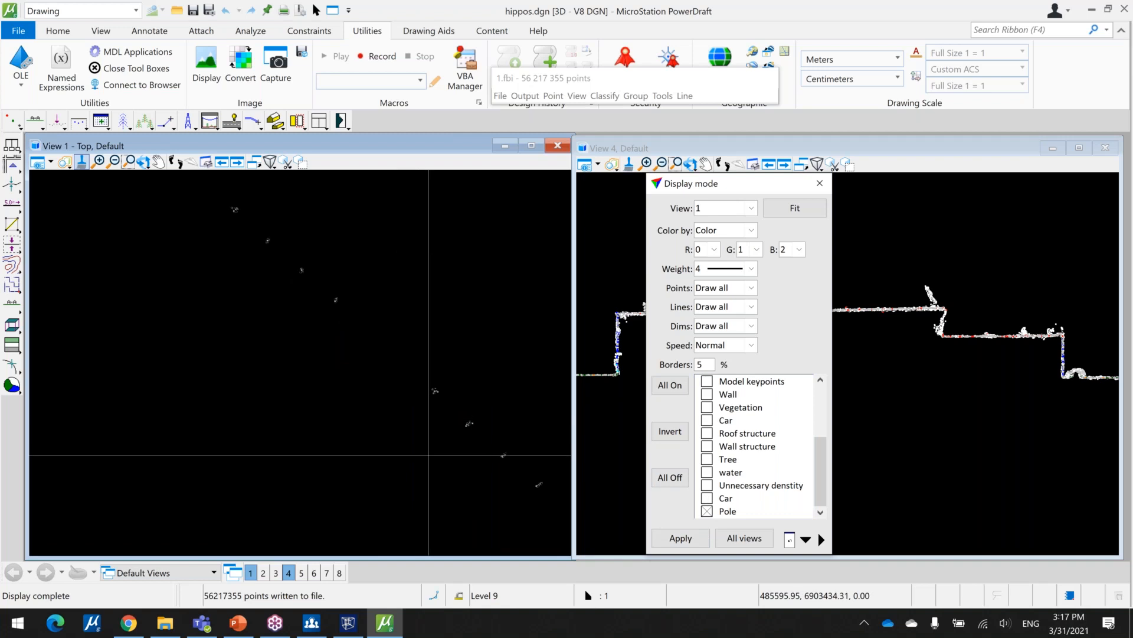
middle_drag(428, 455, 275, 414)
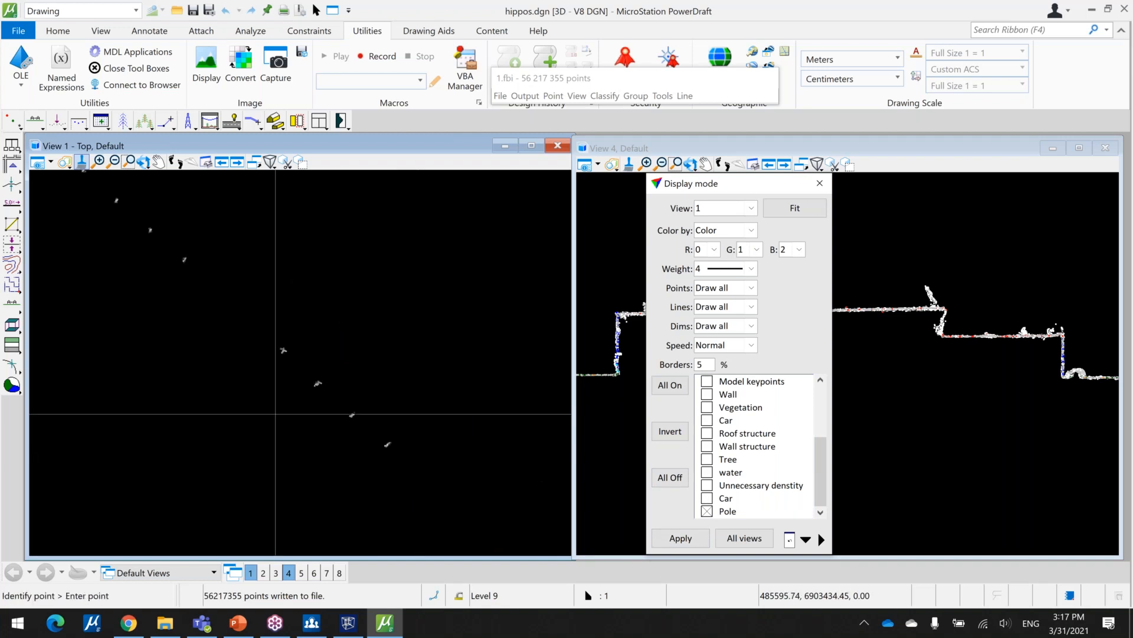
scroll(275, 414, down, 10)
middle_drag(313, 459, 294, 291)
Display only the Vegetation class in View 1 instead of Pole, and inspect its points in the northern part of the site.
click(709, 511)
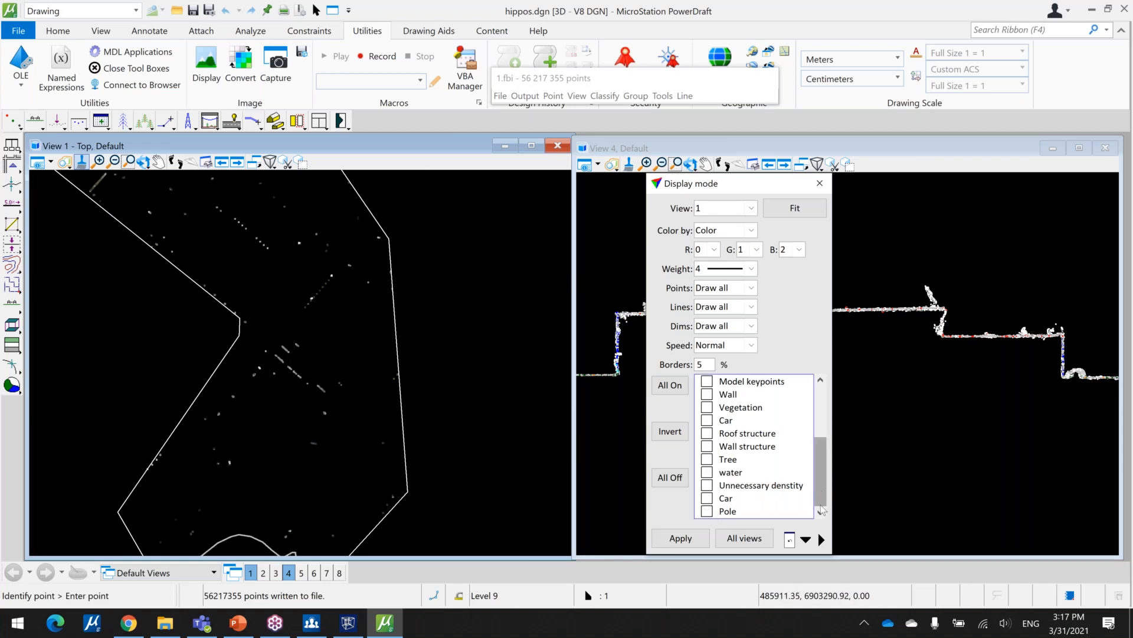
click(708, 407)
click(686, 537)
middle_drag(416, 287, 526, 471)
scroll(337, 314, up, 3)
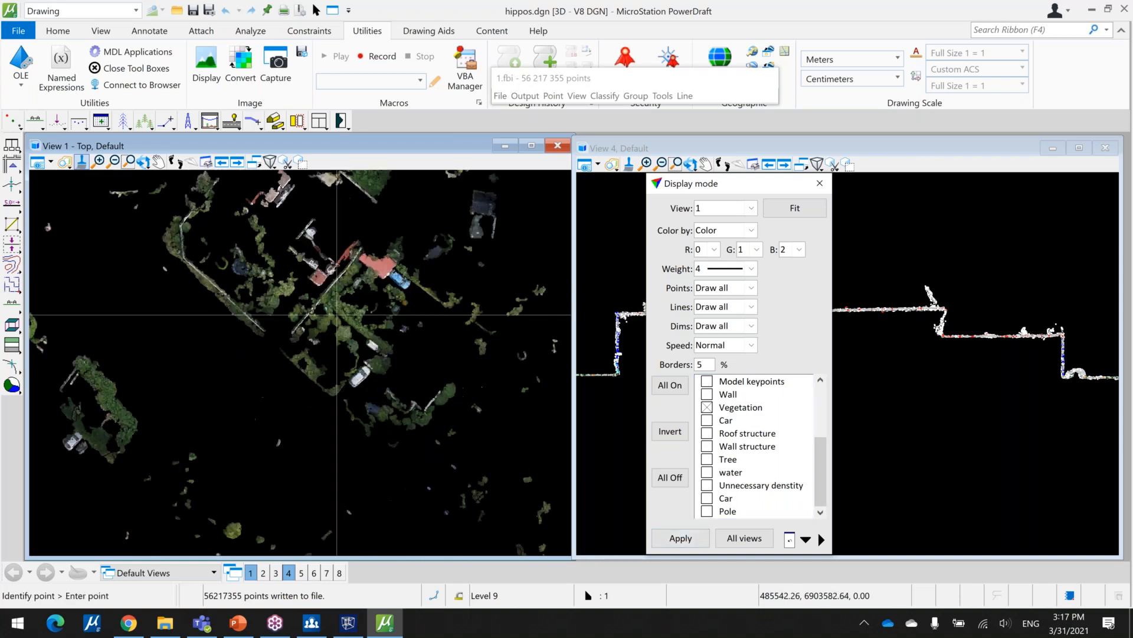
Examine the Vegetation points in View 1 around the parking lots, hedges, tennis courts and southern part of the site.
scroll(336, 450, down, 3)
middle_drag(357, 525, 217, 255)
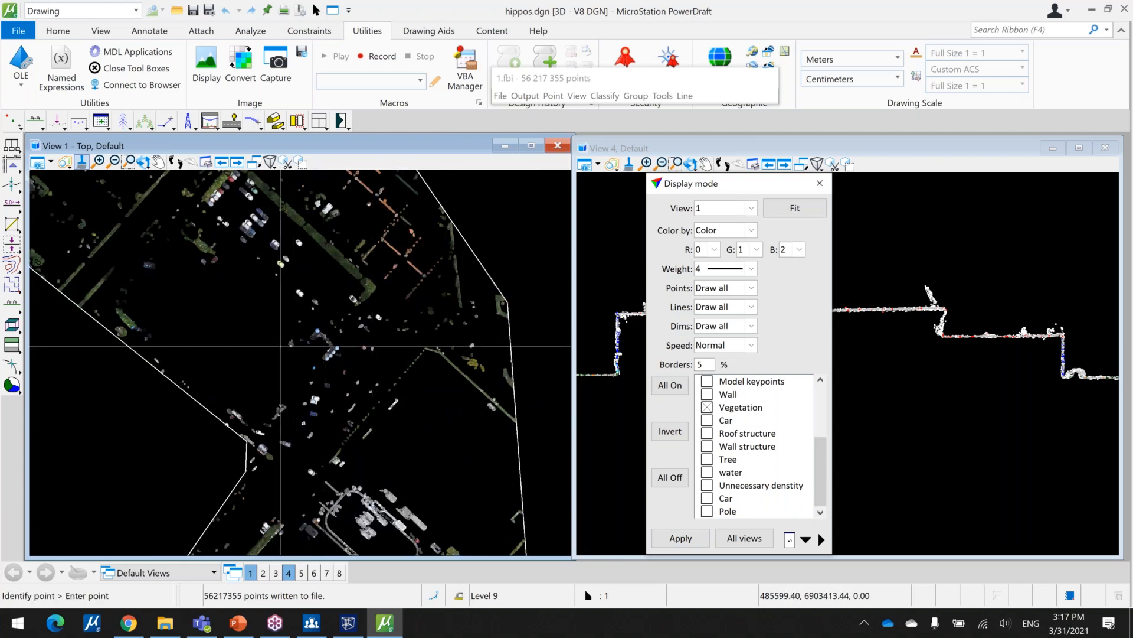
scroll(329, 361, up, 4)
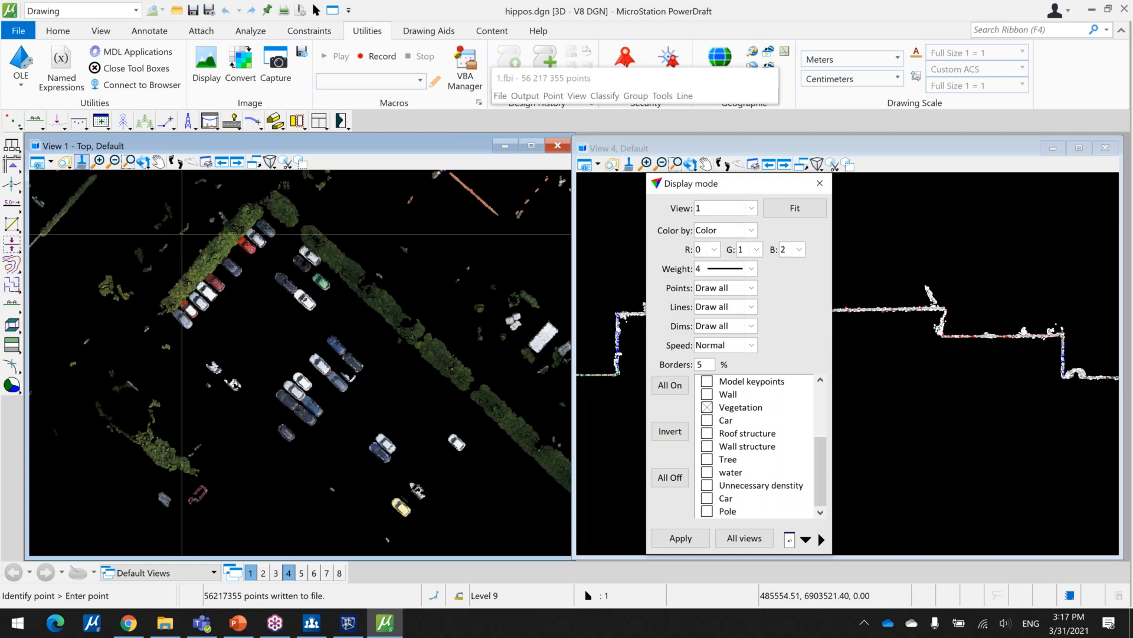
scroll(304, 318, down, 3)
middle_drag(382, 346, 299, 225)
scroll(301, 210, up, 2)
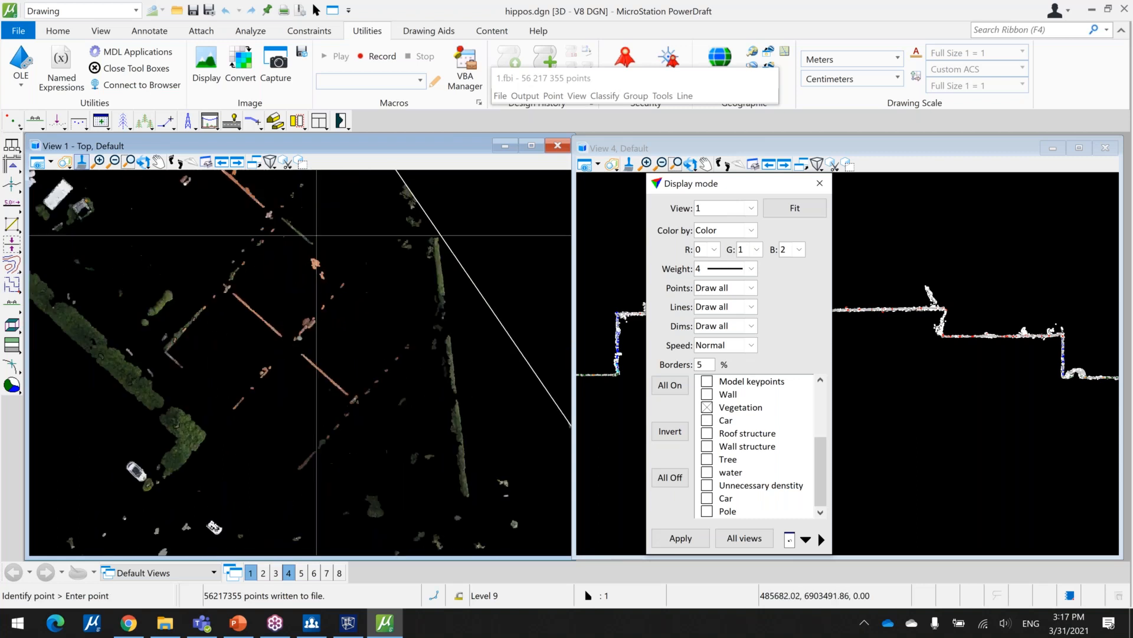
scroll(339, 412, down, 2)
scroll(339, 411, down, 1)
middle_drag(338, 411, 378, 231)
scroll(385, 377, up, 3)
scroll(385, 376, down, 3)
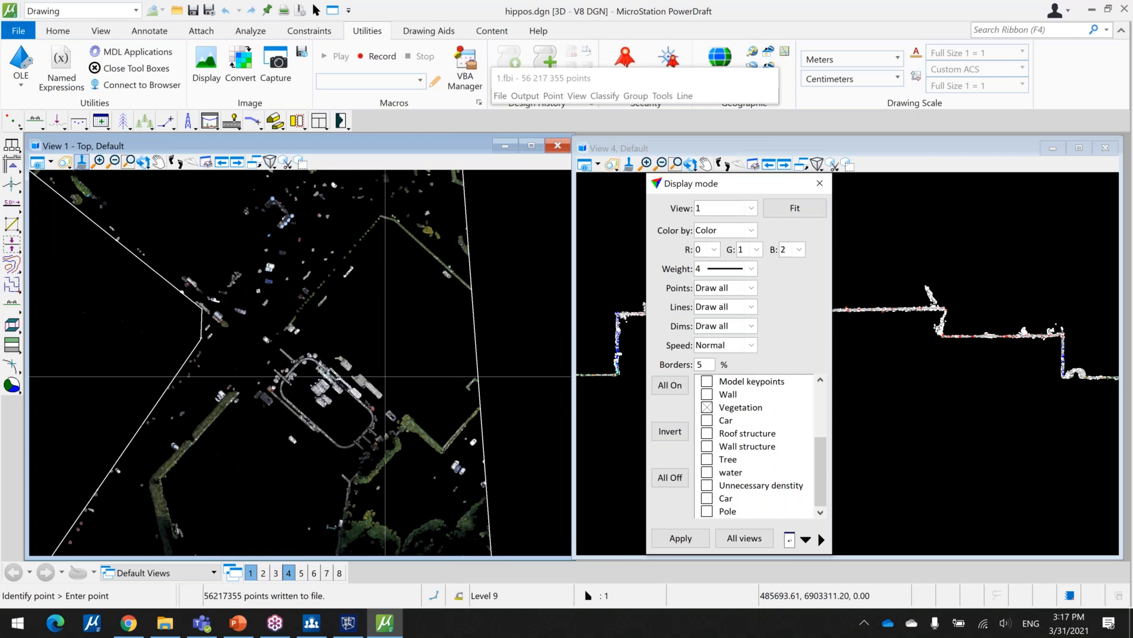
scroll(317, 223, up, 3)
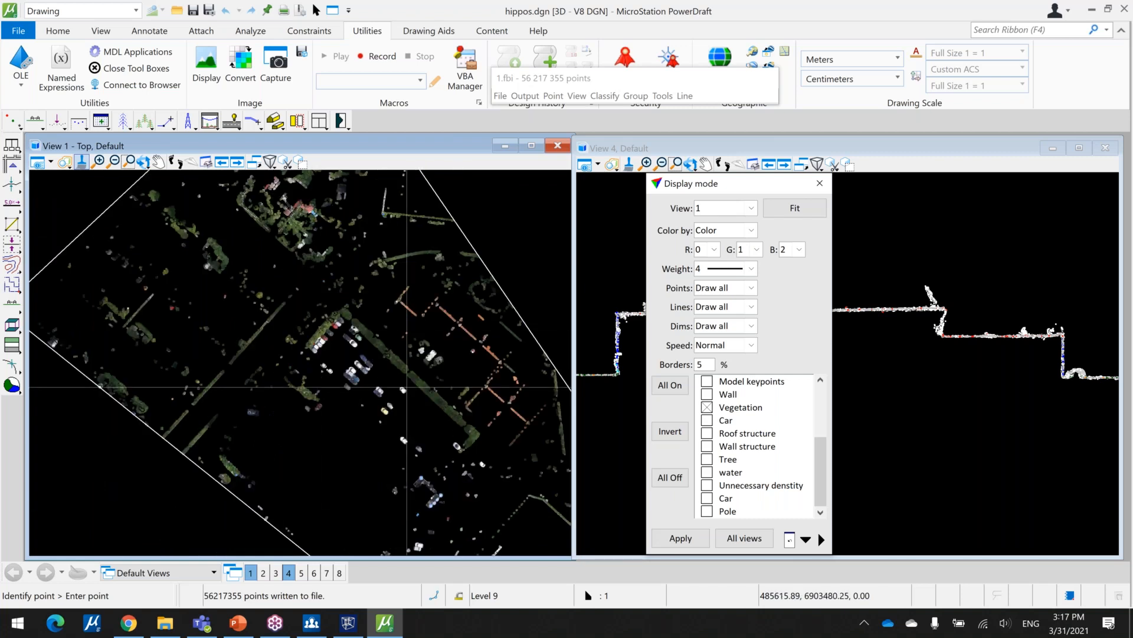
scroll(411, 387, up, 2)
scroll(411, 387, down, 2)
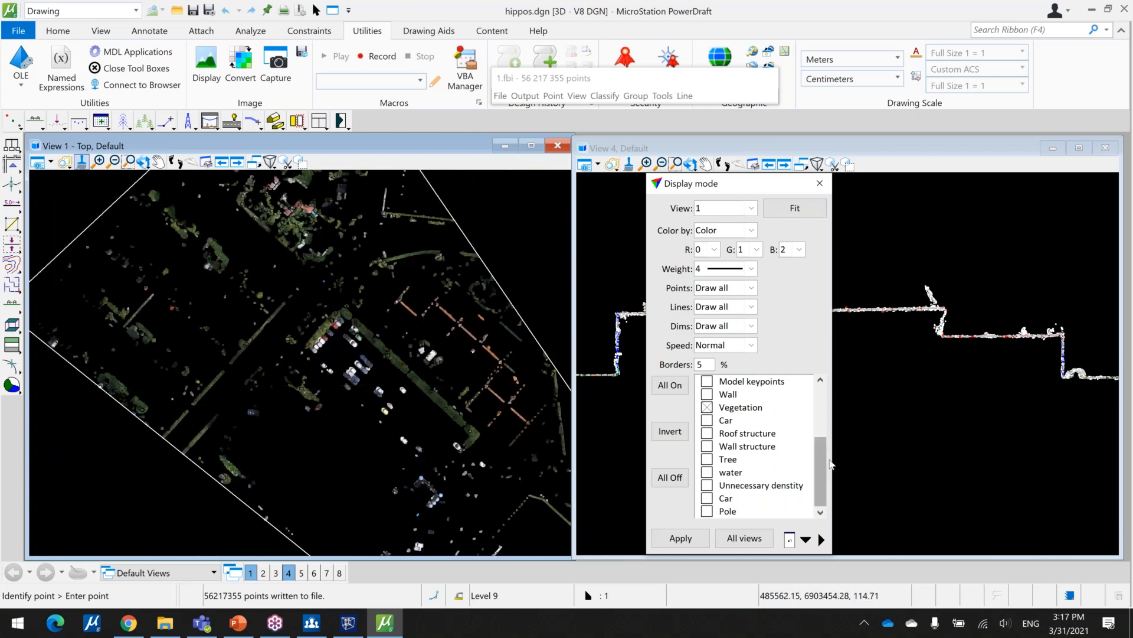
Display all point classes in View 1 and focus on the large dark-roofed building and its adjacent parking lots.
click(670, 385)
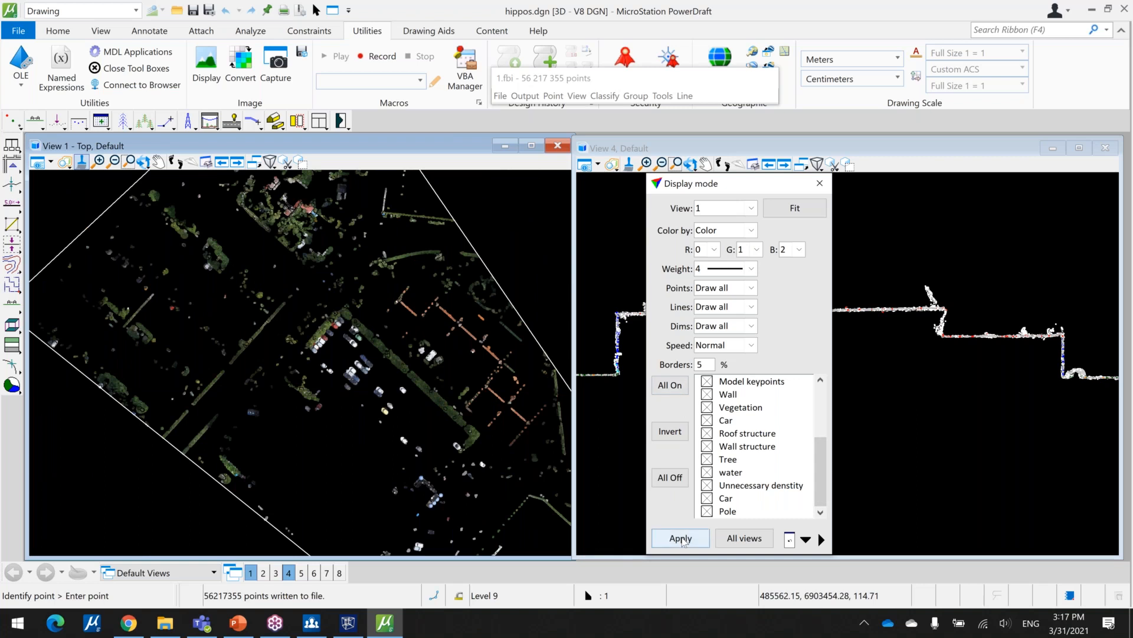
click(682, 539)
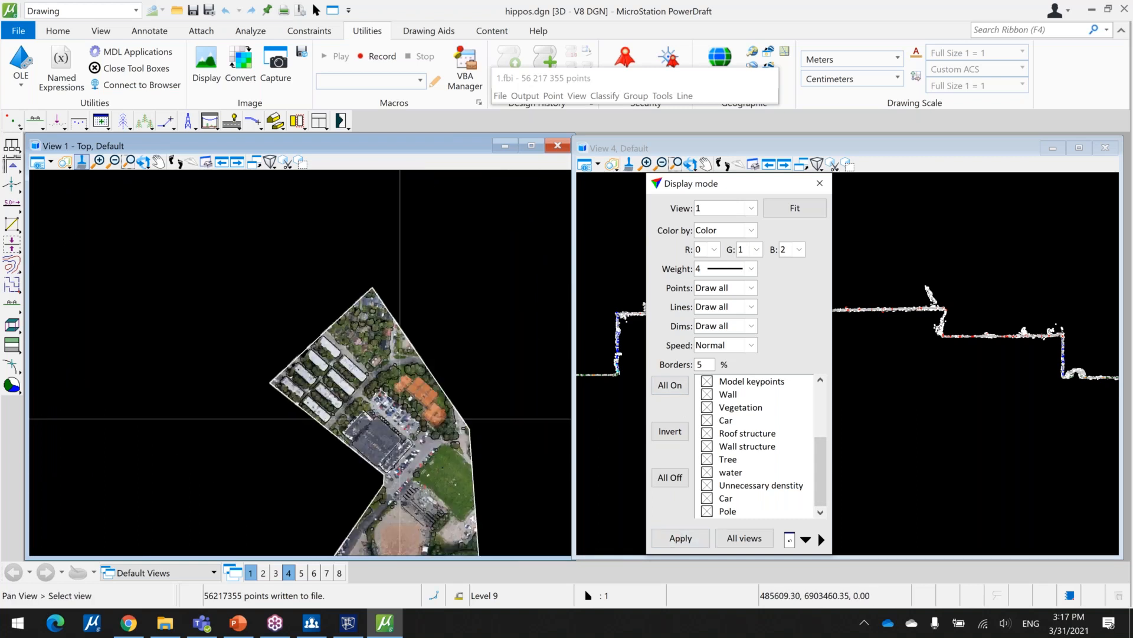
scroll(260, 298, down, 3)
scroll(305, 357, up, 3)
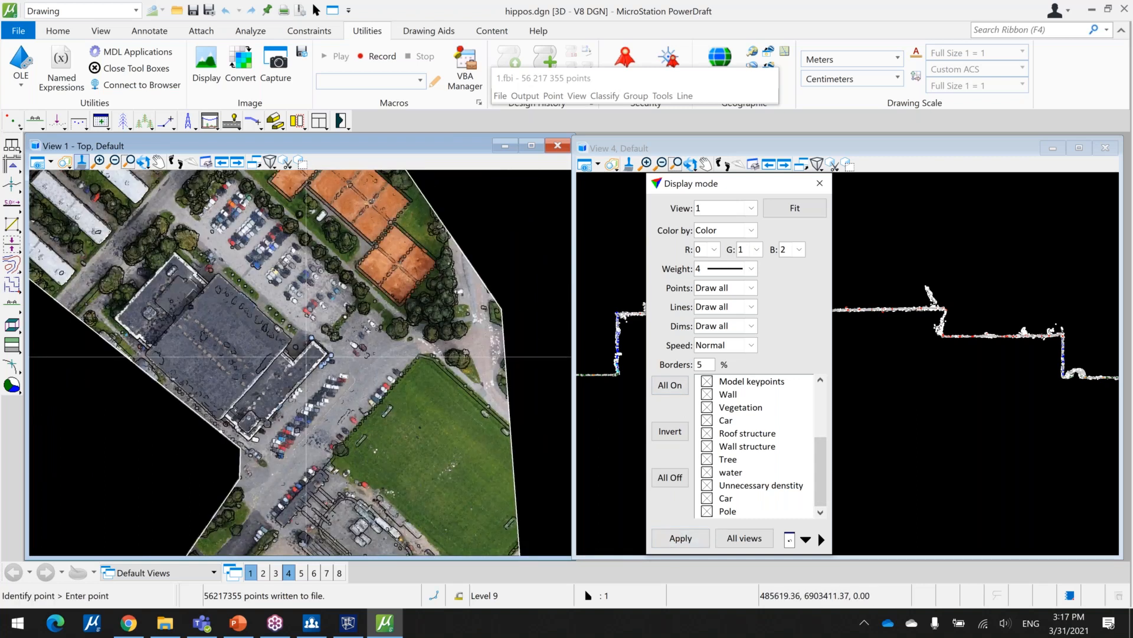
scroll(305, 357, up, 2)
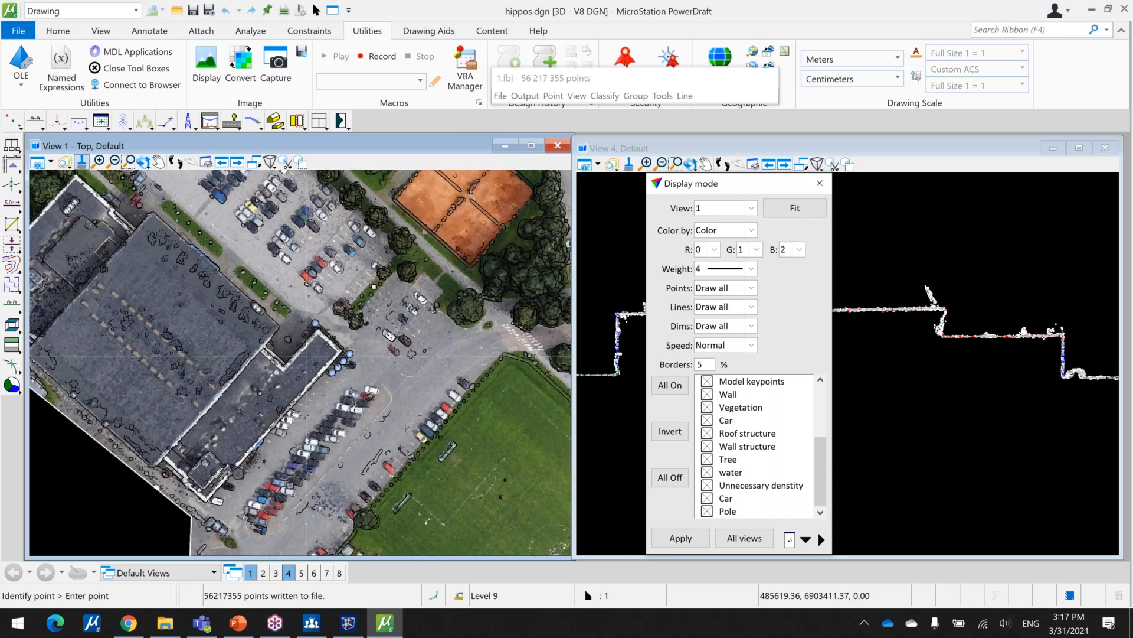
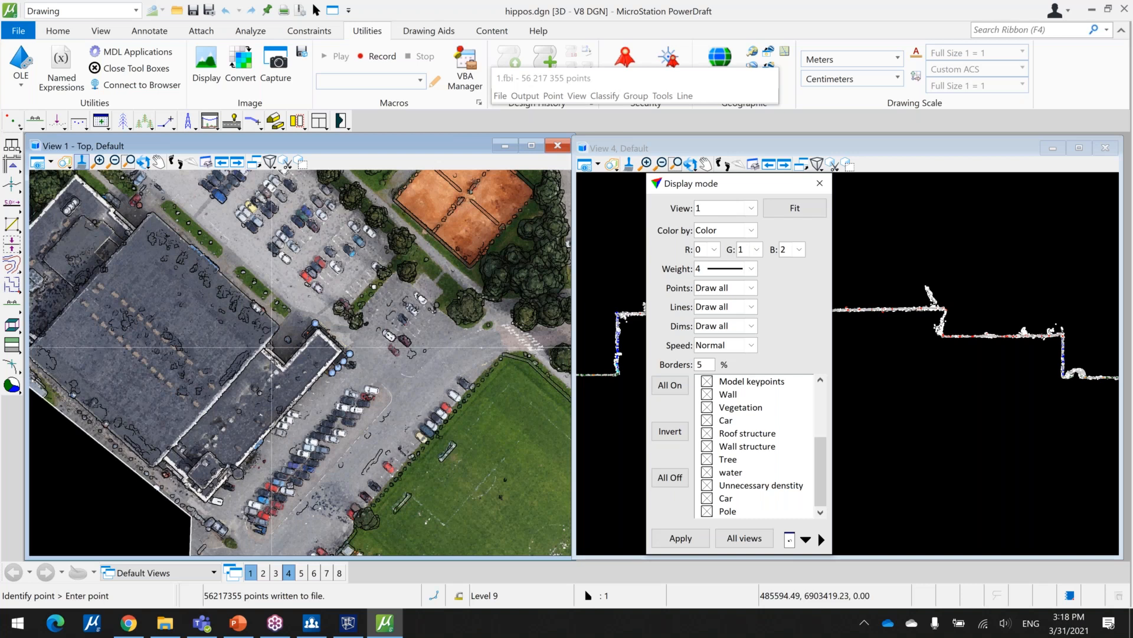
click(85, 125)
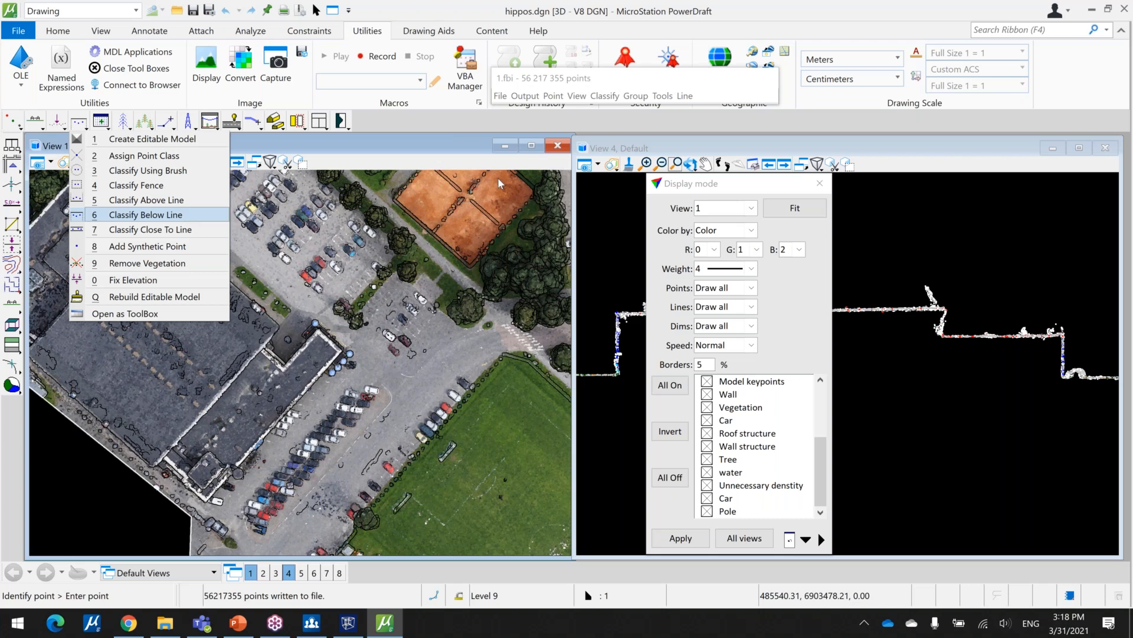
click(579, 116)
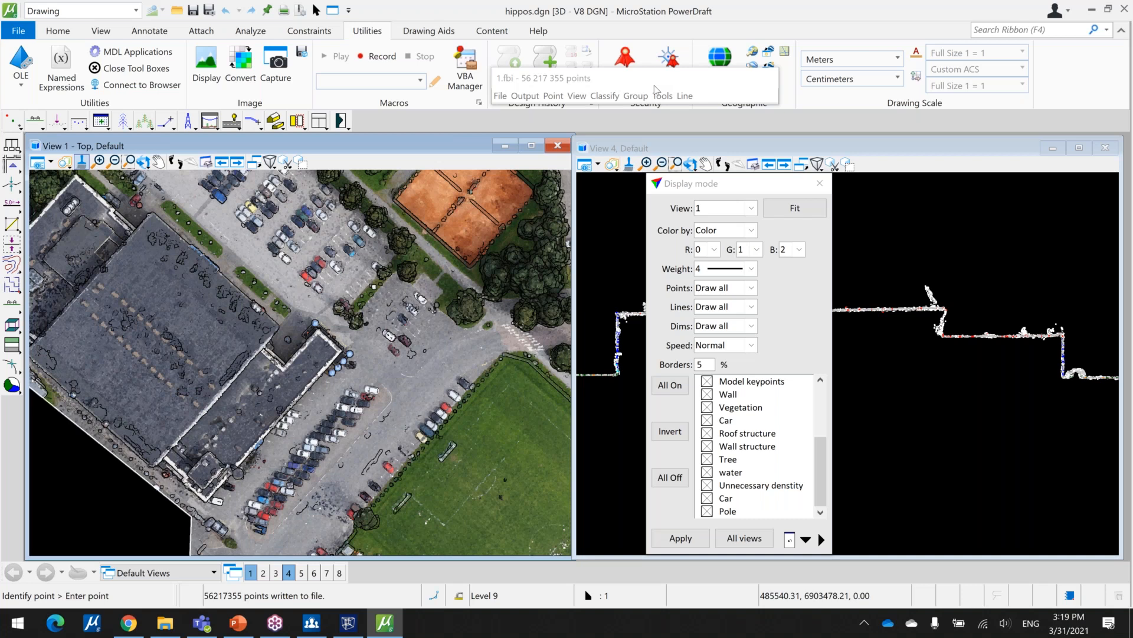
Load the 03_copy_class_closeby.mac macro from the macros folder in place of 02_features.mac.
click(662, 96)
click(683, 143)
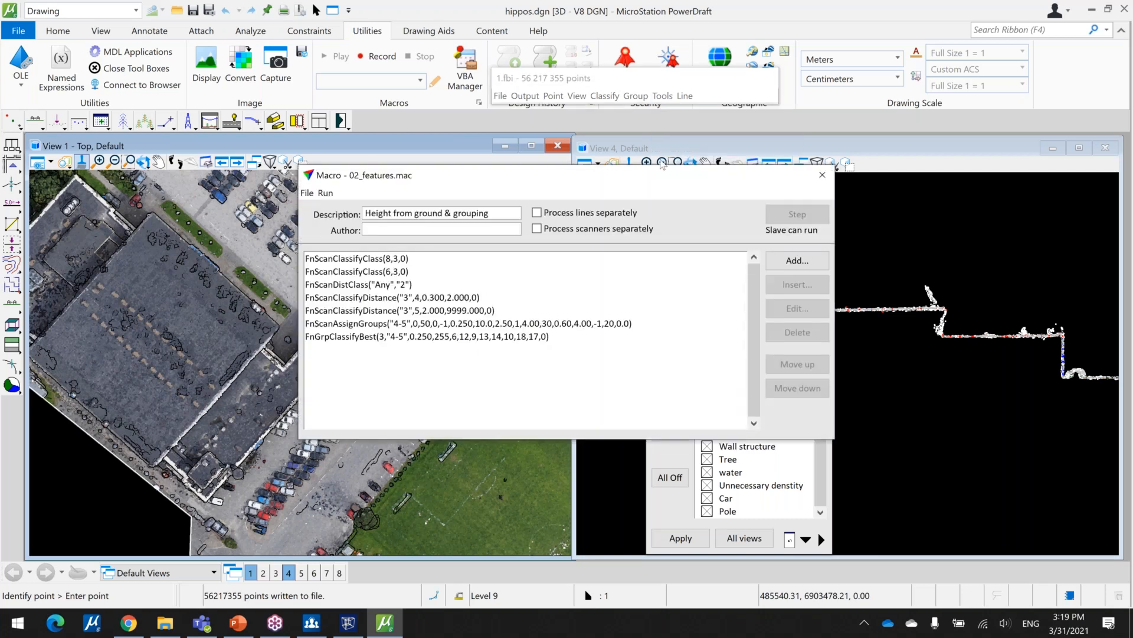
click(307, 194)
click(324, 223)
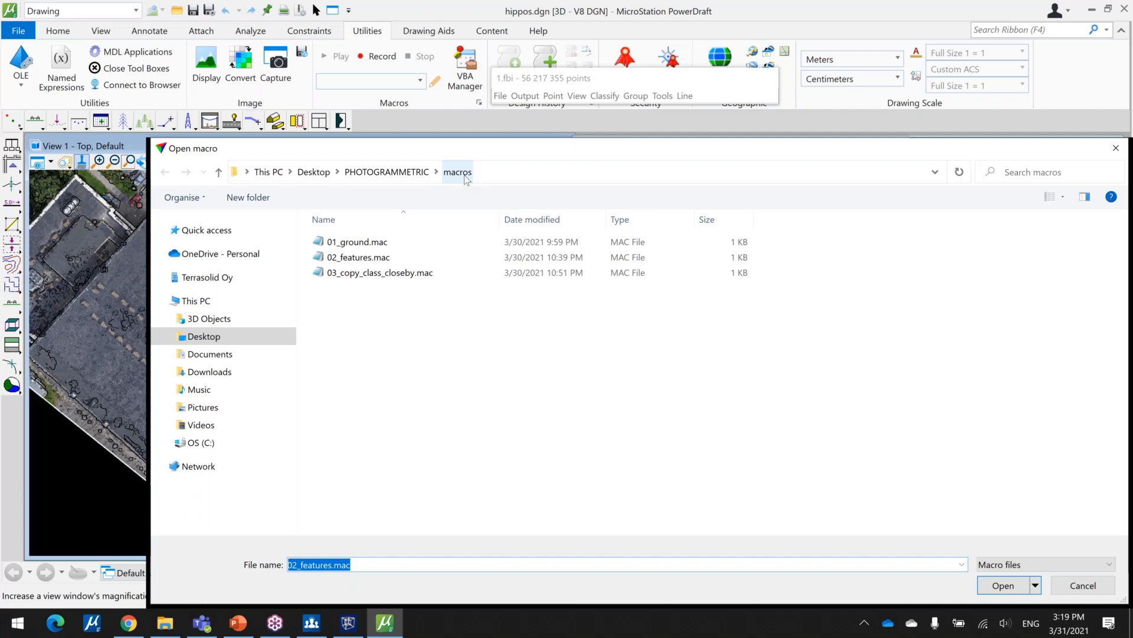
click(466, 272)
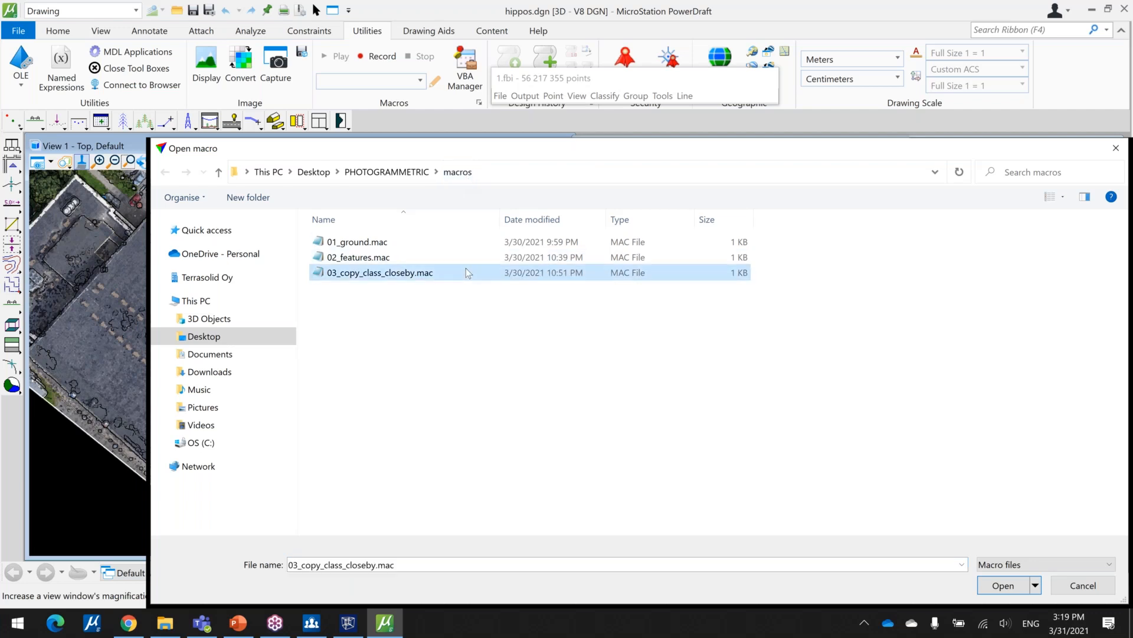
click(1003, 585)
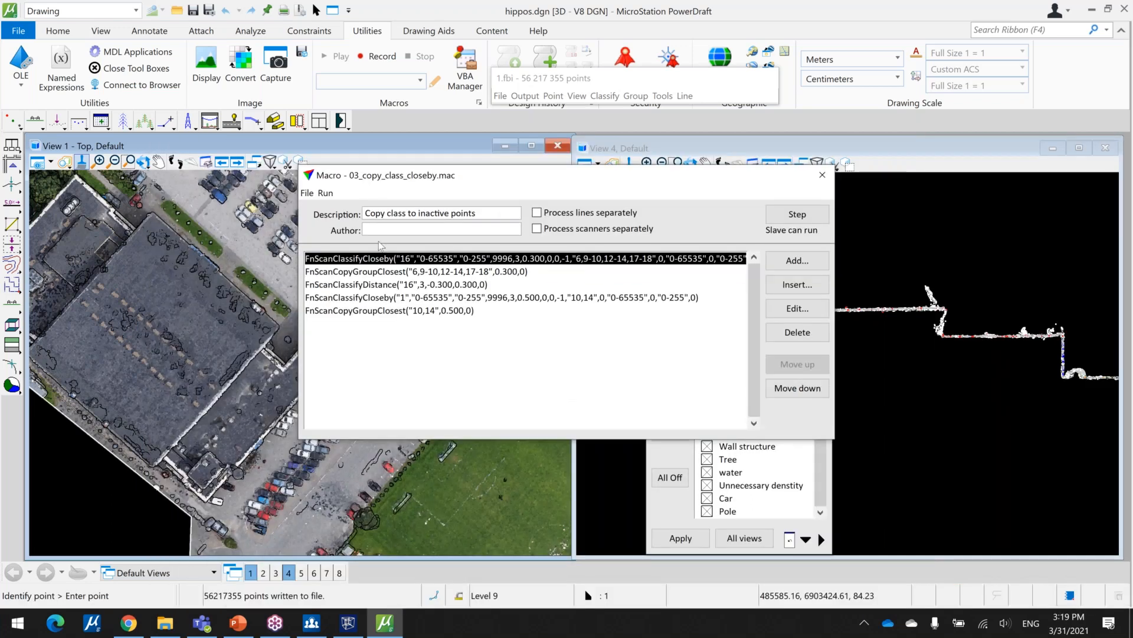
Run the copy-class macro on the loaded points and close its execution report and the macro window.
click(325, 193)
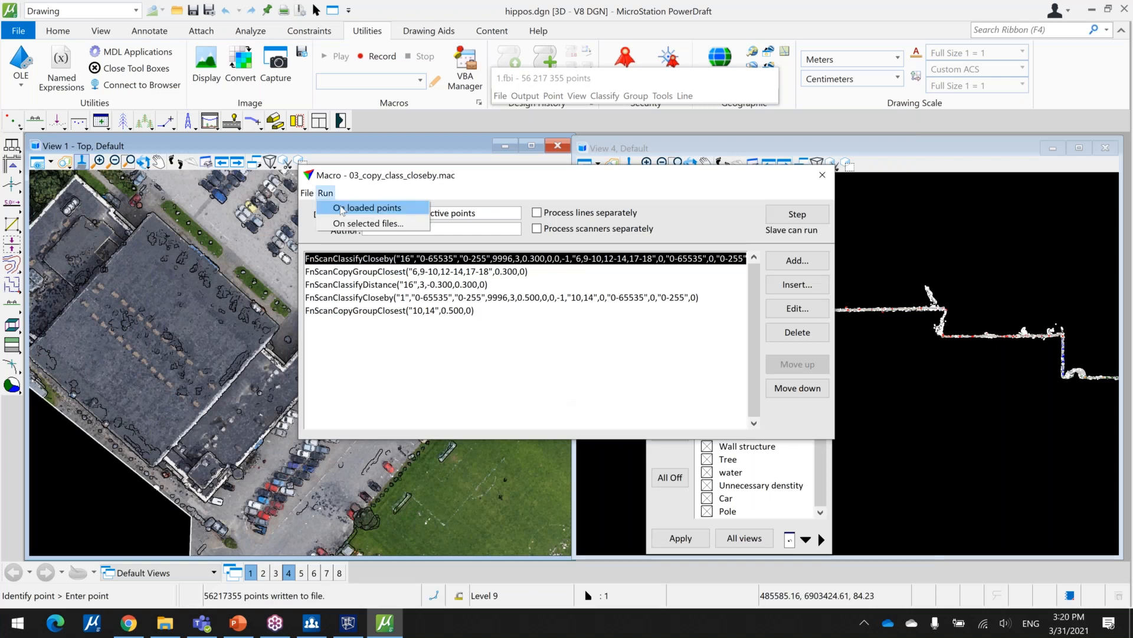
click(348, 203)
click(522, 324)
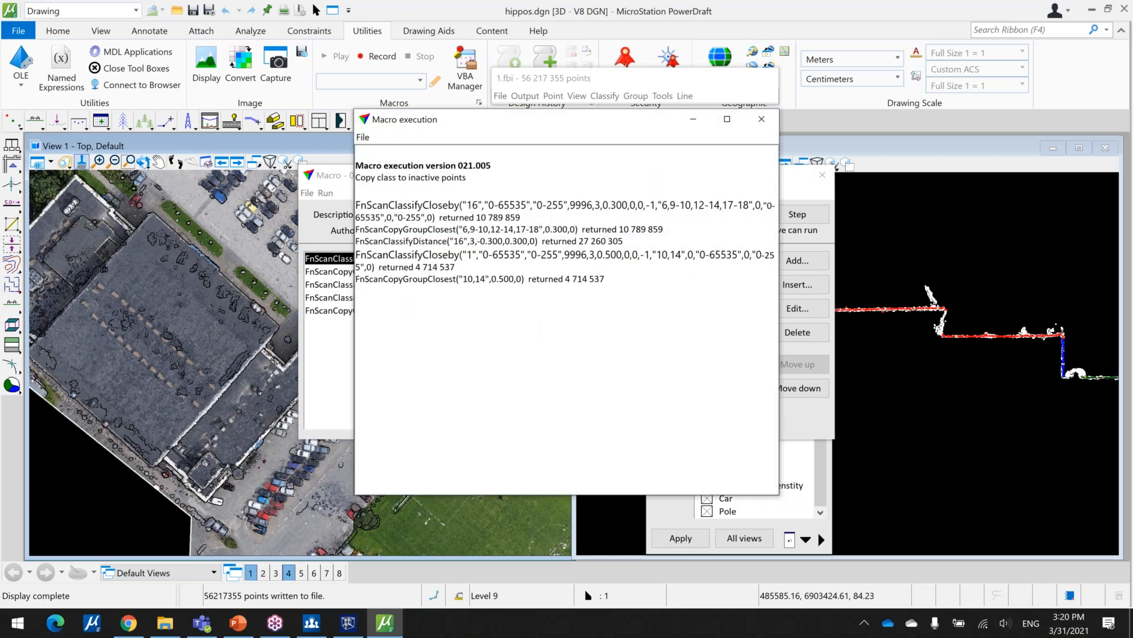
click(761, 120)
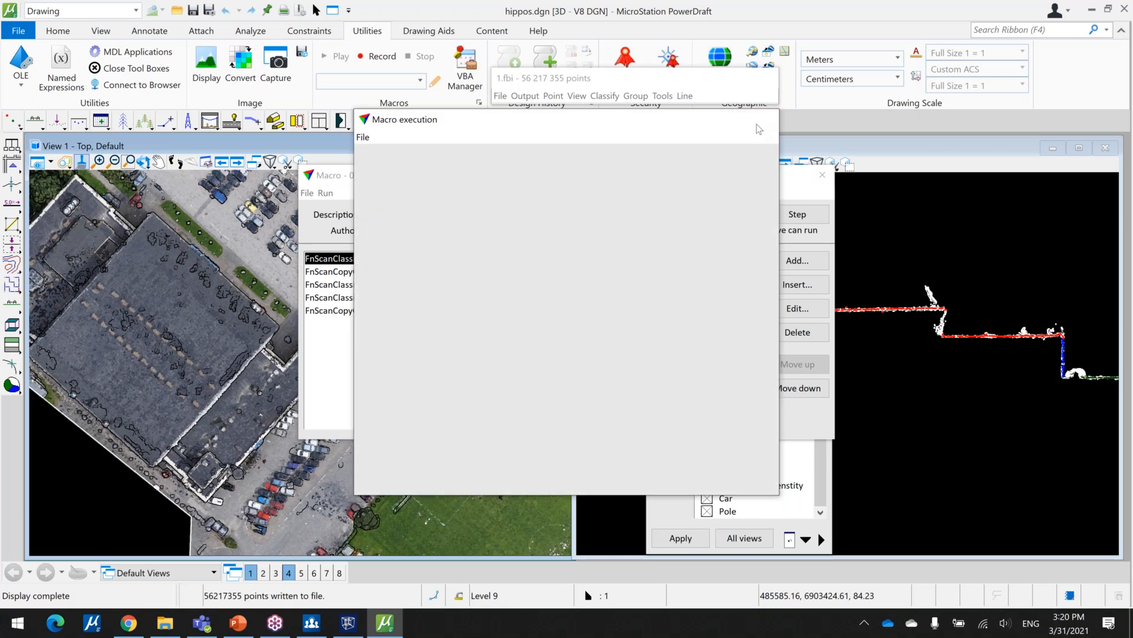
click(823, 175)
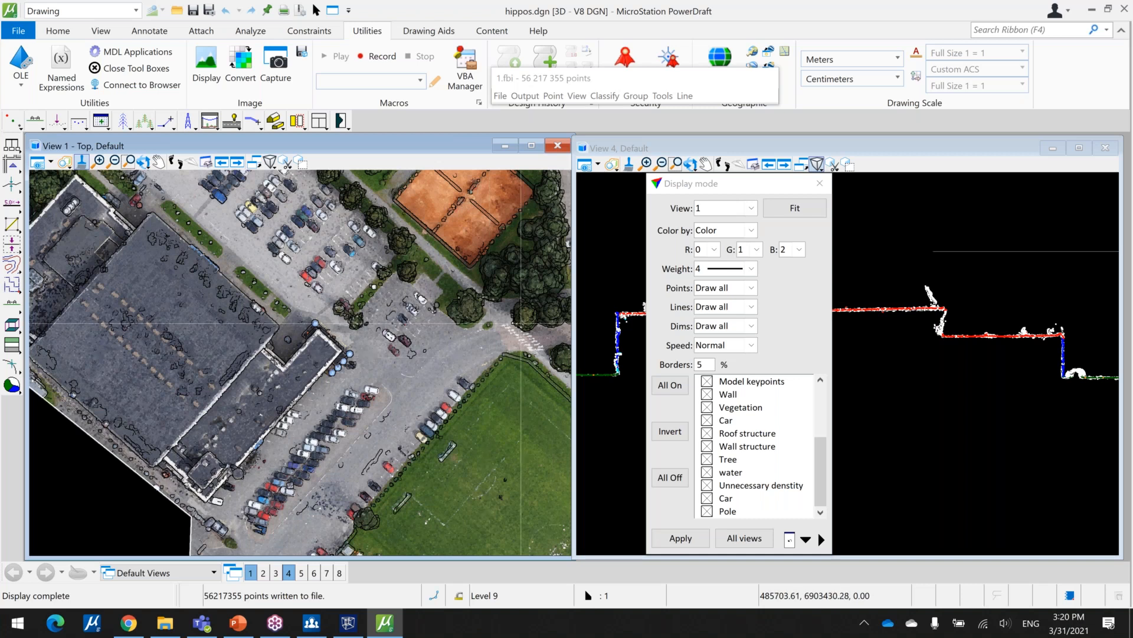
Switch off the Default class in the View 1 display, leaving the other enabled classes on.
drag(821, 437, 744, 397)
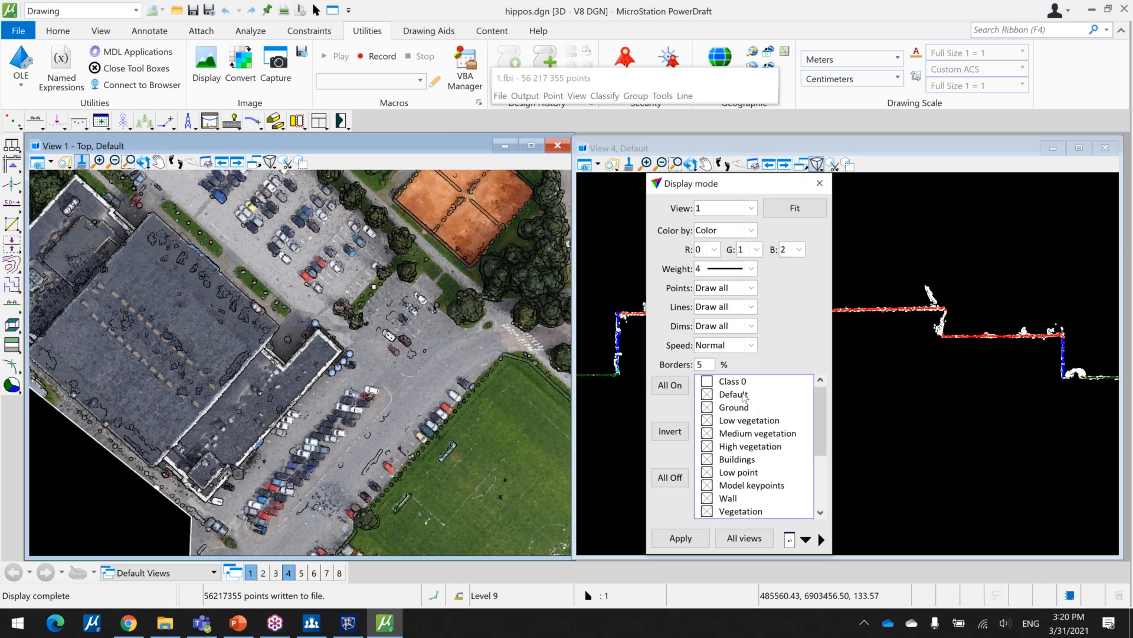
click(743, 396)
click(681, 538)
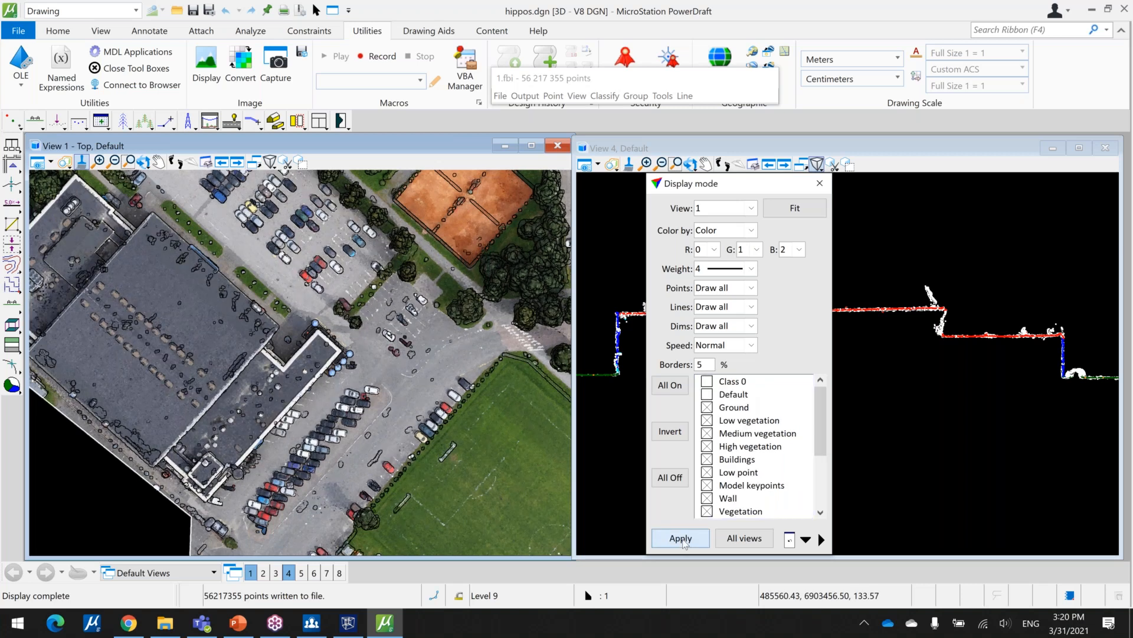
Examine the parked cars and nearby trees across the parking lot in View 1, closing the Display mode settings.
middle_drag(413, 257, 372, 335)
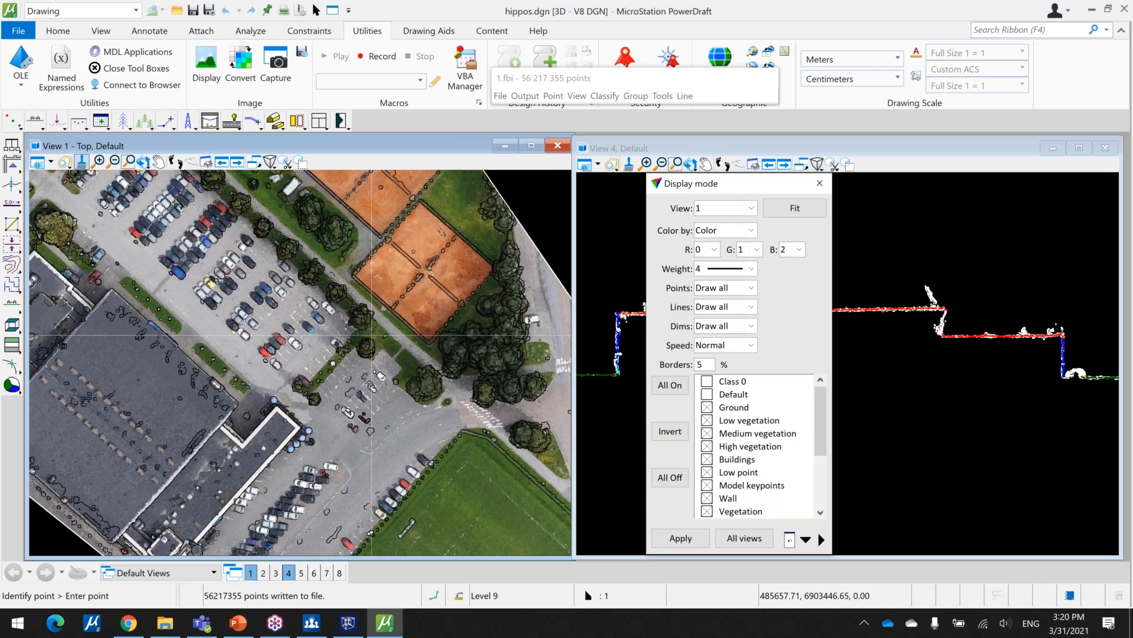
scroll(376, 353, up, 2)
scroll(250, 320, up, 3)
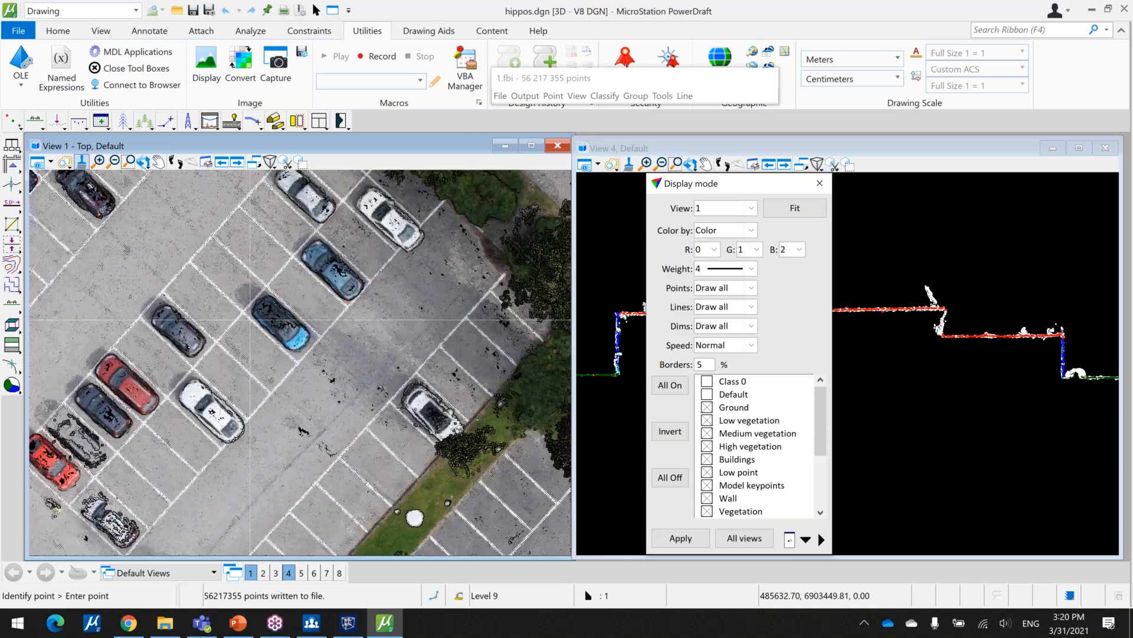
middle_drag(250, 319, 355, 322)
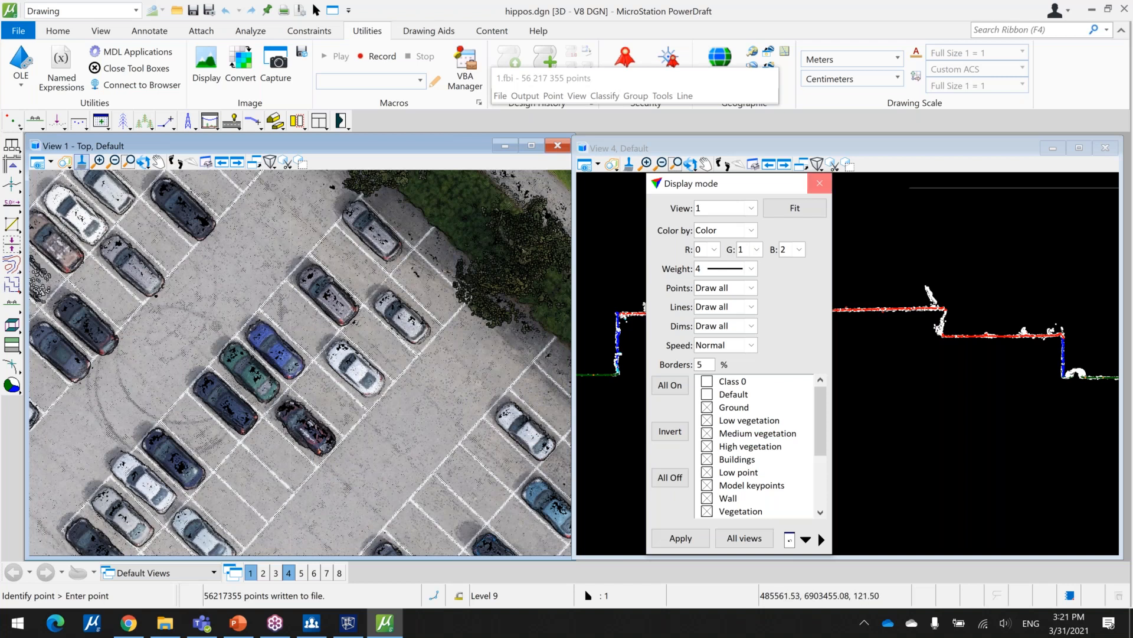
click(819, 183)
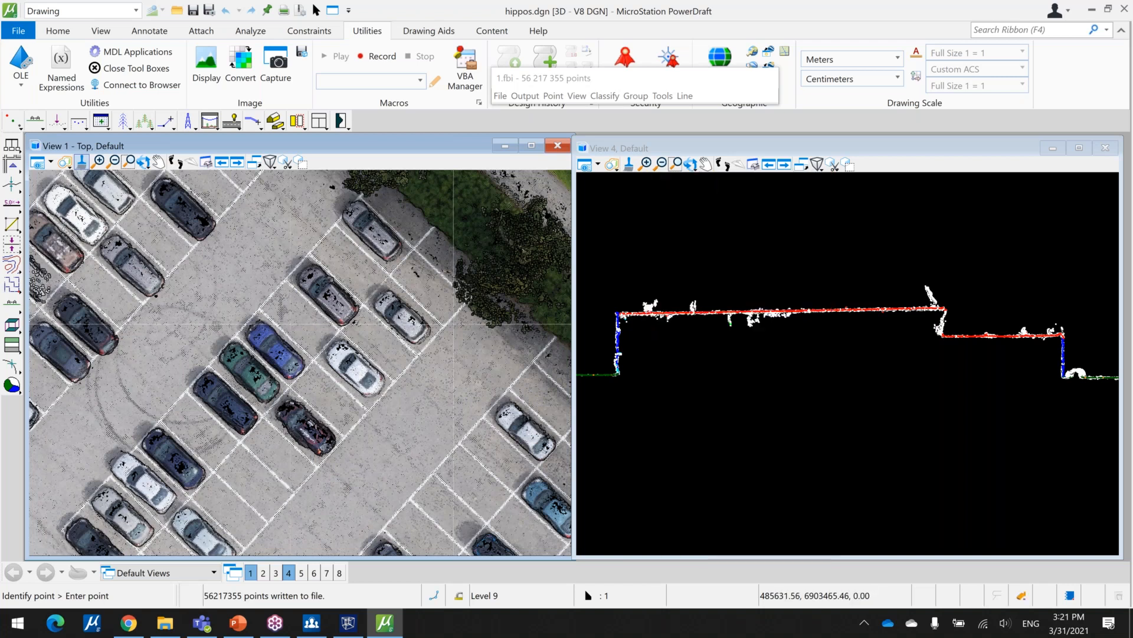
scroll(454, 323, down, 3)
scroll(421, 289, up, 3)
middle_drag(422, 289, 558, 295)
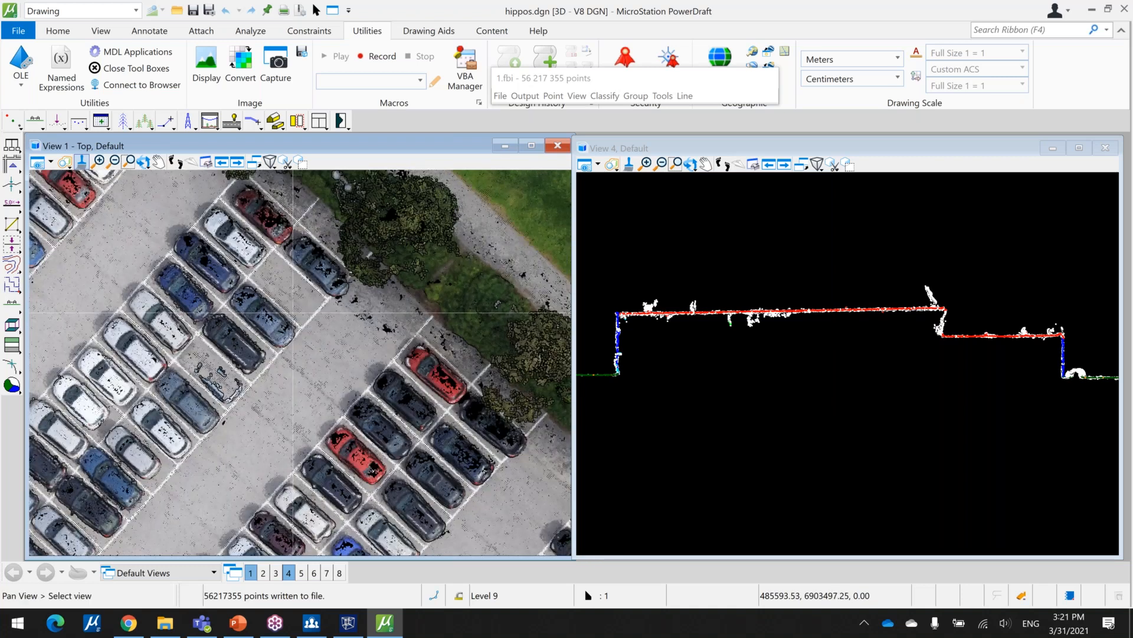
scroll(413, 299, down, 2)
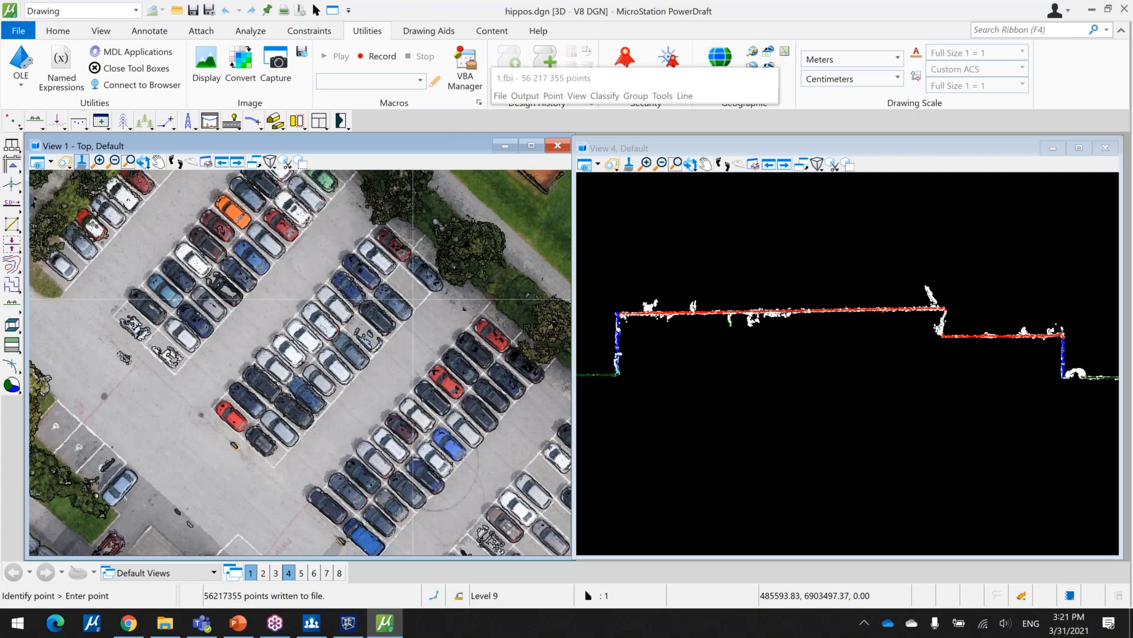